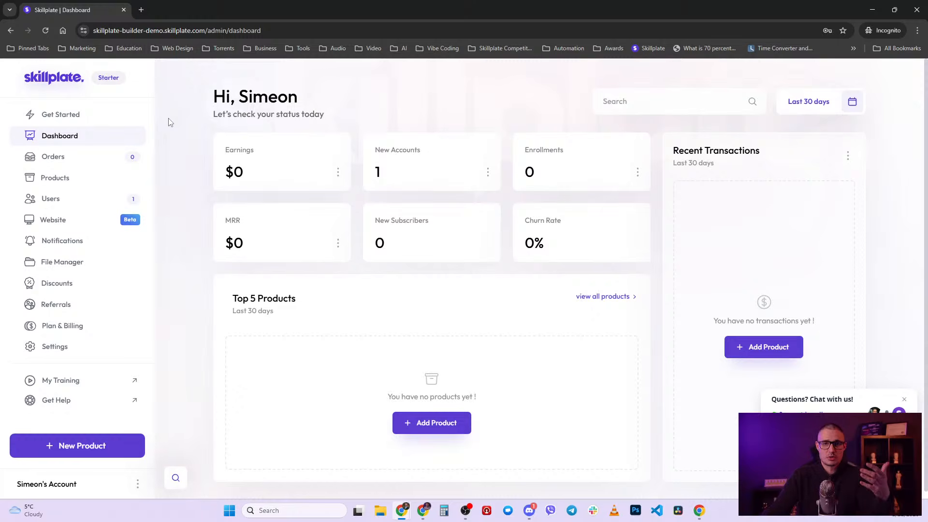
- Open the JavaScript for beginners course settings from Products and look through them
left_click(95, 178)
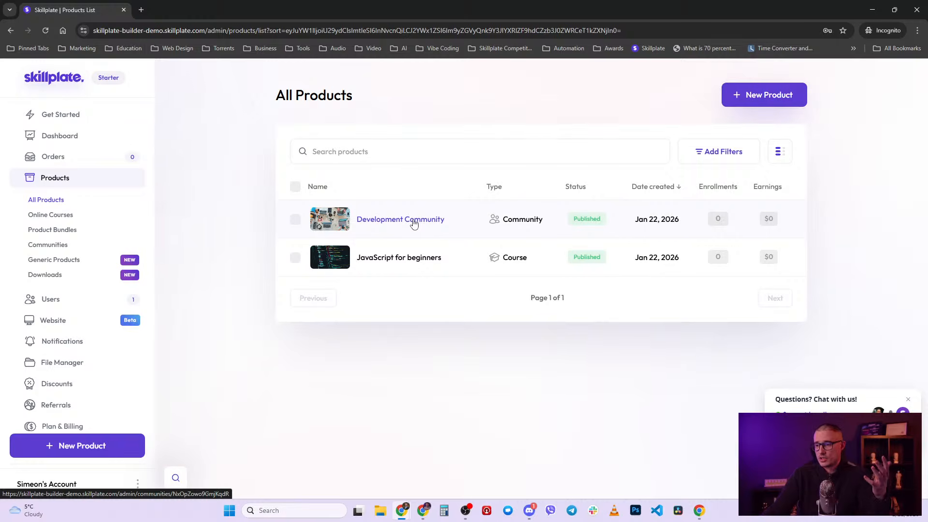
left_click(424, 262)
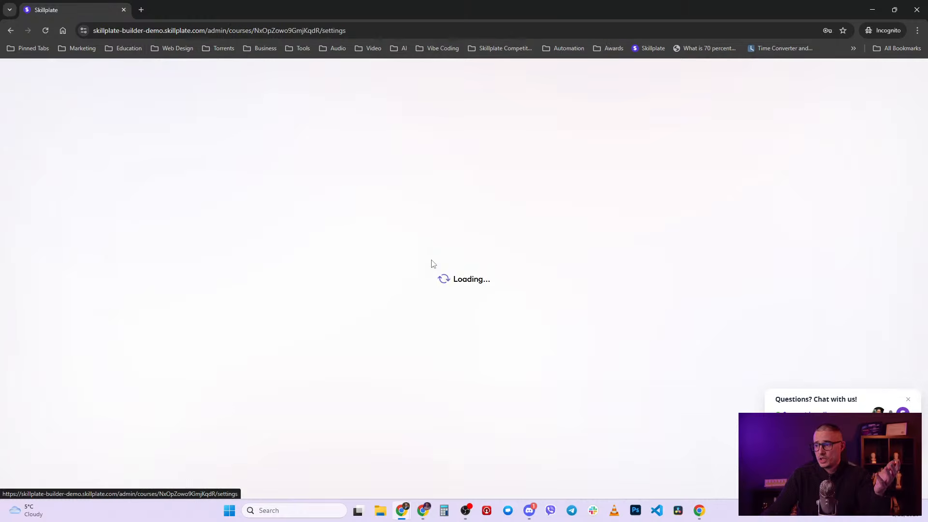
left_click(906, 401)
scroll(715, 358, "down", 15)
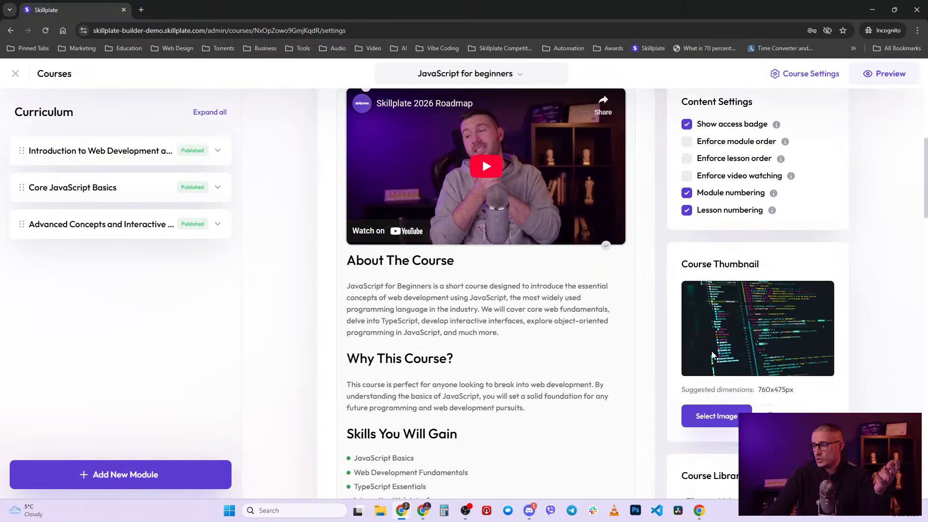
scroll(714, 358, "down", 3)
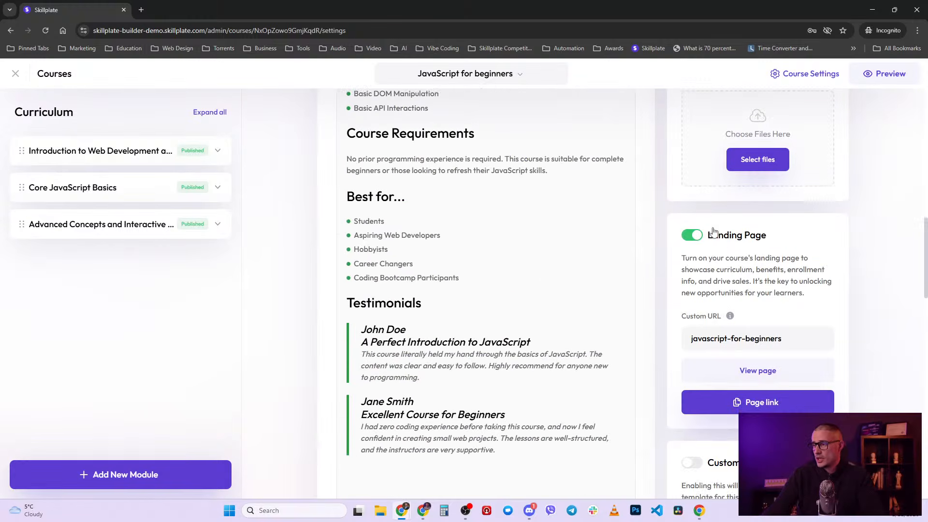
scroll(555, 313, "up", 18)
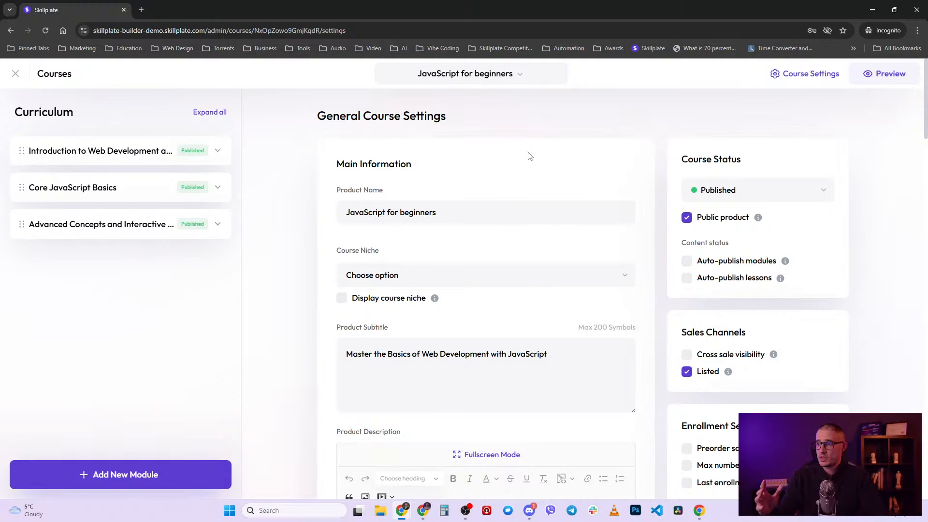
scroll(648, 234, "down", 2)
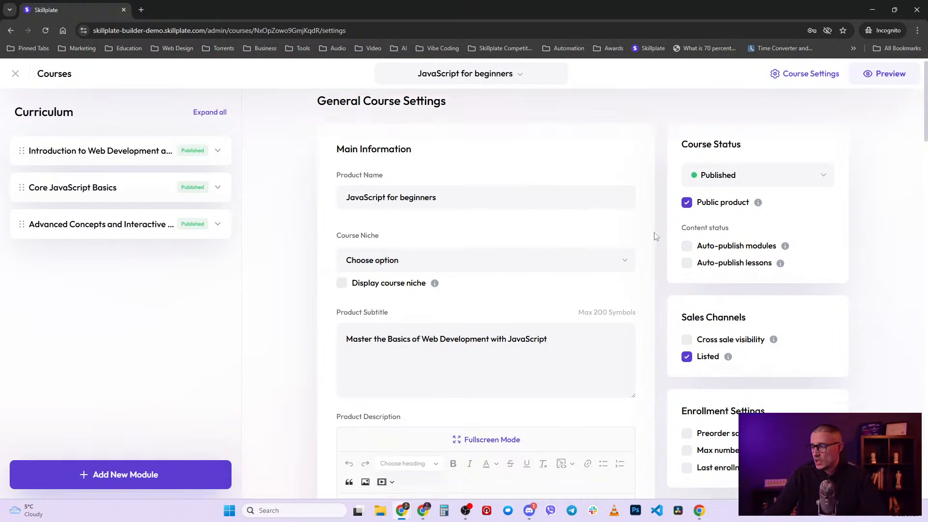
scroll(594, 236, "up", 2)
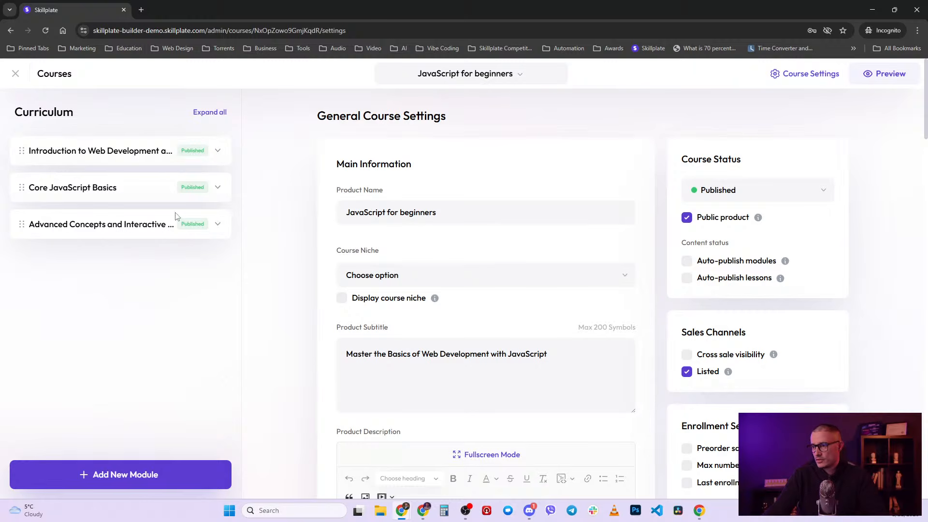
scroll(534, 290, "down", 5)
scroll(542, 297, "down", 5)
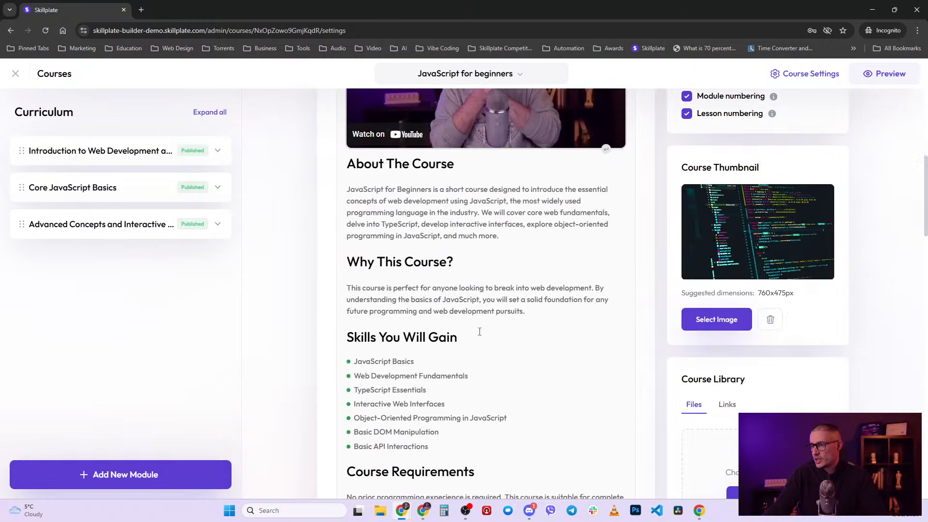
scroll(570, 263, "up", 3)
scroll(566, 281, "down", 5)
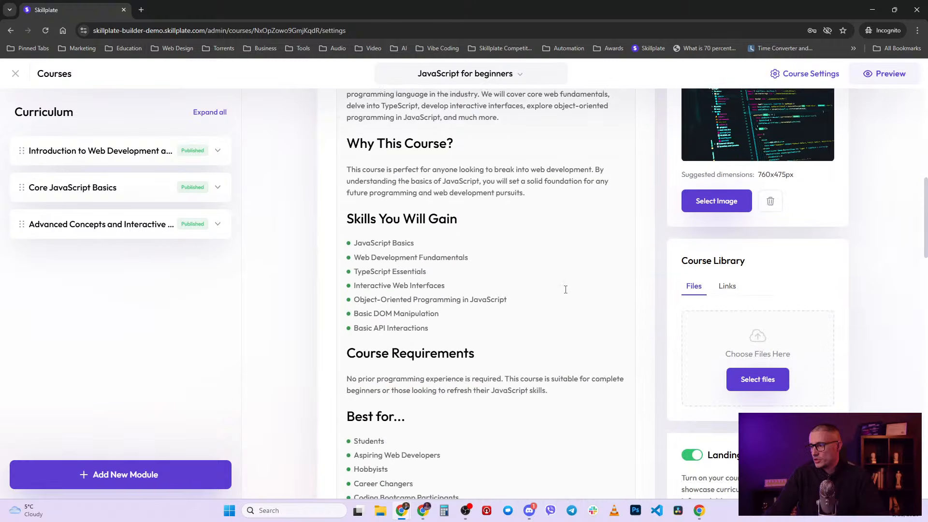
scroll(635, 314, "down", 3)
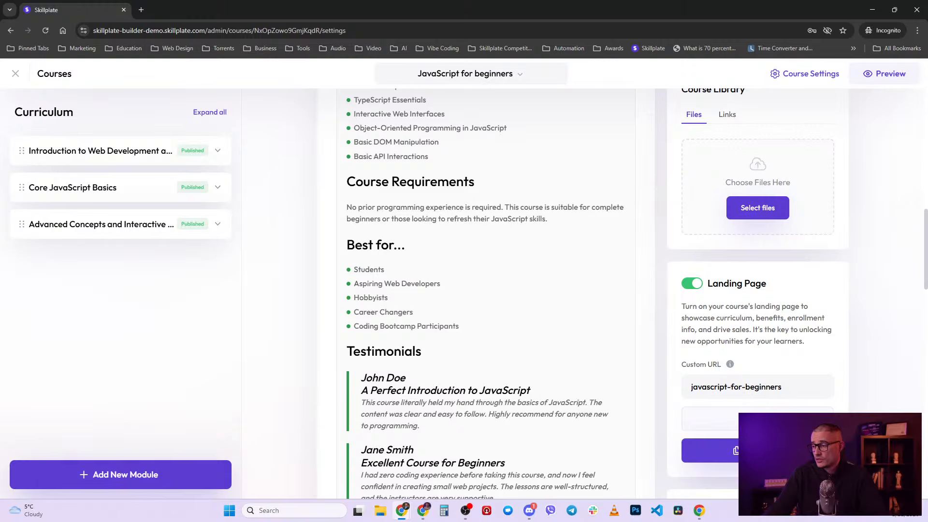
- View the course's live landing page and accept cookies, then close the course editor
left_click(757, 419)
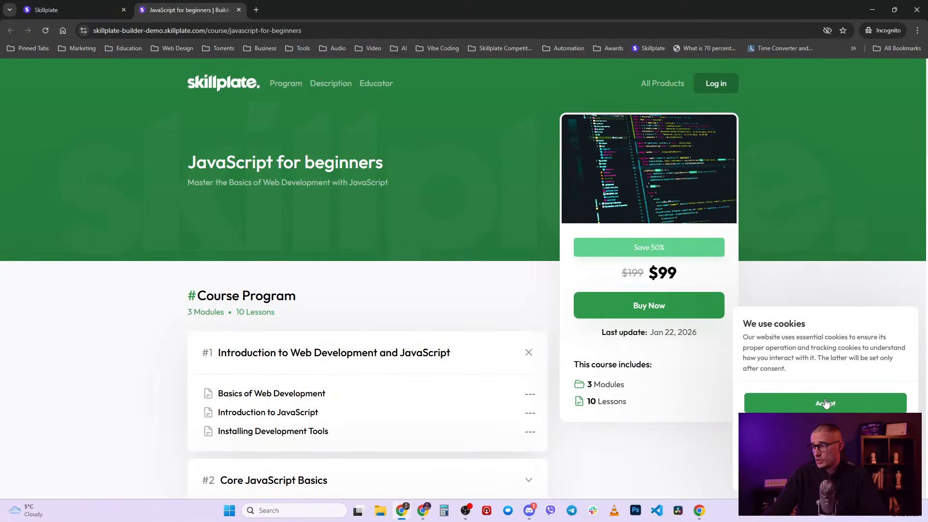
left_click(826, 403)
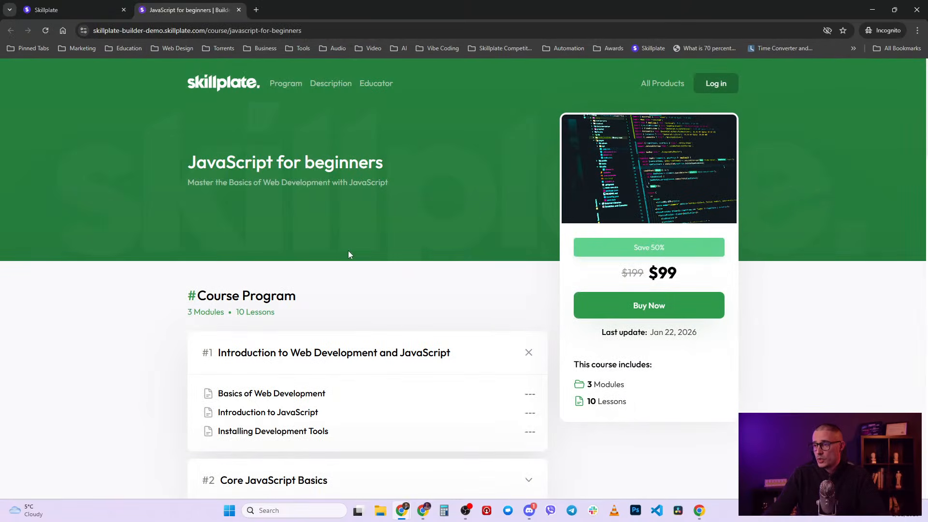
left_click(86, 9)
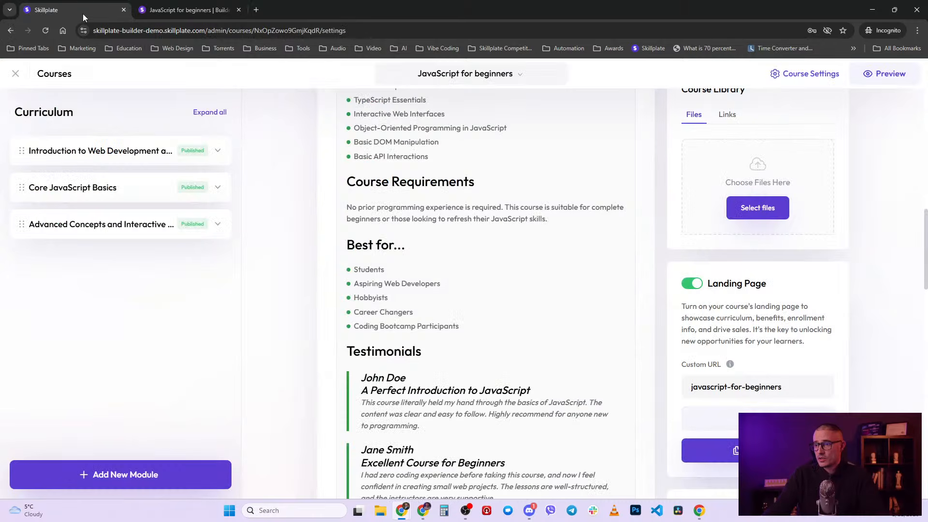
left_click(16, 75)
- Open the school's Settings > Branding page and look over its options
scroll(79, 400, "down", 2)
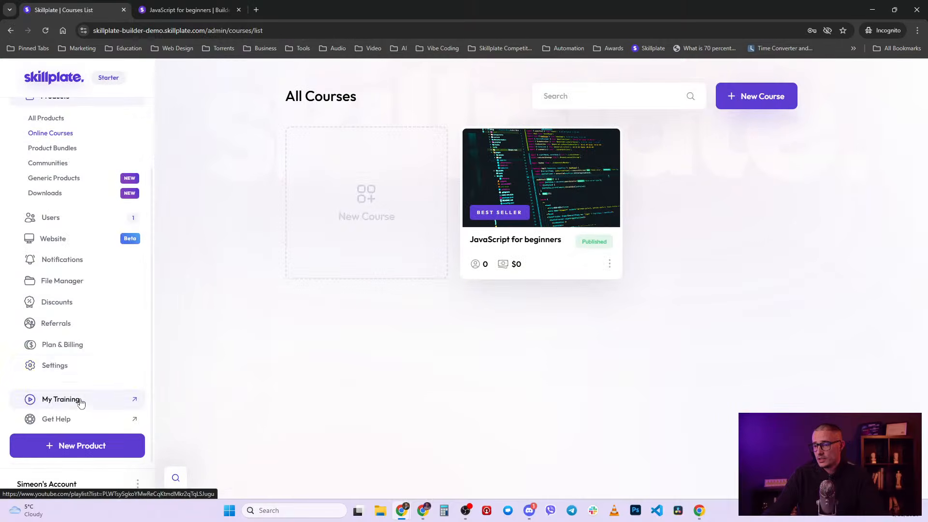
left_click(72, 365)
left_click(504, 148)
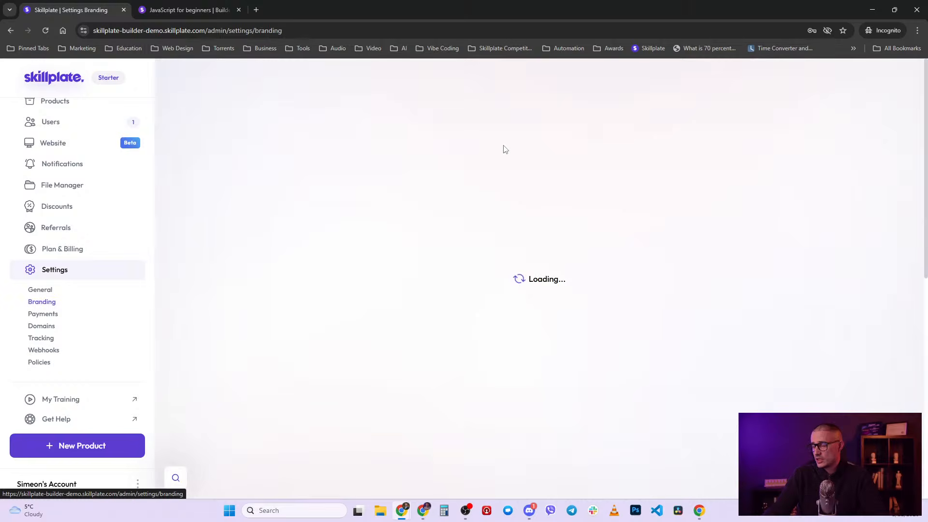
scroll(317, 329, "down", 2)
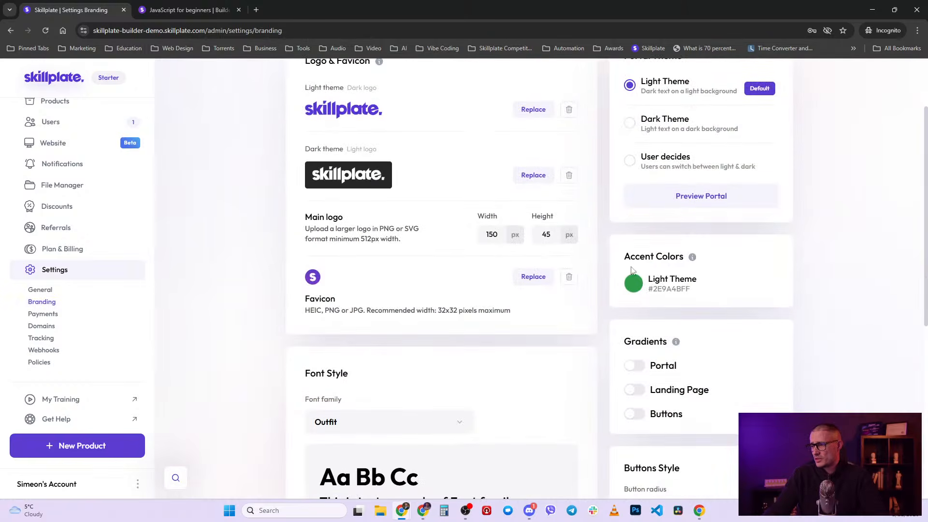
mouse_move(636, 284)
scroll(379, 323, "up", 2)
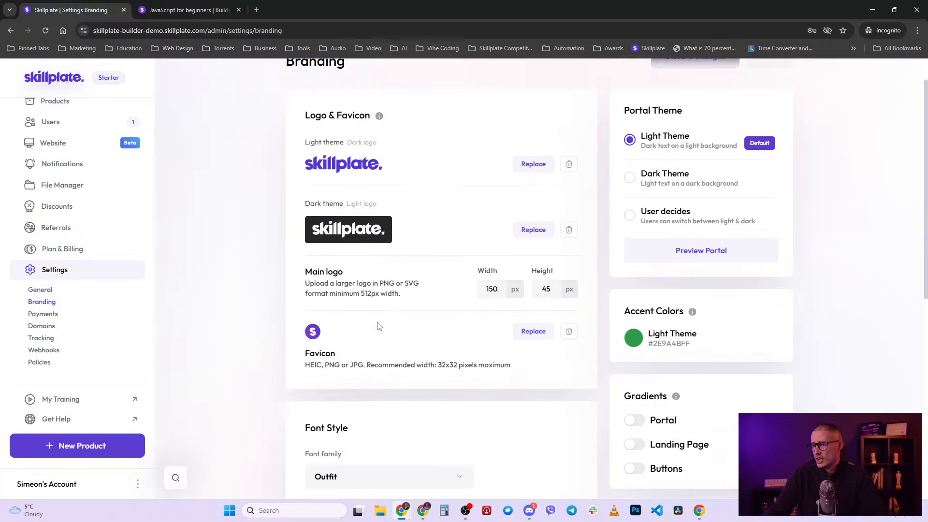
scroll(431, 400, "down", 6)
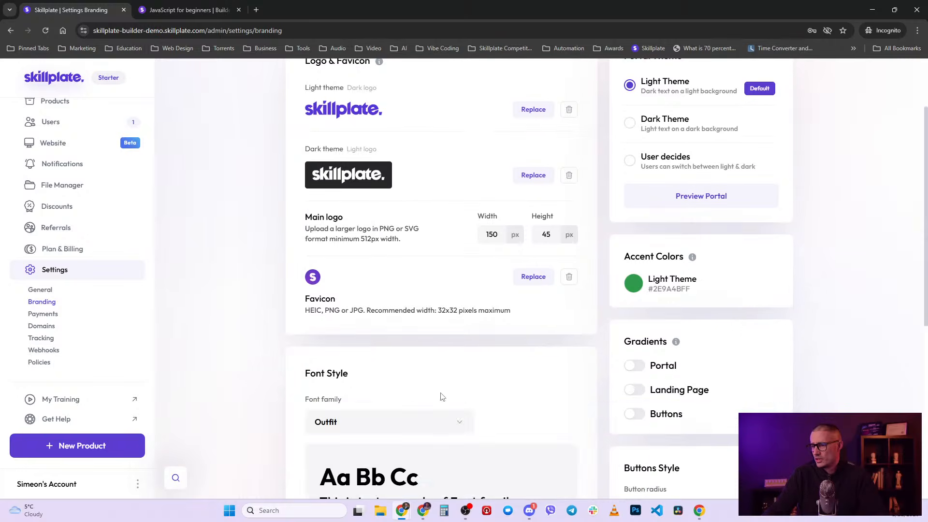
- Check the font family list, keeping Outfit, then return to the course landing page
left_click(413, 232)
scroll(414, 352, "down", 2)
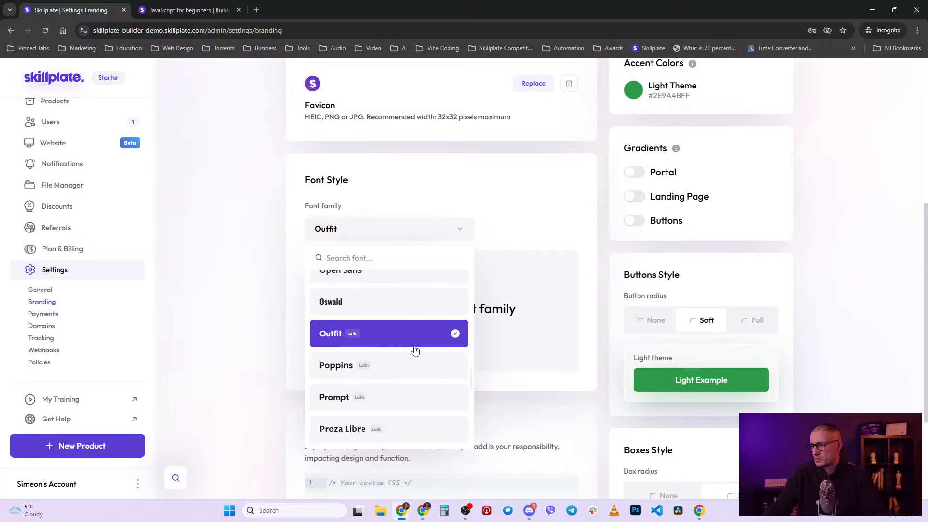
left_click(455, 236)
scroll(554, 252, "down", 2)
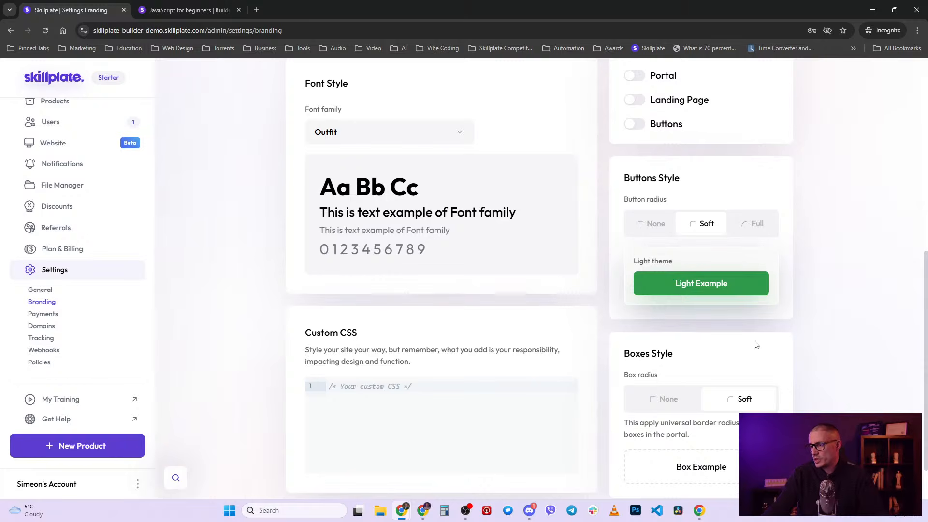
scroll(757, 345, "down", 1)
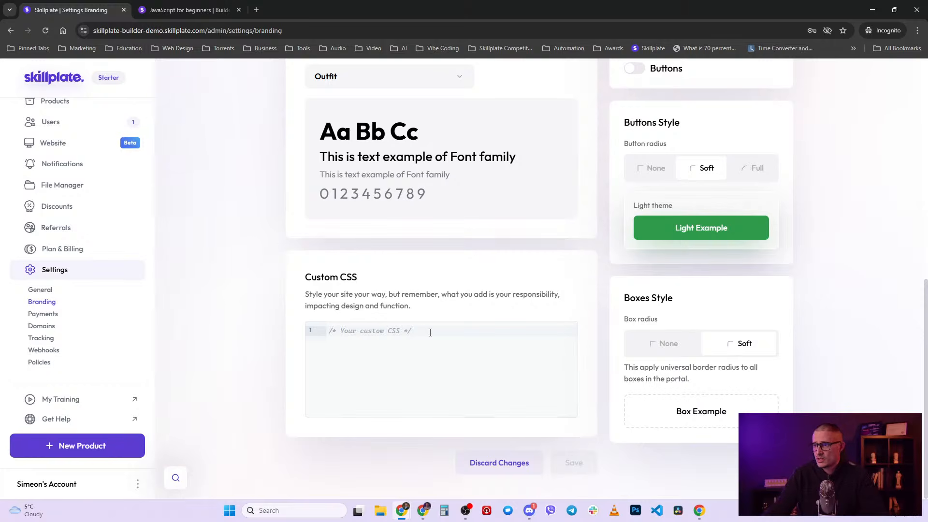
left_click(203, 10)
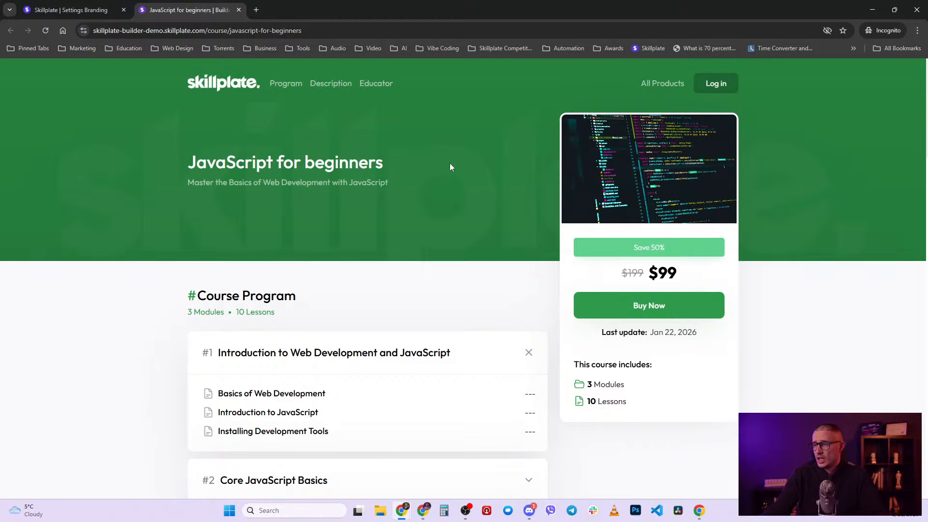
- Read the landing page's program and description, then switch back to the Branding settings tab
scroll(450, 167, "down", 5)
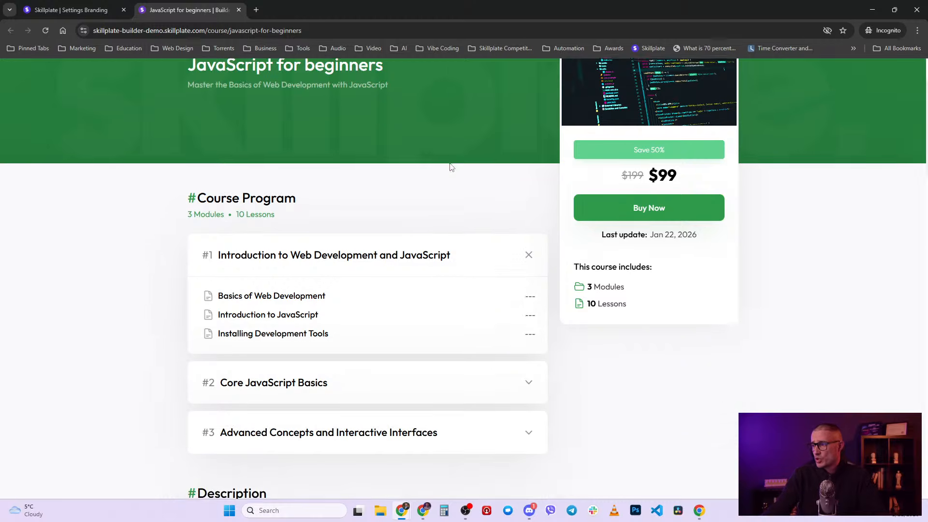
scroll(453, 168, "down", 4)
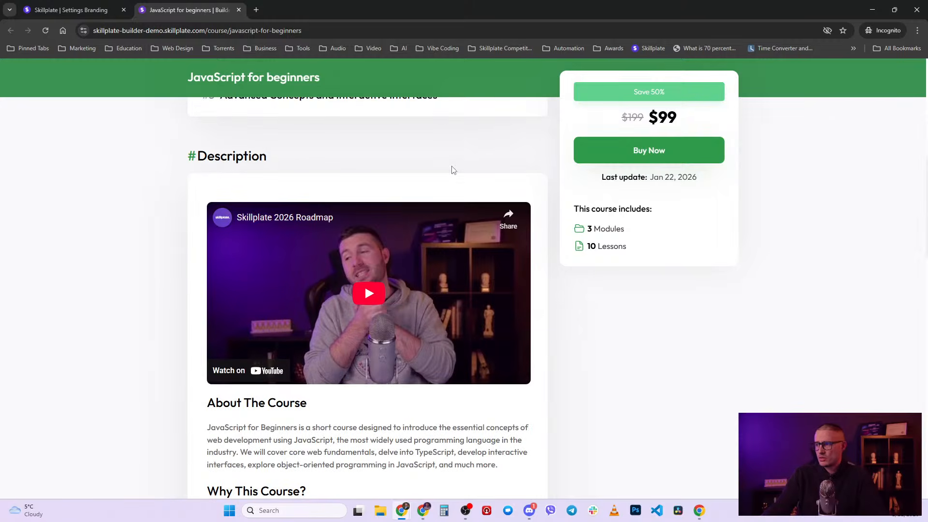
scroll(454, 170, "up", 9)
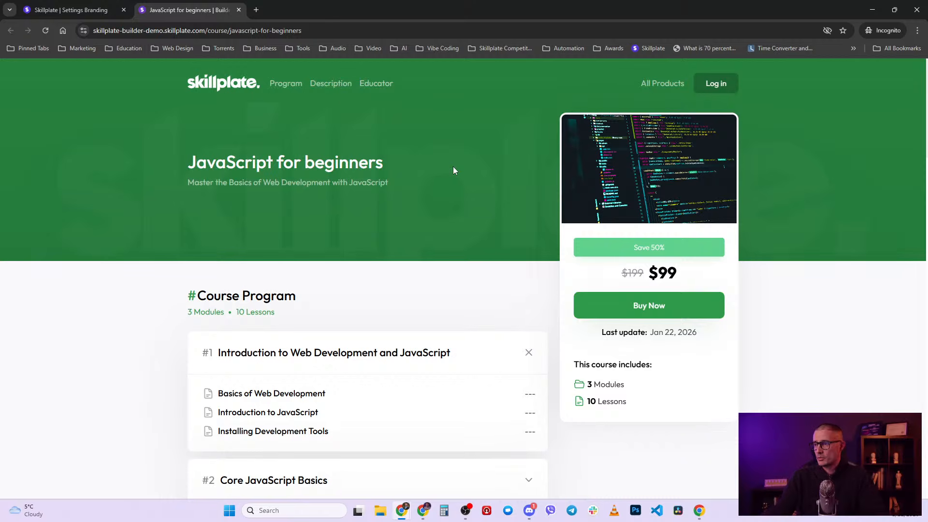
left_click(88, 9)
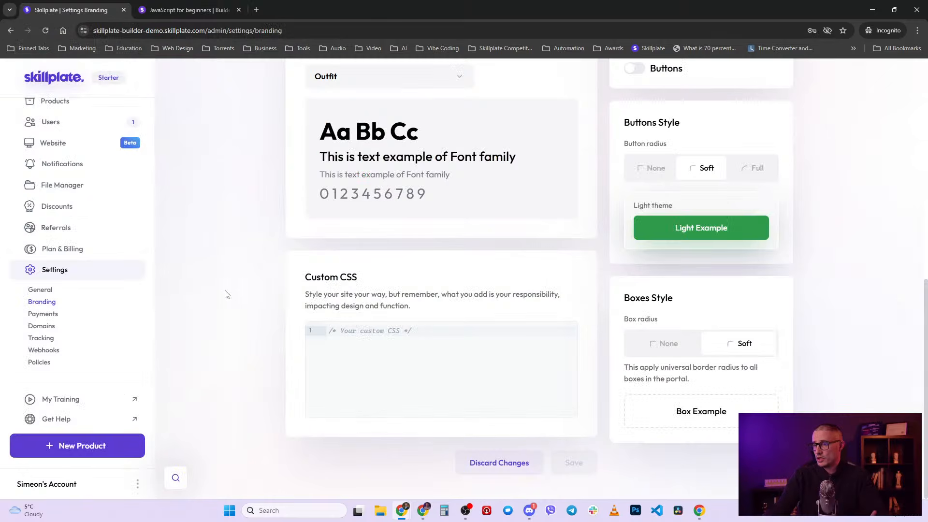
- Reopen the JavaScript for beginners course settings, then switch to its public landing page
scroll(89, 151, "up", 2)
left_click(81, 183)
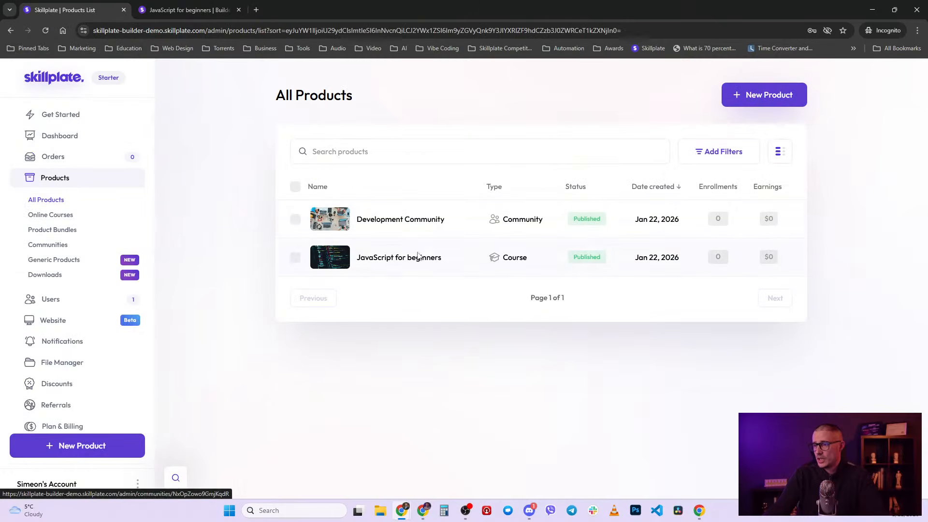
left_click(404, 265)
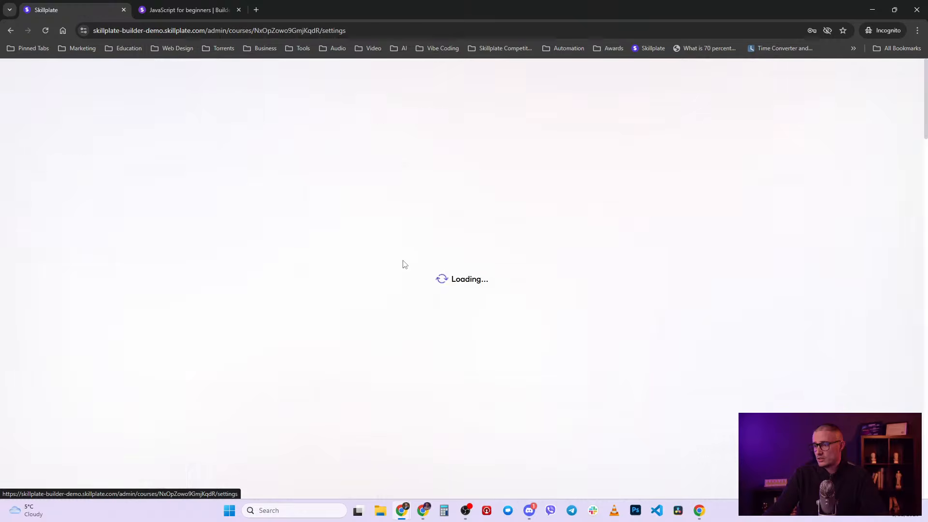
scroll(414, 284, "down", 5)
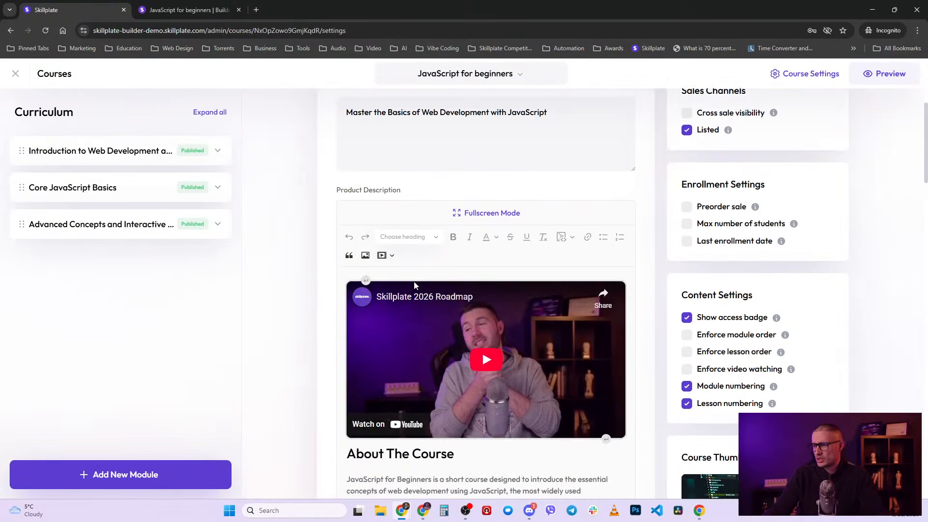
scroll(415, 284, "down", 2)
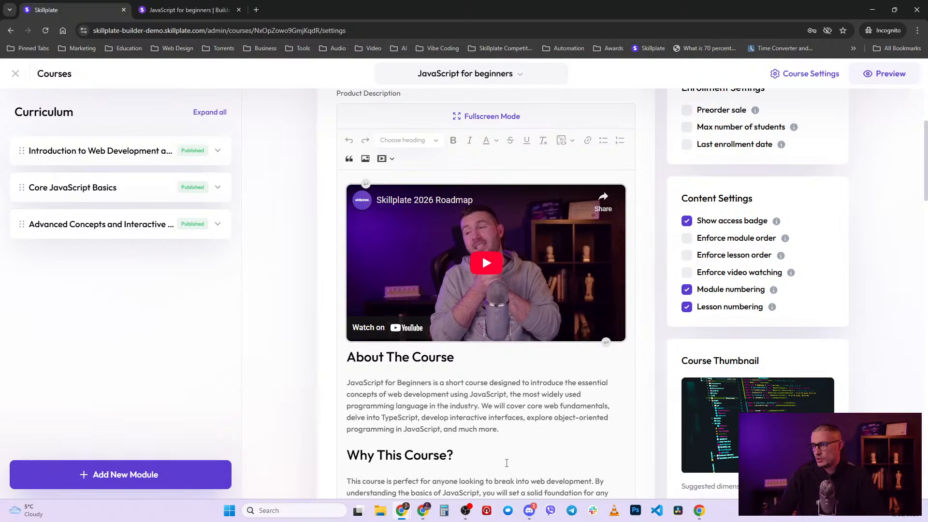
left_click(198, 10)
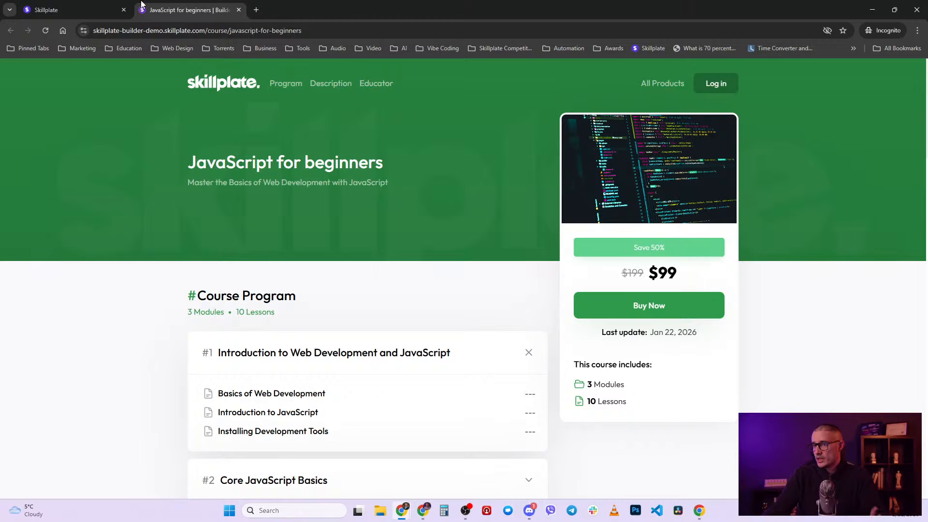
left_click(96, 6)
scroll(736, 364, "up", 7)
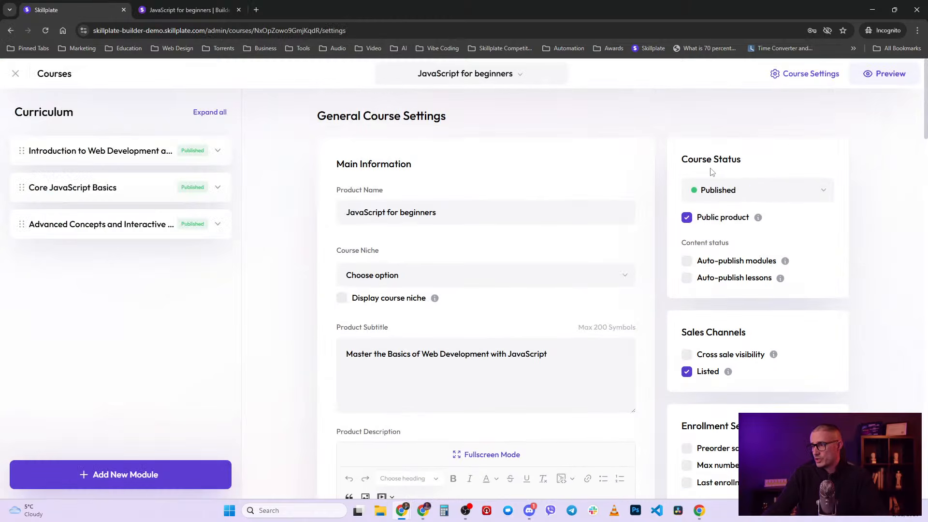
left_click_drag(676, 155, 744, 170)
scroll(789, 363, "down", 10)
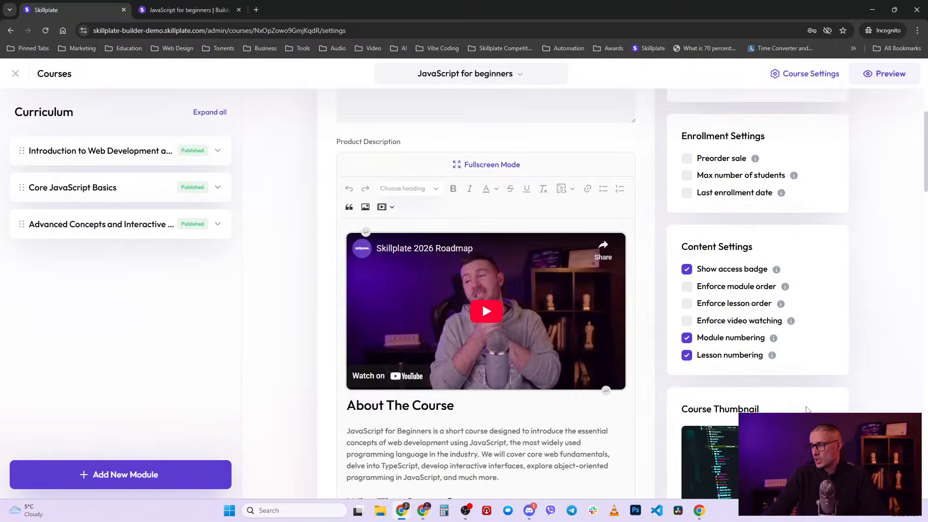
scroll(806, 410, "down", 5)
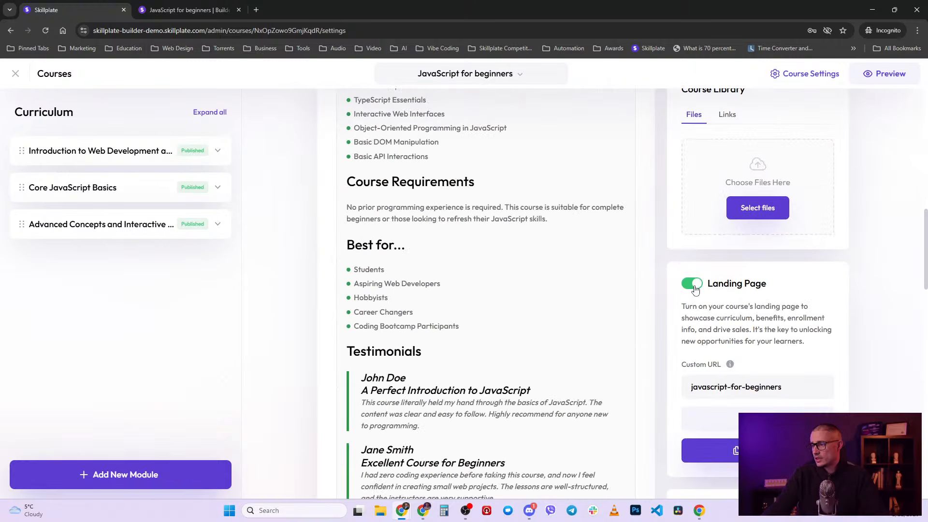
left_click_drag(793, 386, 689, 387)
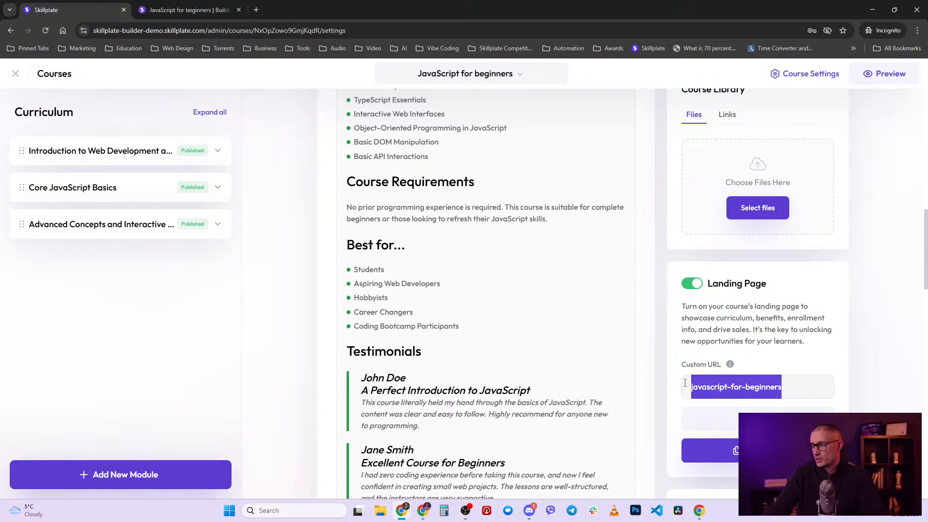
left_click(777, 319)
left_click(173, 4)
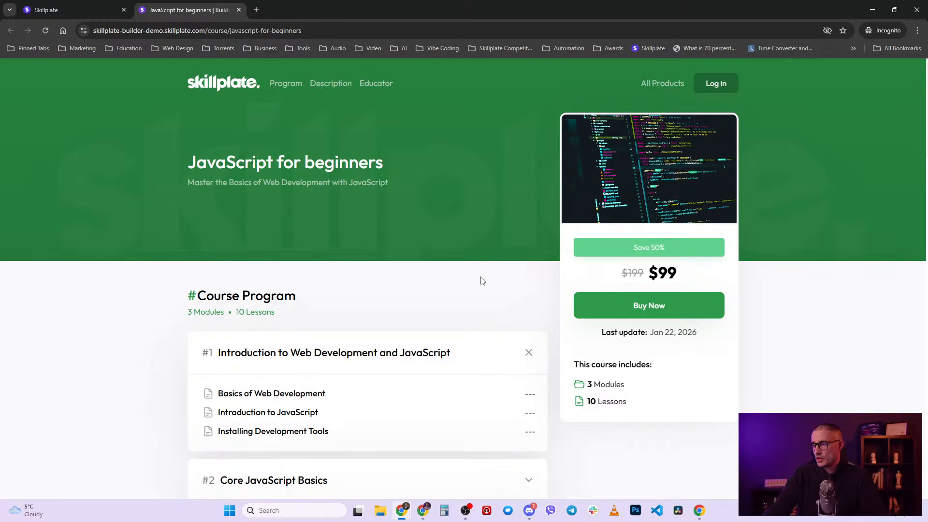
- Scroll through the landing page sections, then go to the All Products listing
scroll(491, 310, "down", 2)
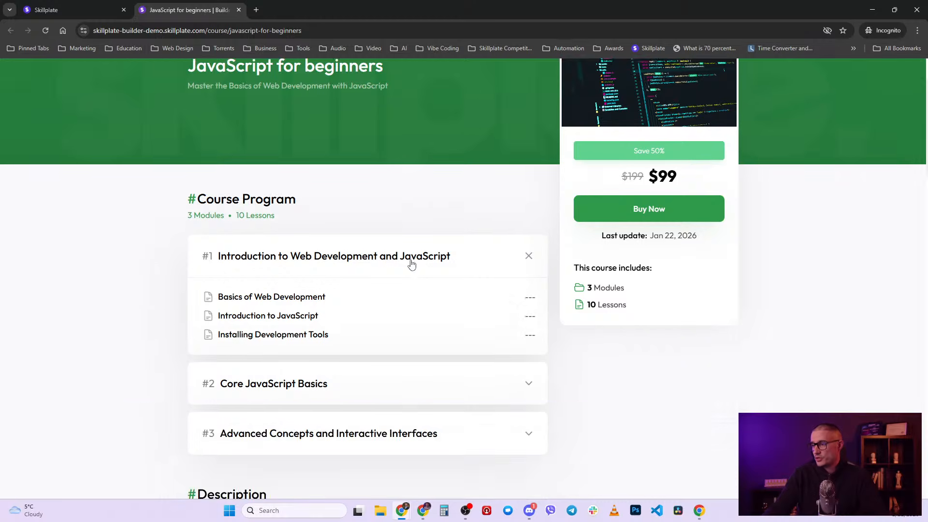
scroll(413, 265, "up", 2)
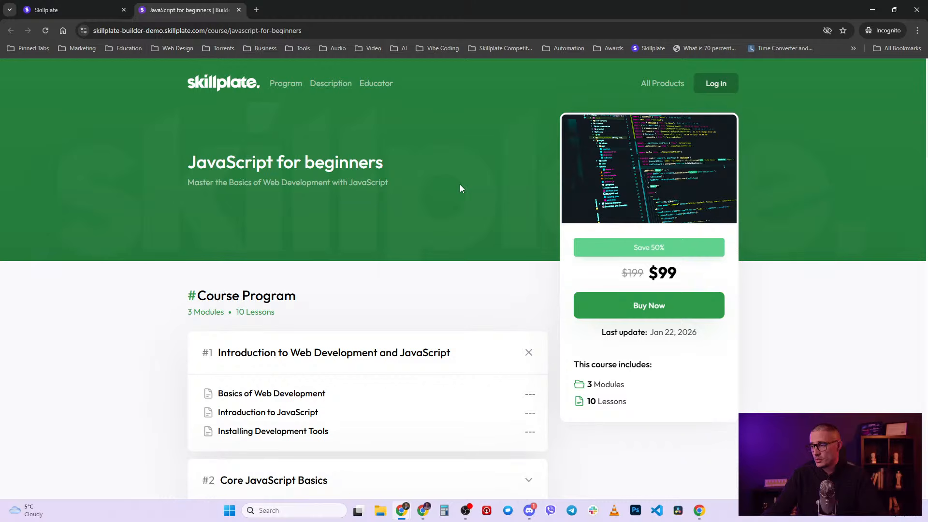
scroll(478, 261, "down", 4)
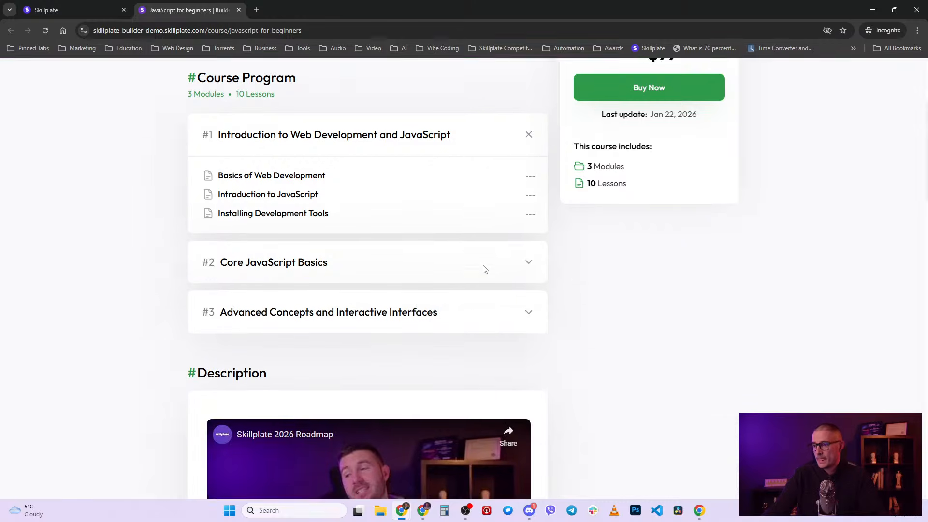
scroll(484, 269, "down", 15)
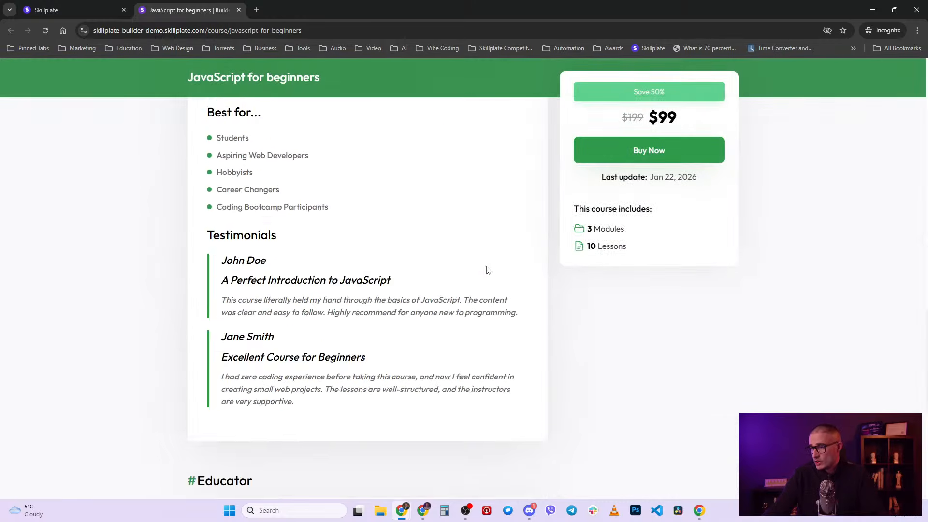
scroll(488, 270, "down", 7)
scroll(485, 272, "up", 2)
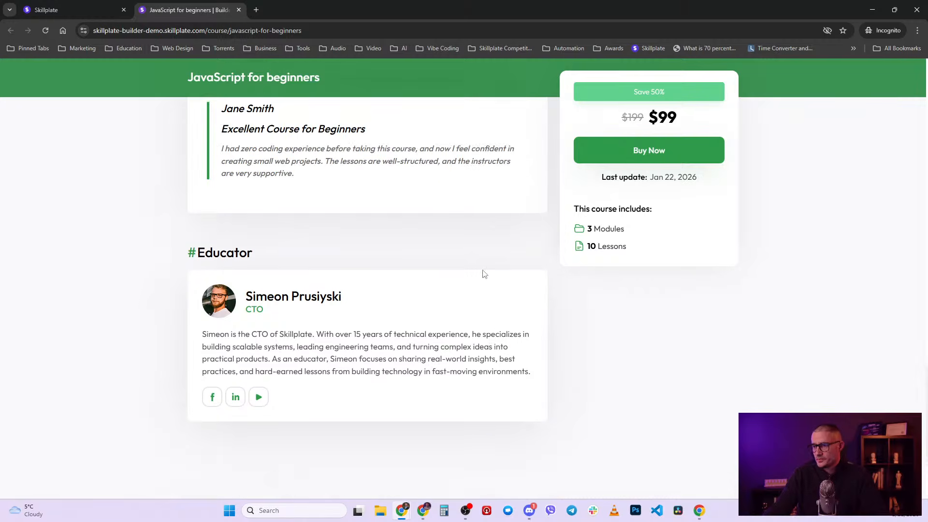
left_click_drag(247, 296, 304, 297)
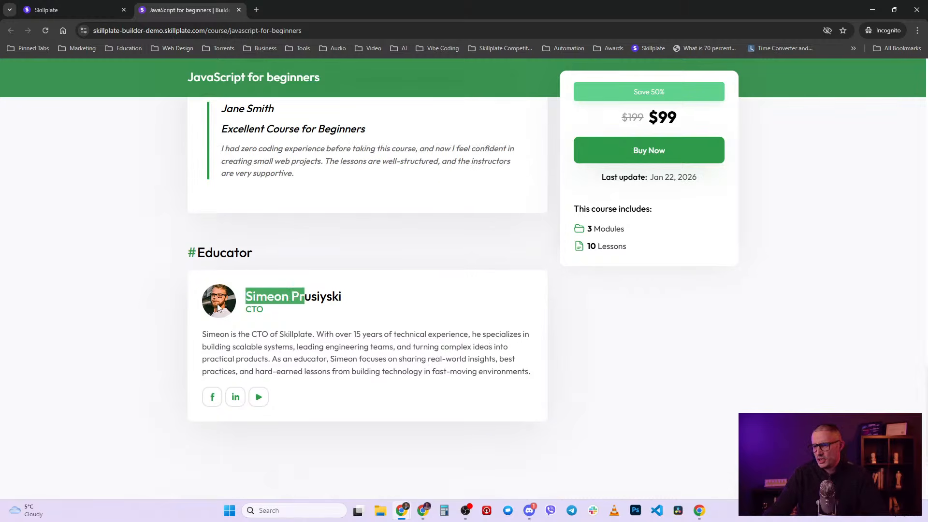
left_click(499, 282)
scroll(506, 305, "up", 12)
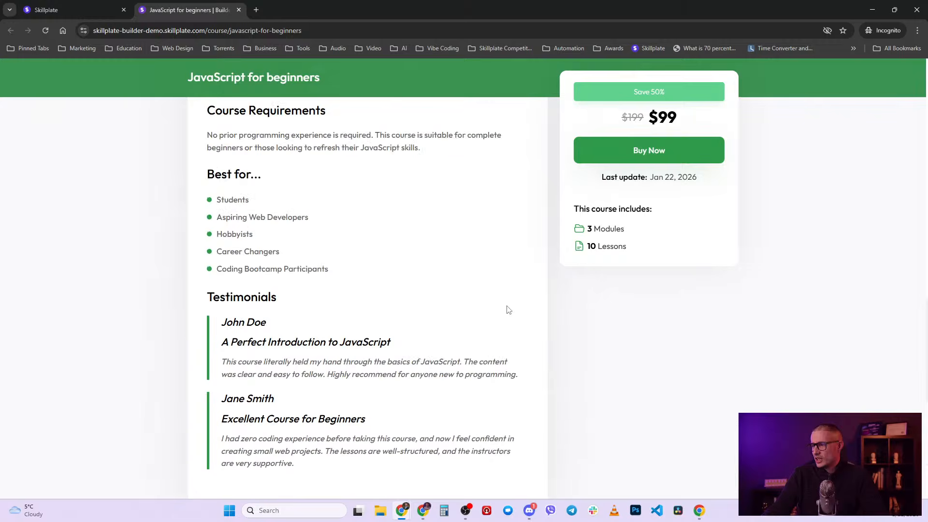
scroll(512, 316, "up", 5)
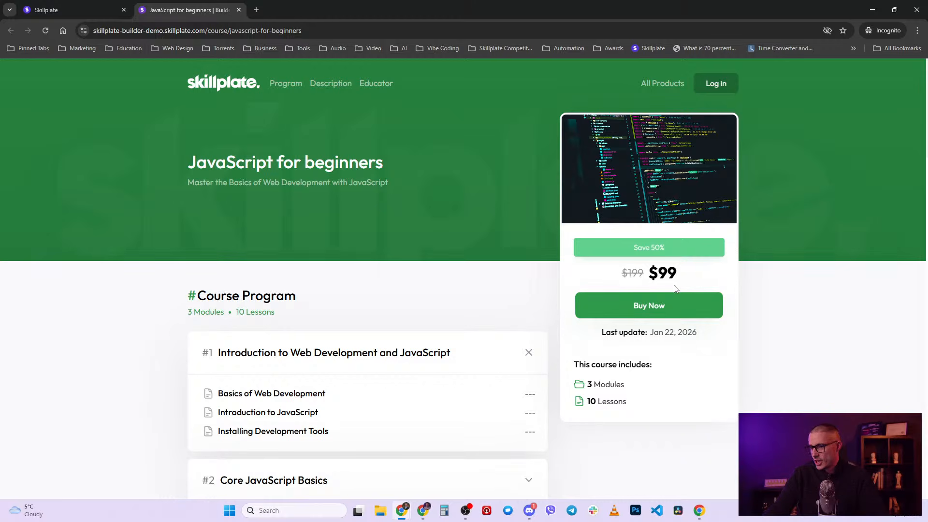
left_click(660, 85)
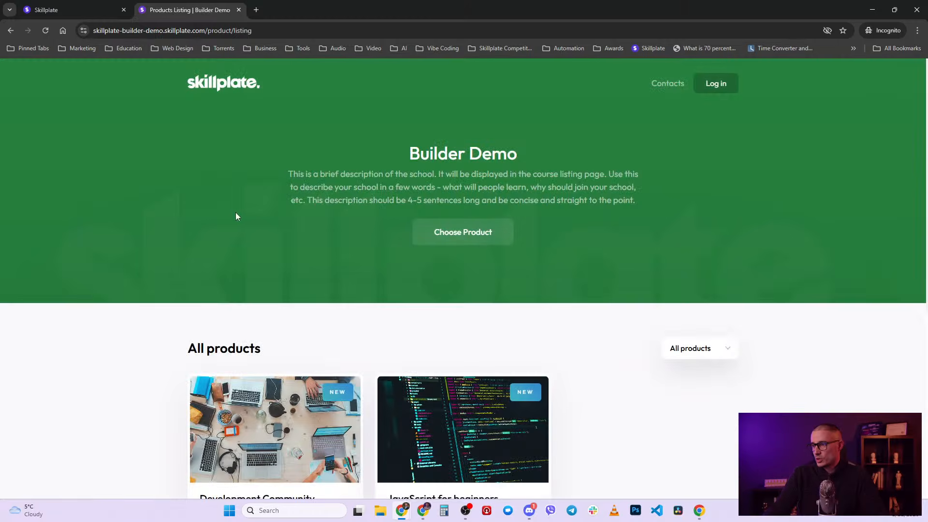
scroll(335, 338, "down", 1)
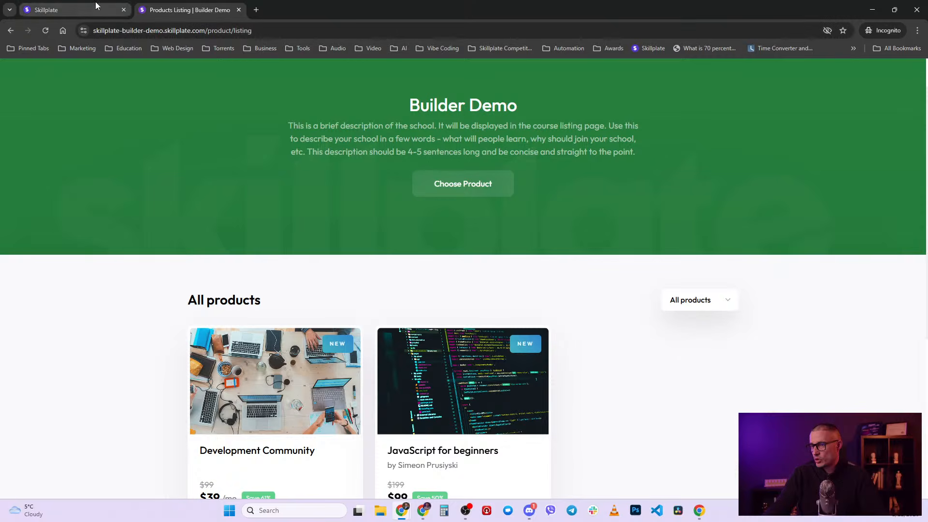
scroll(310, 450, "down", 2)
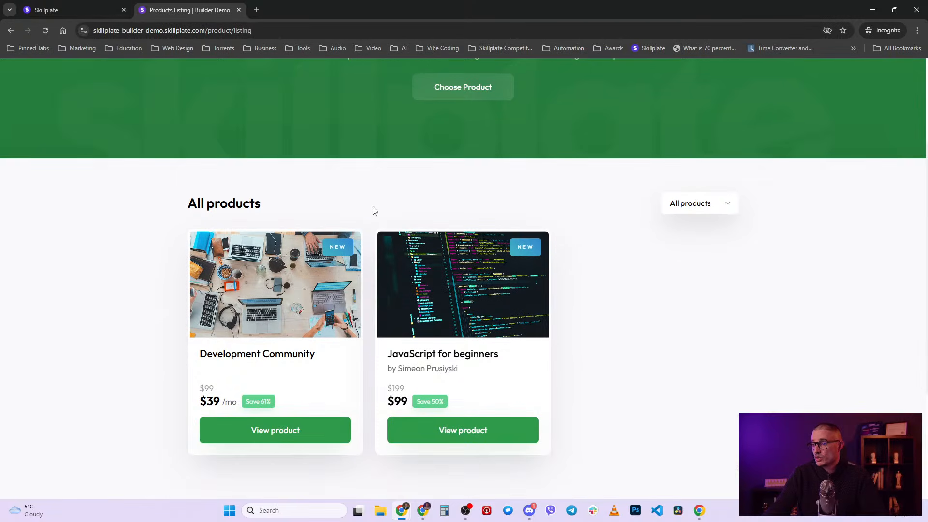
scroll(473, 334, "up", 3)
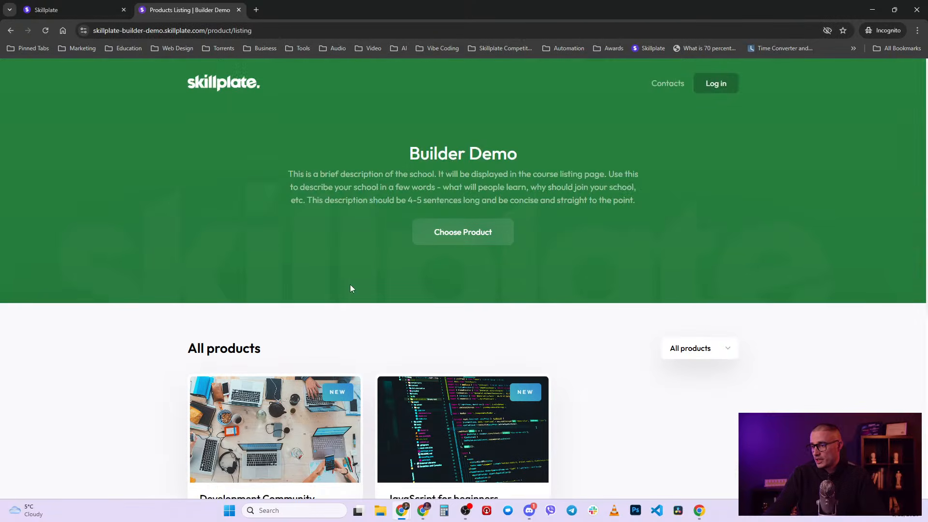
left_click(93, 10)
scroll(715, 370, "up", 10)
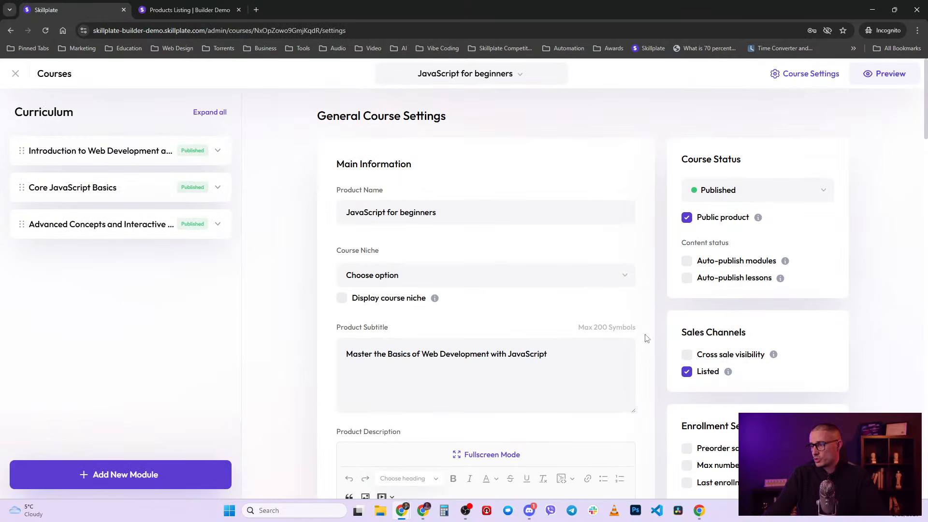
scroll(647, 337, "down", 2)
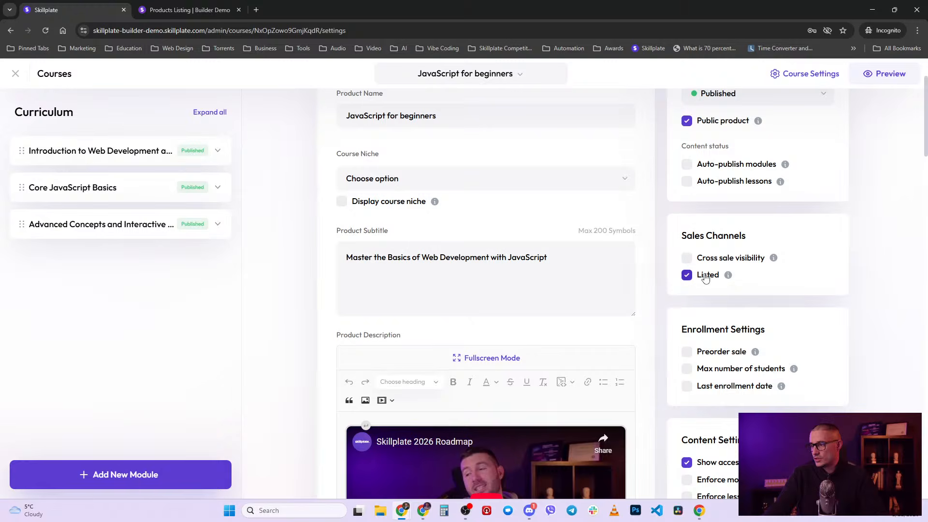
left_click(179, 10)
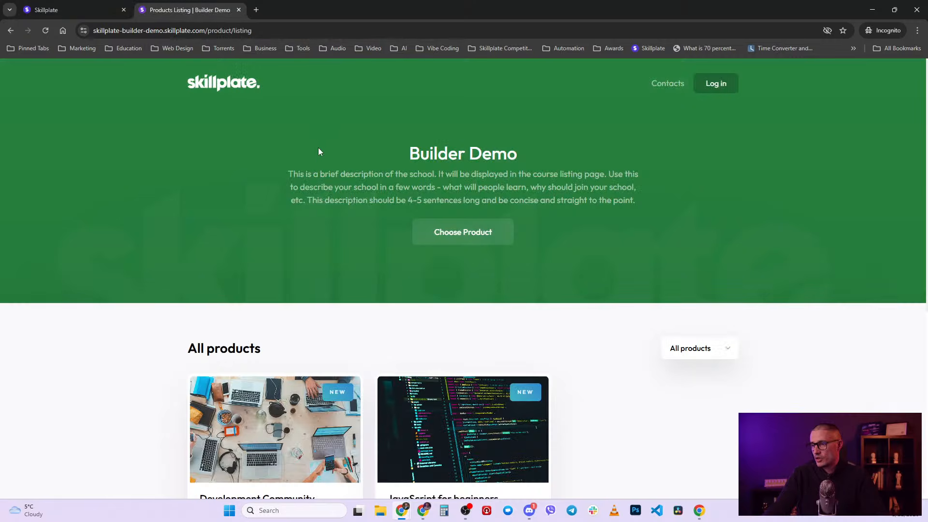
scroll(423, 345, "down", 2)
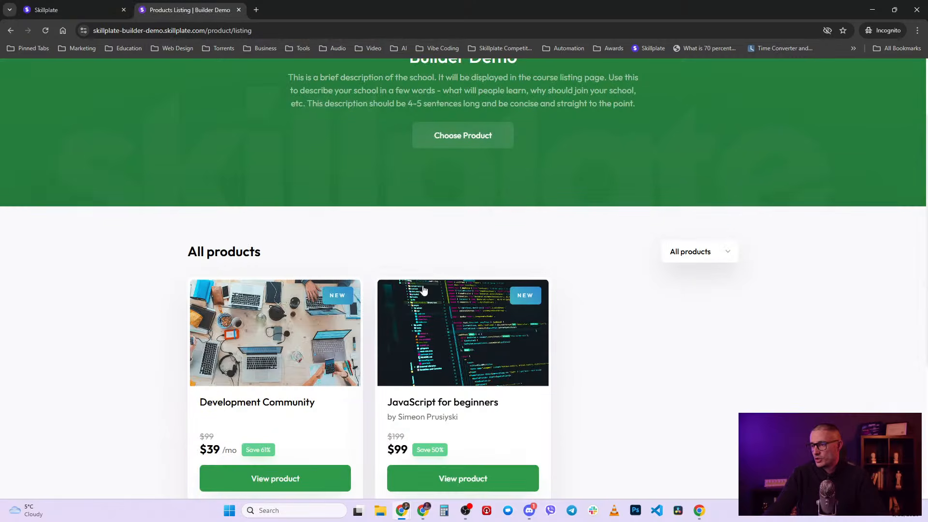
scroll(477, 348, "down", 2)
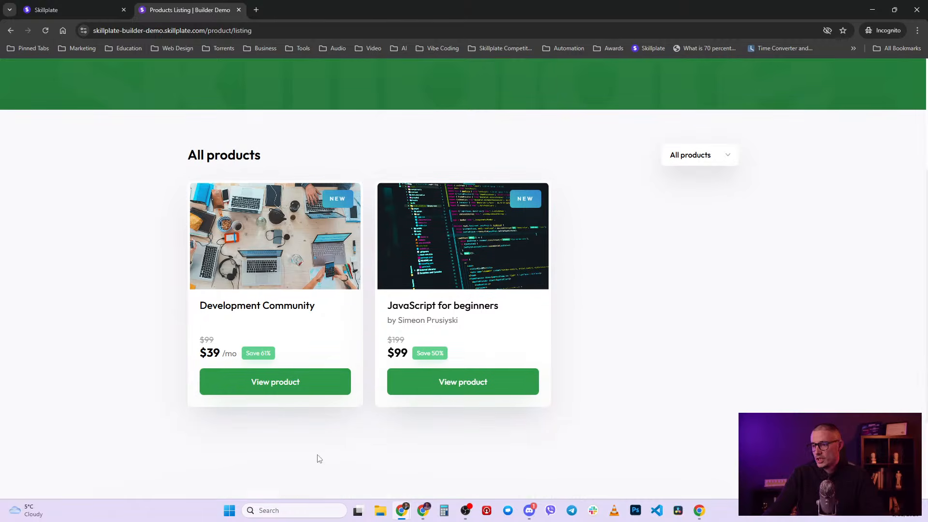
- Preview Development Community, return to All Products, then open the JavaScript for beginners page
left_click(300, 387)
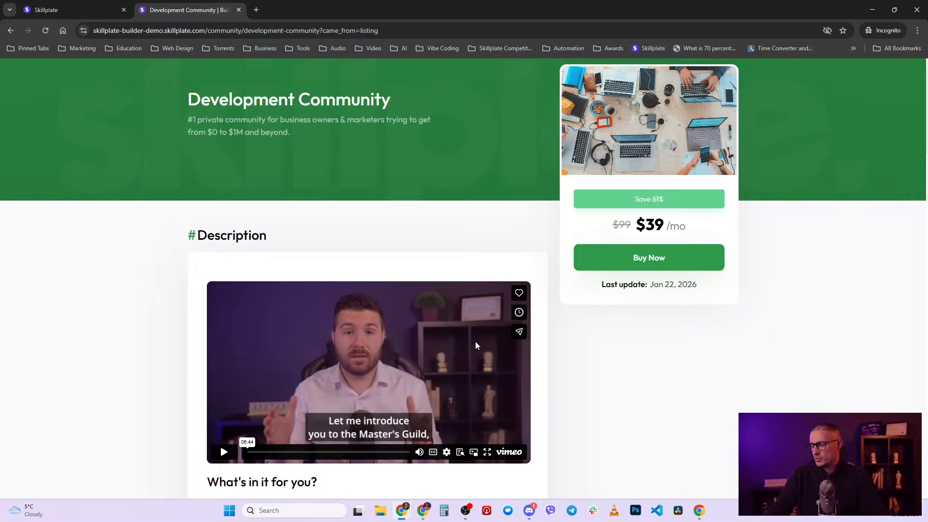
scroll(480, 346, "down", 12)
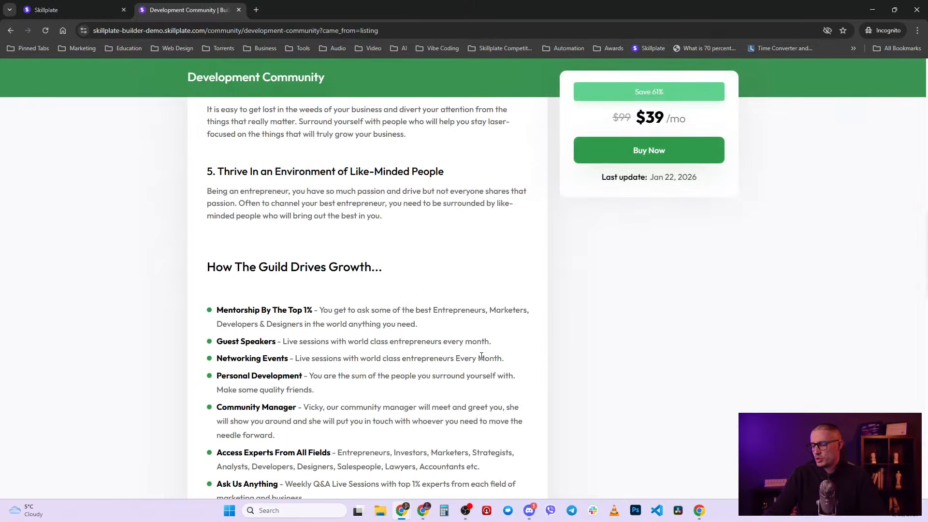
scroll(481, 356, "up", 12)
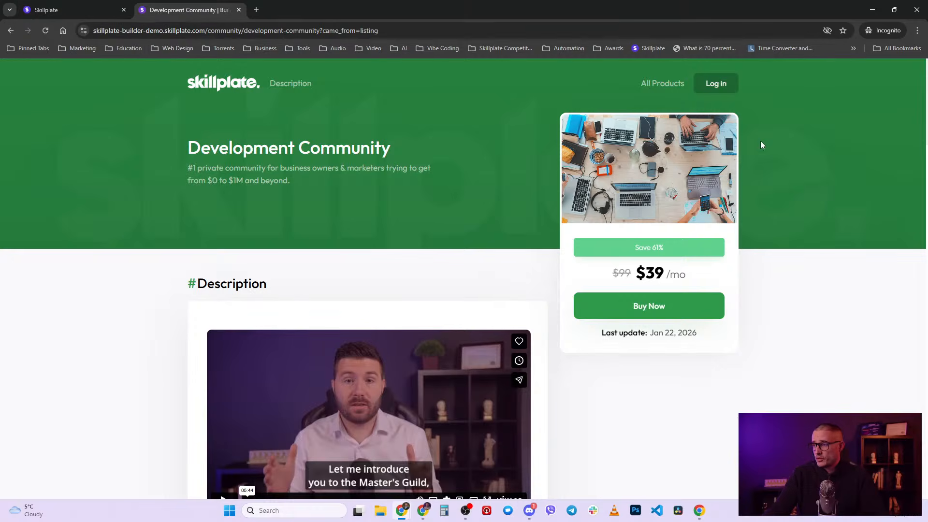
left_click(669, 88)
scroll(442, 295, "down", 4)
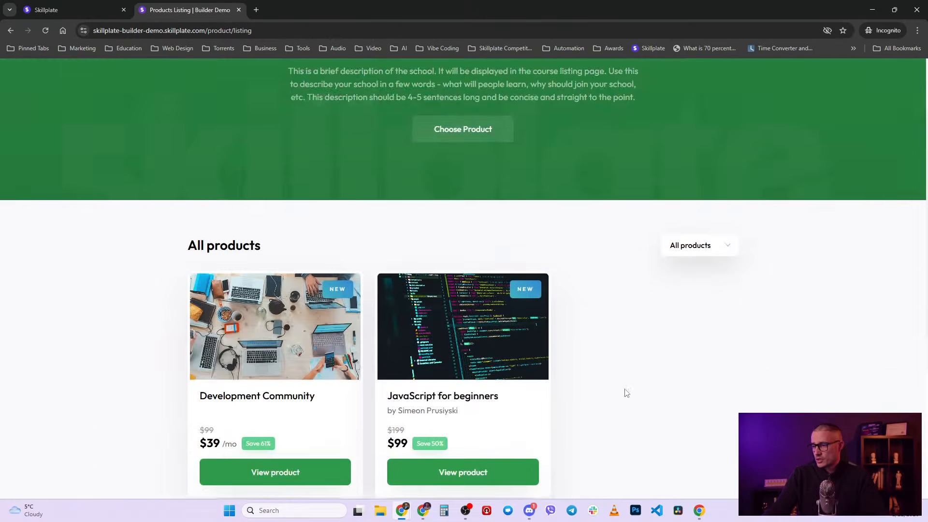
left_click(486, 376)
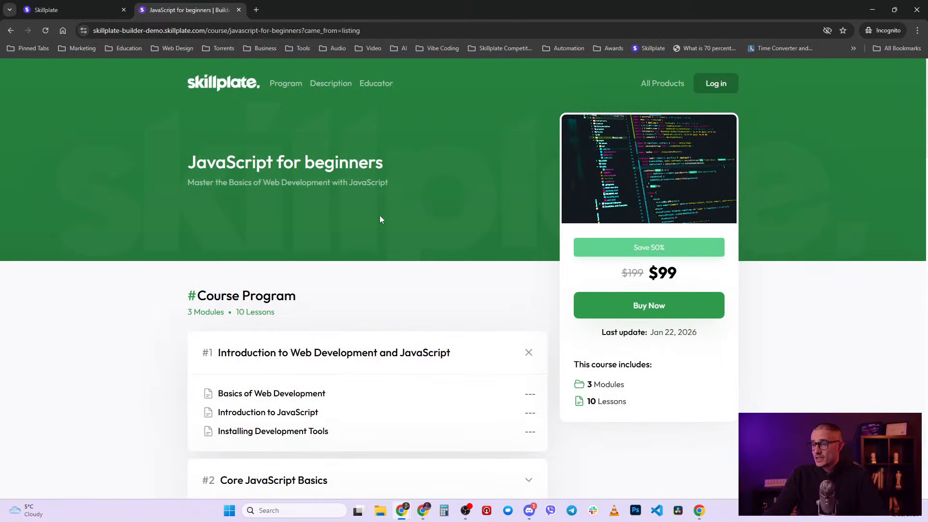
scroll(377, 222, "down", 1)
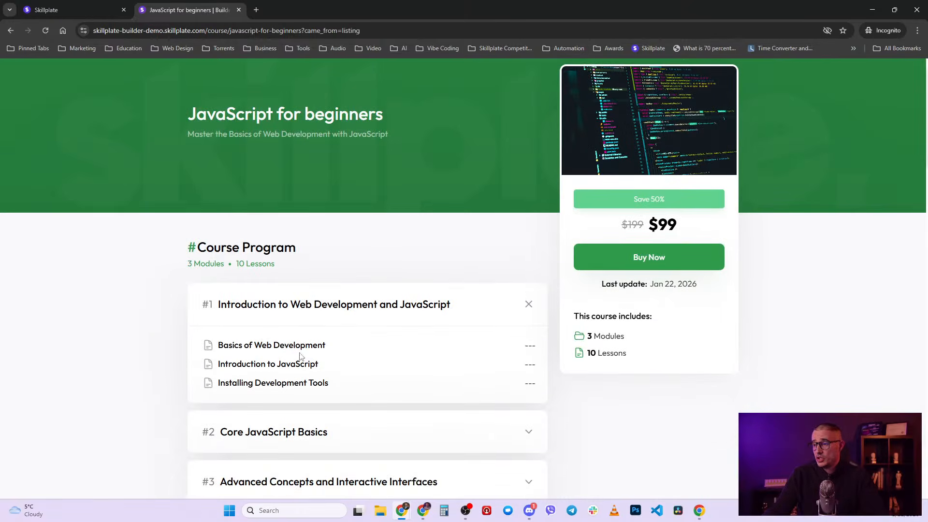
scroll(309, 363, "up", 1)
left_click_drag(195, 165, 387, 170)
left_click_drag(418, 192, 208, 164)
left_click(456, 198)
scroll(435, 232, "down", 4)
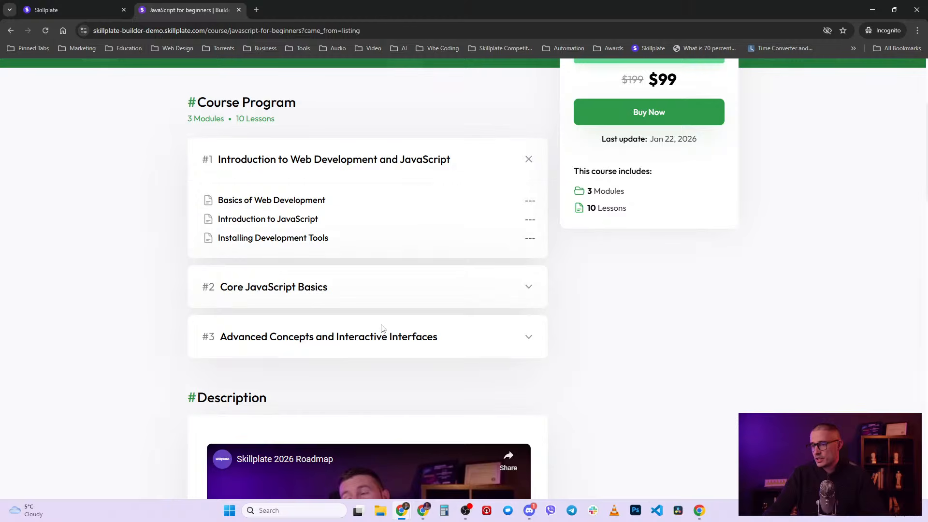
scroll(381, 328, "down", 15)
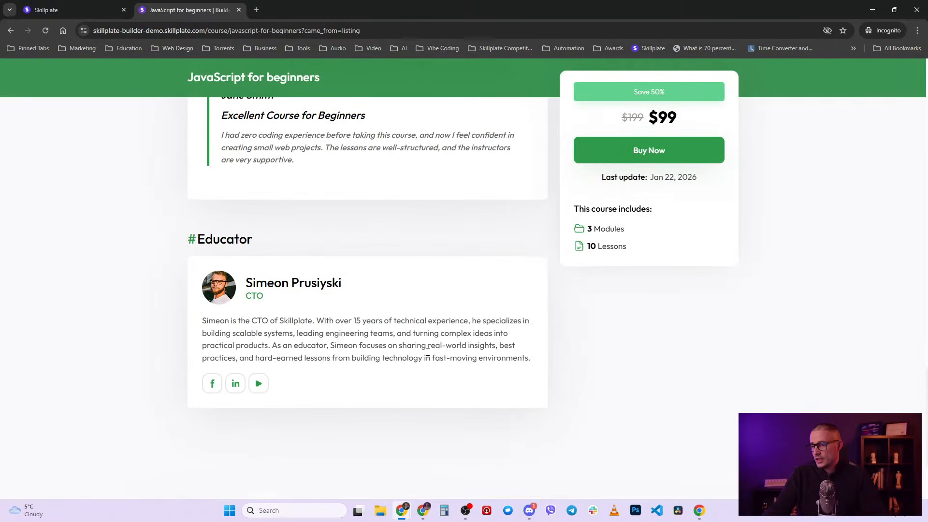
scroll(360, 294, "up", 18)
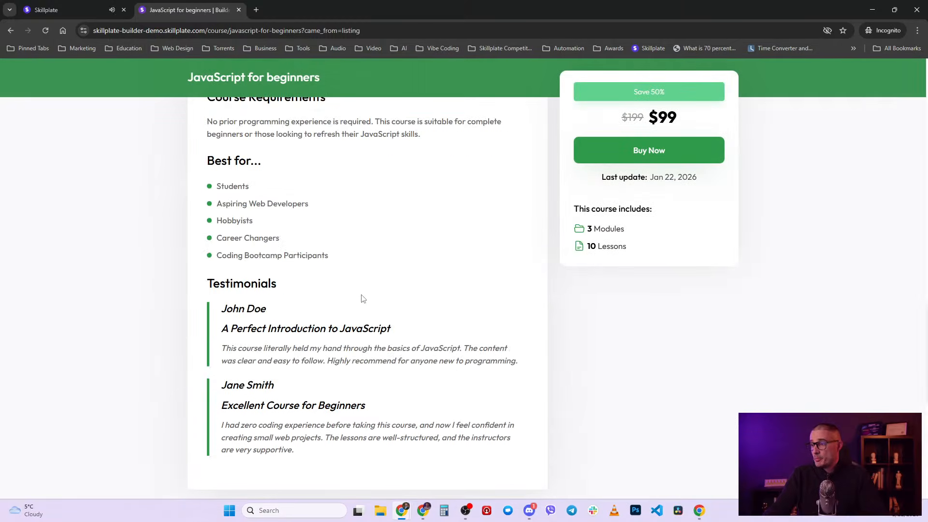
scroll(377, 376, "up", 1)
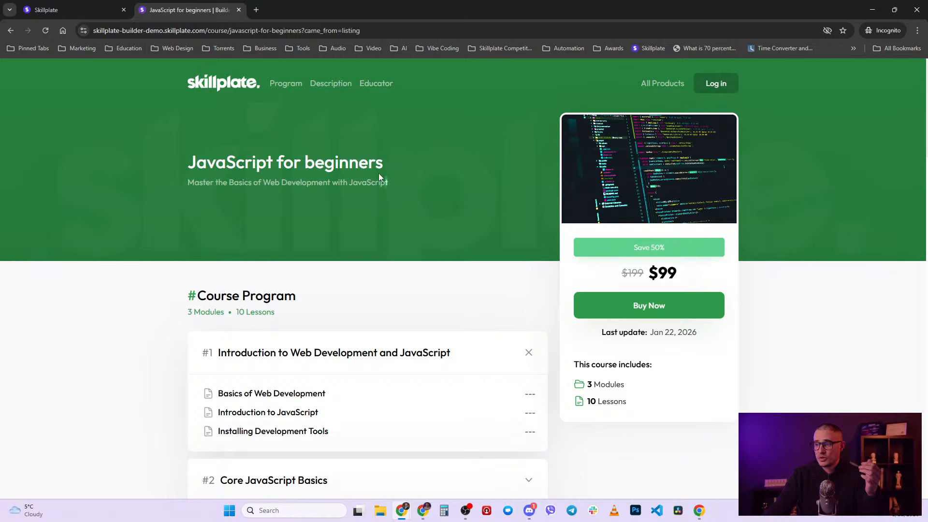
left_click_drag(389, 184, 315, 163)
- Return to the admin tab and close the course editor to show All Courses
left_click(429, 147)
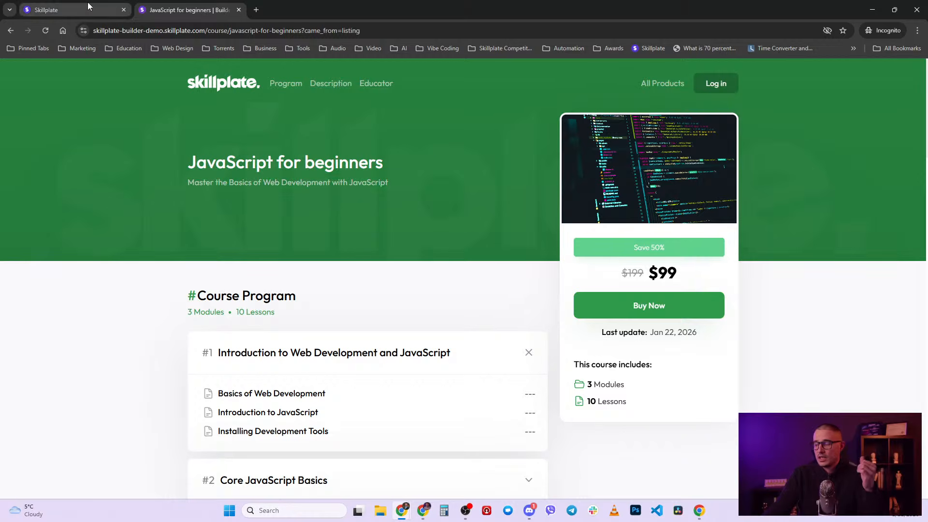
left_click(88, 3)
left_click(15, 74)
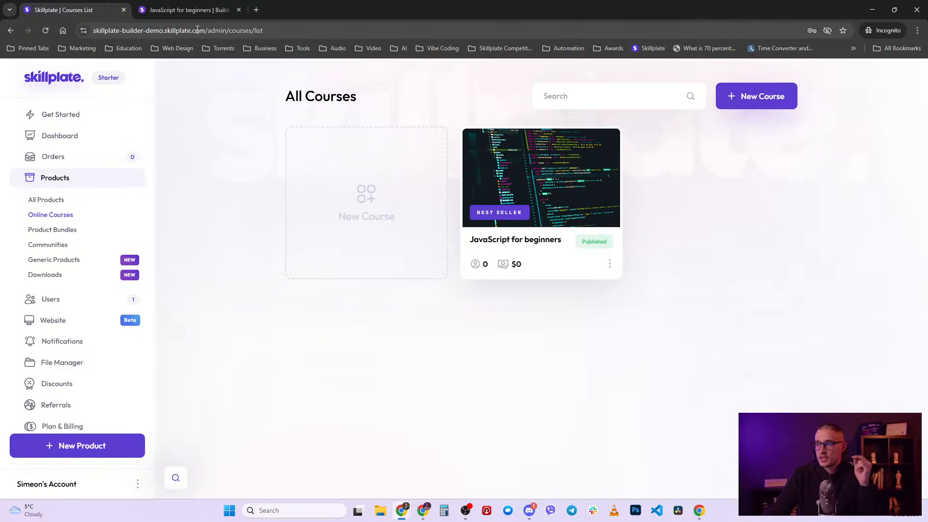
- Open the school's /login page in a private tab, then return to the admin tab
left_click_drag(206, 32, 77, 31)
key("ctrl+c")
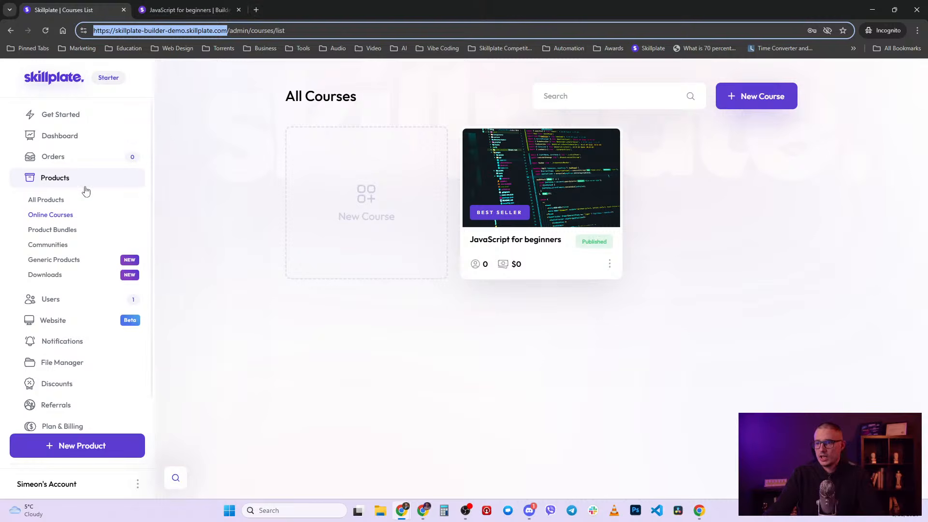
left_click(256, 10)
key("ctrl+v")
key("Return")
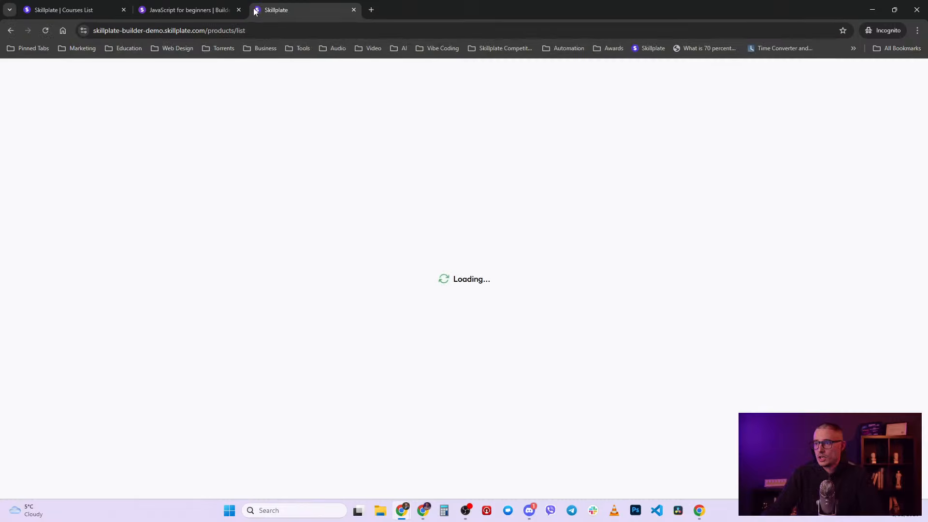
left_click_drag(208, 30, 266, 35)
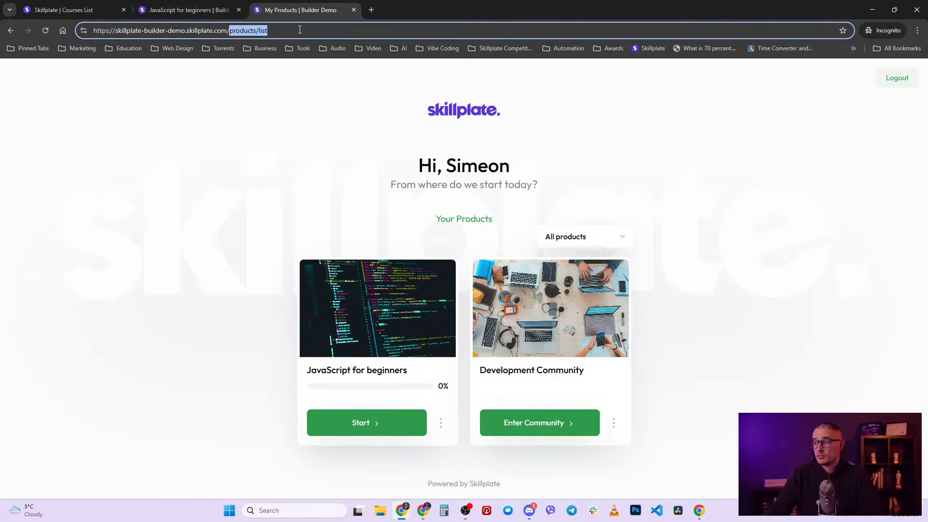
left_click(275, 141)
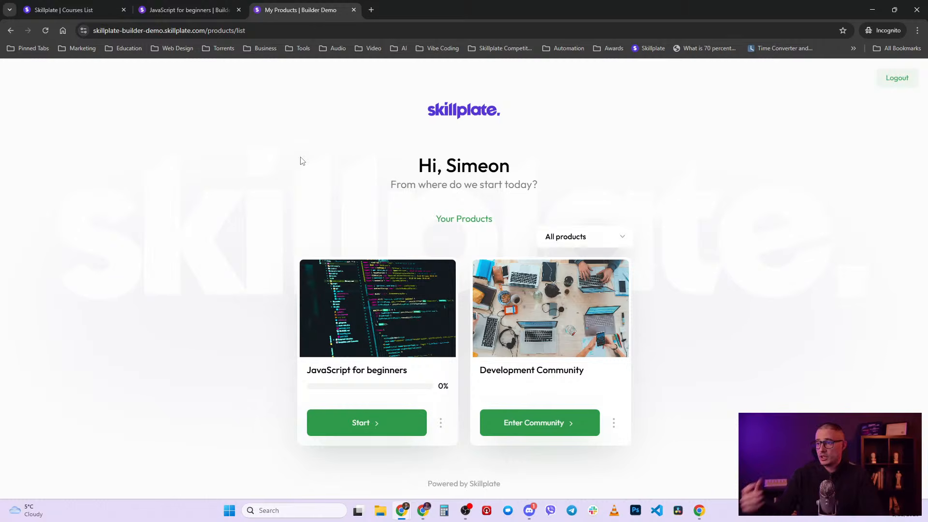
left_click_drag(208, 33, 248, 36)
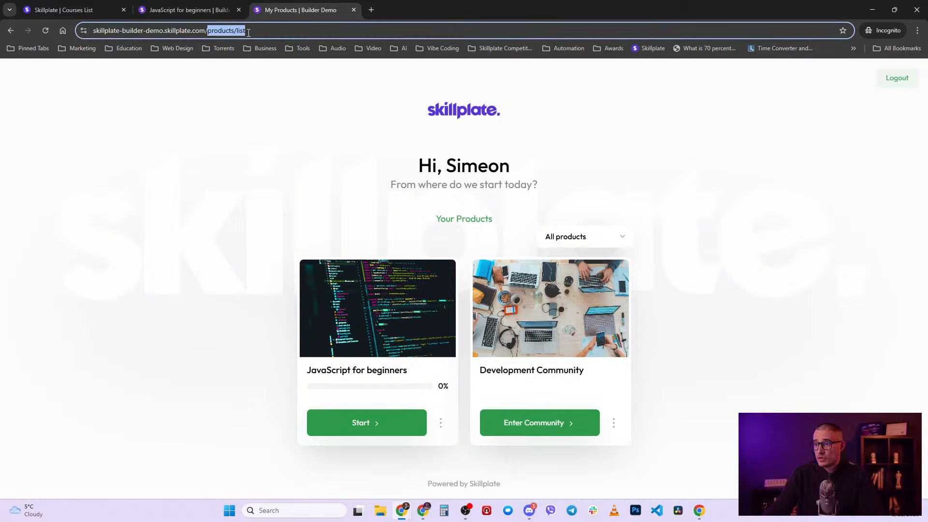
type("login")
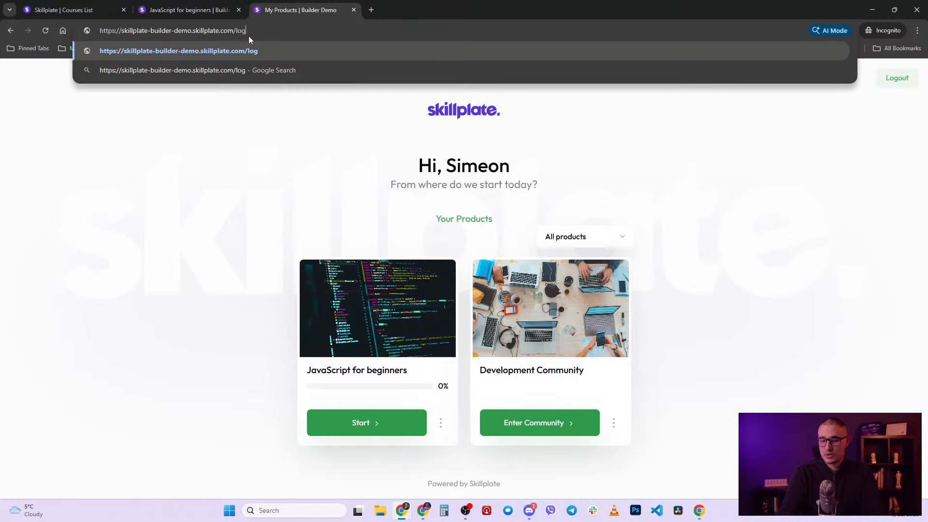
key("Return")
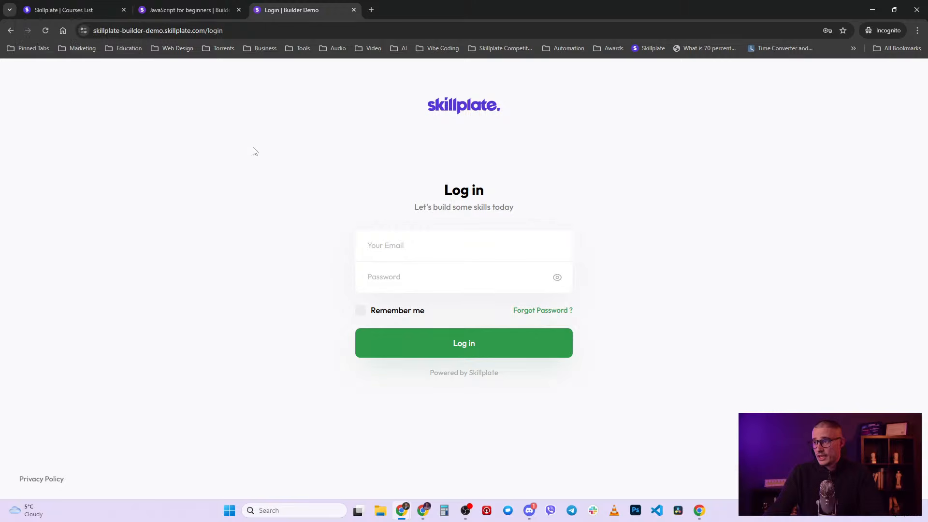
left_click(73, 6)
left_click(223, 143)
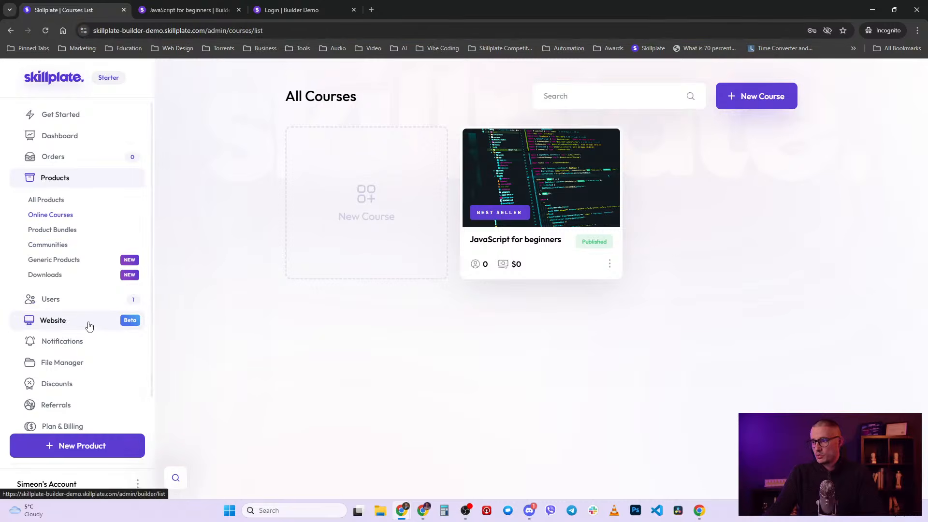
- Open the school's General settings
scroll(90, 334, "down", 2)
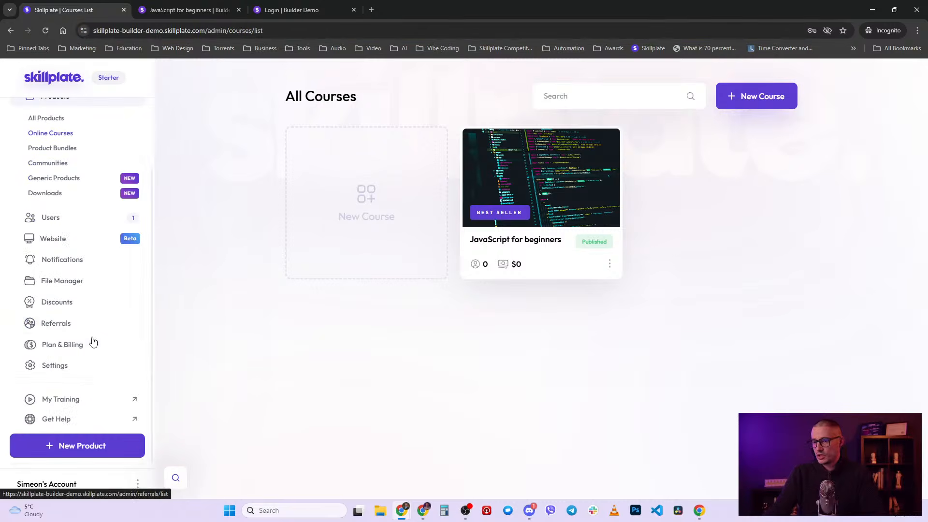
left_click(81, 369)
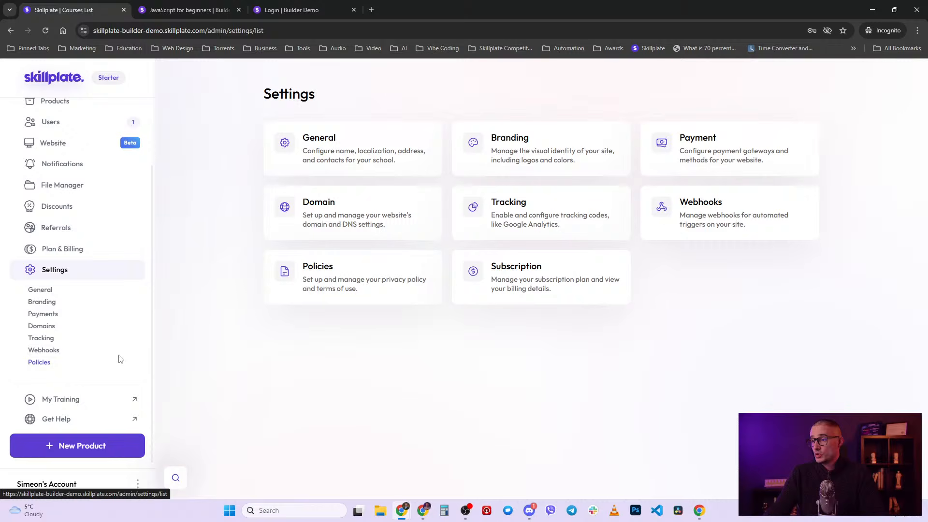
left_click(352, 147)
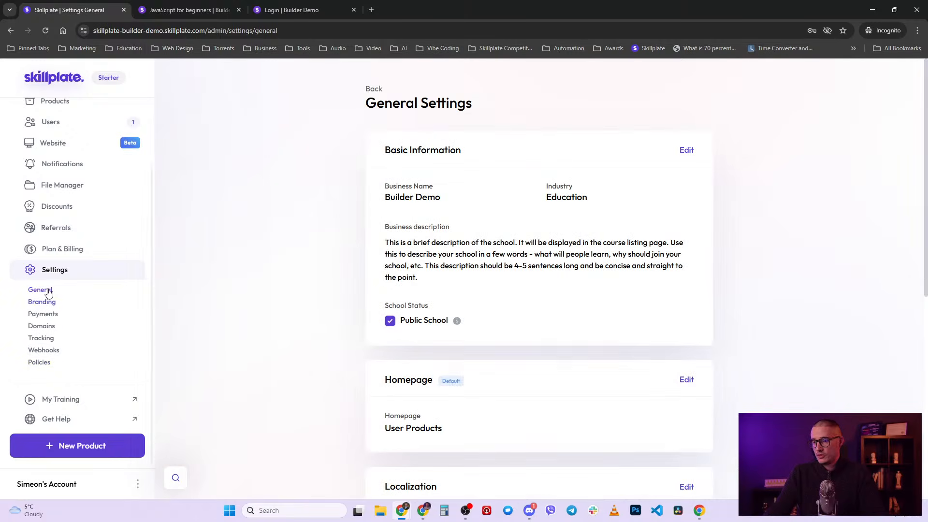
scroll(358, 240, "down", 3)
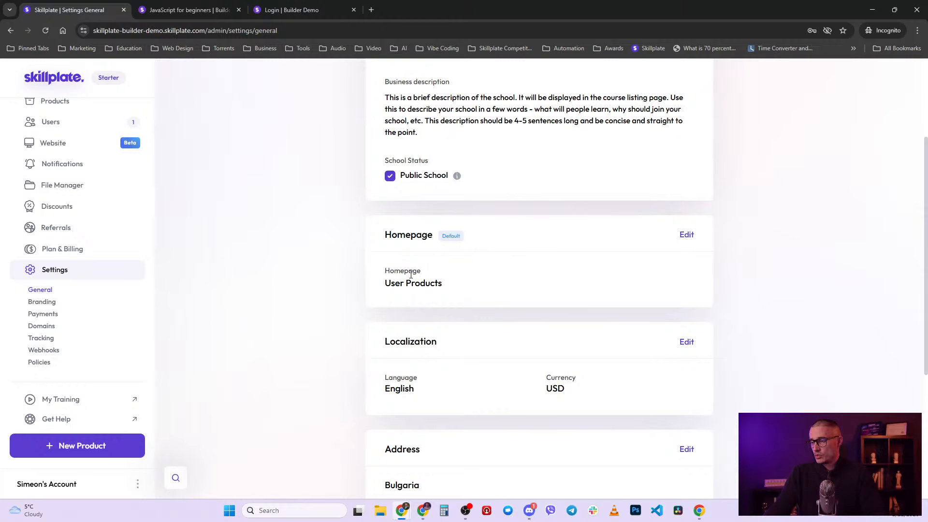
- Set and save Development Community as the homepage, then paste the school address into a private tab
left_click(687, 234)
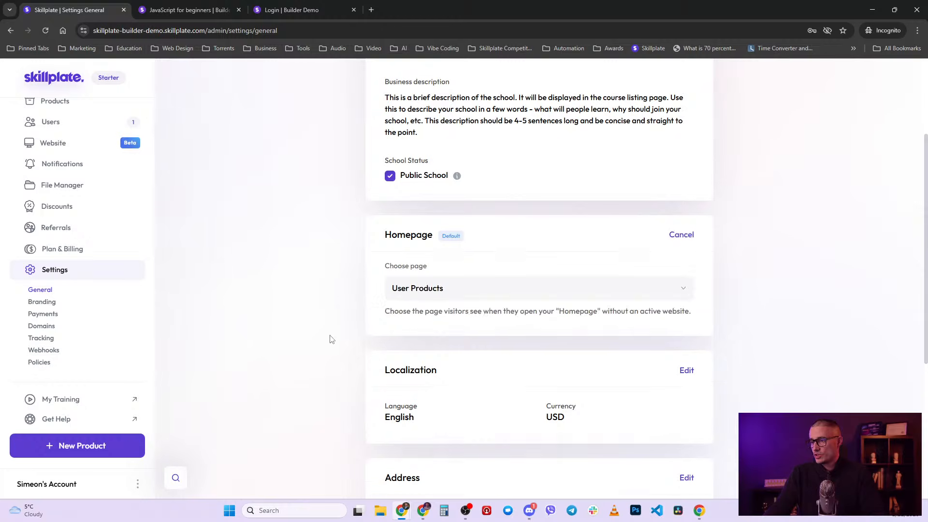
scroll(648, 259, "down", 2)
left_click(544, 192)
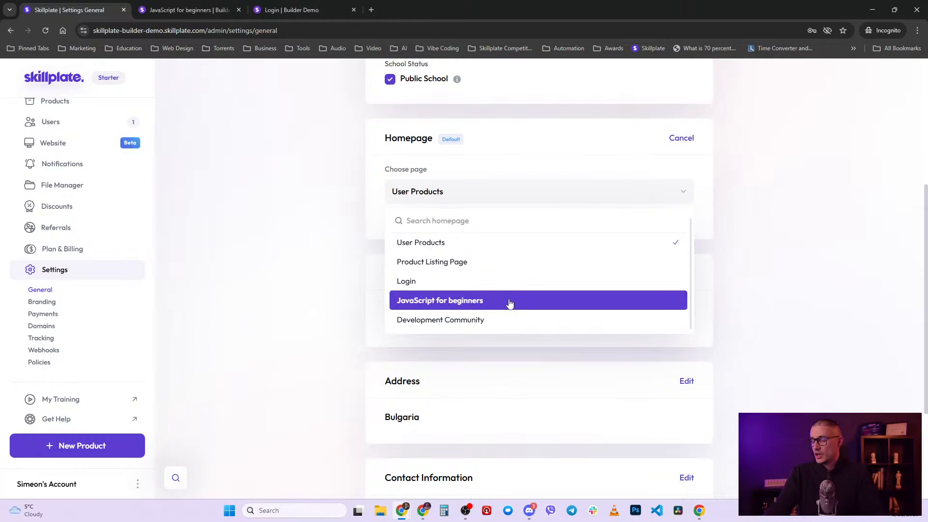
left_click(467, 323)
left_click(685, 139)
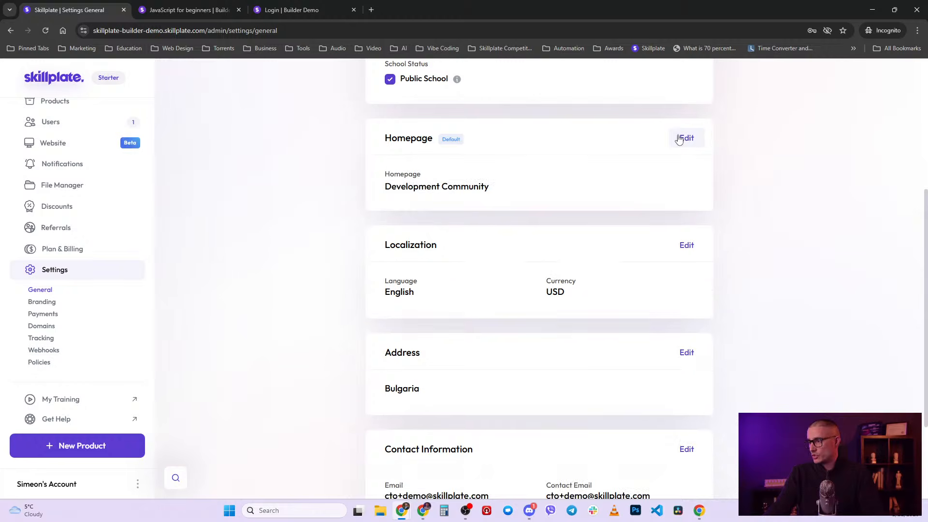
left_click(371, 10)
key("ctrl+v")
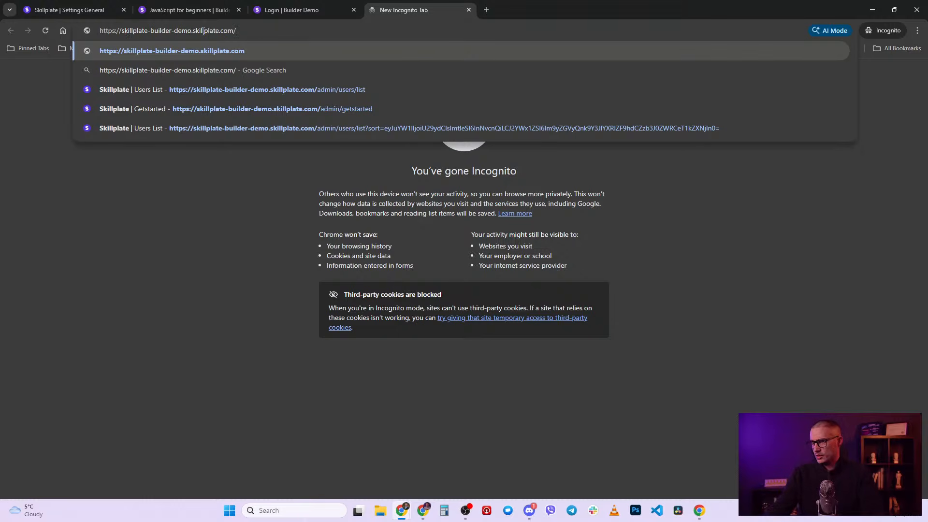
- Load the school's root address to confirm Development Community opens, then close the preview and login tabs
key("Return")
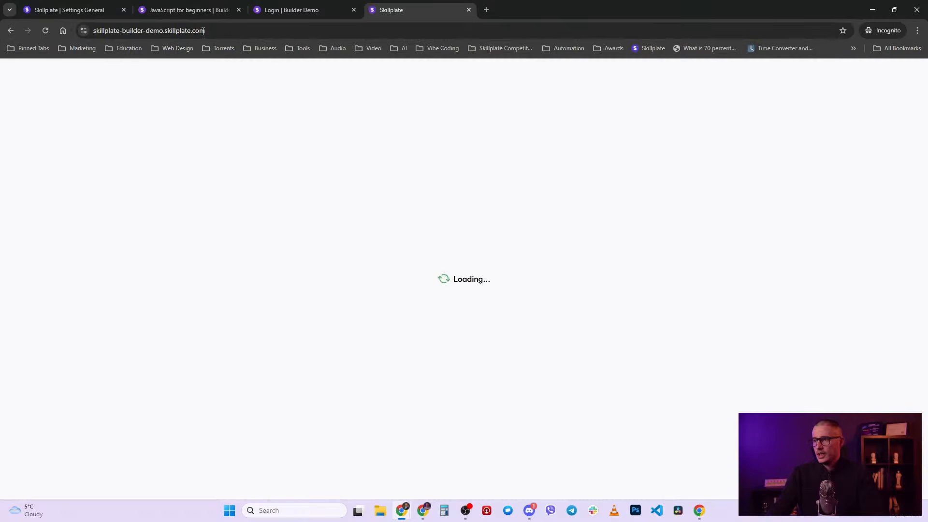
scroll(360, 356, "down", 3)
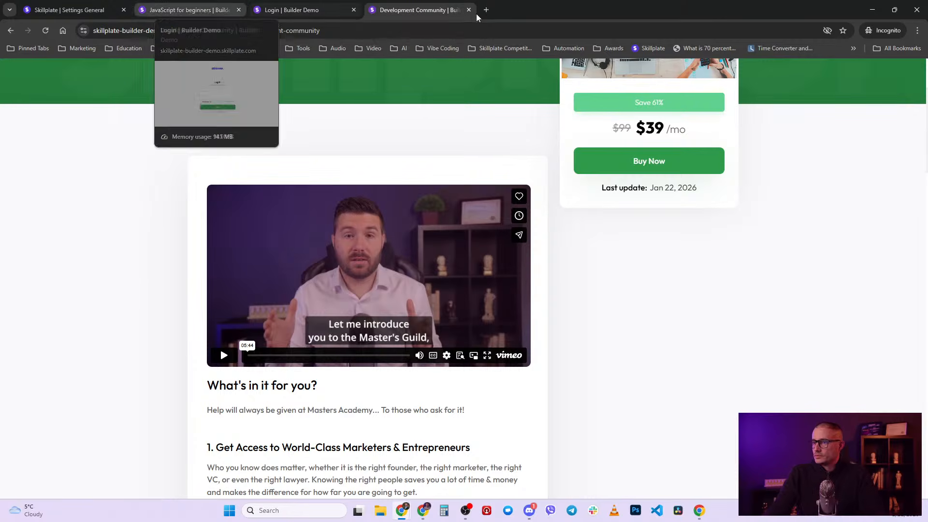
key("ctrl+w")
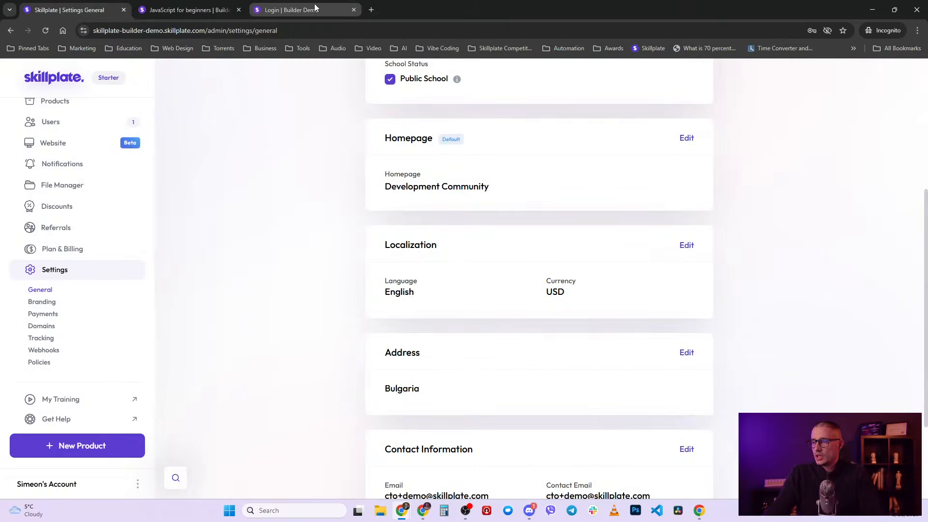
left_click(286, 9)
key("ctrl+w")
key("ctrl+w")
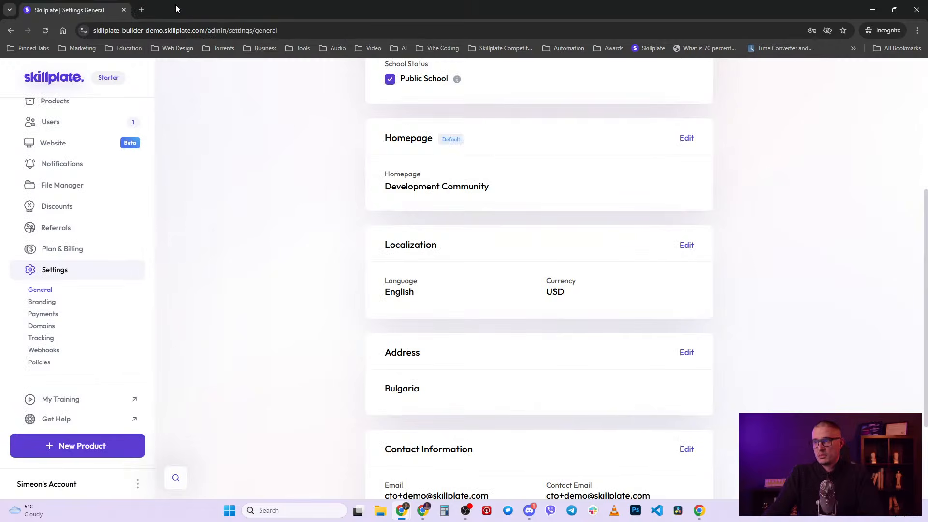
scroll(286, 380, "up", 5)
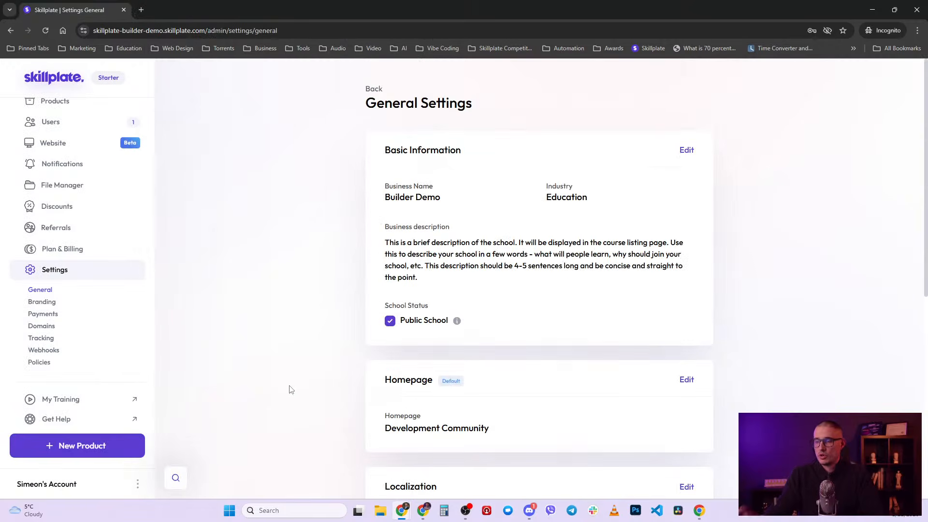
scroll(90, 252, "up", 2)
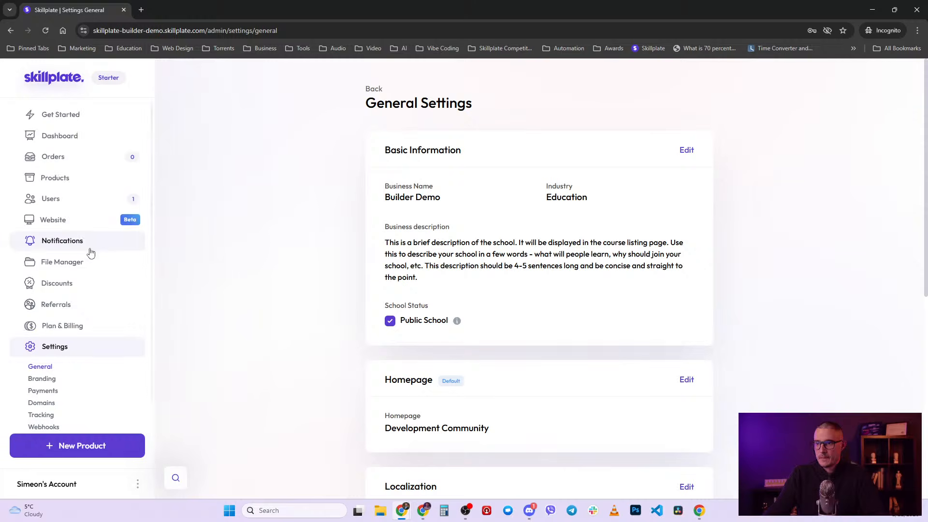
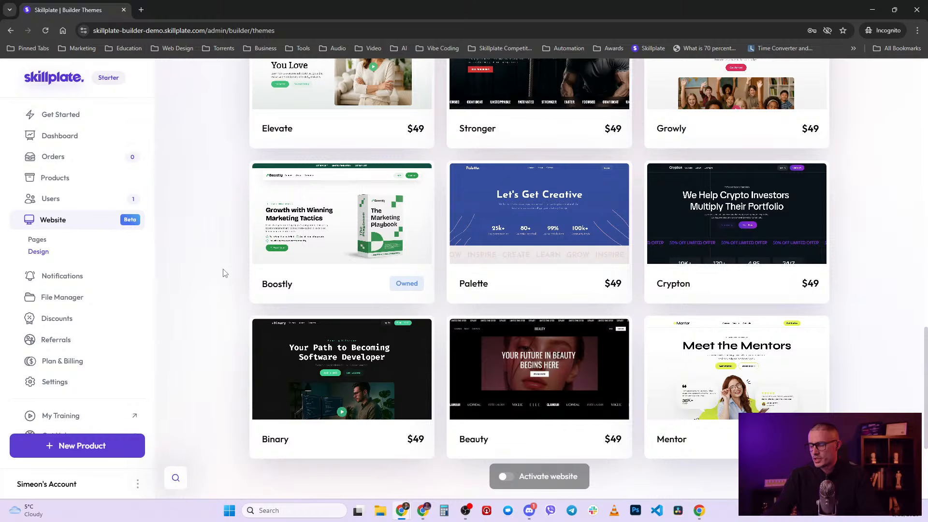
- Browse the Boostly website overview and its theme options, closing them without choosing anything
scroll(227, 273, "down", 1)
mouse_move(376, 352)
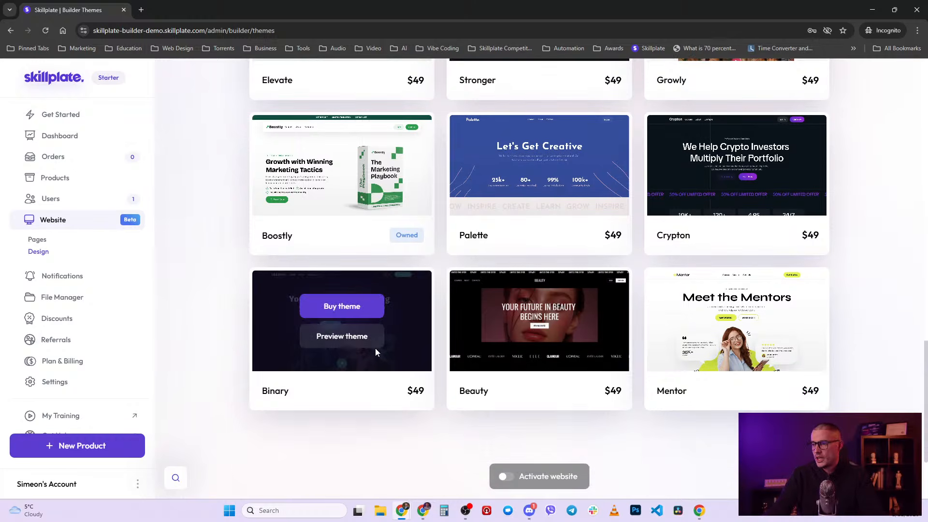
scroll(390, 315, "up", 2)
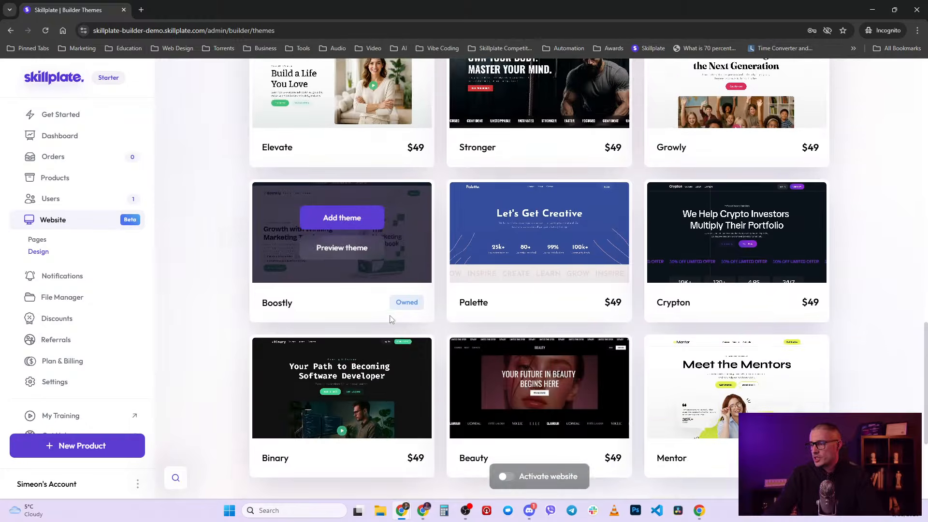
scroll(391, 319, "down", 1)
mouse_move(775, 368)
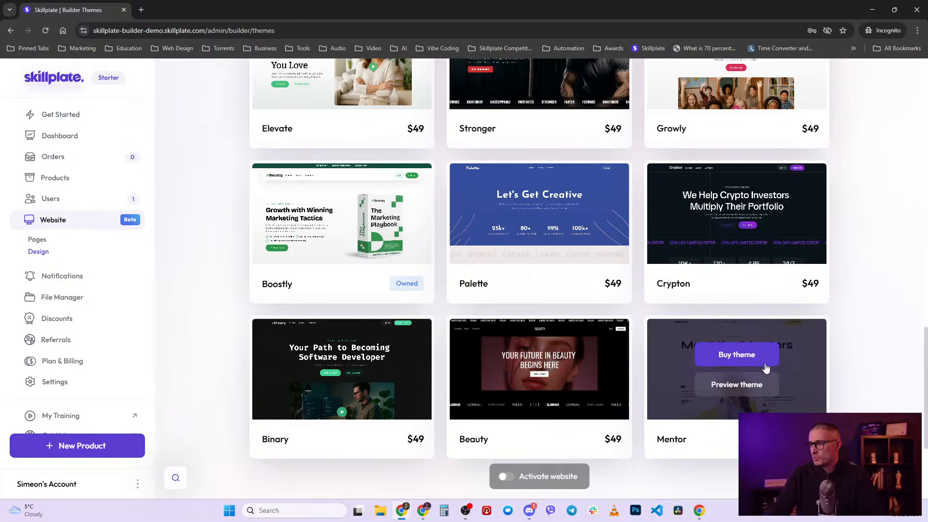
scroll(677, 396, "up", 10)
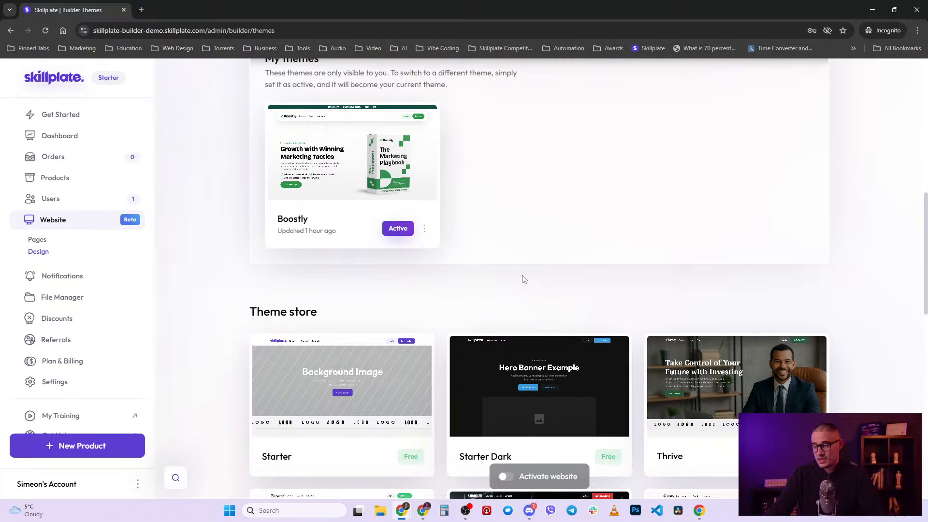
scroll(527, 277, "up", 4)
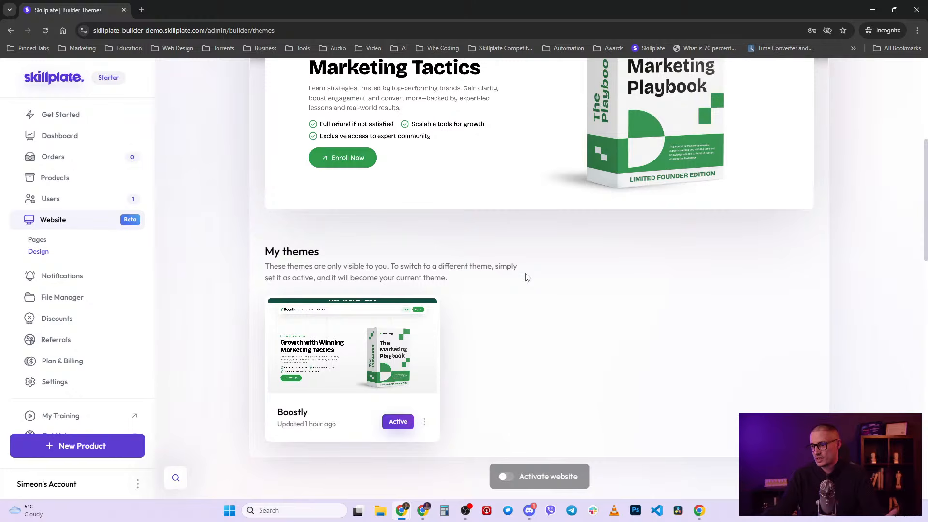
scroll(528, 277, "up", 2)
mouse_move(526, 274)
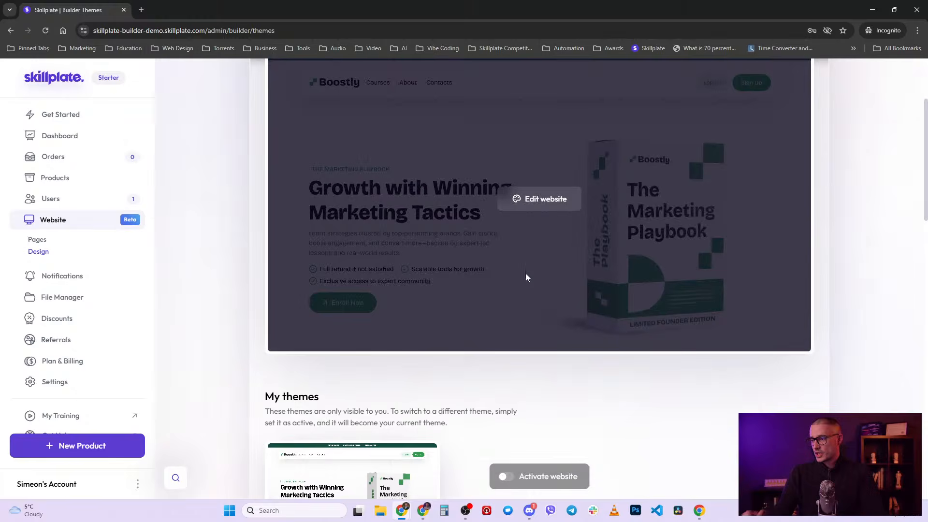
scroll(391, 315, "down", 1)
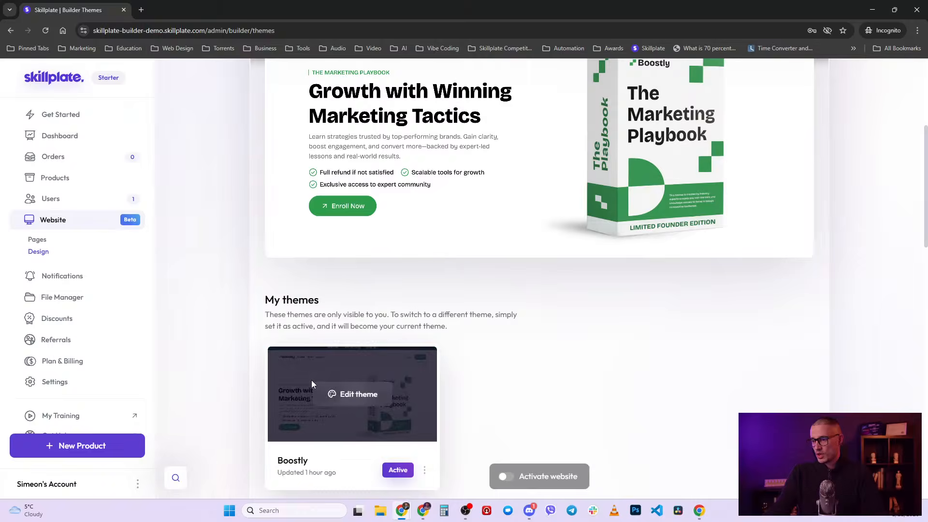
scroll(232, 337, "down", 2)
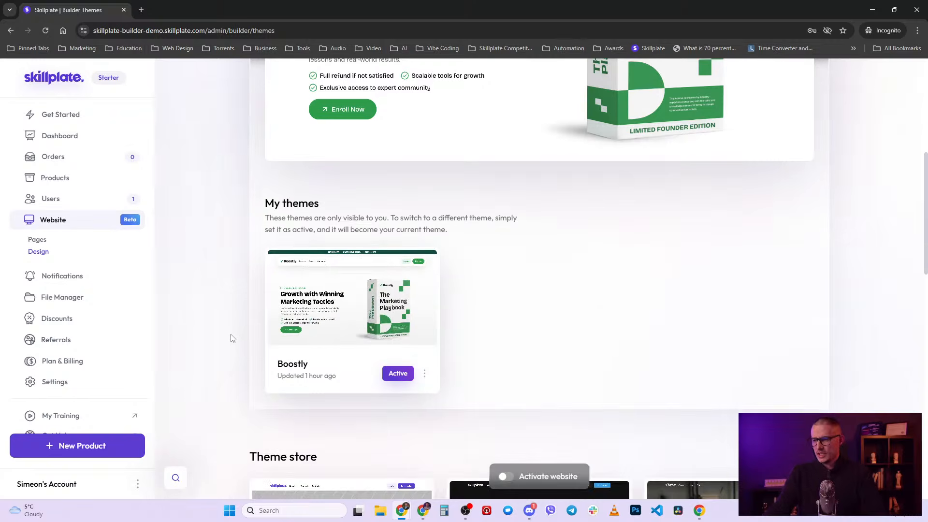
mouse_move(335, 320)
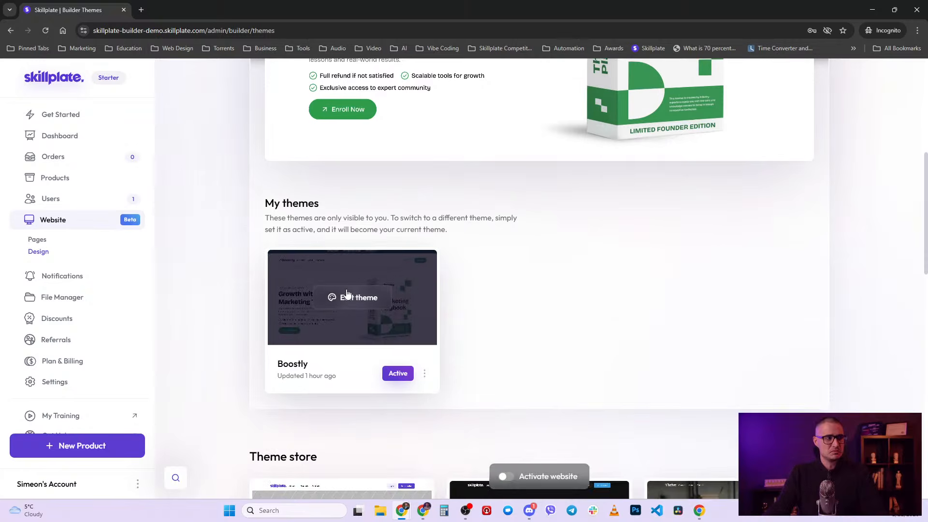
scroll(529, 317, "down", 1)
scroll(529, 317, "up", 4)
mouse_move(450, 232)
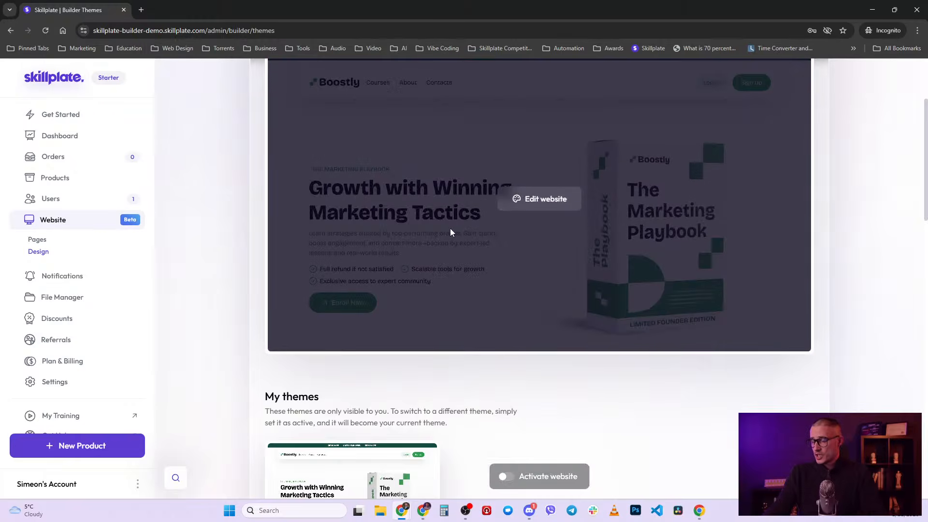
scroll(450, 232, "up", 3)
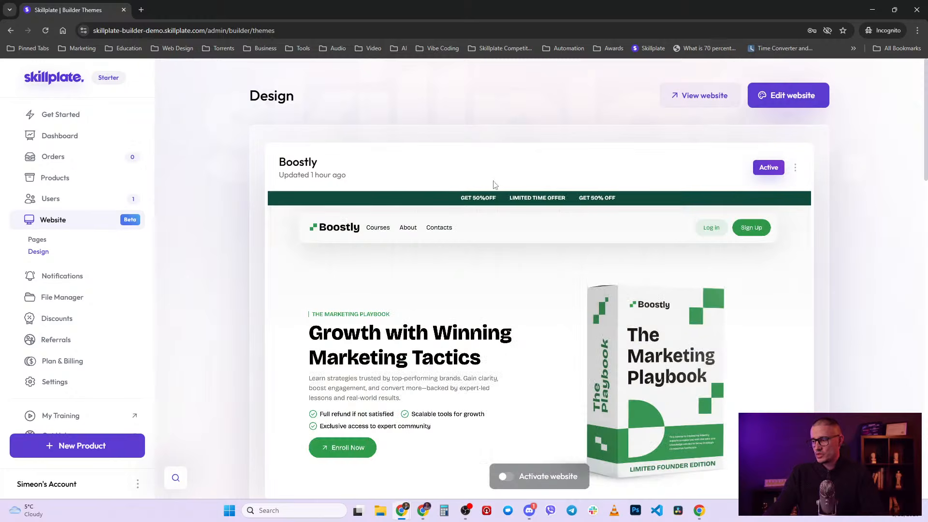
scroll(460, 361, "down", 4)
scroll(460, 363, "down", 1)
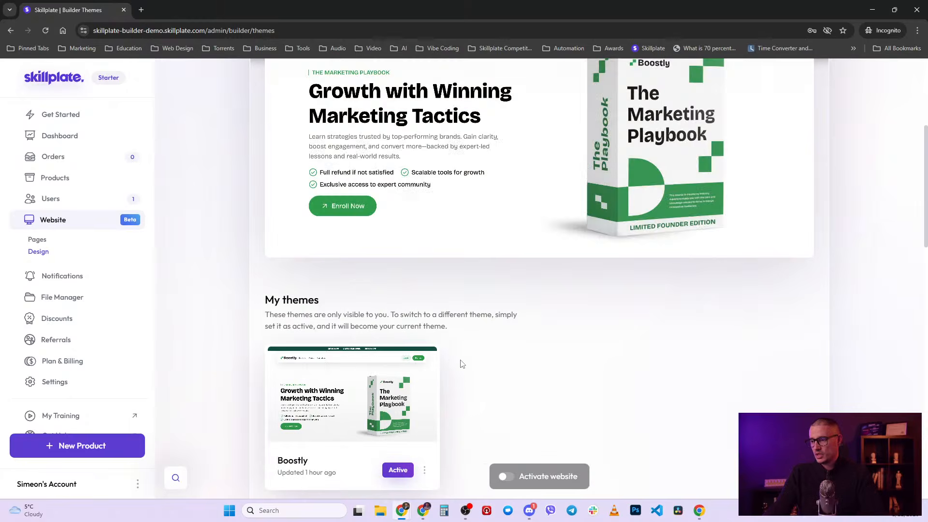
scroll(460, 362, "down", 7)
mouse_move(376, 290)
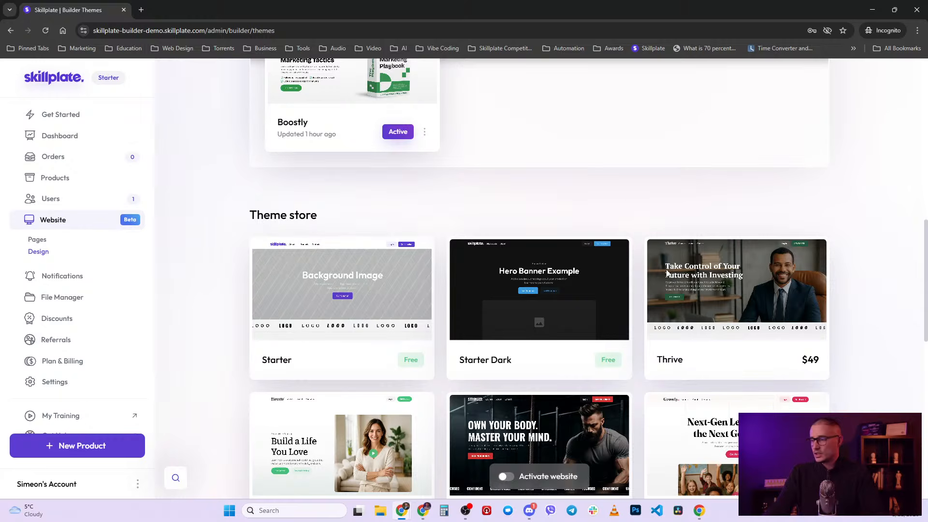
scroll(614, 196, "up", 4)
scroll(616, 197, "down", 3)
scroll(616, 196, "up", 5)
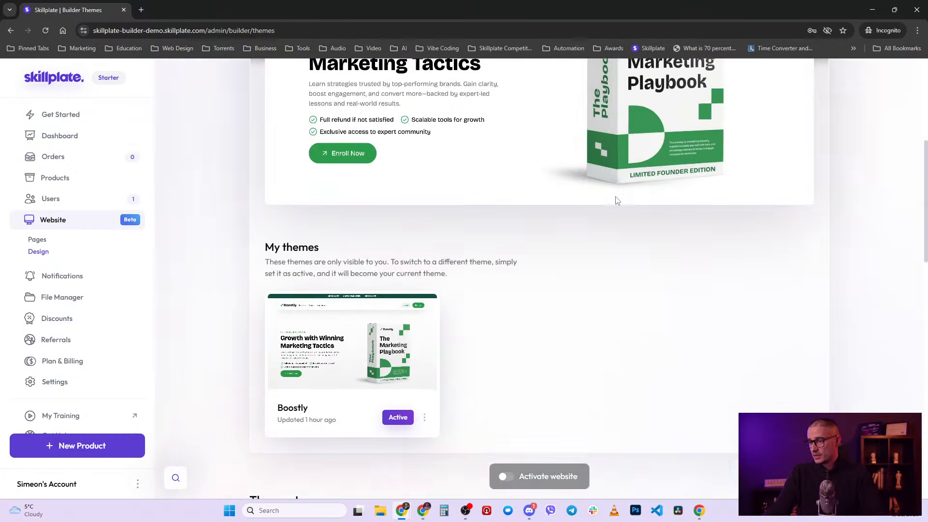
scroll(517, 389, "up", 1)
scroll(517, 389, "up", 3)
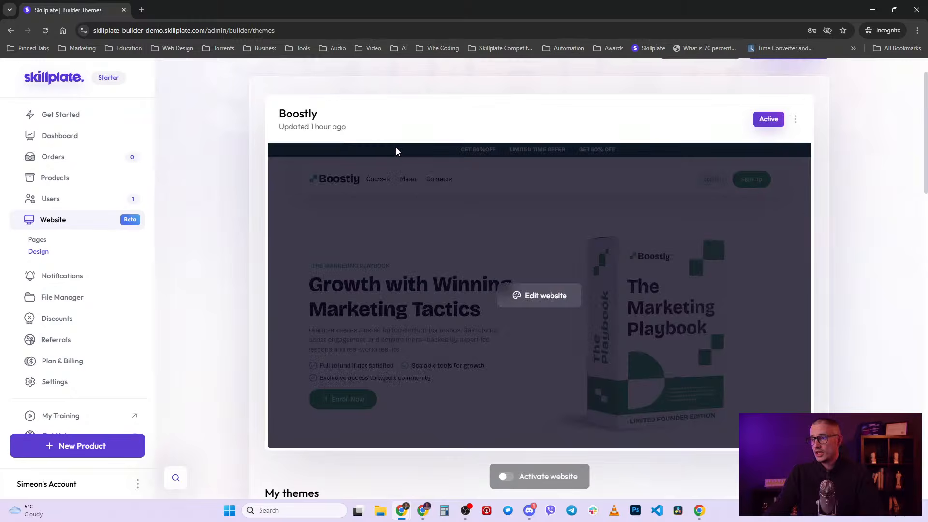
scroll(396, 148, "up", 1)
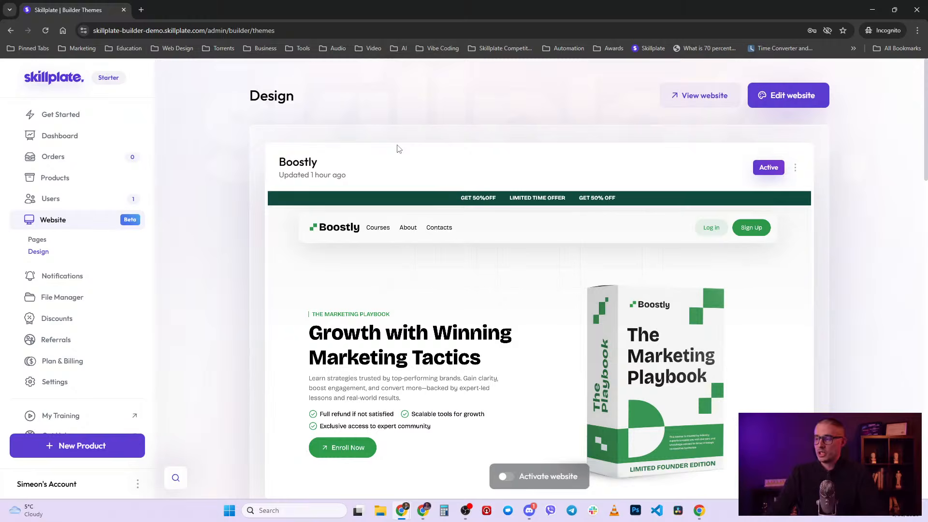
scroll(253, 311, "down", 3)
scroll(261, 317, "down", 1)
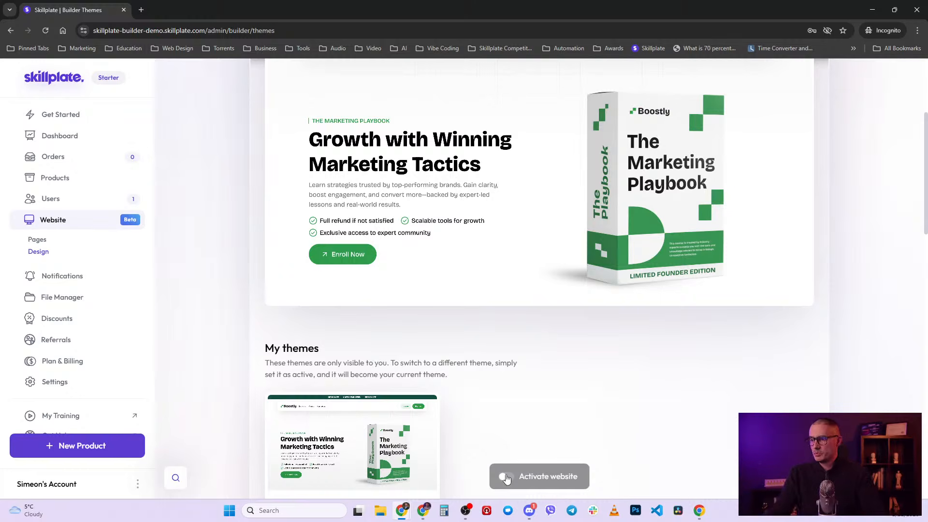
scroll(661, 212, "up", 4)
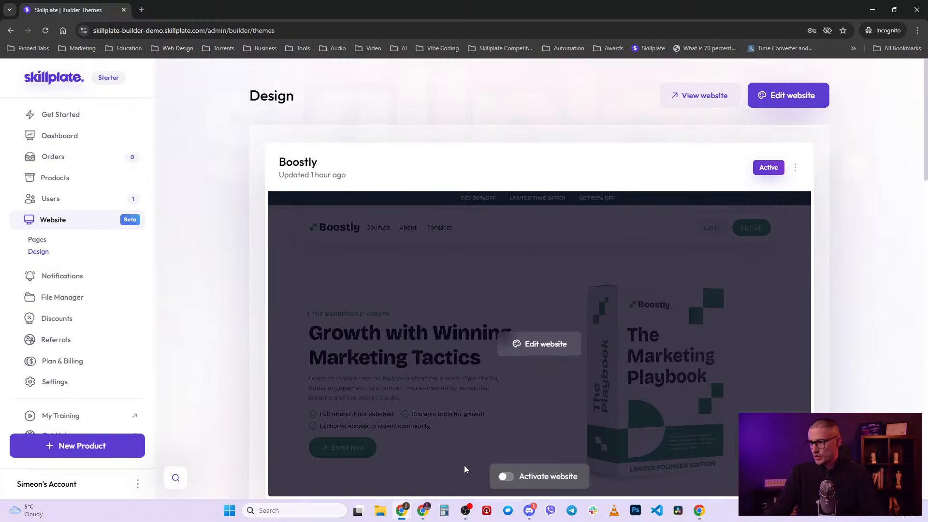
scroll(465, 469, "down", 3)
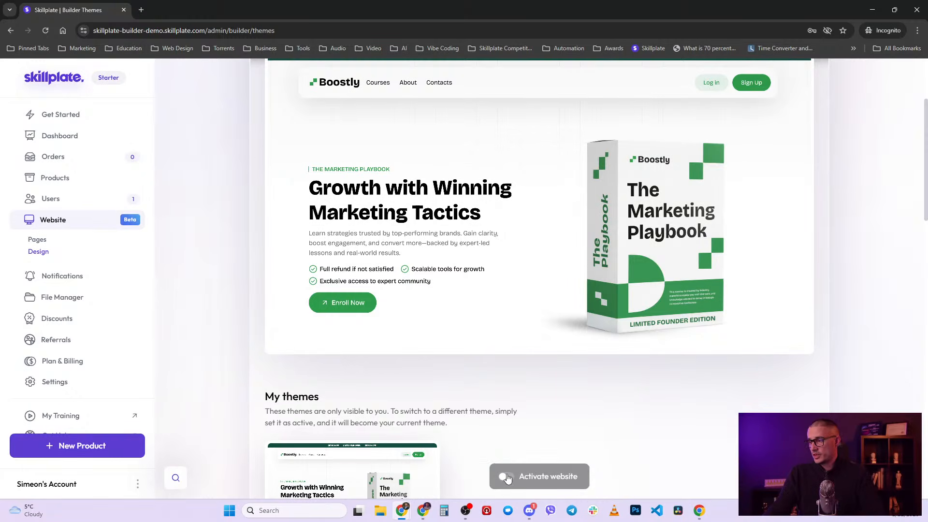
scroll(534, 405, "up", 3)
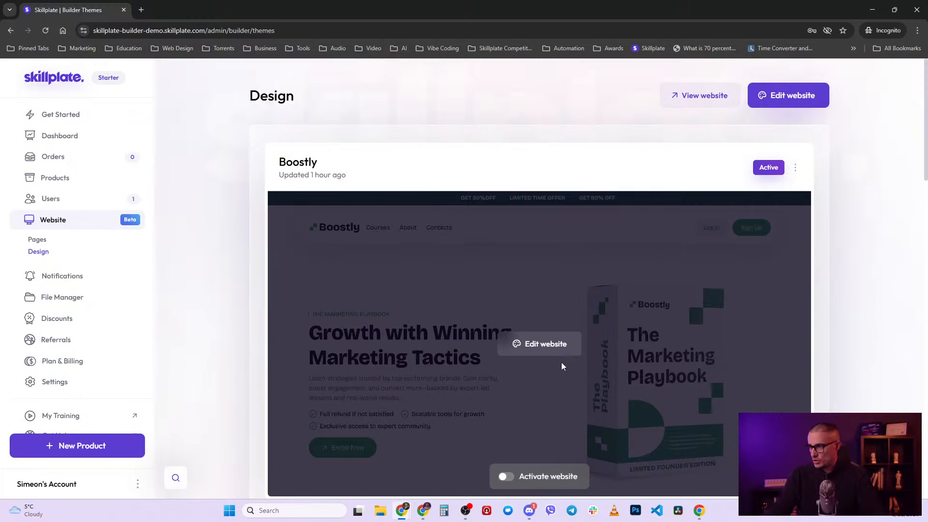
scroll(562, 362, "down", 4)
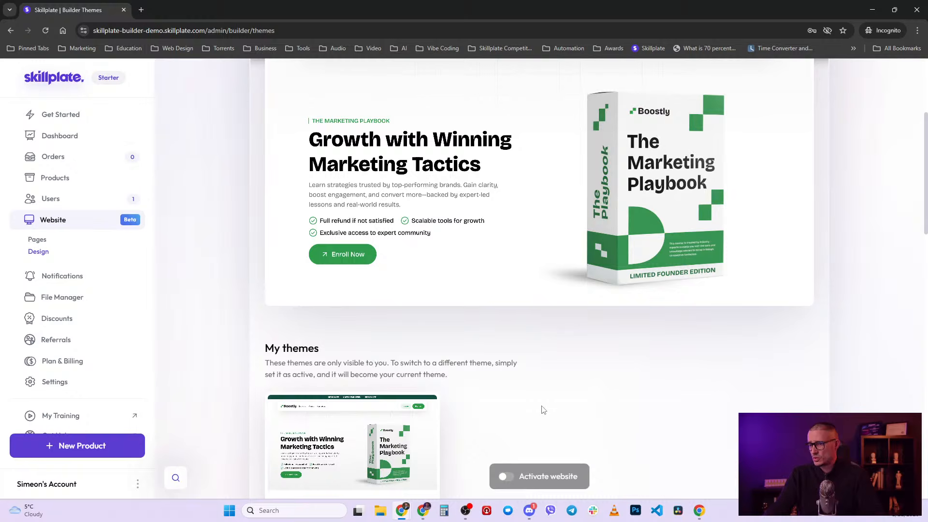
scroll(521, 402, "up", 4)
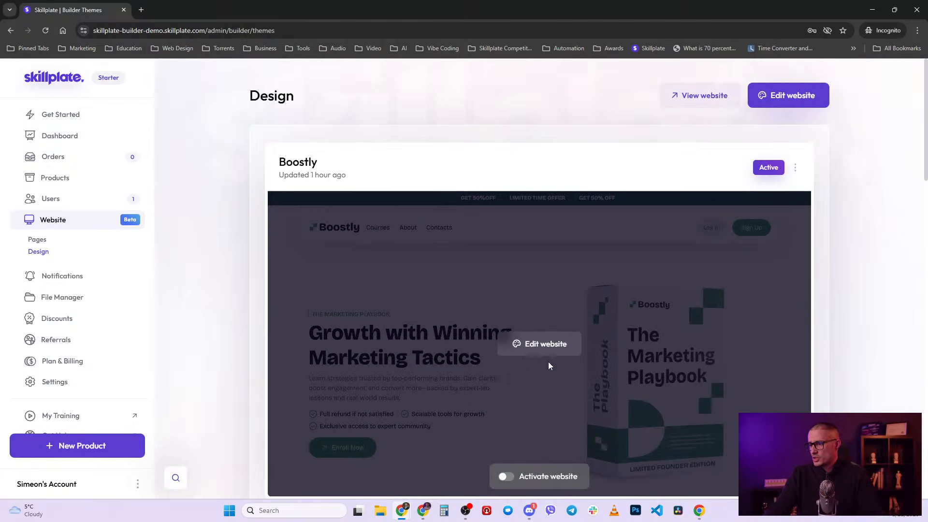
scroll(548, 366, "down", 11)
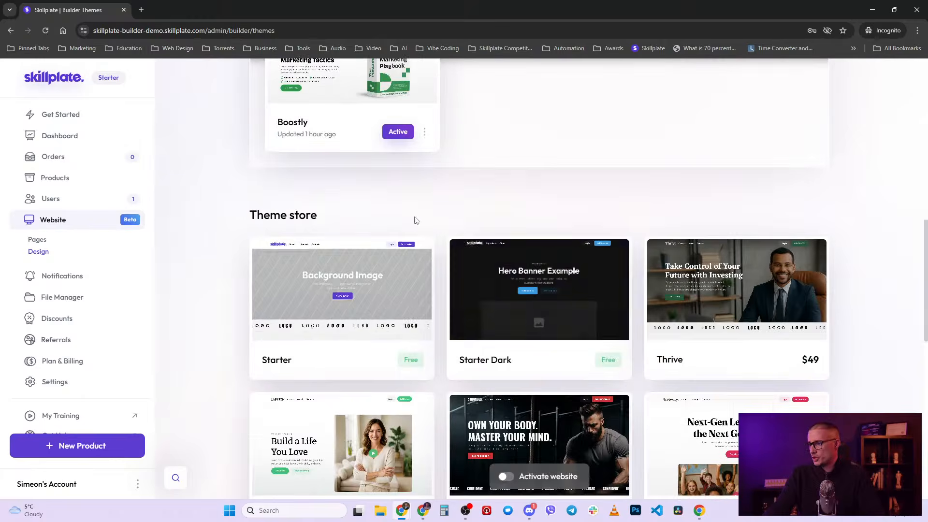
scroll(578, 305, "up", 5)
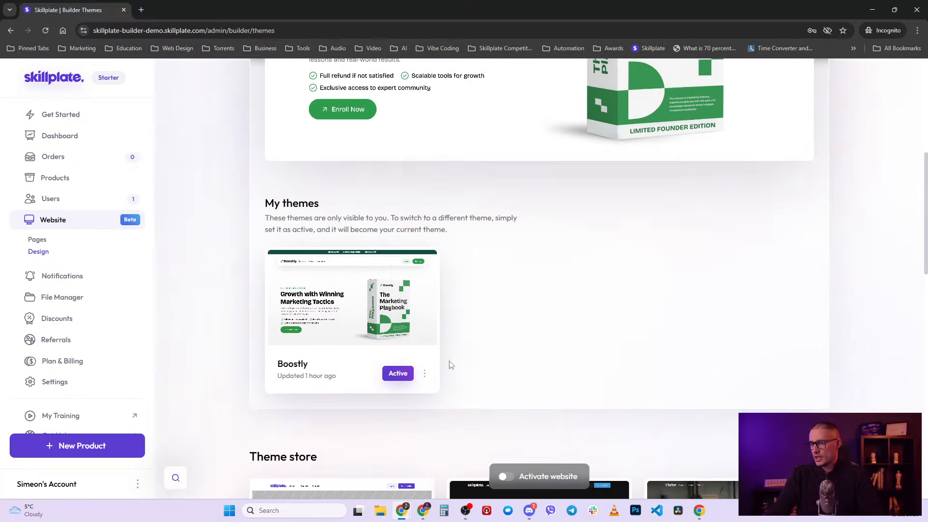
scroll(427, 382, "up", 4)
left_click(425, 374)
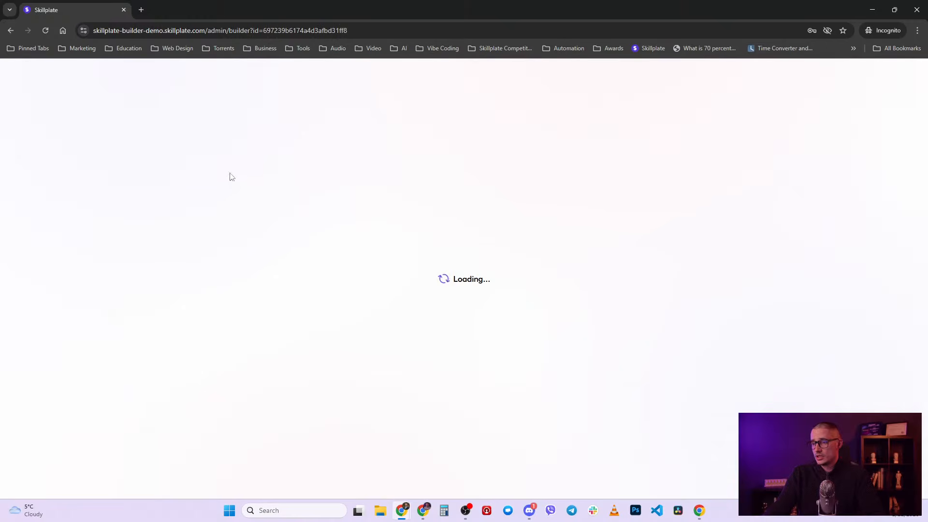
left_click(11, 31)
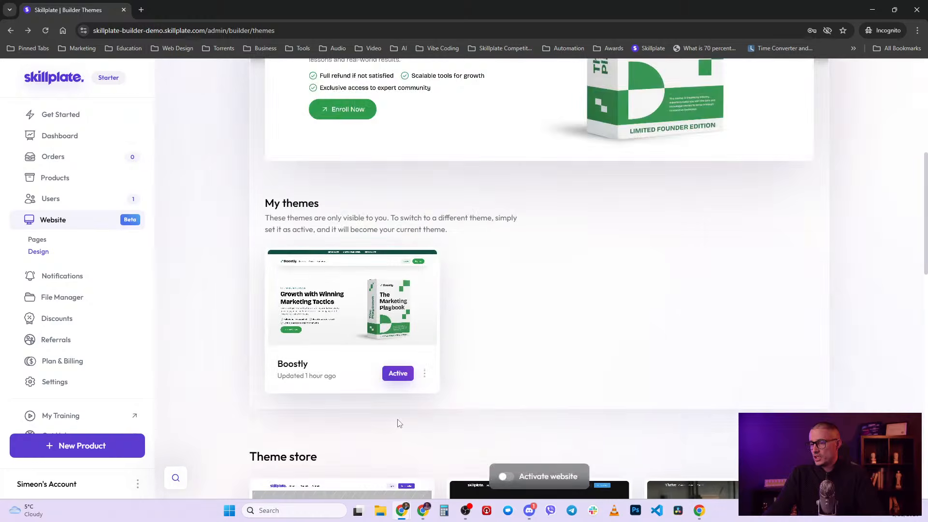
scroll(399, 423, "down", 2)
left_click(425, 277)
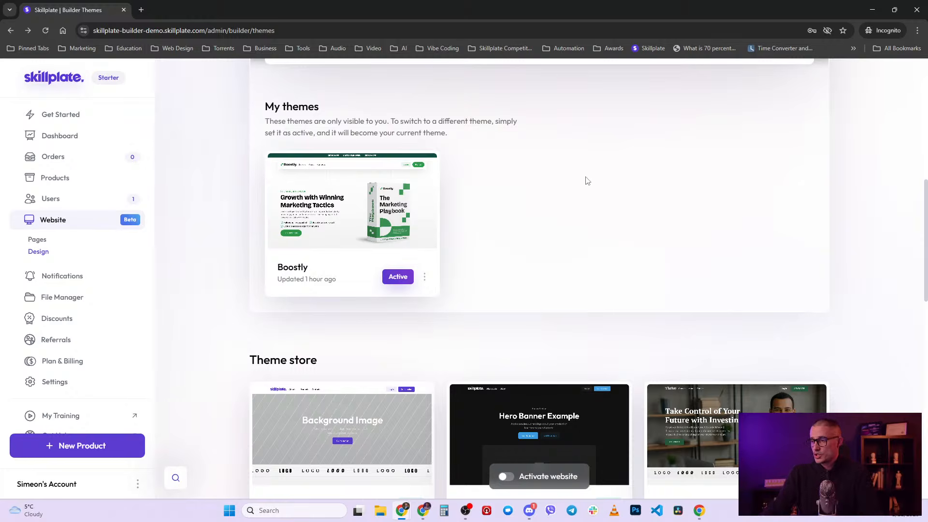
left_click(425, 278)
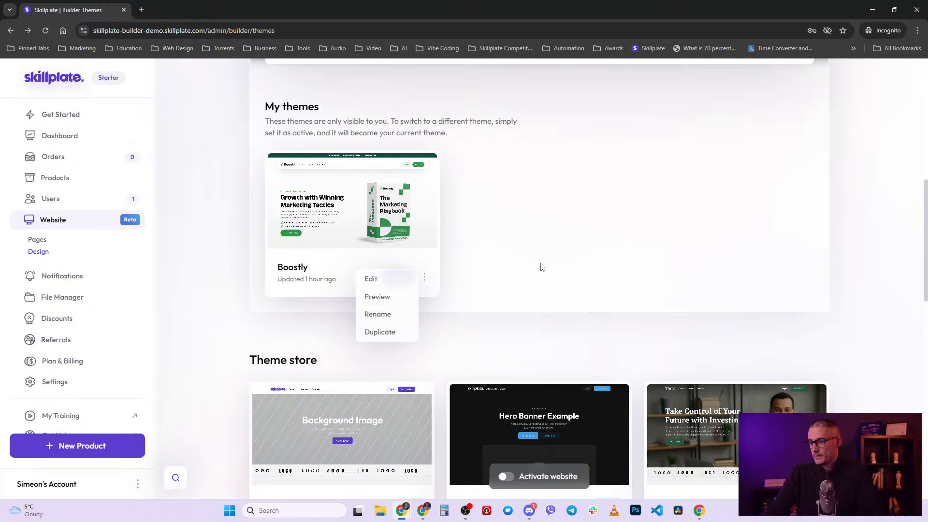
left_click(576, 263)
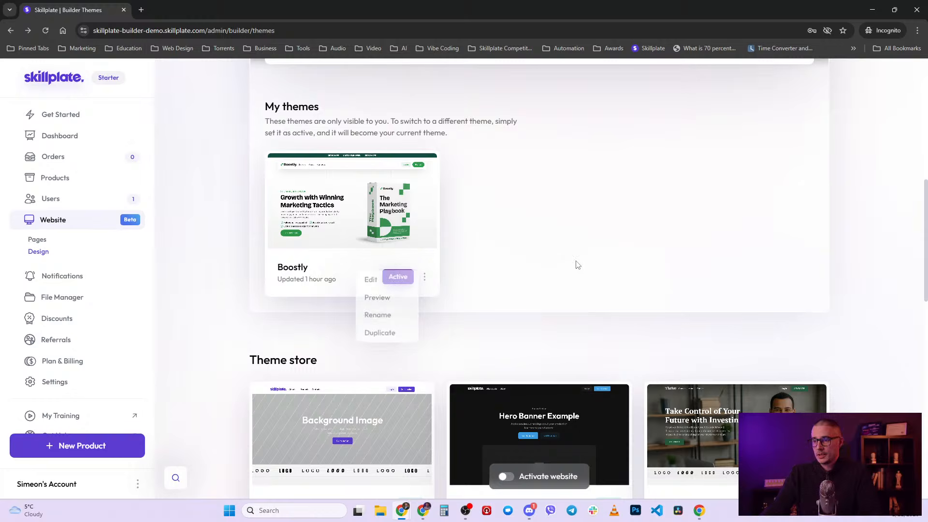
- In Website > Pages, switch to Product pages: JavaScript for beginners and Development Community
left_click(41, 241)
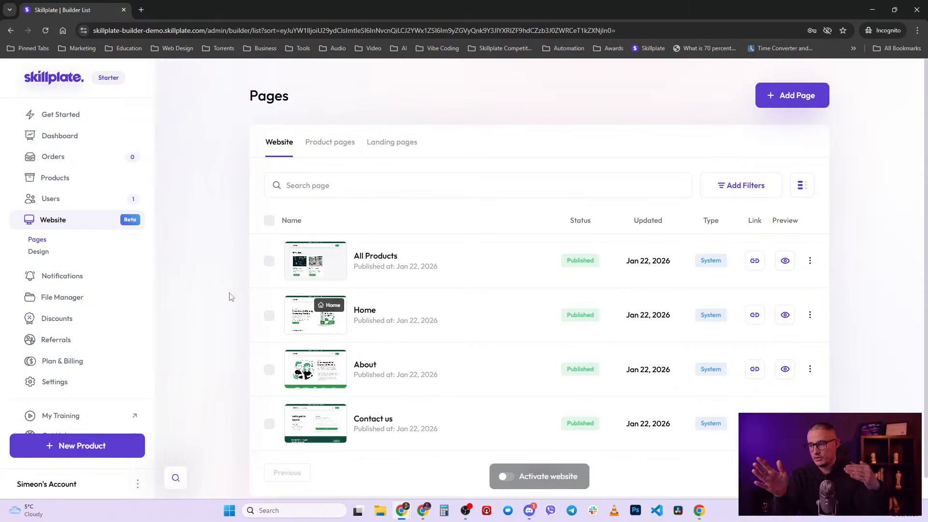
scroll(386, 275, "down", 1)
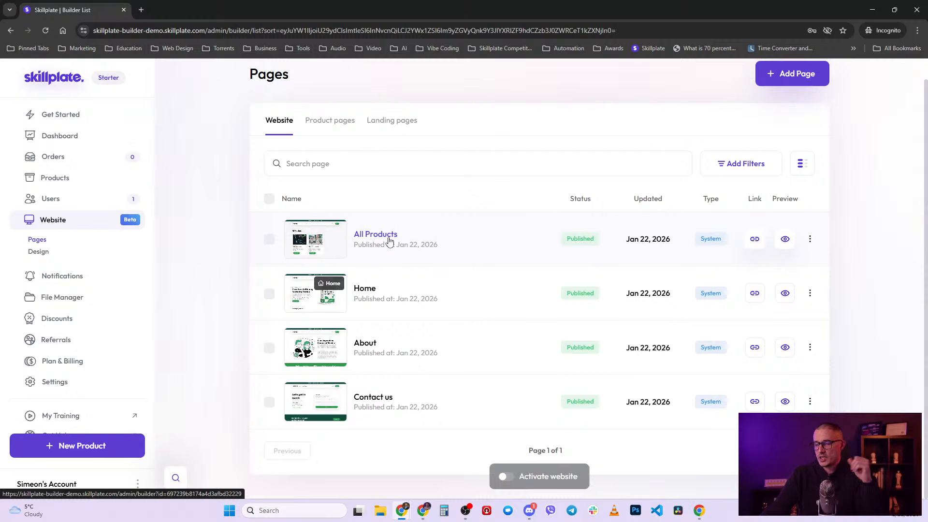
left_click(329, 121)
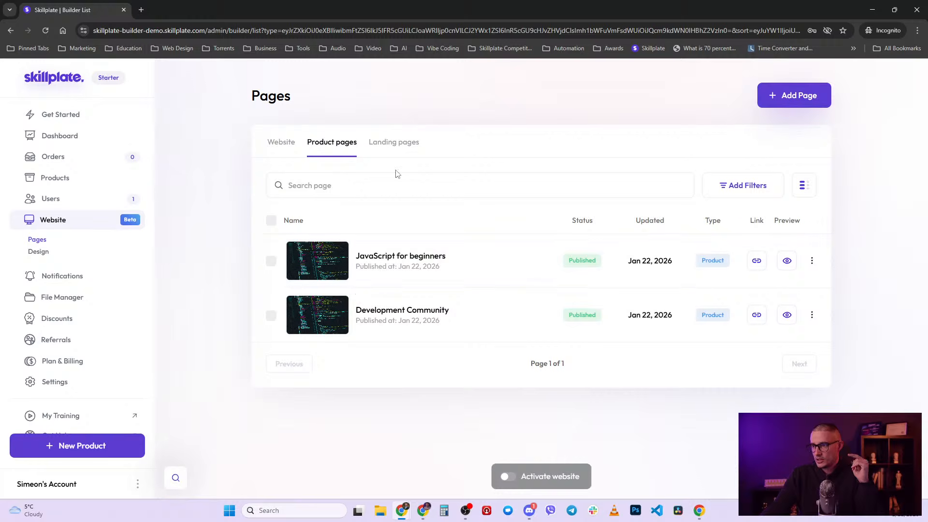
- Flip through the Website, Product pages and Landing pages tabs, ending on Website pages
left_click(278, 143)
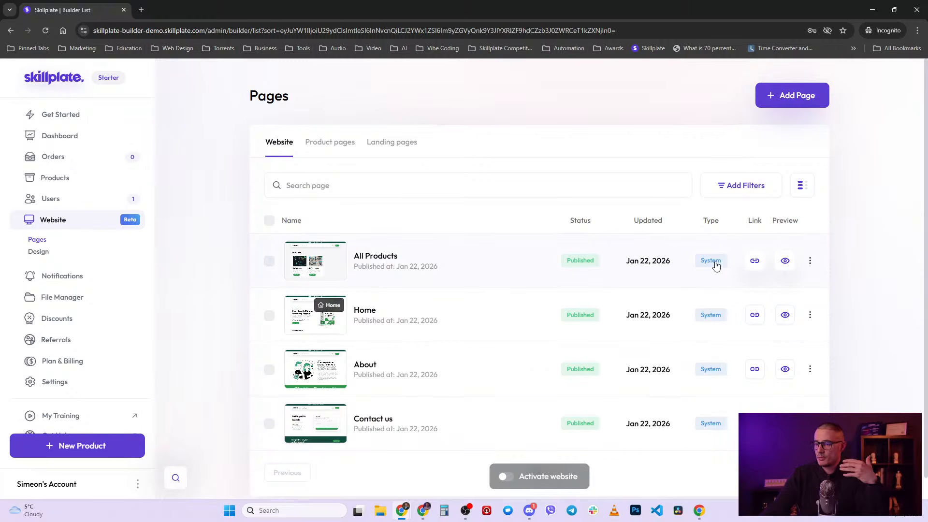
left_click(331, 145)
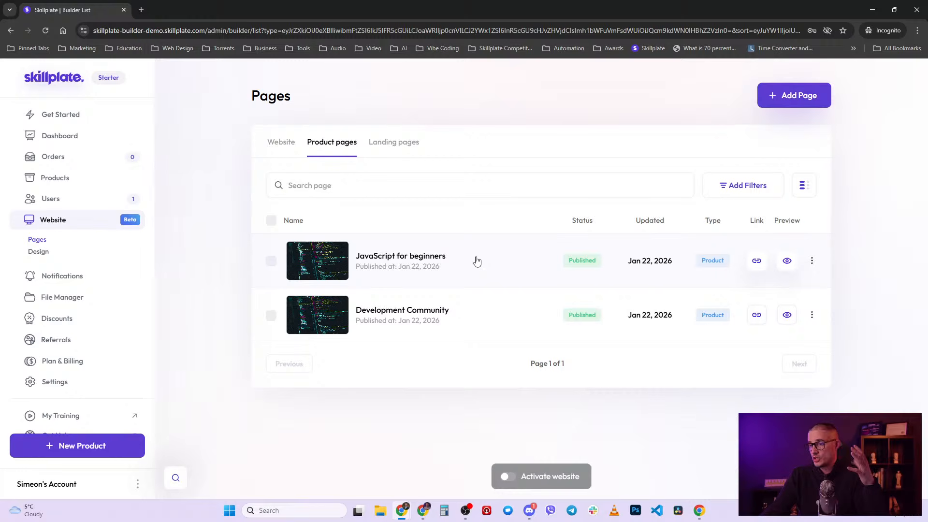
left_click(399, 147)
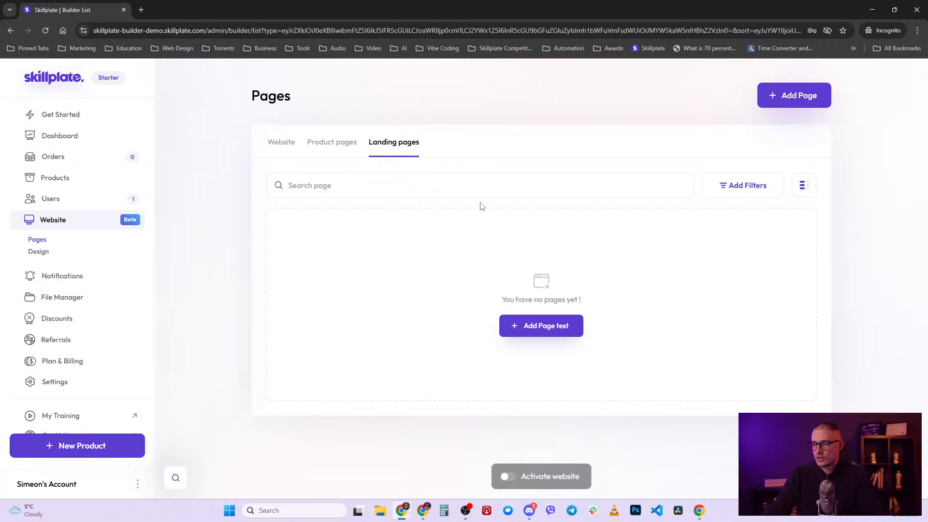
left_click(282, 145)
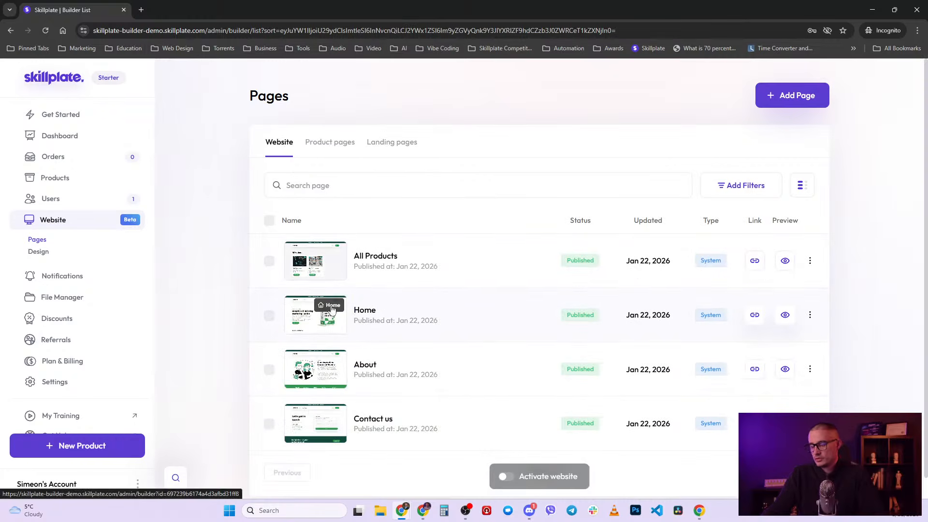
- Peek at the Home and All Products row action menus, then open a new browser tab
left_click(810, 315)
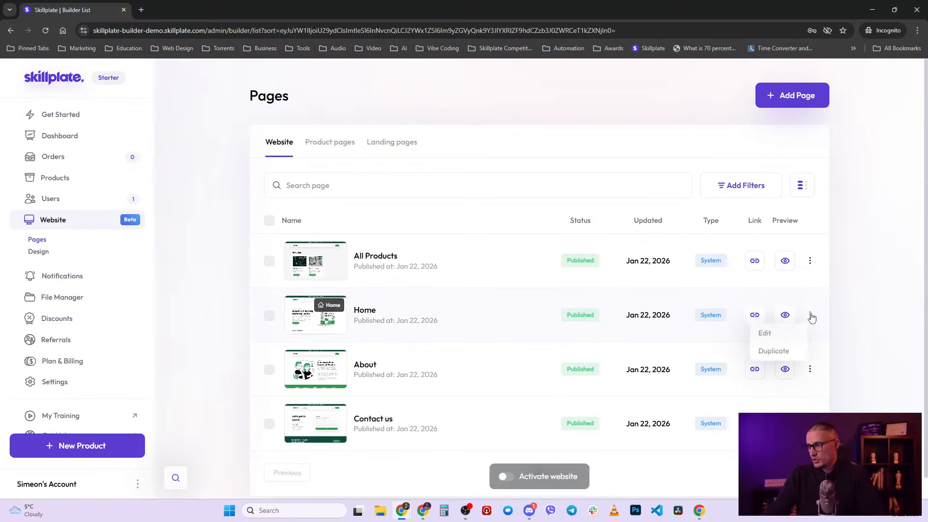
left_click(881, 261)
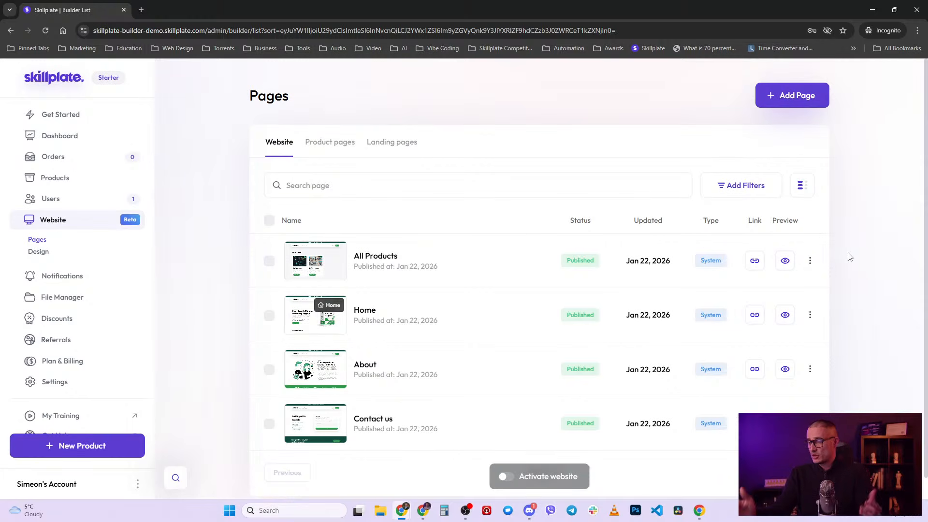
left_click(811, 264)
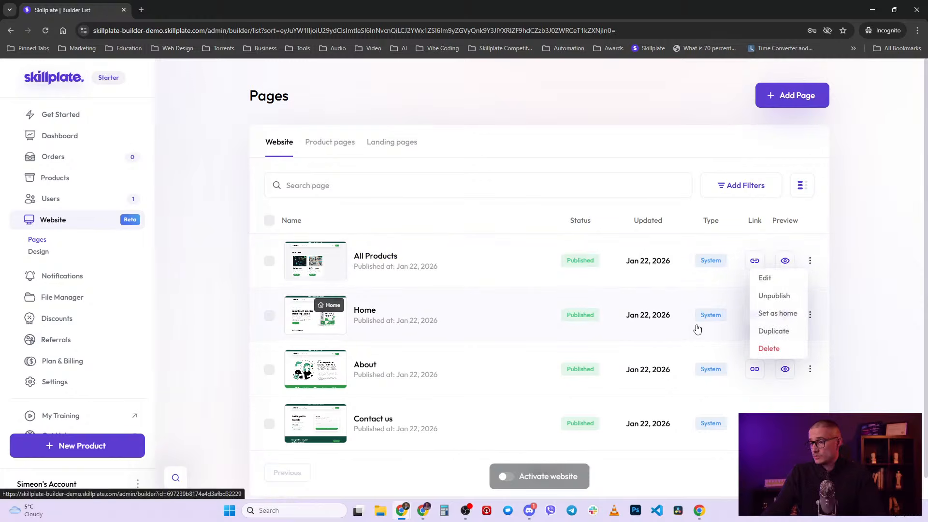
left_click(869, 229)
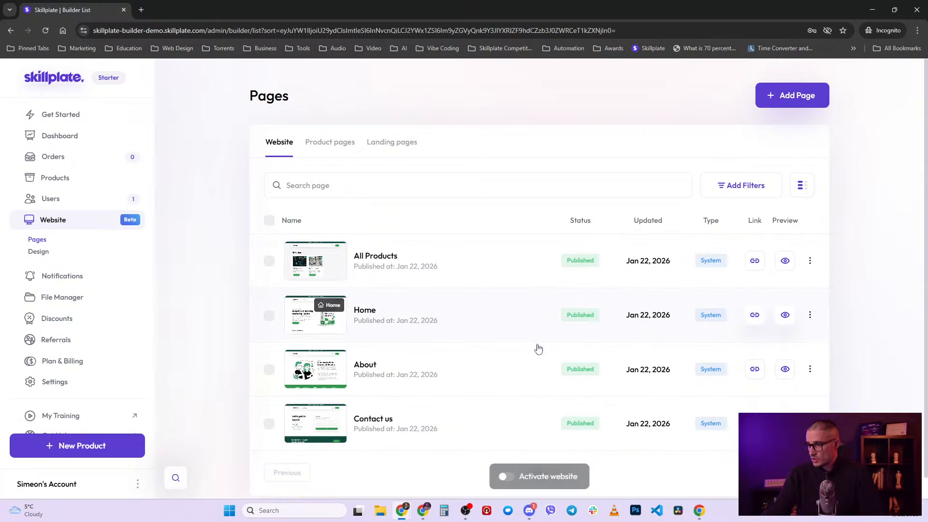
double_click(141, 10)
- Load the live site, which lands on the $39/mo Development Community page, then return to the builder
middle_click(141, 9)
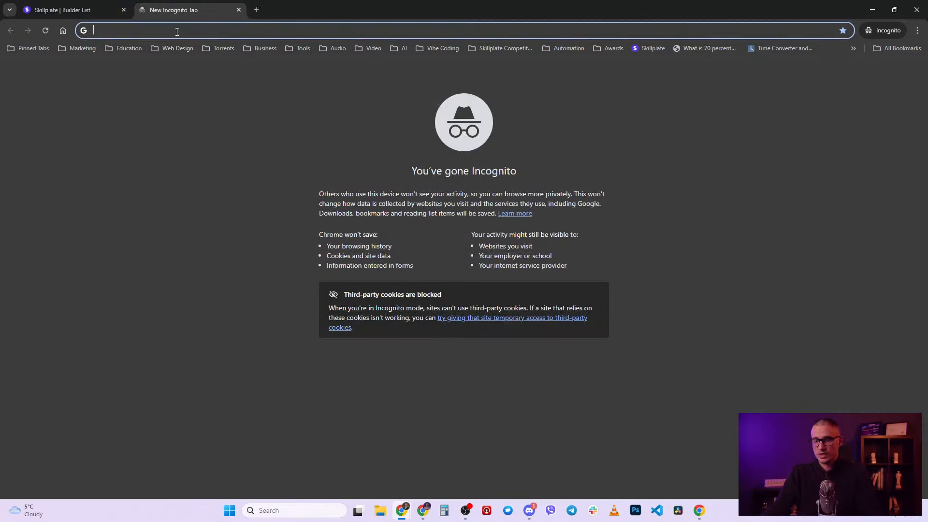
key("ctrl+v")
key("Return")
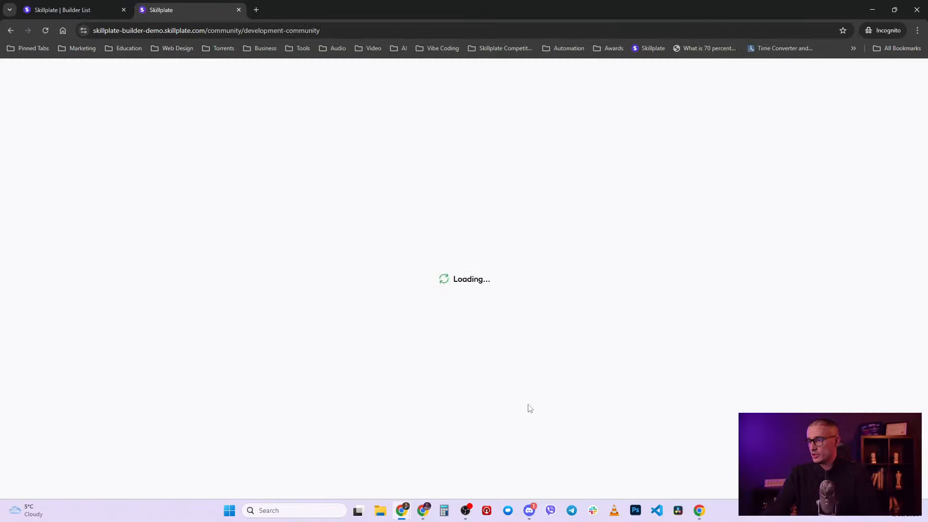
scroll(537, 399, "down", 6)
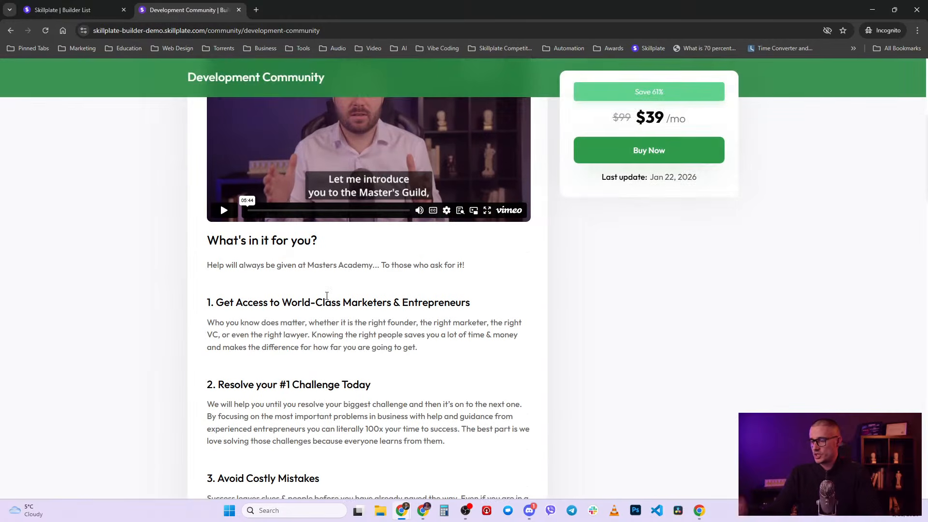
left_click(93, 6)
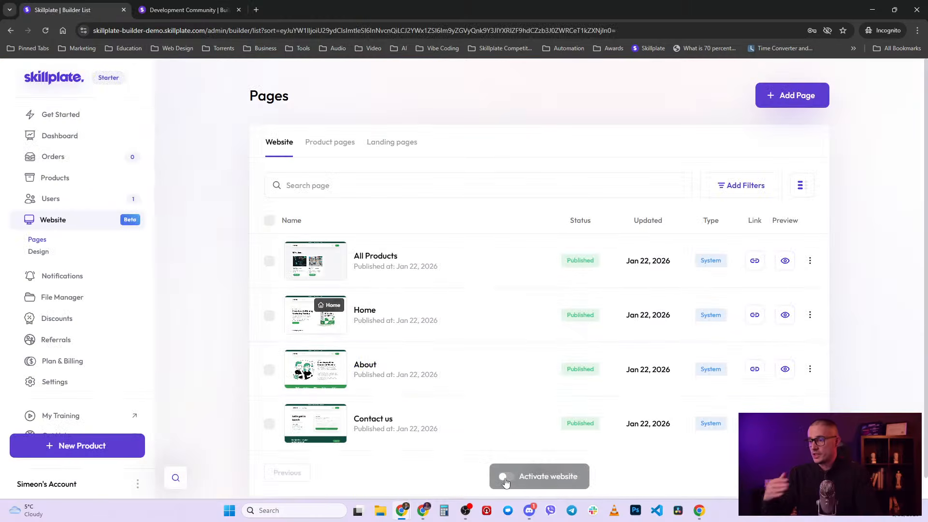
- Verify Development Community is the homepage in General settings, then open the All Products row menu
left_click(45, 382)
left_click(387, 182)
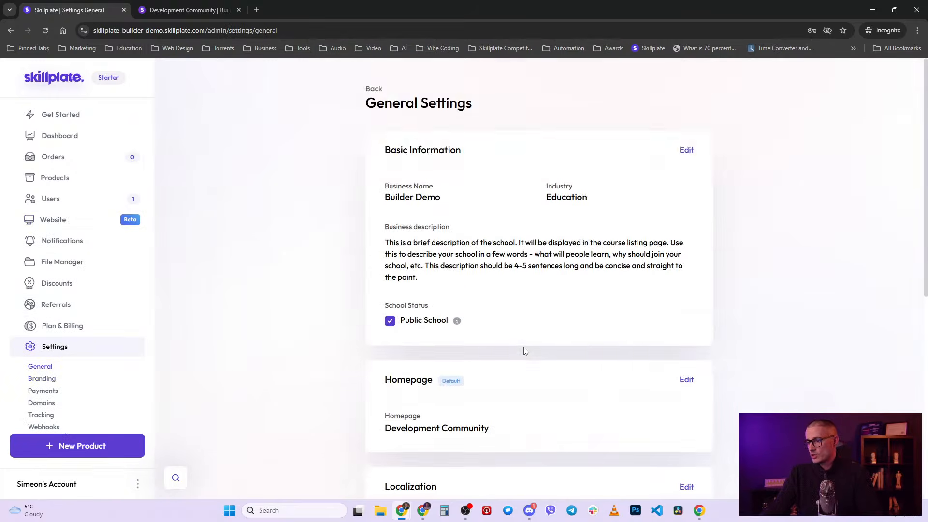
scroll(338, 303, "down", 2)
left_click_drag(505, 334, 387, 327)
left_click(521, 327)
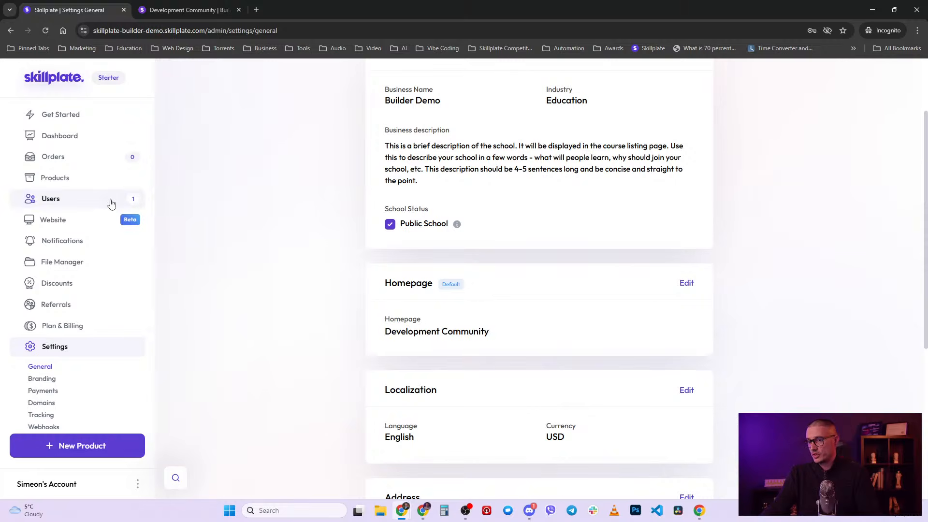
left_click(76, 220)
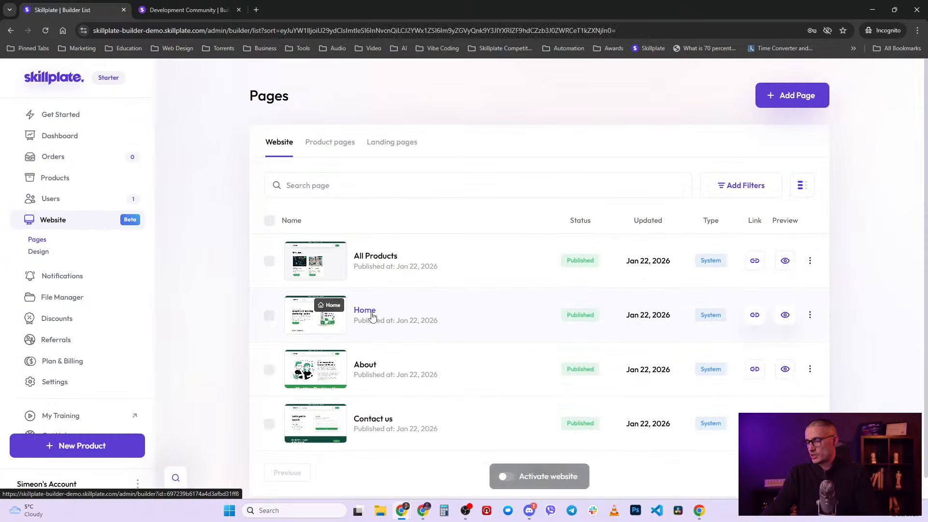
left_click(810, 261)
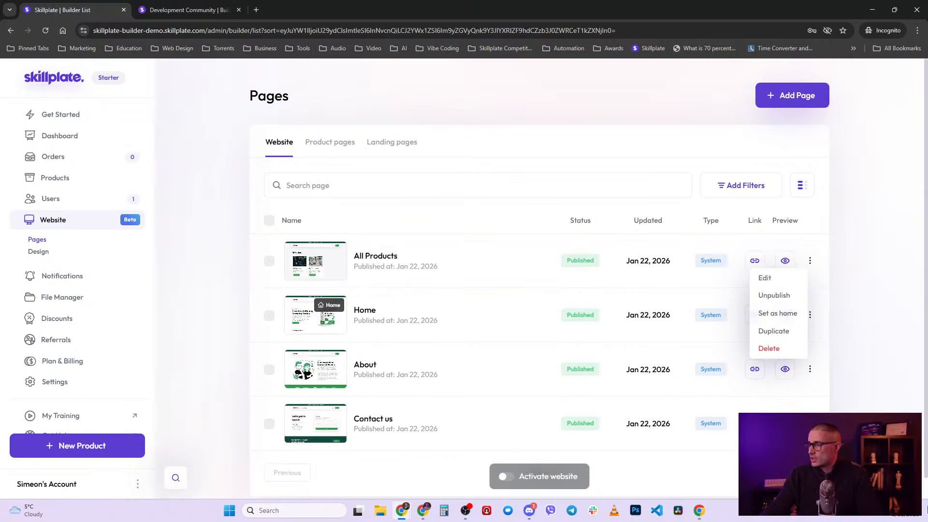
- Close the row menu, switch on Activate website and confirm it as the primary site
left_click(670, 107)
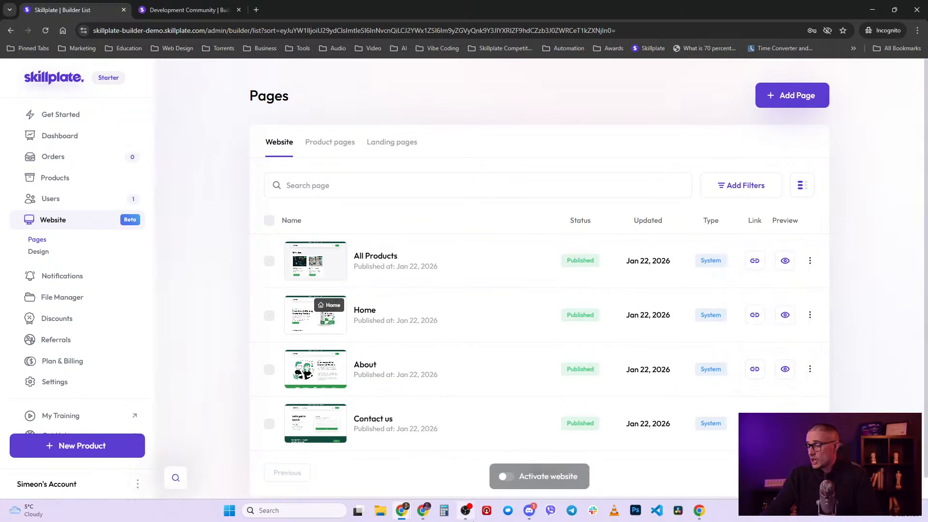
left_click(509, 477)
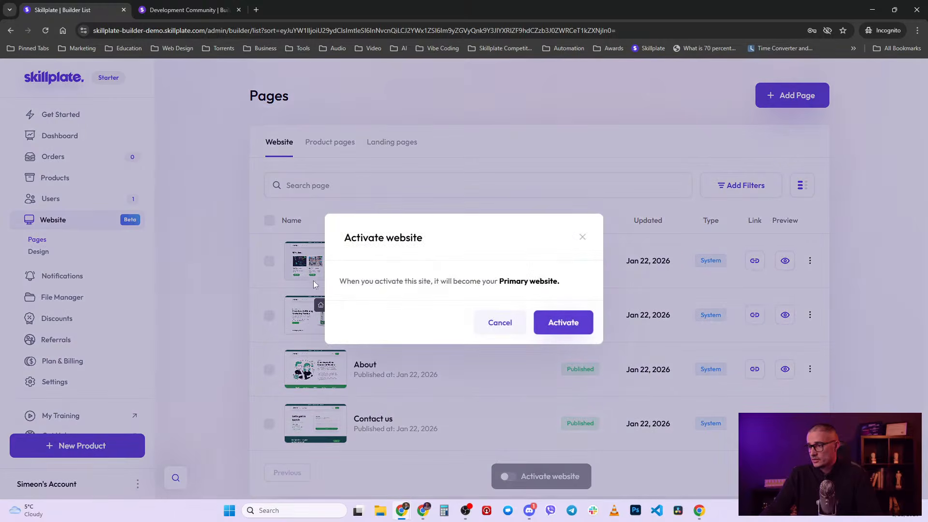
left_click_drag(337, 283, 560, 283)
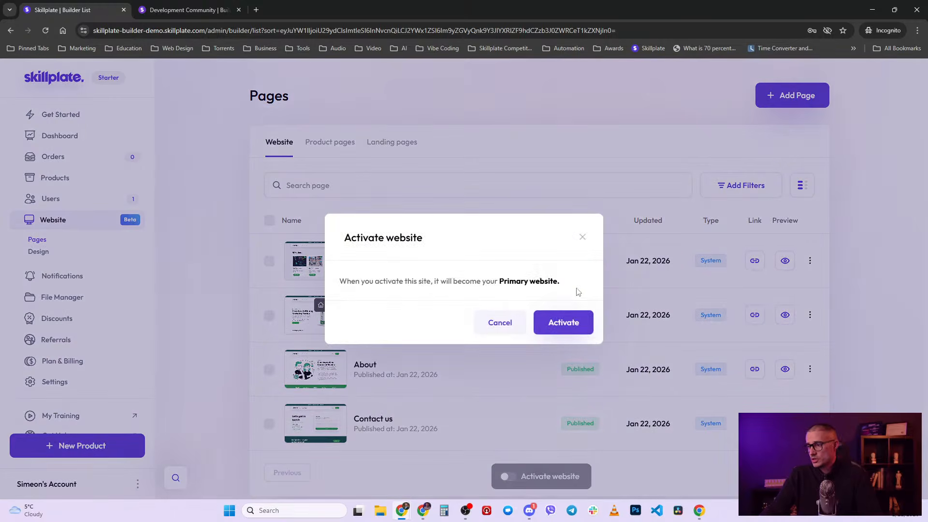
left_click(563, 323)
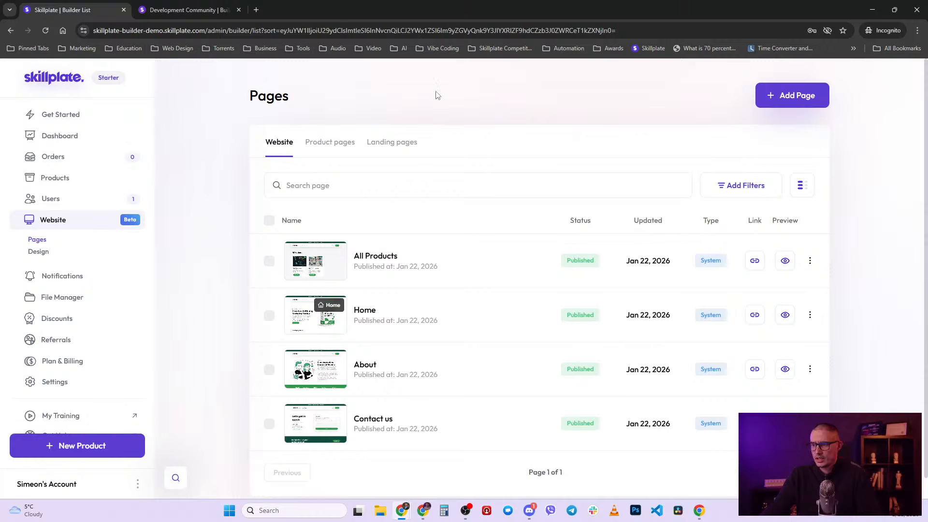
- Load the live site in a new tab and scroll through the Boostly homepage
key("ctrl+t")
key("ctrl+v")
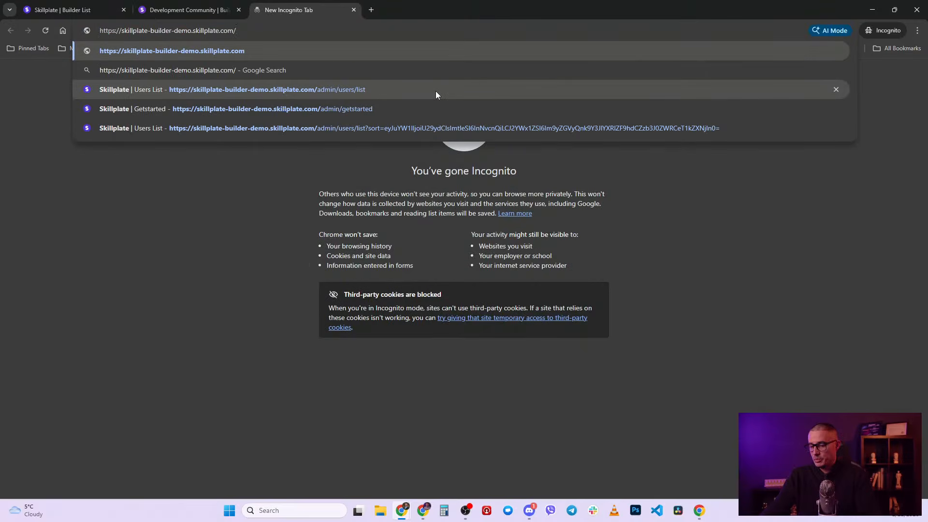
key("Return")
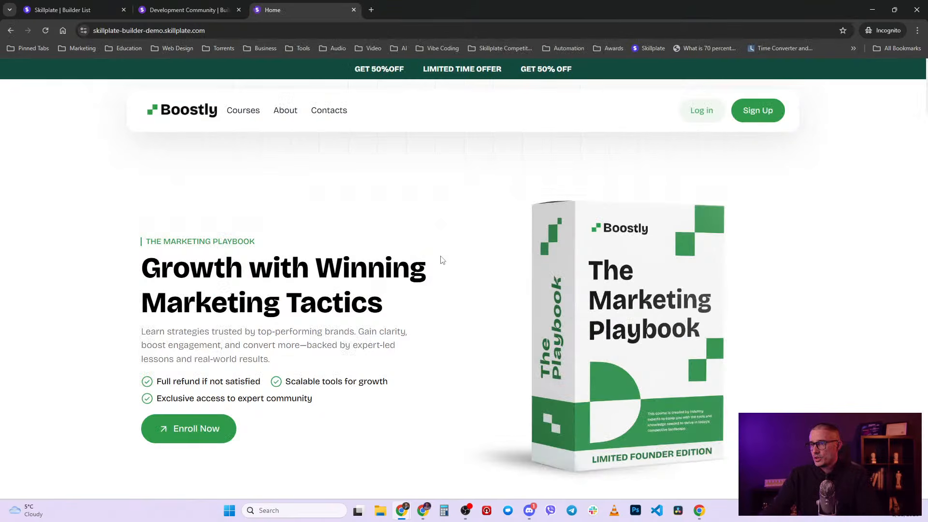
scroll(389, 366, "down", 15)
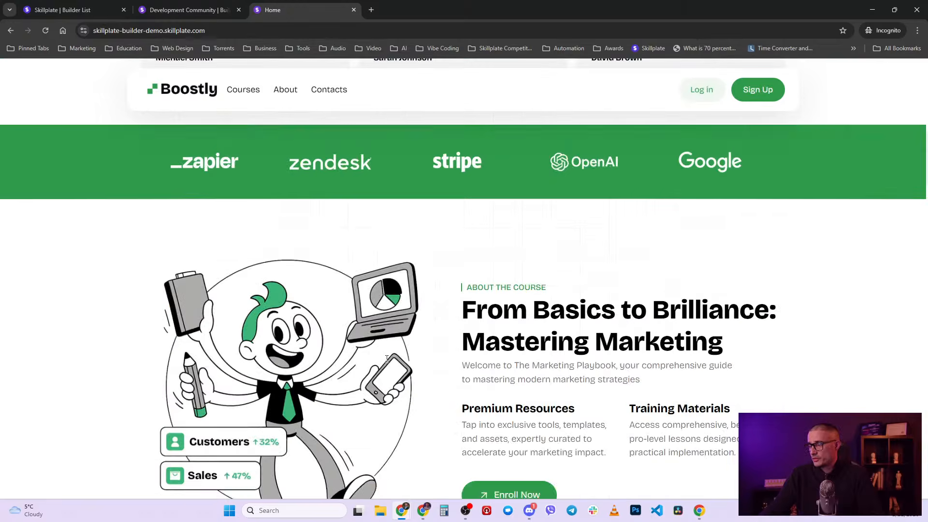
scroll(389, 366, "down", 15)
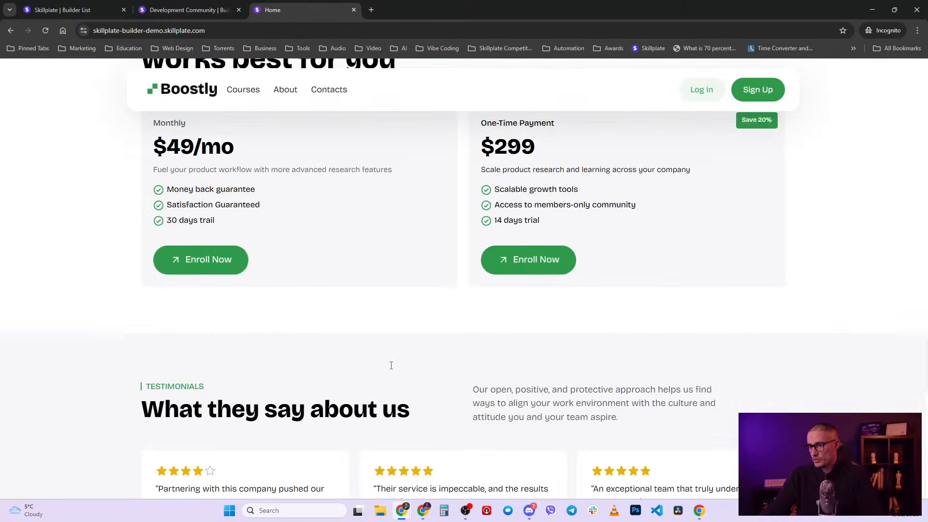
scroll(393, 369, "down", 10)
scroll(394, 376, "up", 10)
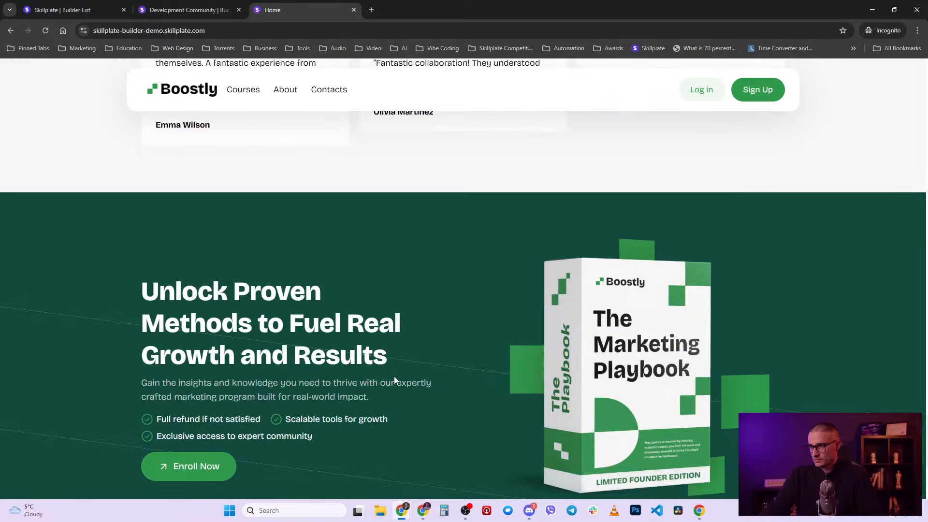
scroll(404, 393, "up", 15)
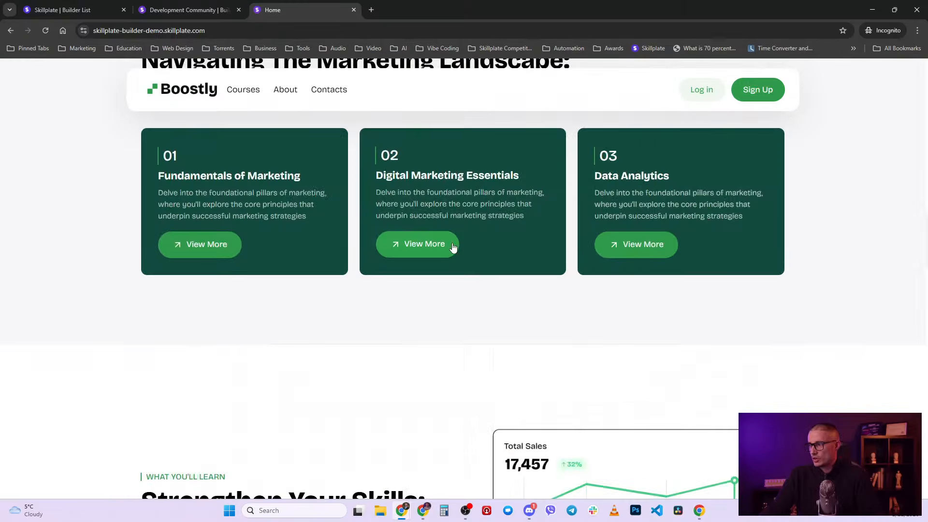
scroll(444, 242, "up", 10)
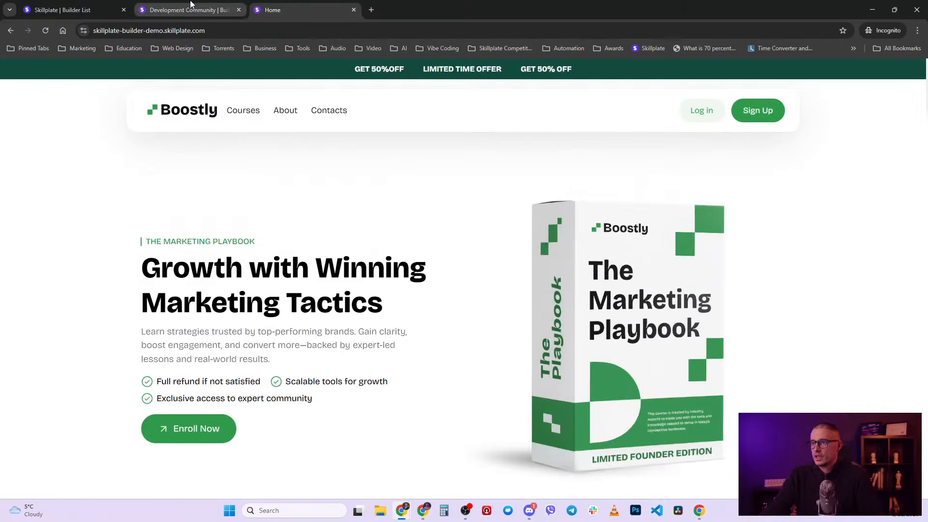
- Close the old Development Community tab and return to the builder's pages list
left_click(189, 9)
scroll(380, 231, "up", 5)
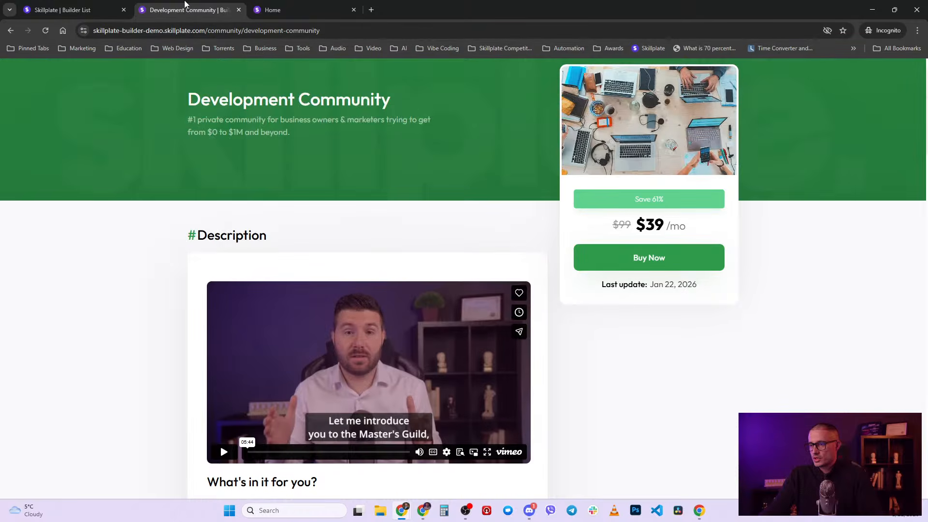
left_click(238, 12)
left_click(73, 9)
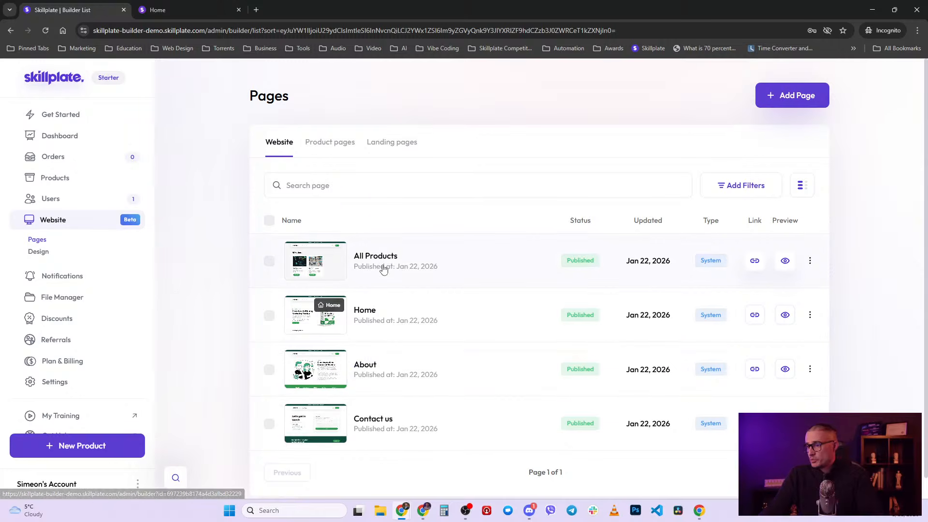
- Open the published Boostly Home page from the Pages list into the Site Builder in a second tab
left_click(337, 184)
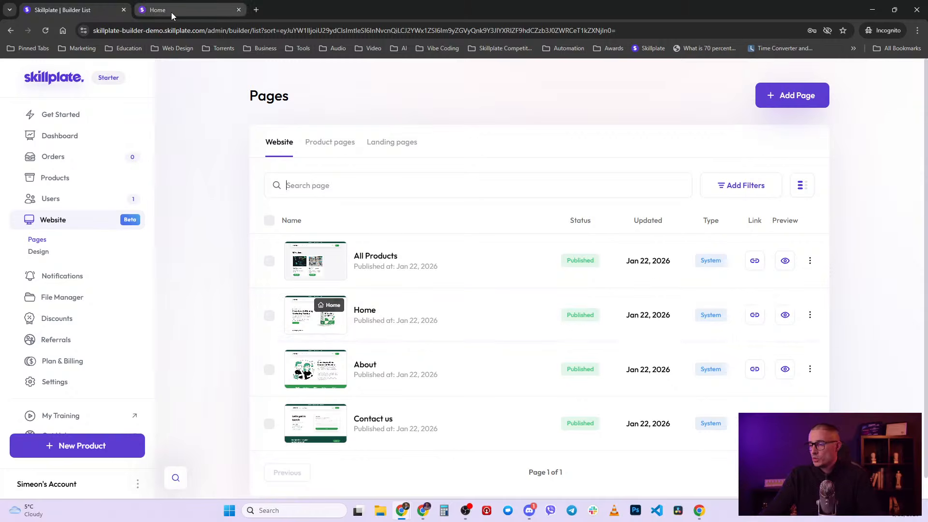
middle_click(364, 314)
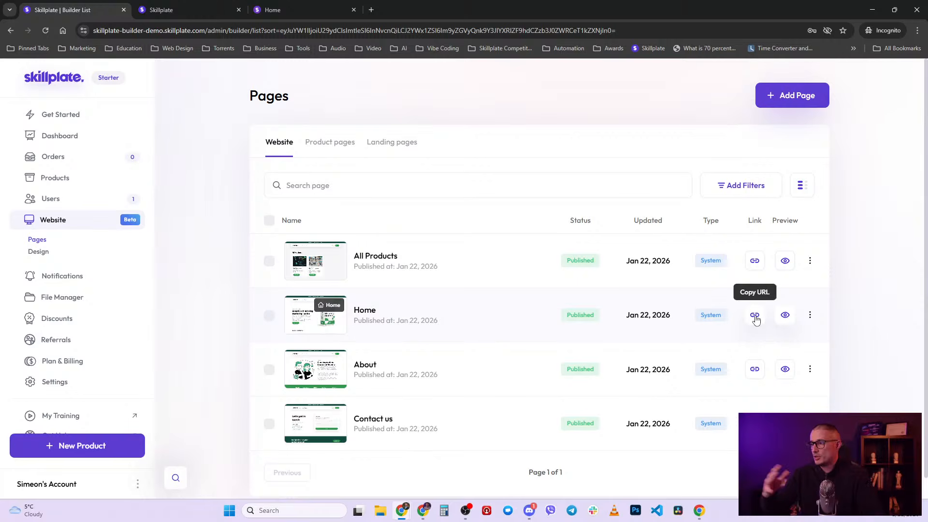
left_click(784, 316)
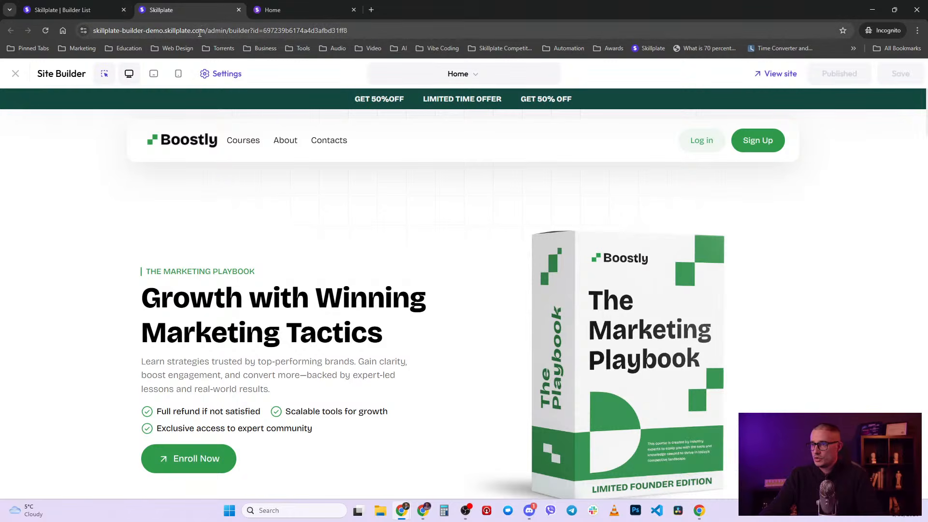
left_click(312, 14)
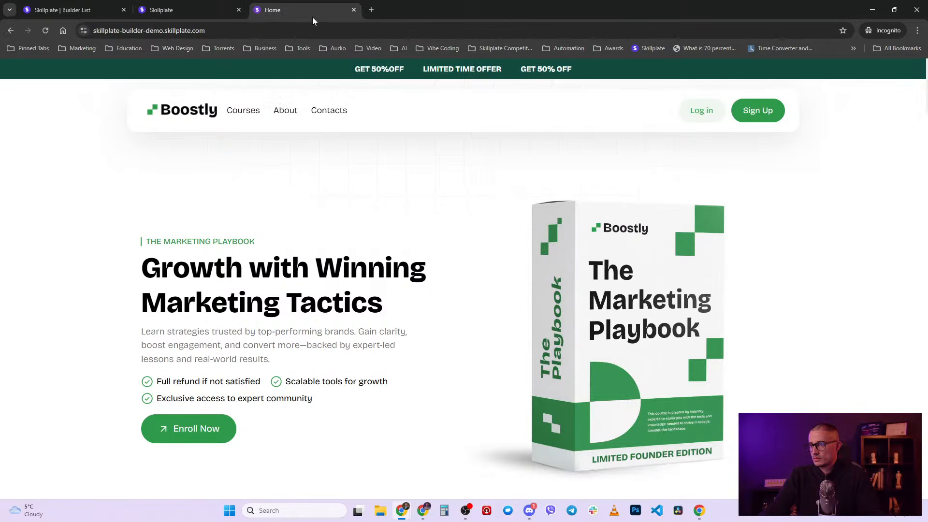
left_click(207, 30)
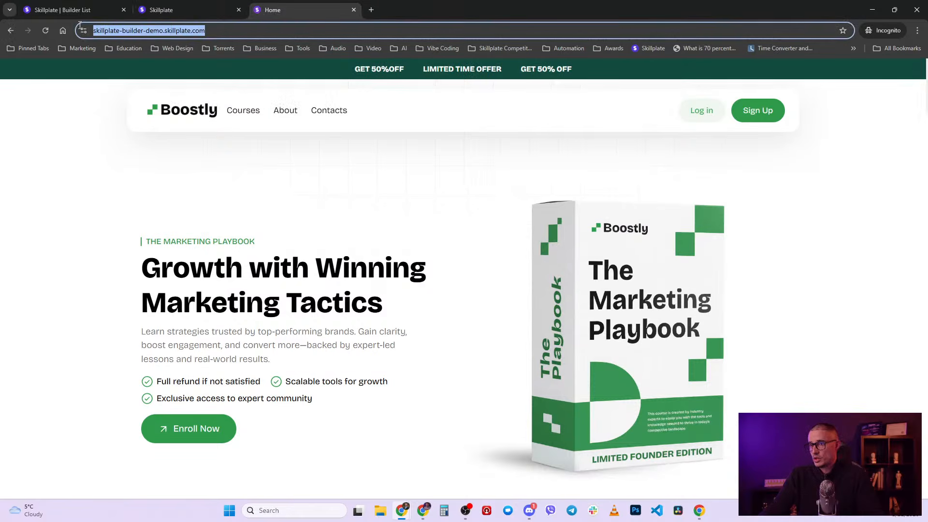
left_click(231, 27)
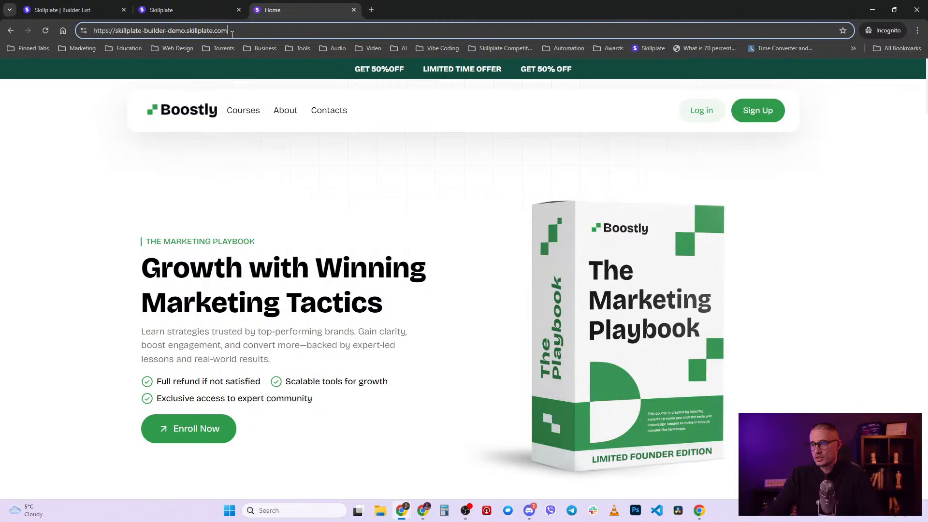
left_click(201, 5)
left_click(344, 30)
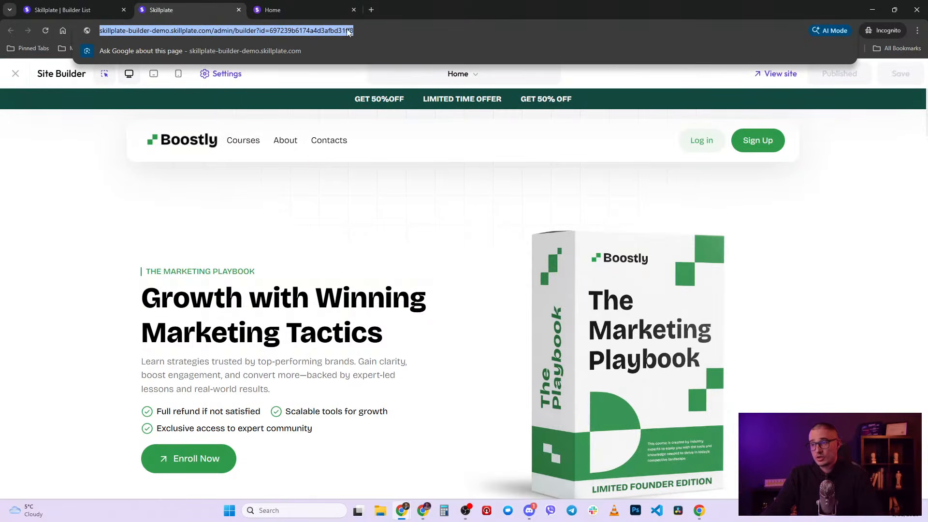
left_click(385, 31)
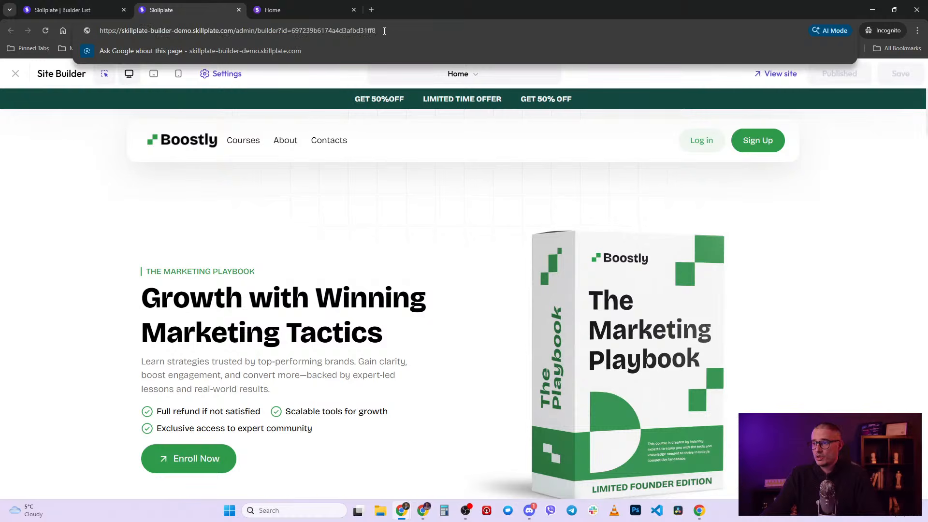
left_click(73, 10)
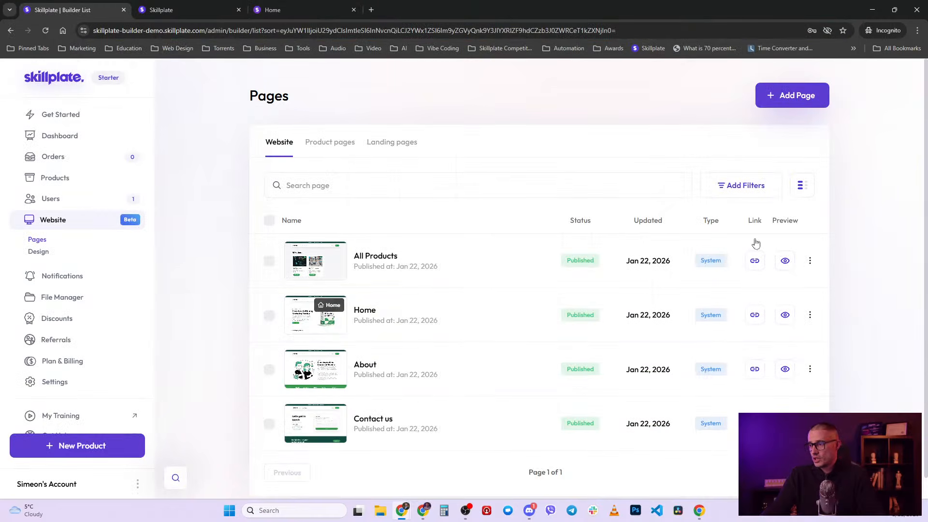
left_click(192, 9)
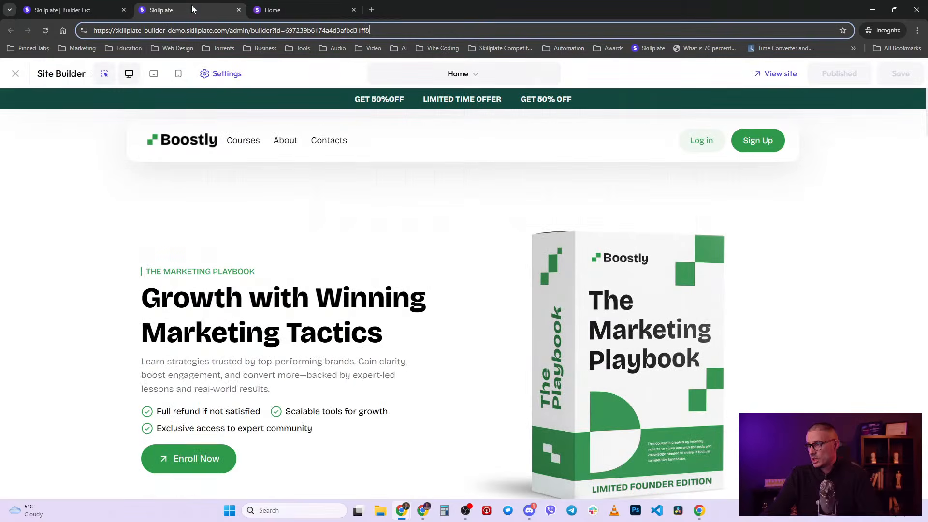
left_click(780, 74)
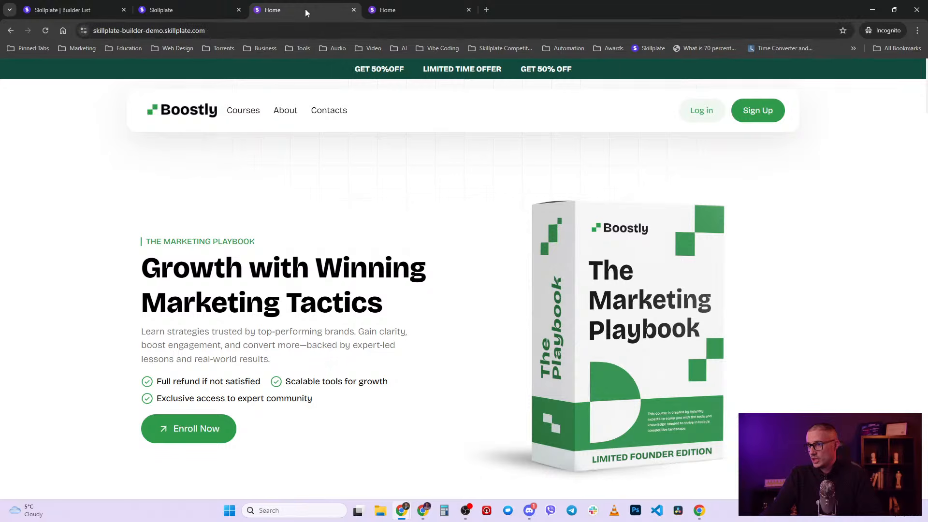
middle_click(291, 14)
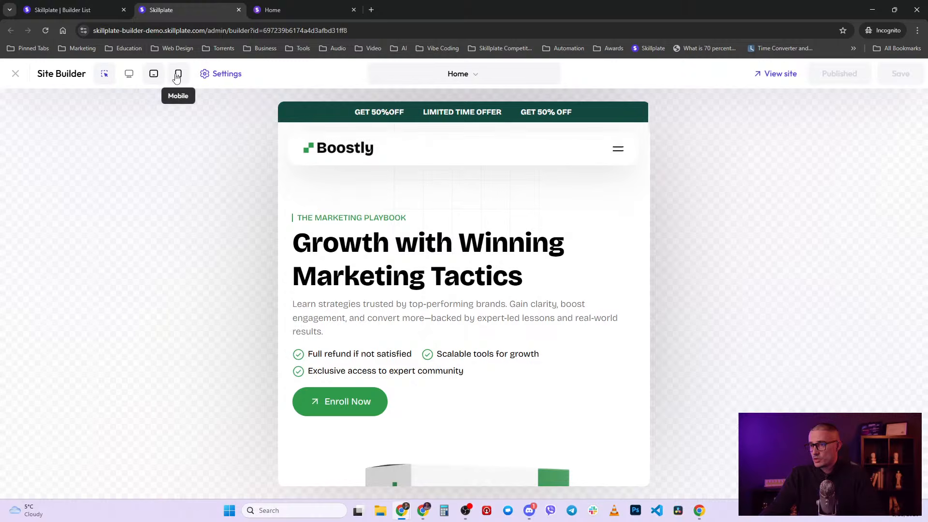
- Toggle mobile preview and element inspection, glance at the page list, then open the hero title settings
left_click(178, 76)
left_click(129, 75)
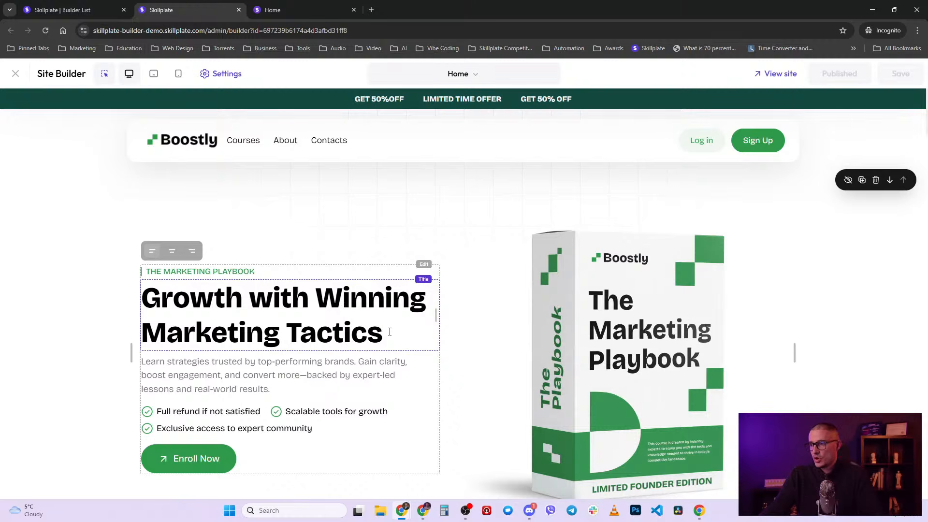
left_click(104, 75)
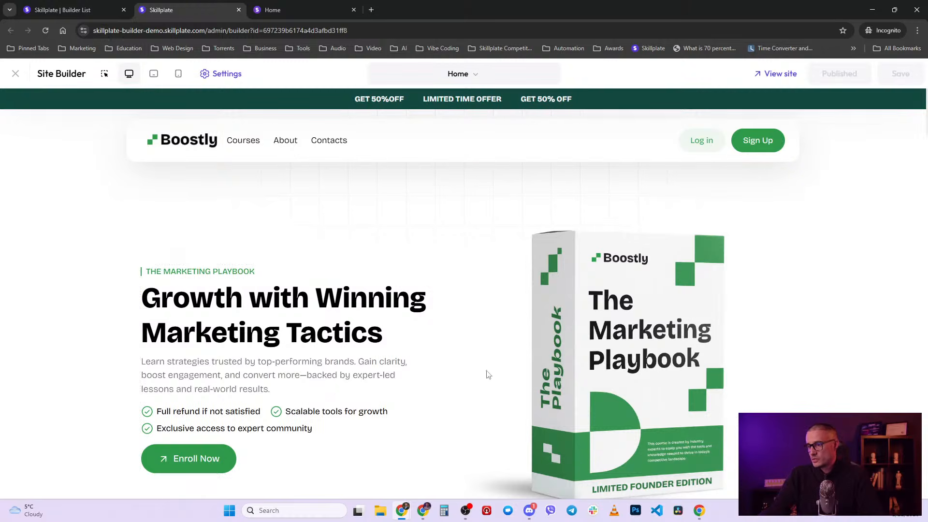
scroll(564, 383, "down", 5)
scroll(564, 384, "up", 5)
left_click(104, 74)
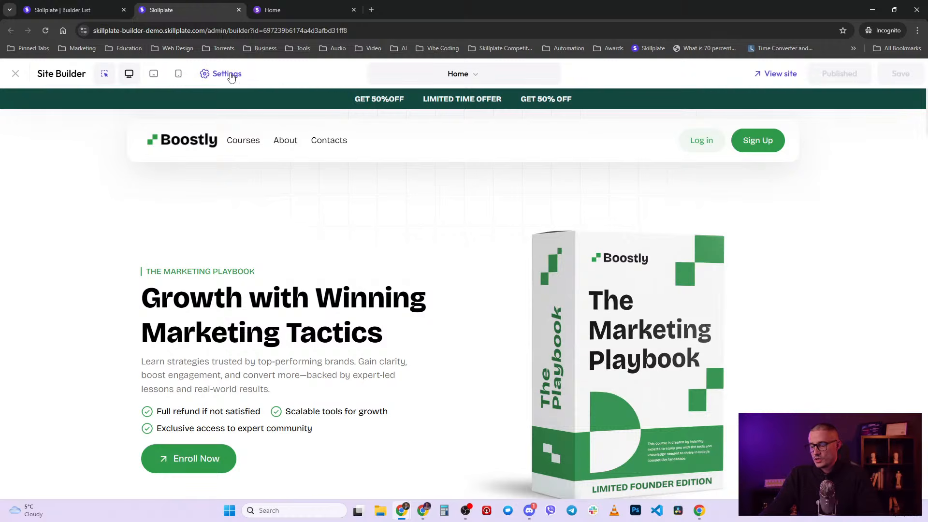
left_click(476, 73)
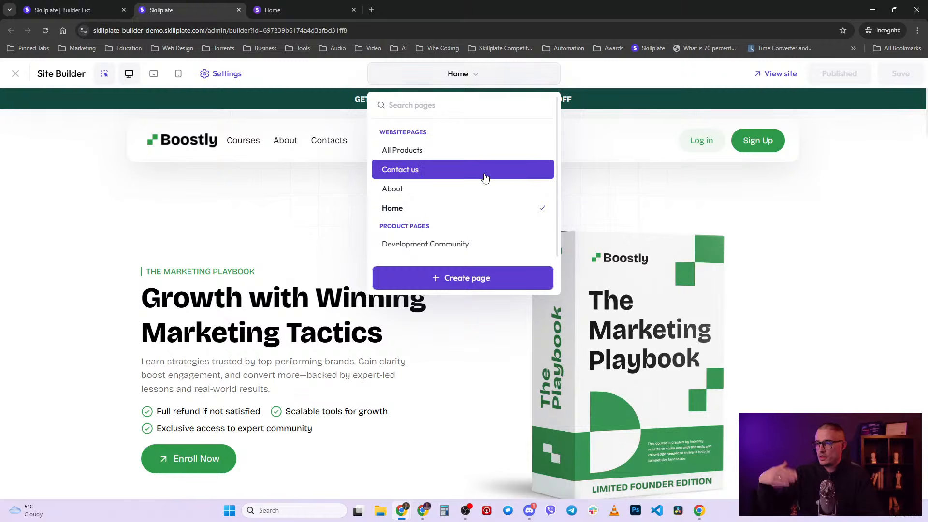
left_click(345, 72)
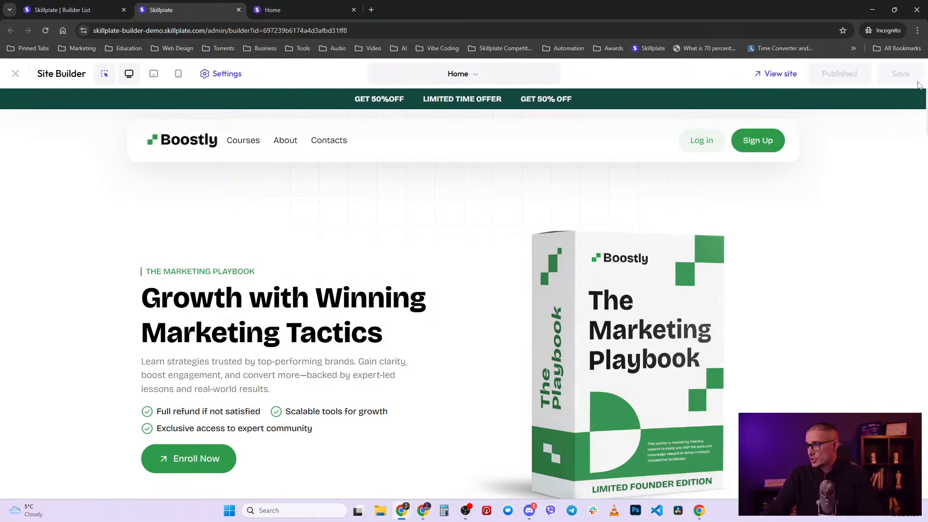
left_click(404, 335)
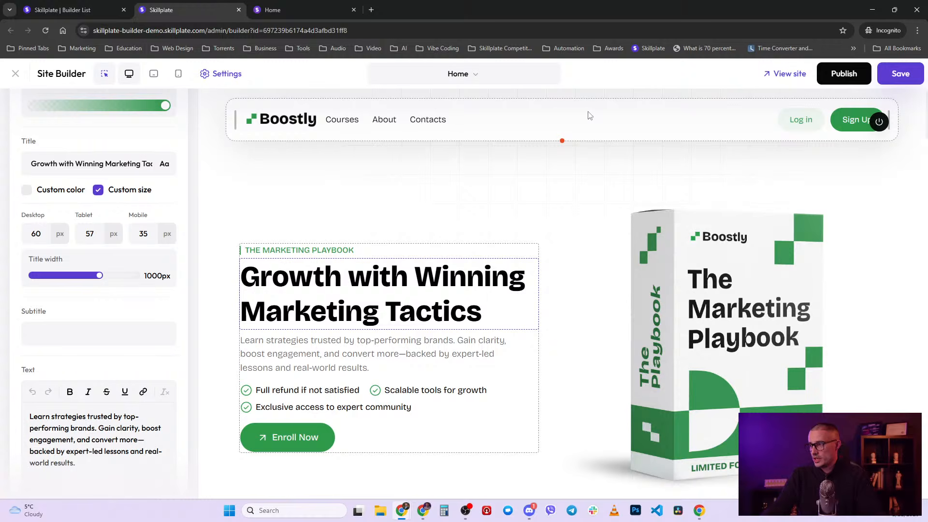
- Append '!!!' after 'Tactics' in the hero headline, save, and reload the live site to check
left_click(485, 314)
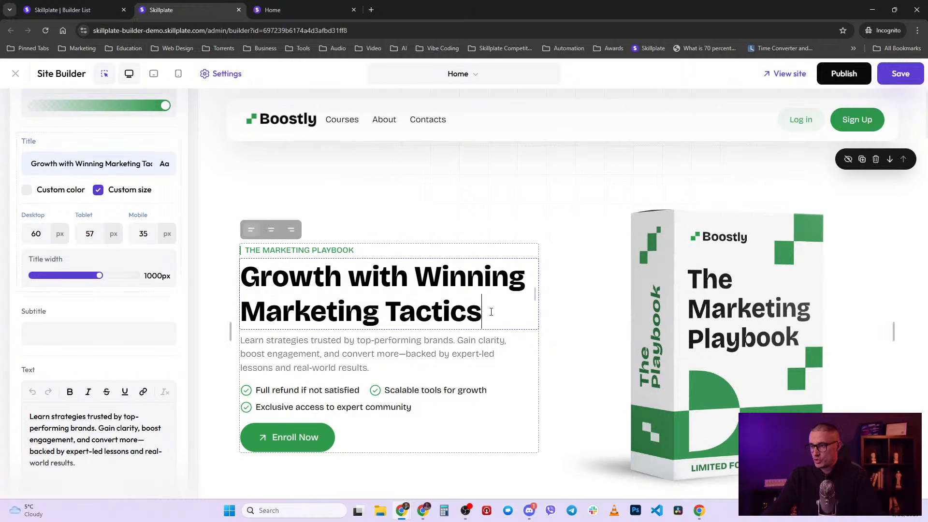
type("!!!")
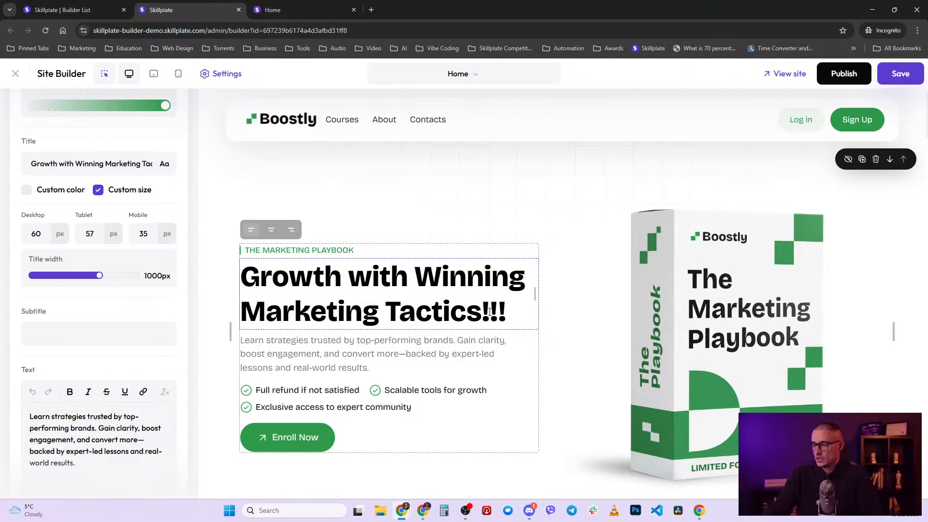
left_click(896, 77)
left_click(315, 7)
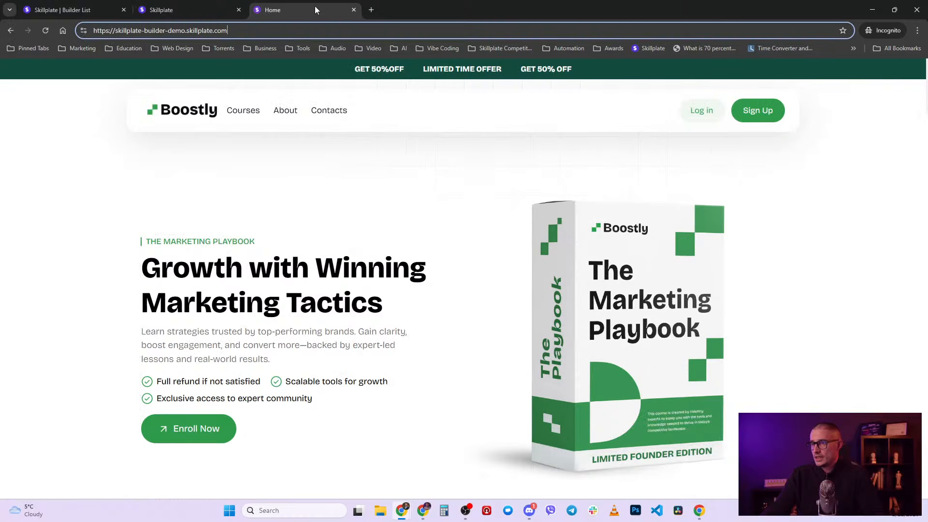
key("F5")
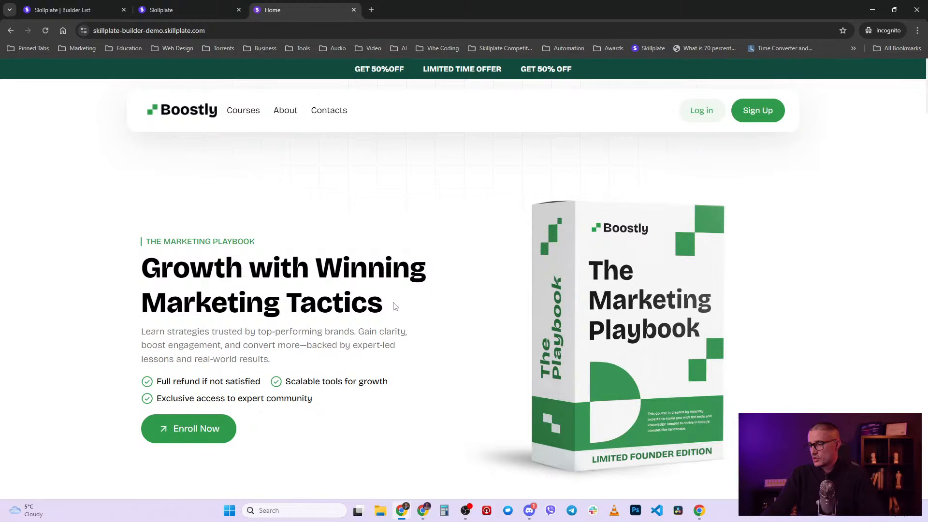
left_click(193, 4)
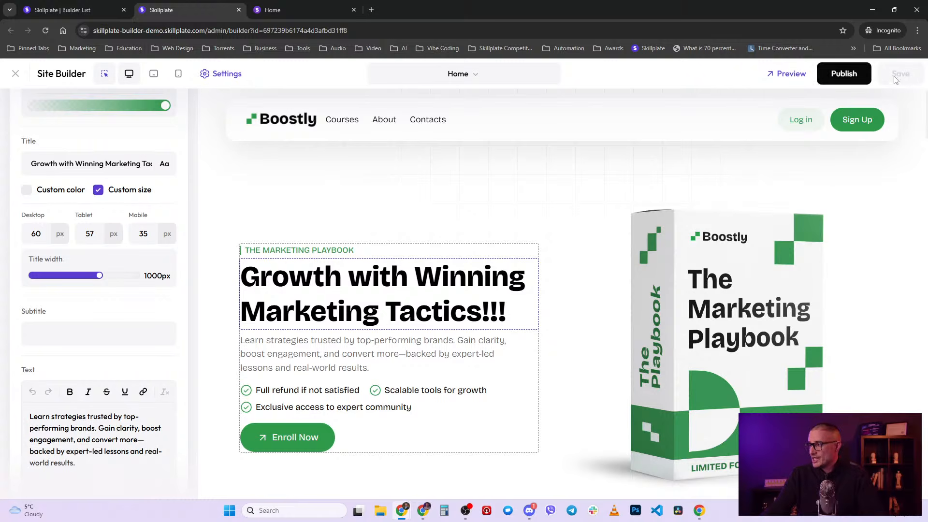
- Preview the Boostly Home page and select the '!!!' ending the rendered headline
left_click(790, 74)
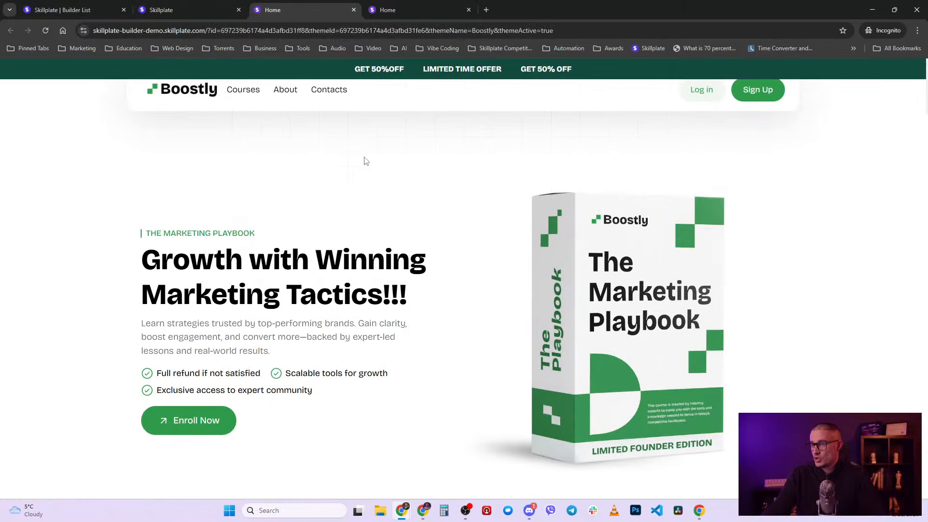
double_click(393, 311)
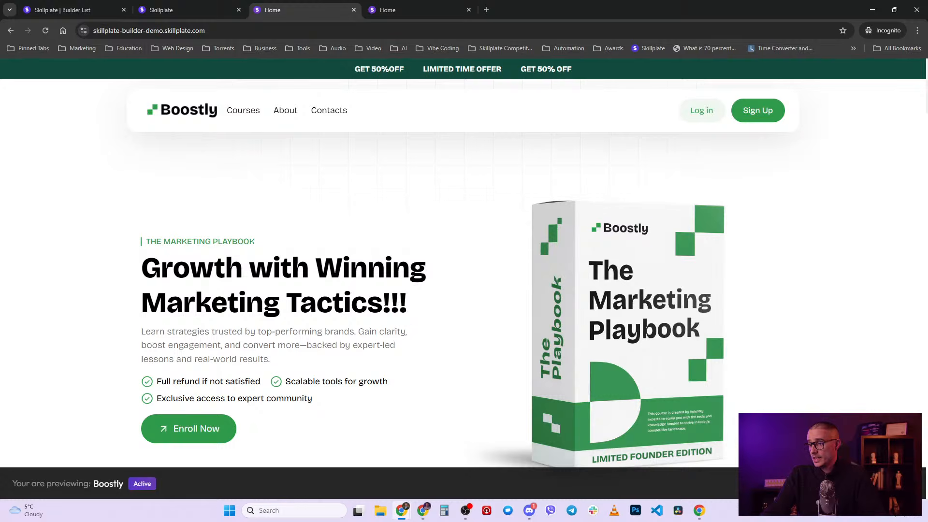
left_click_drag(382, 303, 408, 304)
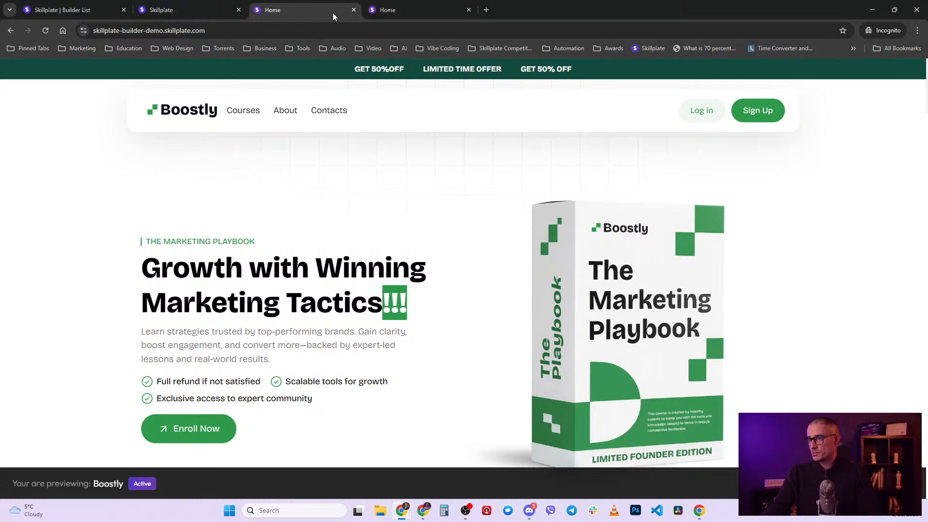
- Publish the homepage and confirm the live headline reads 'Growth with Winning Marketing Tactics!!!'
left_click(353, 10)
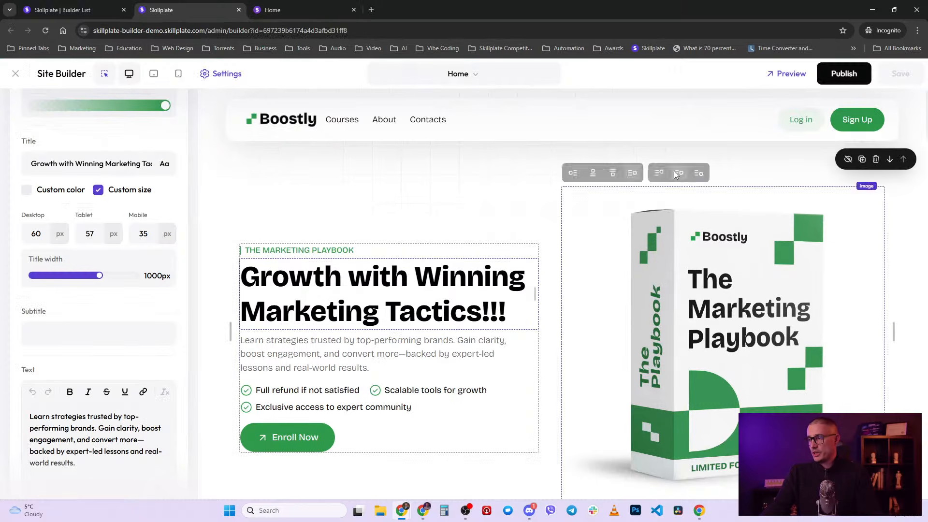
left_click(843, 79)
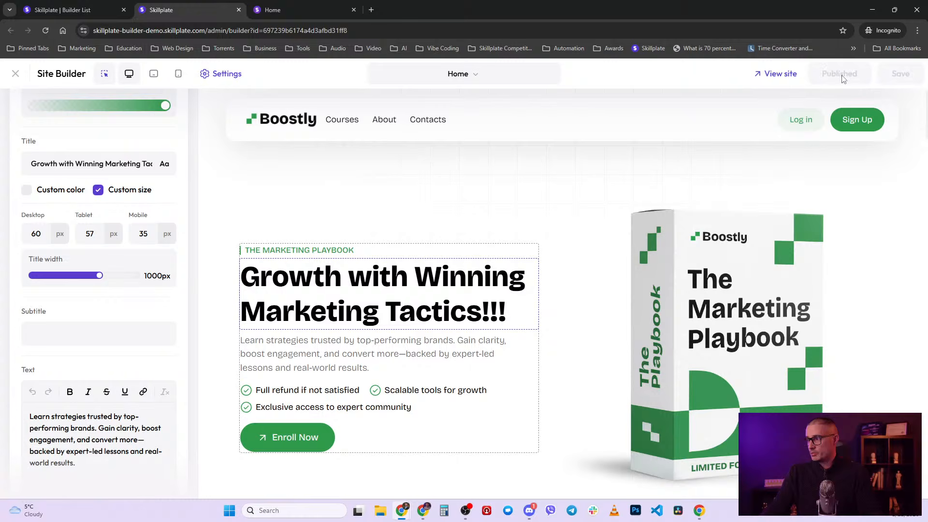
left_click(266, 9)
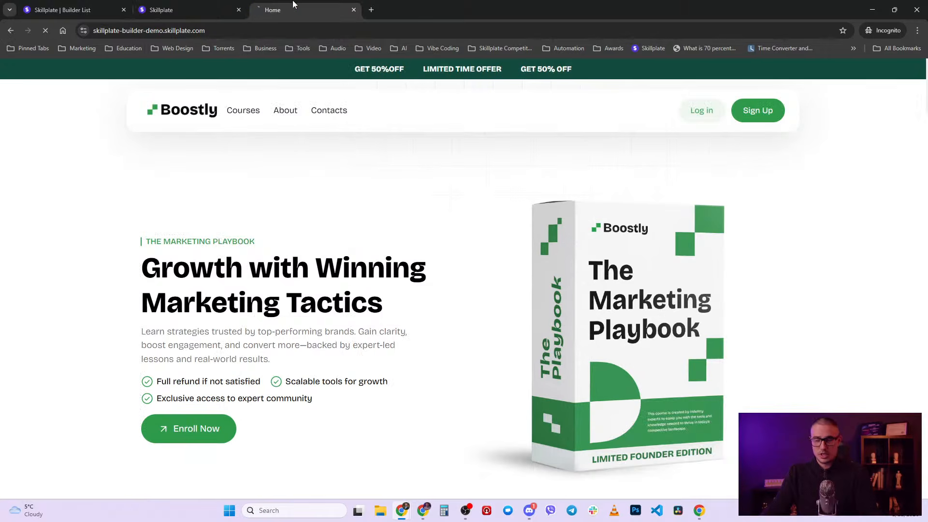
key("F5")
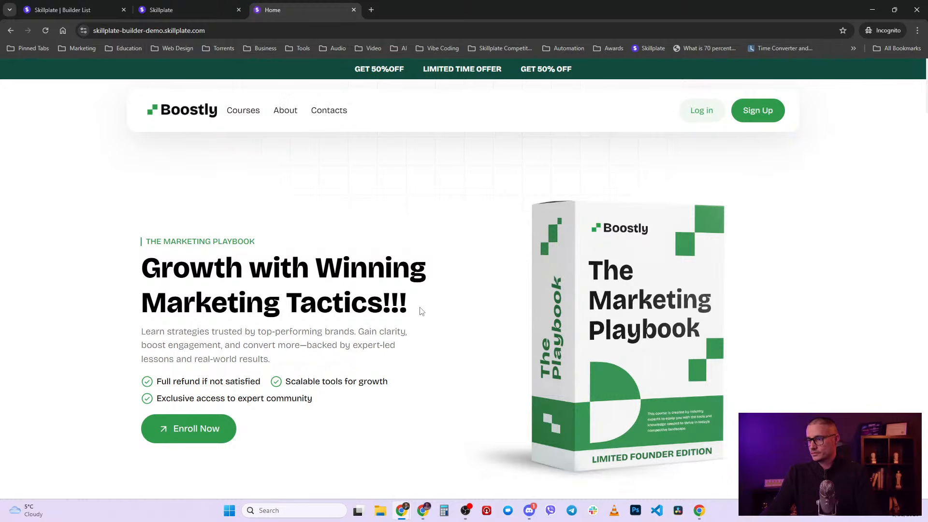
left_click_drag(382, 304, 419, 308)
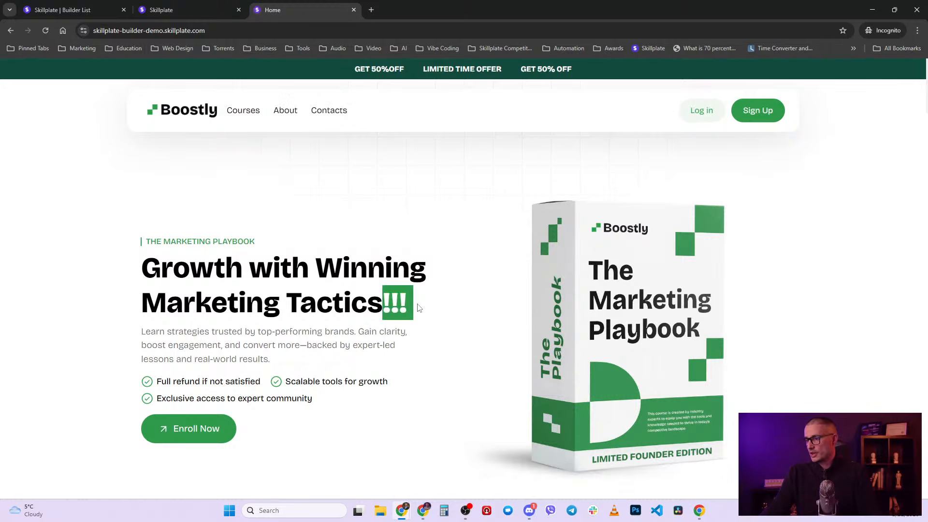
left_click(179, 6)
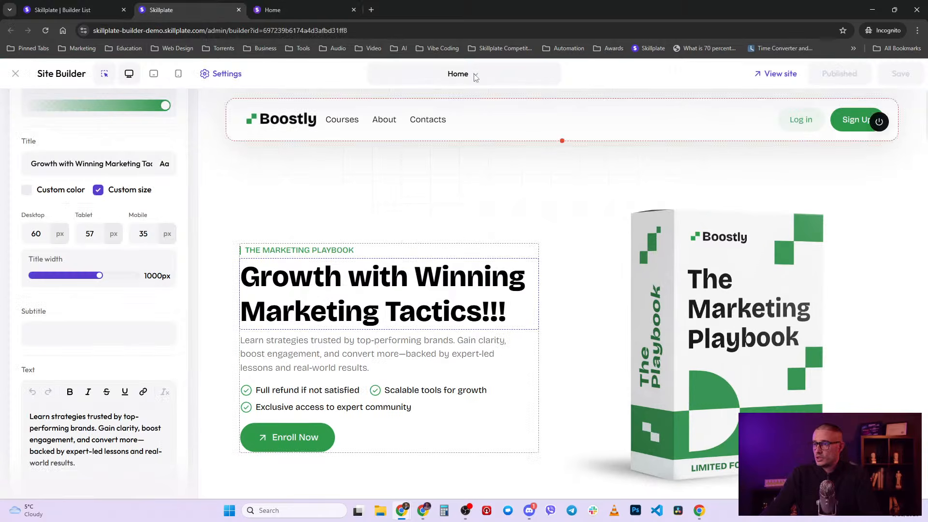
scroll(165, 247, "up", 7)
scroll(173, 192, "up", 2)
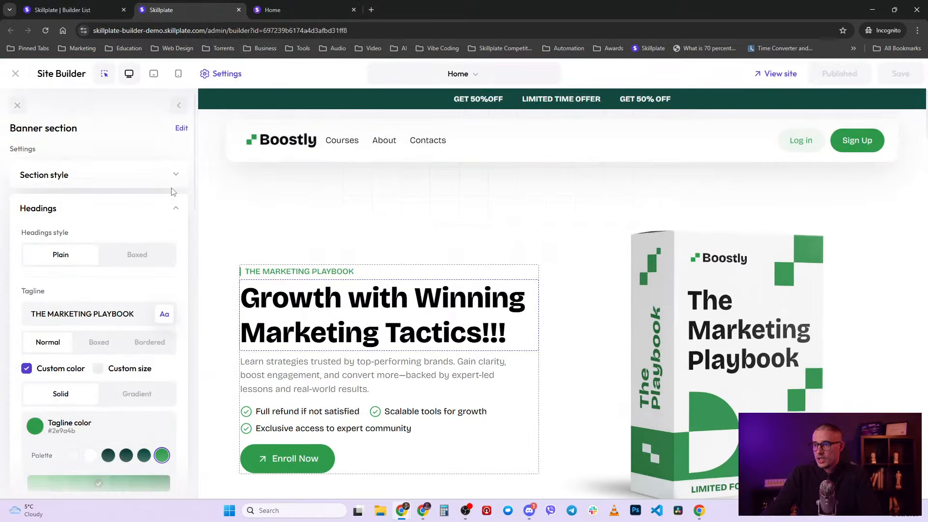
left_click(228, 80)
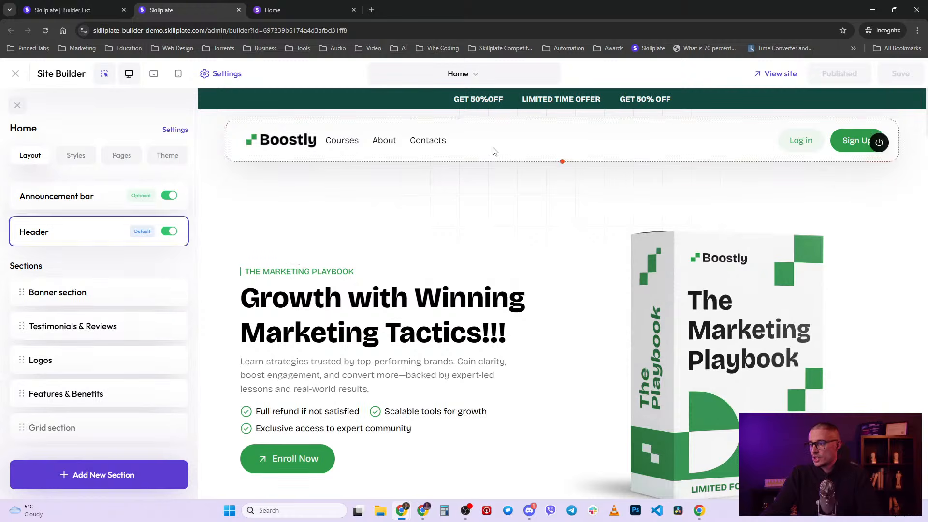
left_click(509, 74)
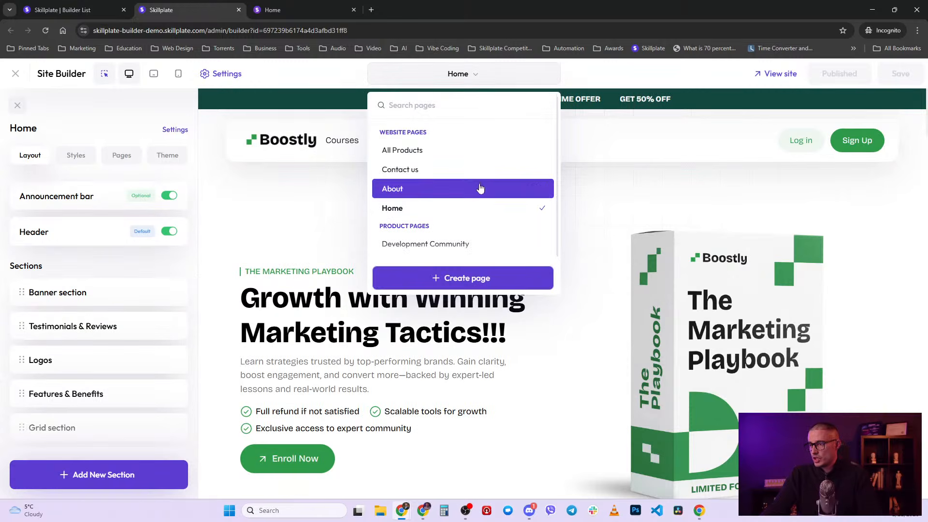
left_click(499, 77)
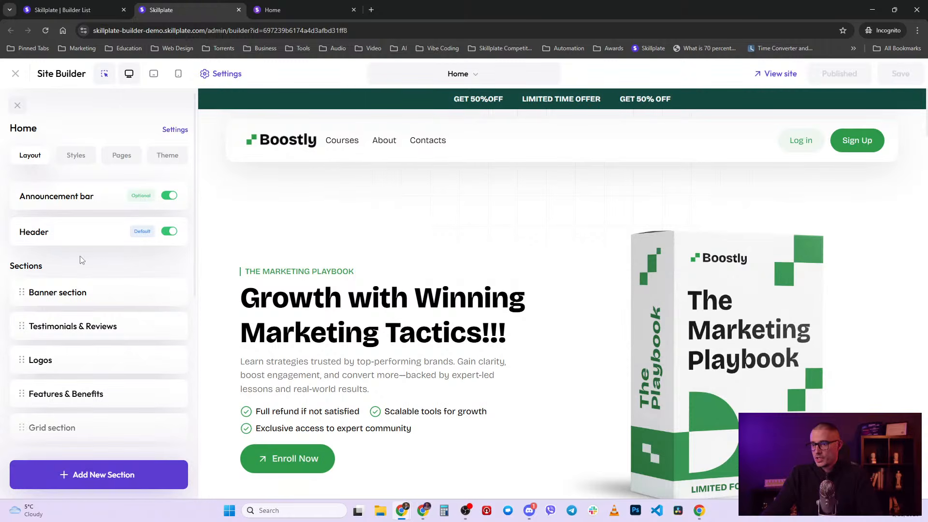
scroll(82, 263, "down", 8)
scroll(94, 272, "up", 8)
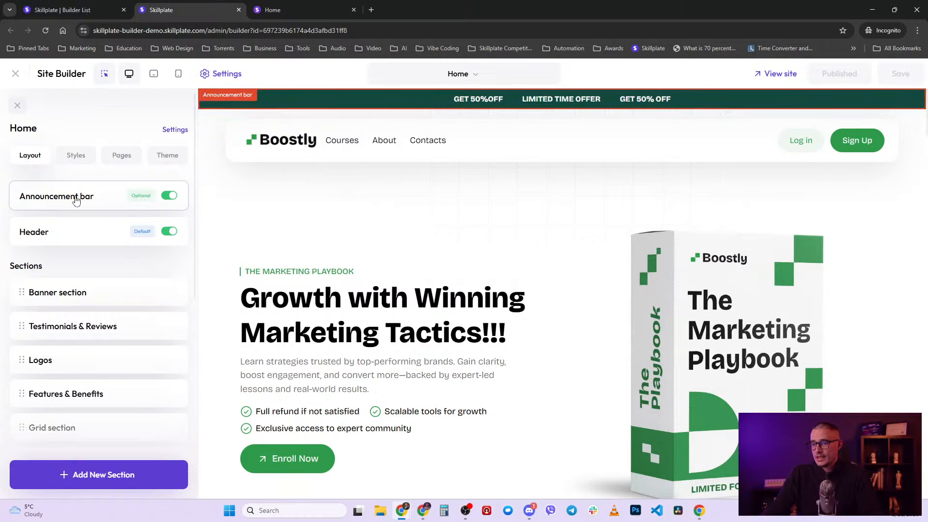
scroll(80, 241, "down", 5)
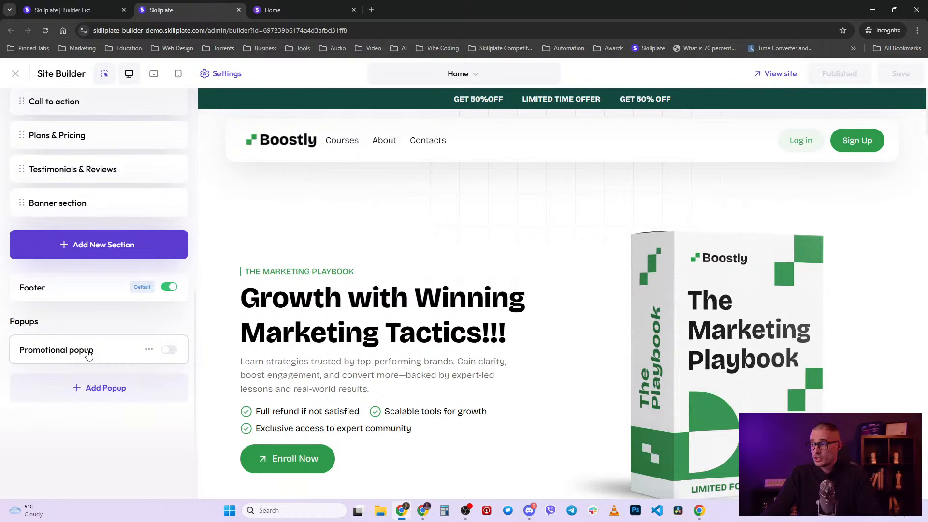
scroll(91, 355, "up", 5)
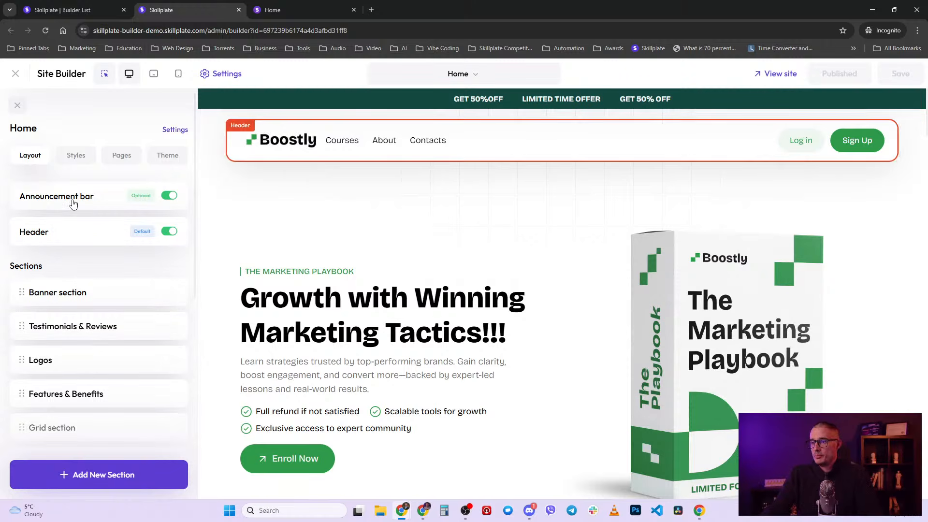
- Switch off the Announcement bar, publish the Home page, and check the live Courses page
left_click(171, 202)
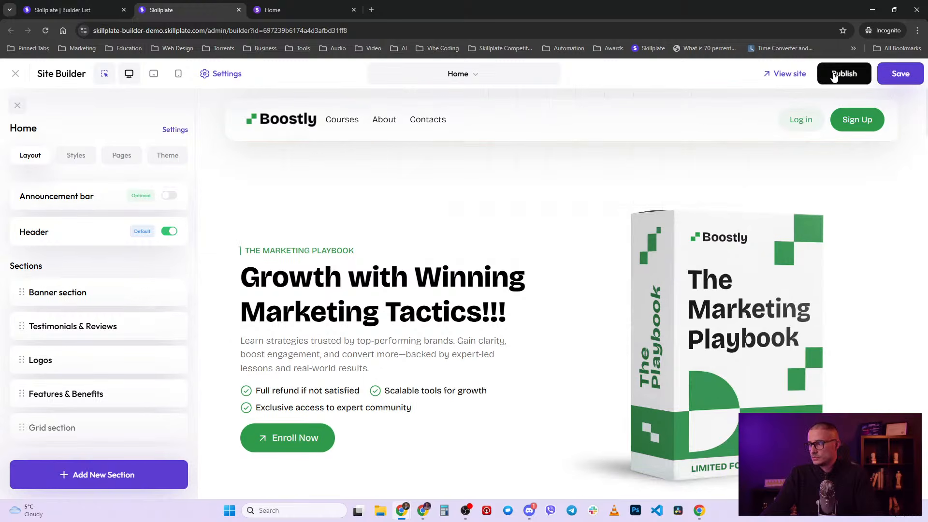
left_click(829, 75)
left_click(271, 9)
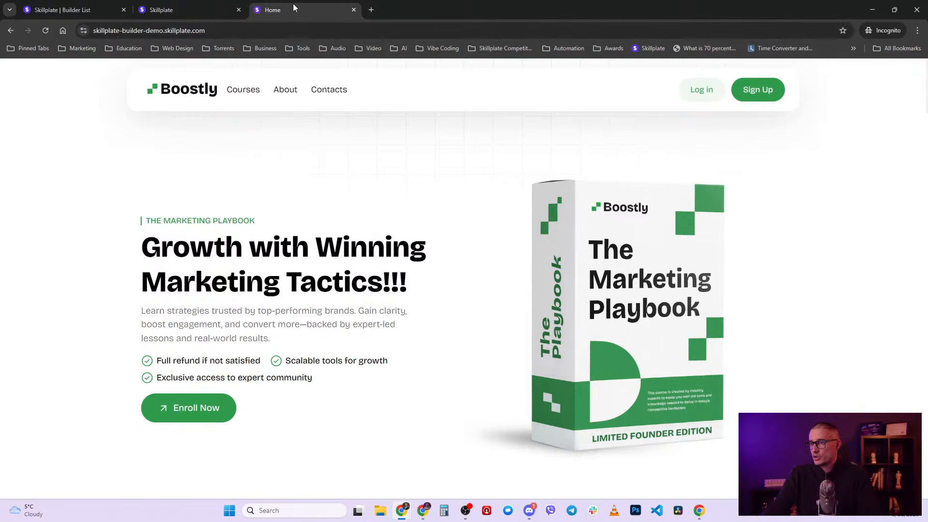
left_click(248, 97)
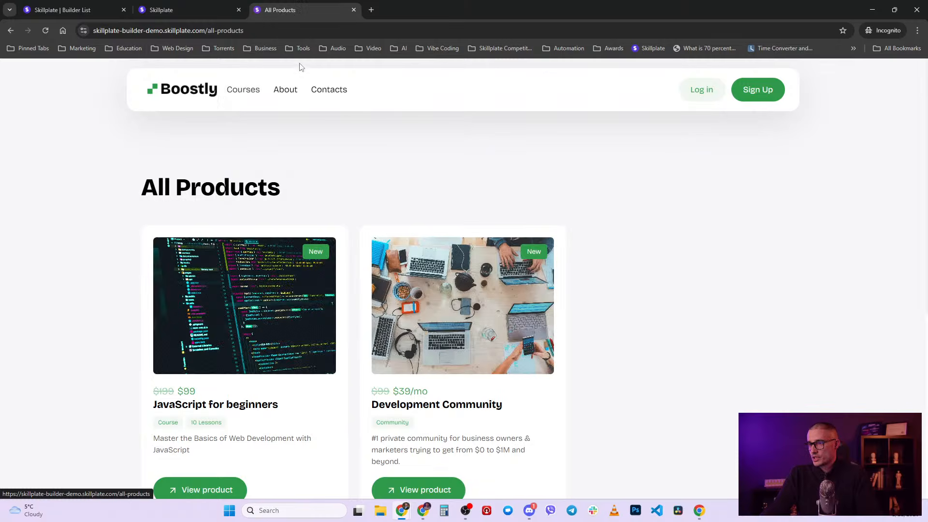
left_click(232, 8)
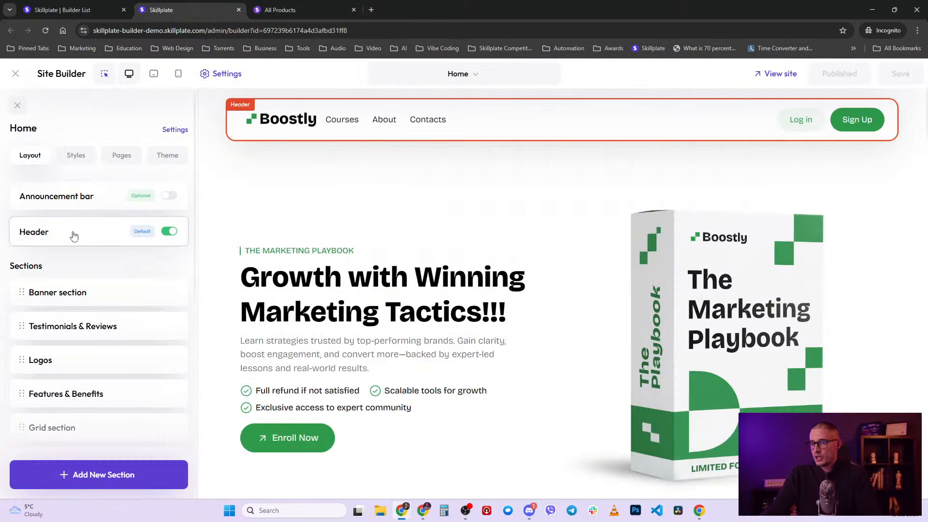
- Switch the green Announcement bar back on and republish the Home page
scroll(102, 283, "down", 5)
scroll(104, 286, "down", 2)
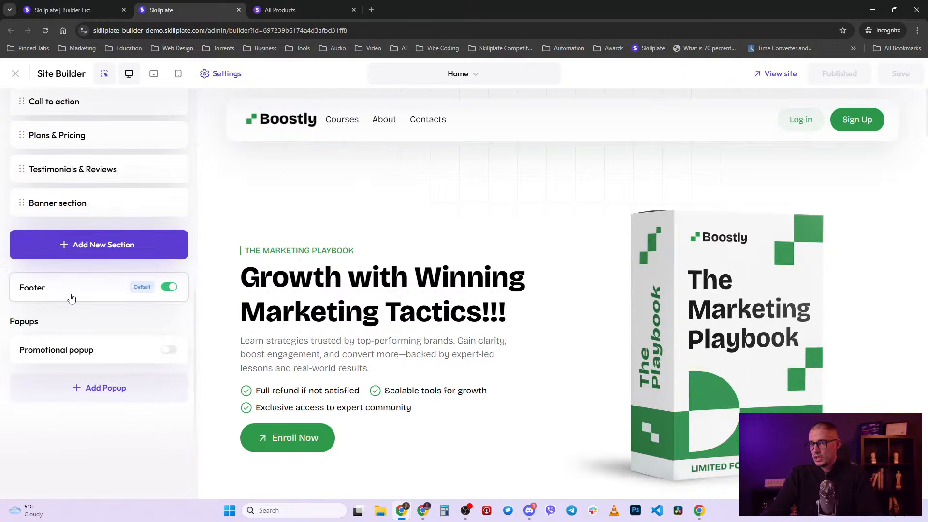
scroll(99, 348, "up", 7)
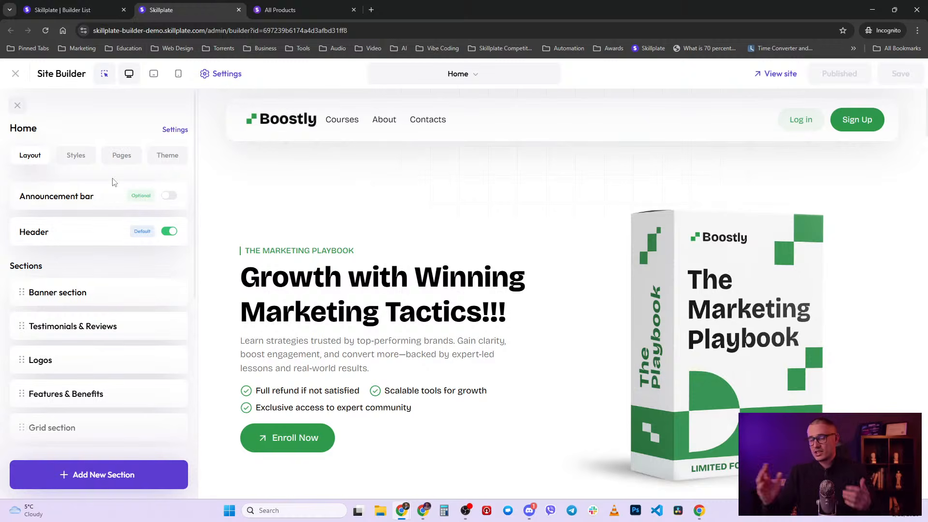
left_click(169, 195)
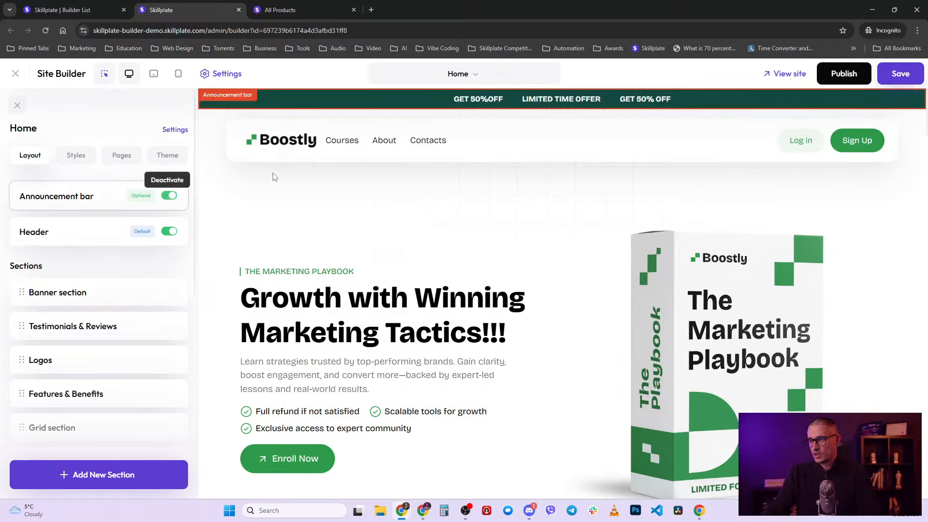
left_click(841, 77)
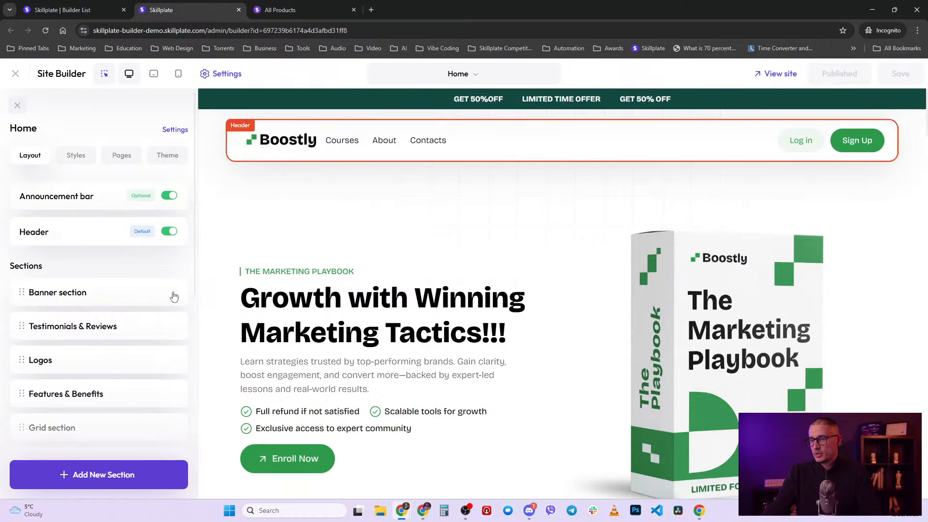
scroll(172, 292, "down", 9)
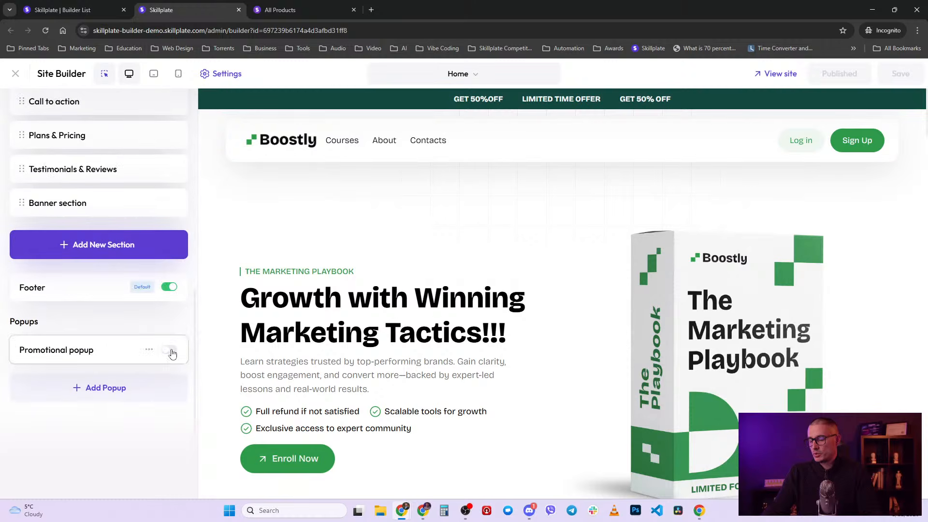
scroll(172, 354, "up", 10)
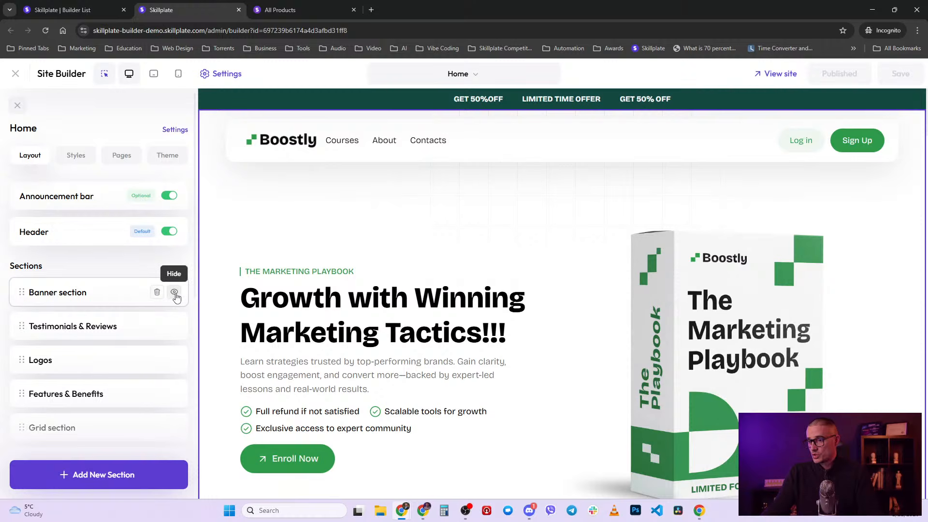
left_click(174, 292)
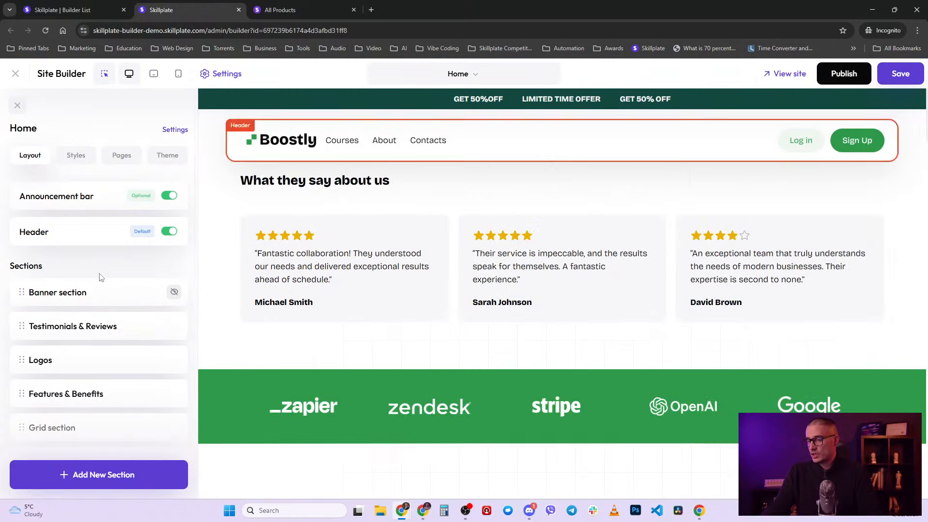
left_click(55, 300)
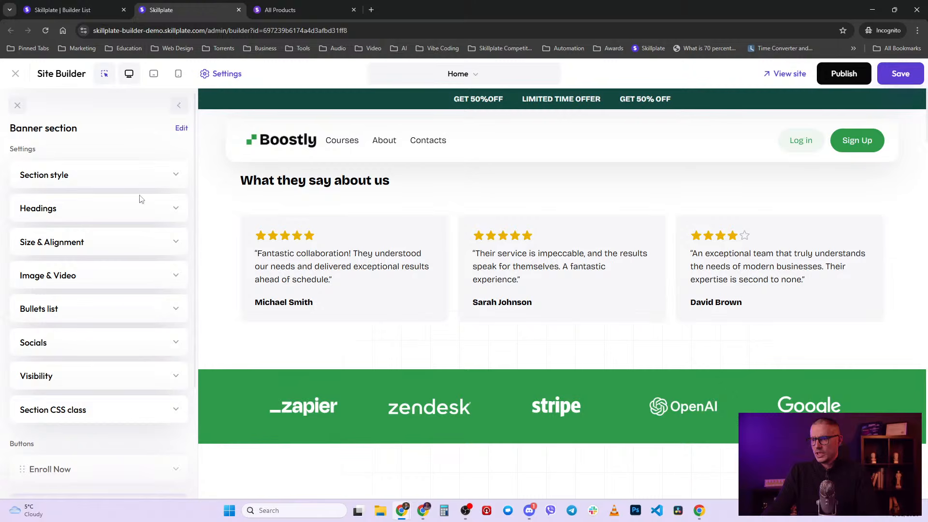
left_click(179, 106)
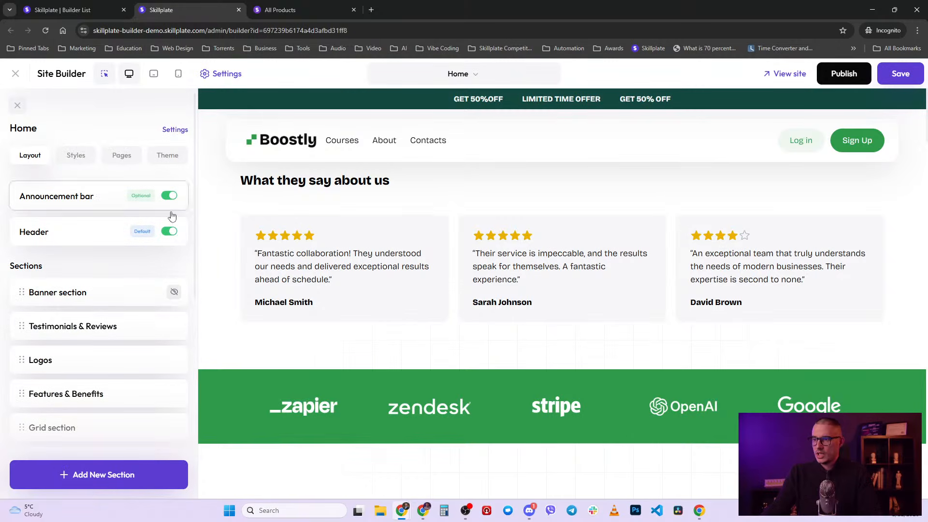
left_click(174, 292)
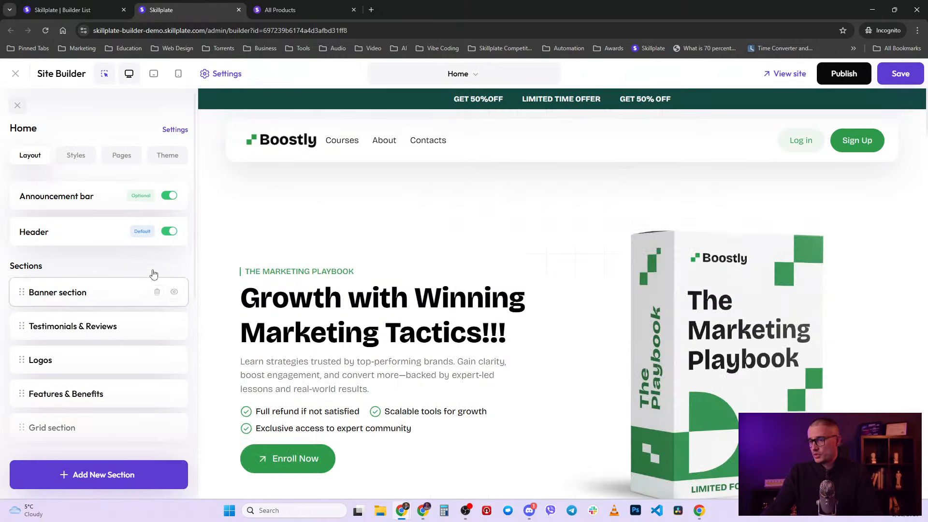
- Drag Testimonials & Reviews above the Banner section, then move it back below
scroll(137, 338, "down", 5)
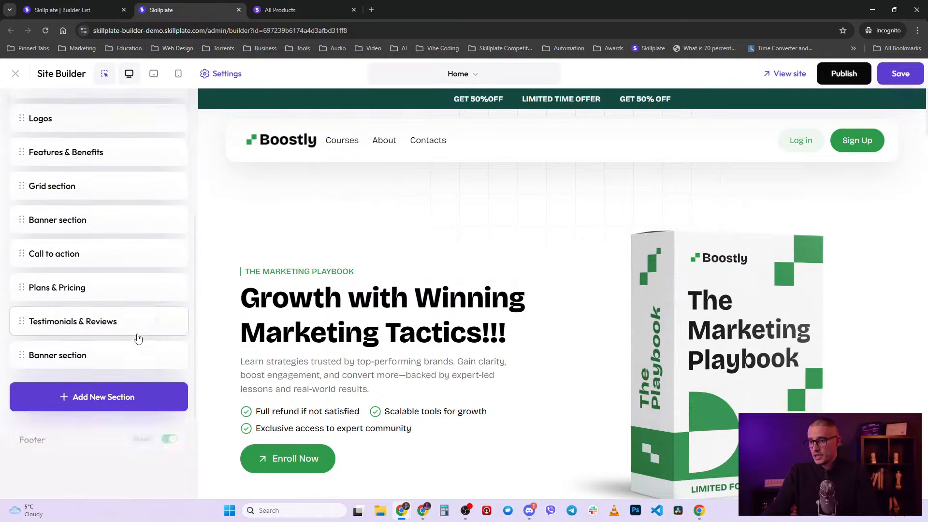
scroll(139, 358, "up", 5)
left_click(24, 325)
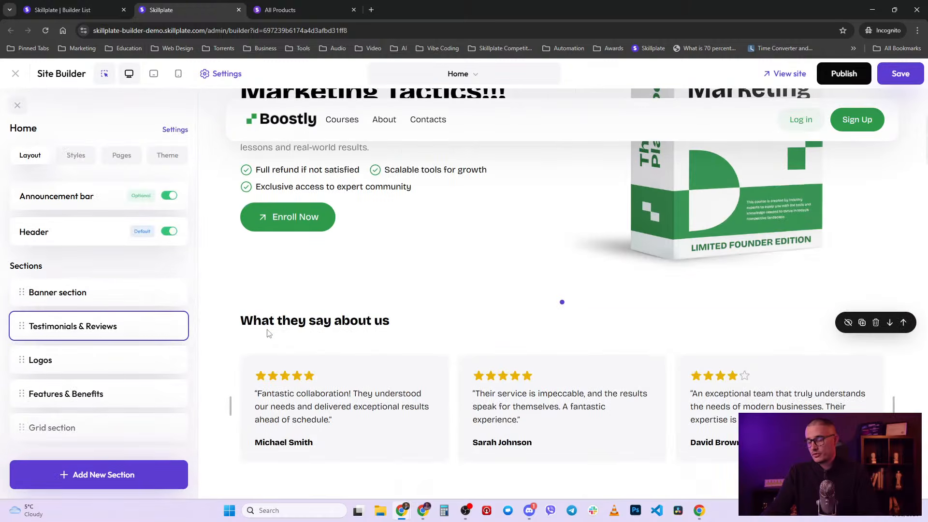
left_click(25, 292)
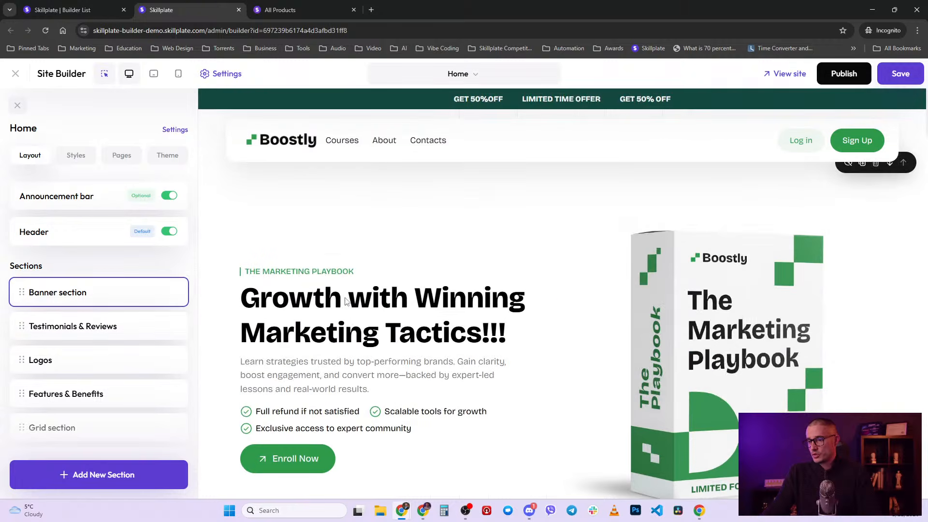
left_click_drag(25, 327, 24, 290)
left_click(184, 282)
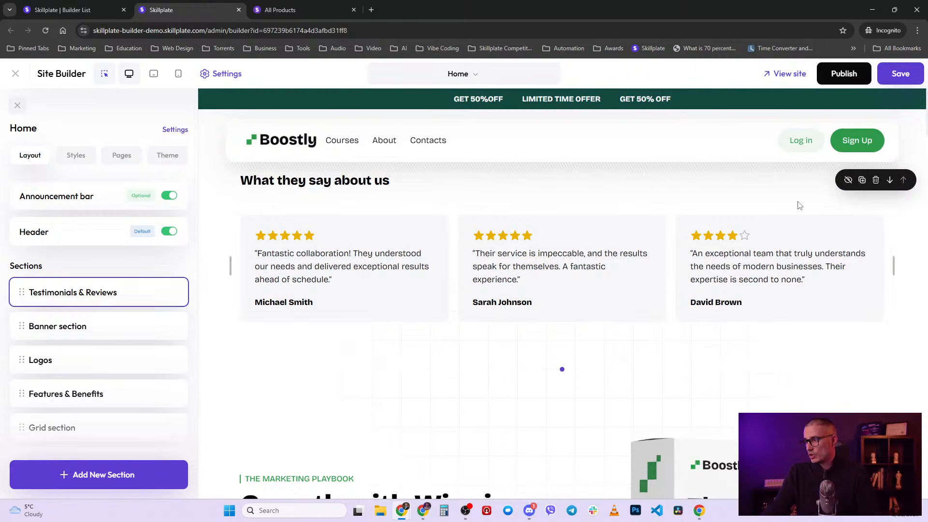
left_click(889, 181)
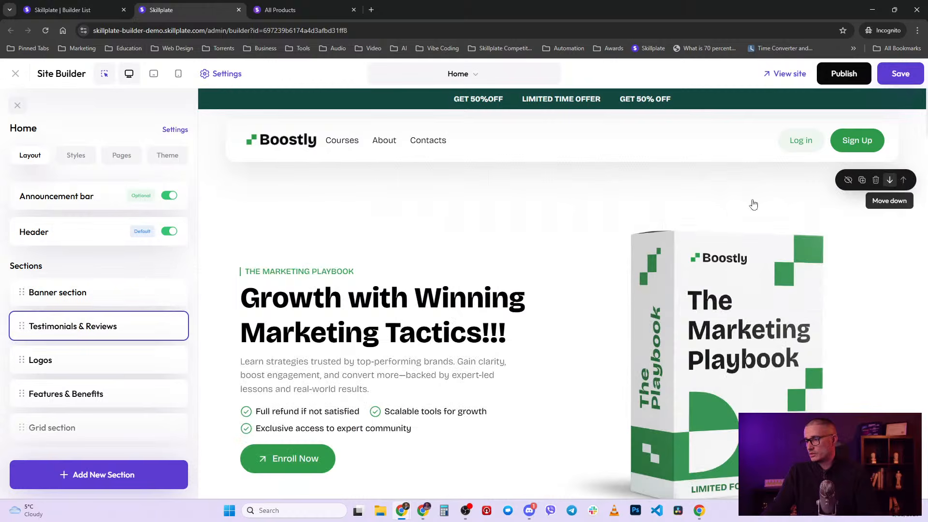
- Place Testimonials & Reviews above Banner again, publish, and view the live site
scroll(619, 319, "down", 4)
scroll(619, 319, "down", 3)
scroll(447, 346, "up", 7)
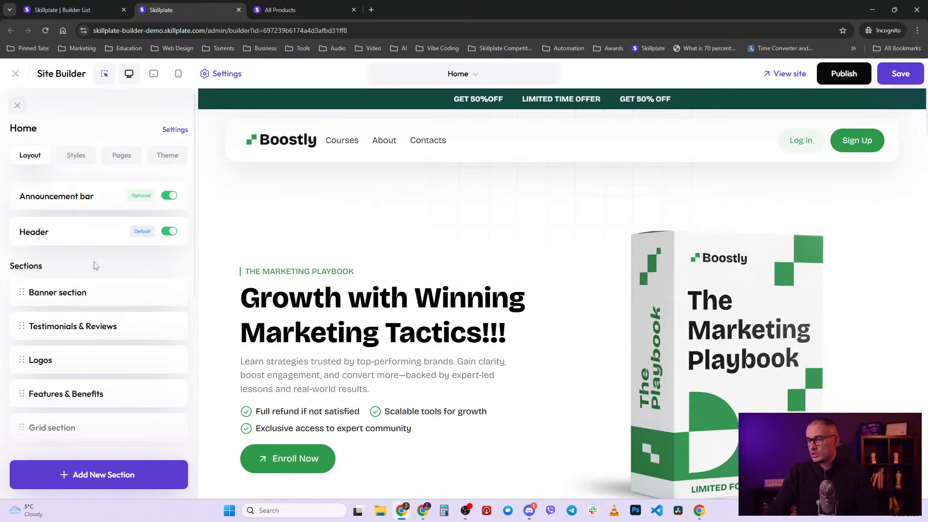
left_click_drag(23, 325, 28, 293)
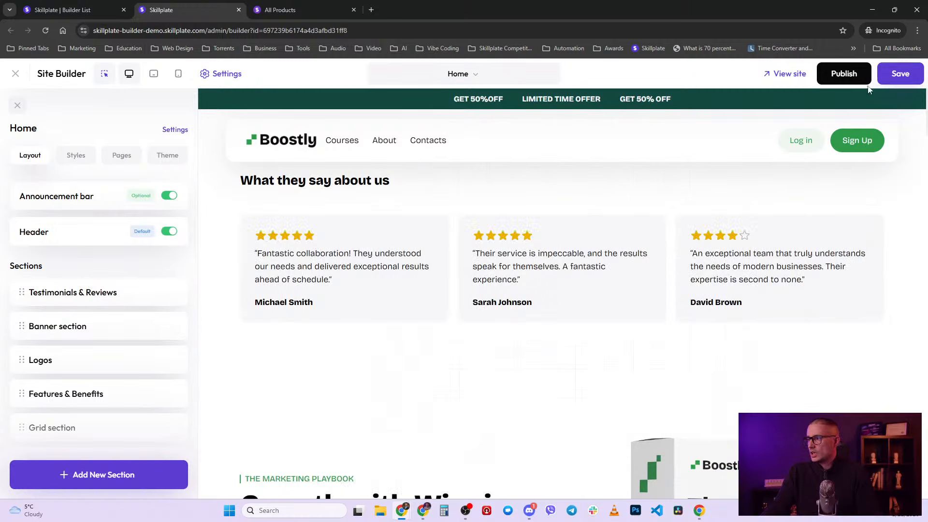
left_click(844, 77)
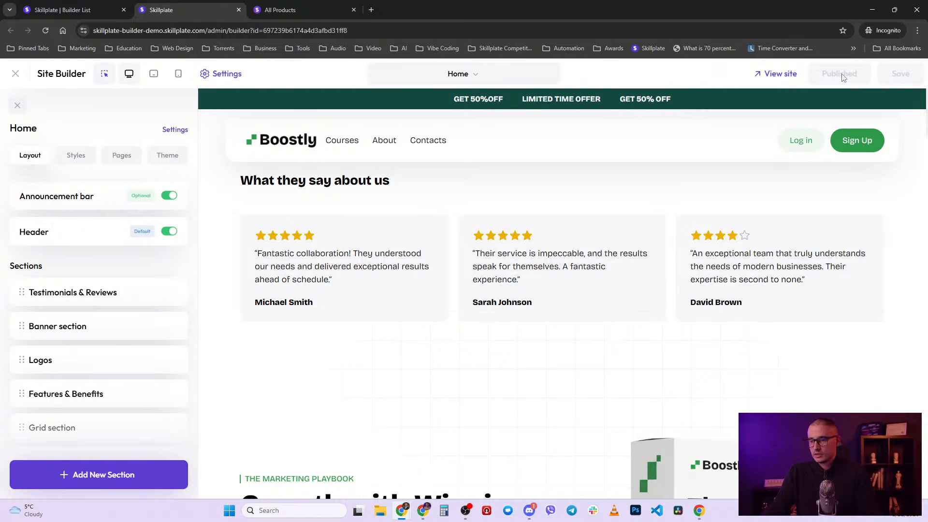
left_click(292, 5)
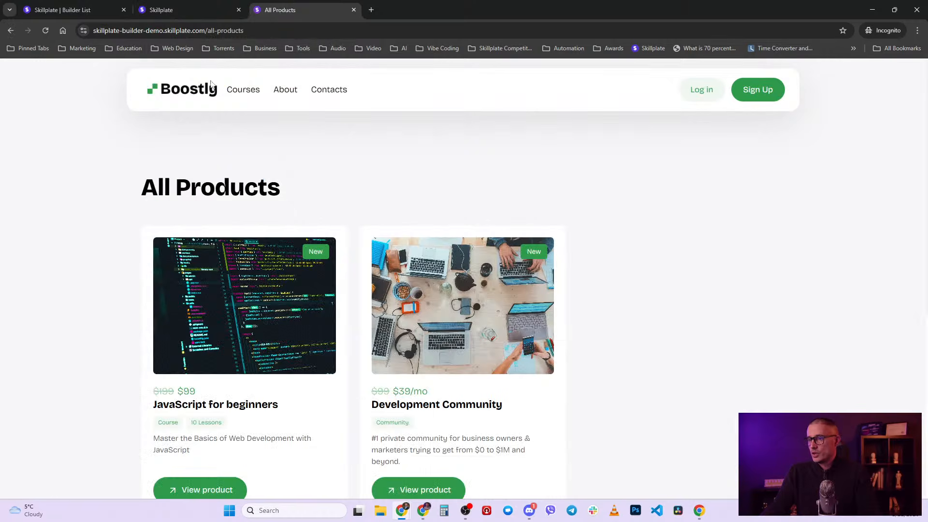
- Check the live Home page opens with testimonials, then drag Banner back above Testimonials & Reviews
left_click(191, 95)
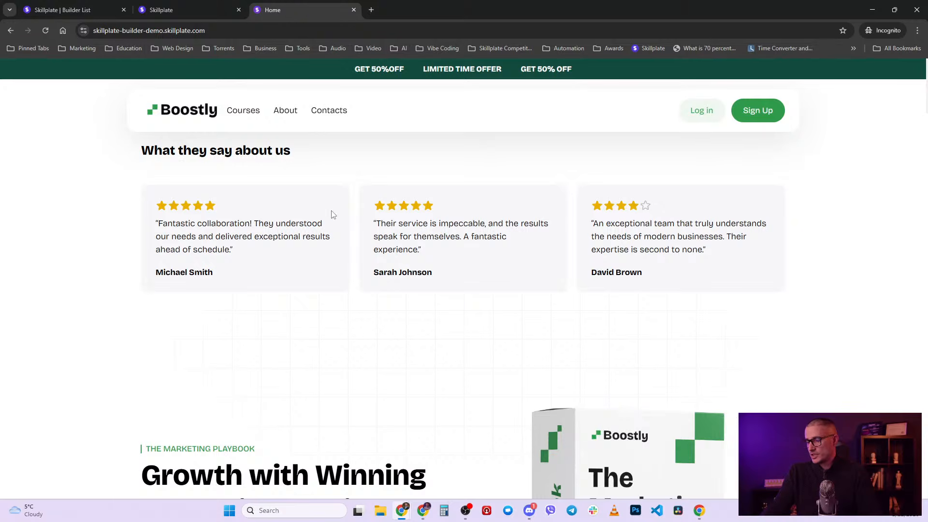
scroll(493, 338, "down", 4)
scroll(435, 290, "up", 4)
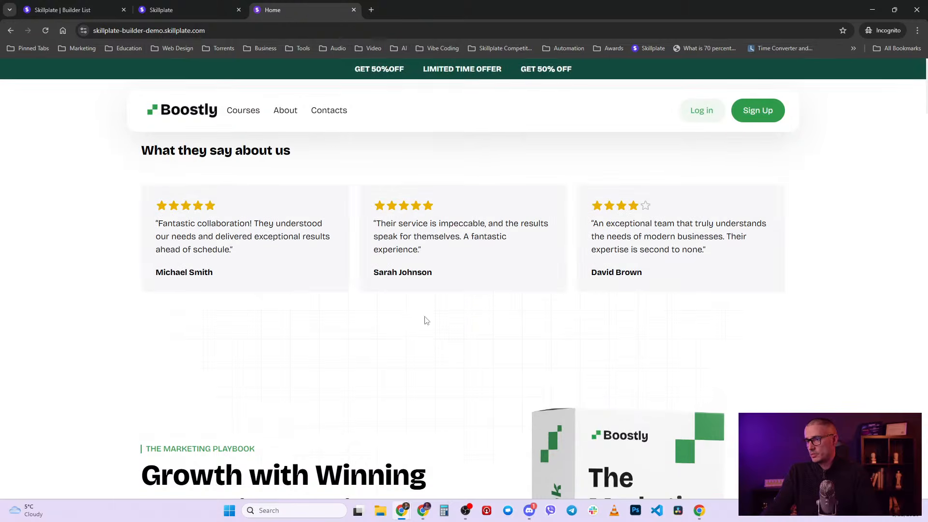
left_click(214, 6)
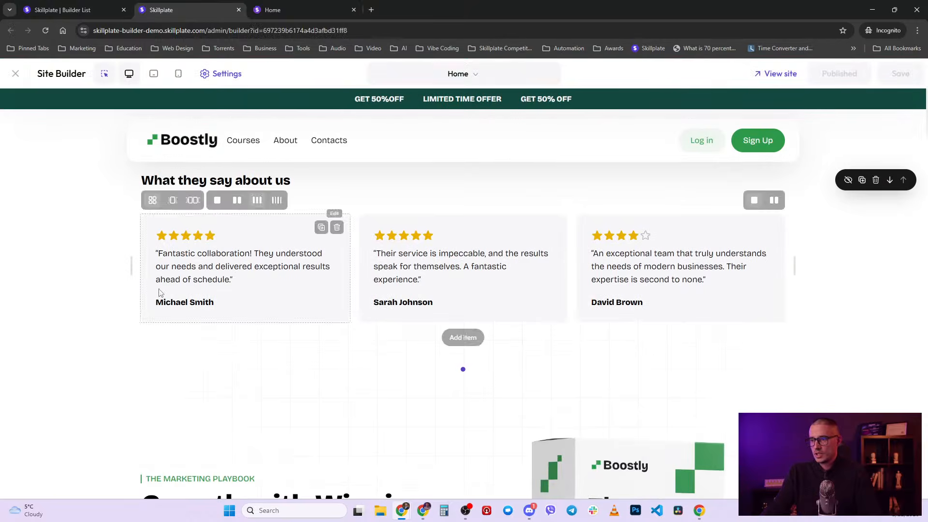
left_click(232, 79)
left_click_drag(23, 326, 34, 288)
left_click(847, 73)
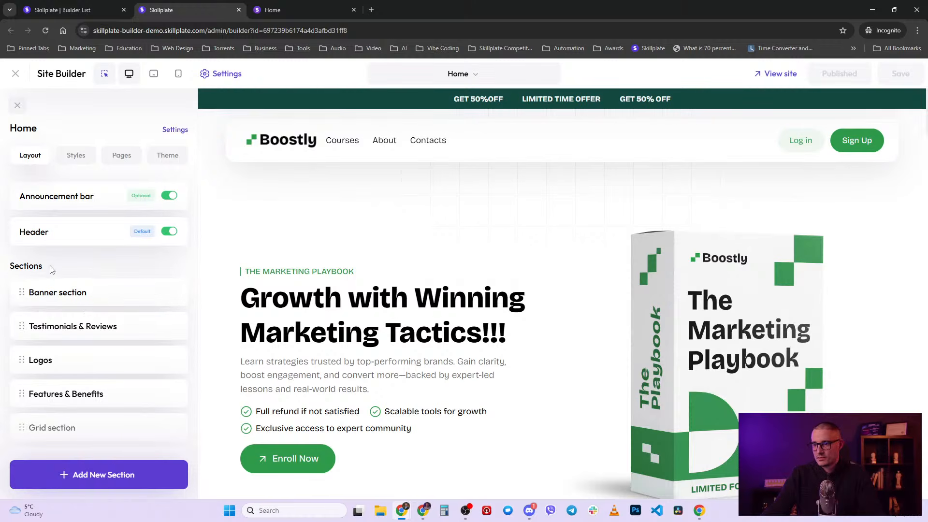
left_click_drag(45, 272, 2, 265)
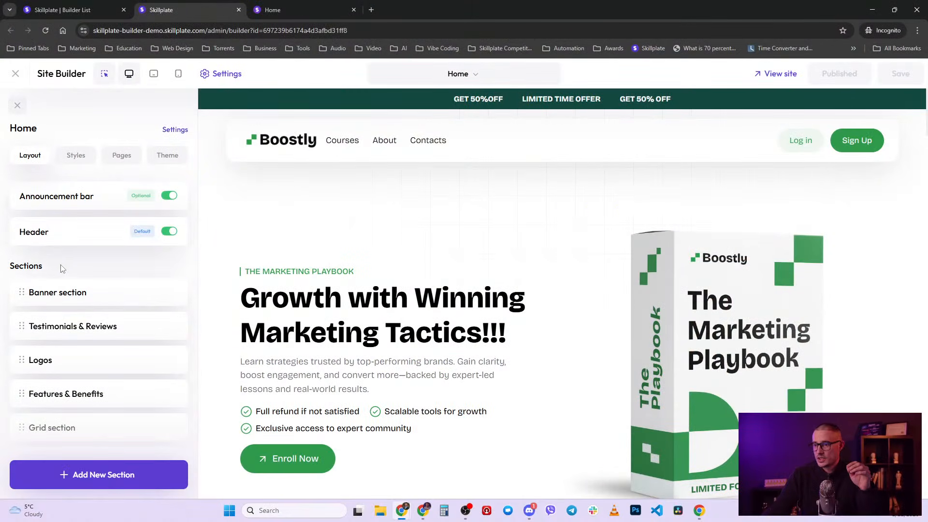
scroll(77, 264, "down", 4)
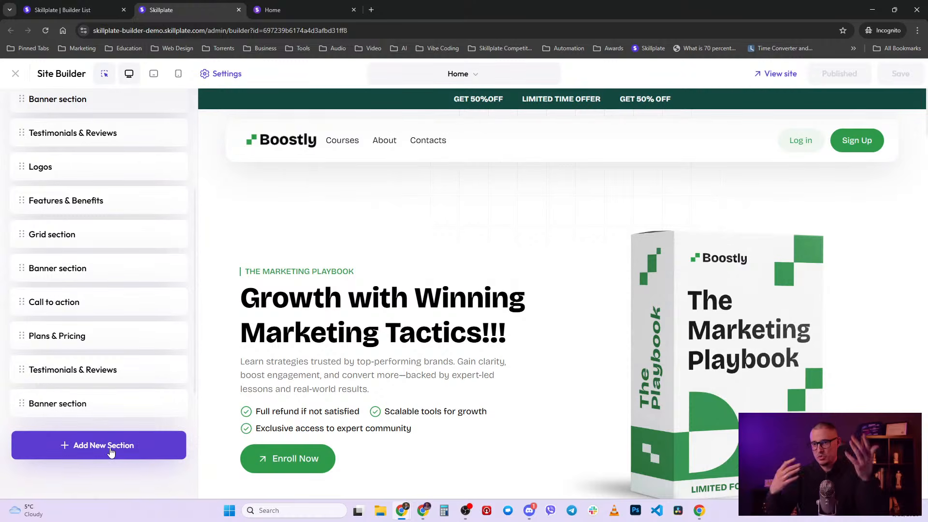
scroll(135, 183, "up", 4)
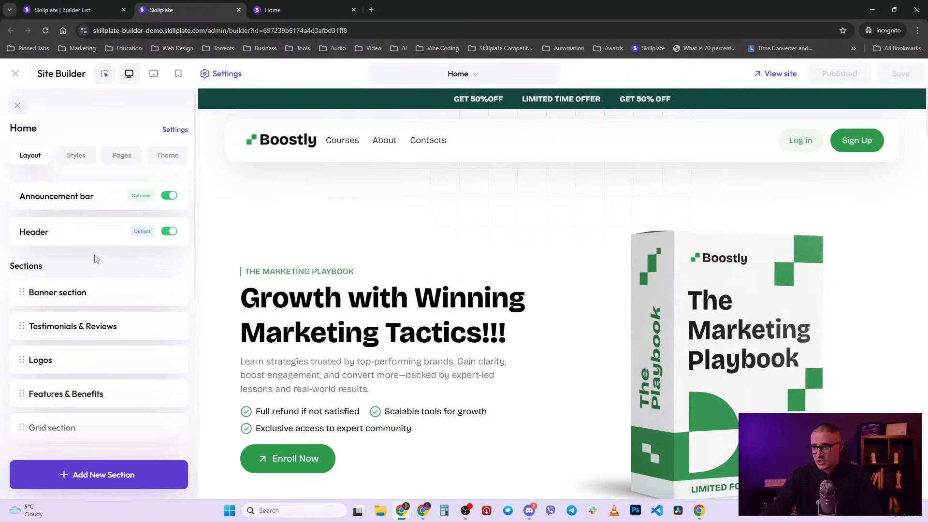
left_click(108, 468)
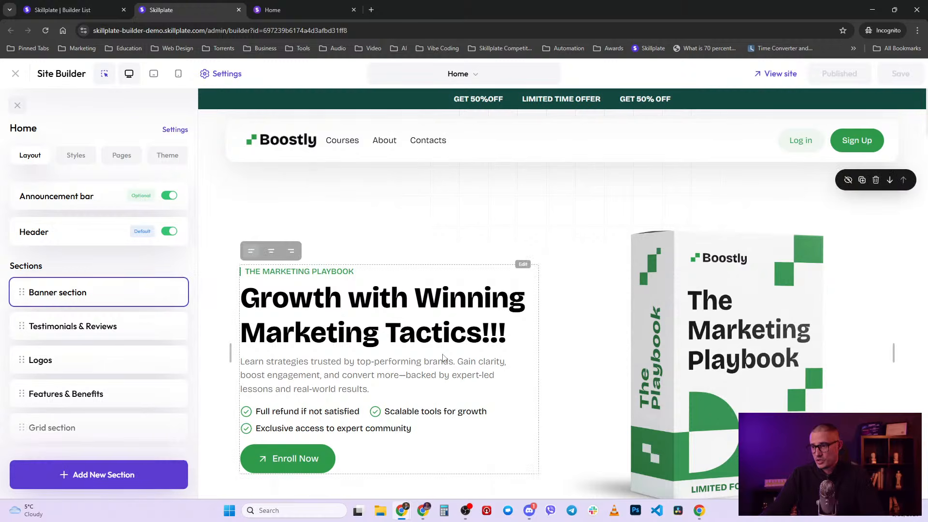
scroll(443, 359, "down", 20)
scroll(580, 387, "up", 20)
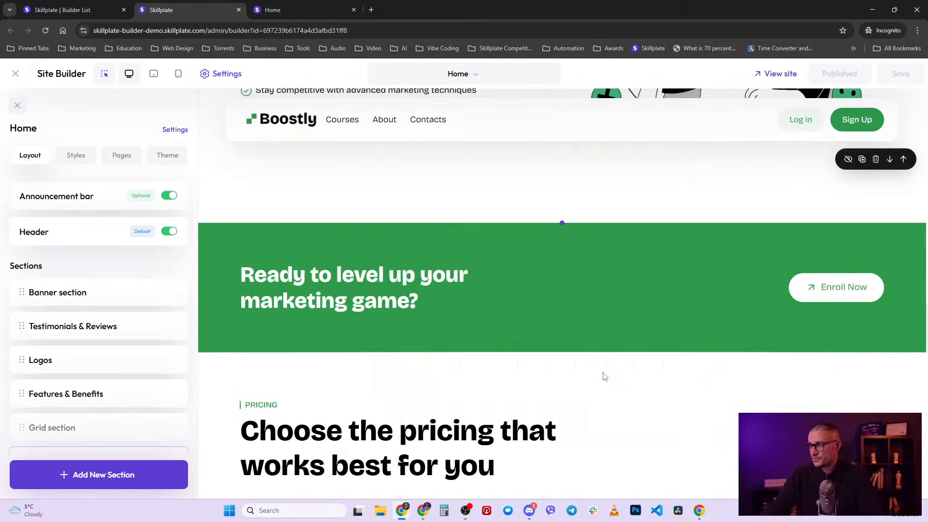
scroll(557, 412, "down", 3)
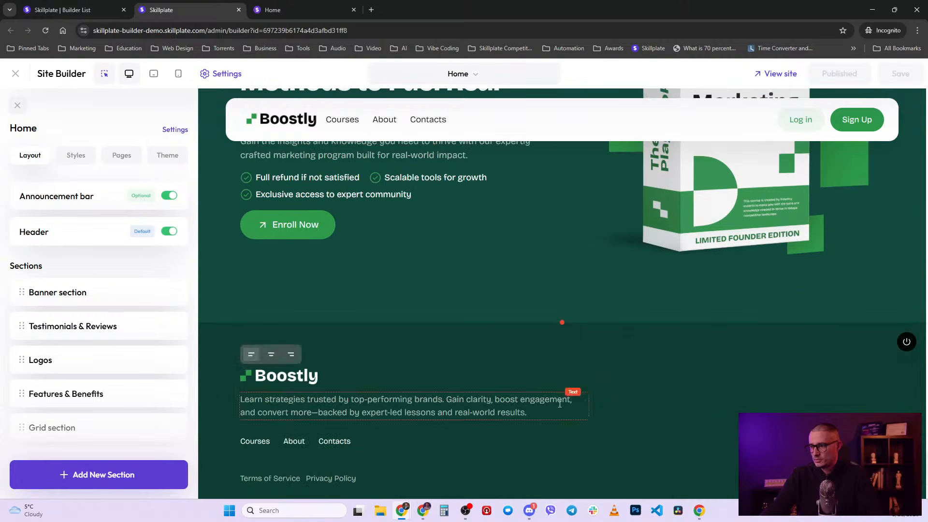
scroll(544, 332, "up", 20)
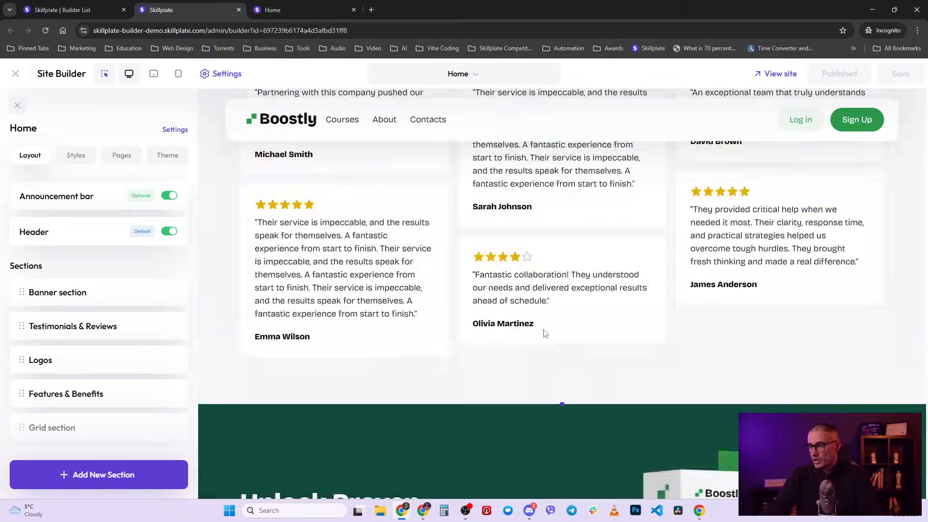
scroll(542, 371, "up", 20)
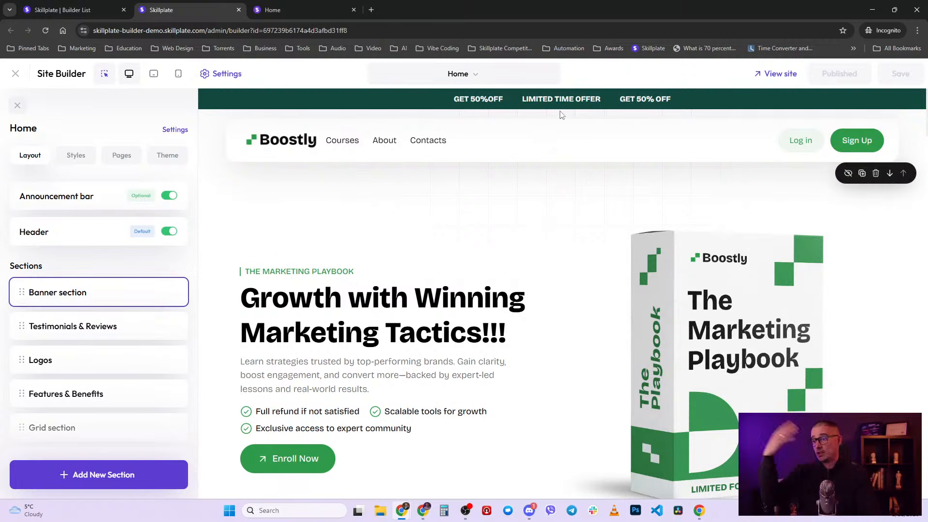
scroll(537, 393, "down", 5)
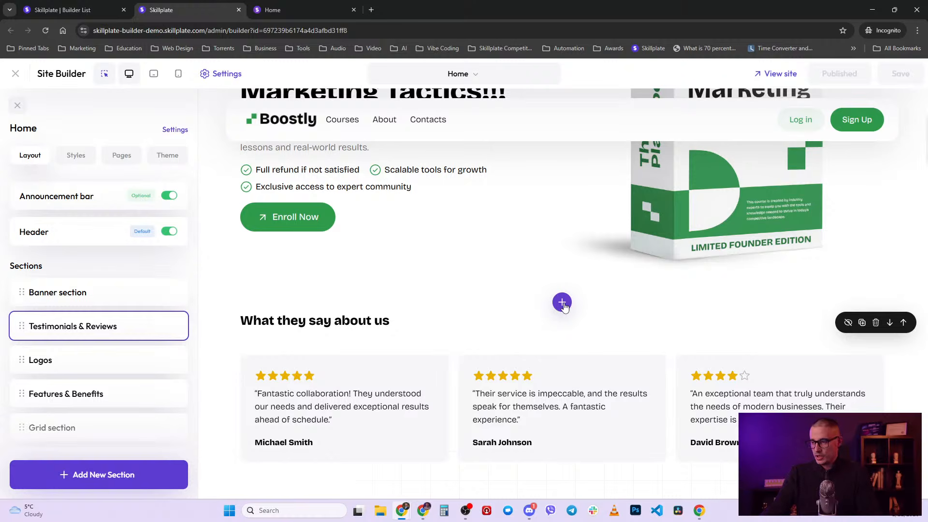
left_click(562, 303)
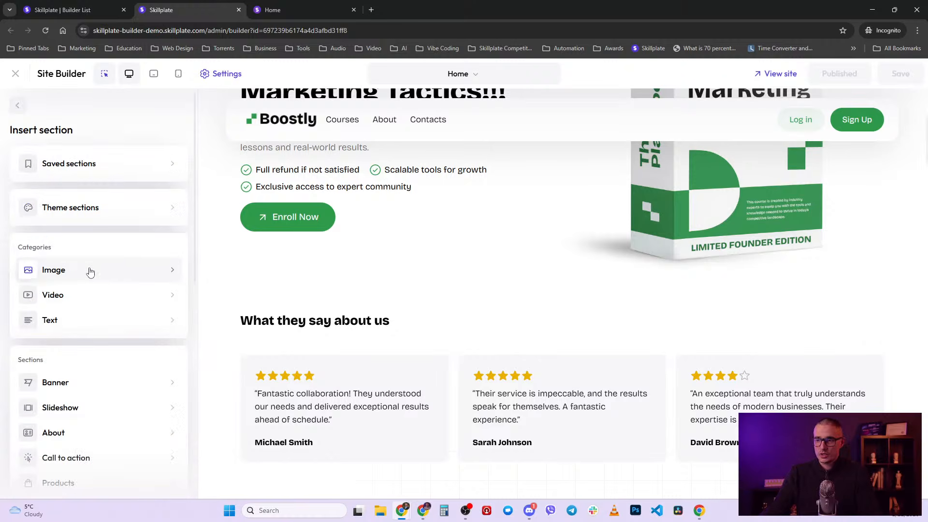
scroll(90, 272, "down", 5)
scroll(154, 281, "up", 3)
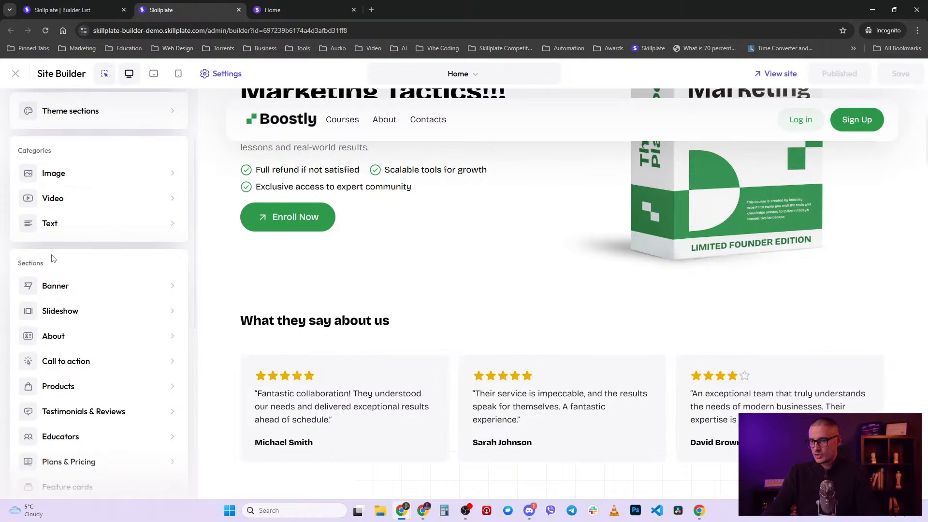
scroll(78, 314, "down", 2)
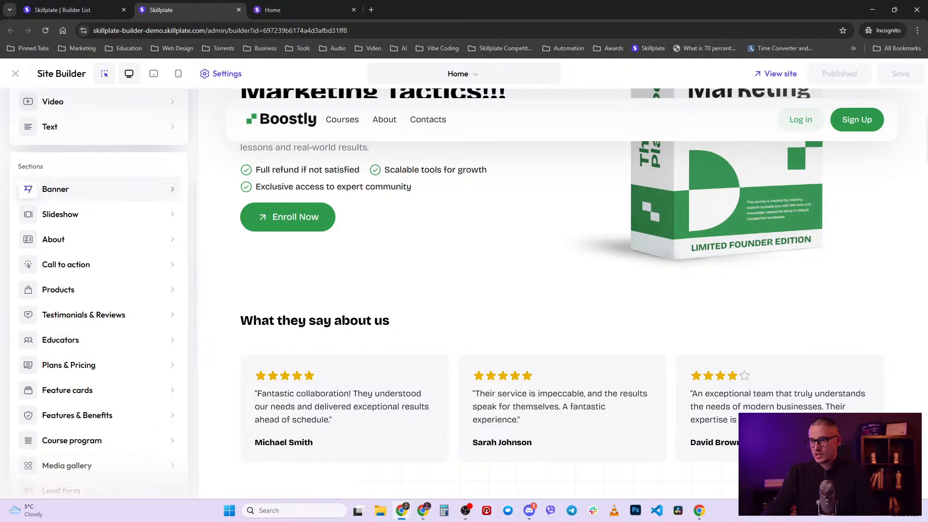
left_click(67, 198)
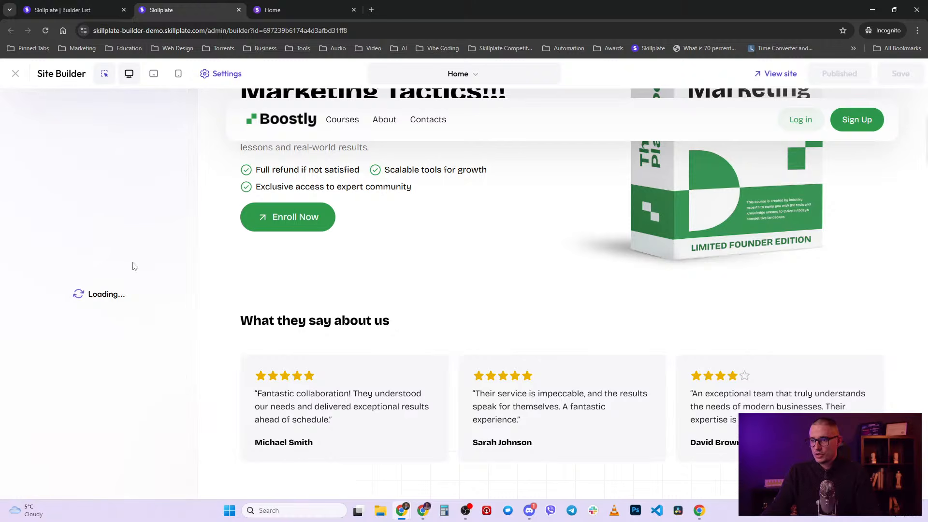
scroll(127, 290, "down", 4)
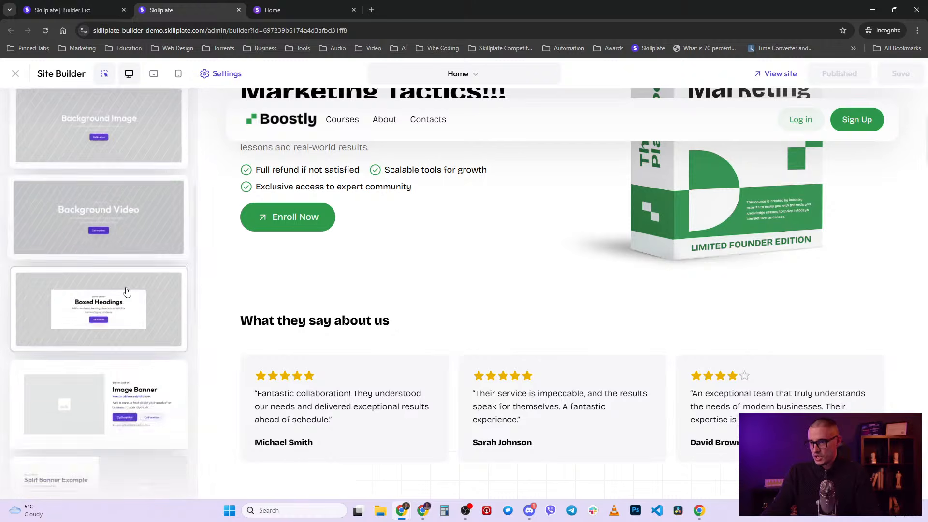
scroll(126, 290, "down", 8)
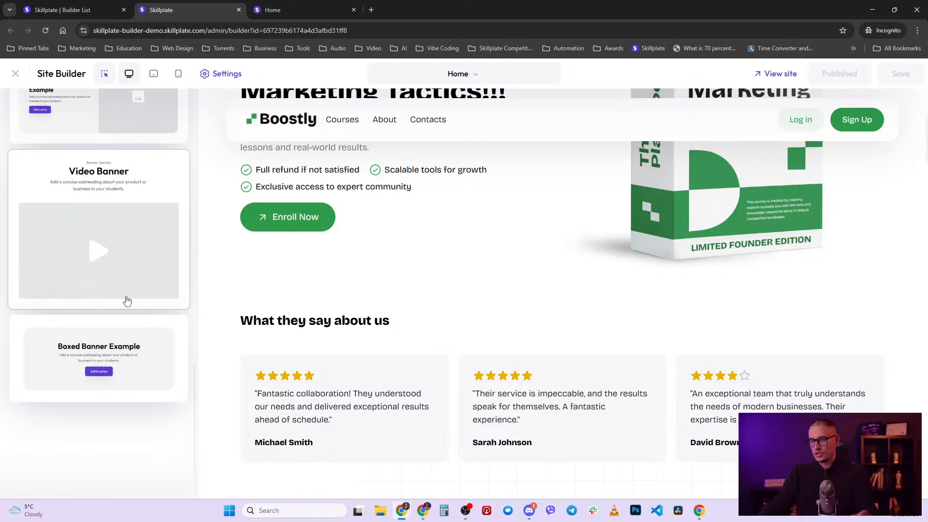
scroll(127, 300, "up", 10)
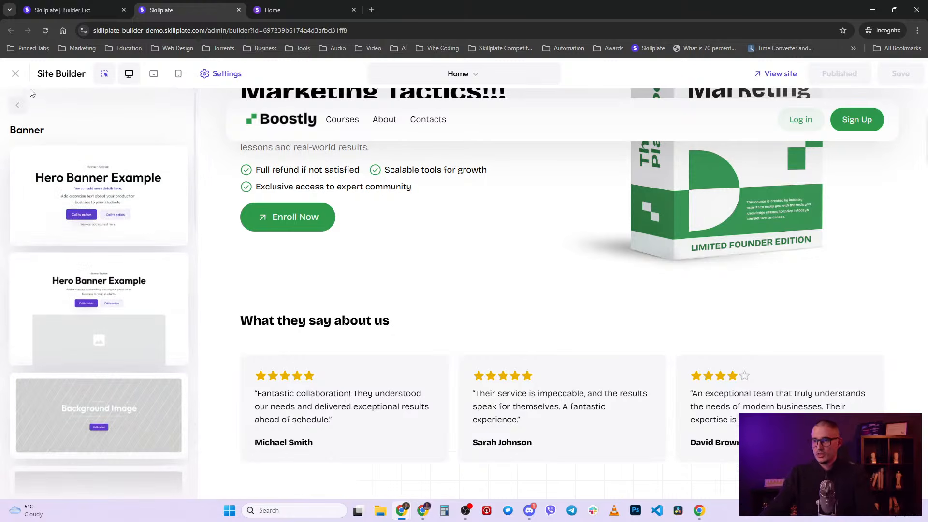
left_click(18, 105)
left_click(17, 105)
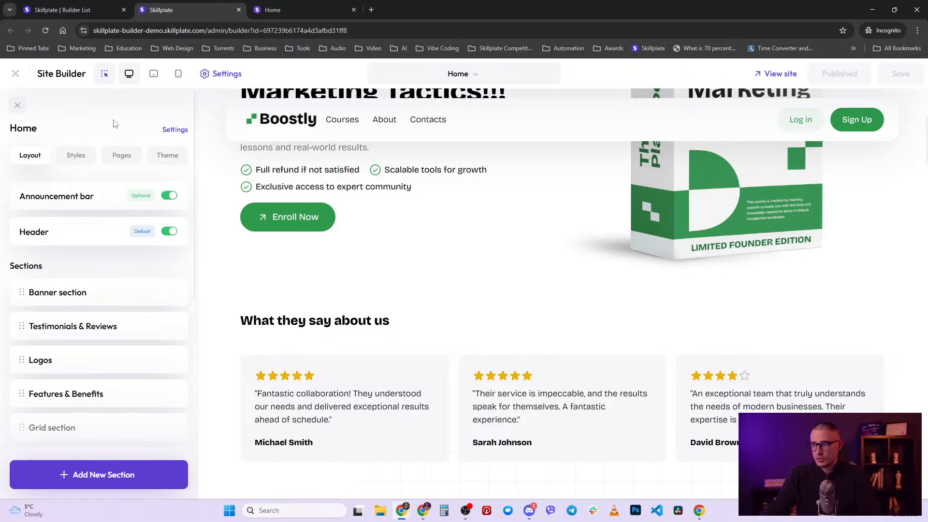
- Visit the About page, return to Home, and list the themes with Boostly active
left_click(122, 155)
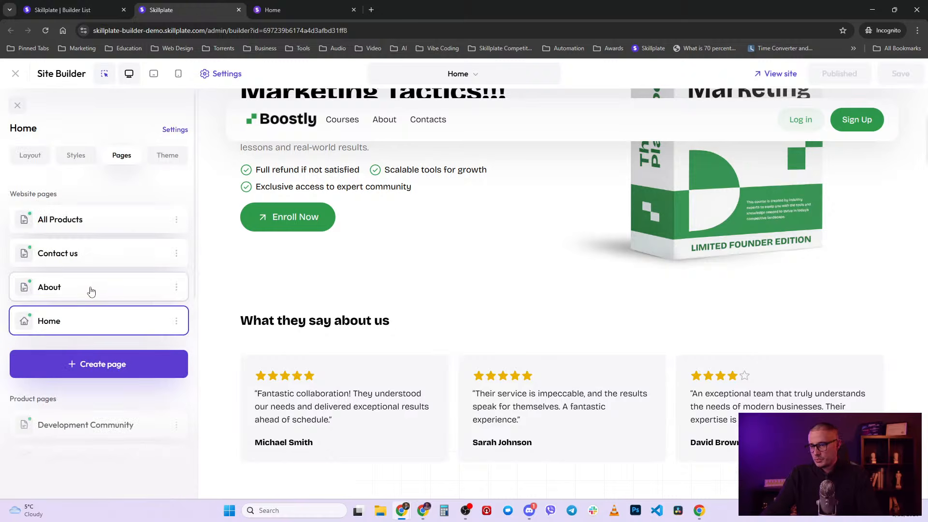
left_click(90, 289)
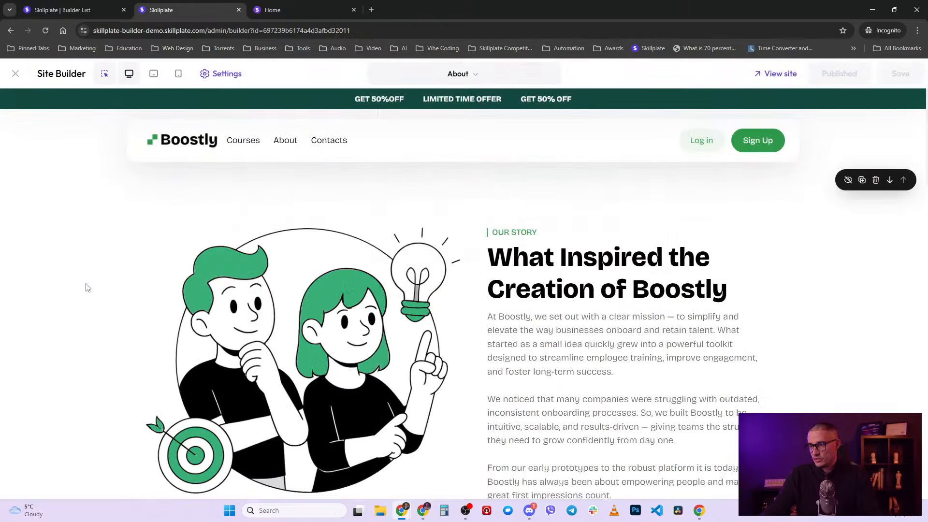
left_click(476, 74)
left_click(216, 74)
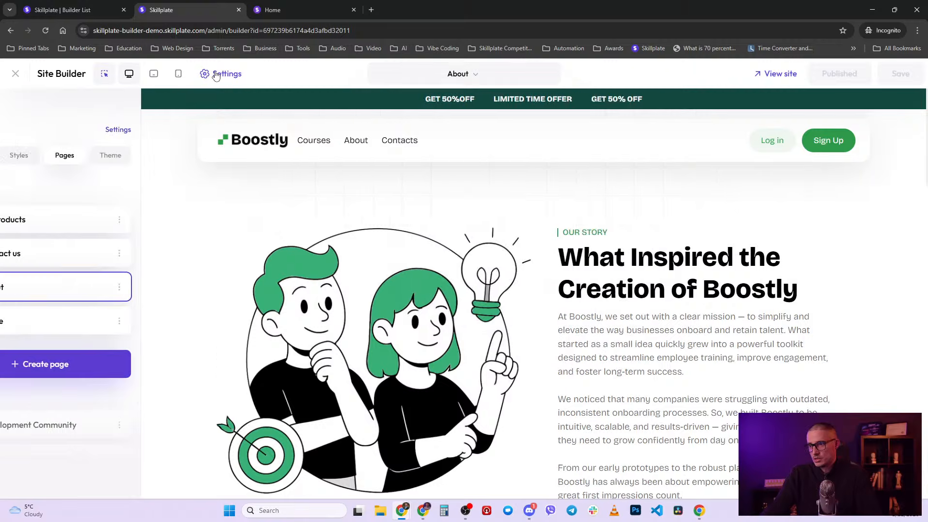
left_click(84, 322)
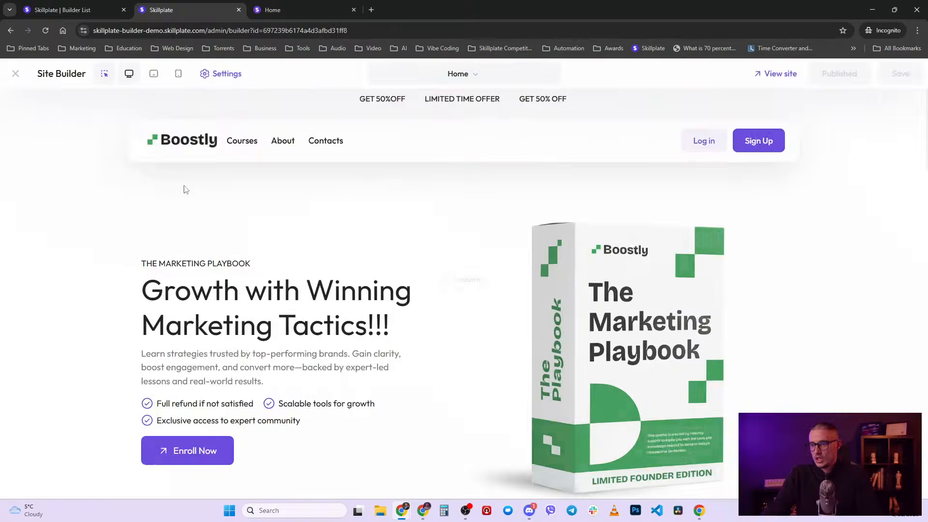
left_click(216, 74)
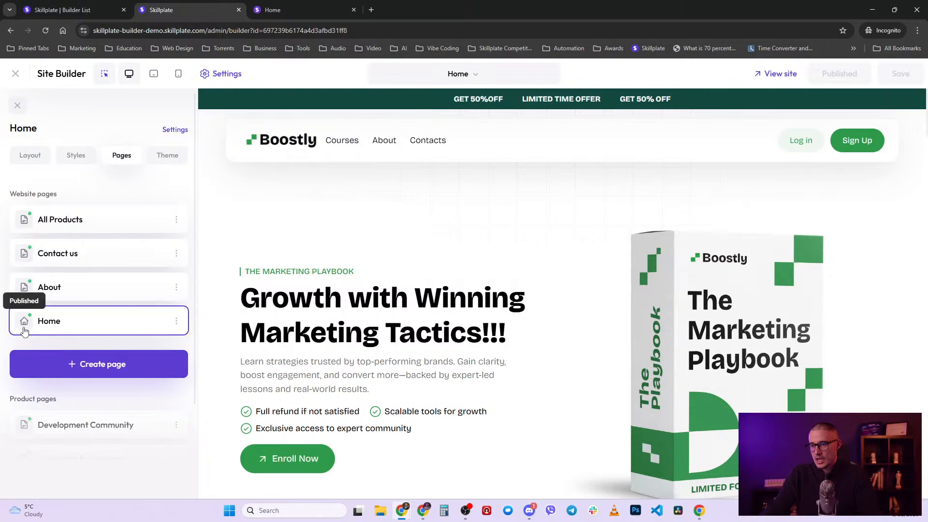
left_click(168, 156)
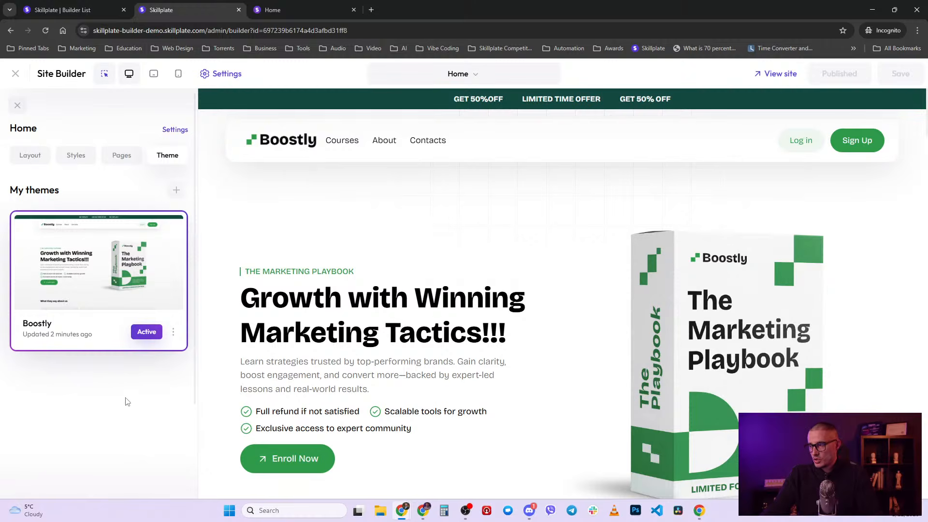
- Check the Boostly theme's options without changing anything, then show the Styles settings
left_click(173, 332)
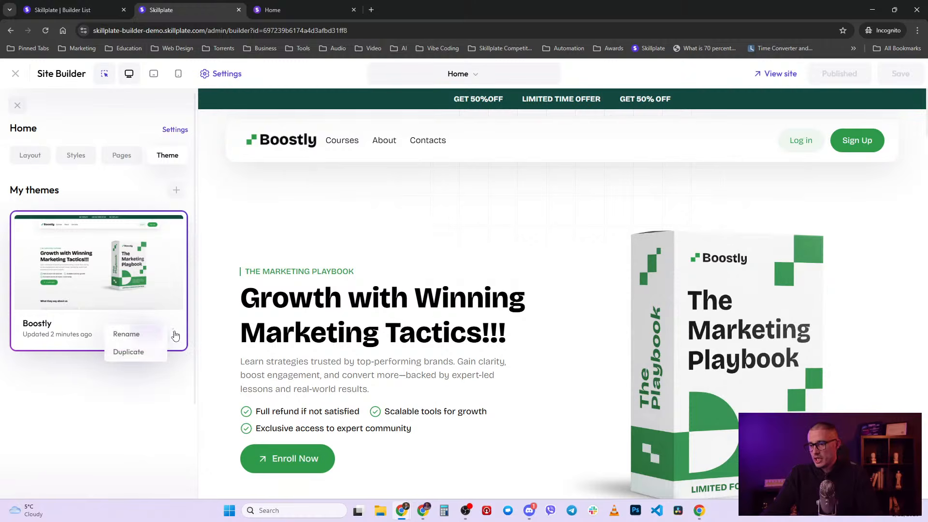
left_click(132, 427)
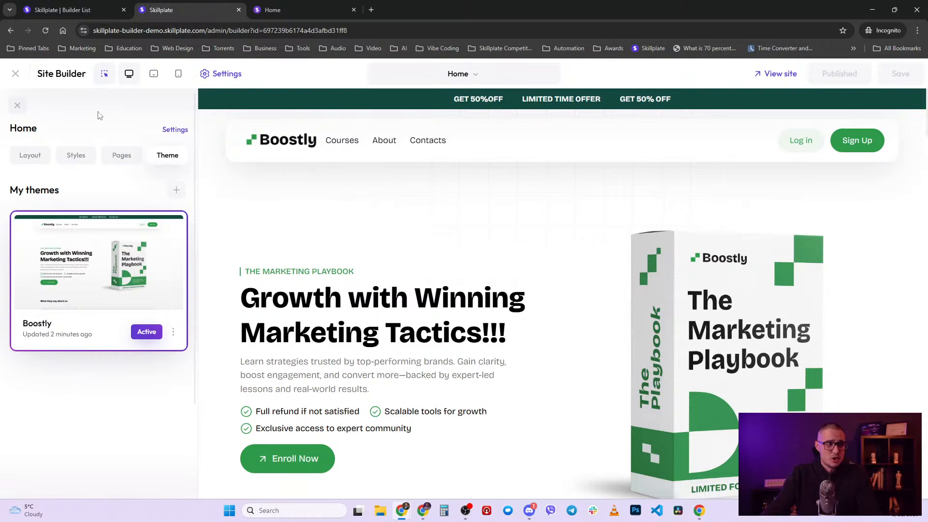
left_click(77, 157)
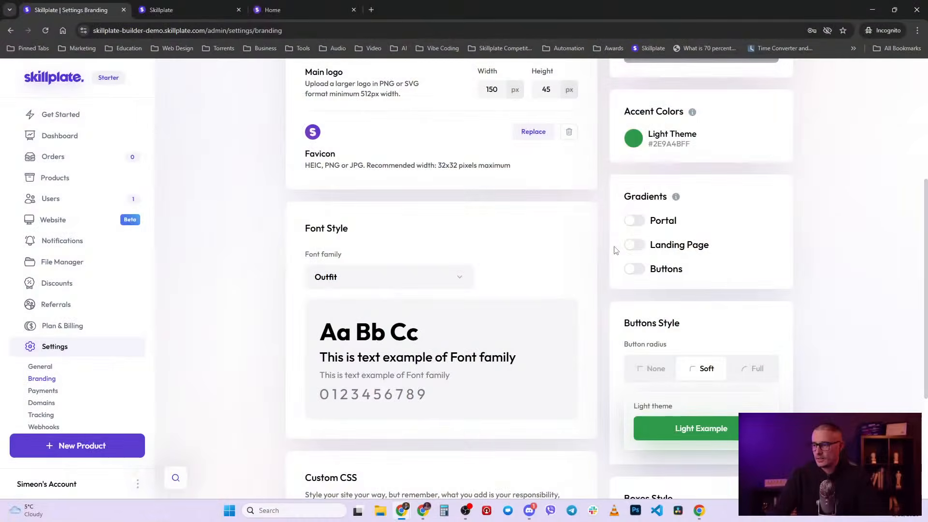
- Scroll to the top of the Branding settings with logos, favicon and Light Theme default
scroll(615, 248, "up", 5)
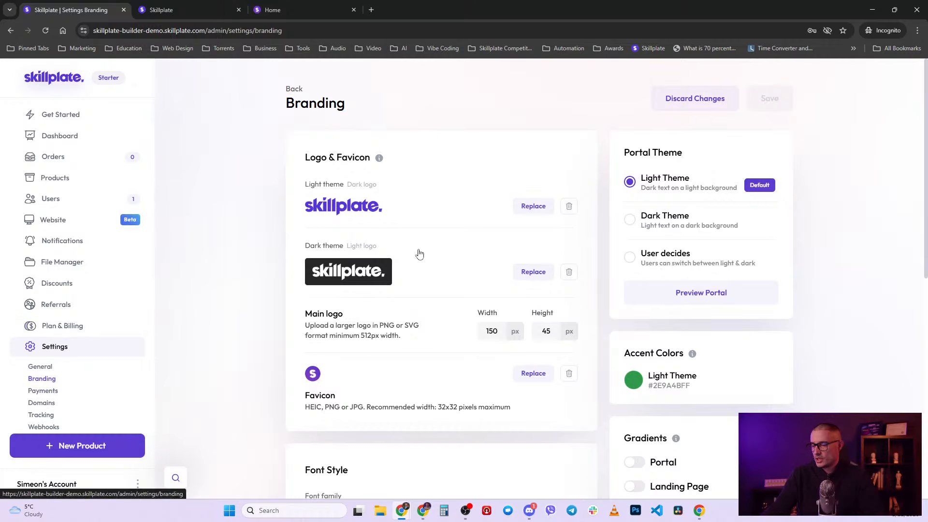
scroll(483, 193, "down", 2)
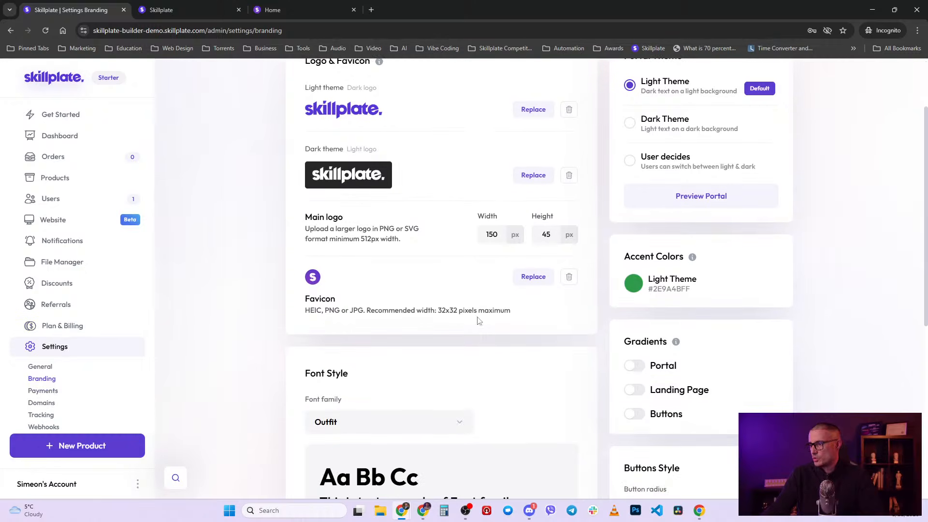
scroll(479, 322, "down", 4)
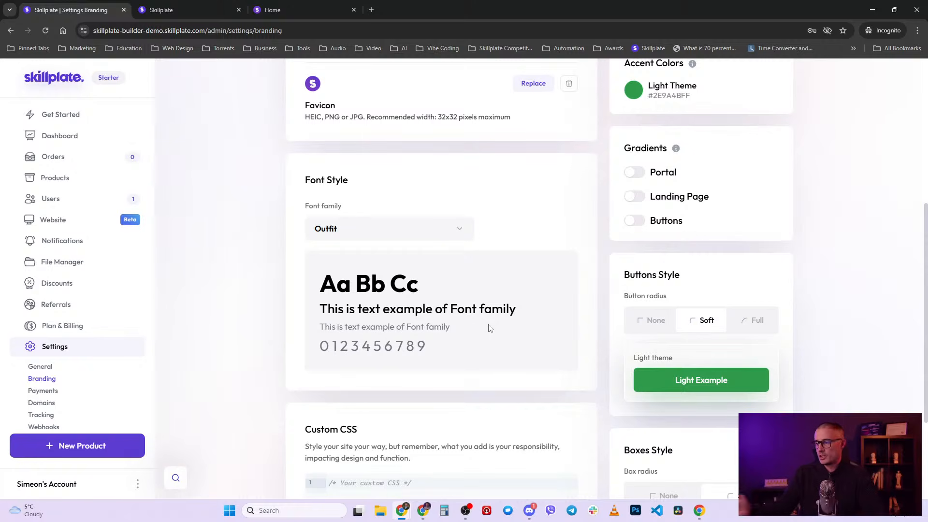
scroll(283, 366, "down", 3)
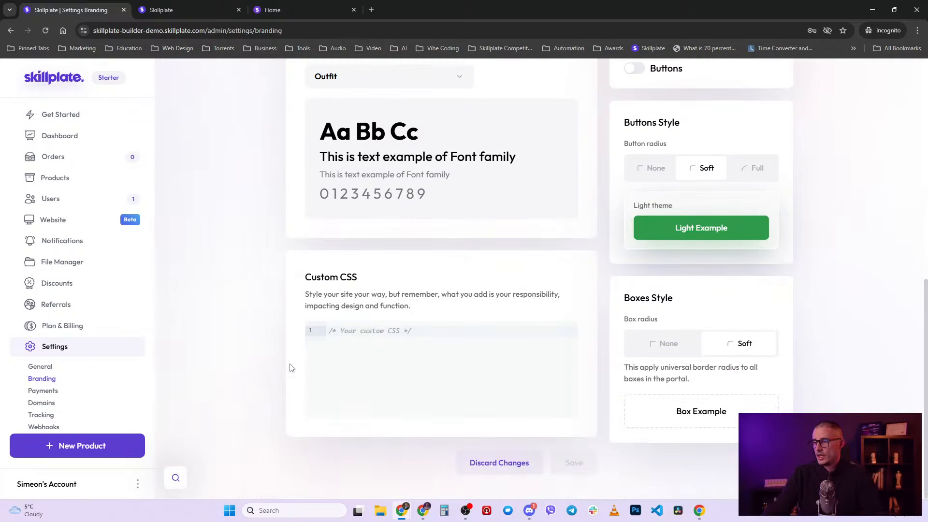
scroll(584, 404, "up", 7)
scroll(584, 405, "up", 1)
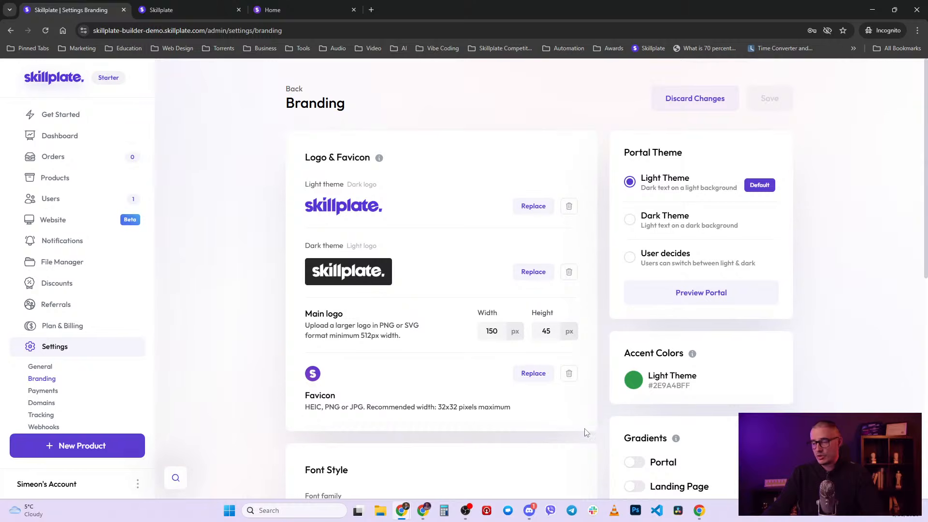
scroll(585, 431, "down", 2)
scroll(589, 435, "up", 2)
- Expand the Colors section in Styles and browse the preset palette swatches
left_click(194, 10)
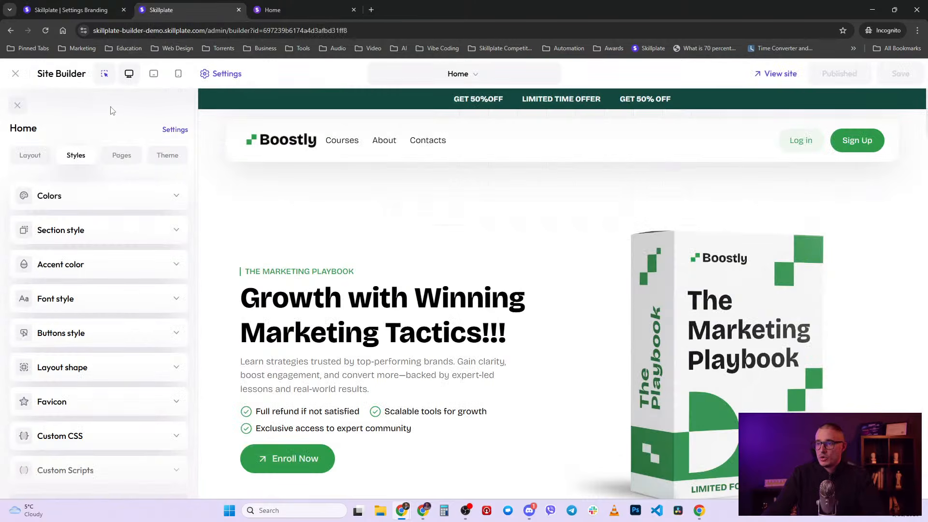
scroll(116, 248, "down", 1)
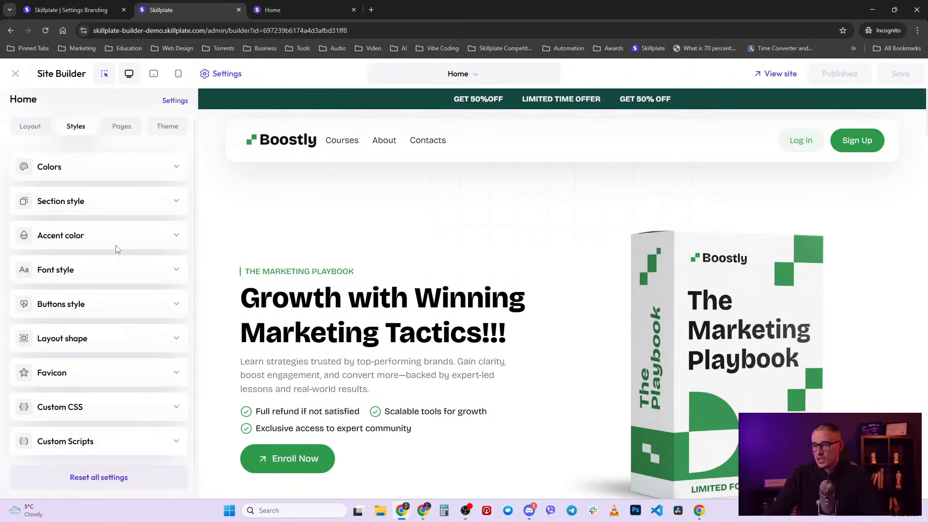
left_click(118, 172)
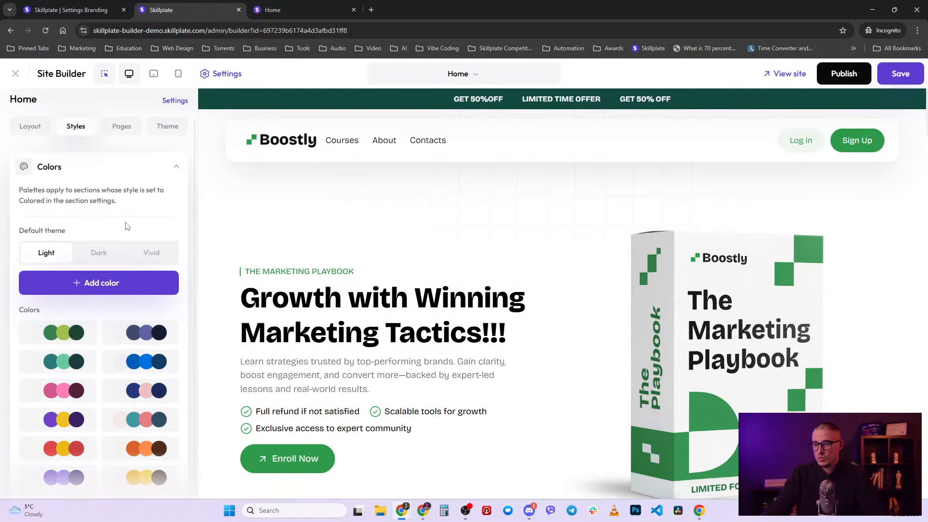
scroll(127, 226, "down", 4)
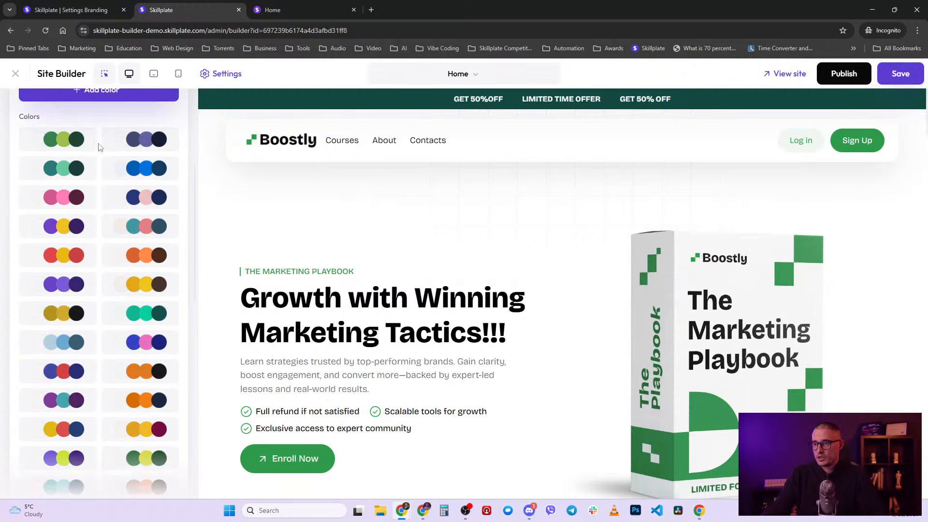
scroll(100, 148, "down", 3)
scroll(99, 149, "up", 5)
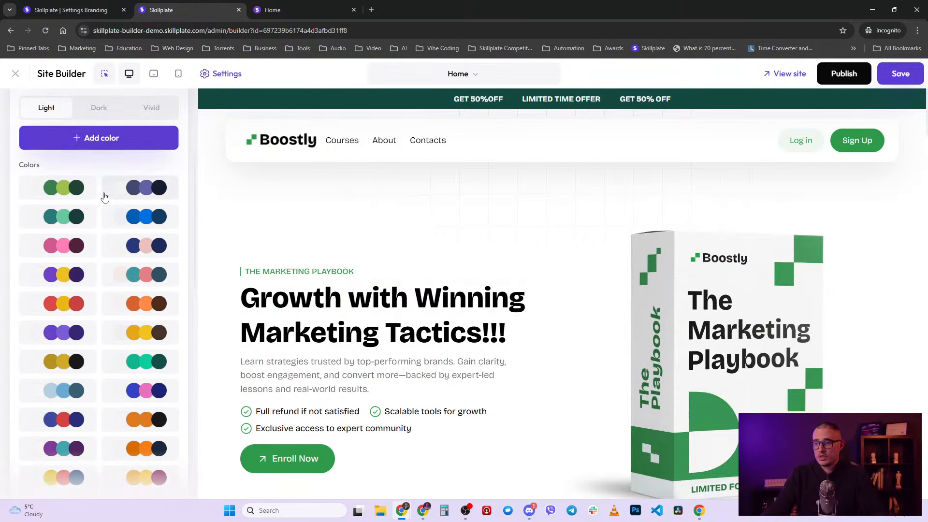
scroll(99, 205, "down", 4)
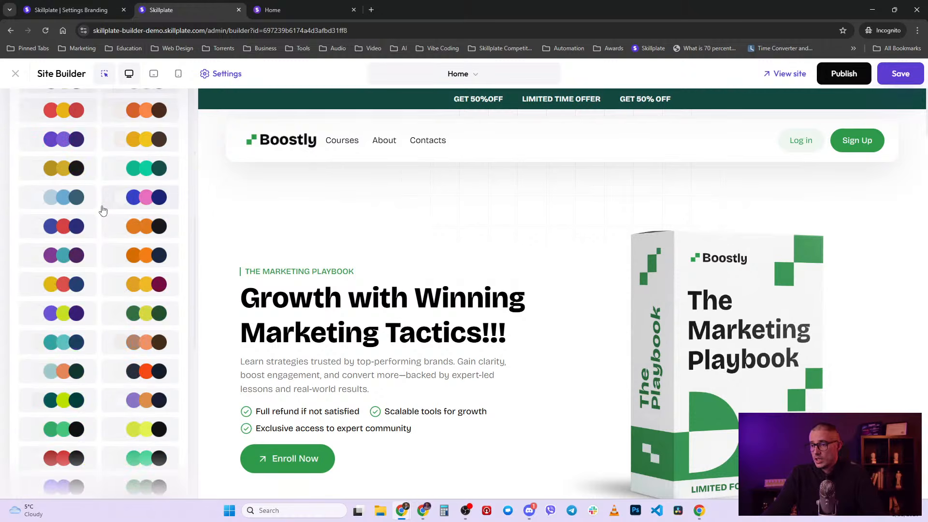
scroll(103, 210, "up", 5)
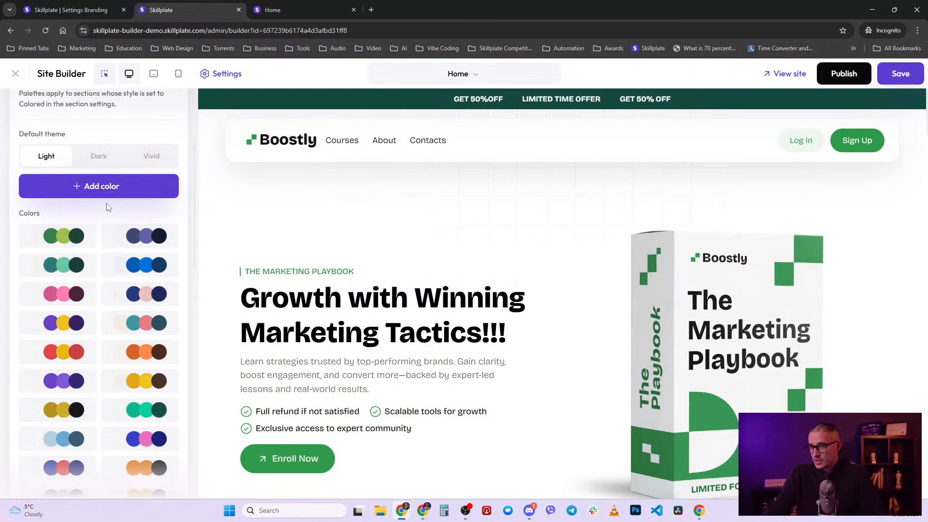
scroll(104, 215, "down", 7)
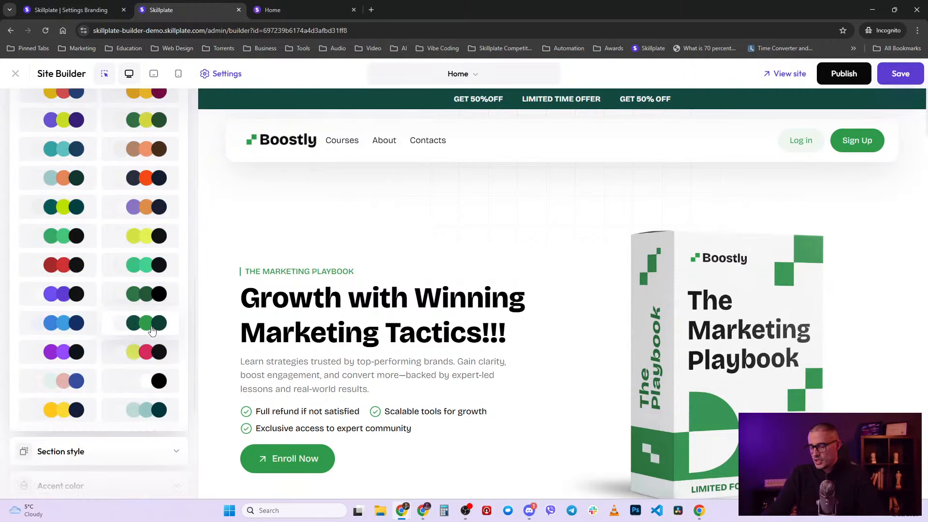
scroll(134, 328, "up", 7)
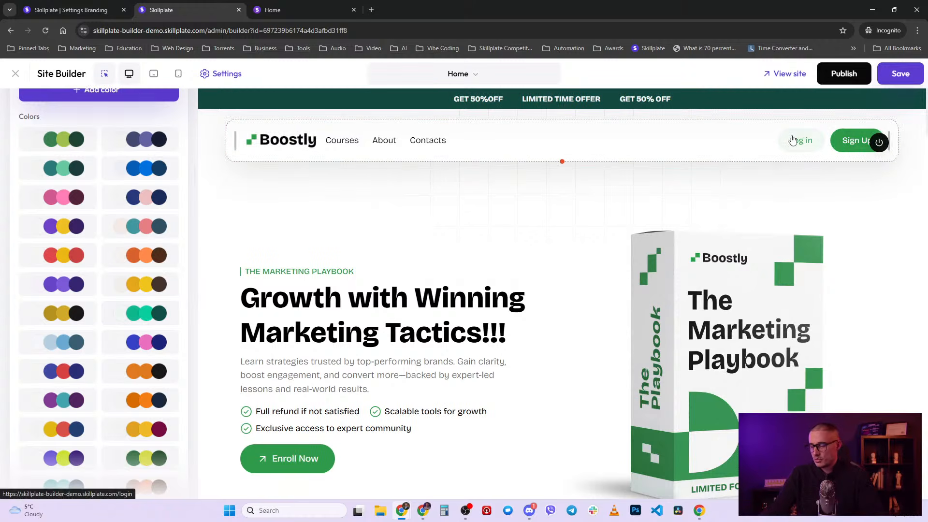
scroll(450, 288, "down", 10)
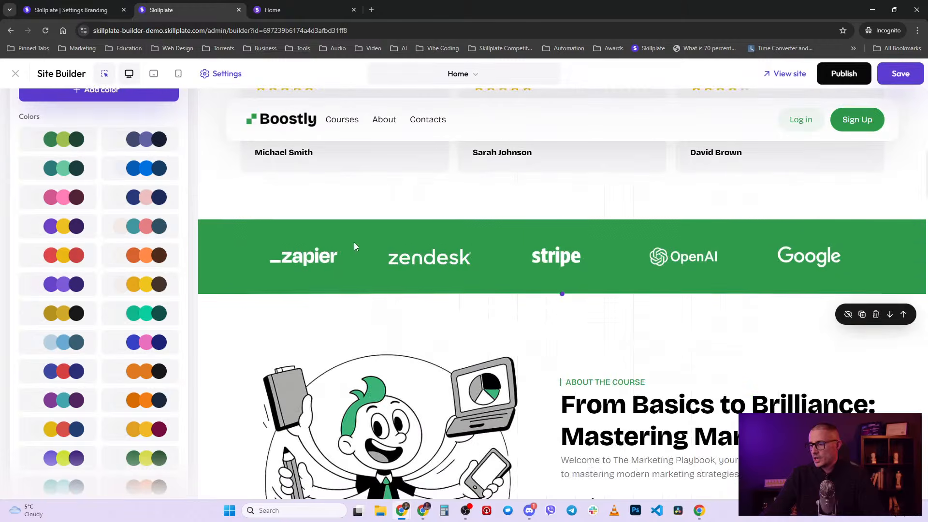
scroll(464, 239, "down", 3)
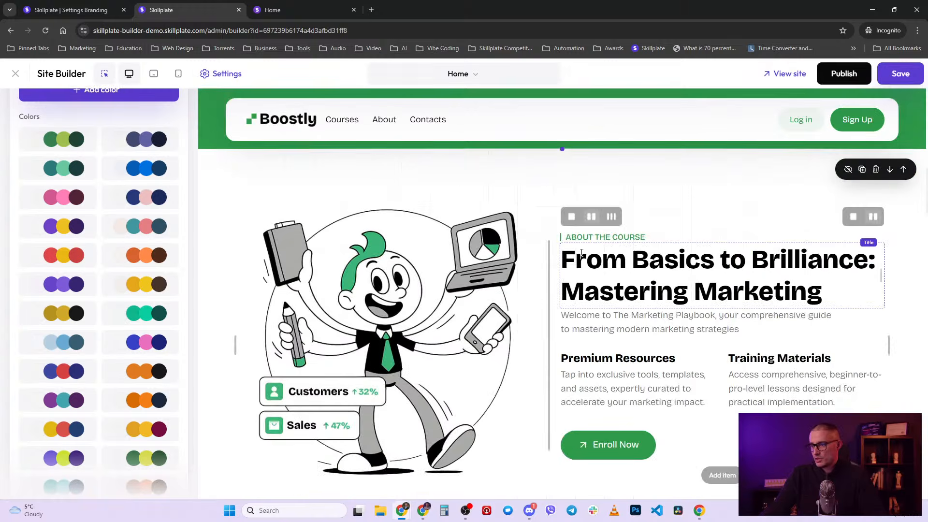
scroll(576, 267, "up", 7)
scroll(576, 267, "up", 7)
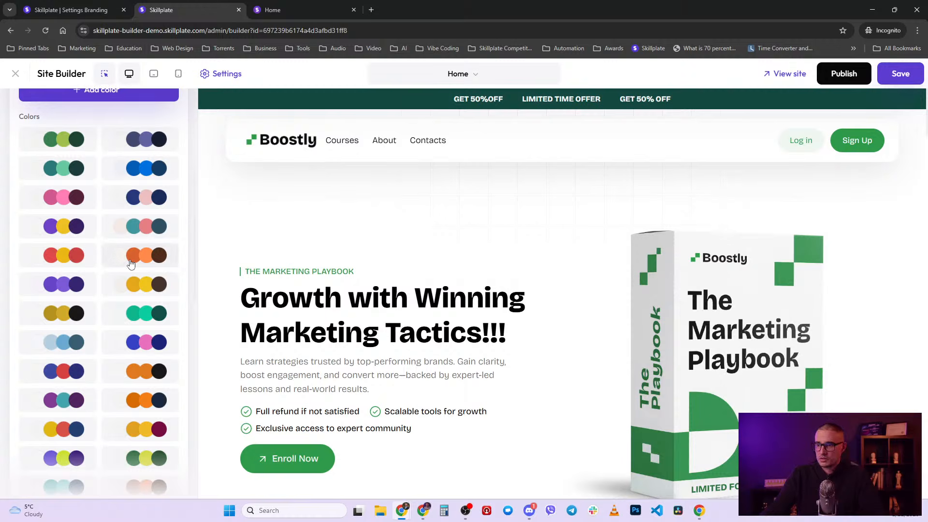
- Preview the orange palette and then another palette on the homepage
left_click(149, 260)
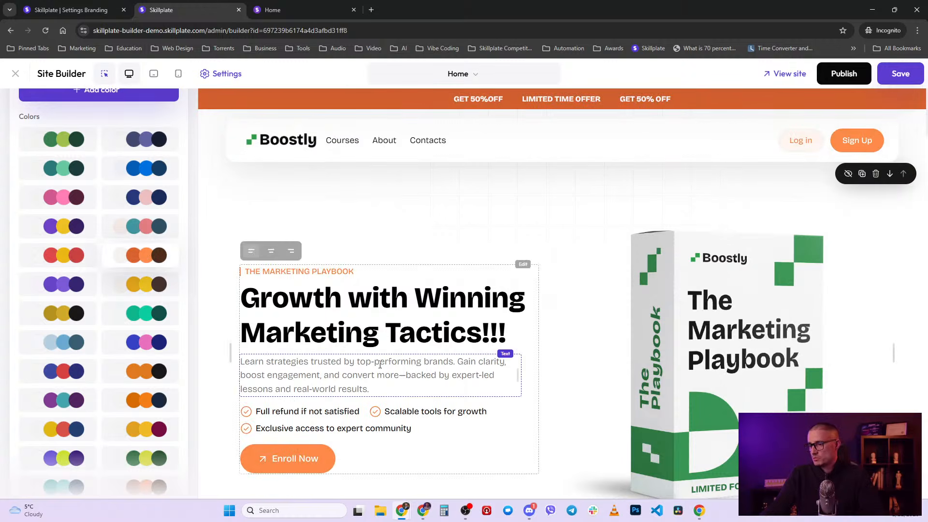
scroll(256, 347, "down", 2)
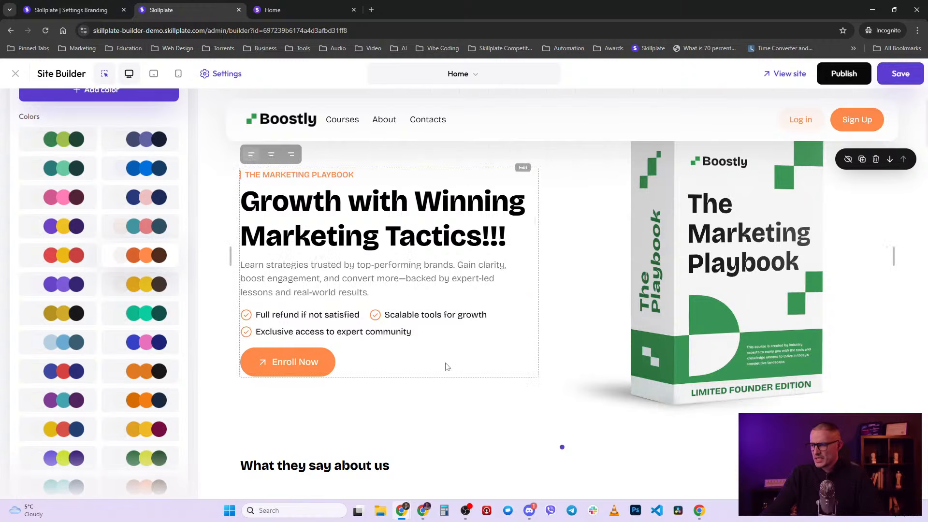
scroll(445, 366, "down", 10)
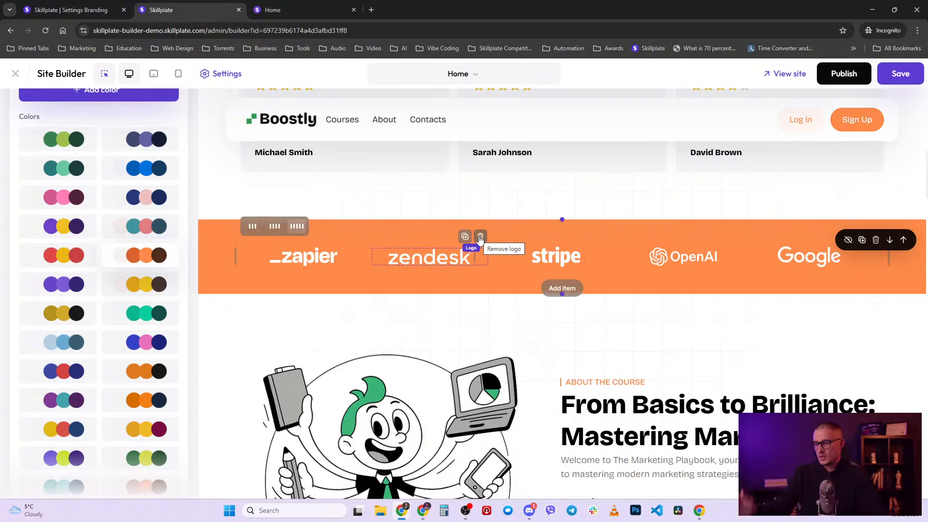
scroll(516, 337, "down", 5)
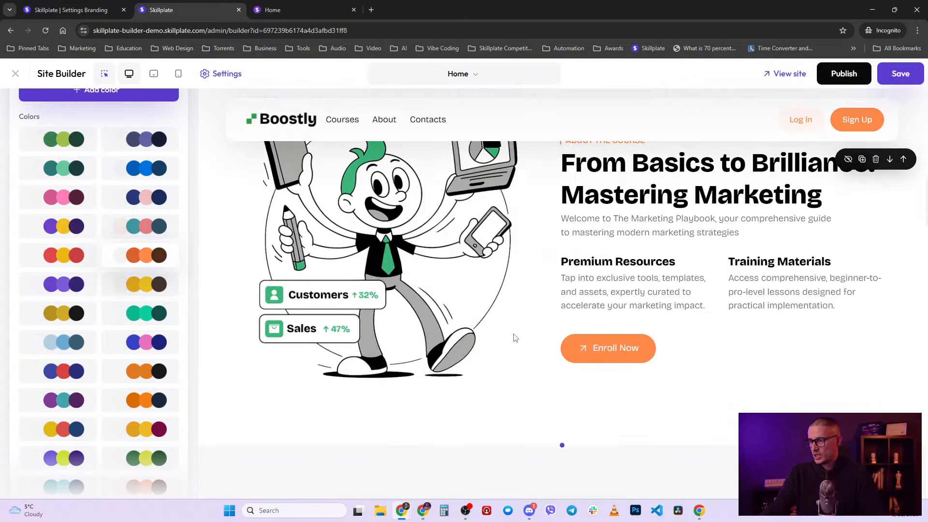
scroll(515, 337, "down", 9)
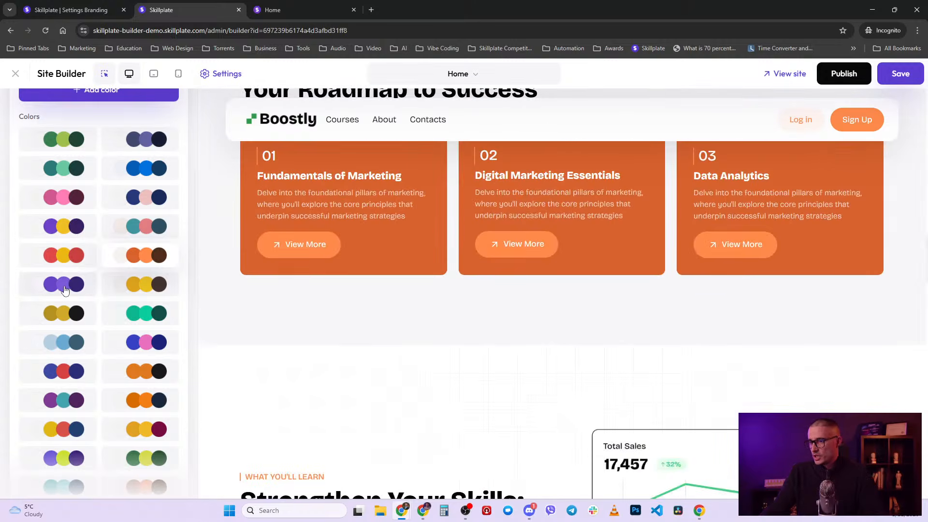
left_click(64, 288)
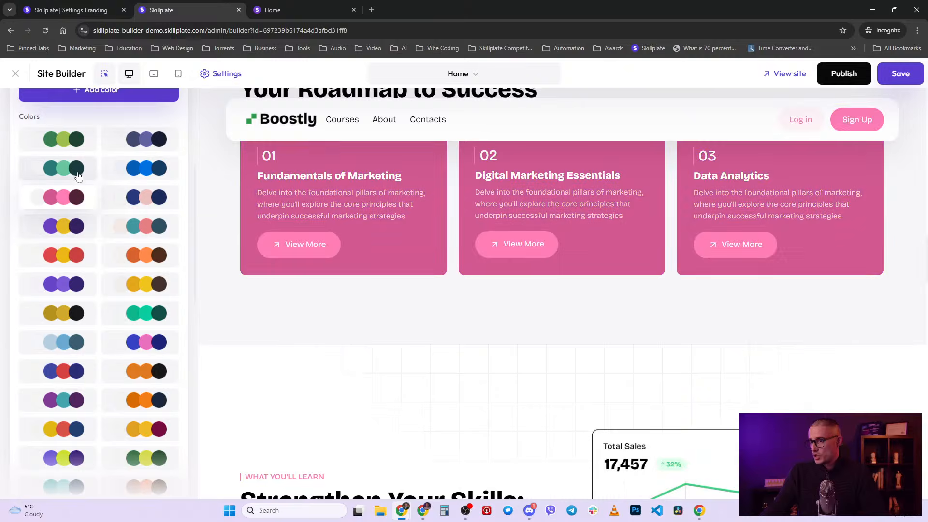
scroll(169, 321, "up", 4)
scroll(361, 240, "up", 3)
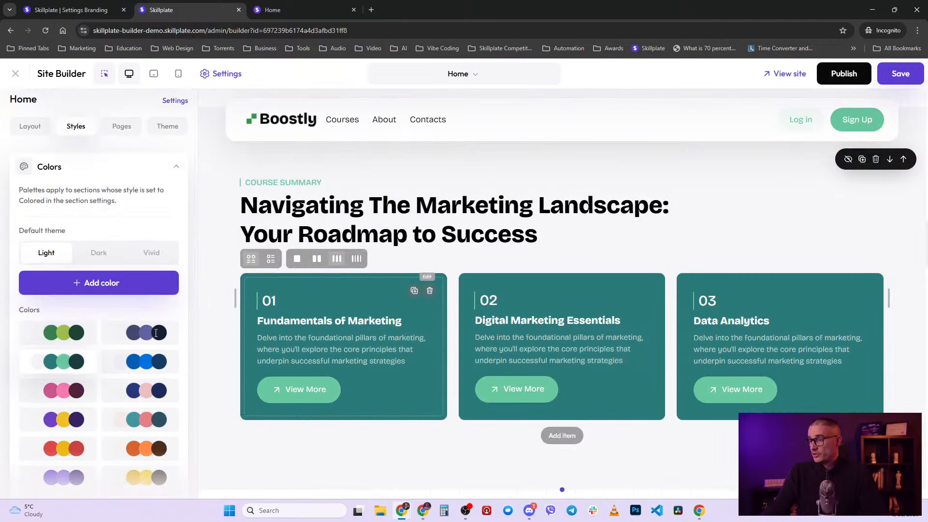
scroll(123, 408, "down", 5)
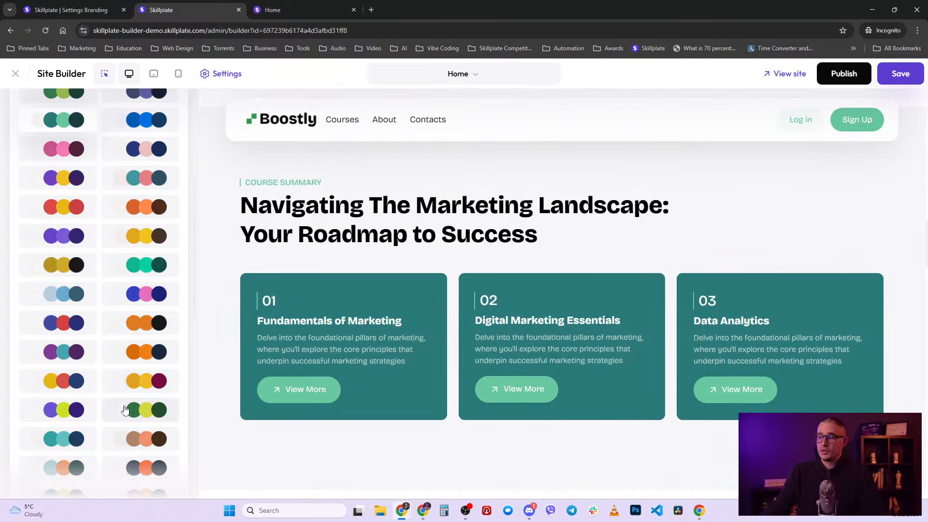
scroll(124, 407, "down", 2)
scroll(131, 406, "down", 5)
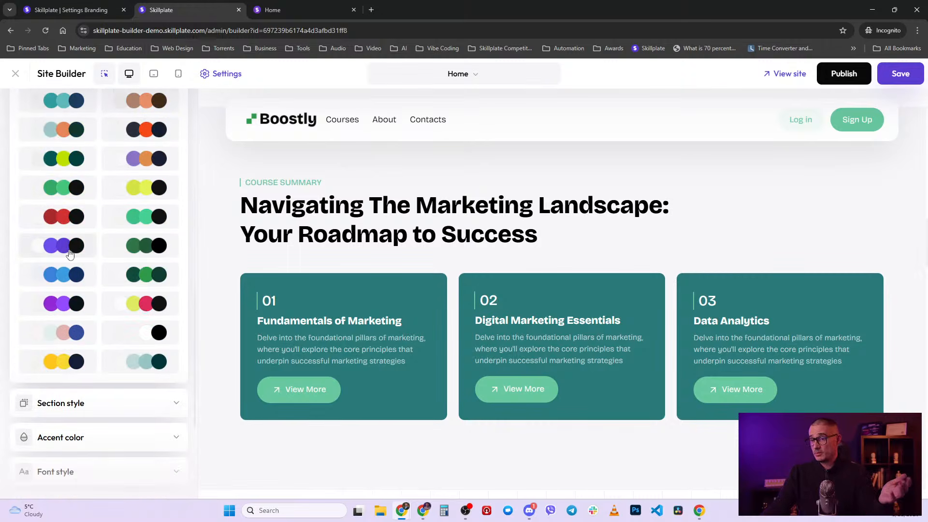
- Try the grey-pink-blue and dark orange-button palettes, then settle on dark green
left_click(68, 334)
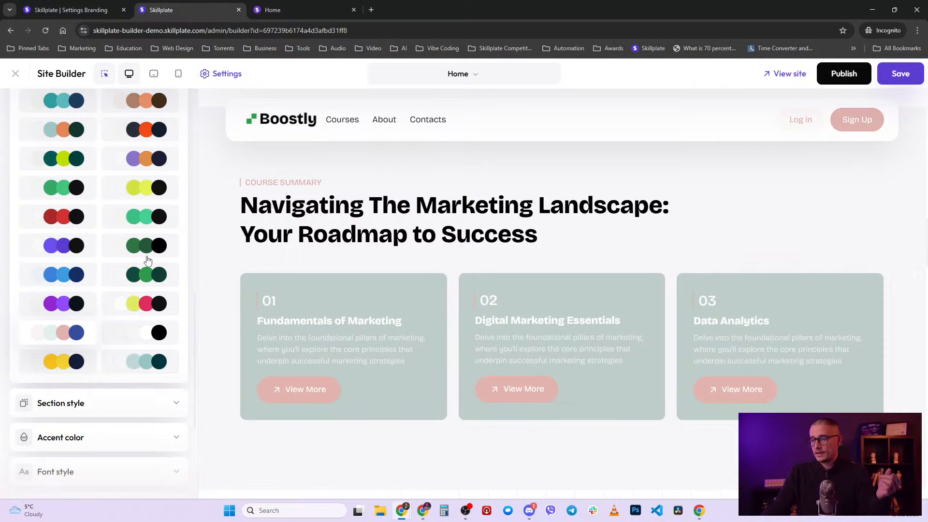
left_click(155, 128)
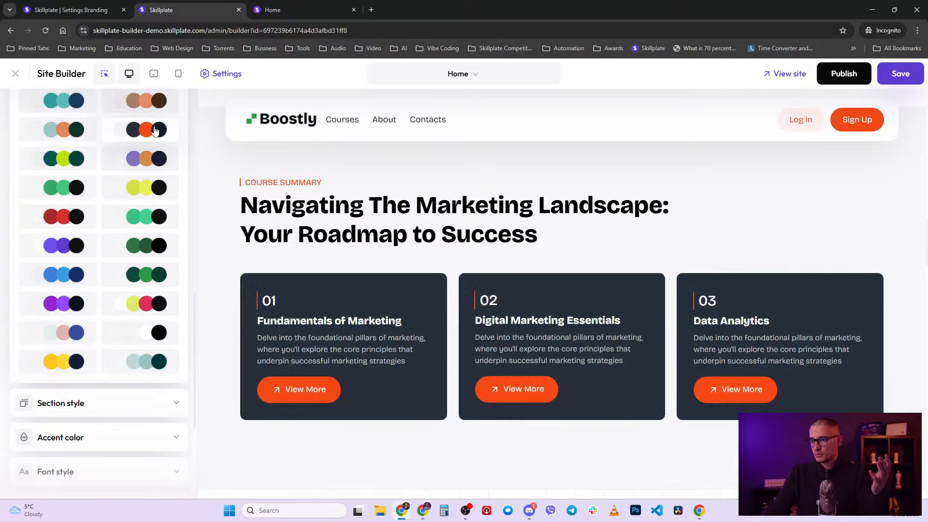
scroll(110, 357, "up", 10)
scroll(120, 326, "down", 8)
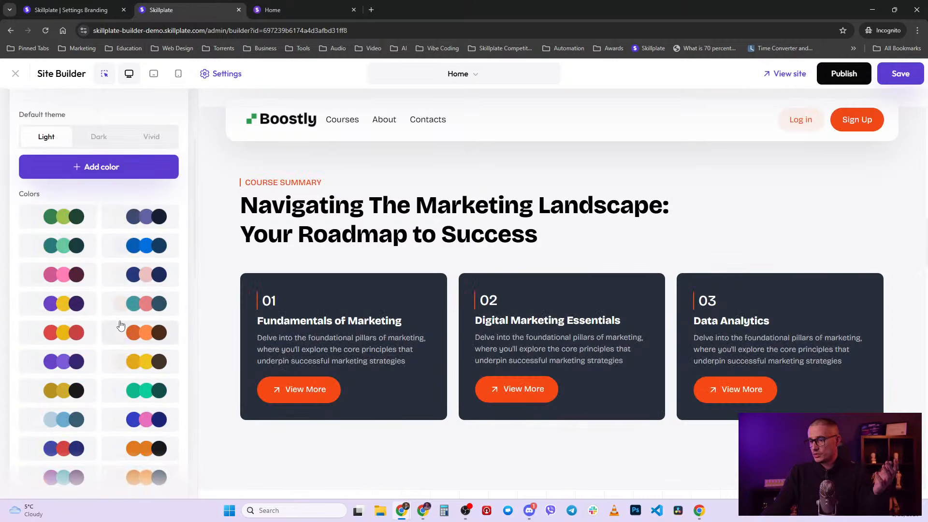
left_click(155, 400)
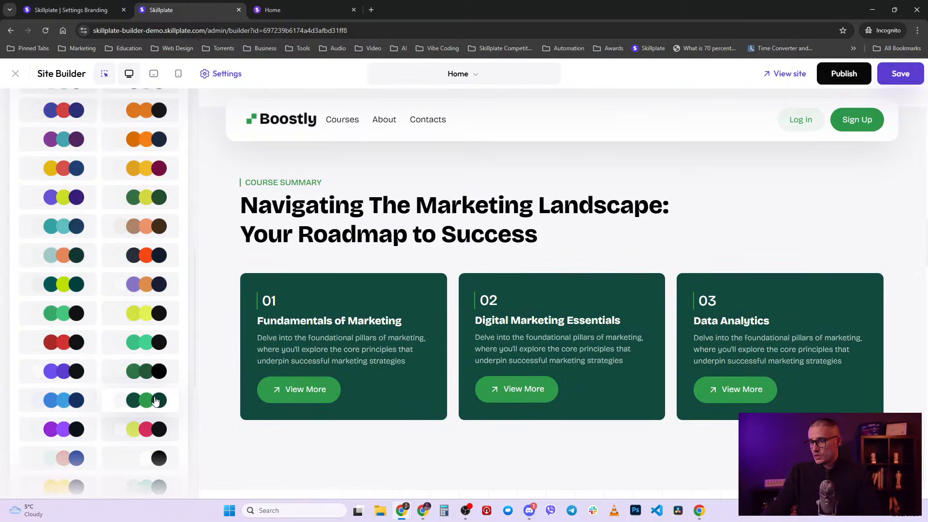
scroll(150, 401, "up", 8)
scroll(100, 325, "up", 3)
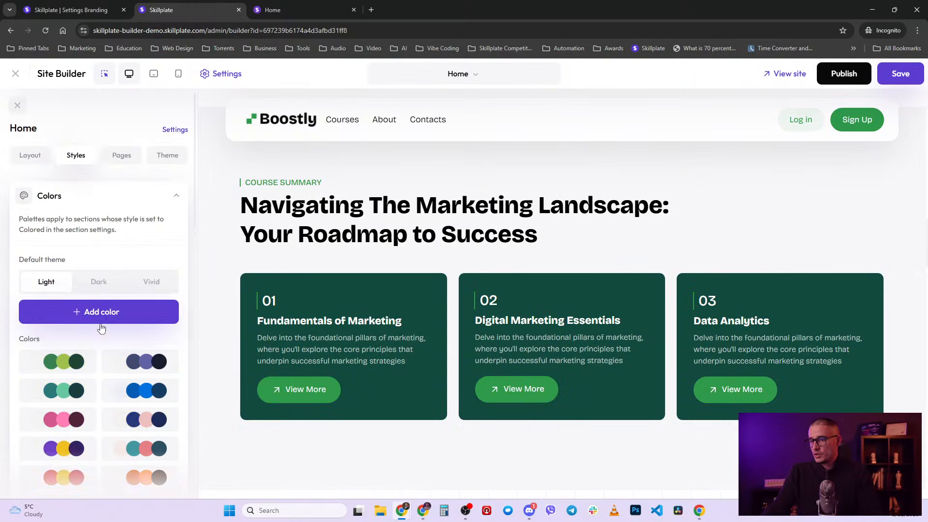
scroll(155, 229, "down", 4)
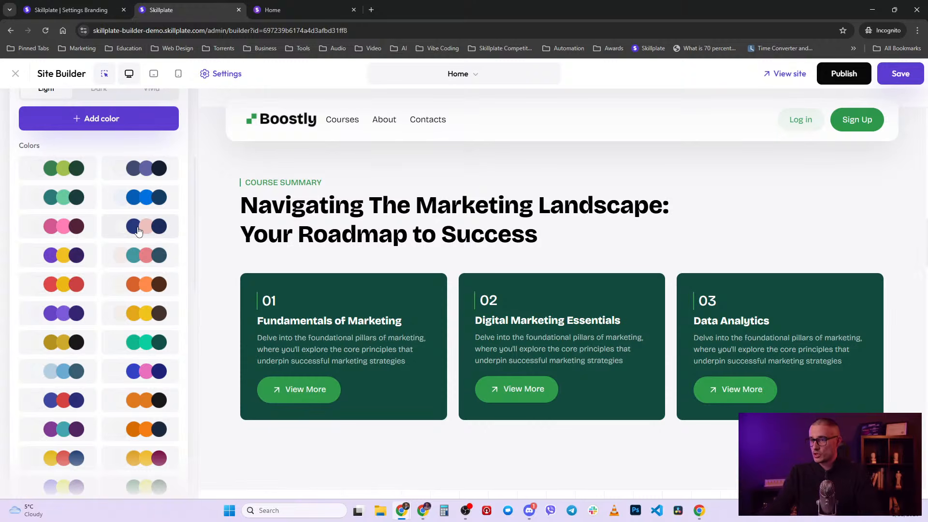
- Apply the teal-and-pink palette (#4297A0, #E57F84) and start a custom colour palette
left_click(146, 264)
scroll(140, 267, "up", 3)
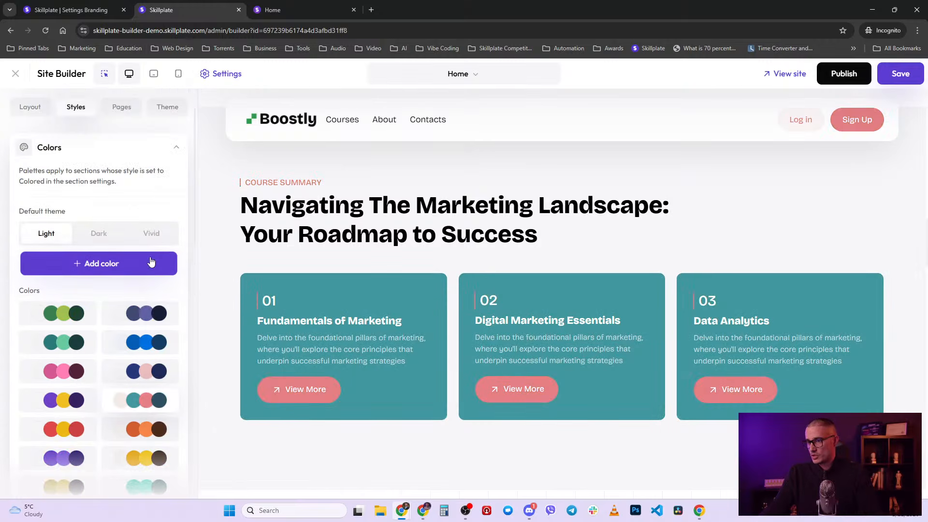
left_click(113, 269)
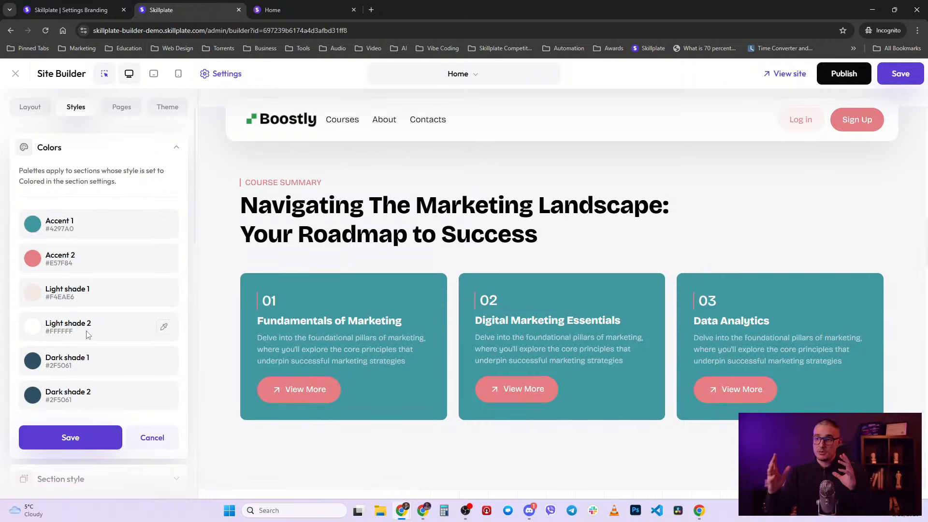
- Scroll through the homepage to check the teal and pink colours on each section
scroll(93, 344, "down", 3)
scroll(72, 270, "up", 4)
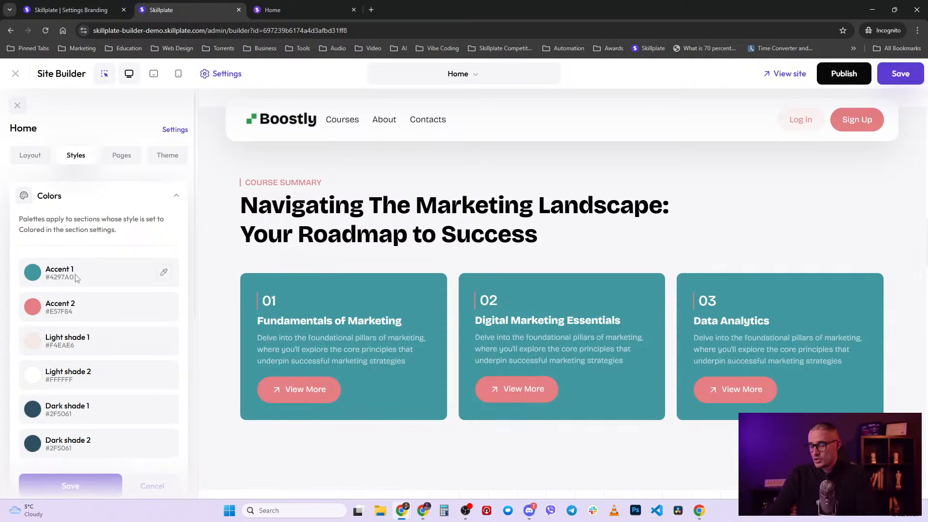
scroll(76, 278, "down", 1)
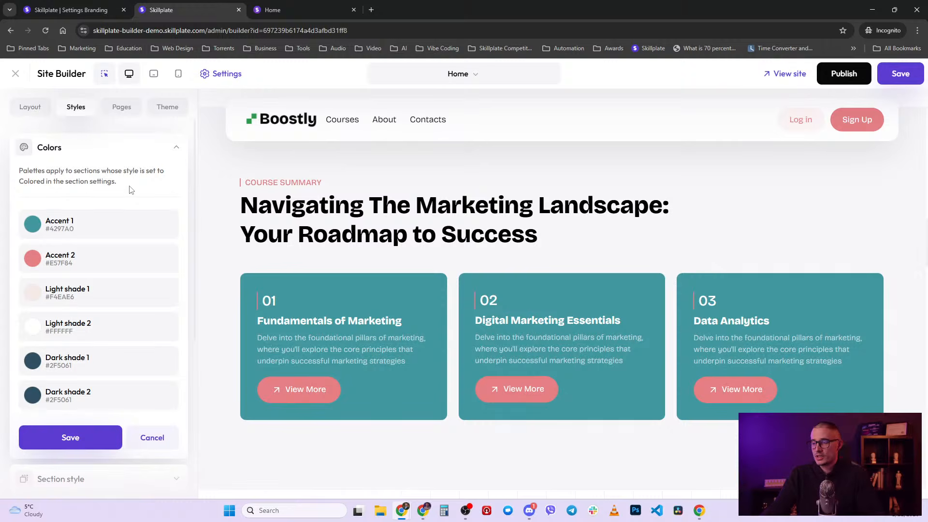
scroll(129, 190, "down", 1)
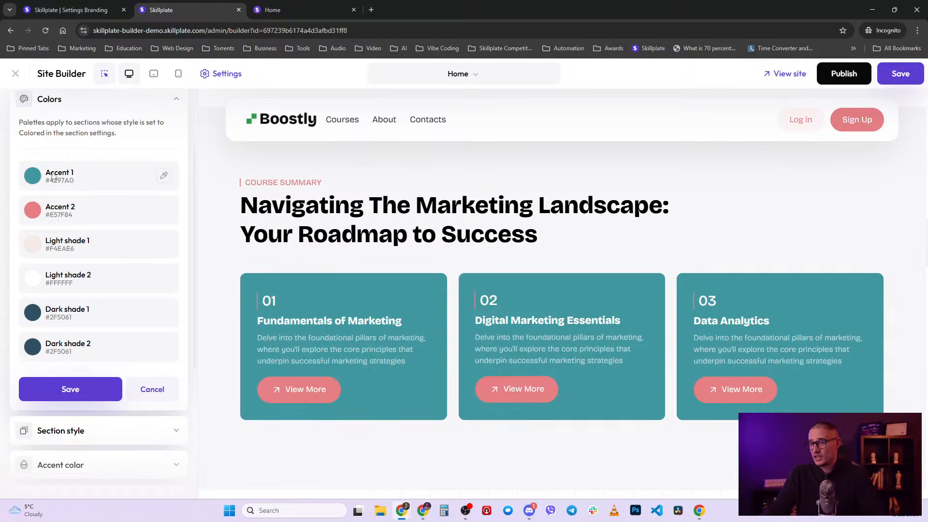
scroll(50, 175, "up", 1)
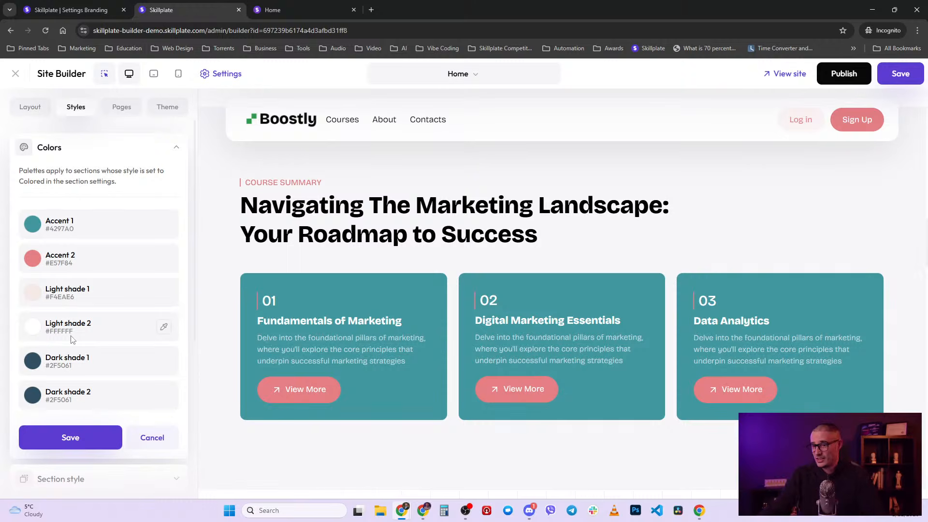
scroll(242, 335, "down", 4)
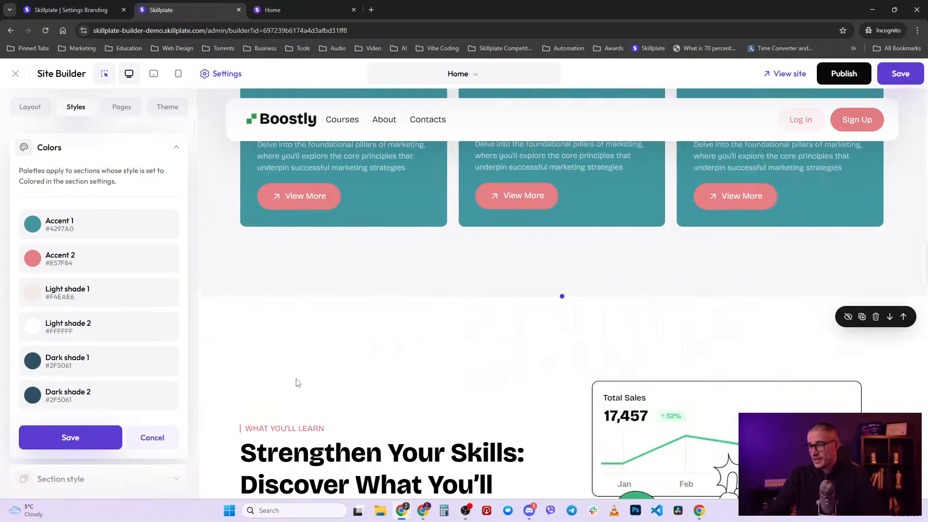
scroll(379, 387, "down", 14)
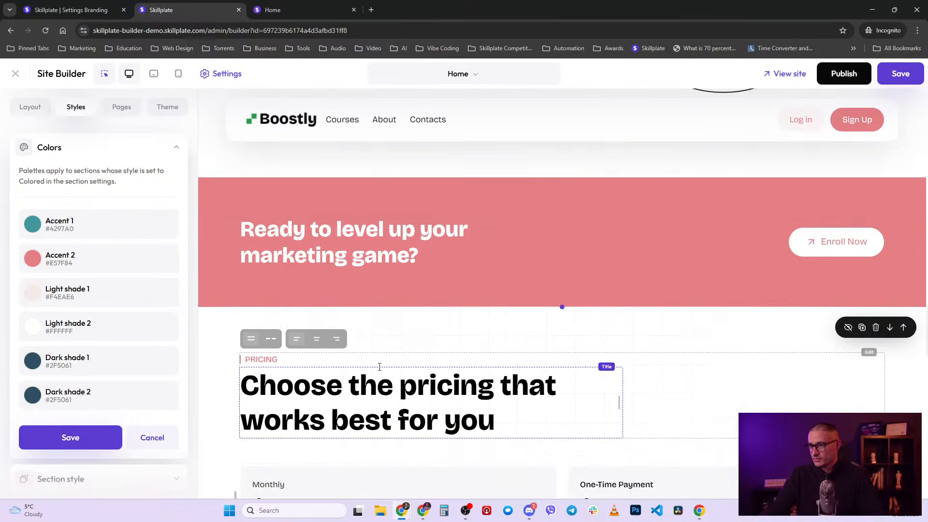
scroll(559, 286, "up", 2)
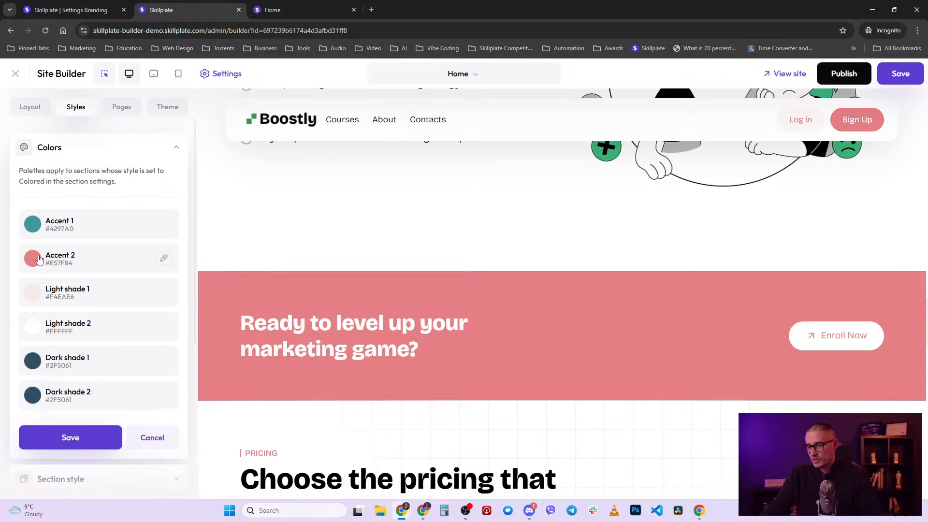
scroll(38, 260, "down", 1)
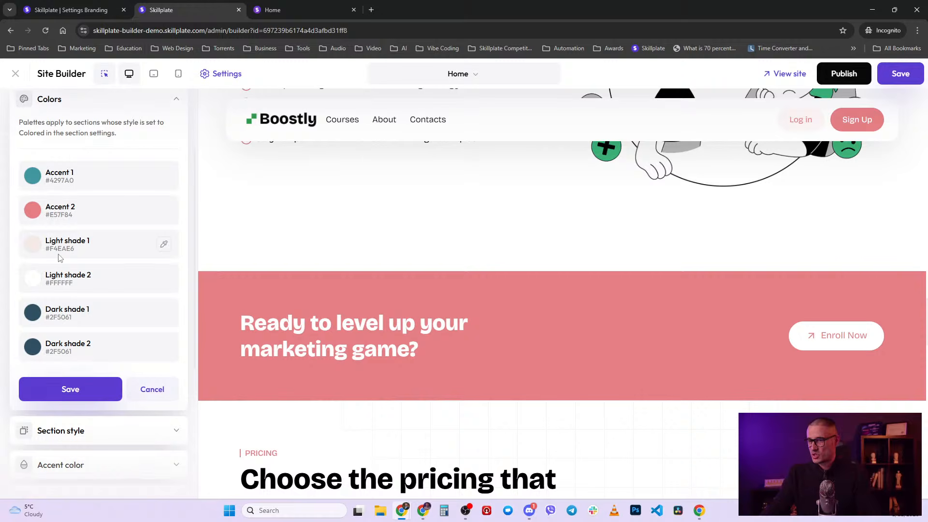
scroll(108, 331, "up", 2)
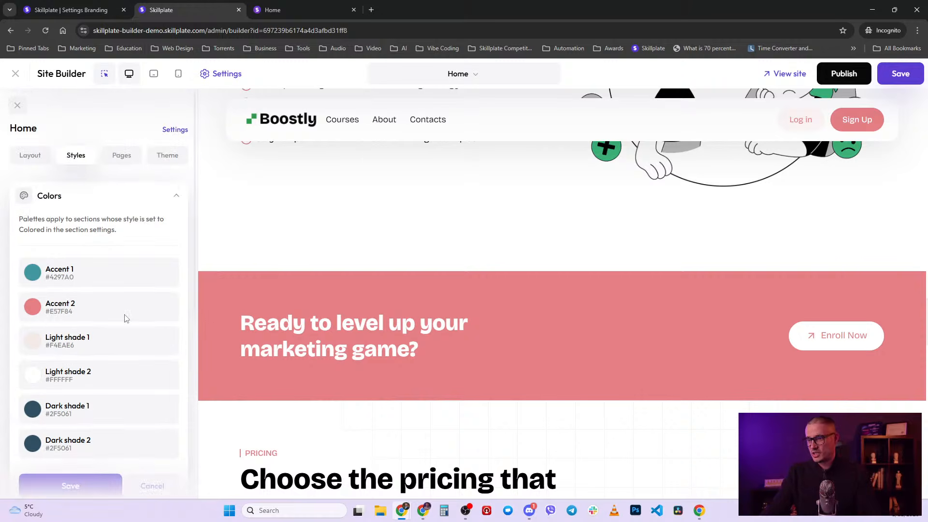
- Collapse Colors, leave the default section style as Custom, and expand Accent color
left_click(177, 198)
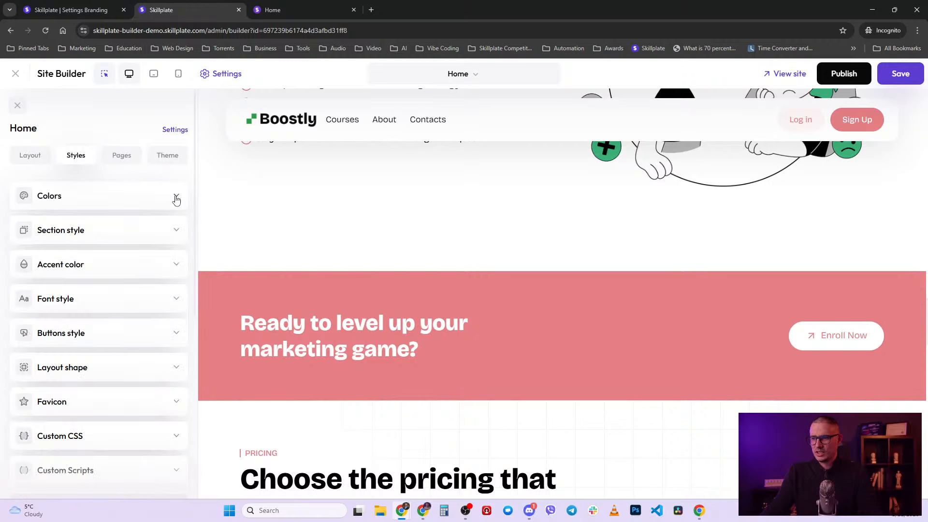
left_click(148, 236)
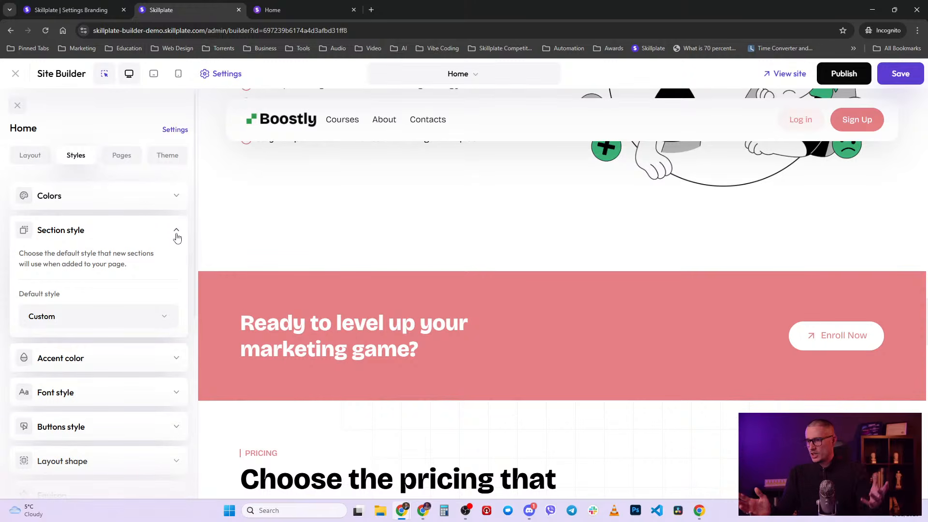
left_click(153, 316)
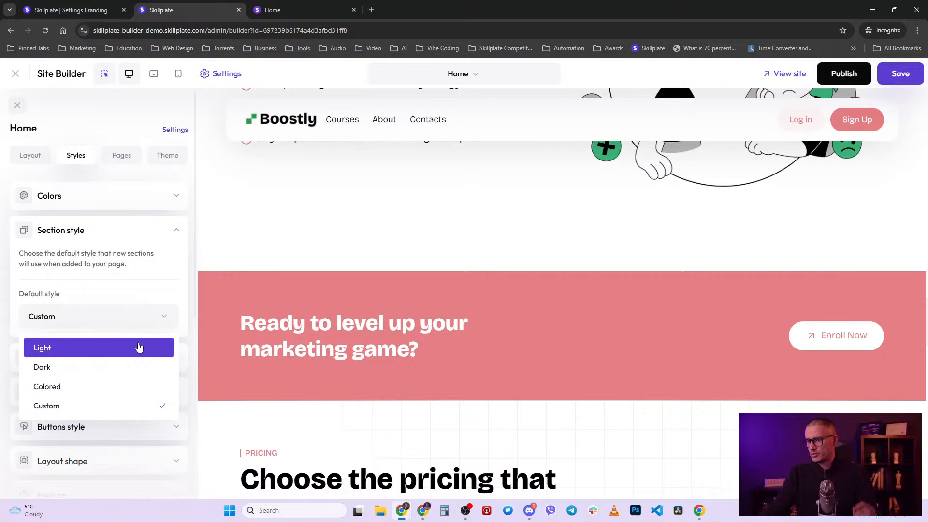
left_click(176, 231)
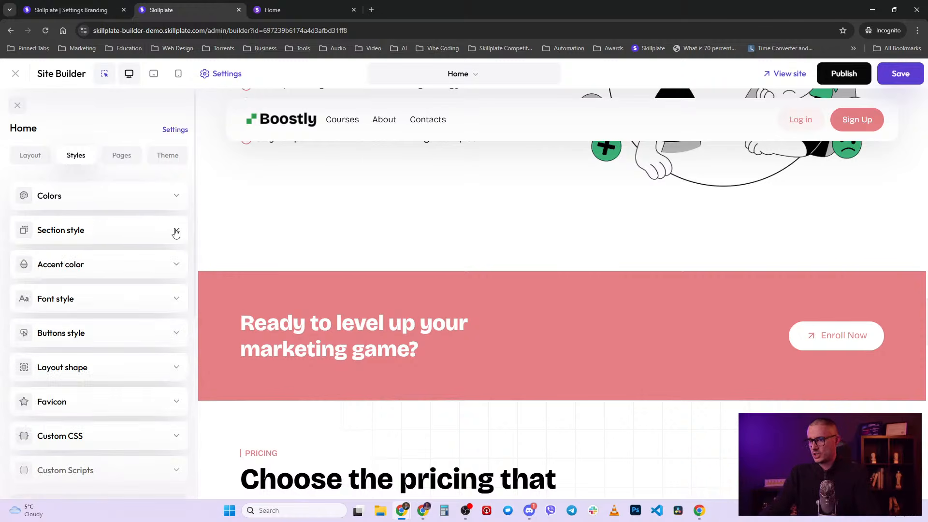
left_click(146, 265)
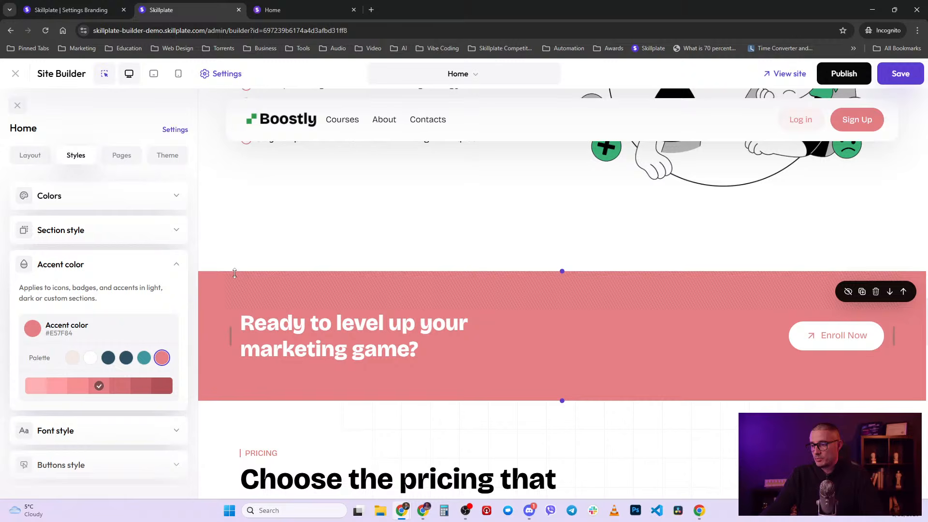
- Try a teal accent, revert to pink #E57F84, and bring up the Font style settings
scroll(125, 309, "down", 1)
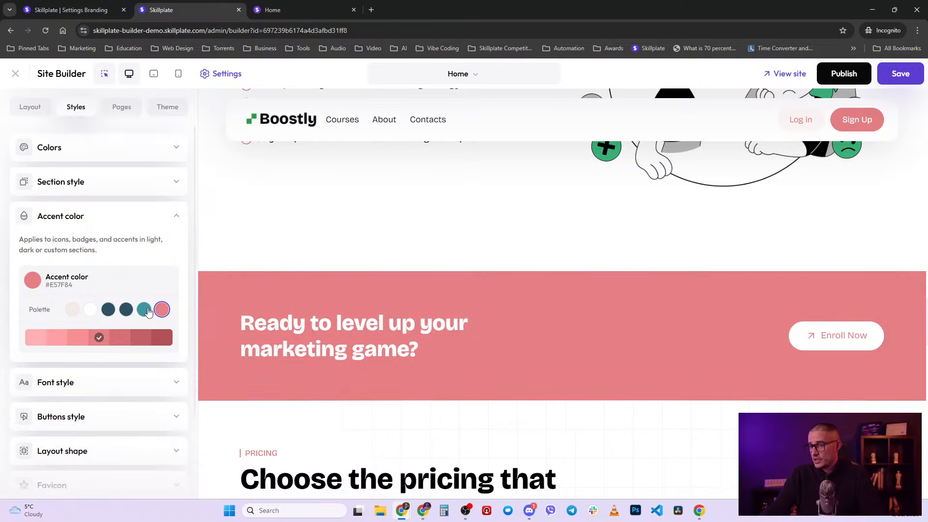
left_click(145, 309)
left_click(162, 310)
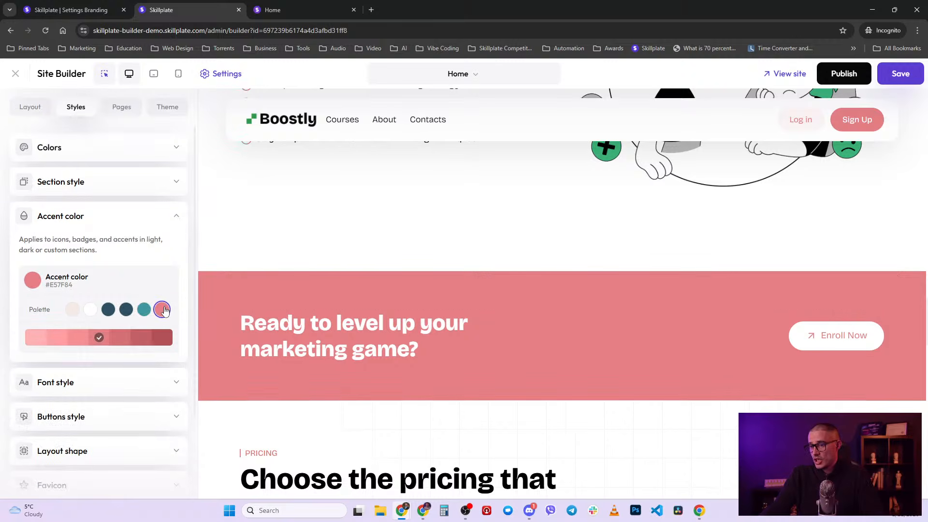
scroll(427, 349, "up", 5)
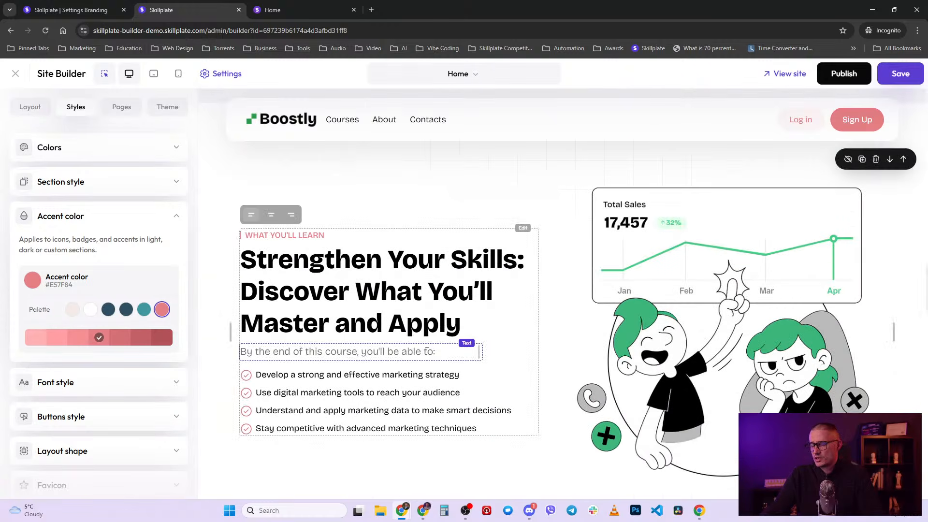
scroll(102, 328, "down", 2)
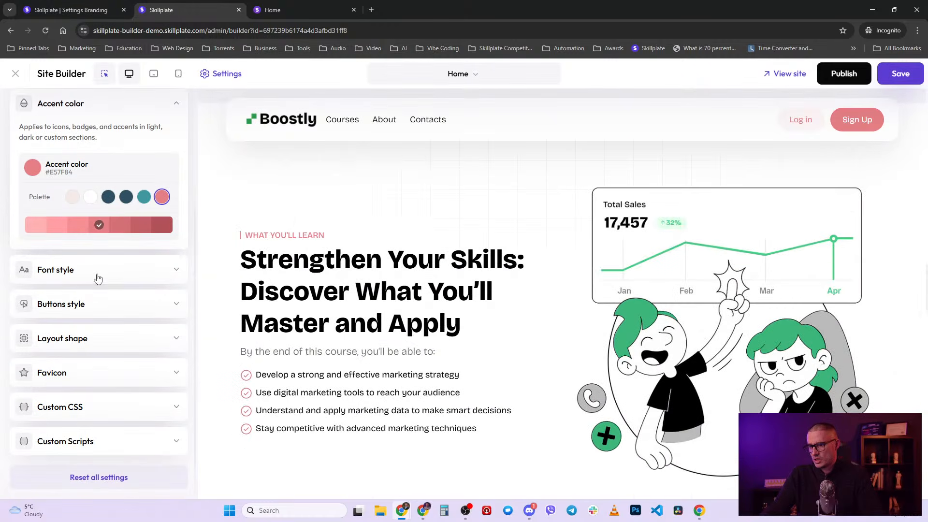
left_click(143, 273)
scroll(144, 299, "down", 2)
scroll(145, 301, "down", 1)
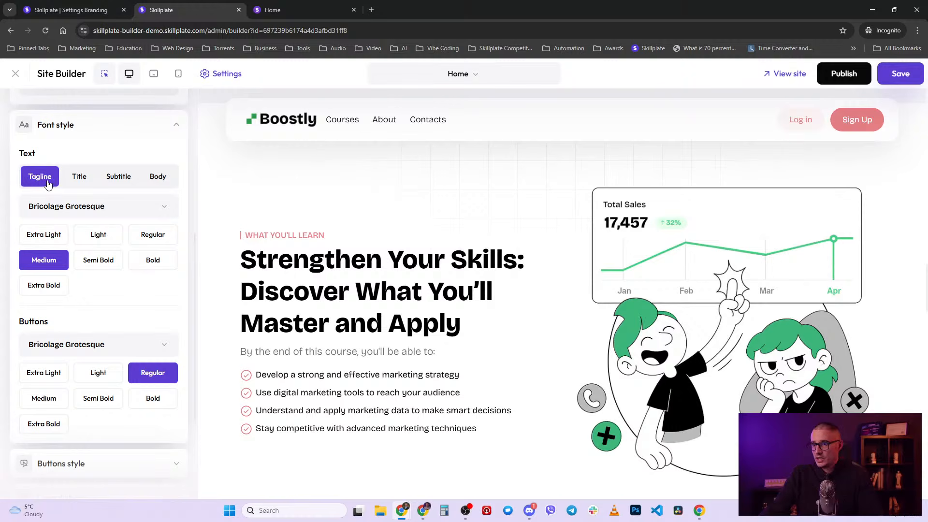
- Look over the title and body font settings and the 'Strengthen Your Skills' heading
left_click(80, 177)
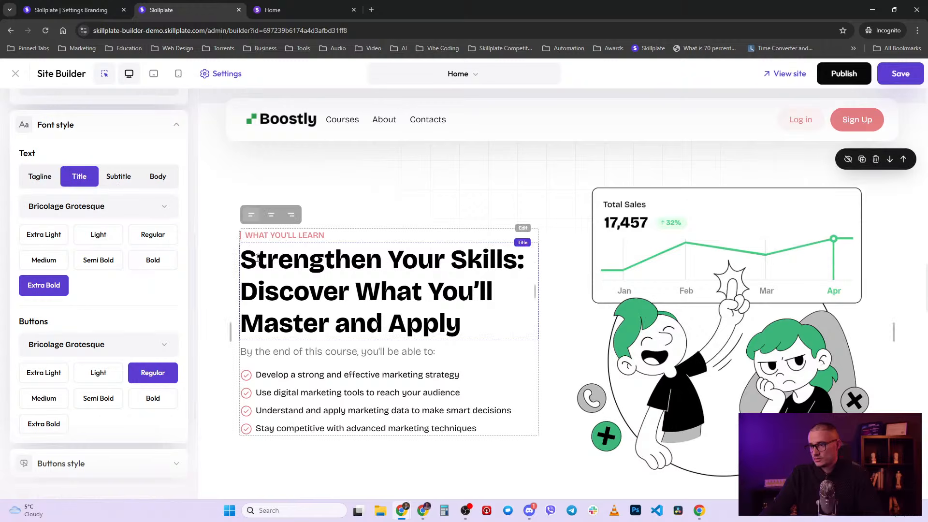
left_click_drag(257, 261, 446, 303)
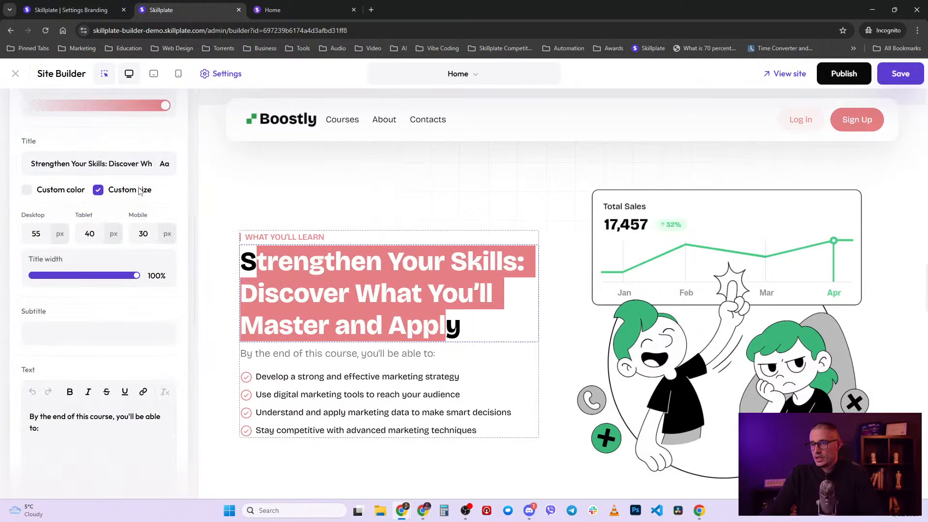
scroll(150, 201, "up", 8)
left_click(217, 75)
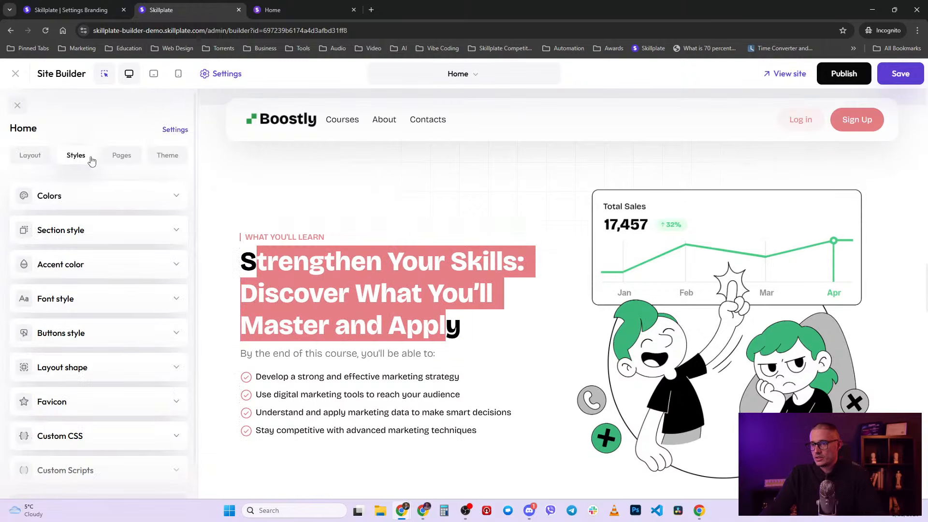
left_click(93, 308)
scroll(120, 211, "down", 3)
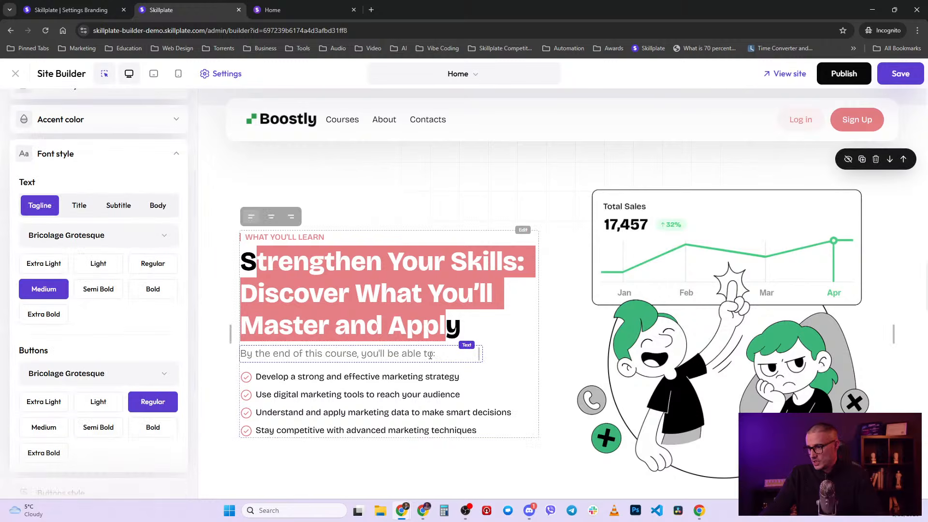
left_click(158, 204)
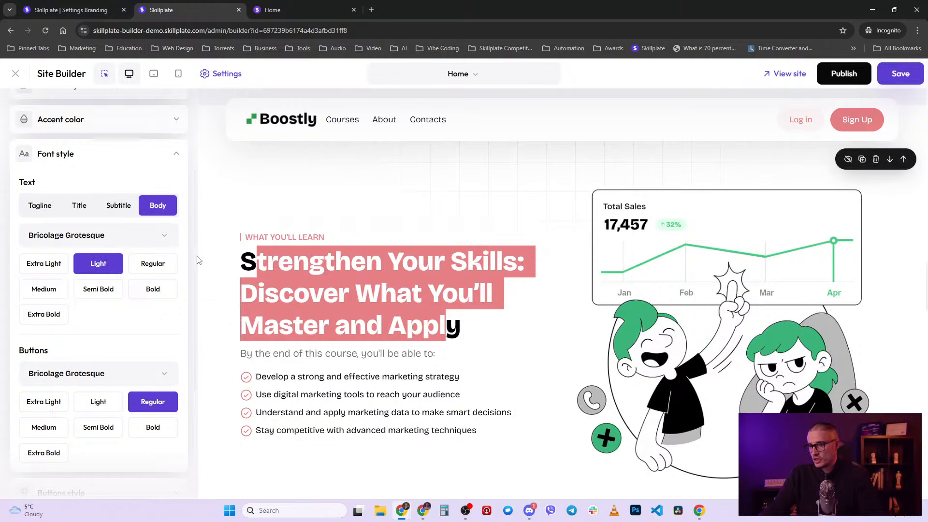
left_click(316, 264)
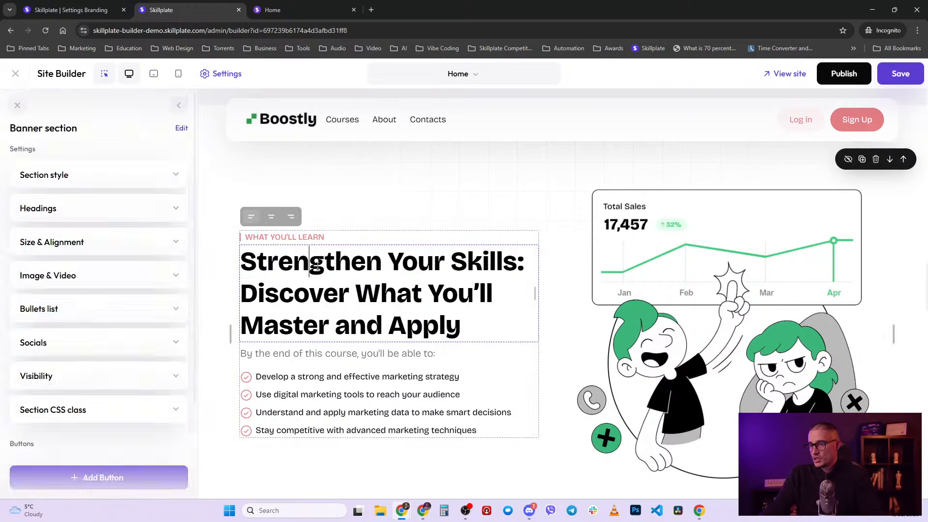
left_click(227, 74)
left_click(72, 300)
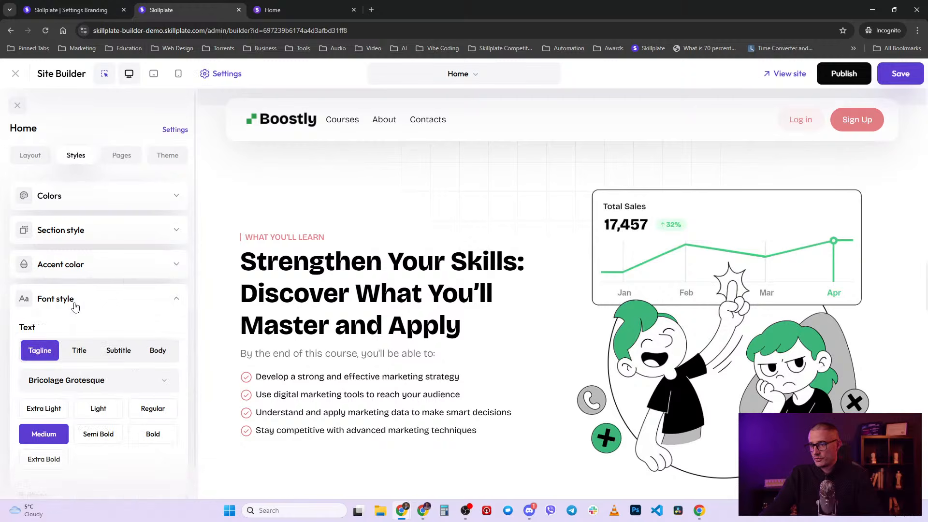
scroll(135, 229, "down", 3)
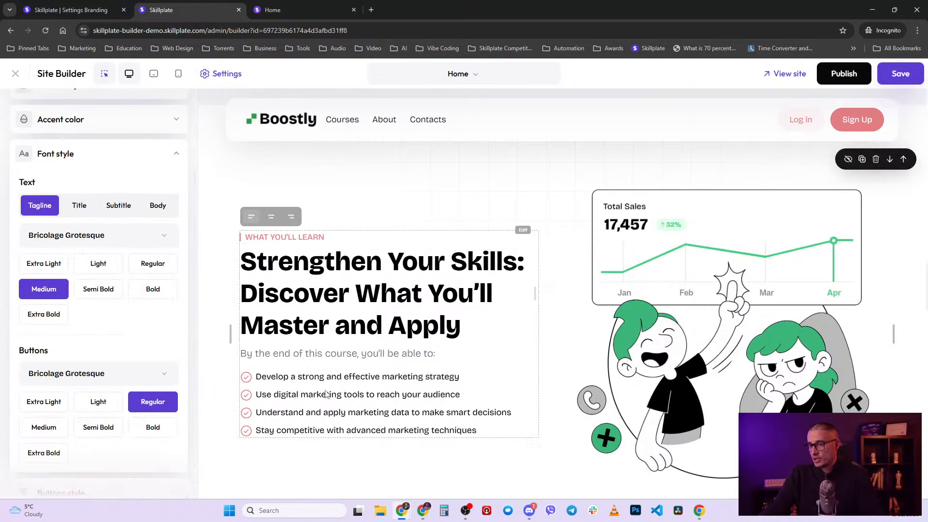
- Keep Bricolage Grotesque for the tagline, set its weight to Extra Bold, and collapse Font style
left_click(90, 236)
scroll(118, 364, "down", 10)
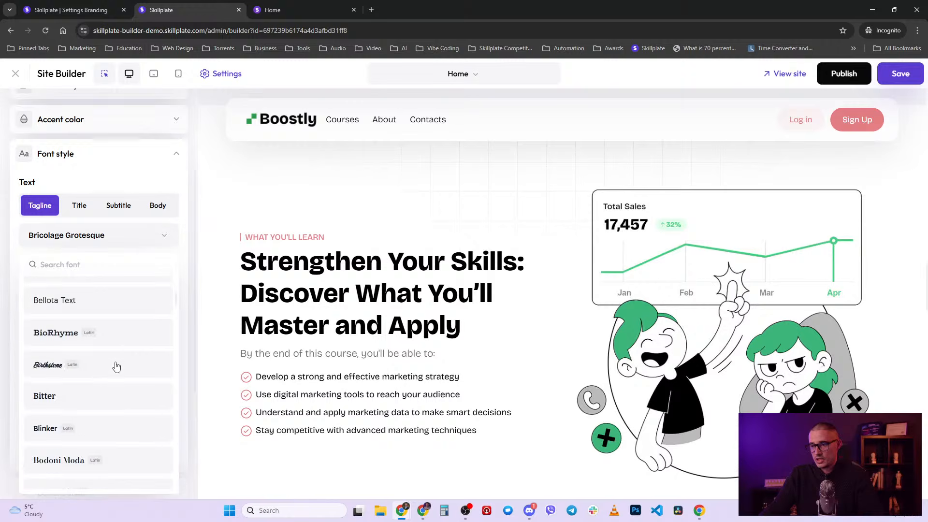
scroll(120, 374, "down", 15)
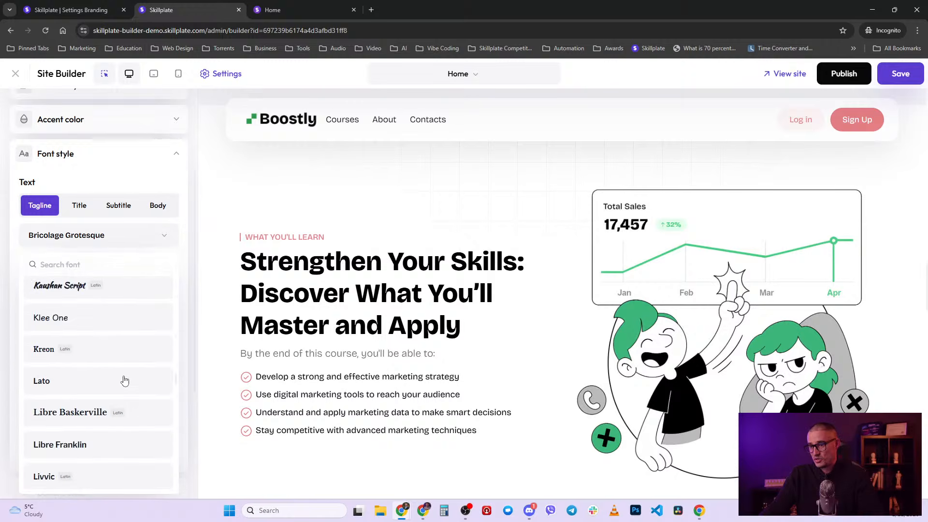
left_click(163, 238)
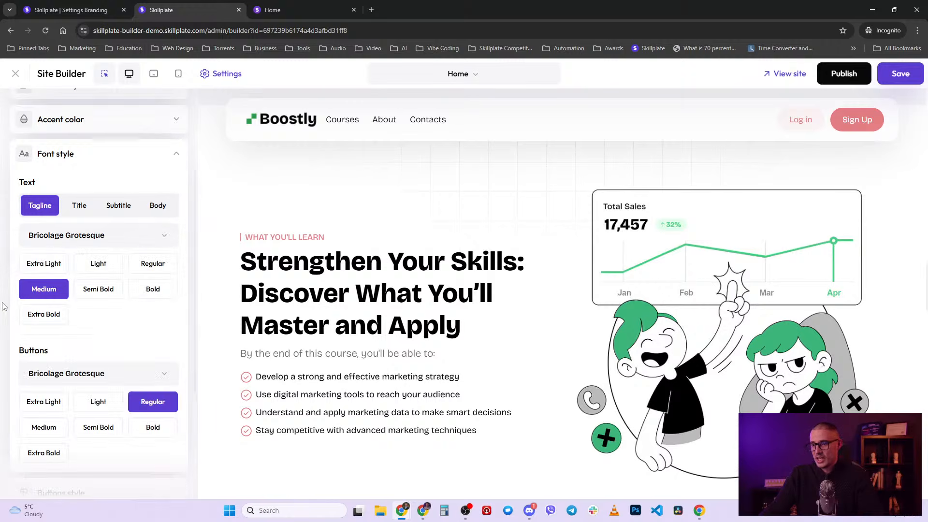
left_click(48, 270)
left_click(269, 237)
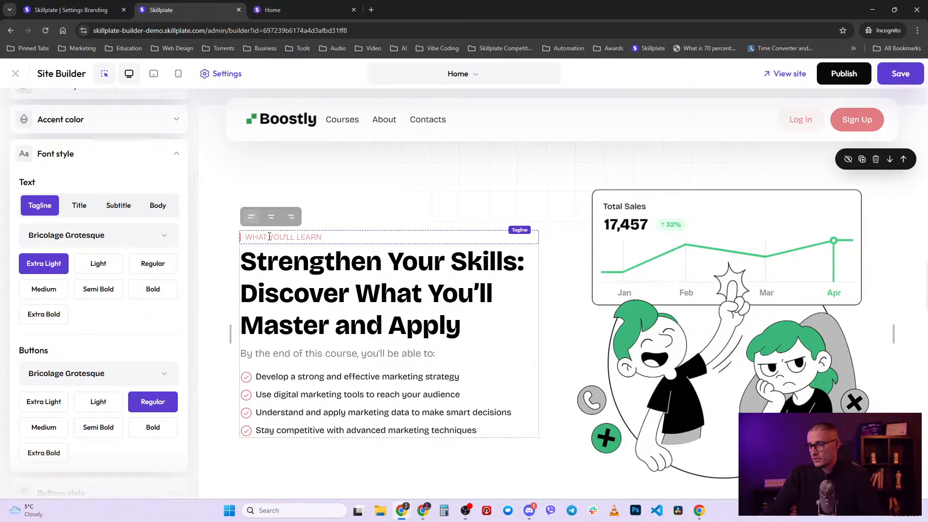
left_click(49, 315)
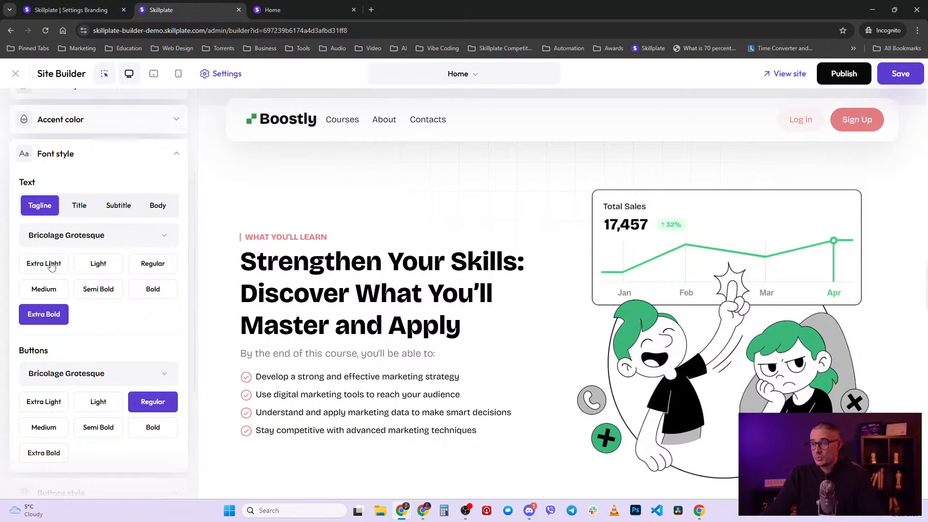
scroll(49, 269, "up", 3)
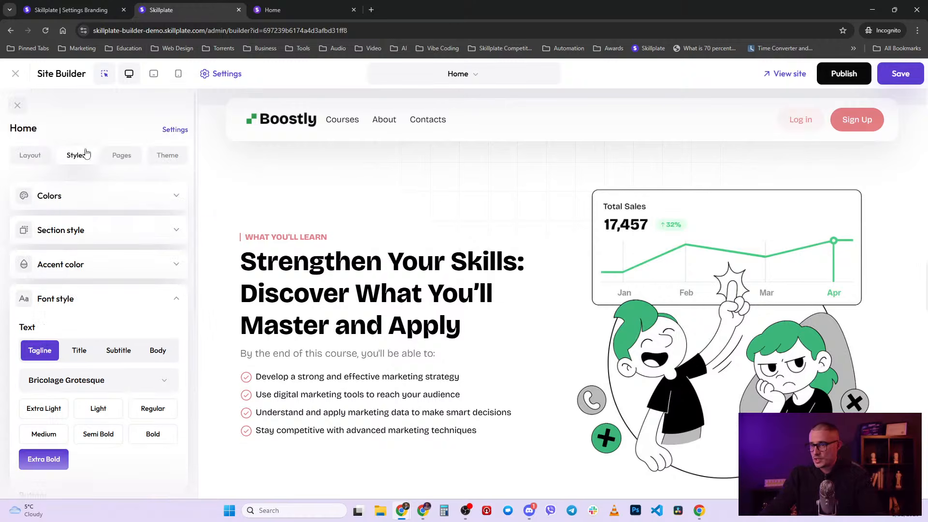
scroll(98, 337, "down", 3)
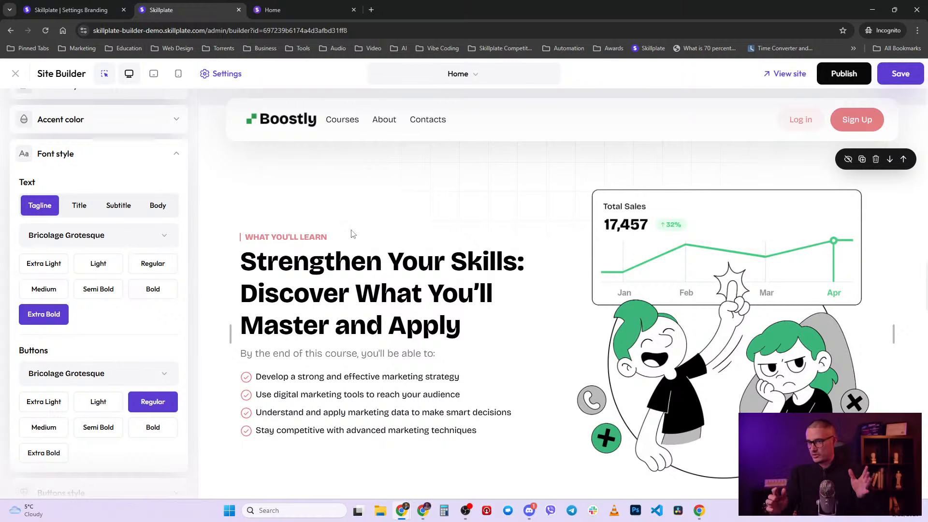
left_click(150, 159)
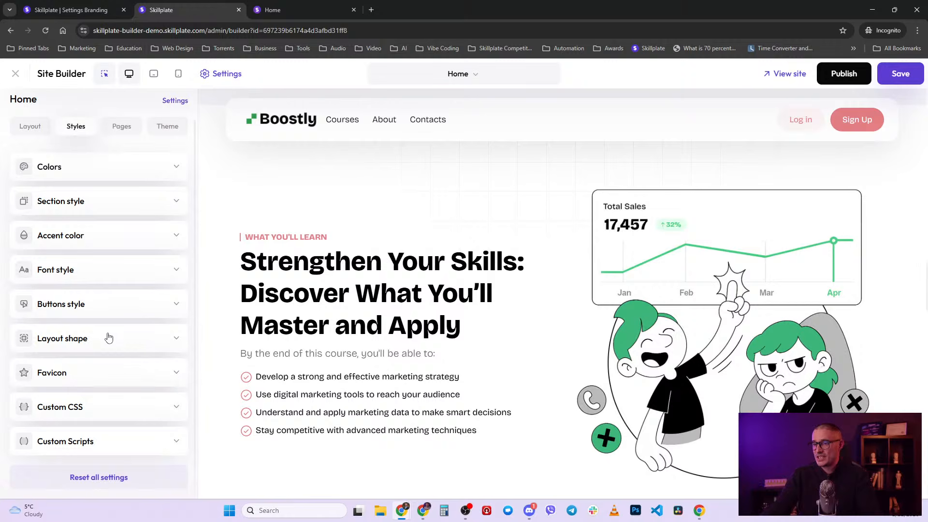
- Try None, Full and a 3px custom button radius, then keep Soft roundness
left_click(121, 305)
scroll(124, 308, "down", 4)
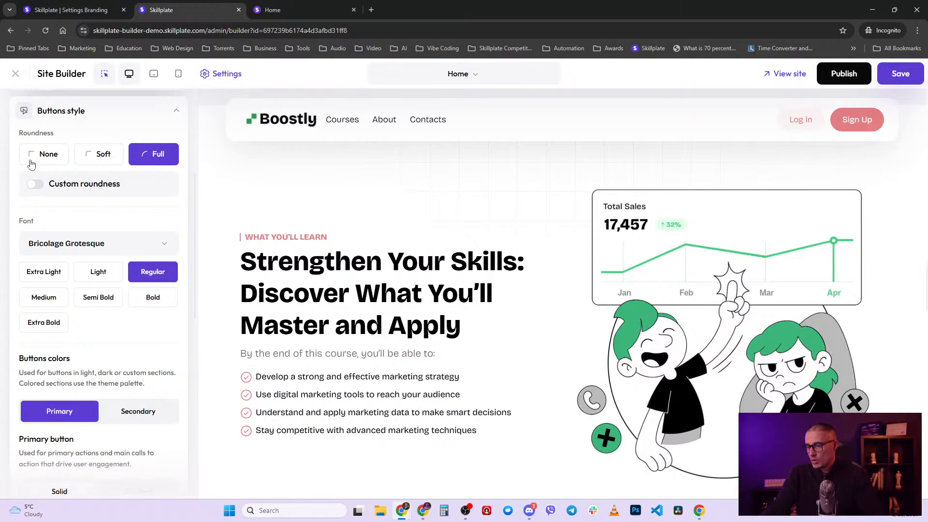
left_click(33, 155)
left_click(92, 162)
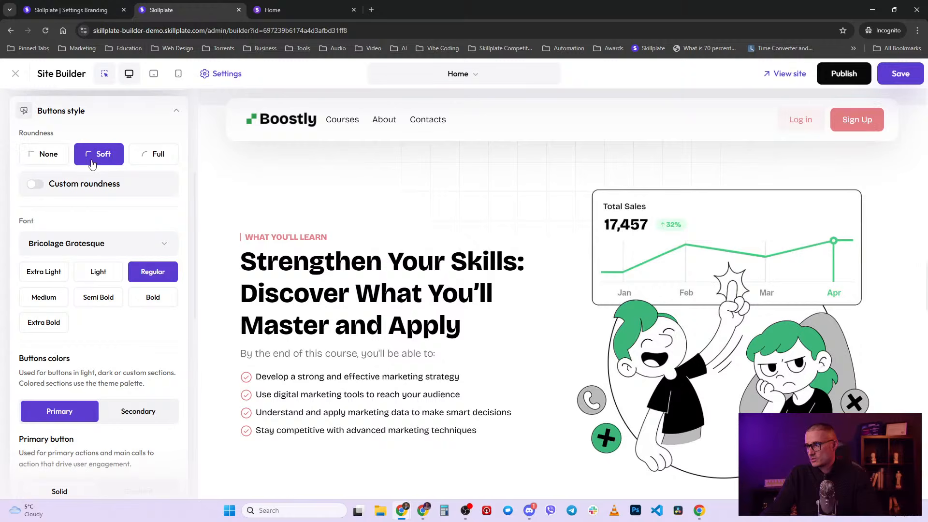
left_click(153, 163)
left_click(35, 184)
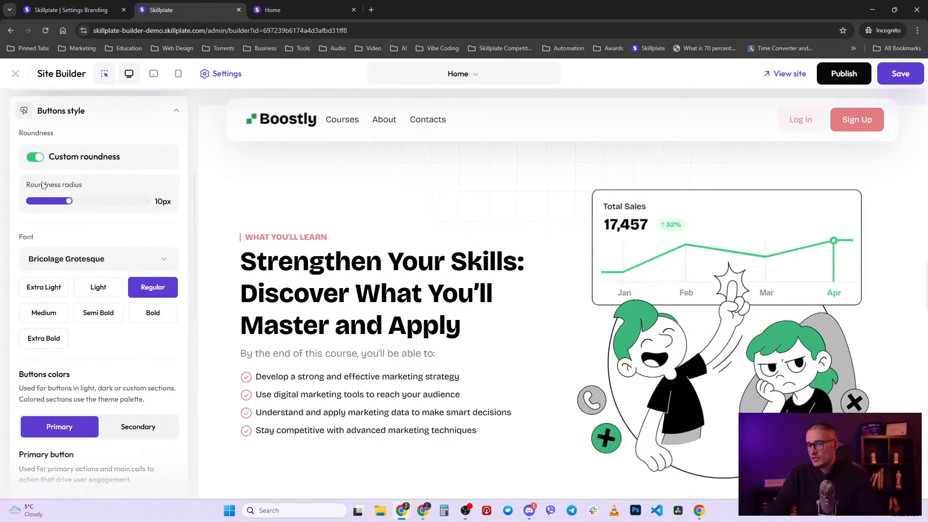
mouse_move(67, 205)
left_mouse_down()
mouse_move(198, 199)
mouse_move(27, 202)
mouse_move(84, 201)
left_mouse_up()
left_click(33, 162)
scroll(82, 269, "down", 2)
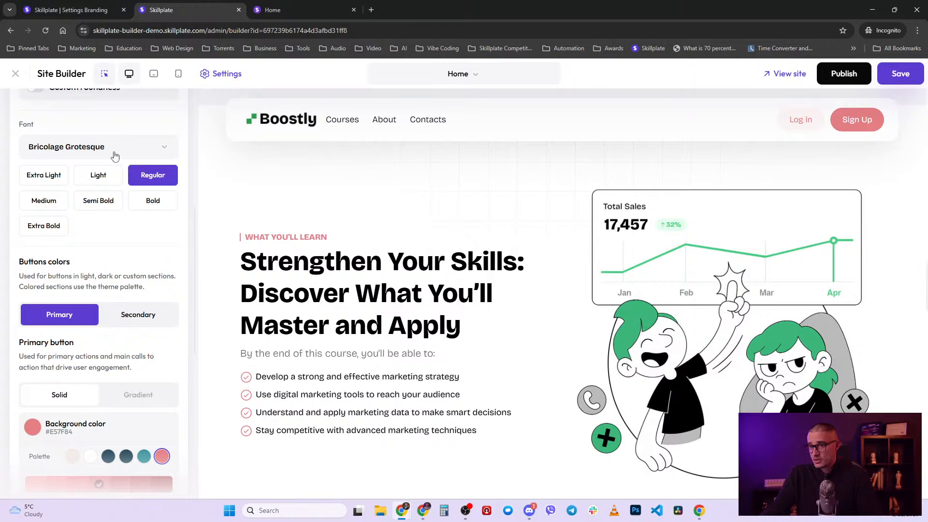
scroll(148, 249, "down", 2)
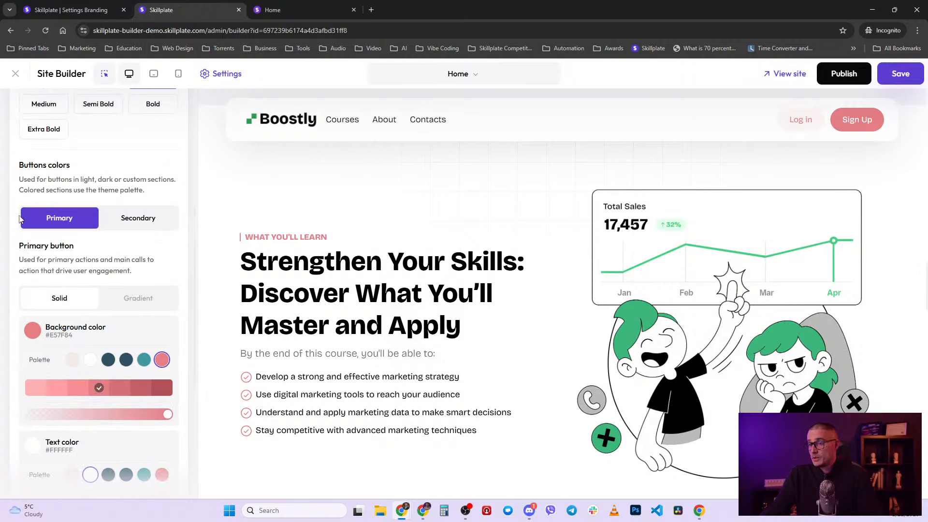
scroll(106, 255, "down", 1)
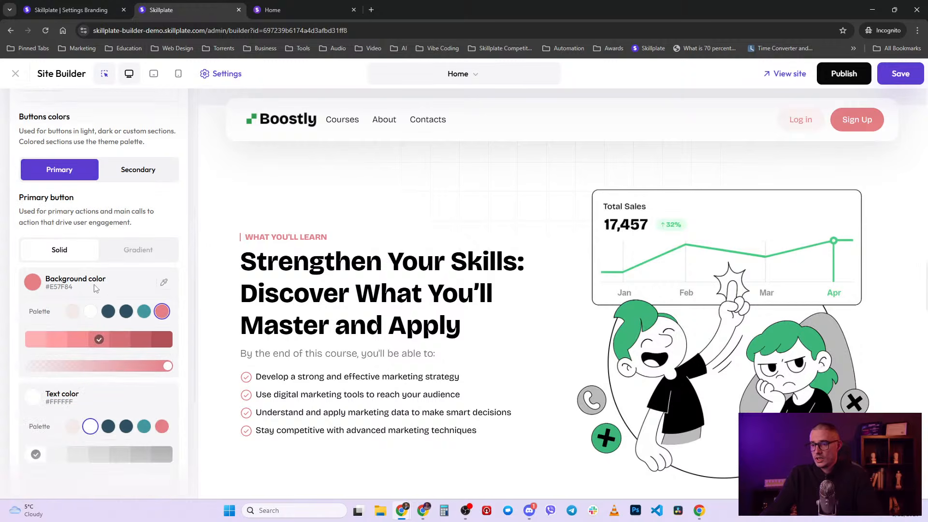
scroll(155, 256, "down", 1)
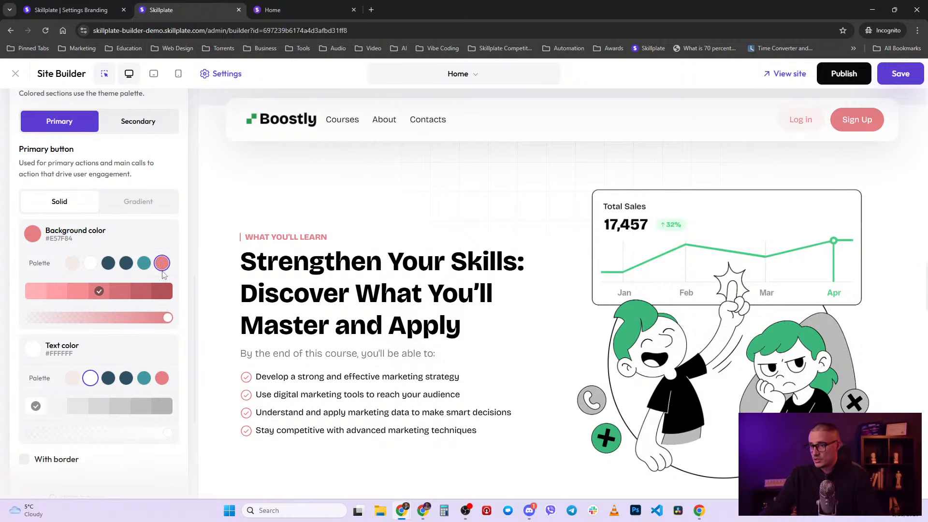
- Test darker, paler, translucent and custom-picked primary button backgrounds, then revert to pink #E57F84
left_click(143, 290)
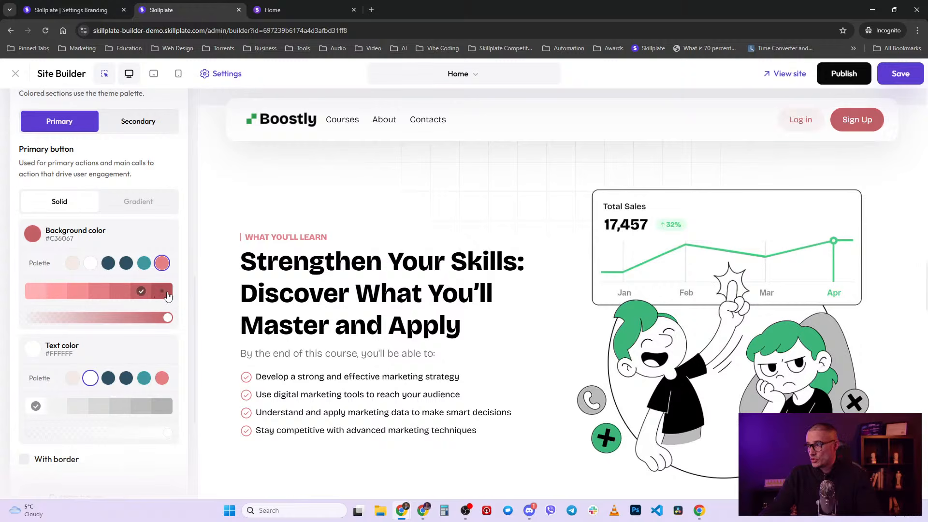
left_click(162, 290)
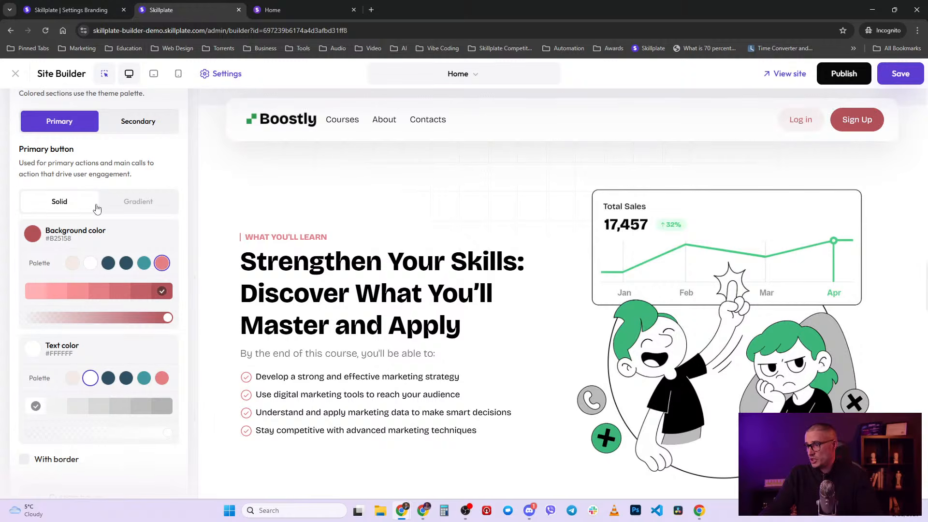
left_click(33, 292)
left_click(99, 292)
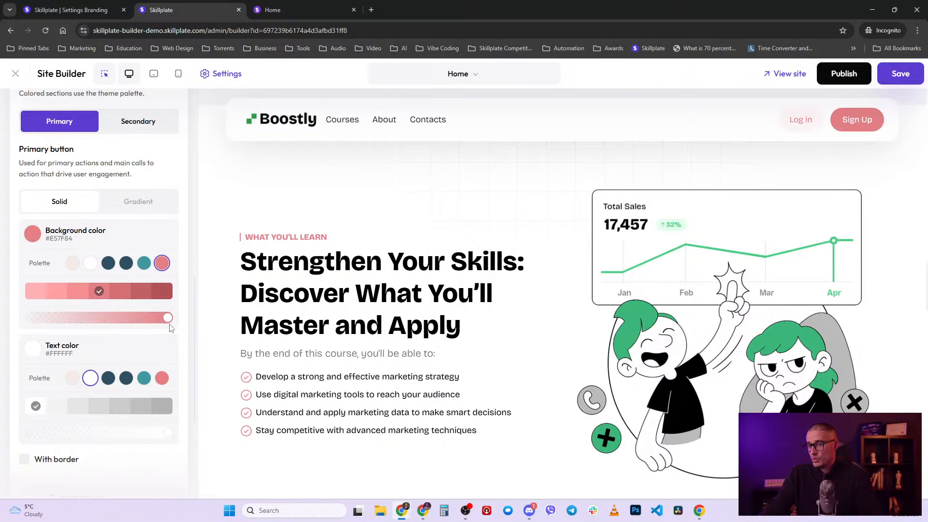
left_click_drag(167, 318, 82, 318)
left_click(169, 317)
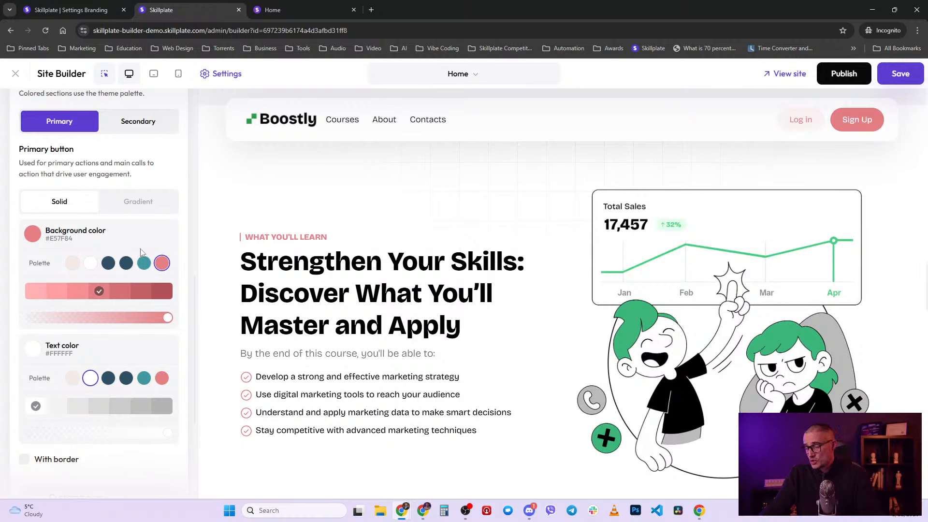
left_click(27, 234)
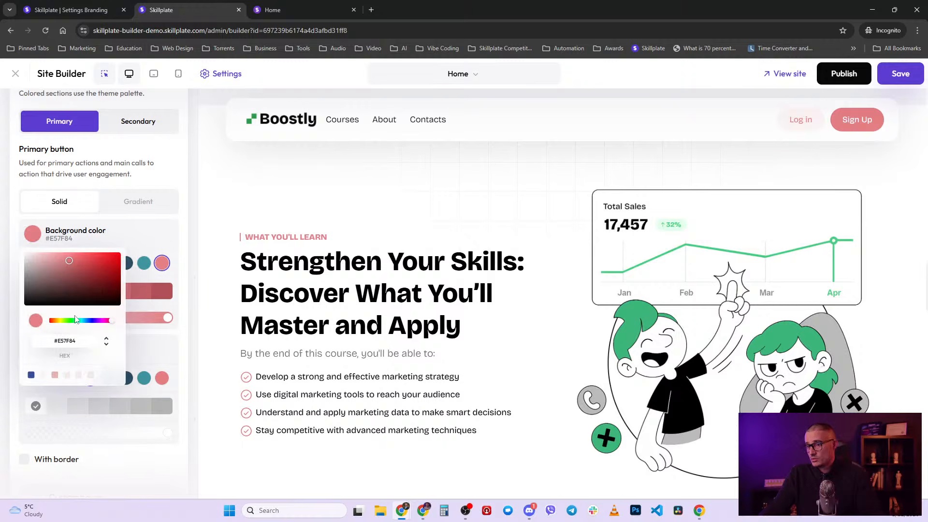
left_click(72, 321)
left_click_drag(73, 325, 57, 321)
left_click_drag(71, 266, 70, 291)
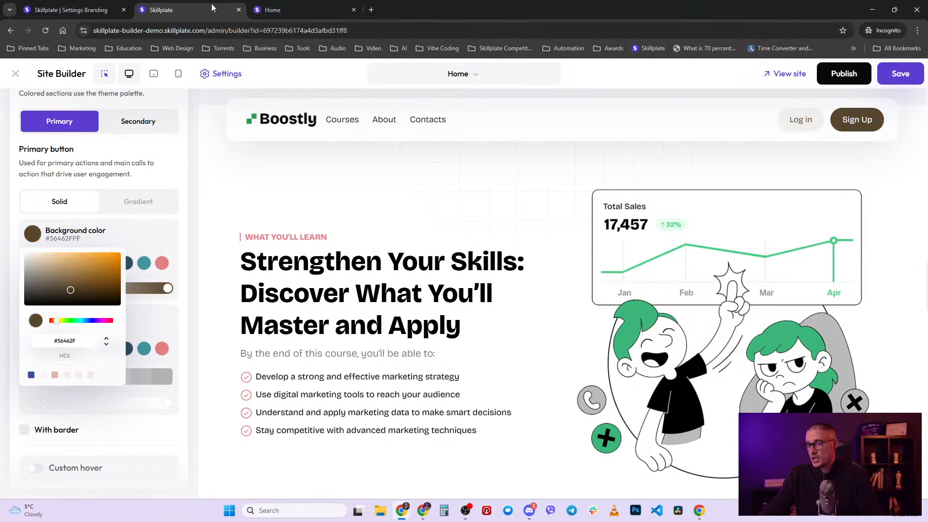
left_click(162, 262)
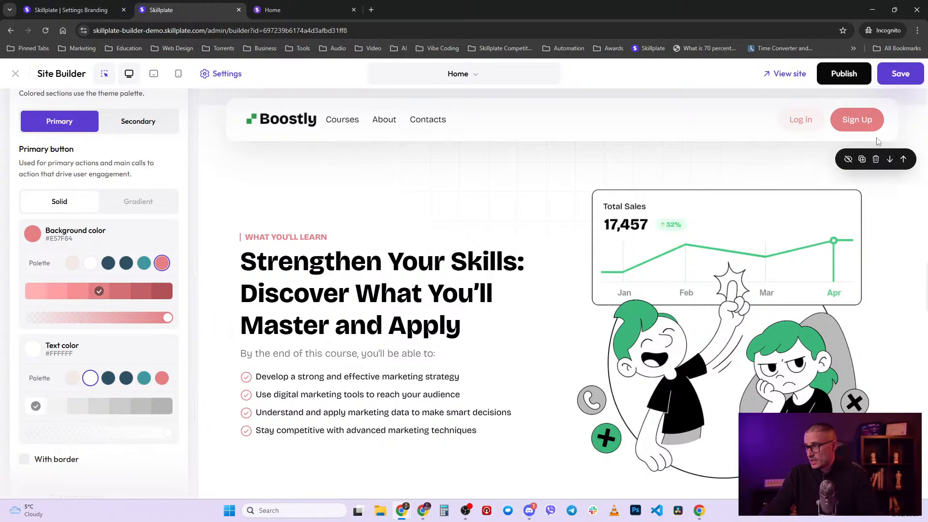
- Try dark blue text and a gradient, keep white text on solid pink, and collapse Buttons style
left_click(125, 378)
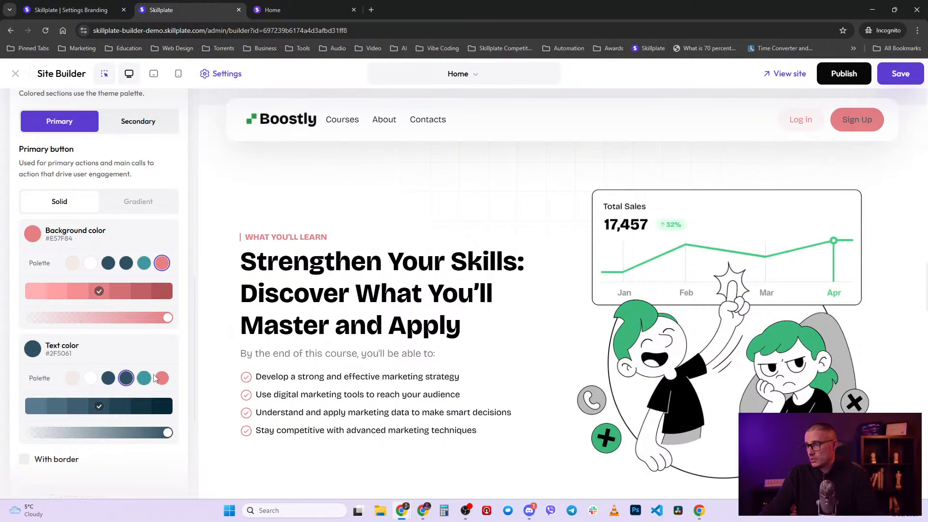
left_click(91, 379)
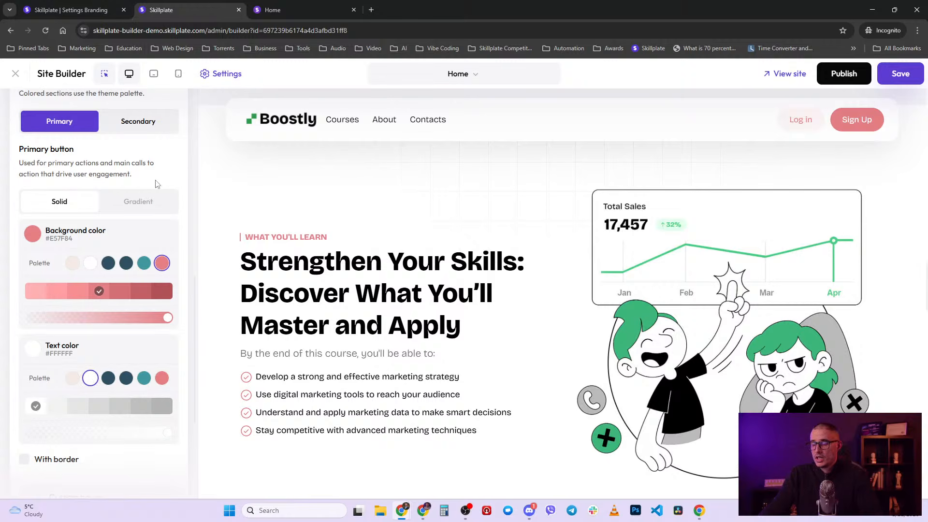
left_click(151, 211)
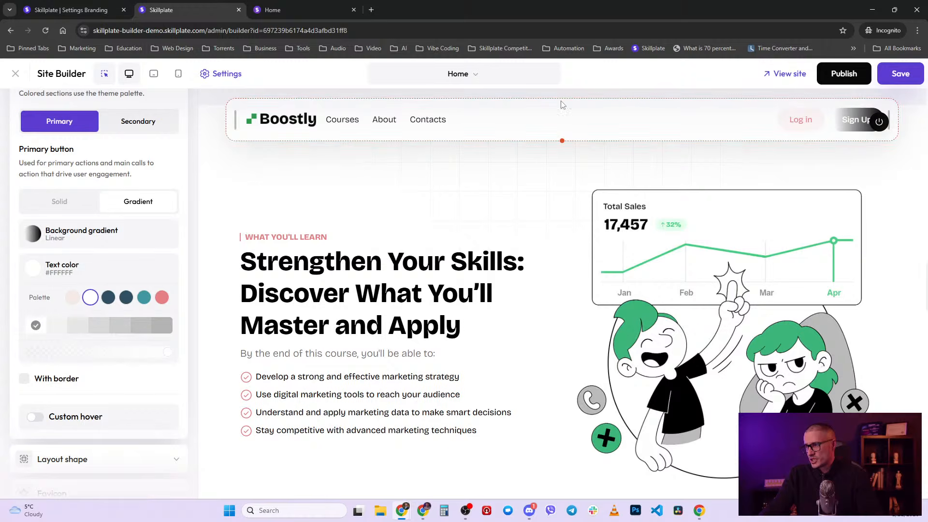
left_click(60, 207)
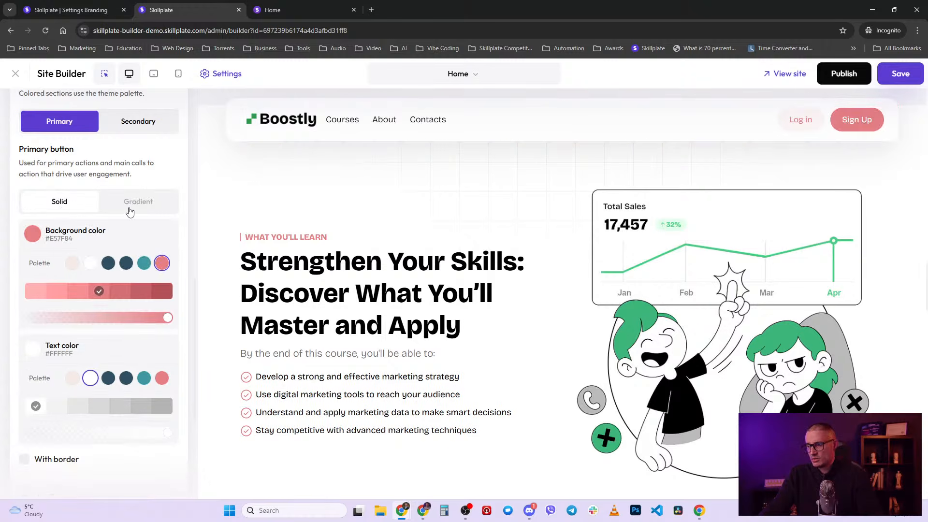
left_click(156, 121)
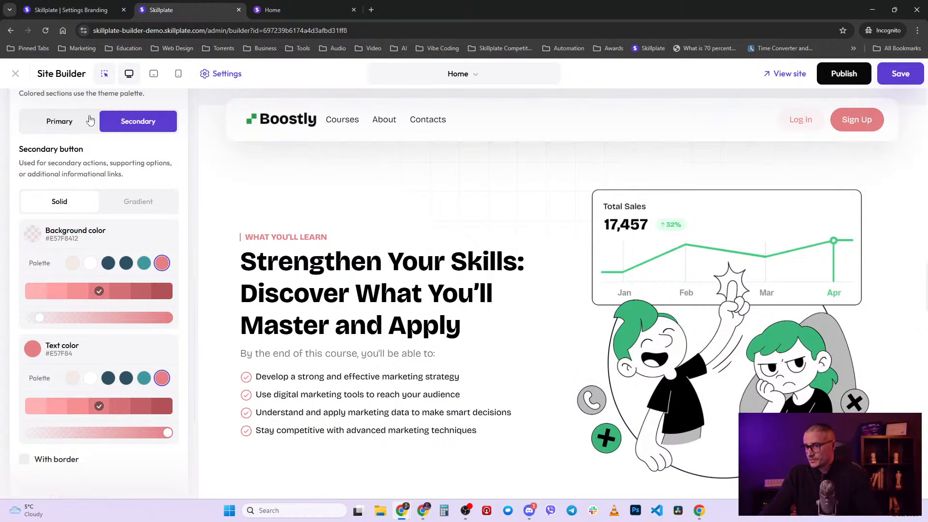
left_click(59, 121)
scroll(92, 394, "down", 3)
scroll(129, 325, "down", 1)
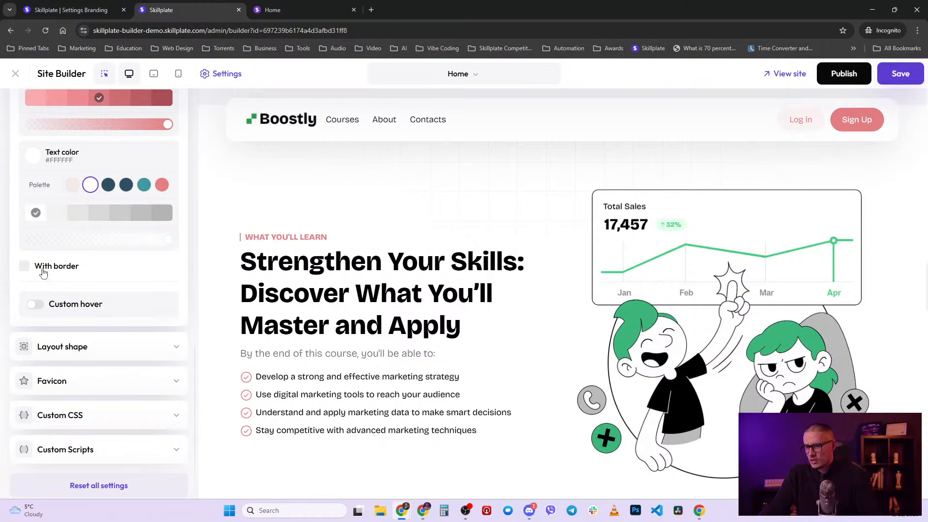
scroll(87, 297, "up", 7)
scroll(162, 201, "up", 6)
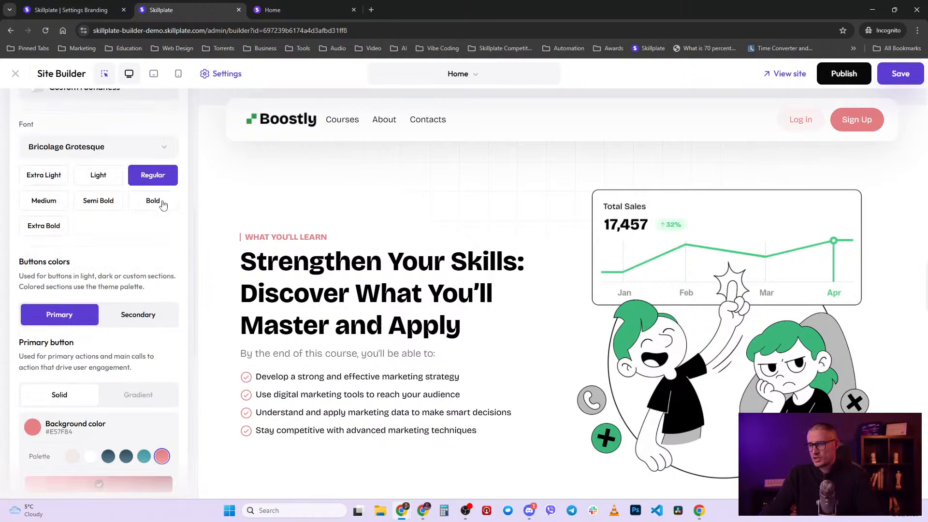
left_click(177, 256)
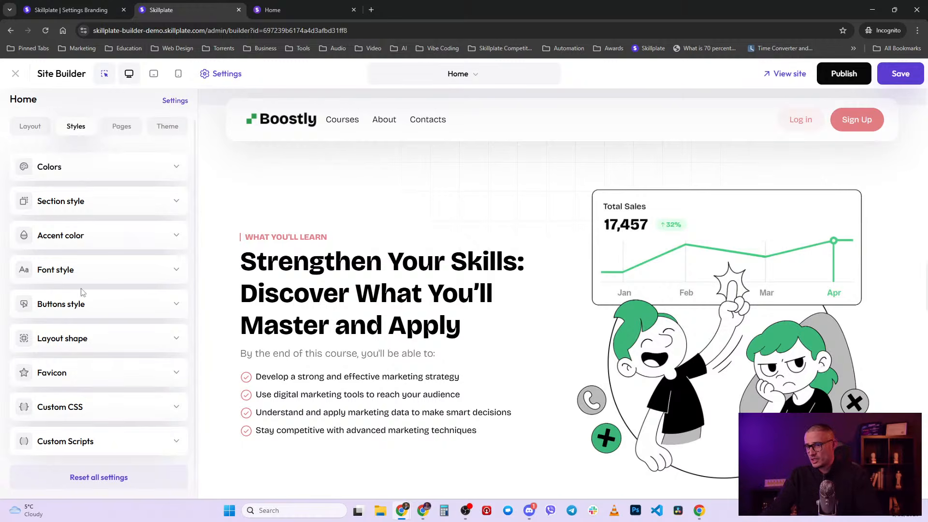
- Review the Layout shape roundness and favicon settings, then collapse both sections
left_click(130, 337)
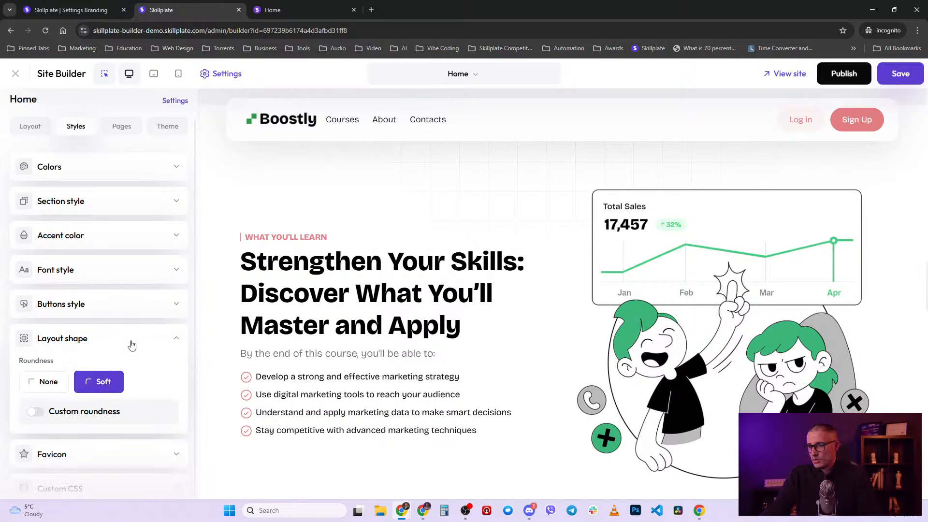
scroll(131, 346, "down", 2)
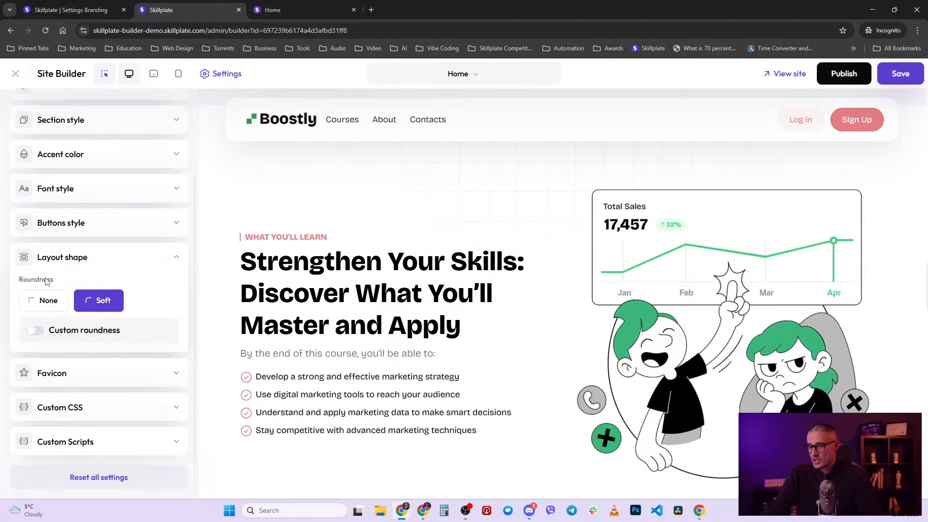
left_click(179, 375)
scroll(145, 389, "down", 3)
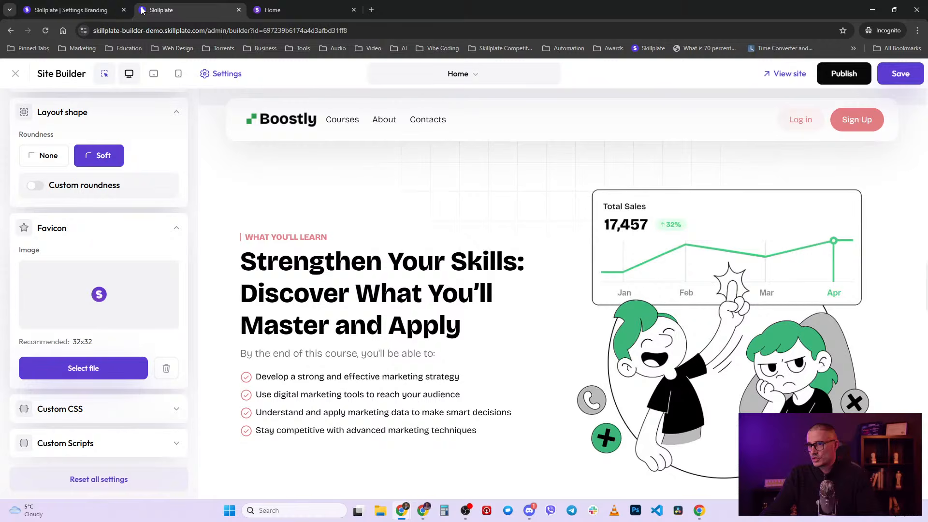
scroll(160, 401, "up", 1)
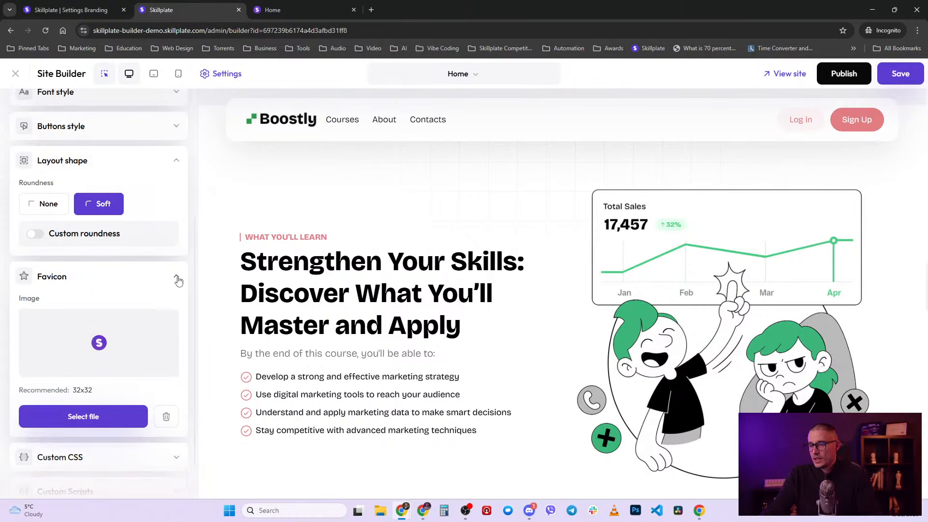
left_click(178, 281)
left_click(177, 259)
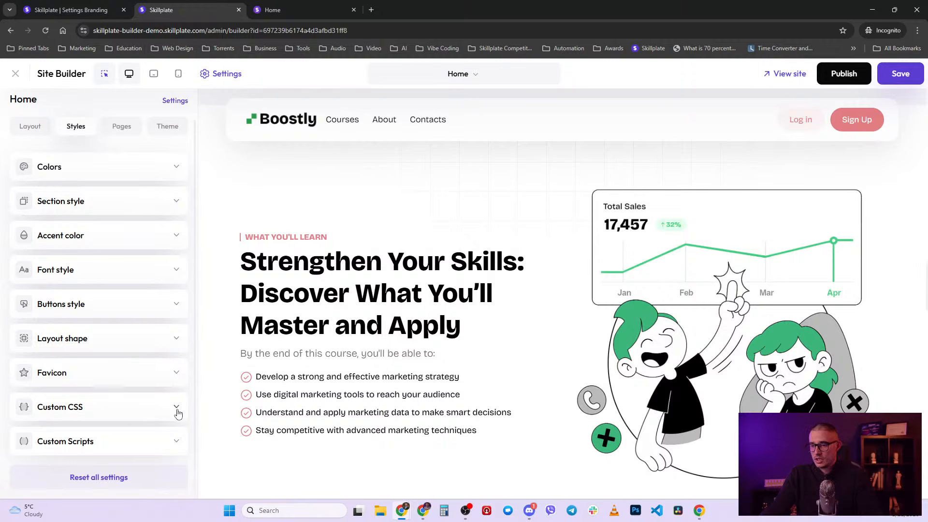
- Inspect the Custom CSS code editor and collapse it again
left_click(177, 407)
scroll(187, 410, "up", 2)
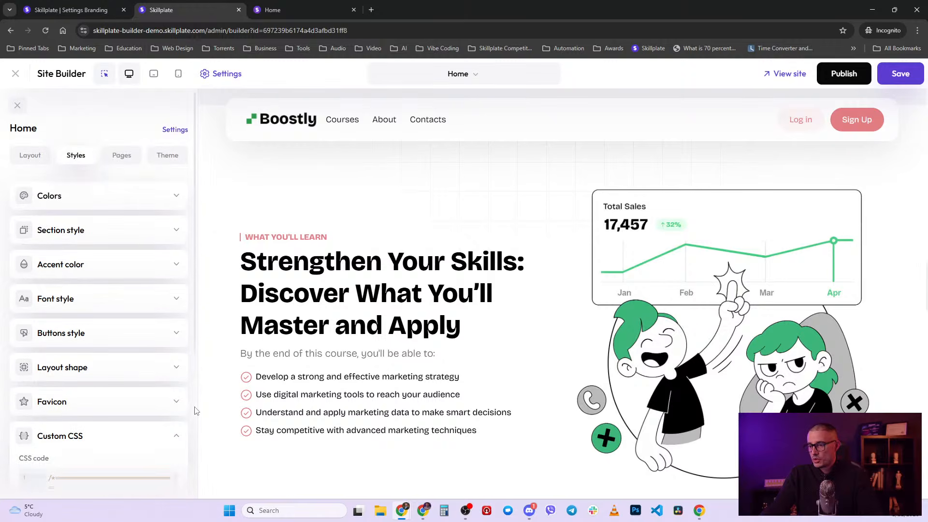
scroll(175, 358, "down", 5)
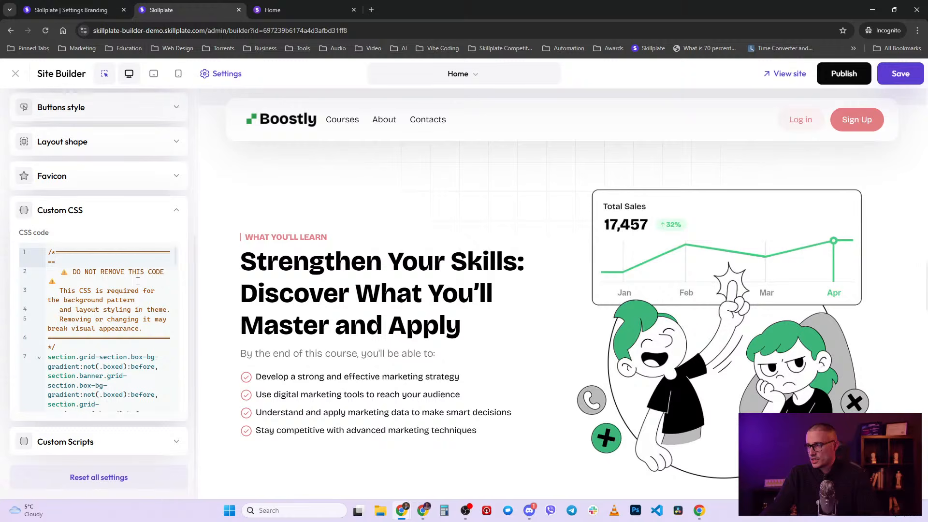
scroll(138, 281, "down", 5)
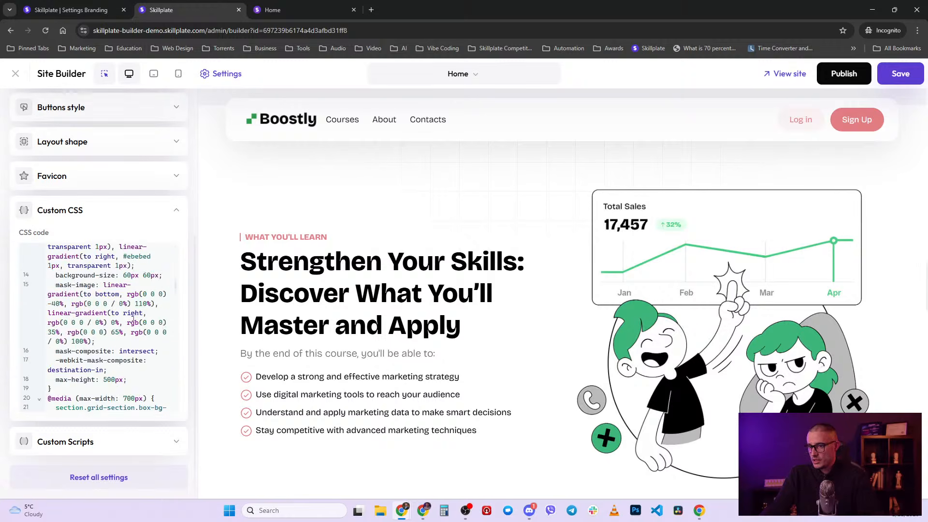
scroll(136, 300, "up", 10)
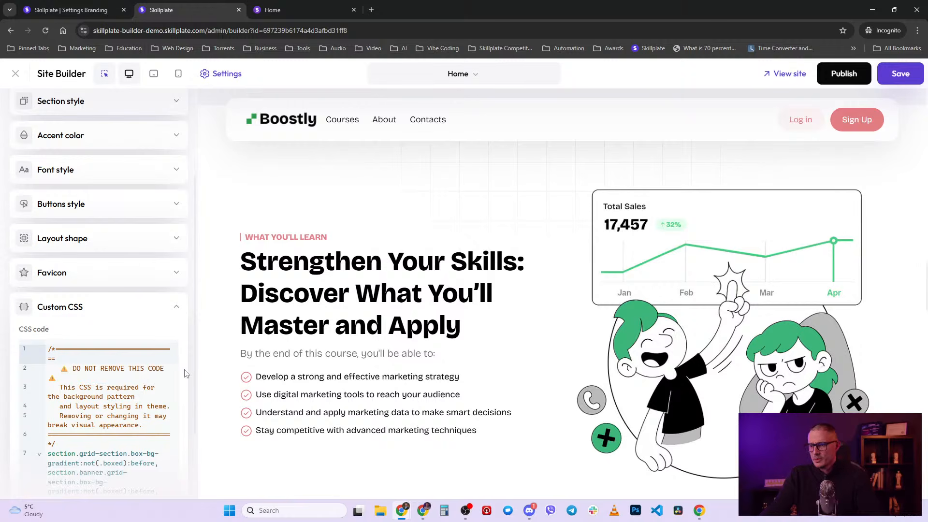
scroll(168, 375, "down", 10)
scroll(169, 379, "down", 10)
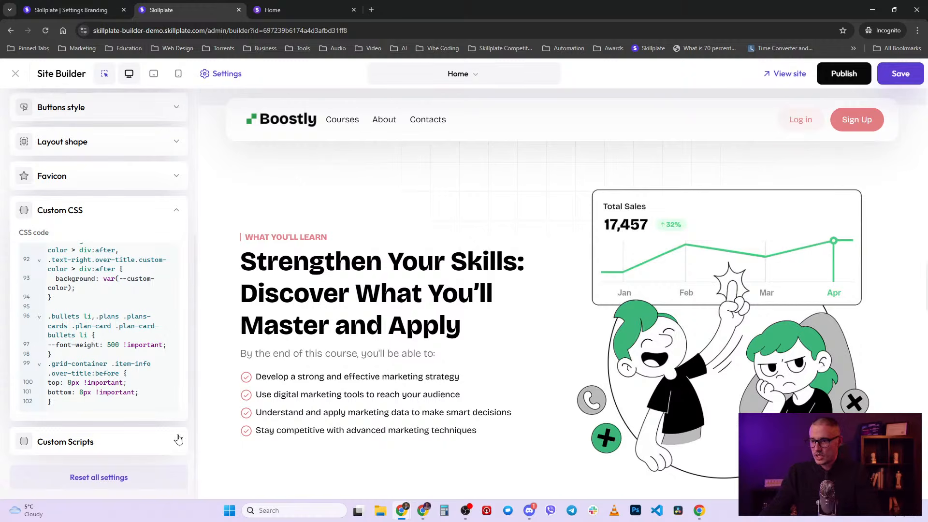
left_click(180, 214)
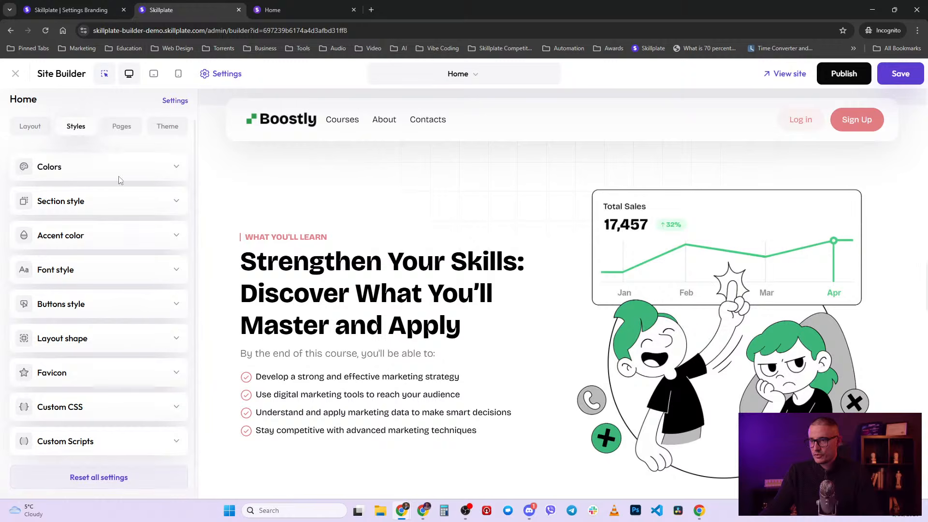
- Expand Custom Scripts, then switch to the 'Skillplate | Settings Branding' tab
left_click(176, 442)
scroll(177, 440, "down", 3)
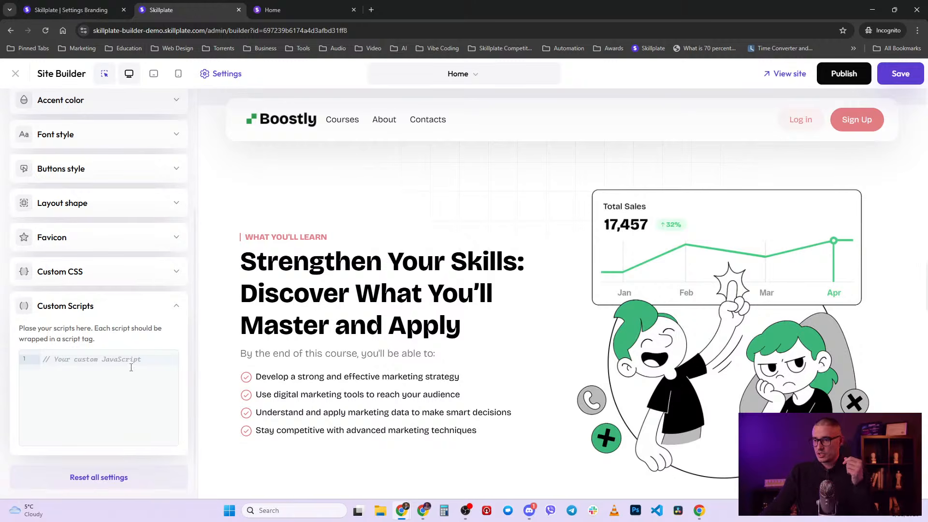
left_click(68, 10)
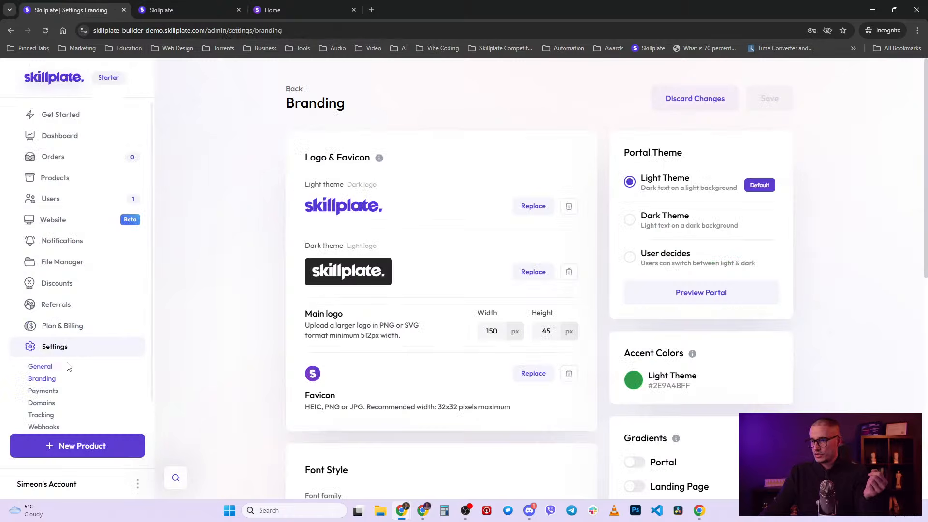
- Open Tracking settings and look over the Google Analytics 4 and Meta access token fields
left_click(40, 414)
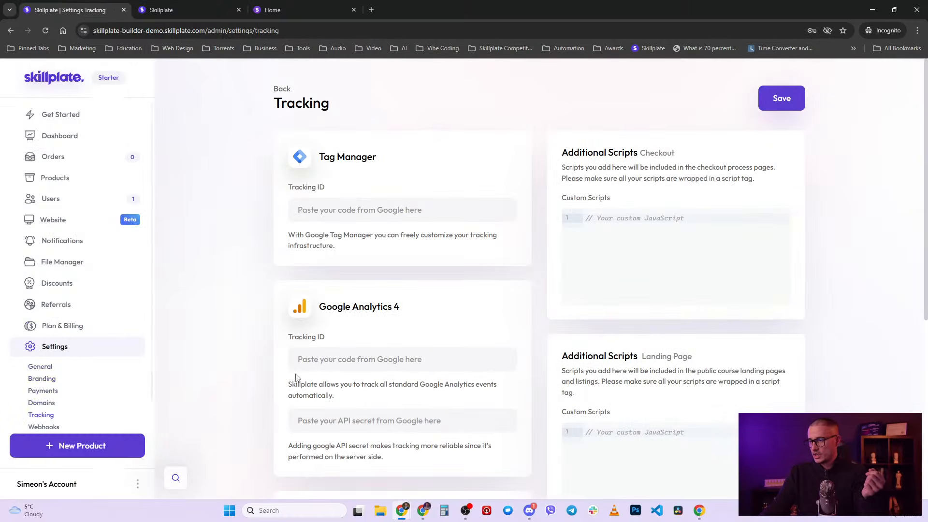
scroll(342, 263, "down", 2)
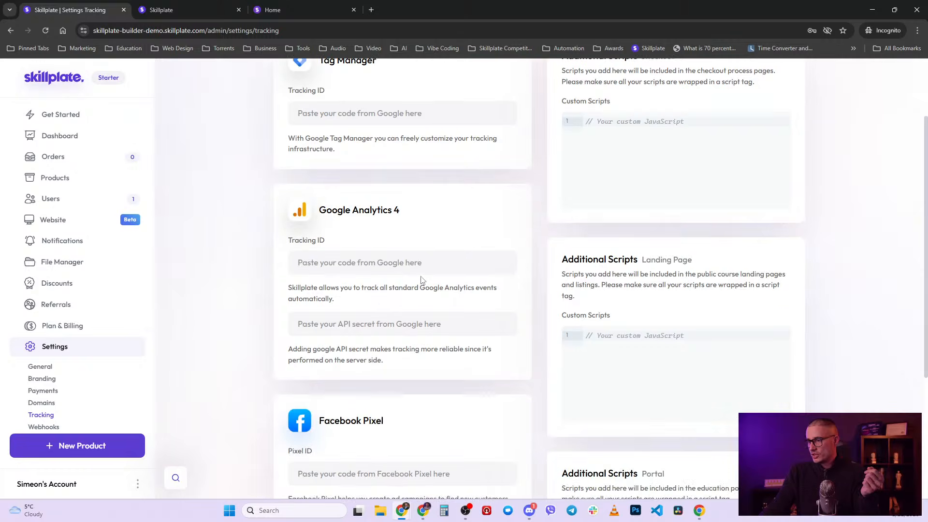
left_click(418, 258)
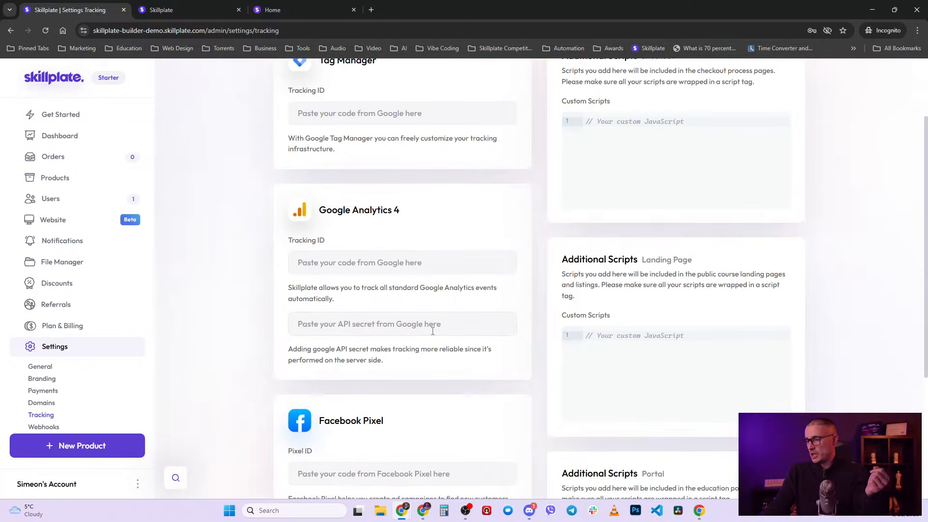
scroll(433, 331, "down", 1)
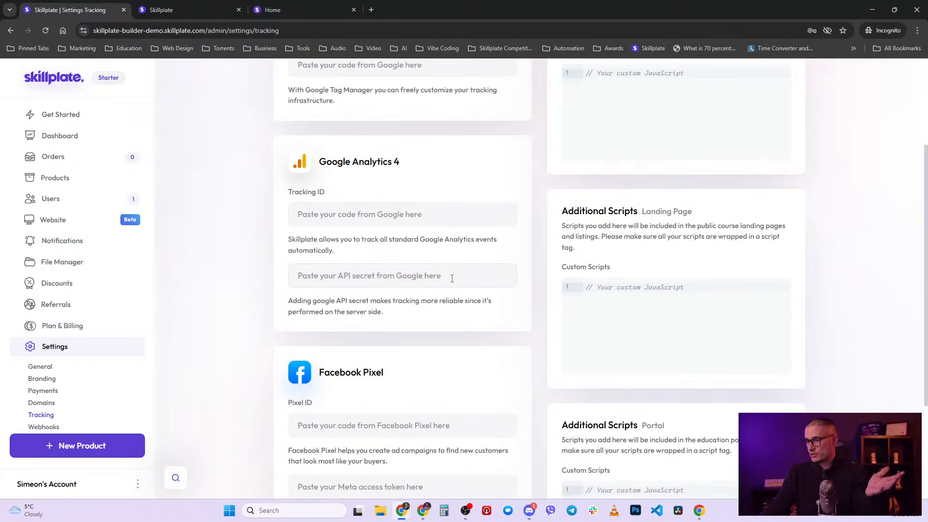
scroll(351, 396, "down", 3)
left_click(371, 349)
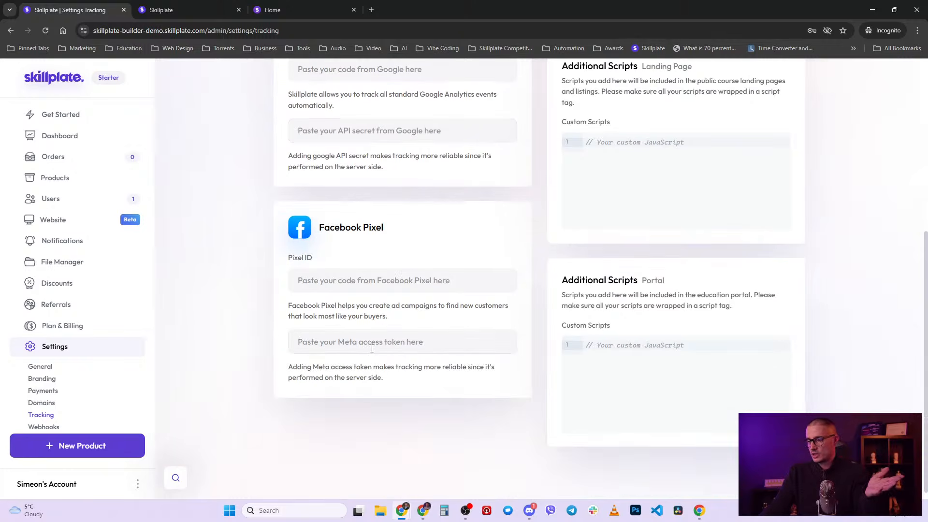
scroll(372, 348, "up", 4)
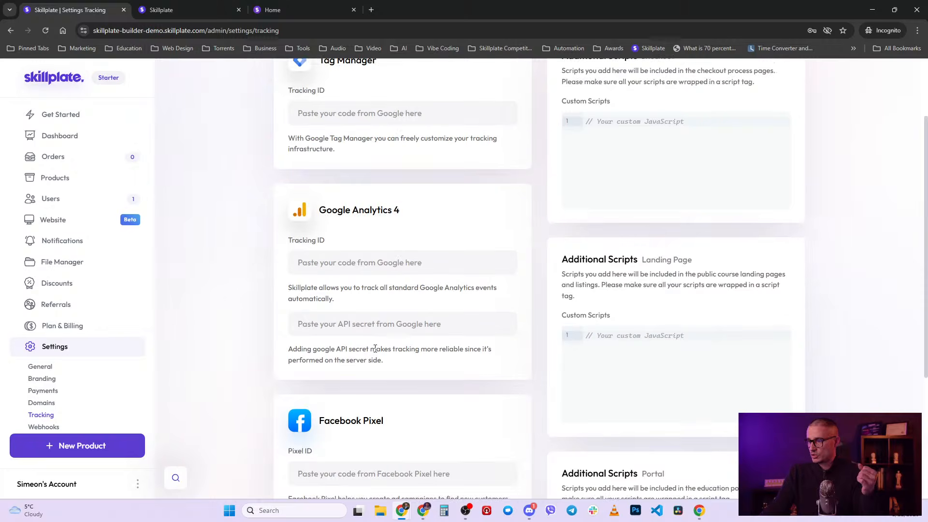
scroll(375, 349, "up", 2)
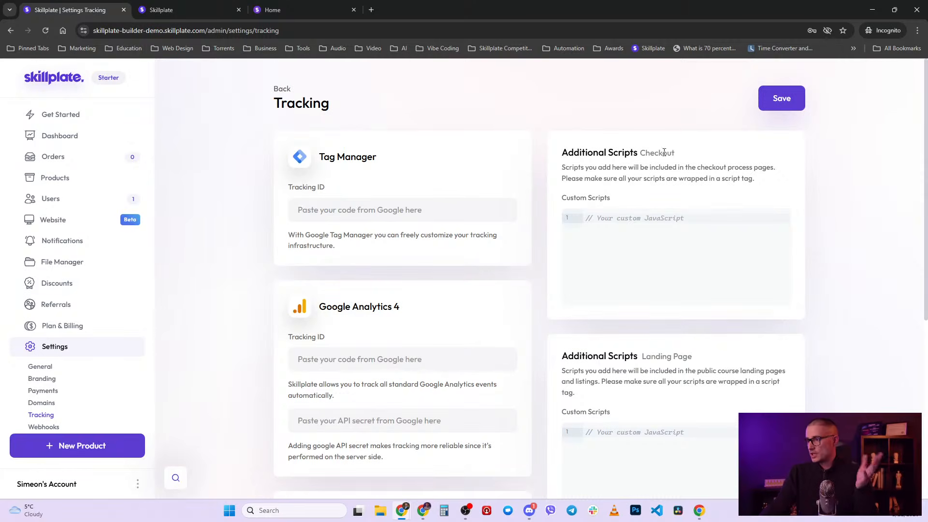
- Review the checkout, landing page and portal Additional Scripts fields, then return to the Site Builder
left_click_drag(641, 153, 692, 153)
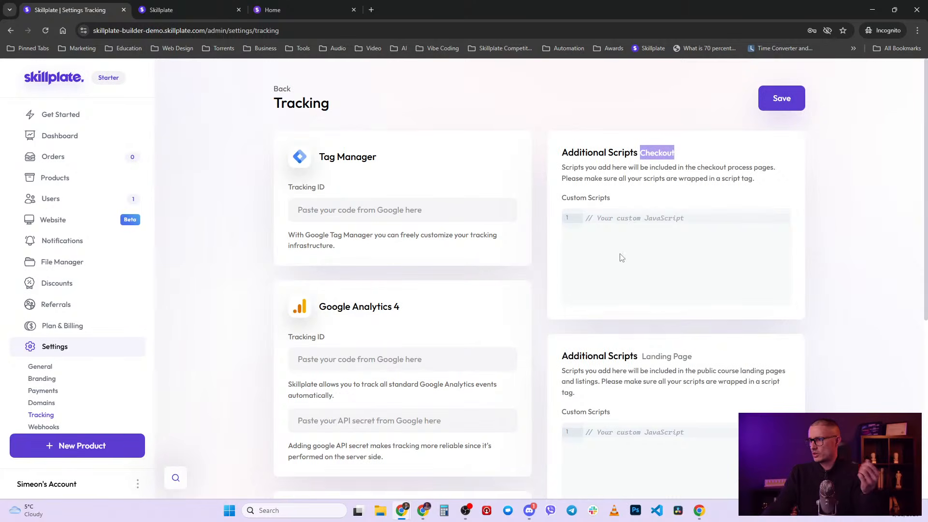
left_click(628, 226)
scroll(610, 305, "down", 2)
left_click_drag(642, 260, 687, 260)
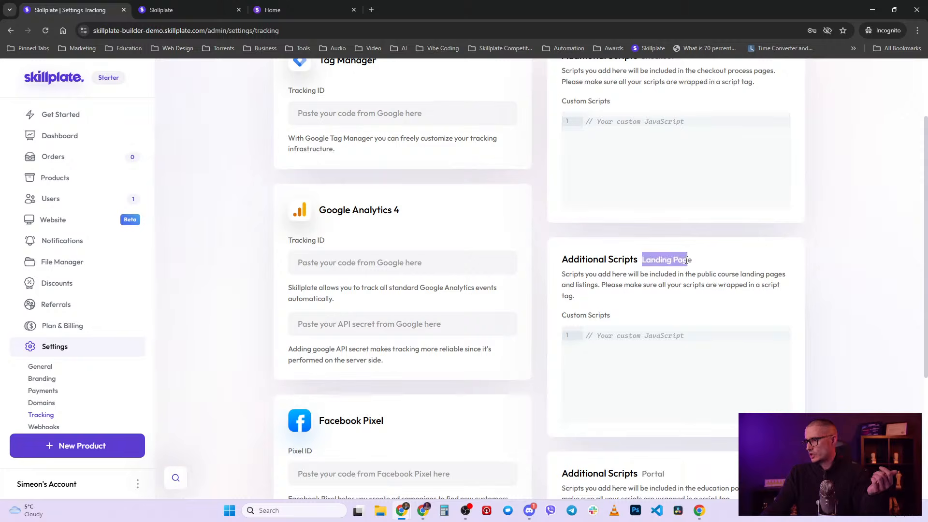
left_click(659, 354)
scroll(658, 354, "down", 3)
left_click_drag(561, 329, 665, 330)
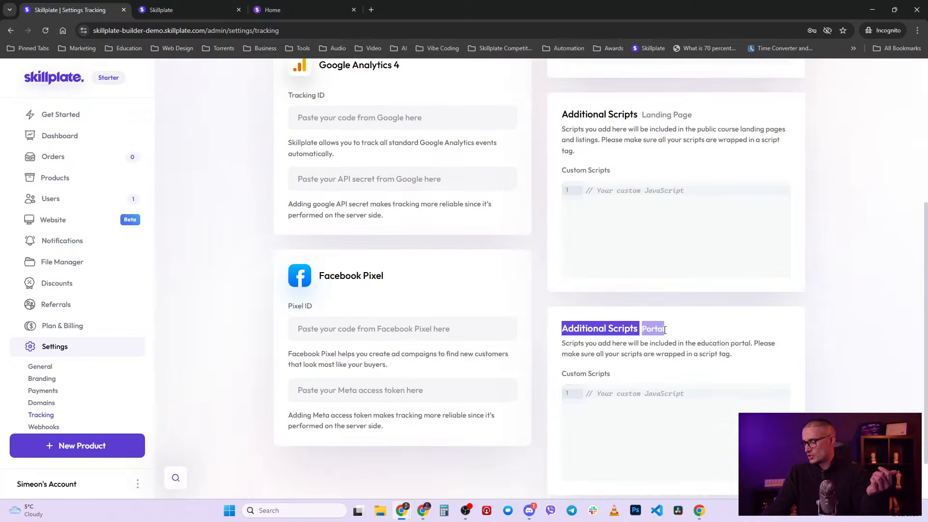
left_click(638, 396)
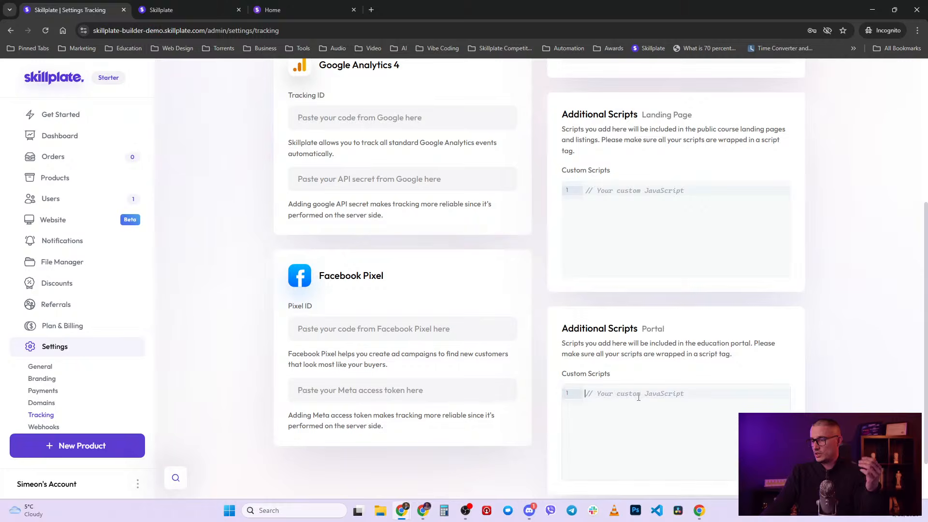
left_click(213, 3)
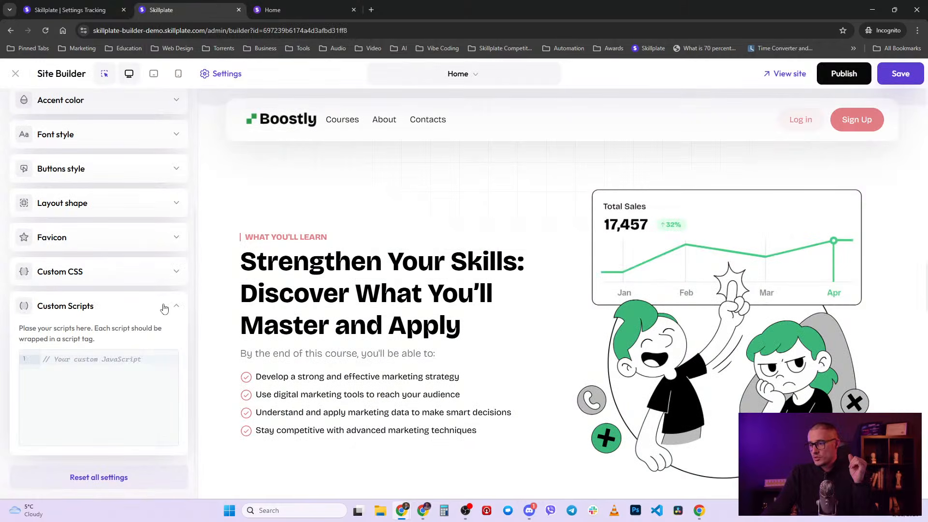
- Leave the site's Custom Scripts editor empty and collapse the Custom Scripts section
scroll(89, 259, "up", 4)
scroll(105, 280, "down", 4)
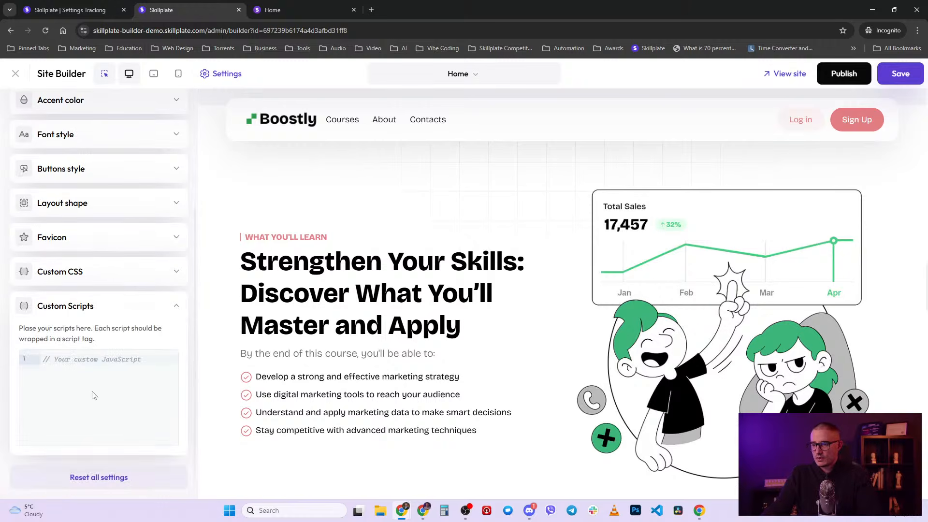
left_click(124, 394)
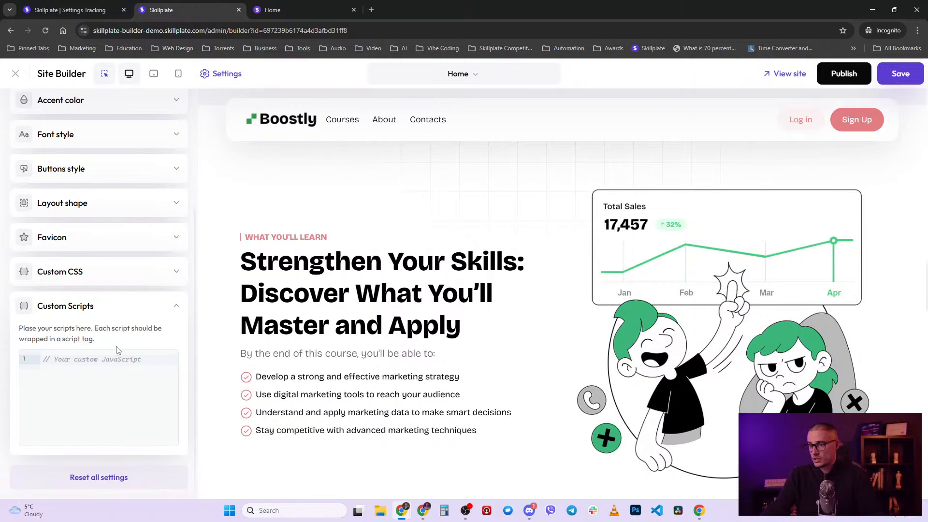
left_click(84, 359)
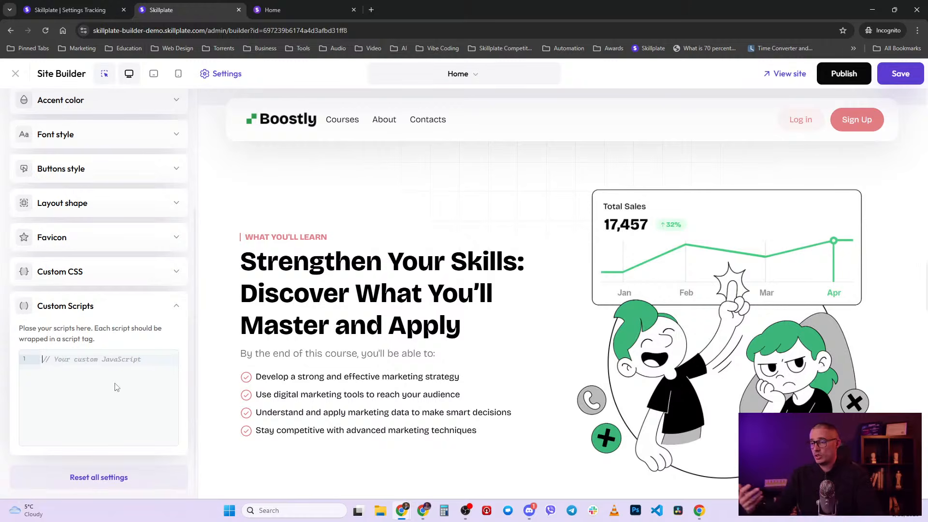
left_click(166, 310)
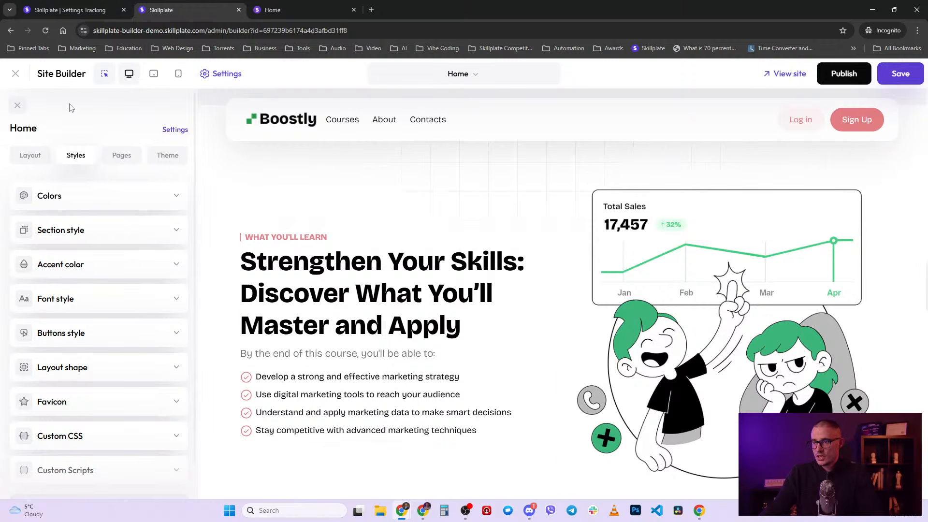
- Open the Home page settings, check the page name 'Home' against the website pages list
left_click(176, 131)
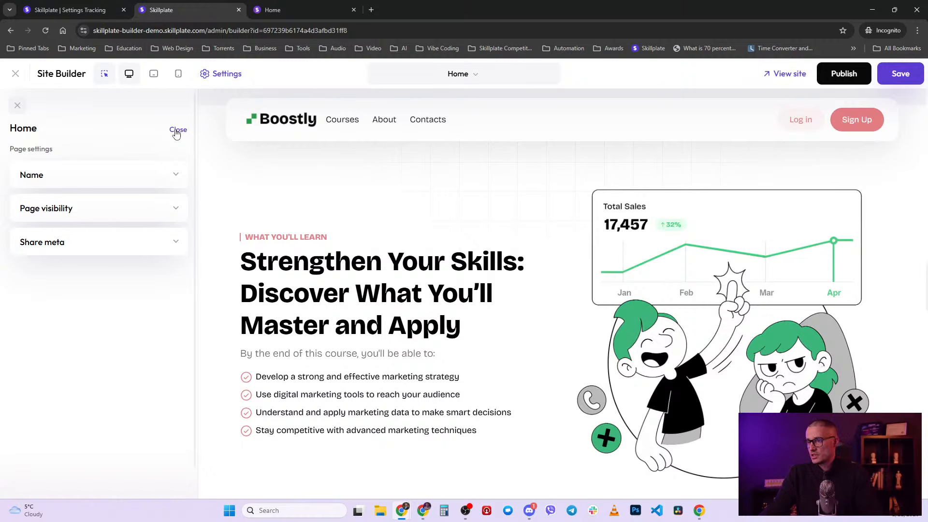
left_click(81, 182)
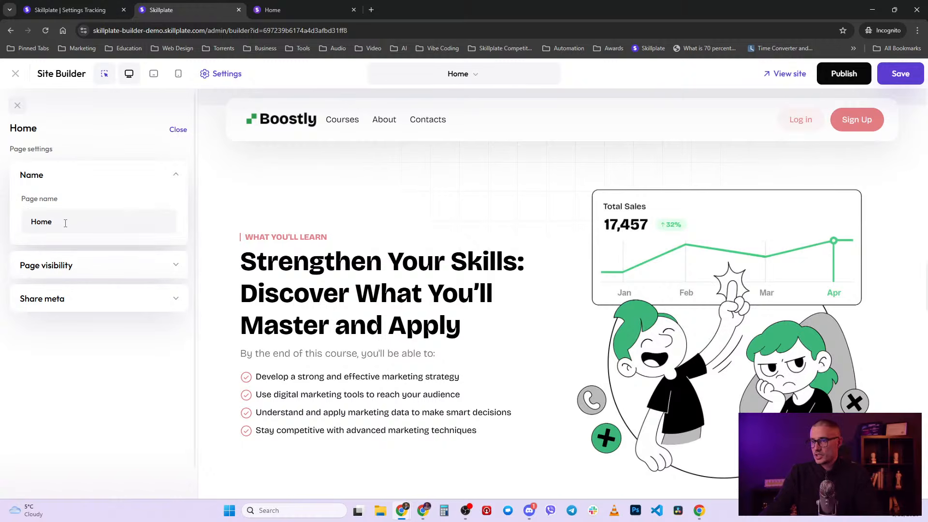
left_click_drag(78, 224, 29, 223)
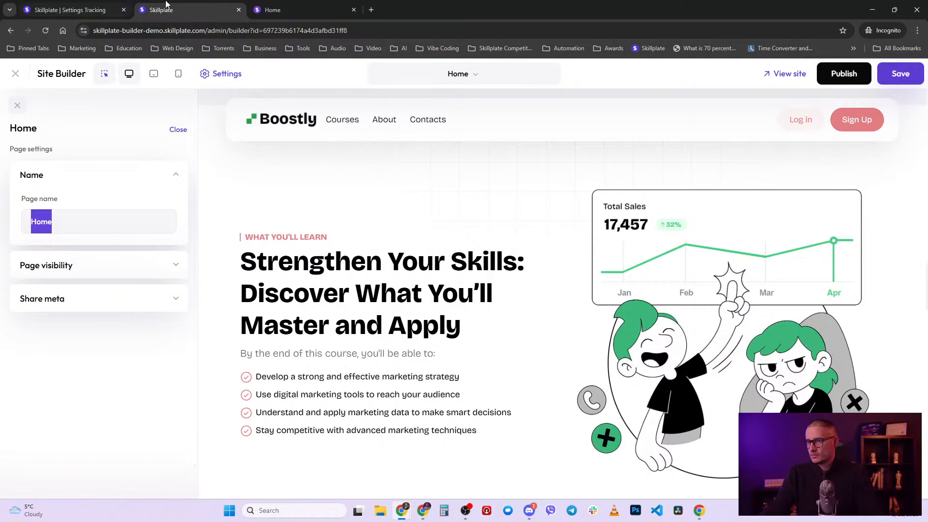
left_click(77, 3)
left_click(50, 220)
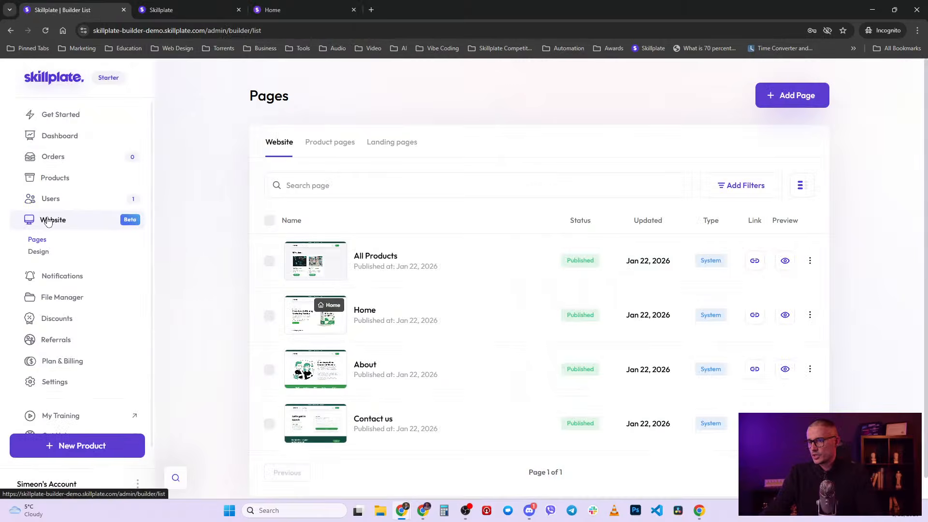
left_click(203, 8)
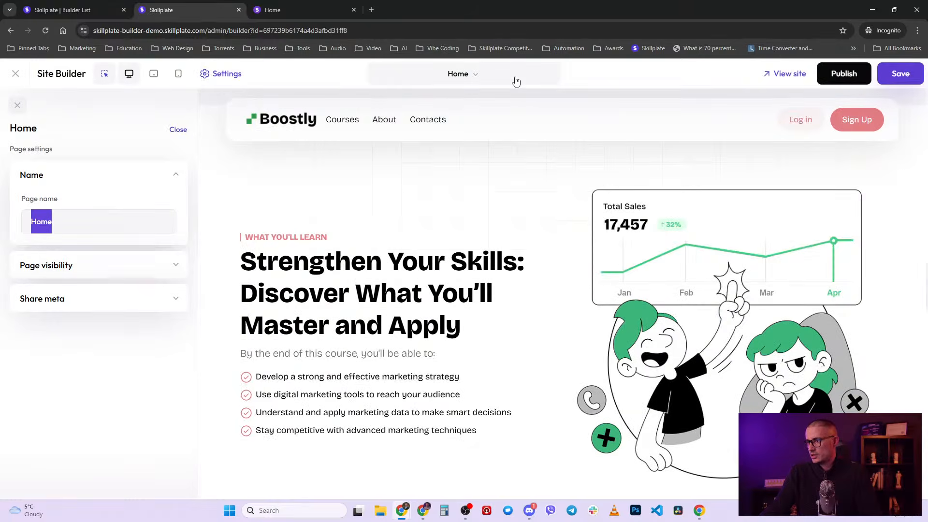
left_click(515, 81)
left_click(517, 81)
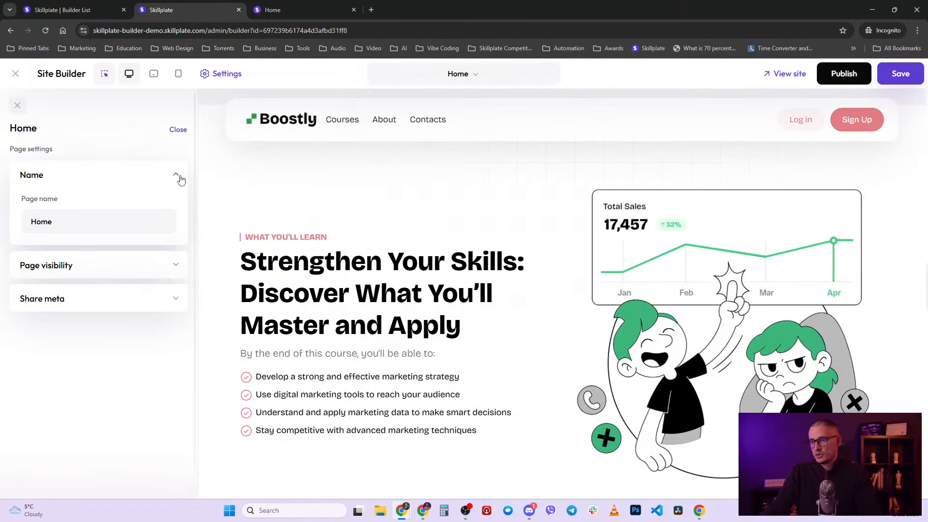
left_click(177, 175)
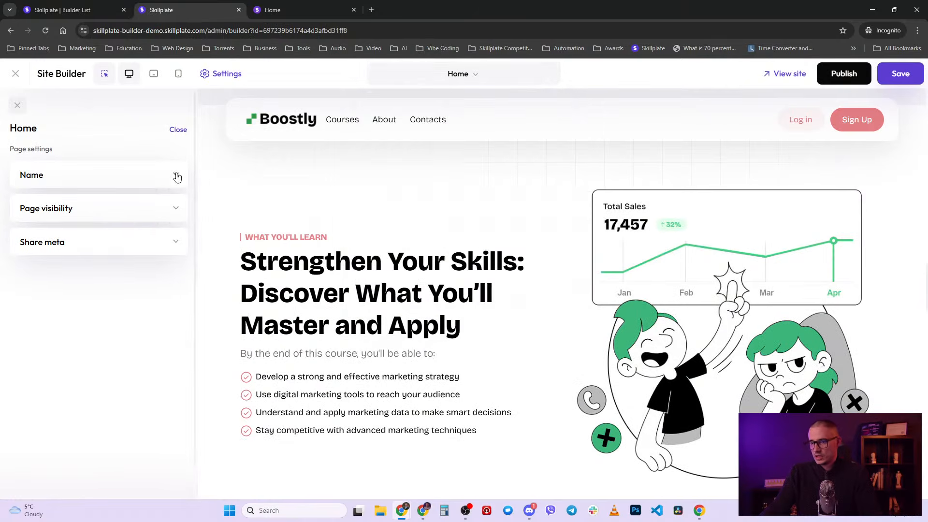
- Set Page visibility to Enrolled in product and bring up the product list
left_click(103, 217)
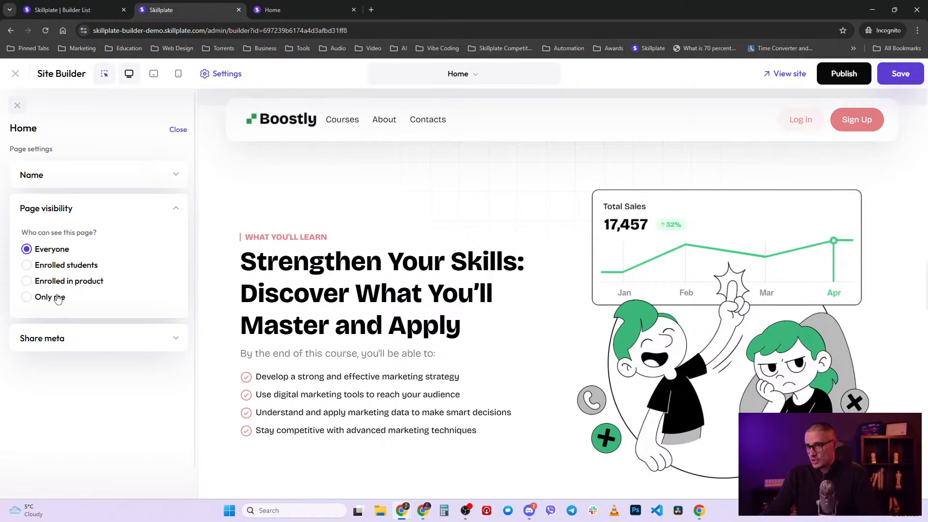
left_click(55, 266)
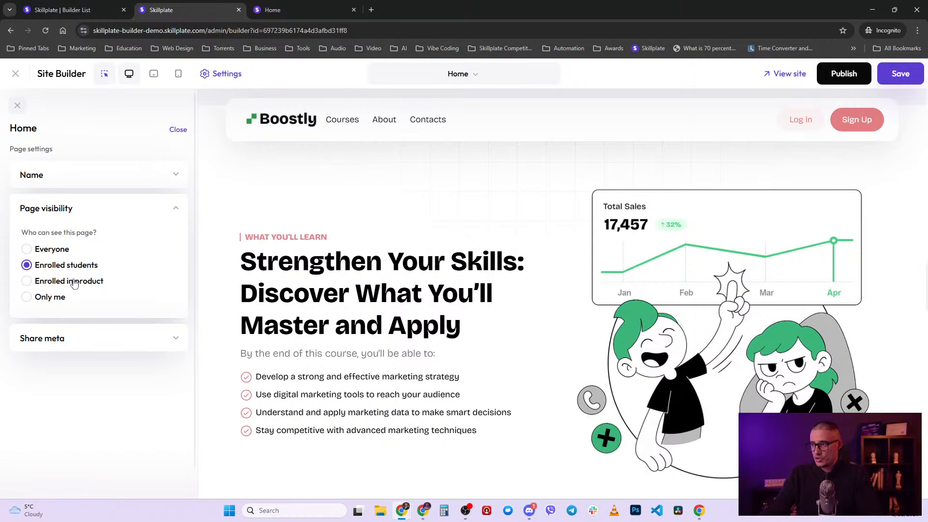
left_click(73, 282)
left_click(84, 312)
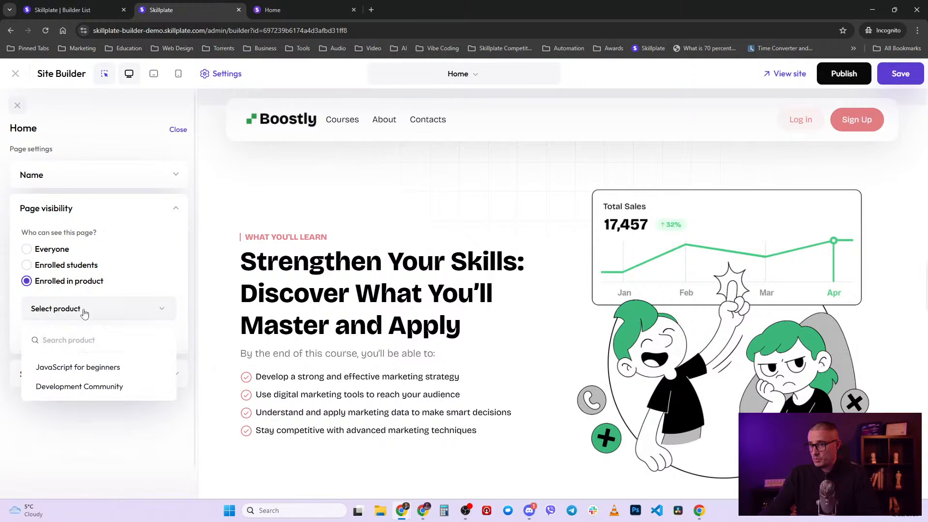
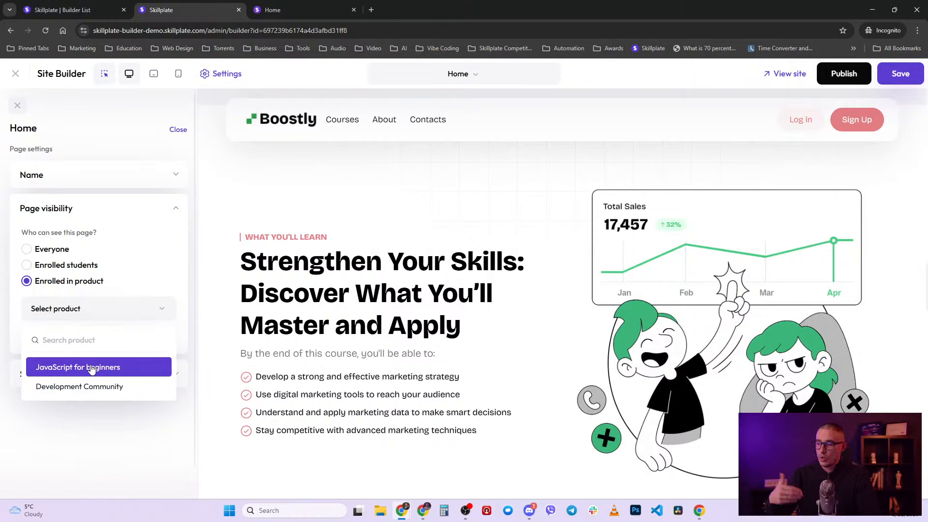
- Restrict the Home page to 'JavaScript for beginners' enrollees, then switch from Page visibility to Share meta
left_click(92, 369)
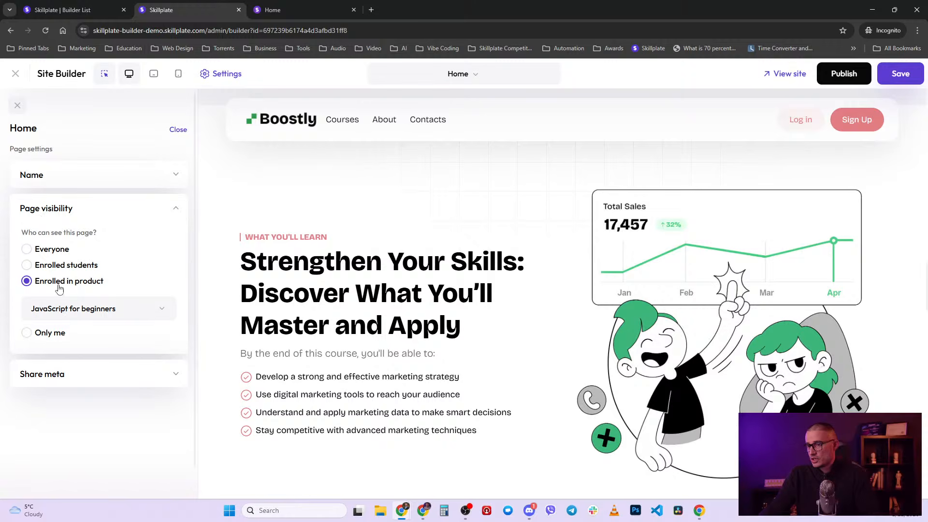
left_click(118, 314)
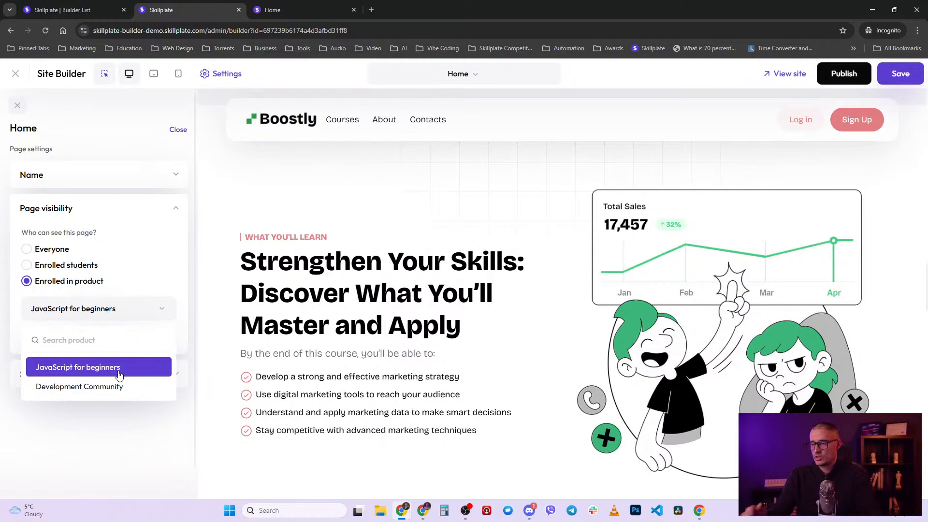
left_click(152, 309)
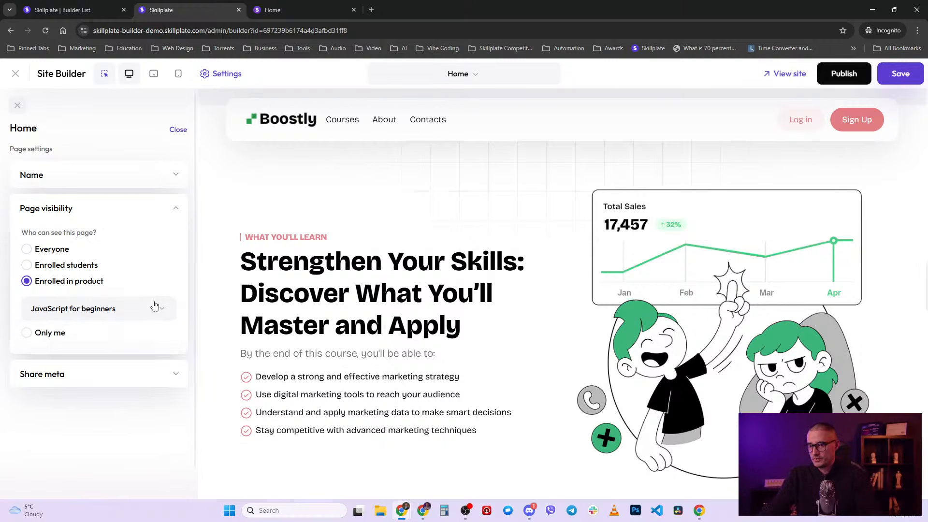
left_click(174, 213)
left_click(125, 244)
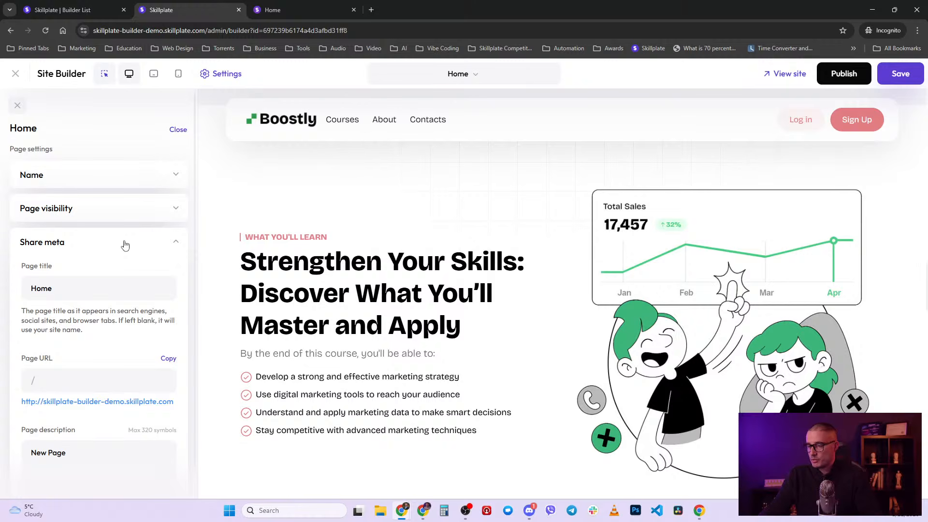
- Check the share title 'Home', description 'New Page', URL and thumbnail, then collapse Share meta
left_click_drag(80, 286, 25, 288)
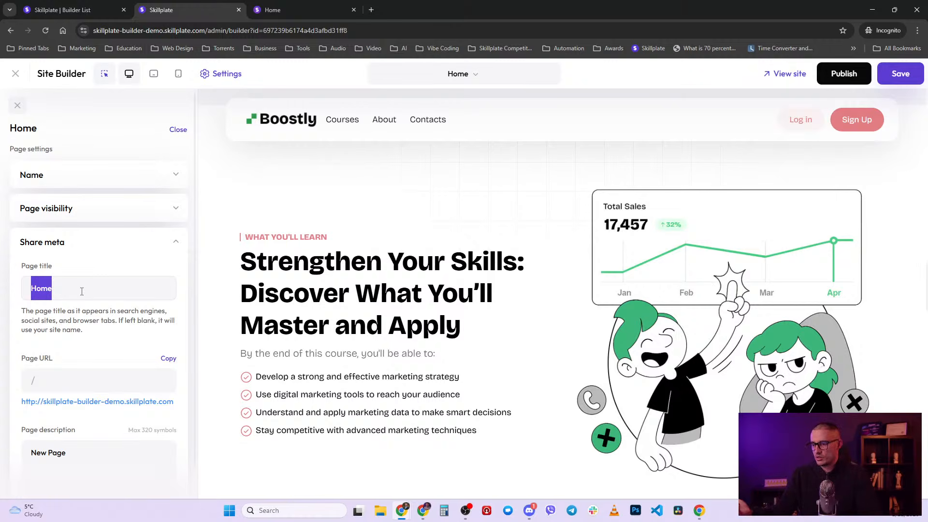
left_click_drag(81, 291, 23, 288)
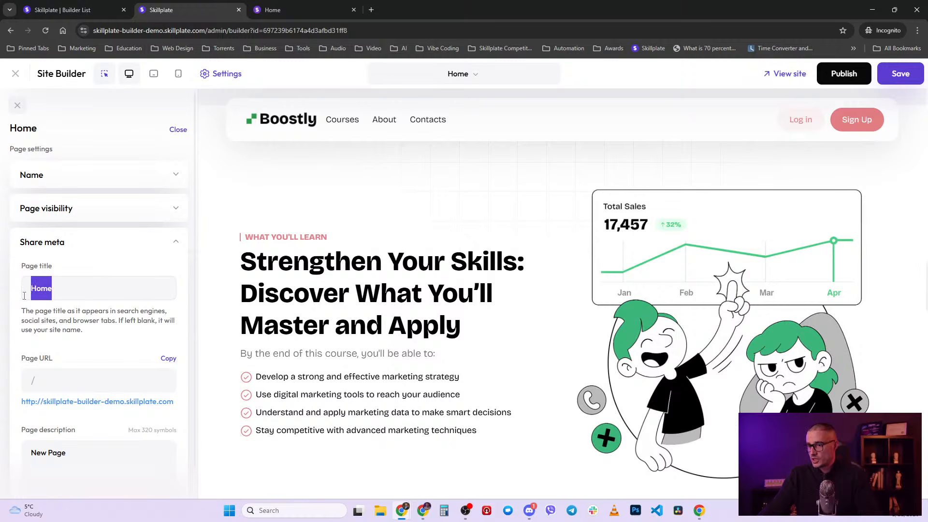
scroll(24, 296, "down", 2)
left_click(118, 284)
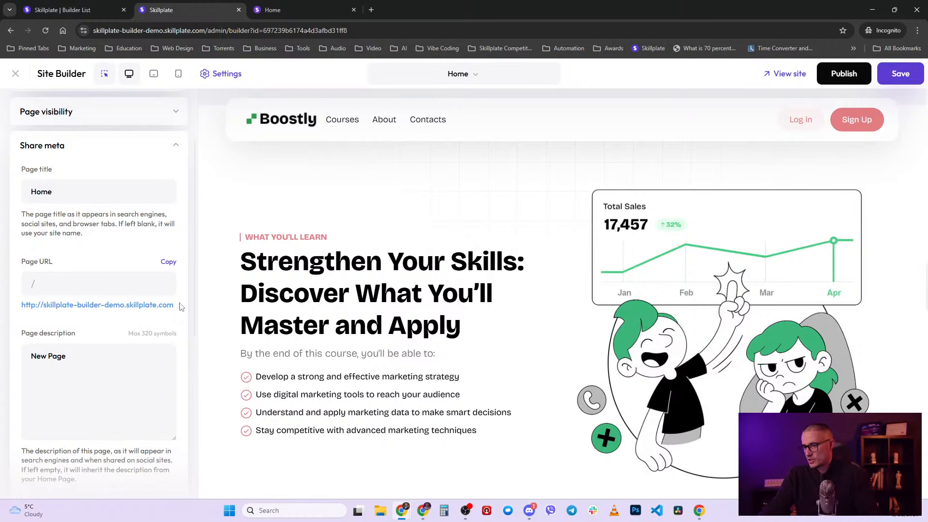
scroll(103, 346, "down", 2)
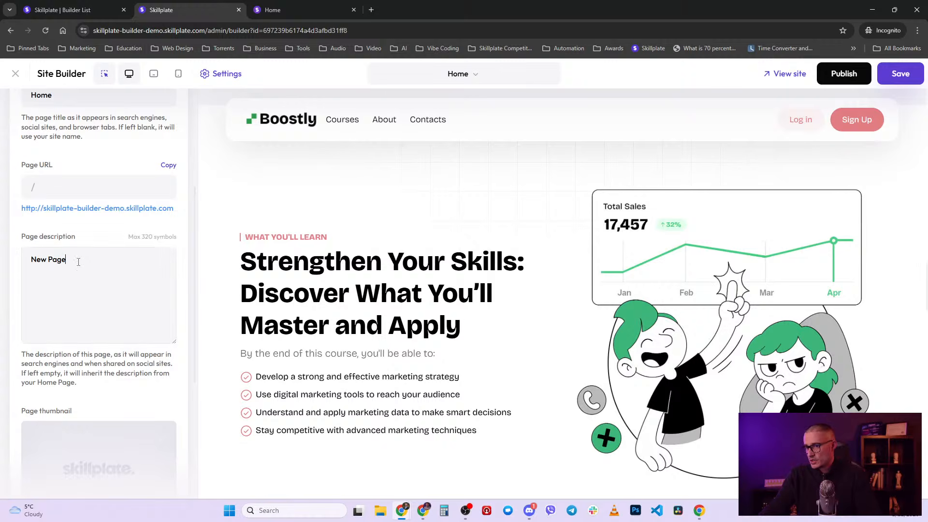
key("ctrl+a")
scroll(76, 316, "down", 3)
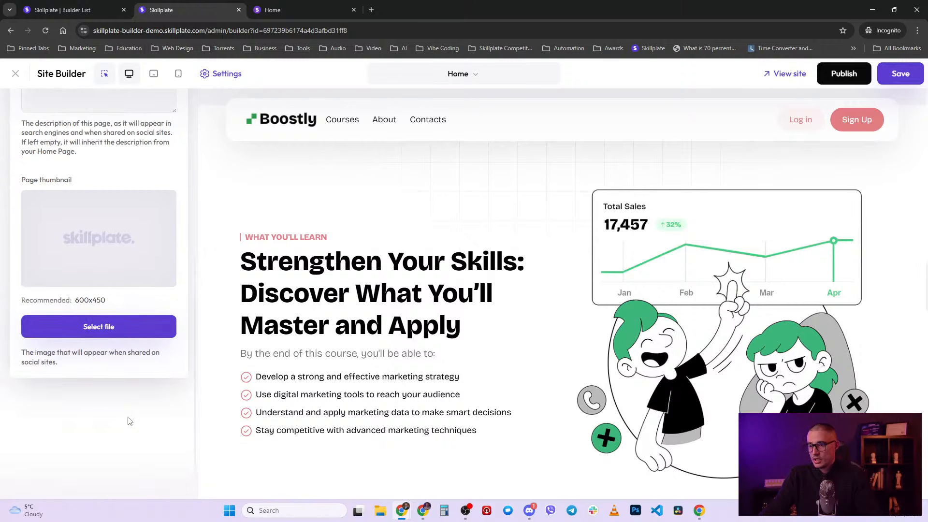
scroll(145, 367, "up", 5)
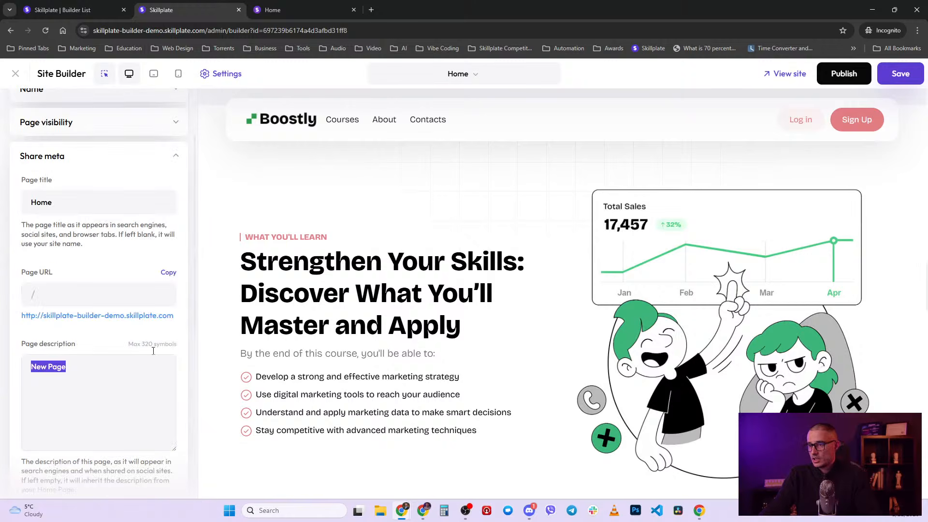
left_click(177, 159)
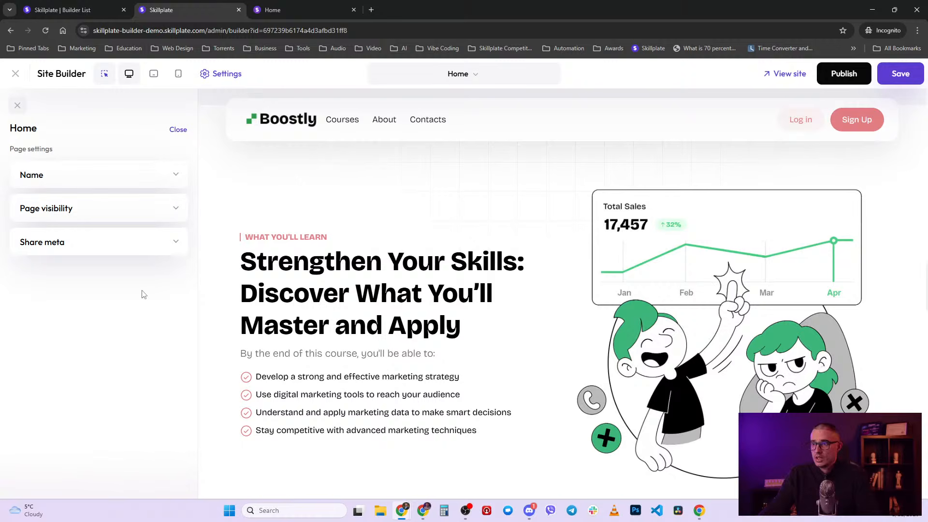
- Close the page settings and browse the Home page's section list in the Layout tab
left_click(181, 135)
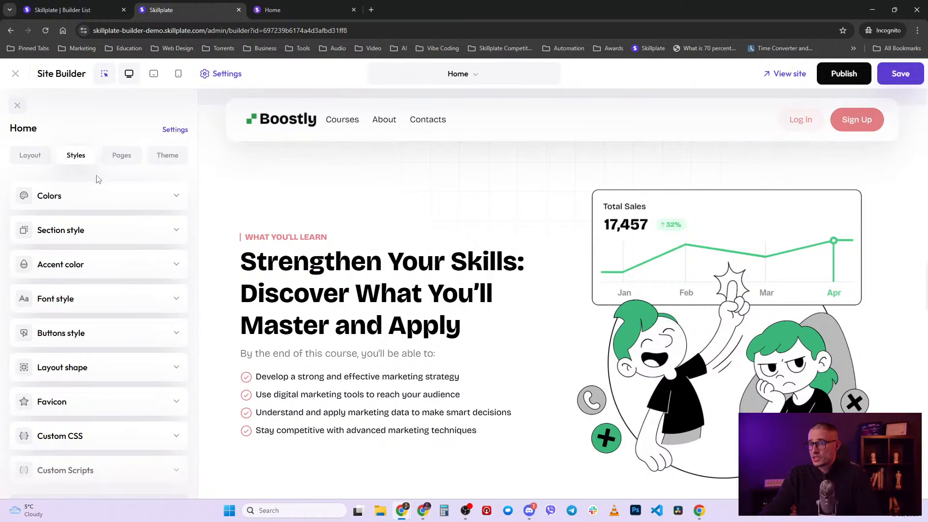
left_click(31, 157)
scroll(152, 263, "down", 2)
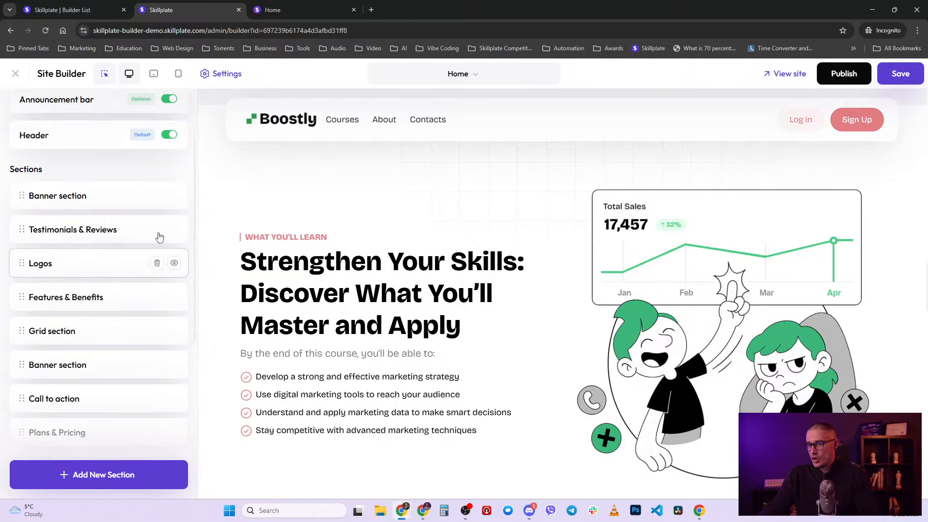
scroll(118, 386, "up", 2)
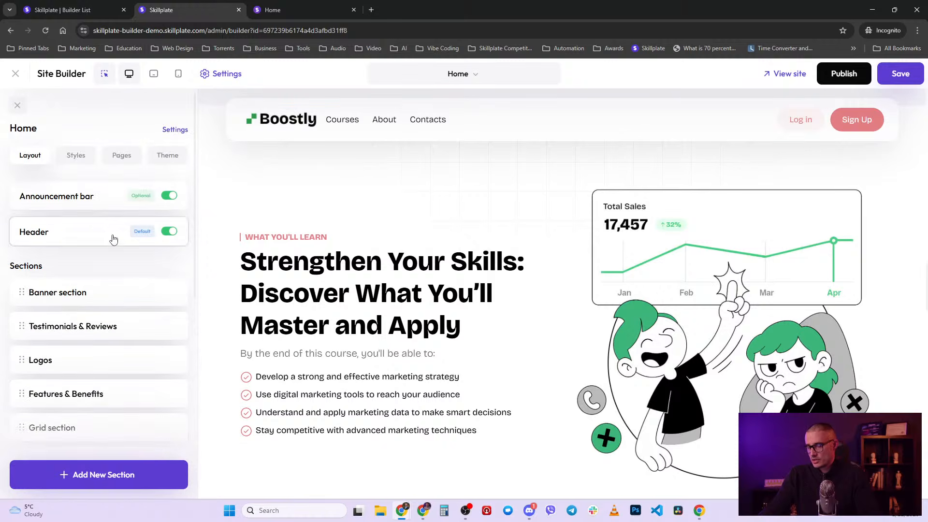
scroll(125, 257, "down", 9)
scroll(117, 362, "up", 7)
scroll(118, 362, "up", 2)
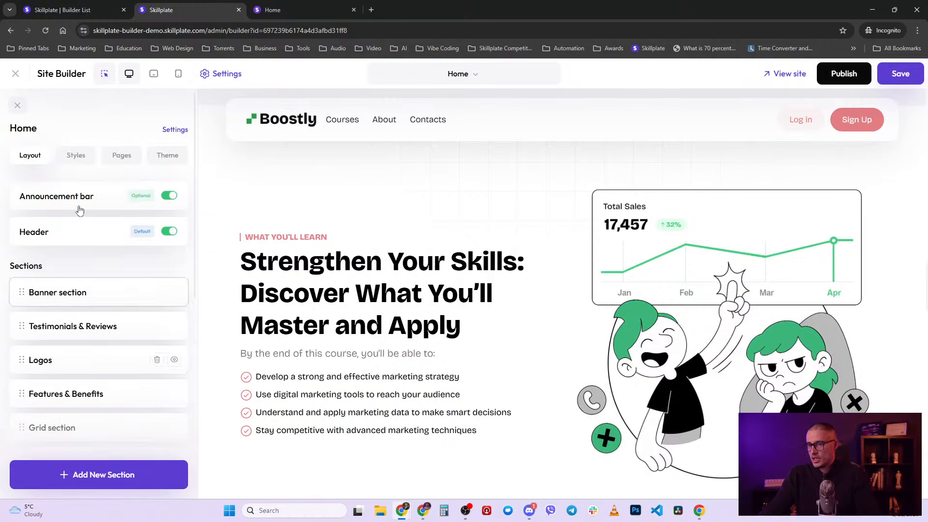
- Look over the Styles colour palette and the Pages list, then view themes with Boostly active
left_click(85, 158)
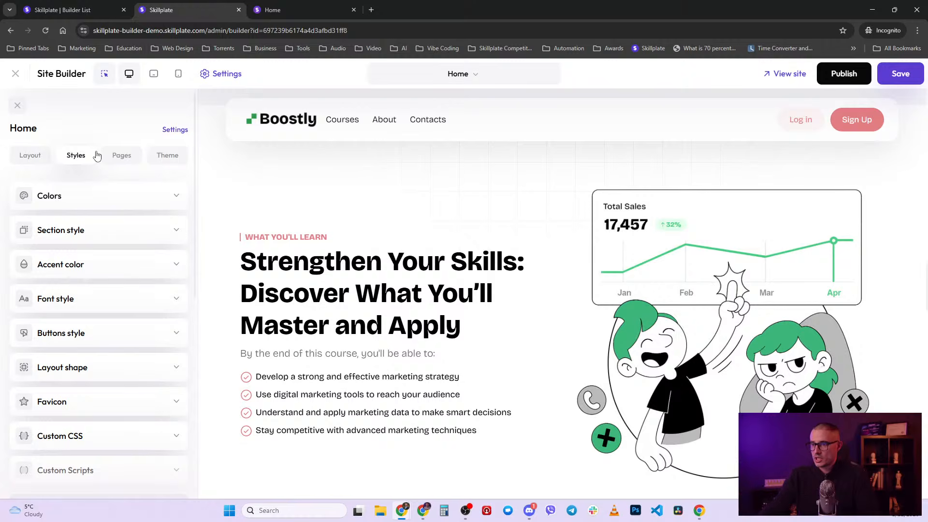
left_click(107, 198)
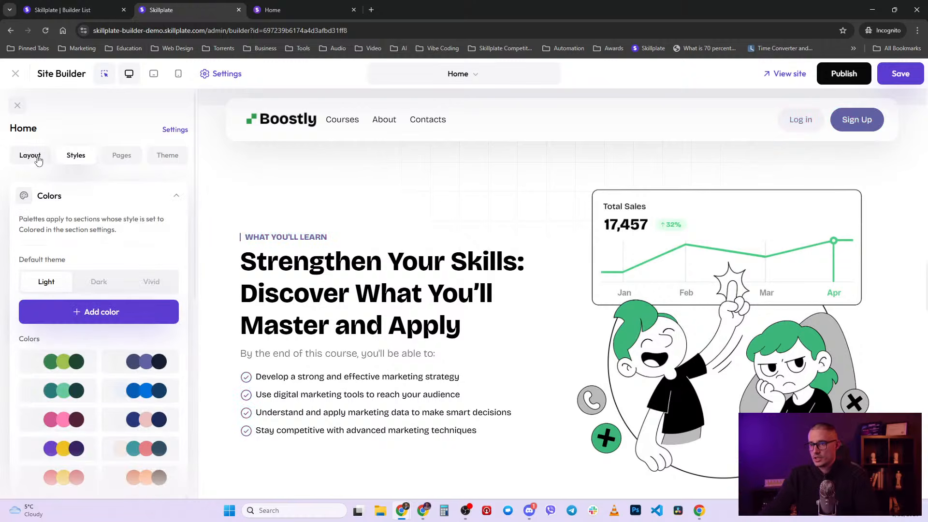
left_click(174, 197)
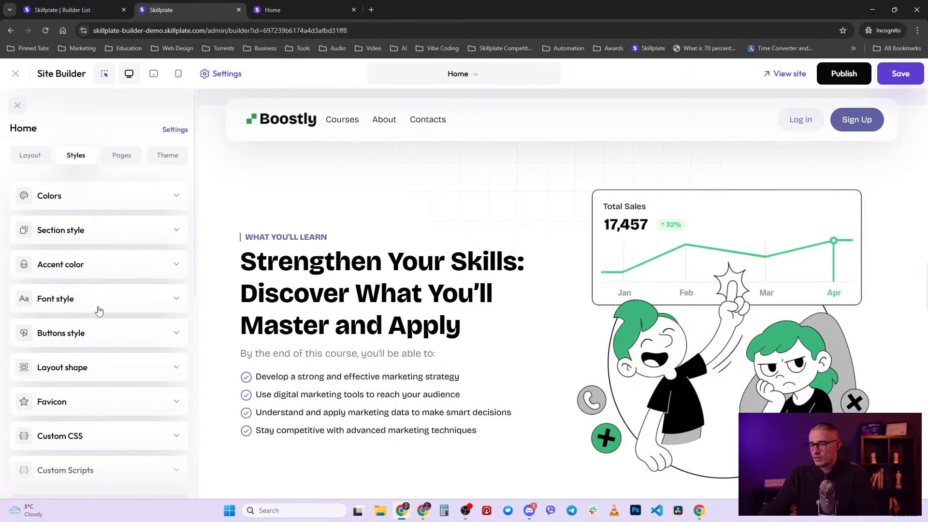
scroll(98, 310, "down", 1)
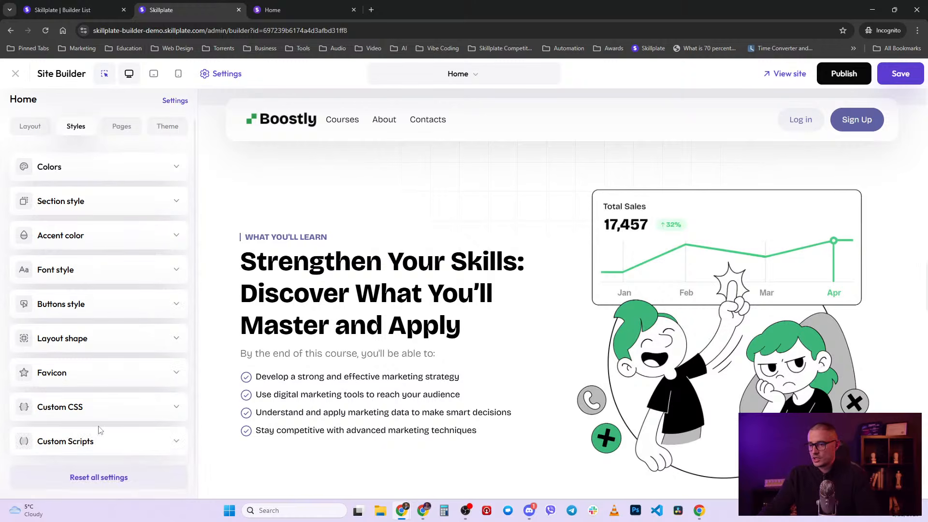
scroll(104, 454, "up", 1)
left_click(122, 155)
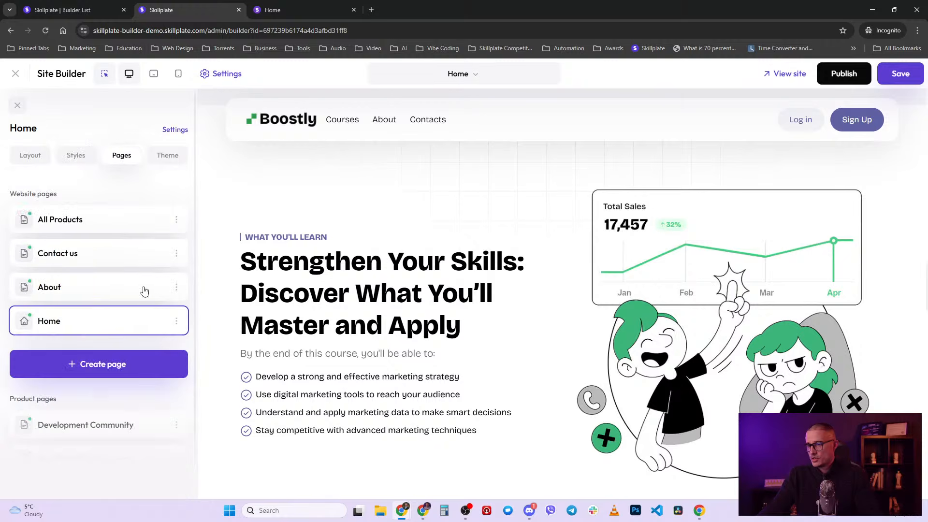
left_click(168, 156)
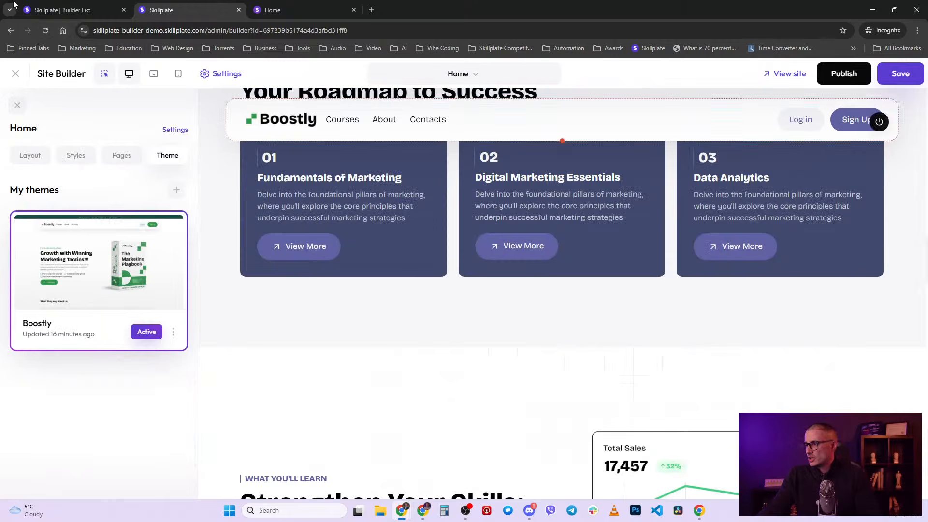
- Reload the builder, discarding unsaved changes, and review the Home page's restored section list
left_click(46, 30)
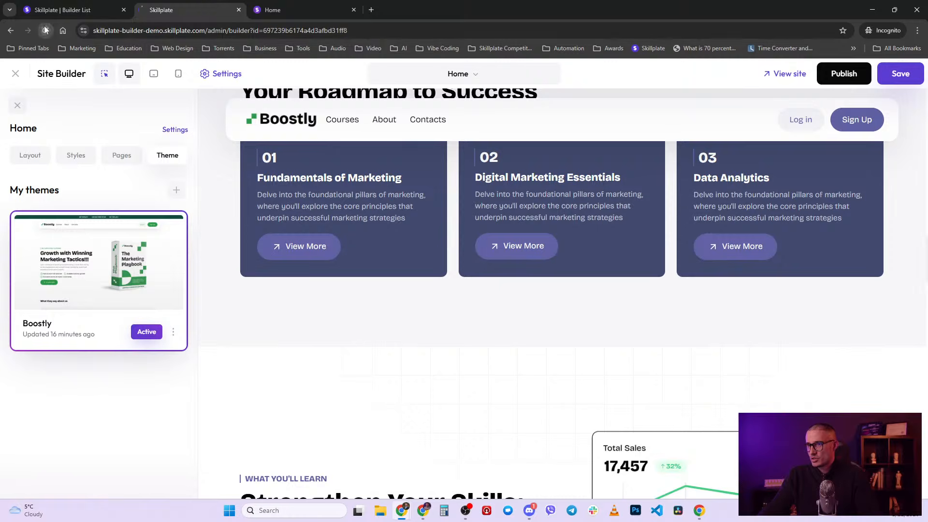
left_click(504, 91)
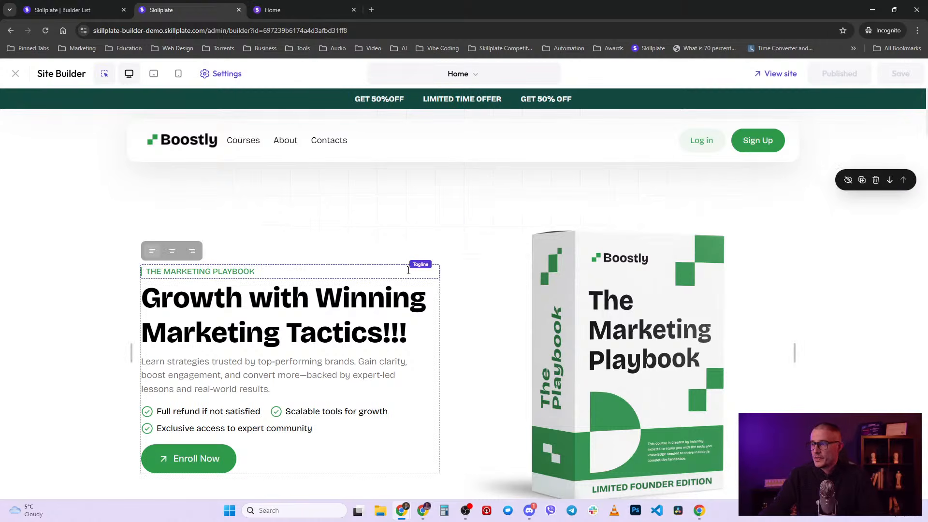
left_click(284, 313)
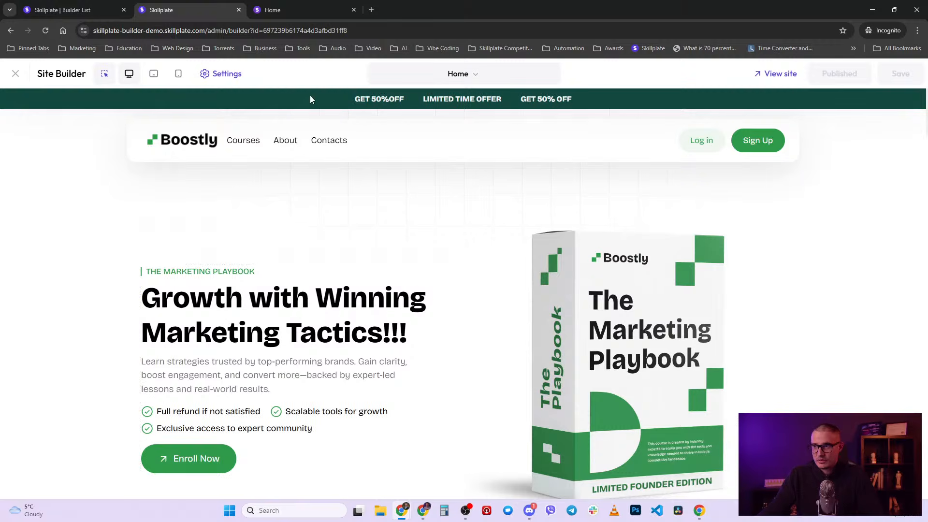
left_click(229, 77)
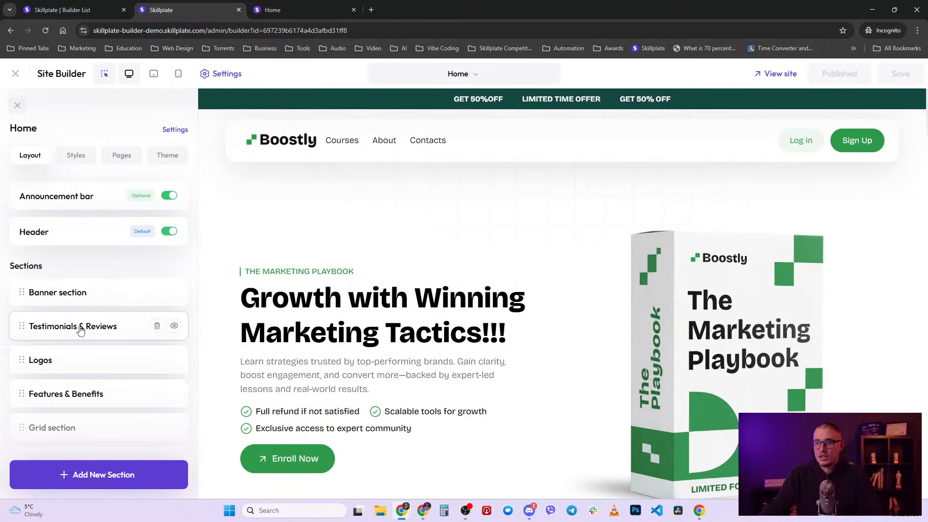
scroll(80, 328, "down", 2)
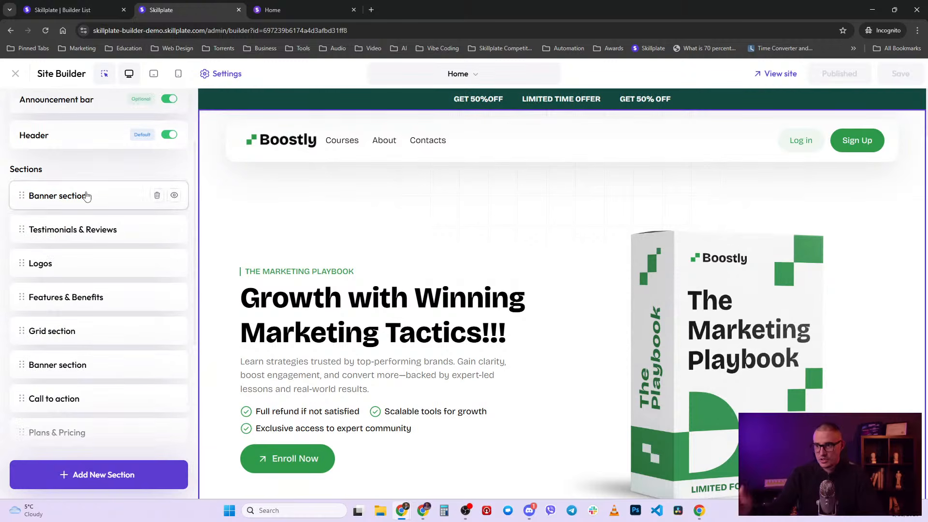
scroll(84, 197, "up", 2)
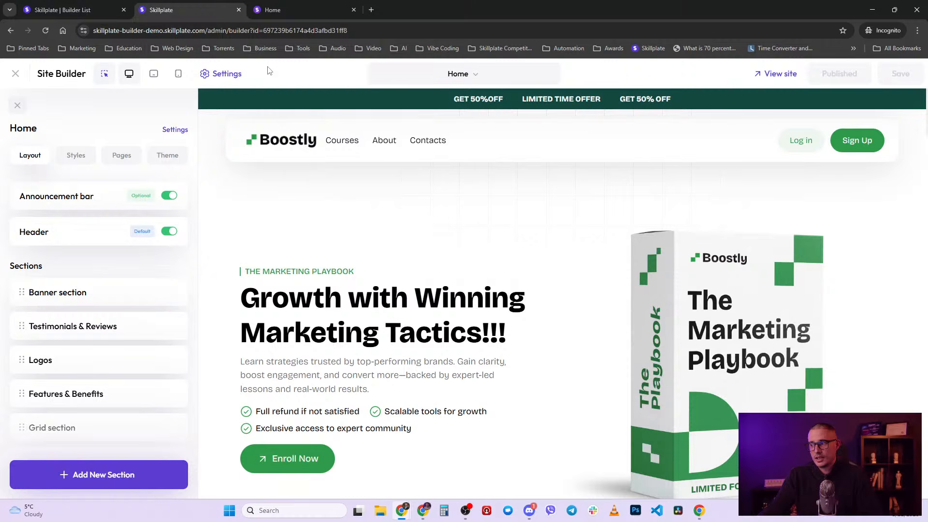
left_click(18, 106)
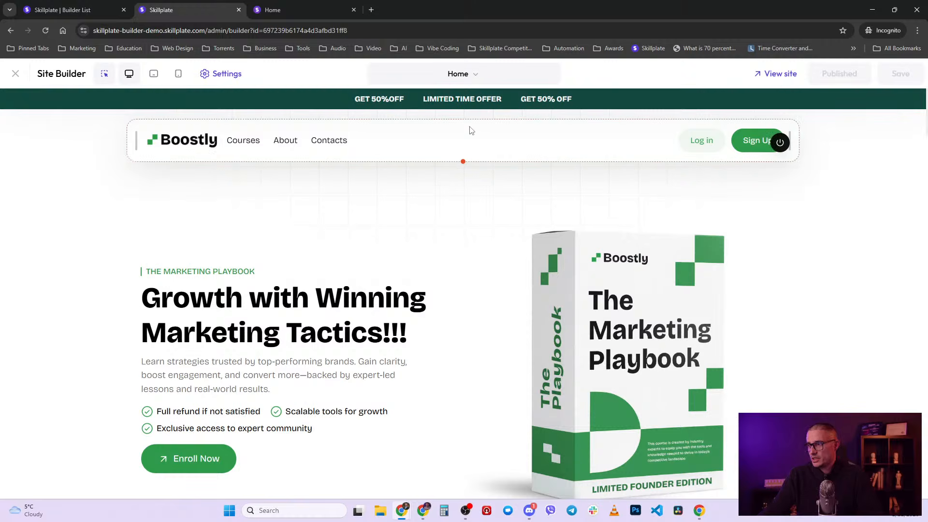
scroll(437, 229, "down", 2)
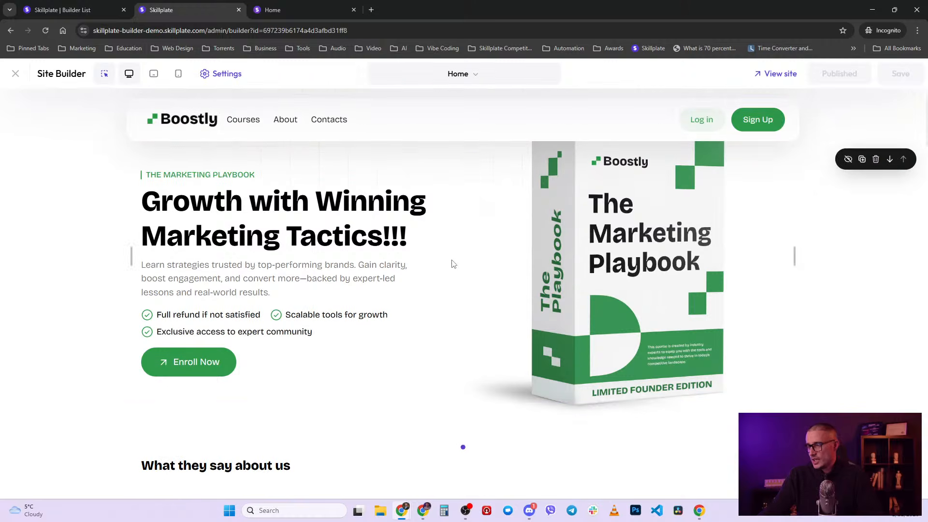
scroll(453, 264, "up", 2)
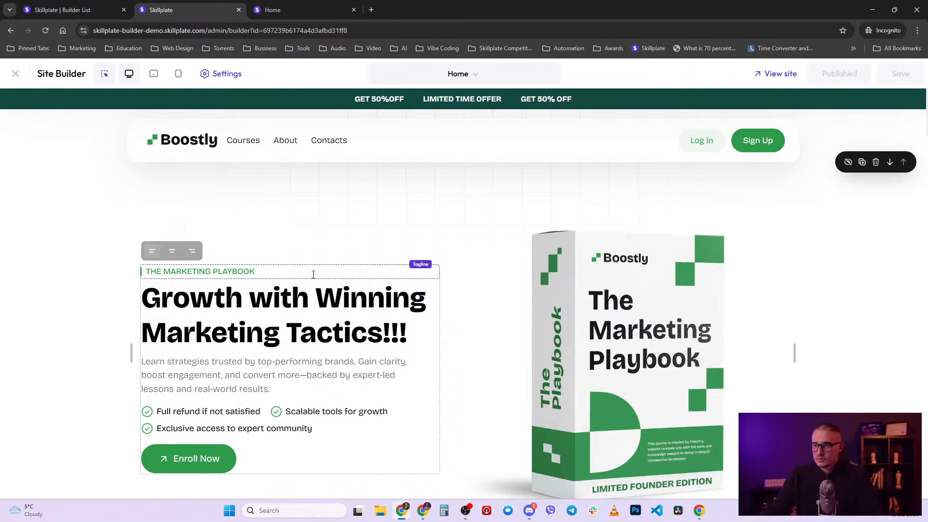
left_click(231, 73)
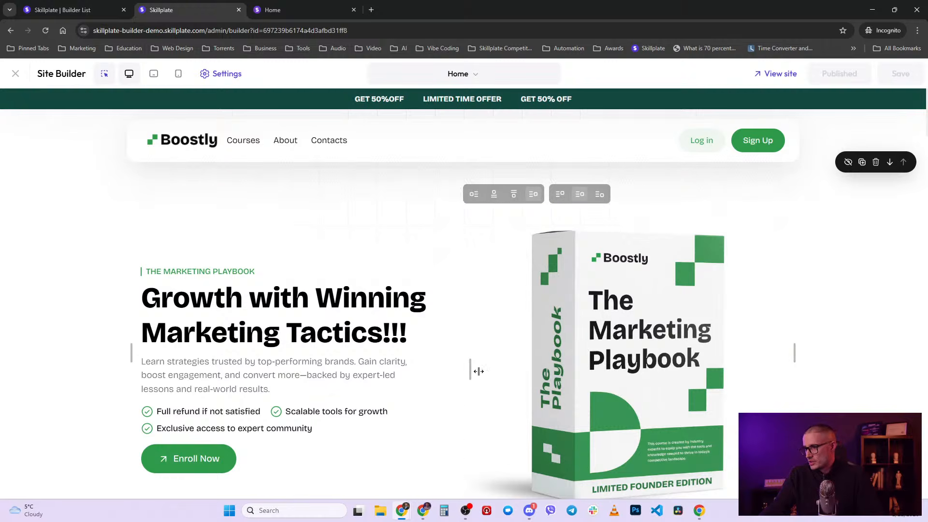
- Centre the hero text and rebalance the text and book image columns side by side
left_click_drag(470, 369, 581, 369)
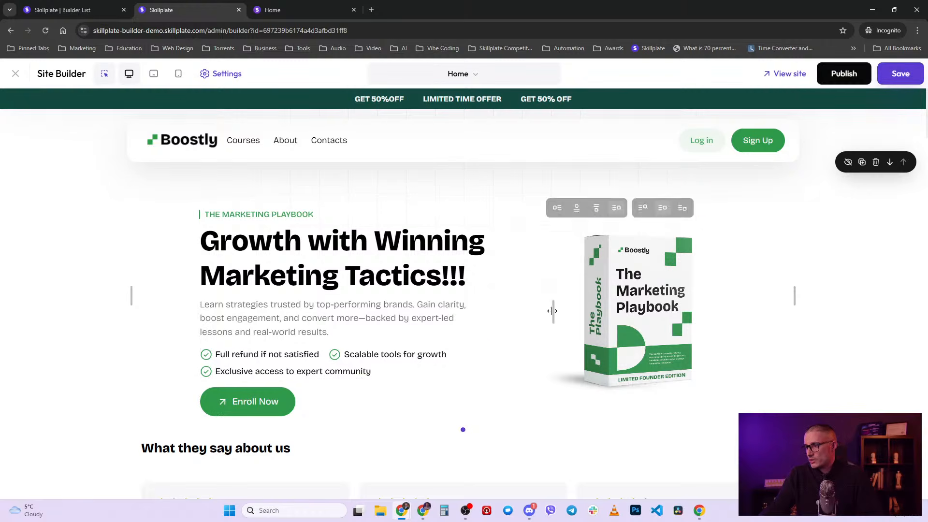
left_click_drag(551, 311, 429, 324)
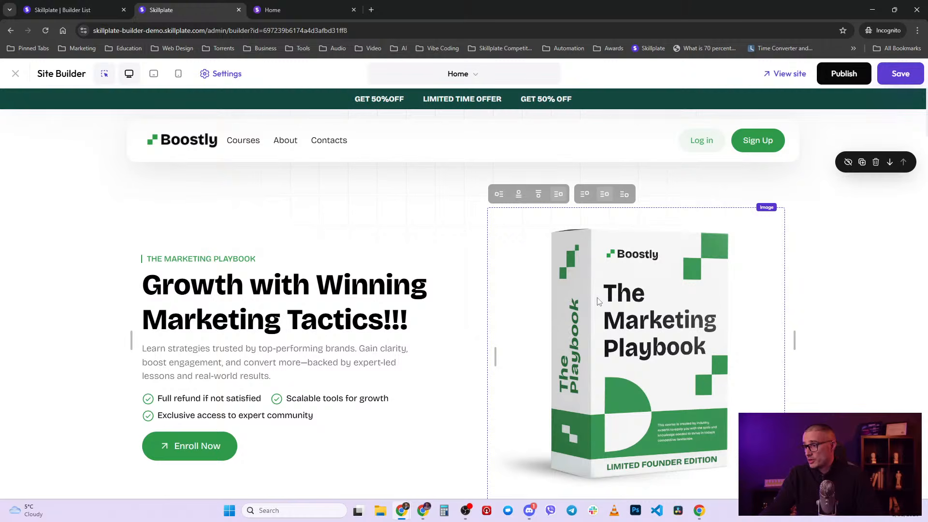
left_click(538, 198)
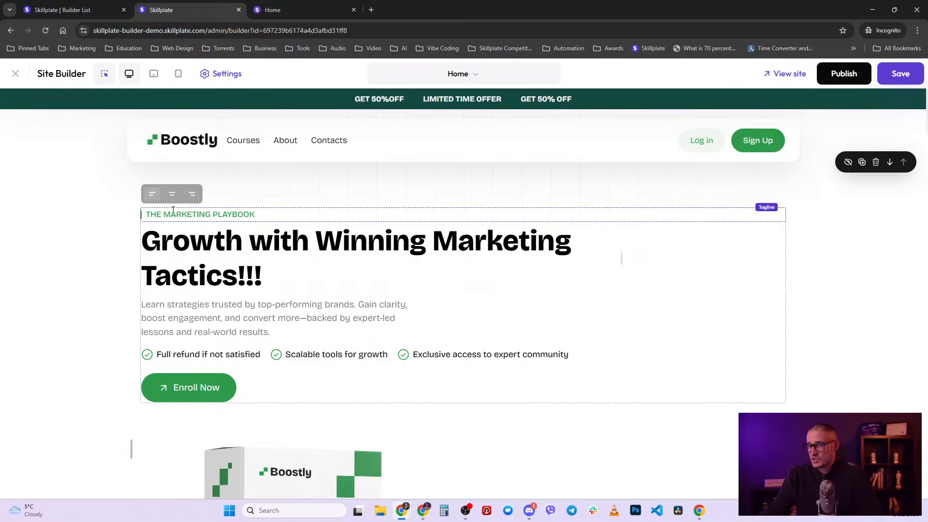
left_click(172, 194)
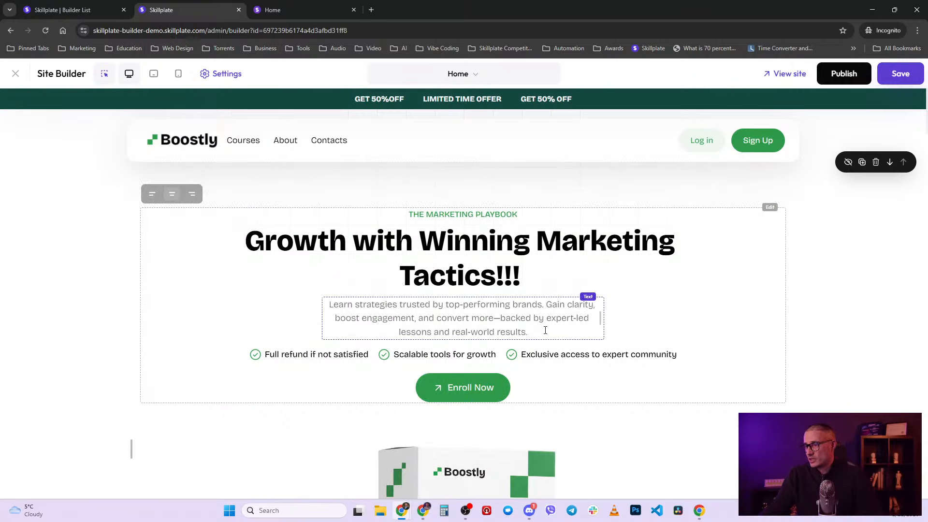
scroll(479, 309, "down", 3)
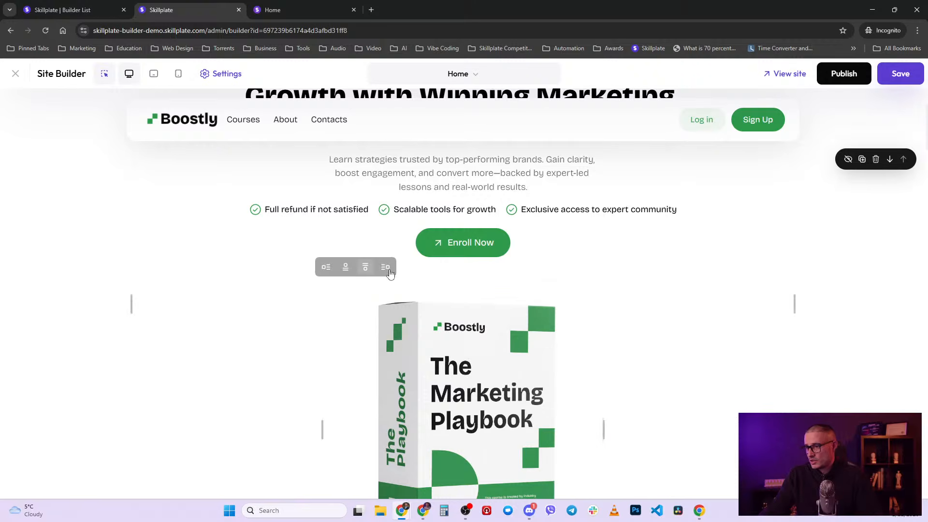
left_click(390, 272)
scroll(410, 317, "up", 3)
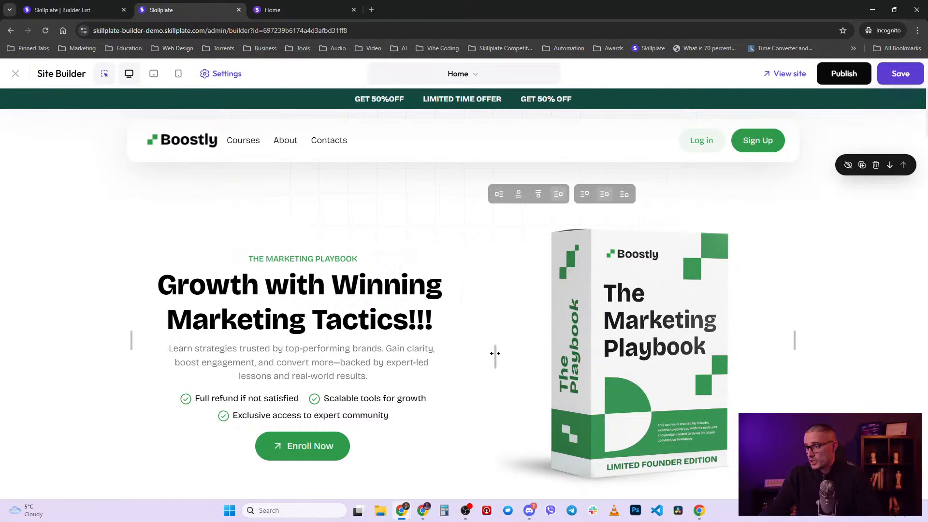
left_click_drag(495, 353, 567, 344)
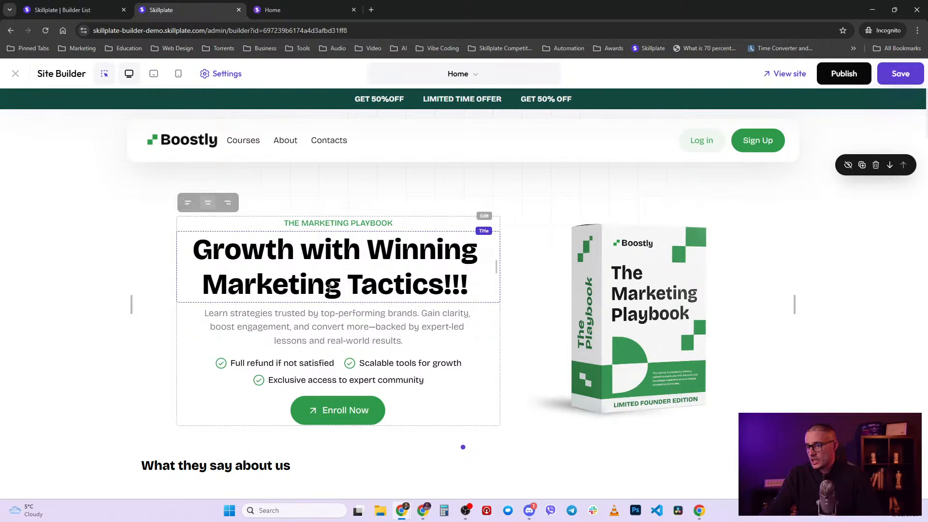
left_click_drag(463, 275, 478, 263)
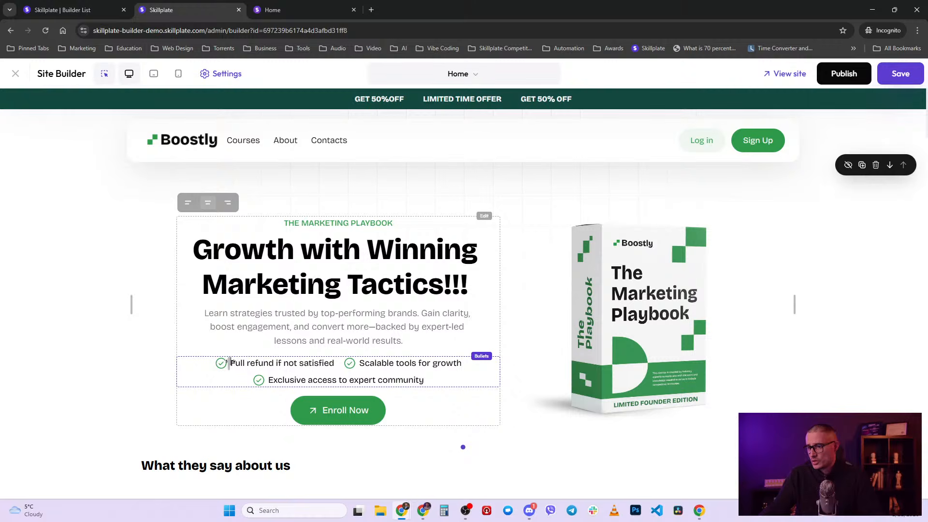
- Enlarge the first bullet's check icon to 38px and give the testimonials heading two columns
left_click_drag(229, 362, 313, 362)
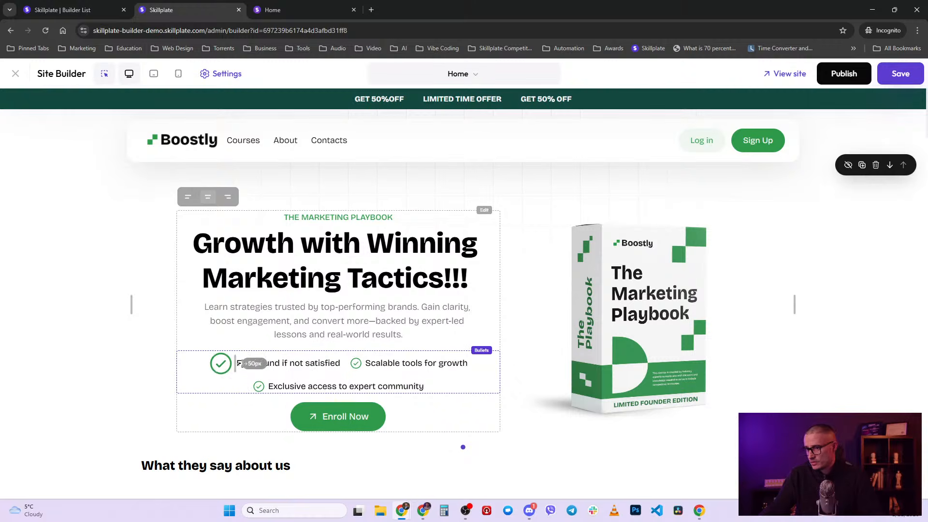
mouse_move(239, 363)
left_mouse_down()
mouse_move(213, 359)
mouse_move(238, 356)
left_mouse_up()
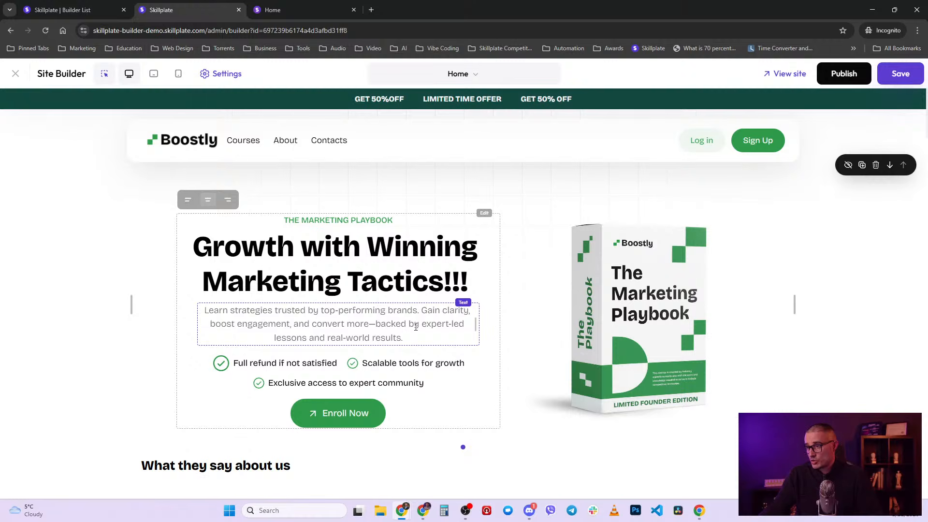
scroll(527, 324, "down", 5)
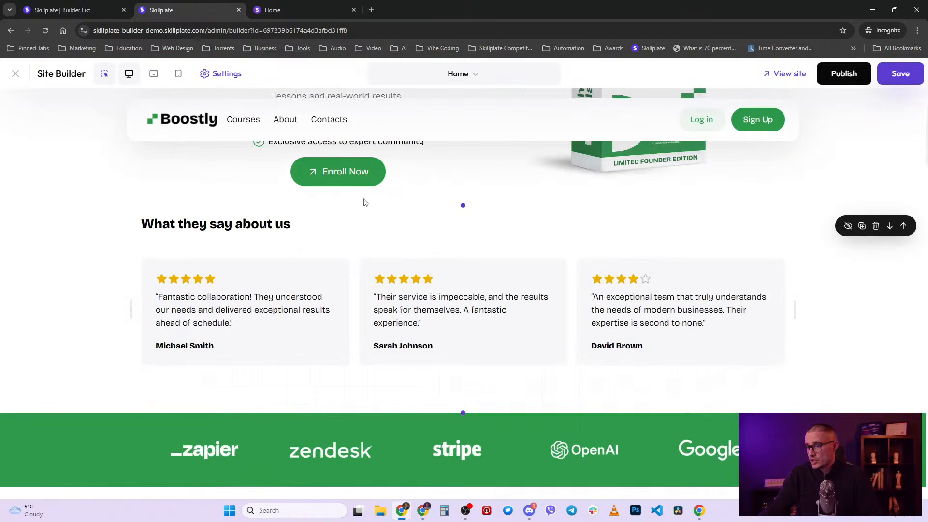
scroll(366, 202, "up", 2)
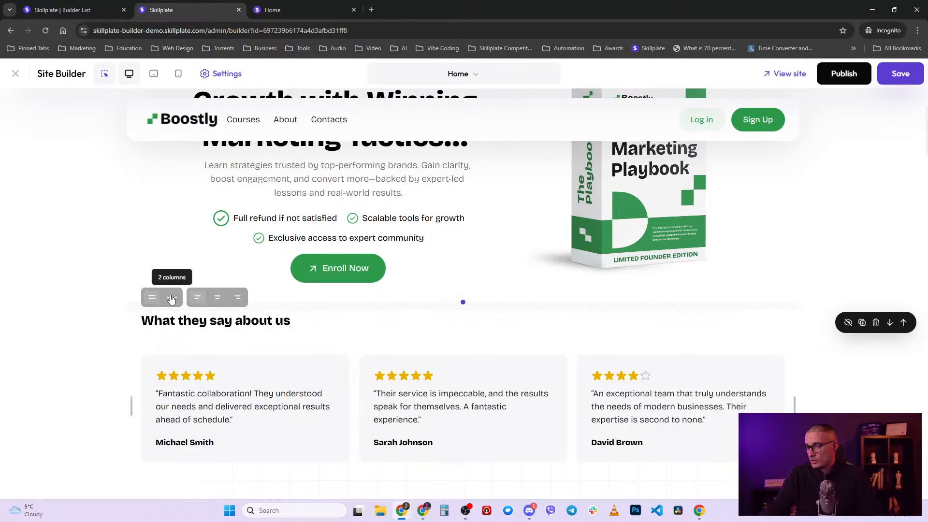
left_click(172, 299)
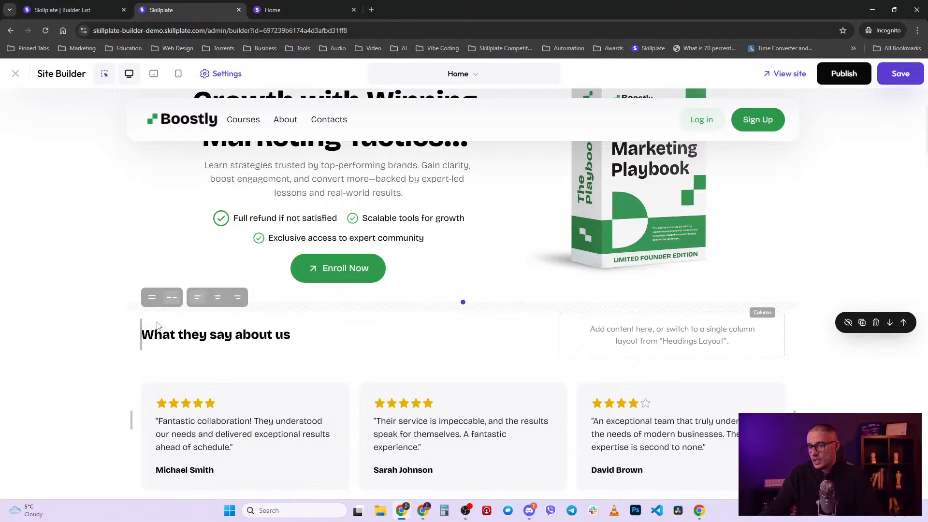
- Return the heading to one column, compare Slider, Marquee and Grid, and set cards beside the heading
left_click(152, 299)
scroll(217, 290, "down", 2)
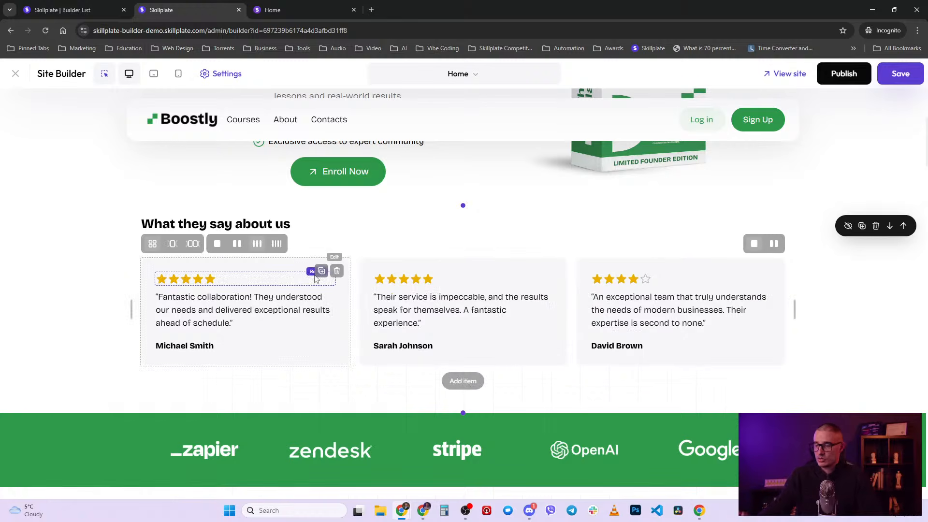
left_click(173, 246)
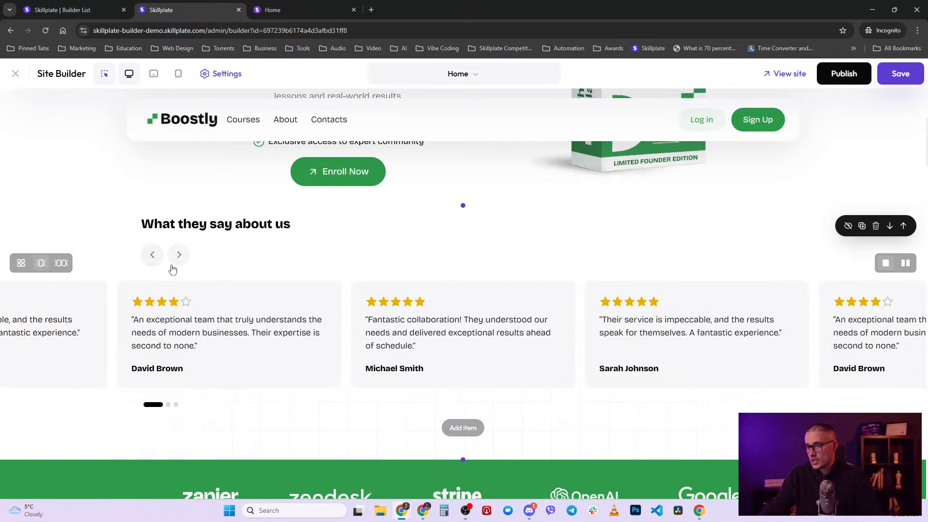
left_click(62, 266)
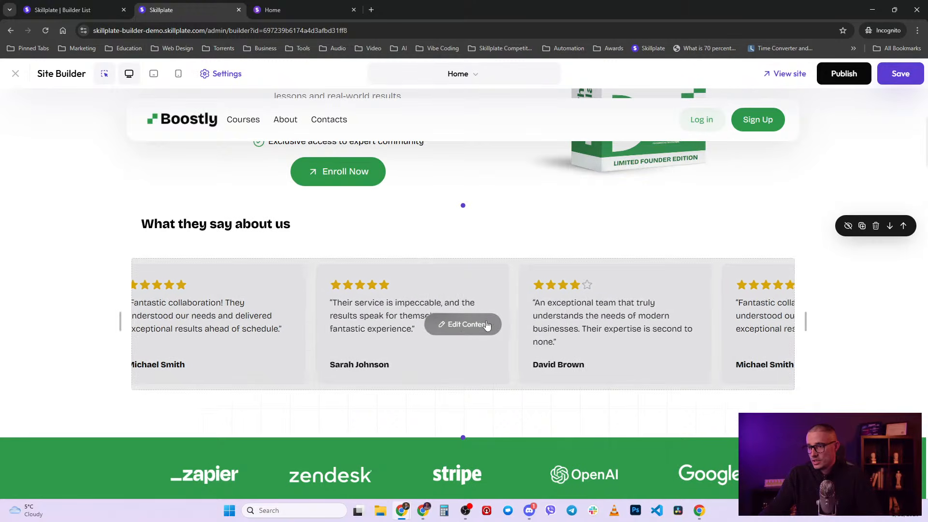
left_click(142, 249)
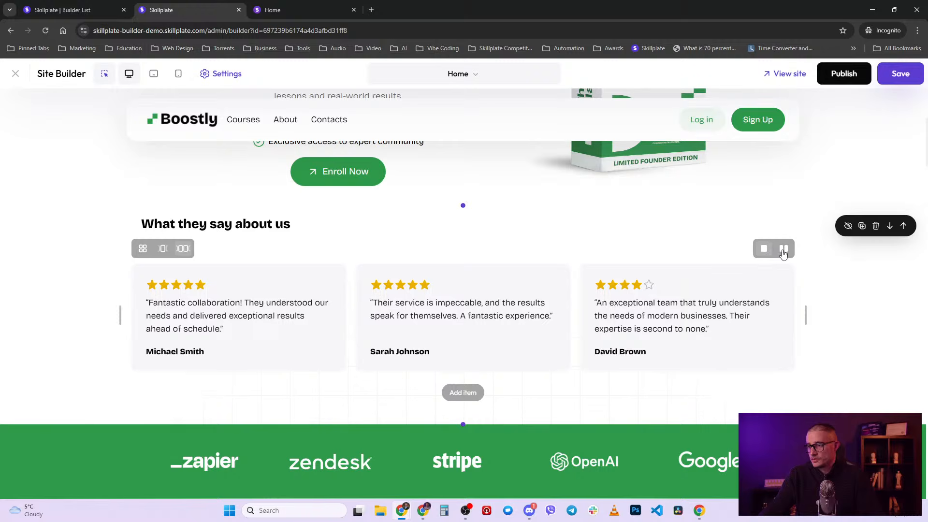
left_click(783, 250)
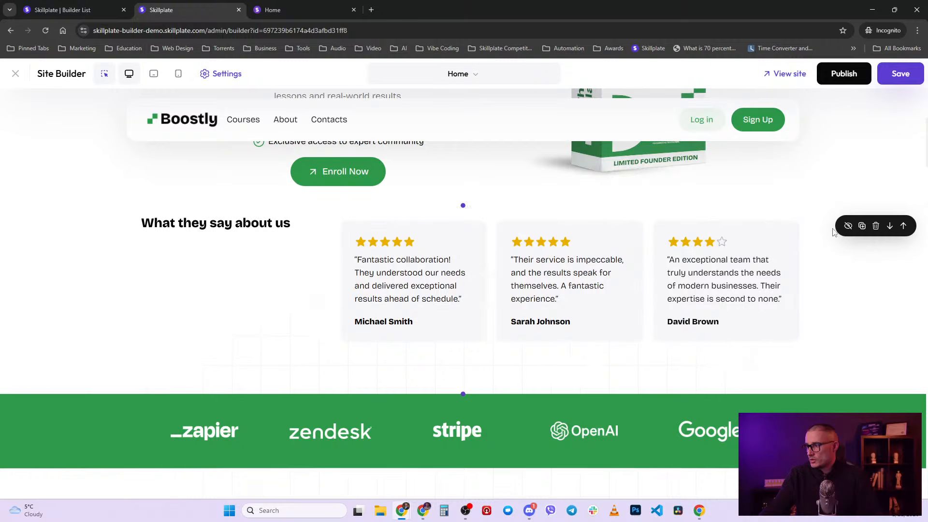
scroll(528, 350, "down", 3)
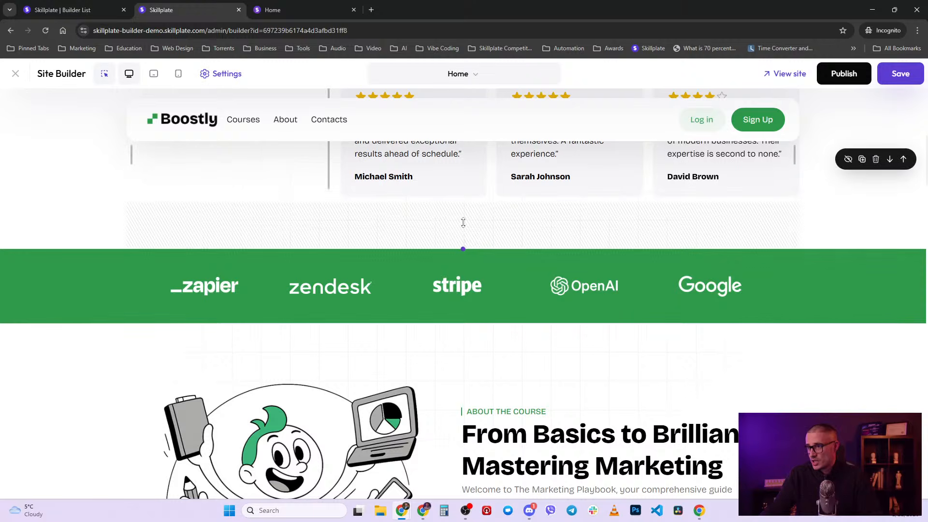
- Adjust the hero's top padding and section width, leaving the hero section 1536px wide
scroll(463, 222, "up", 8)
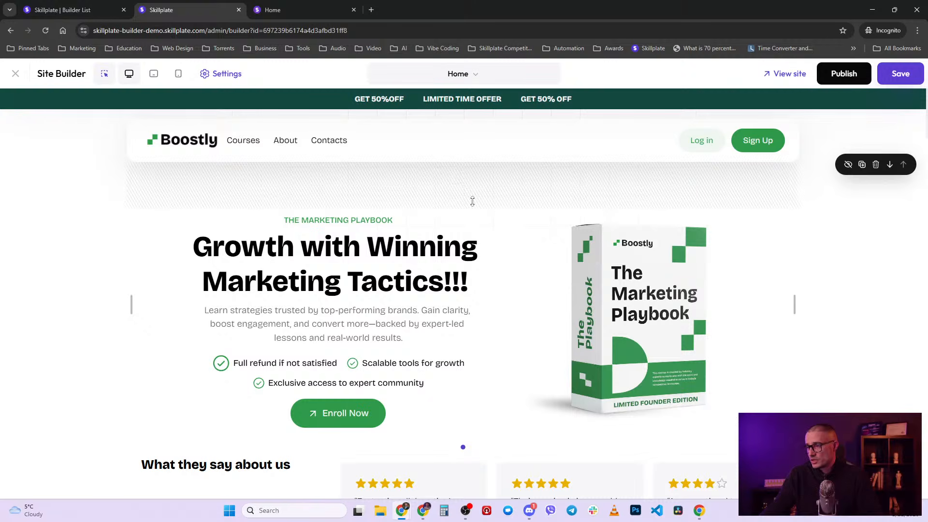
mouse_move(472, 201)
left_mouse_down()
mouse_move(483, 169)
mouse_move(481, 201)
left_mouse_up()
scroll(473, 425, "down", 2)
scroll(479, 180, "up", 2)
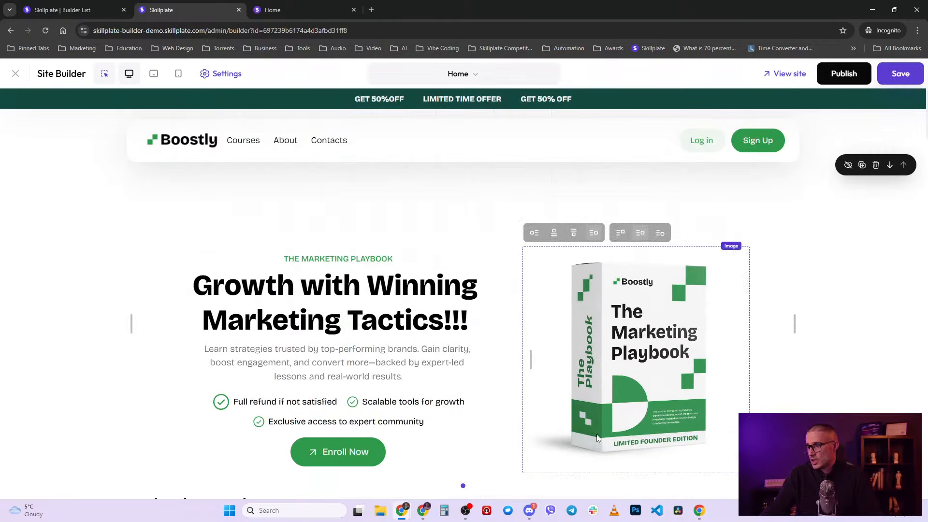
scroll(567, 417, "down", 6)
scroll(570, 411, "up", 5)
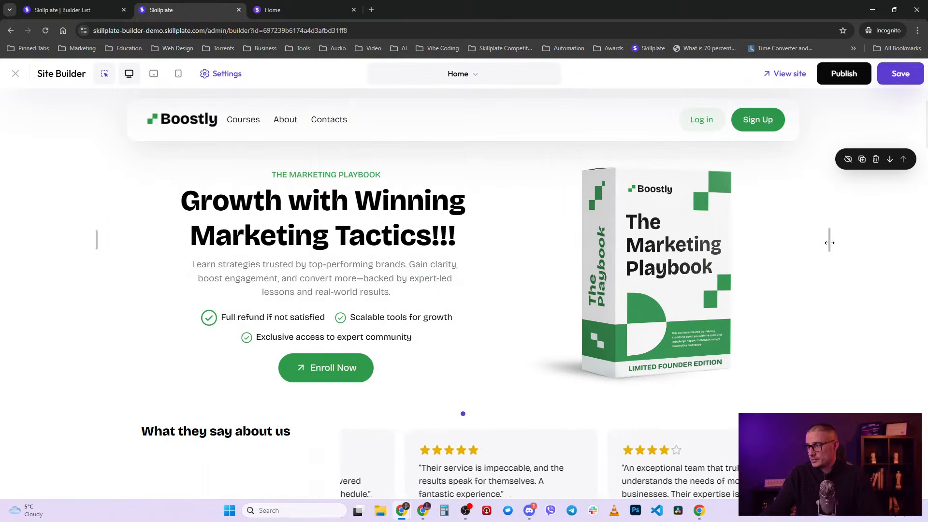
mouse_move(830, 243)
left_mouse_down()
mouse_move(589, 248)
mouse_move(829, 242)
left_mouse_up()
scroll(704, 373, "down", 8)
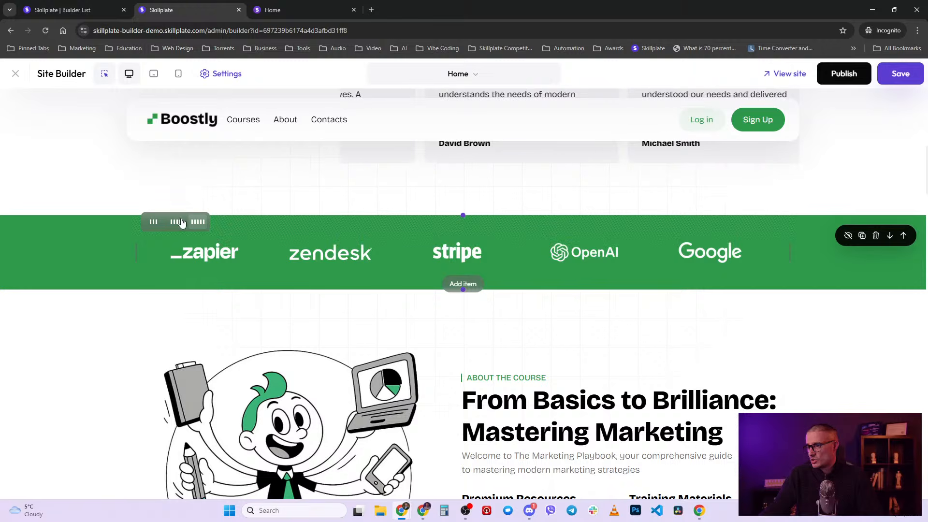
- Try four and three columns for the logo strip, then put all five logos in one row
left_click(179, 221)
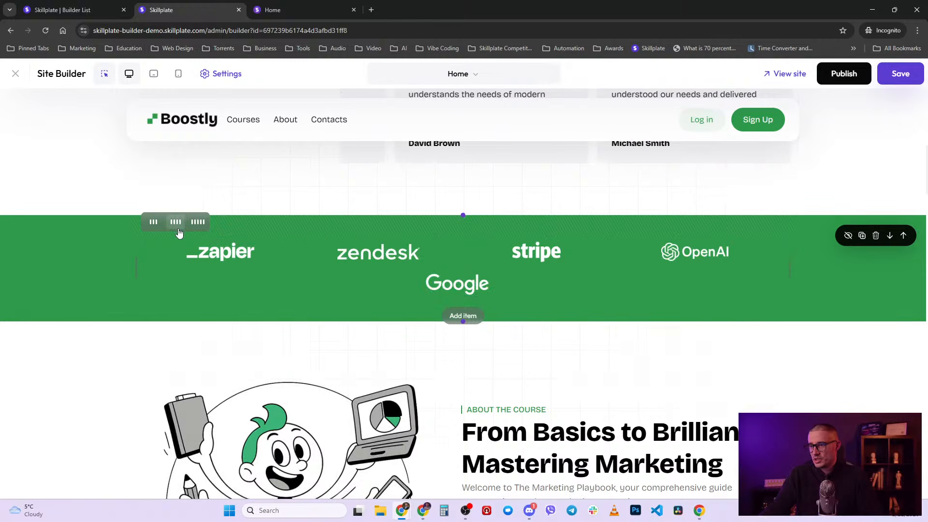
left_click(154, 222)
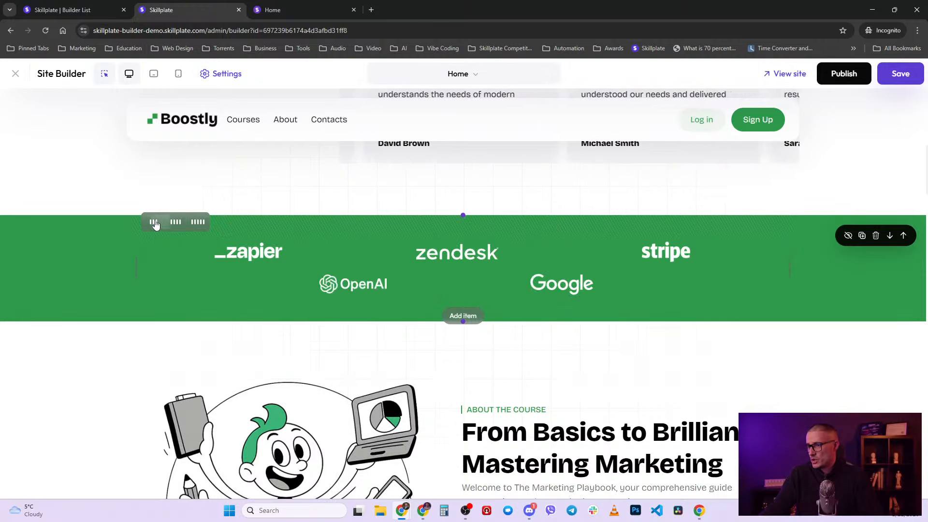
left_click(193, 223)
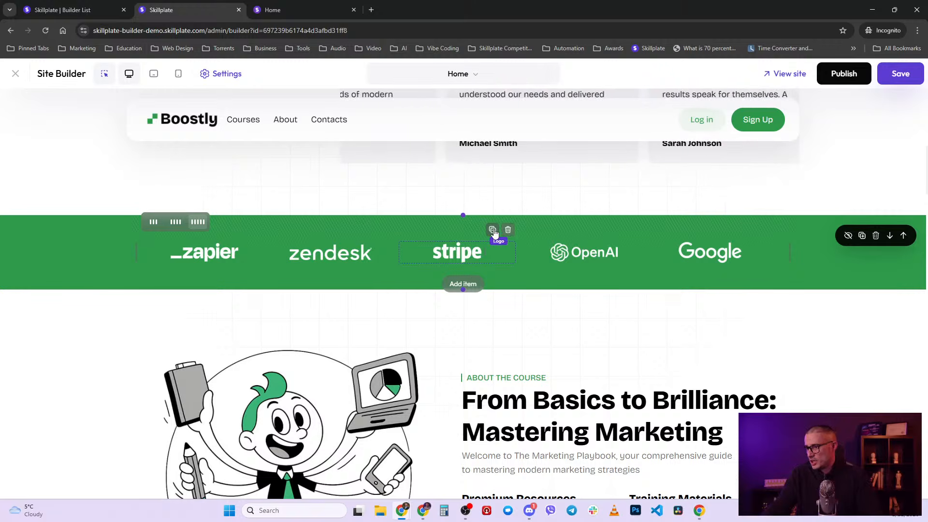
- Remove the stripe and OpenAI logos from the strip and scroll through the homepage sections
left_click(508, 230)
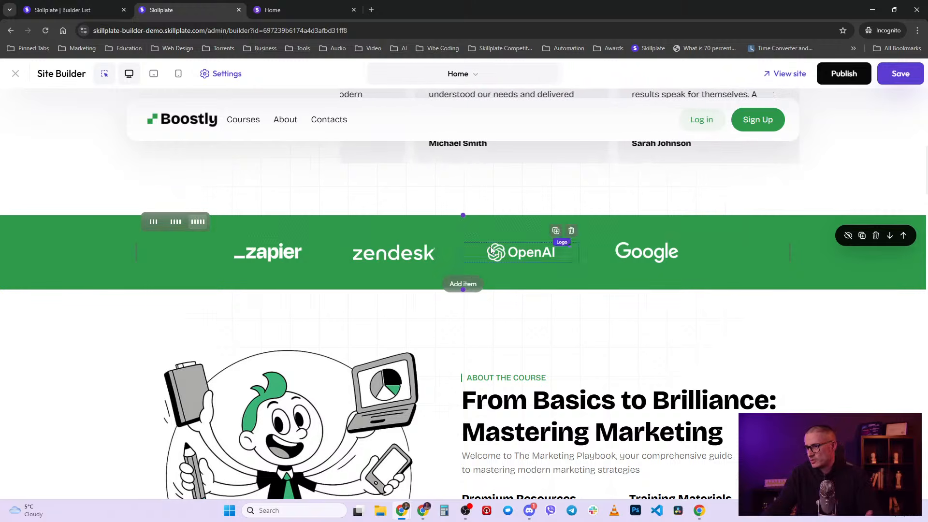
left_click(572, 232)
scroll(481, 464, "down", 3)
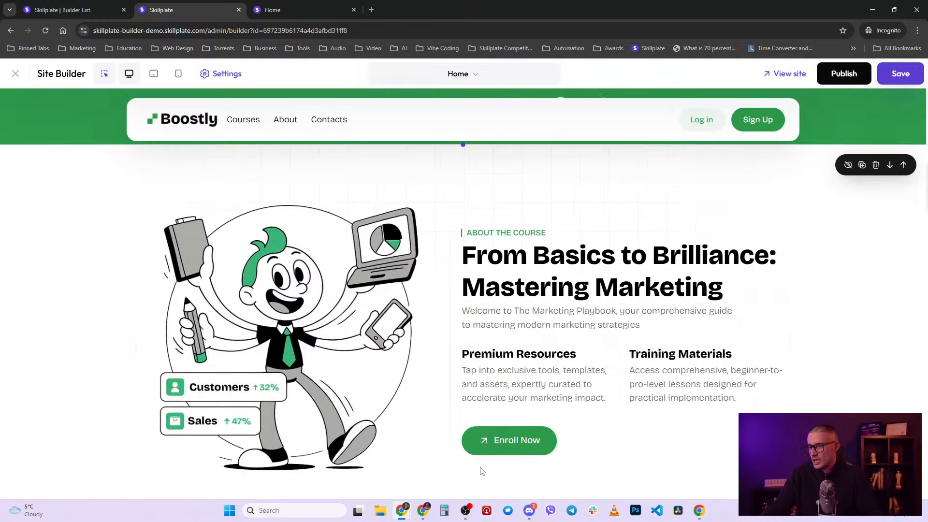
scroll(299, 417, "down", 8)
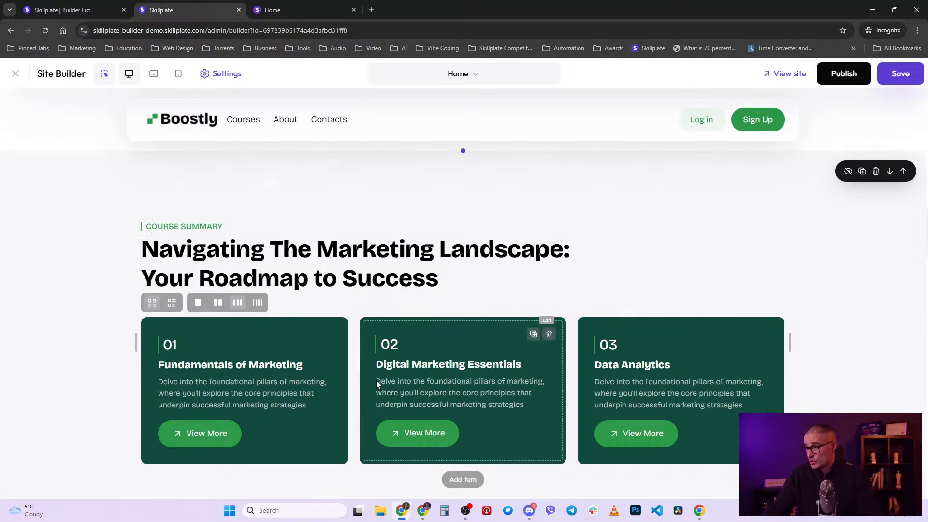
scroll(376, 381, "down", 5)
scroll(429, 353, "down", 3)
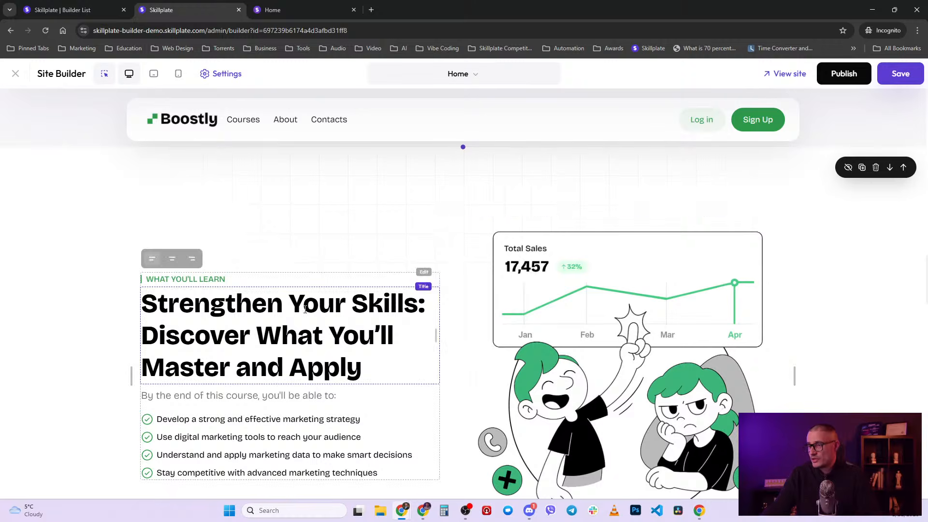
scroll(332, 377, "up", 8)
- Reload the builder with F5 and open the Banner section settings (Light style, Full width layout)
key("F5")
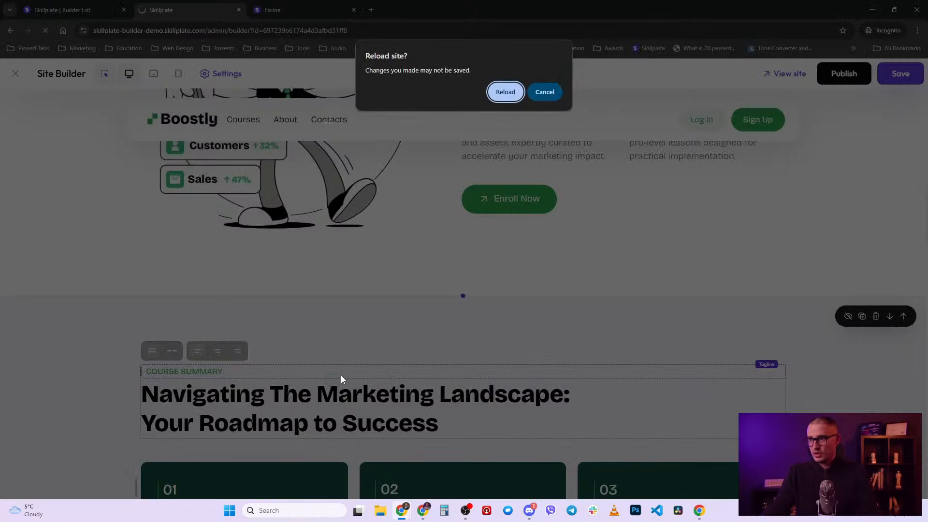
left_click(518, 93)
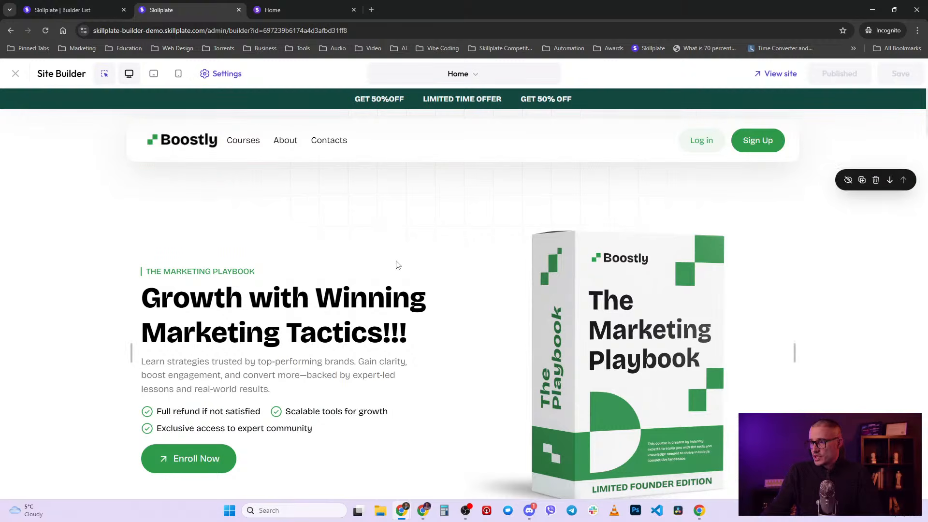
left_click(208, 272)
left_click(619, 319)
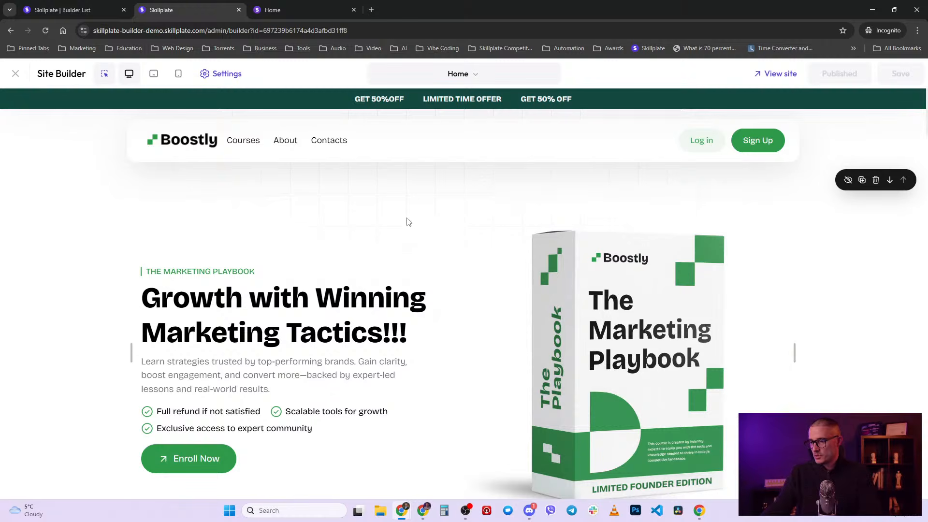
left_click(412, 231)
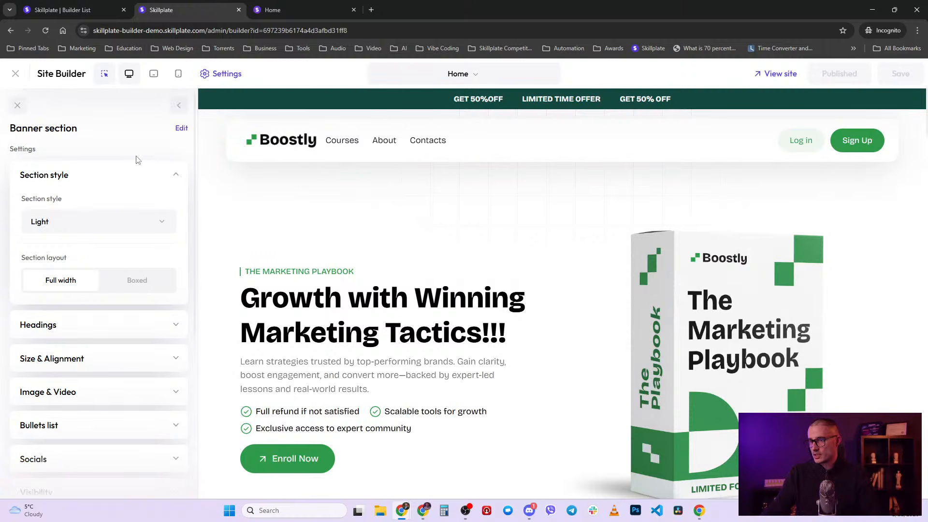
- Leave the banner settings and return to the Home page's section list down to Call to action
left_click(508, 142)
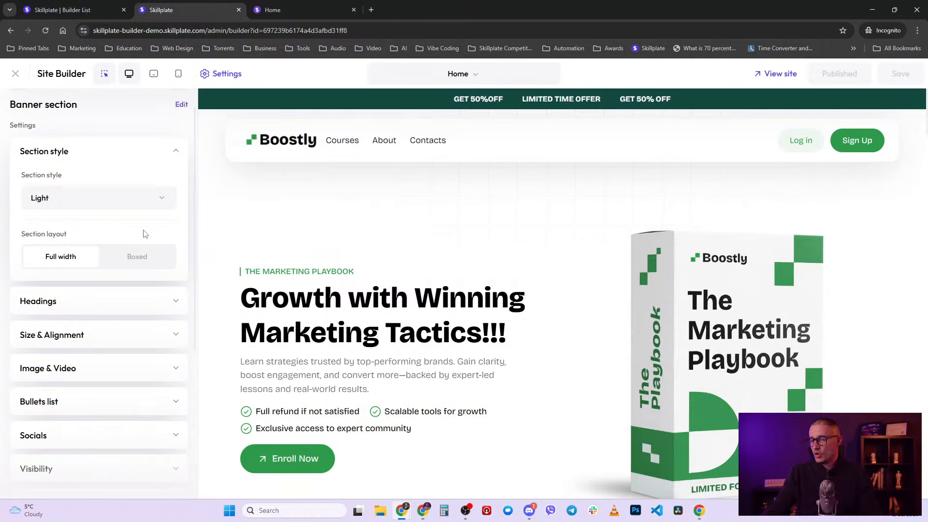
scroll(145, 136, "up", 1)
left_click(179, 105)
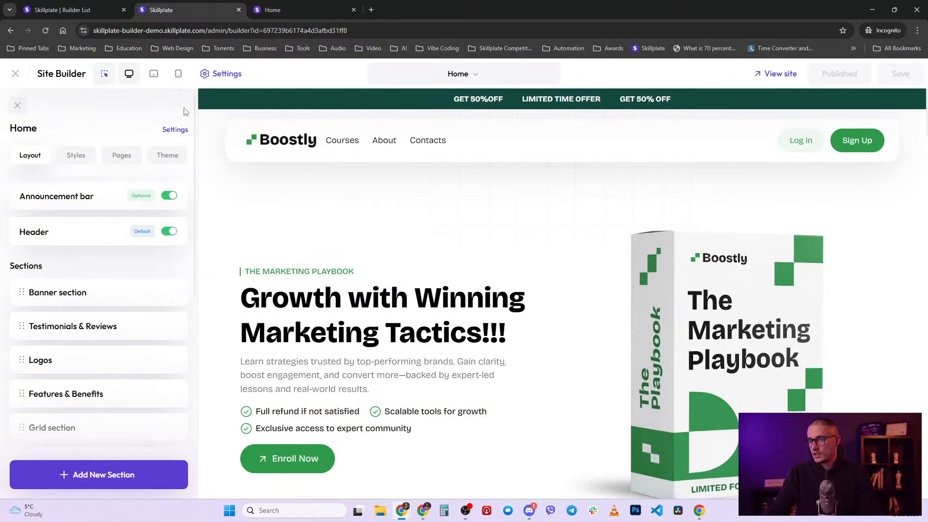
scroll(21, 162, "down", 2)
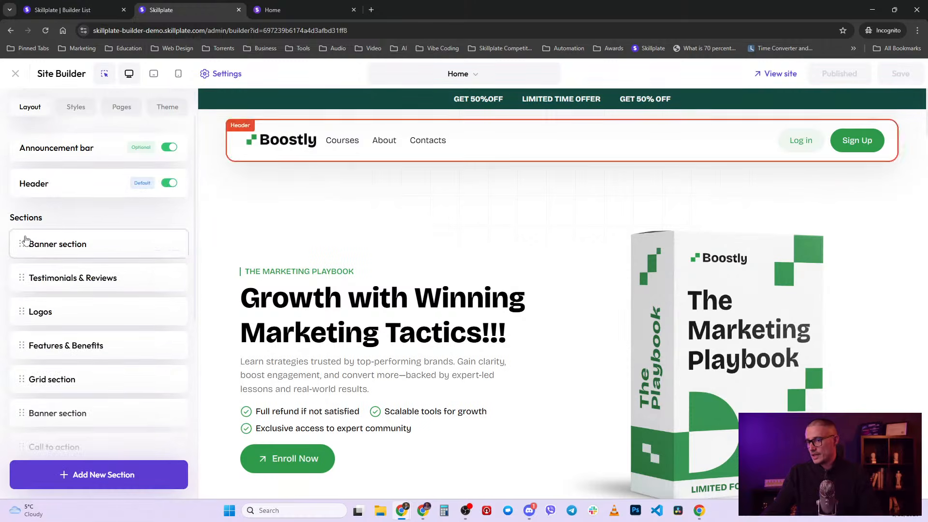
mouse_move(516, 244)
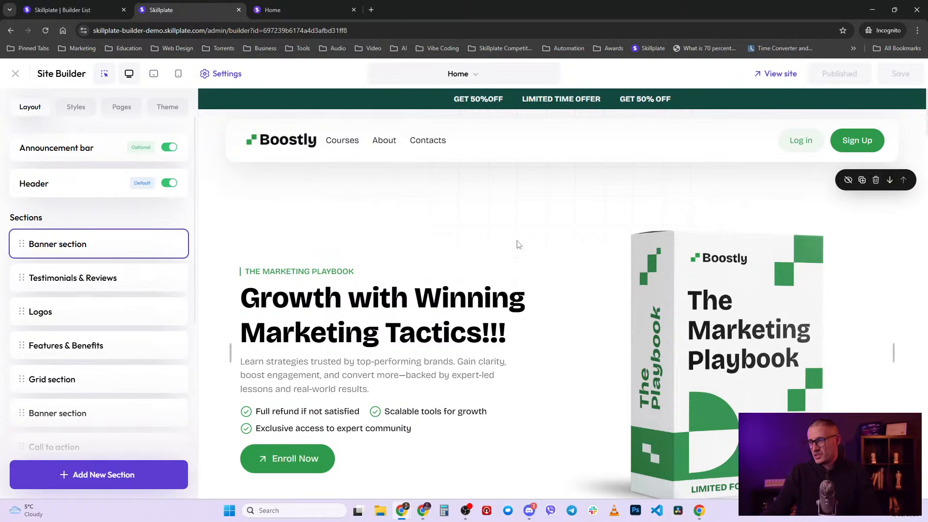
scroll(528, 356, "down", 5)
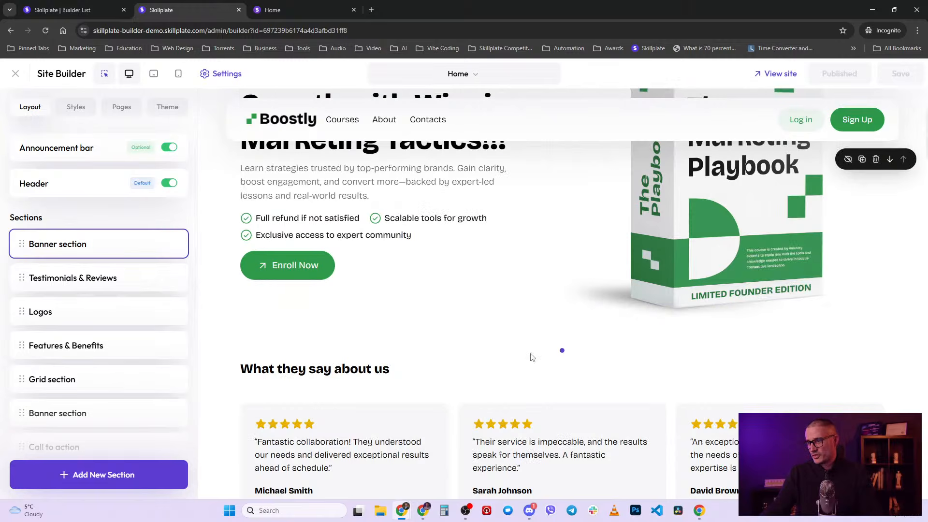
scroll(532, 358, "up", 5)
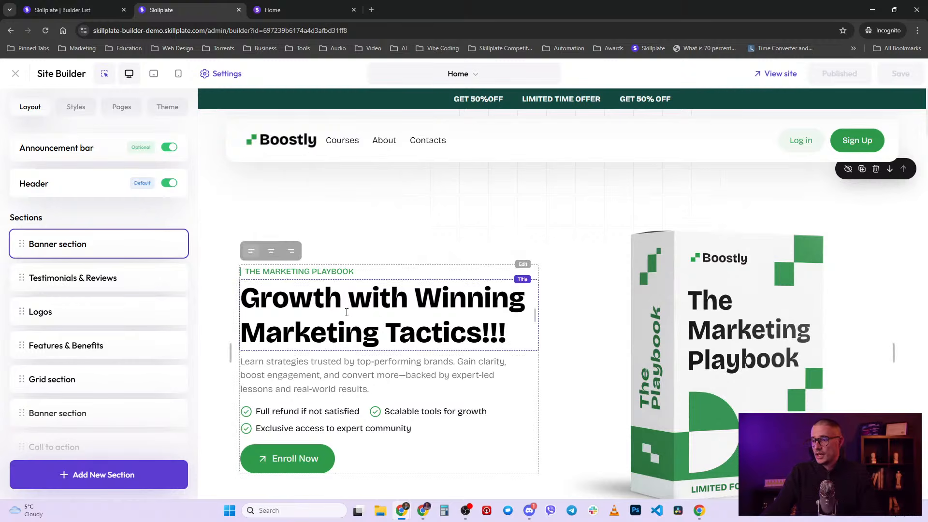
- Open the Enroll Now button settings and remove the stray letters typed into it
left_click(297, 460)
type("as")
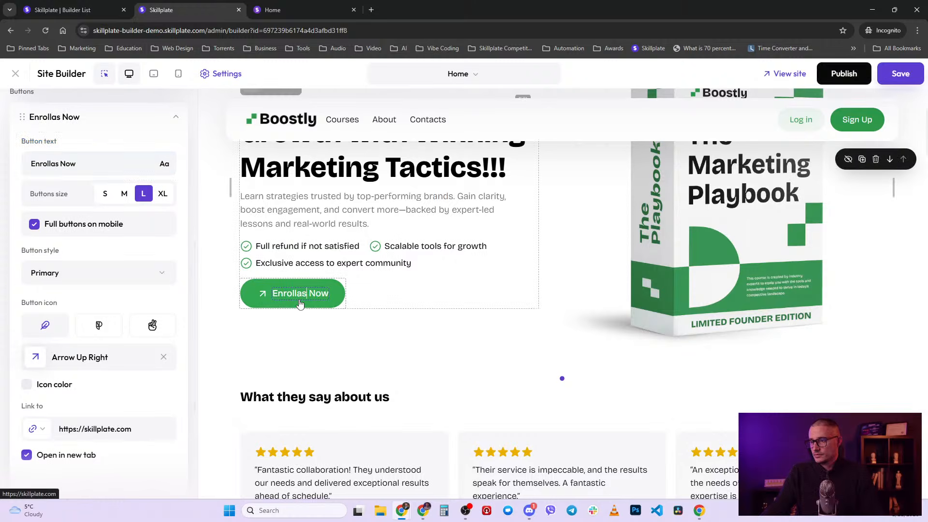
key("BackSpace")
key("BackSpace")
scroll(324, 309, "up", 3)
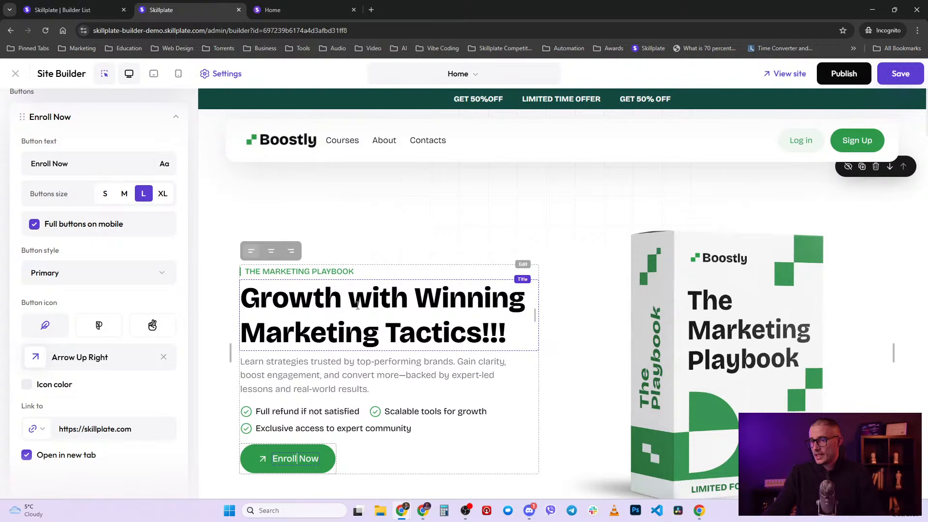
- Delete the three exclamation marks after 'Tactics' in the hero title
left_click(431, 333)
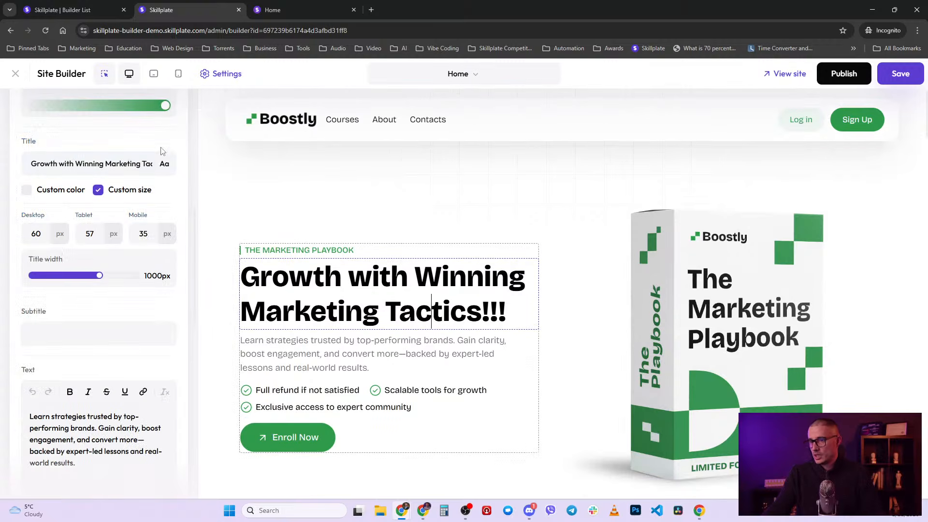
left_click_drag(41, 162, 148, 143)
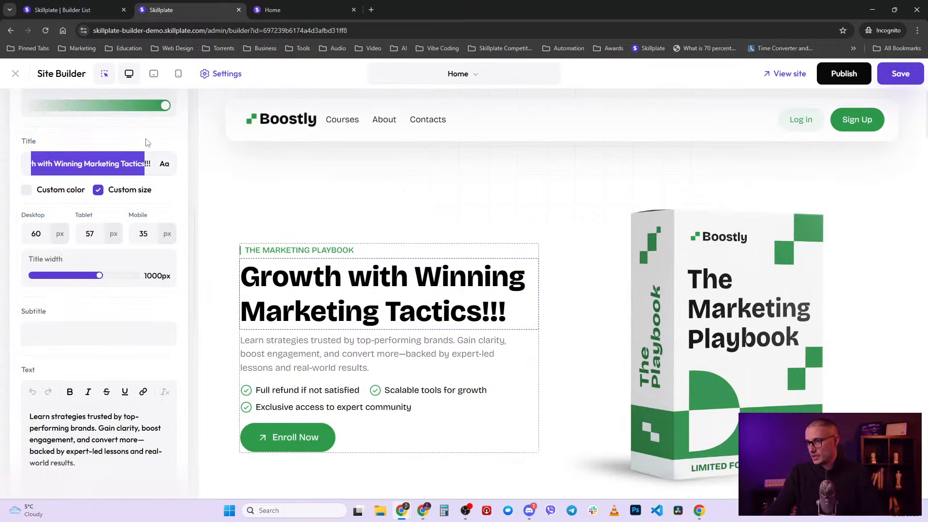
left_click(504, 308)
key("BackSpace")
key("BackSpace")
key("BackSpace")
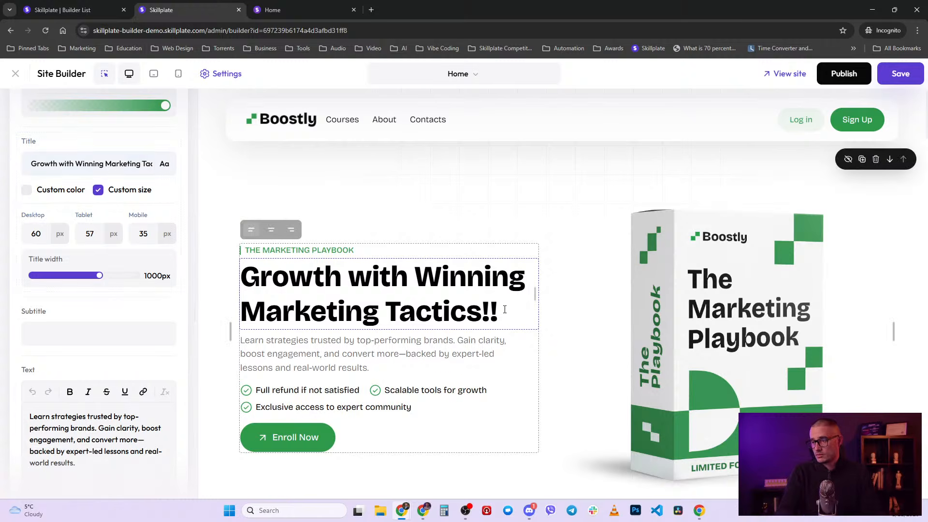
- Select the hero paragraph and place the caret at the end of its text
left_click(431, 363)
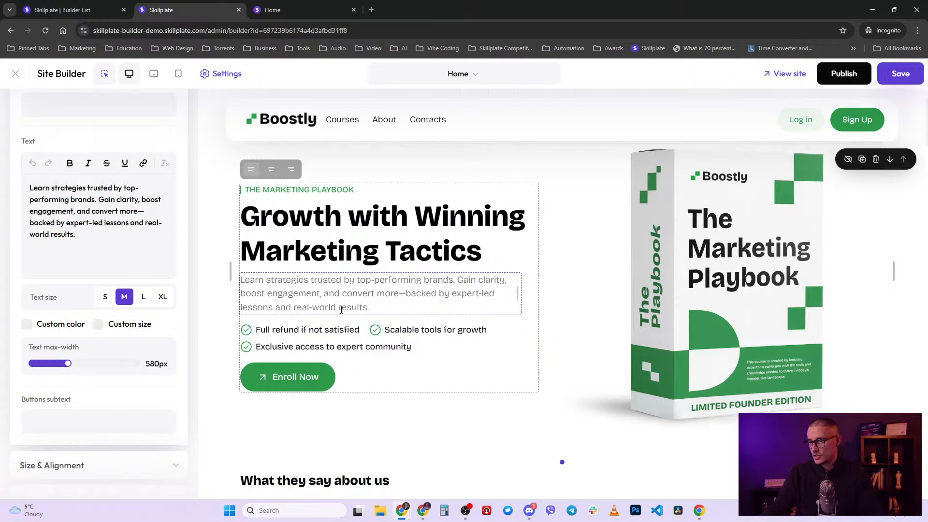
left_click(133, 231)
key("ctrl+a")
left_click(93, 246)
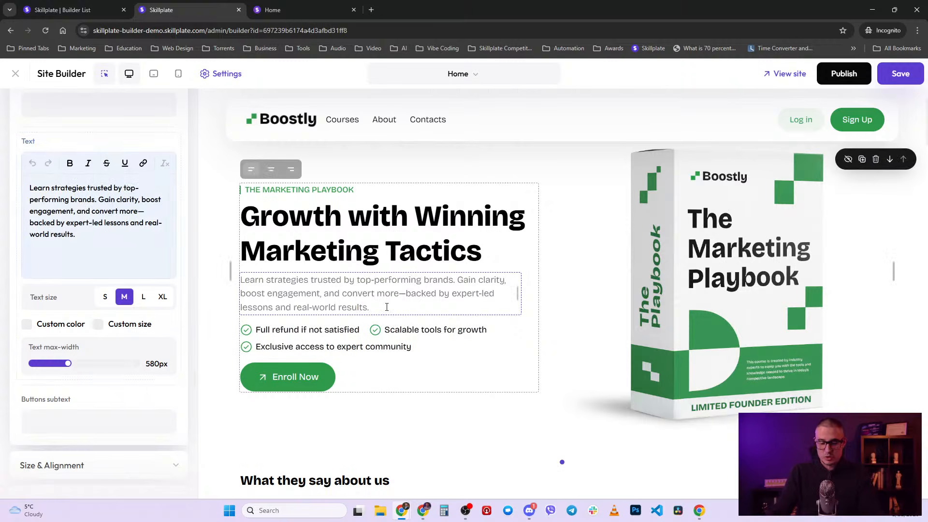
- Append 'Another sentence here' in bold to the hero paragraph, then return to banner settings
type("Andther se")
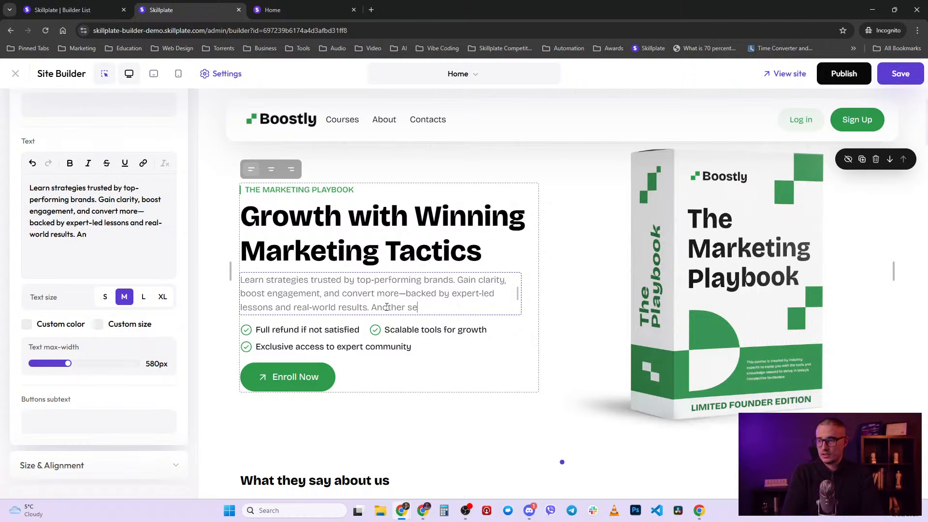
type("ntence here")
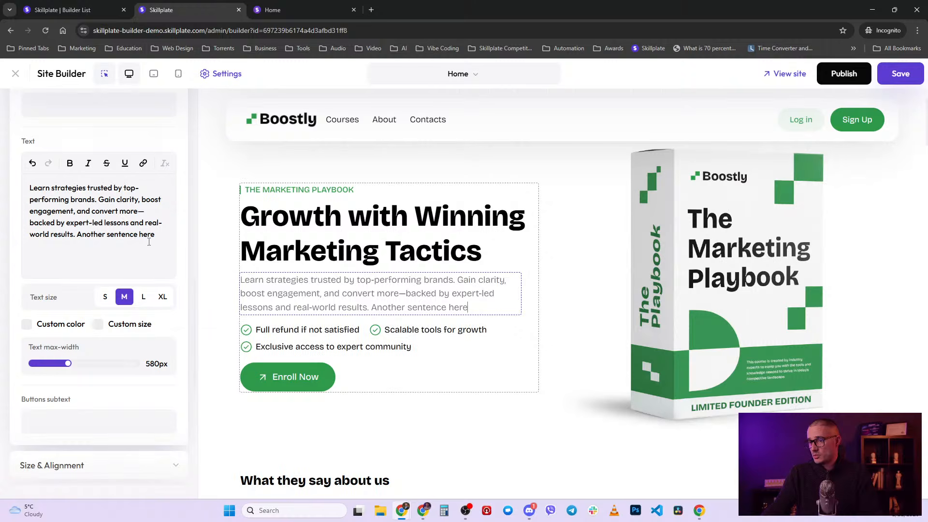
left_click_drag(155, 235, 71, 236)
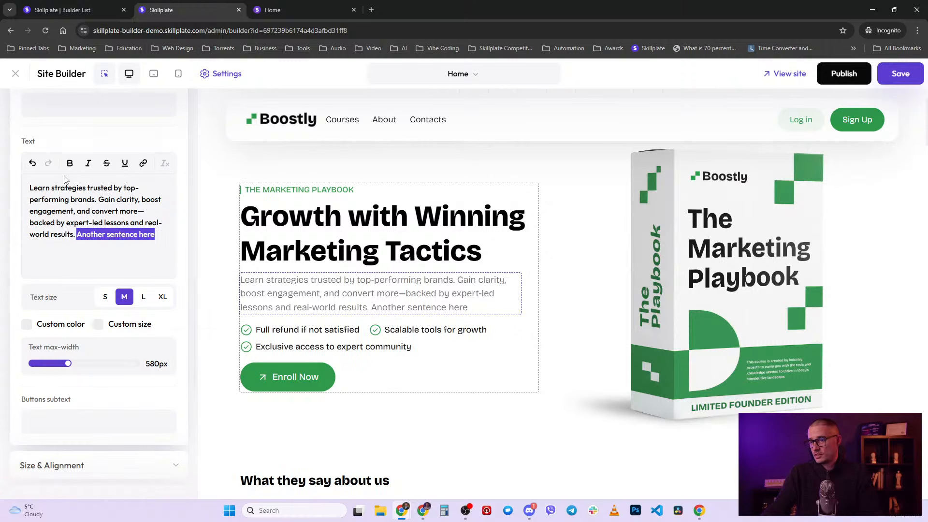
left_click_drag(472, 308, 371, 308)
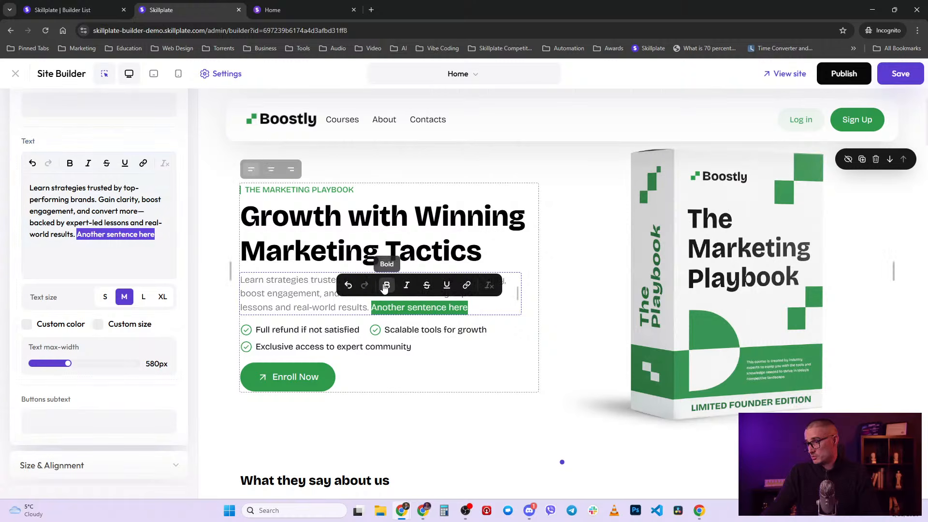
left_click(387, 285)
left_click(489, 310)
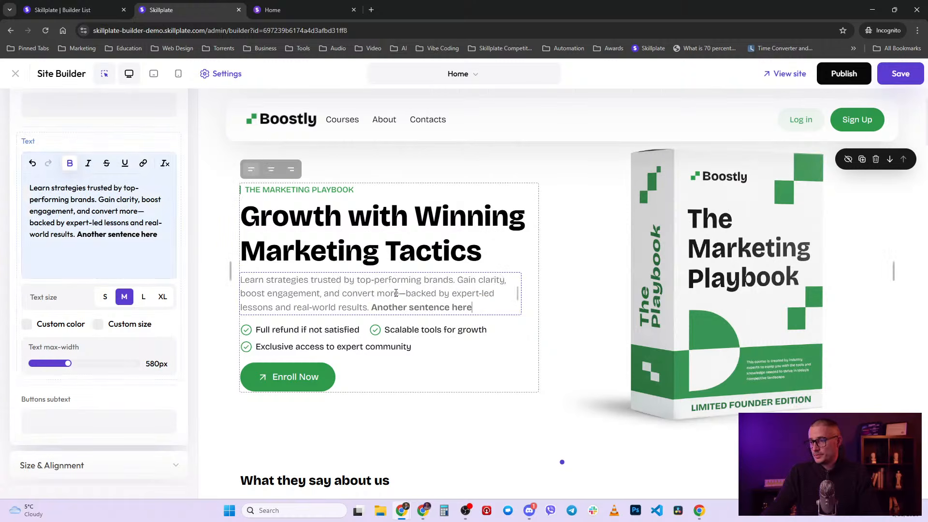
left_click_drag(474, 307, 372, 319)
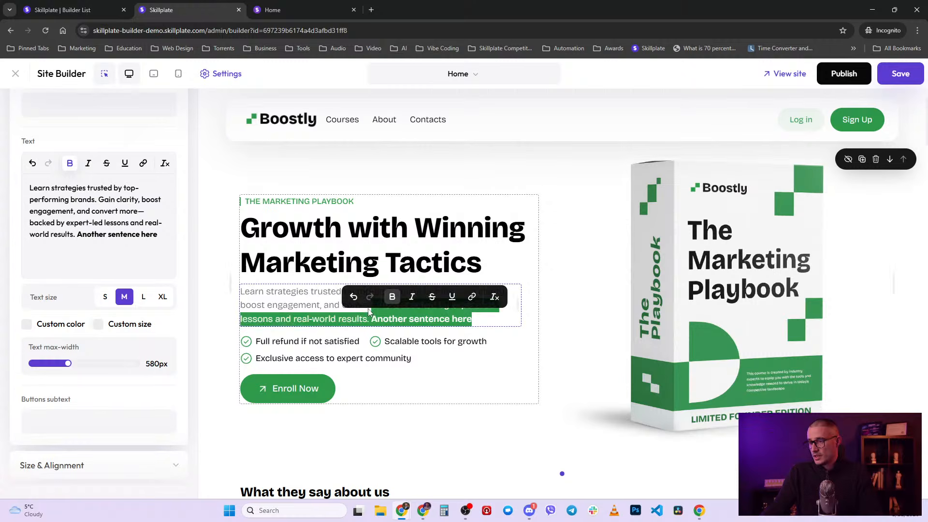
left_click(388, 299)
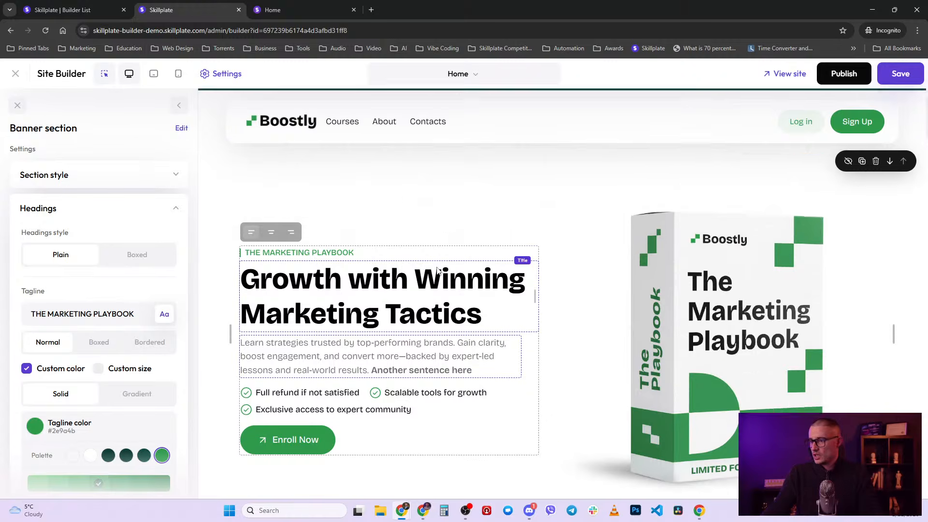
scroll(397, 222, "up", 2)
- Reload the builder with F5 without saving, so the title shows '!!!' again and the bold sentence is gone
left_click(397, 217)
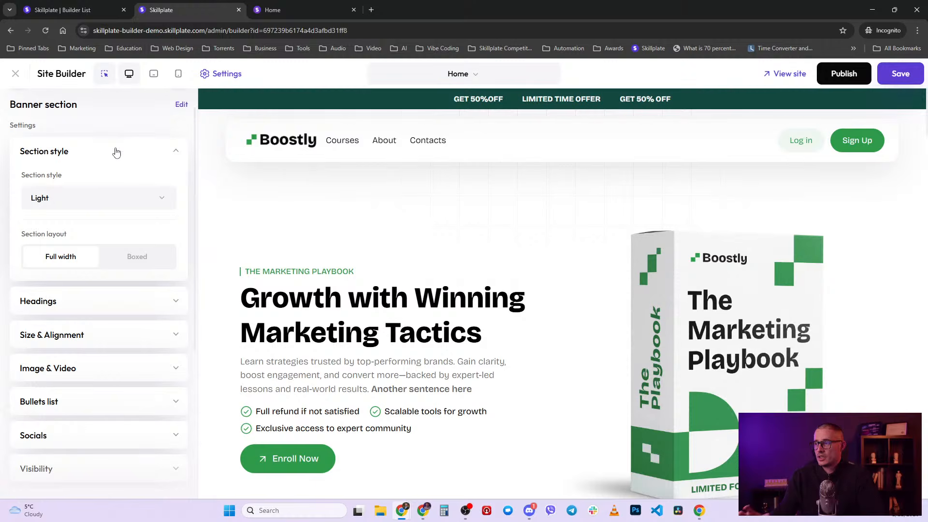
key("F5")
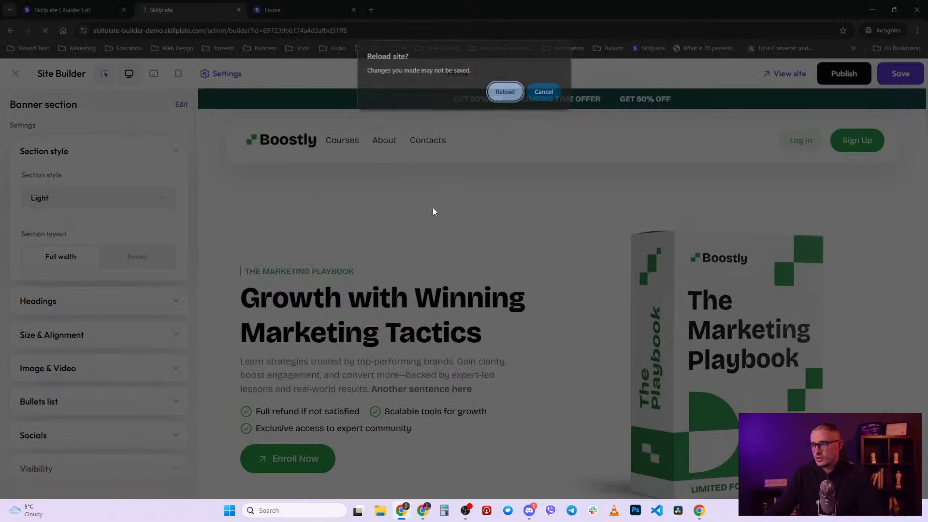
left_click(514, 93)
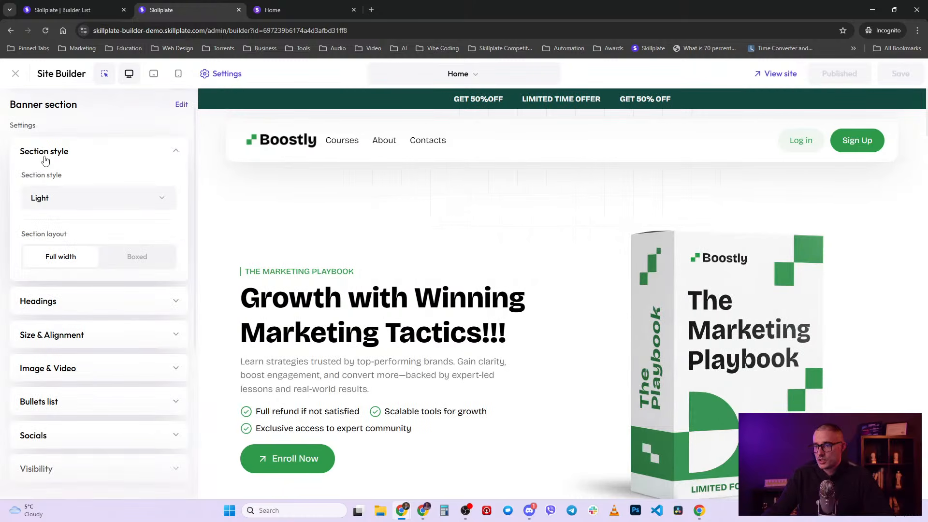
left_click(65, 204)
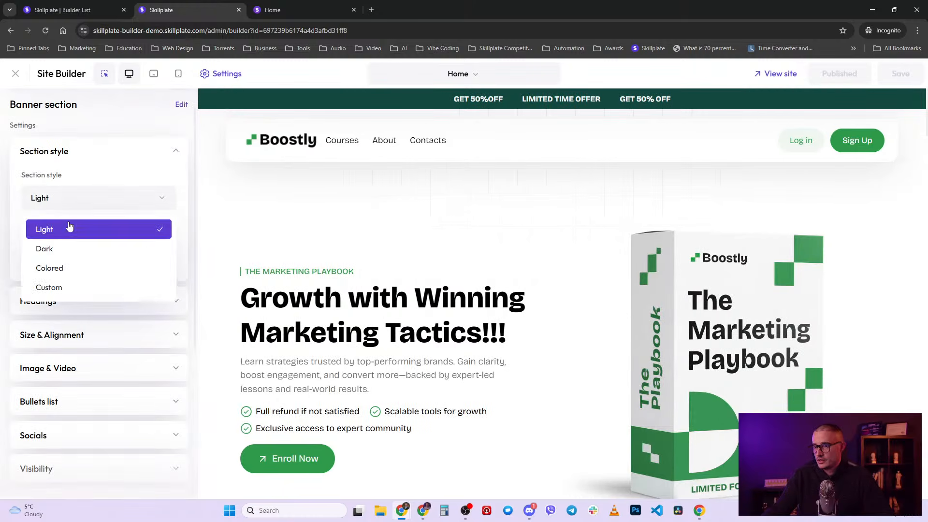
left_click(84, 247)
left_click(110, 199)
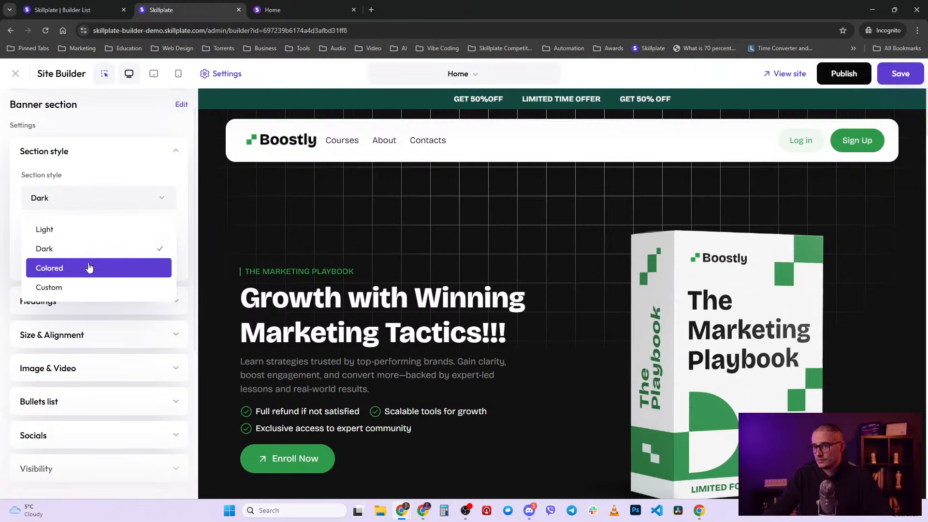
left_click(89, 267)
left_click(110, 204)
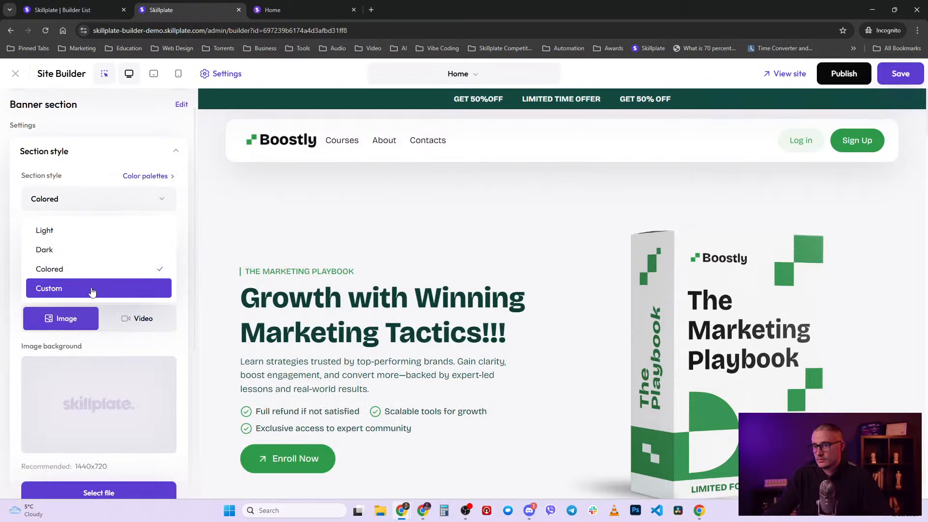
left_click(110, 143)
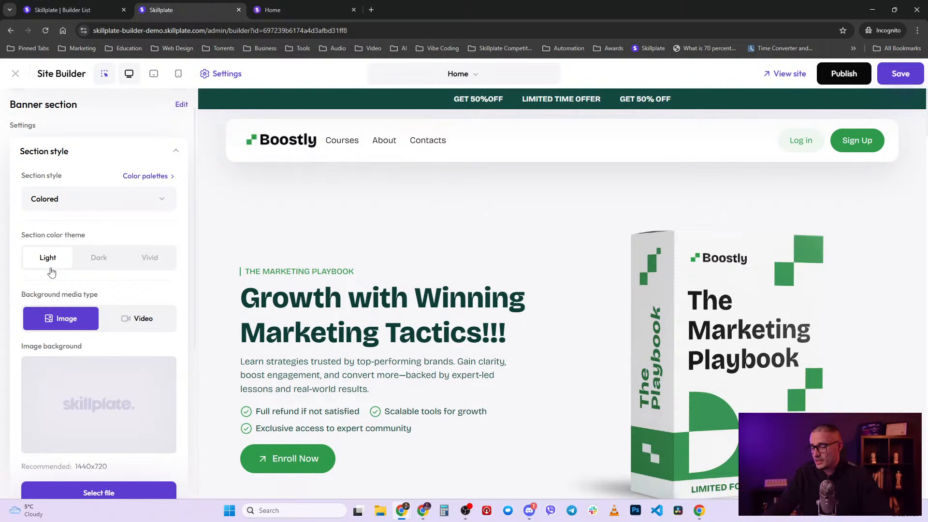
left_click(99, 258)
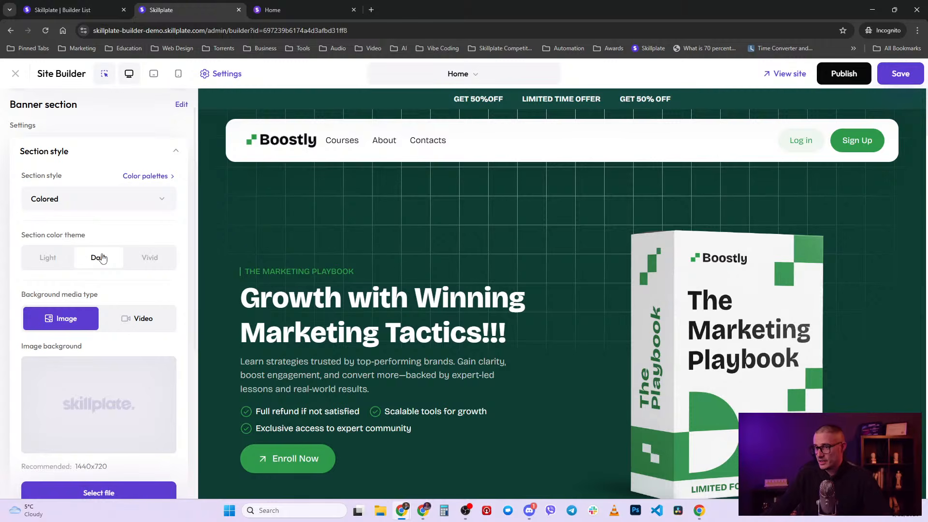
left_click(155, 259)
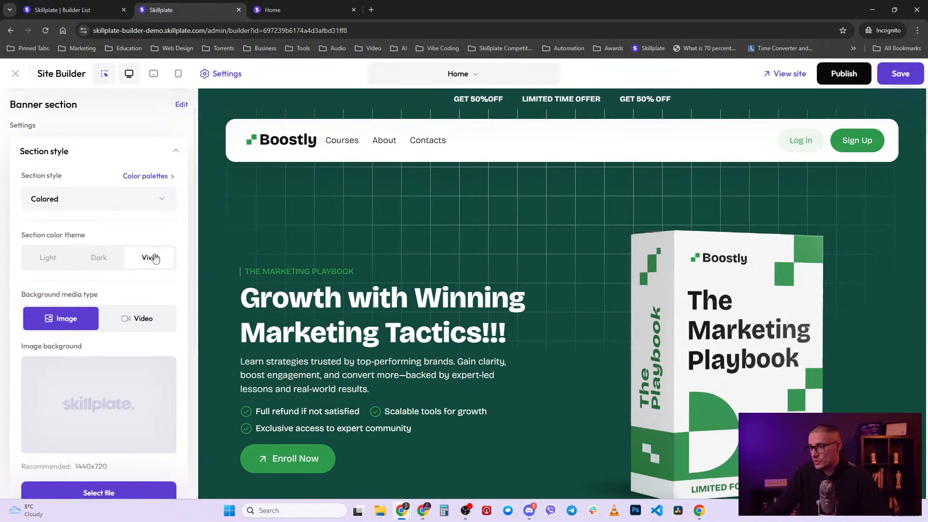
left_click(105, 264)
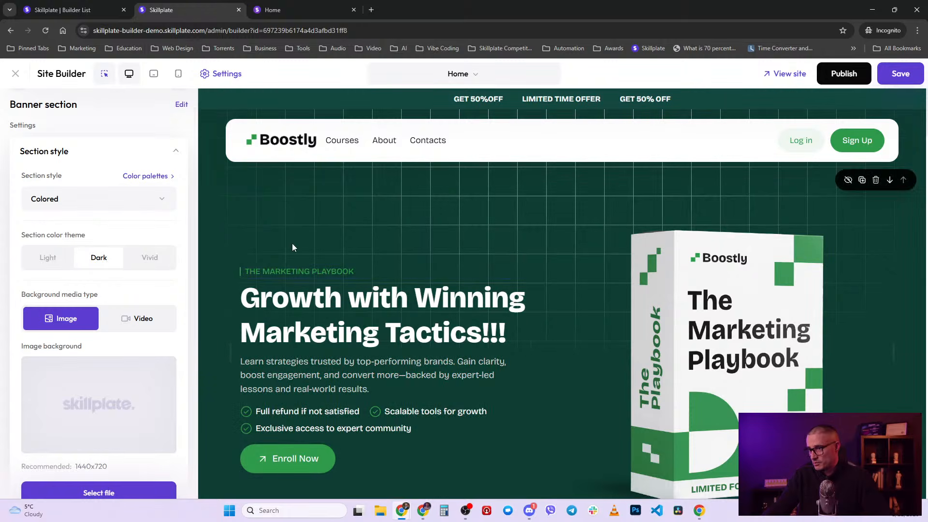
left_click(151, 258)
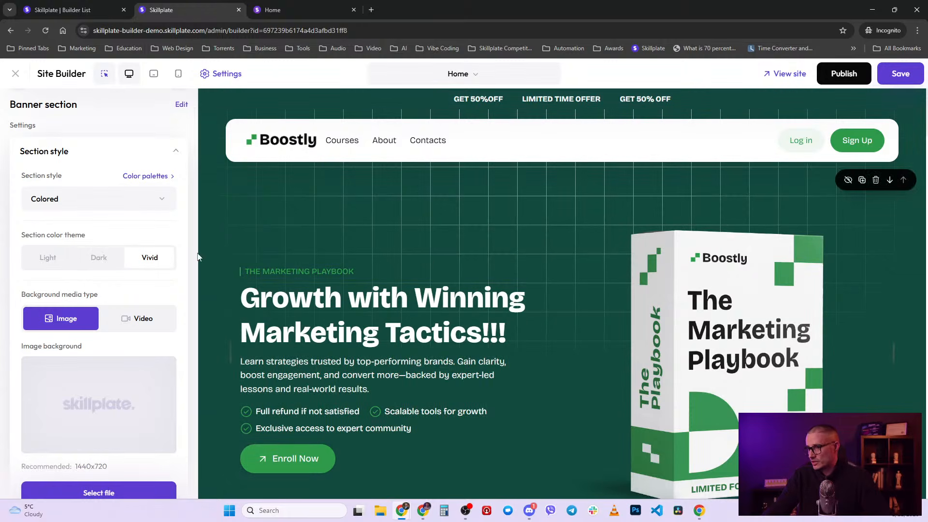
left_click(46, 257)
left_click(109, 210)
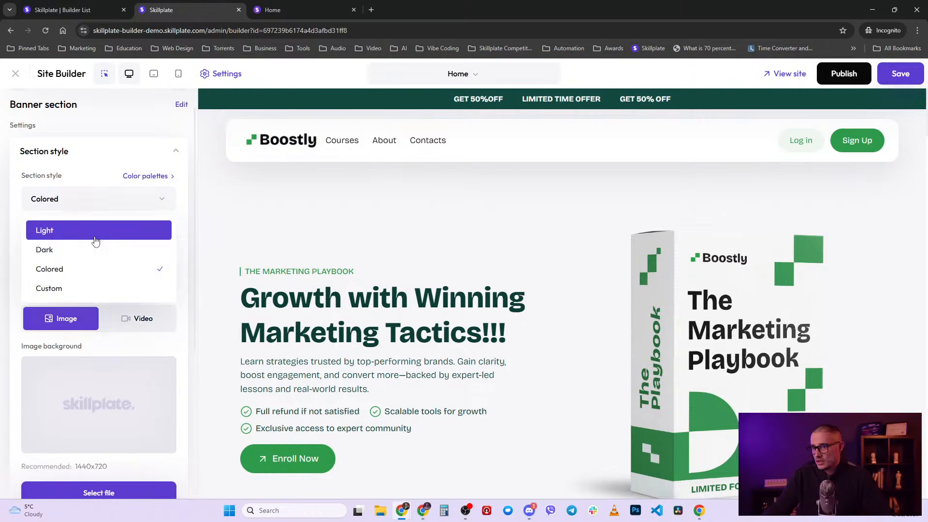
left_click(97, 231)
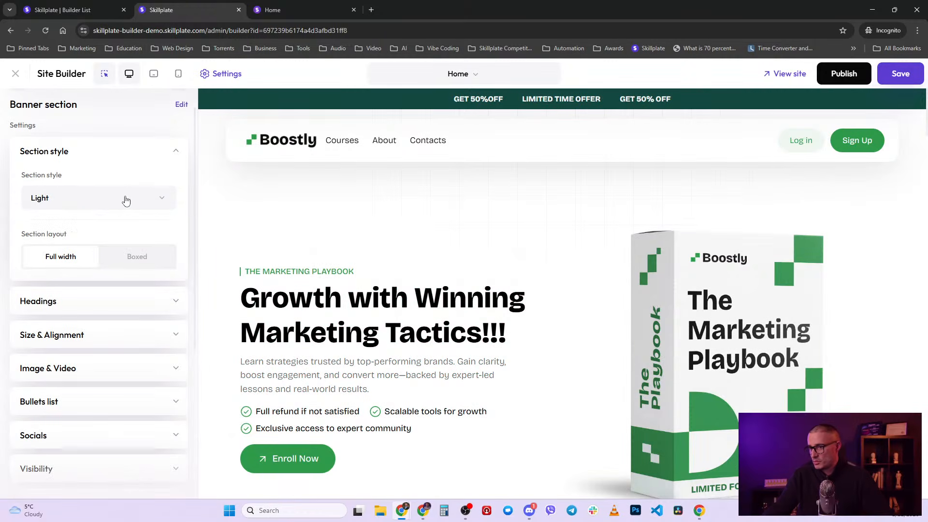
left_click(126, 201)
left_click(99, 249)
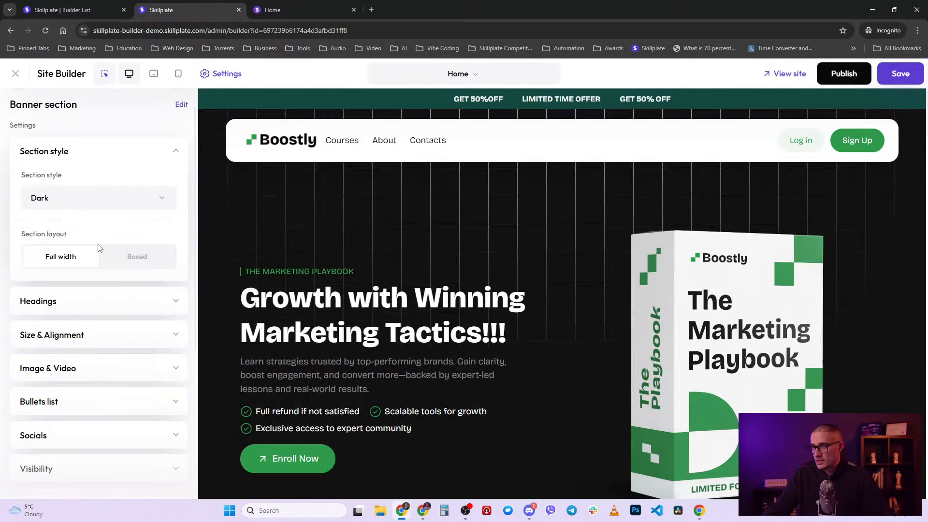
left_click(144, 203)
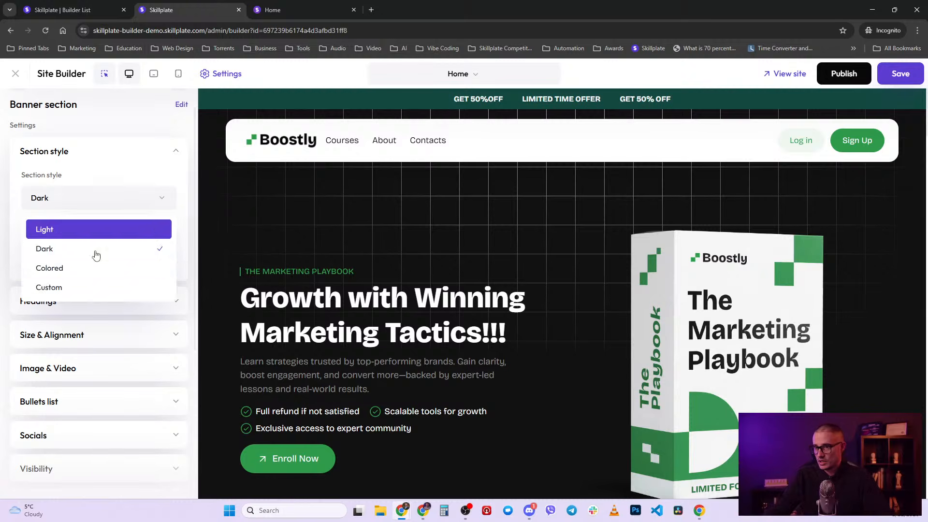
- Try a Custom section style with a Boxed layout for the hero banner
left_click(69, 288)
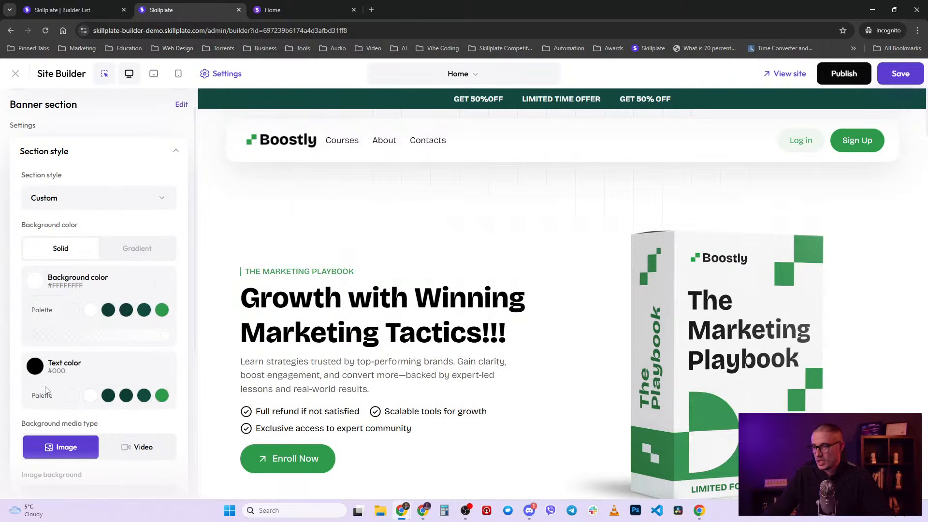
scroll(92, 394, "down", 1)
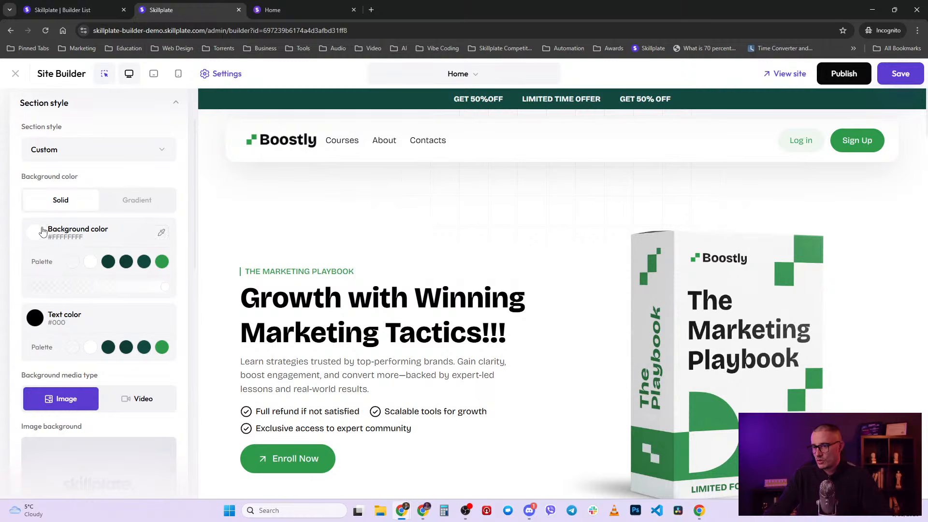
scroll(24, 227, "down", 2)
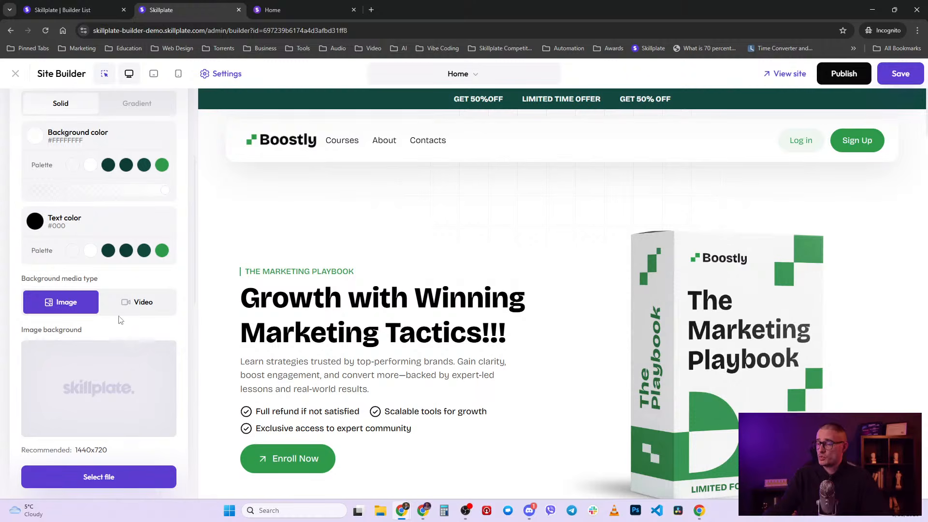
scroll(121, 321, "down", 3)
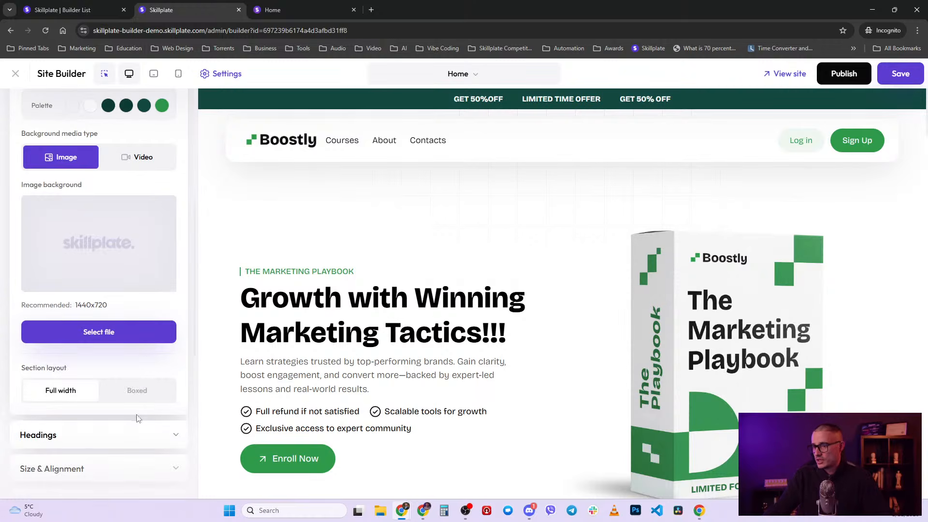
left_click(151, 391)
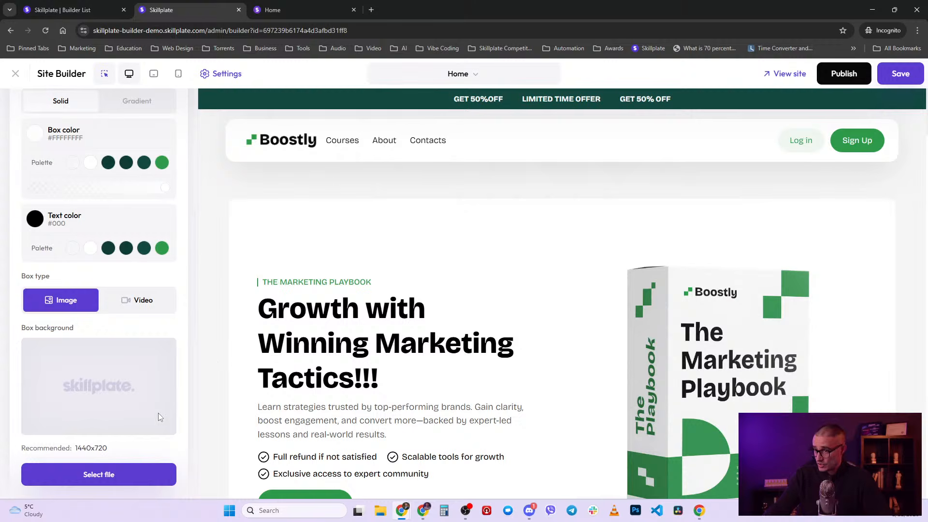
scroll(157, 414, "up", 5)
scroll(159, 199, "down", 5)
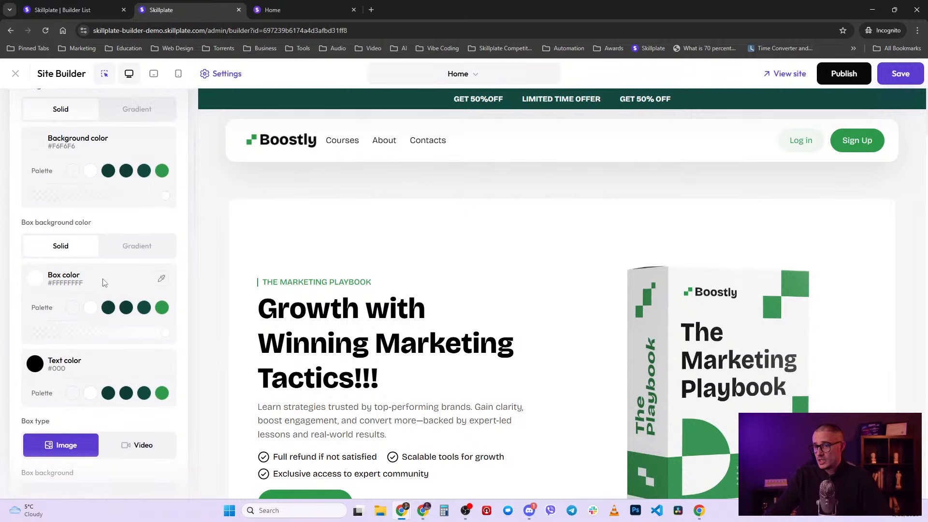
scroll(136, 276, "down", 9)
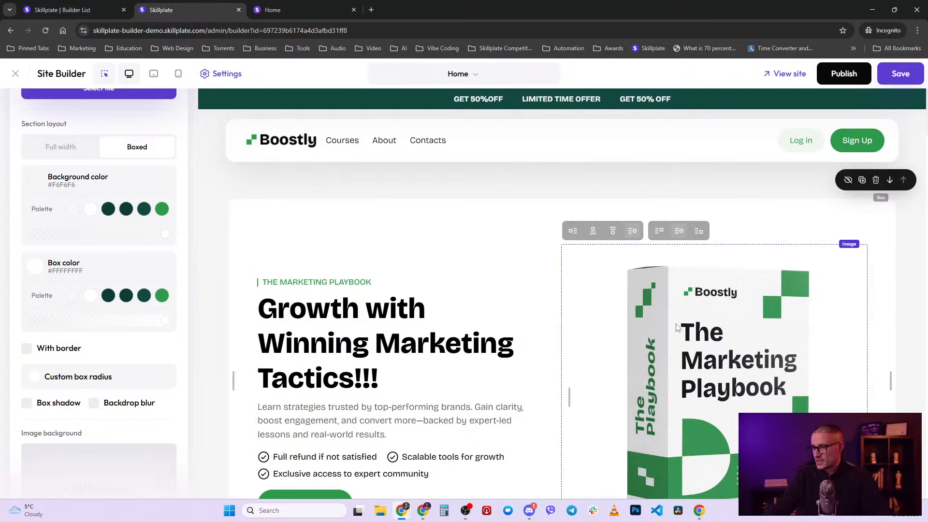
scroll(50, 363, "down", 1)
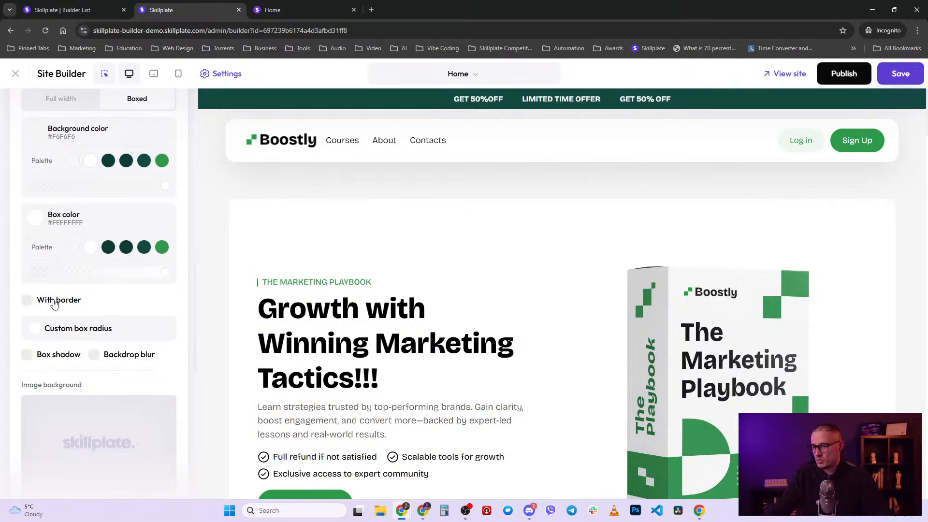
scroll(54, 303, "down", 2)
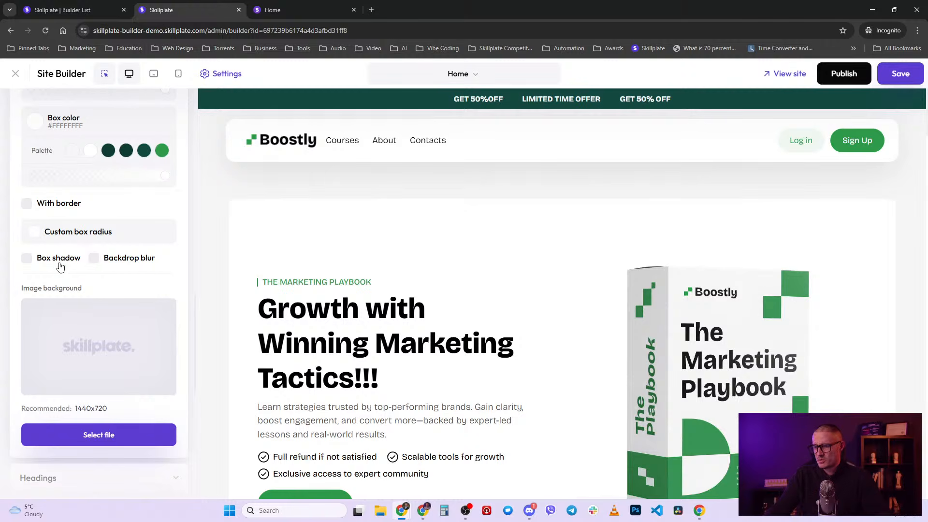
scroll(141, 385, "down", 1)
scroll(141, 384, "up", 6)
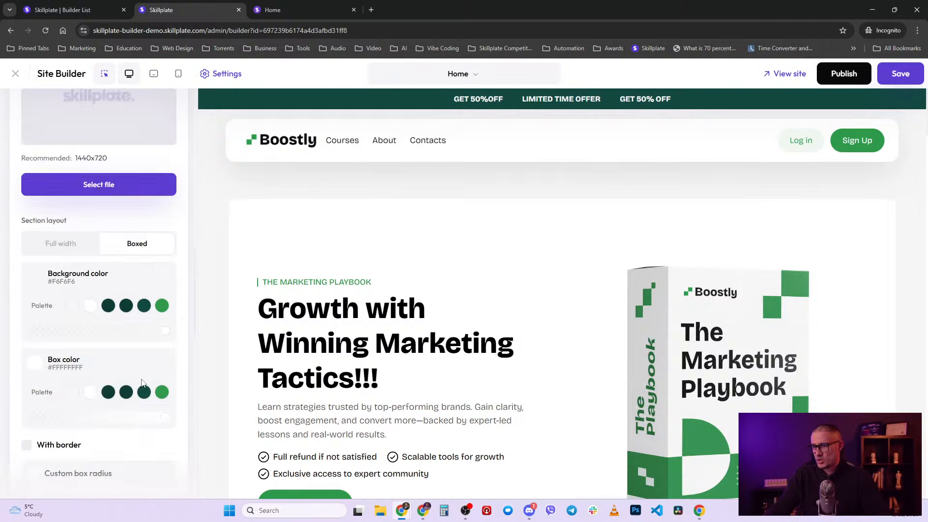
scroll(141, 382, "up", 10)
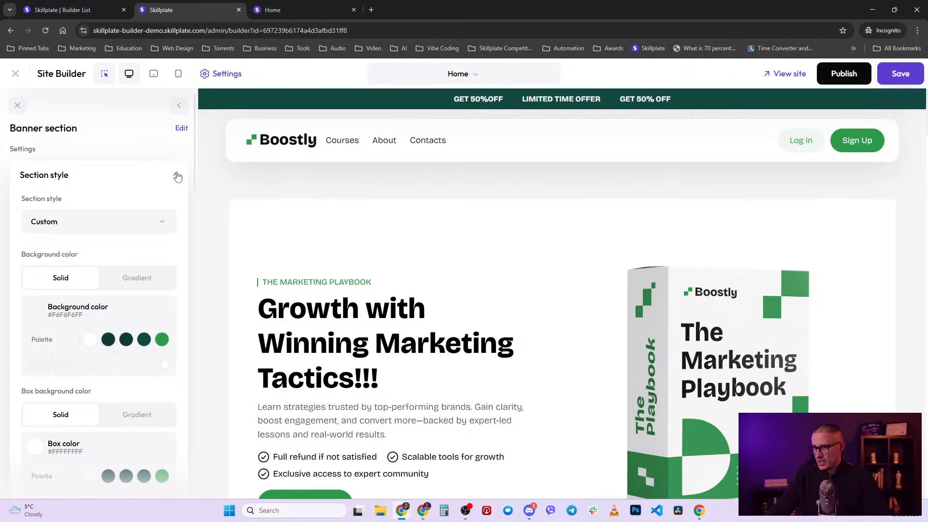
- Return the banner to the Light section style with Full width layout and collapse Section style
left_click(141, 224)
left_click(108, 253)
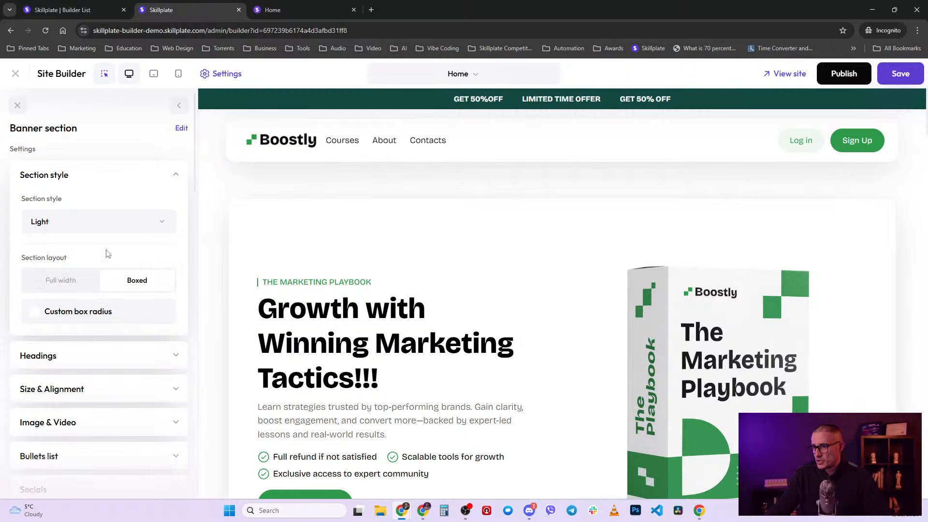
left_click(74, 281)
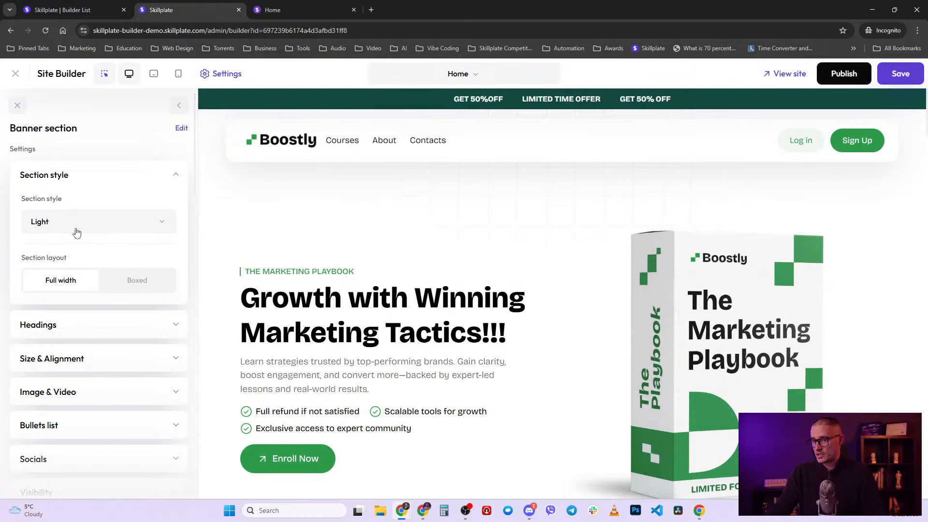
left_click(174, 179)
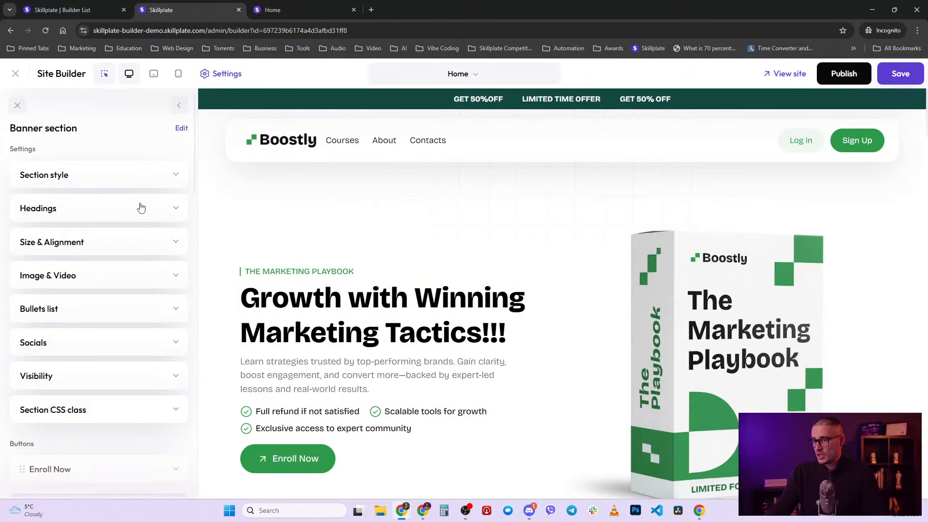
- Expand Headings and, after trying the boxed style, leave the hero headings Plain
left_click(174, 208)
scroll(82, 277, "down", 2)
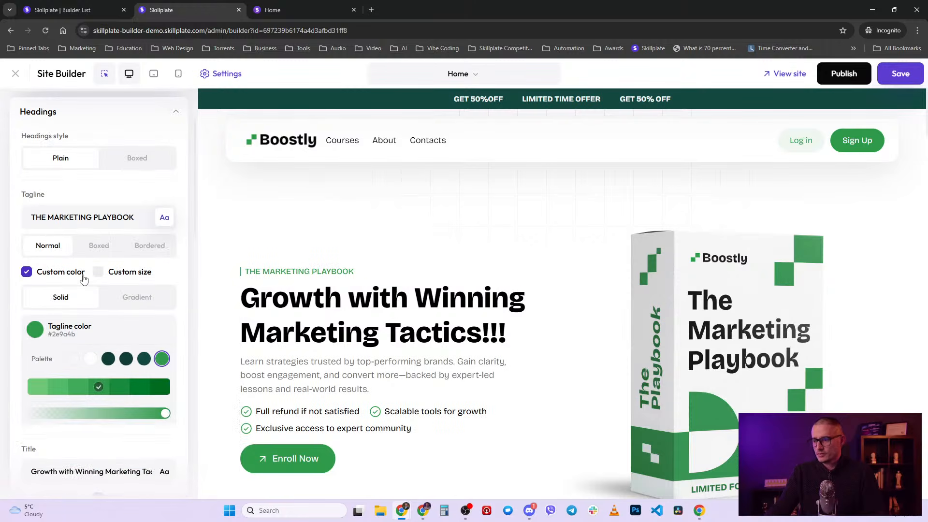
left_click(162, 159)
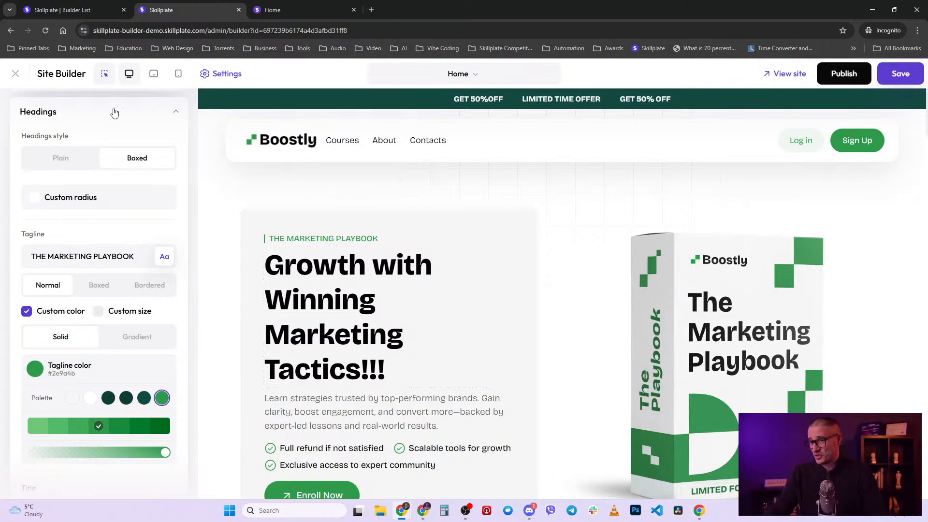
left_click(61, 159)
left_click(136, 165)
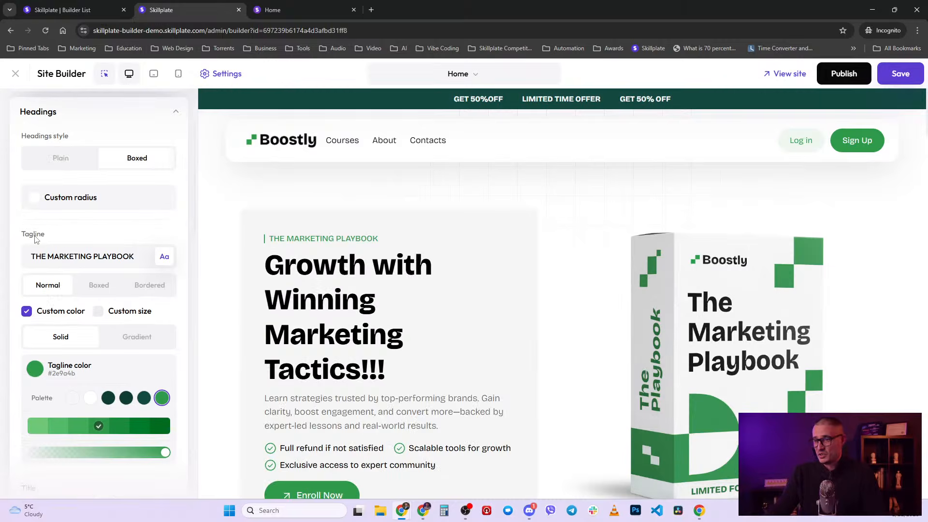
left_click(68, 159)
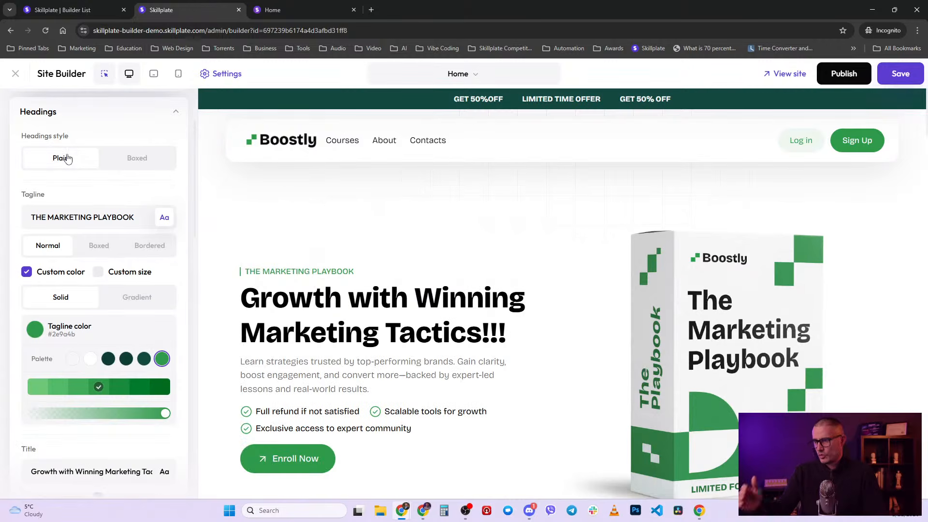
- Try boxed and bordered tagline styles, return to normal, and leave tagline Custom size off
left_click(103, 249)
left_click(150, 249)
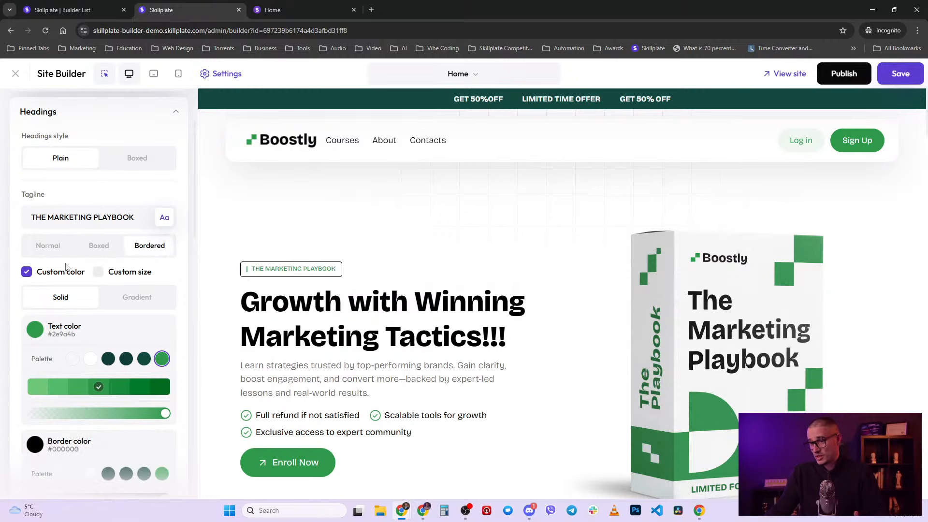
left_click(51, 244)
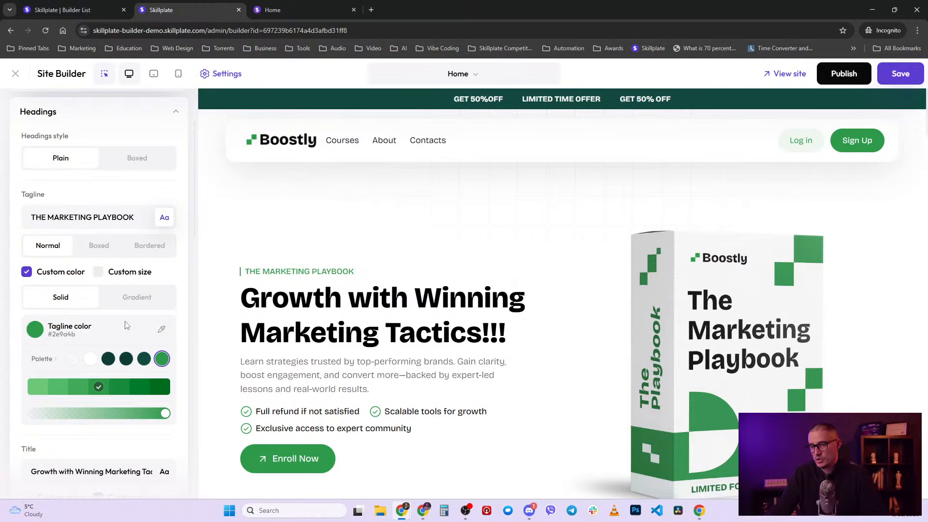
scroll(150, 331, "down", 1)
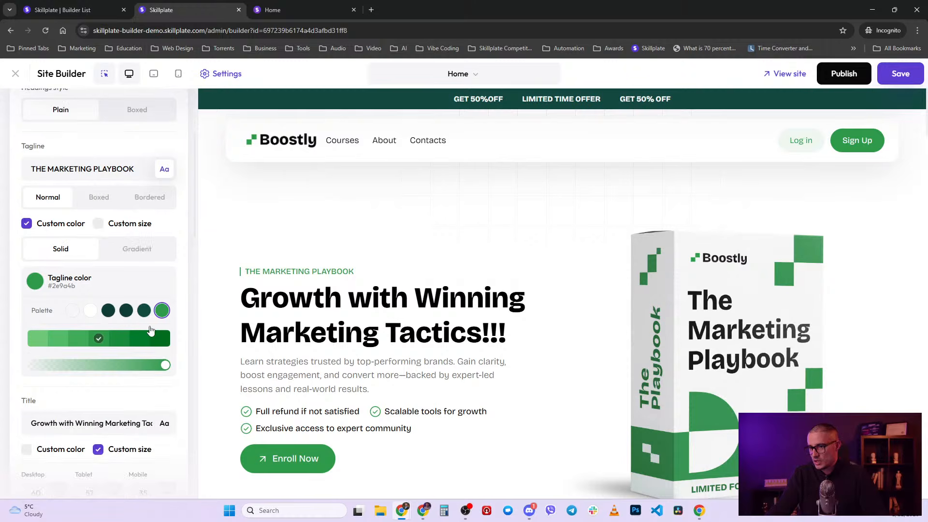
left_click(98, 223)
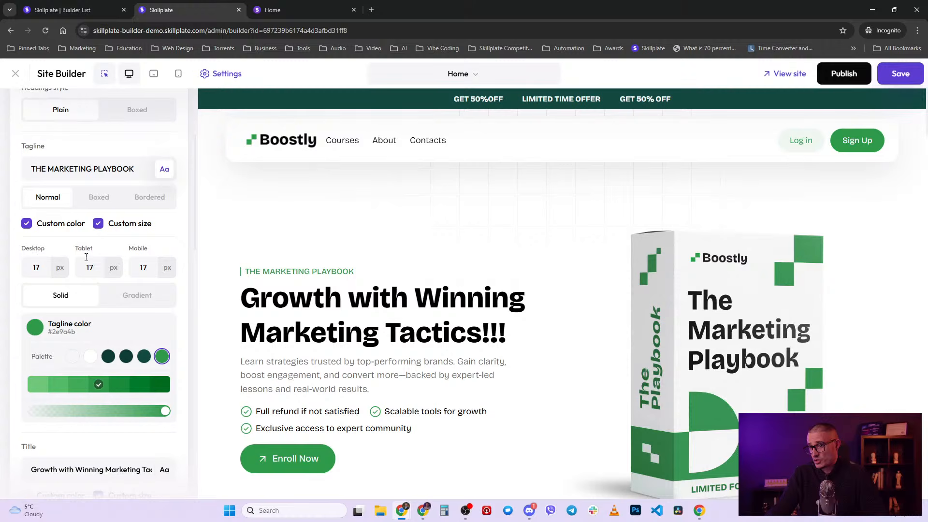
left_click(98, 224)
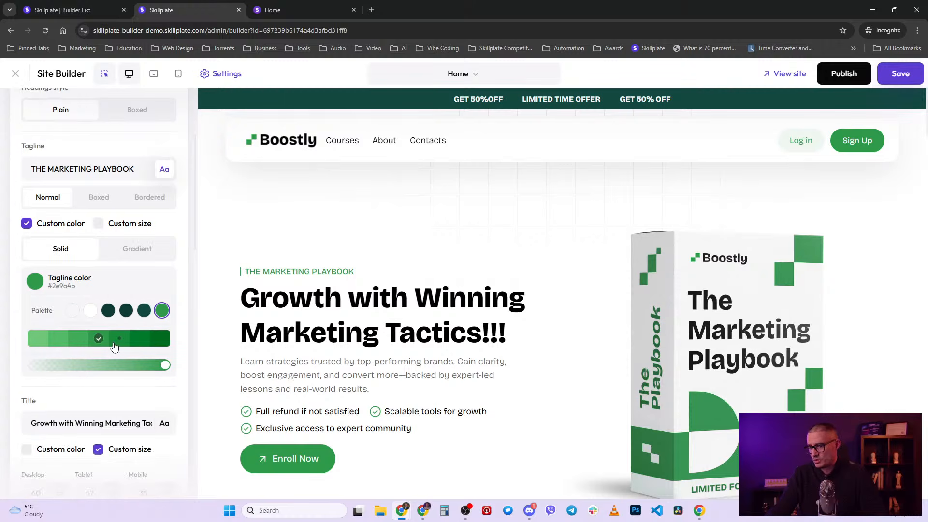
- Narrow the hero title width from 1000px to 616px
scroll(116, 348, "down", 3)
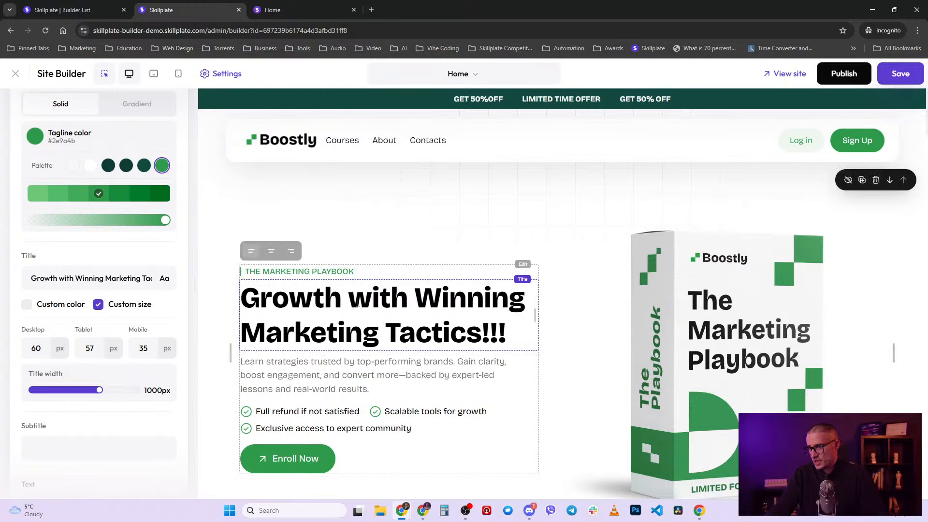
scroll(79, 335, "down", 4)
scroll(94, 334, "up", 1)
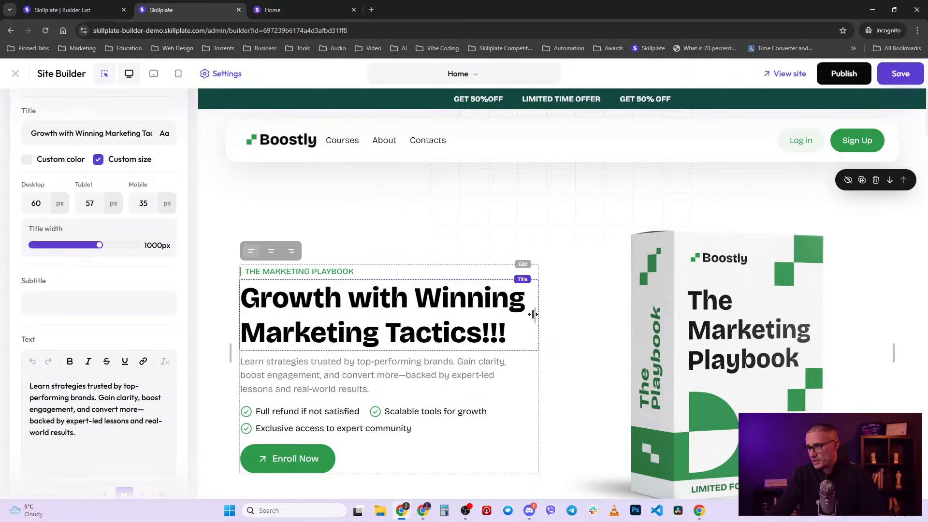
left_click_drag(533, 315, 553, 315)
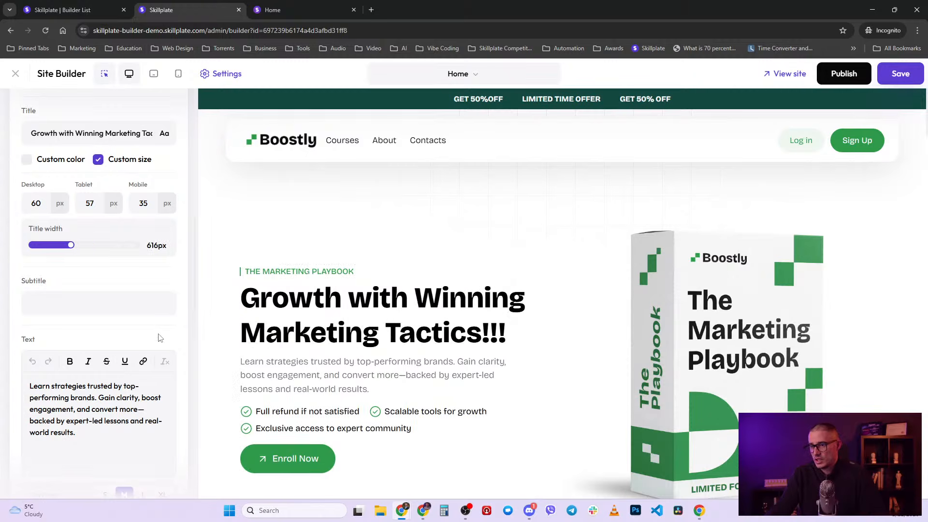
scroll(145, 295, "down", 1)
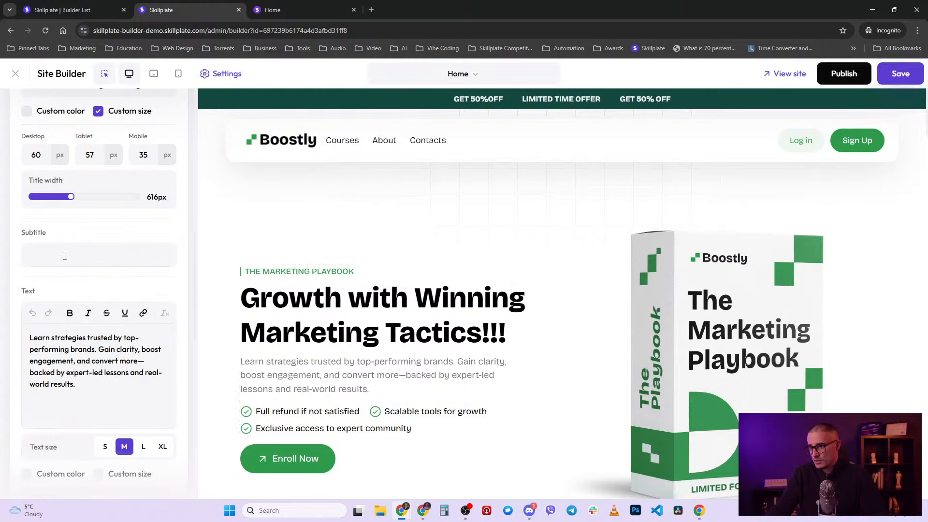
scroll(116, 375, "down", 4)
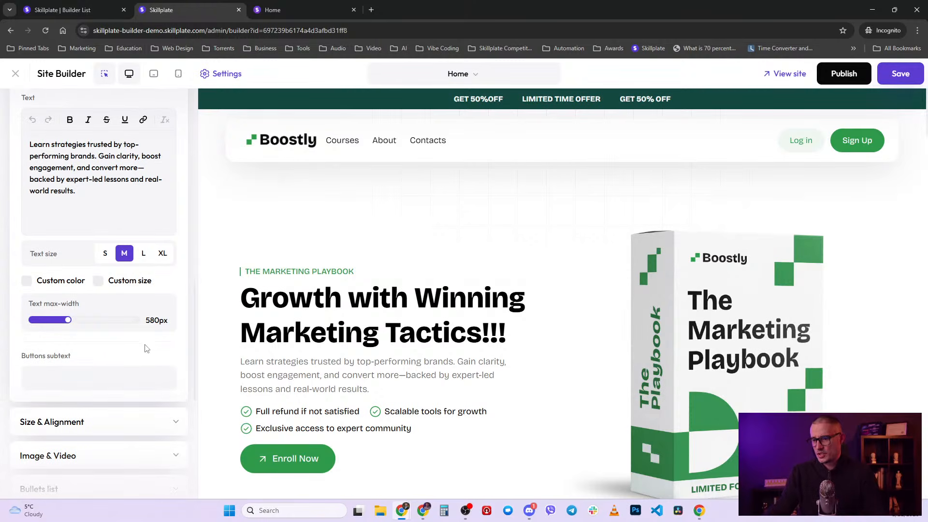
scroll(136, 350, "up", 12)
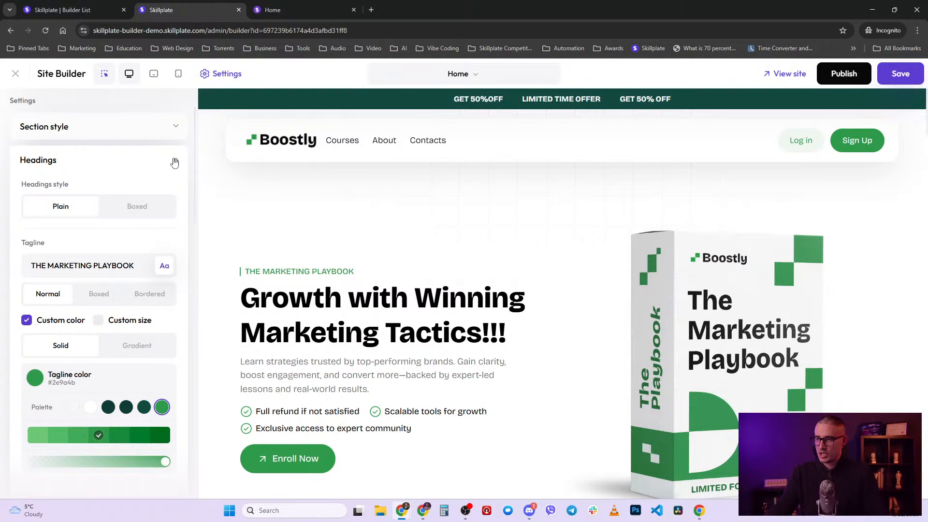
- Raise the hero's desktop top spacing from 7 to 13 in Size & Alignment
left_click(174, 163)
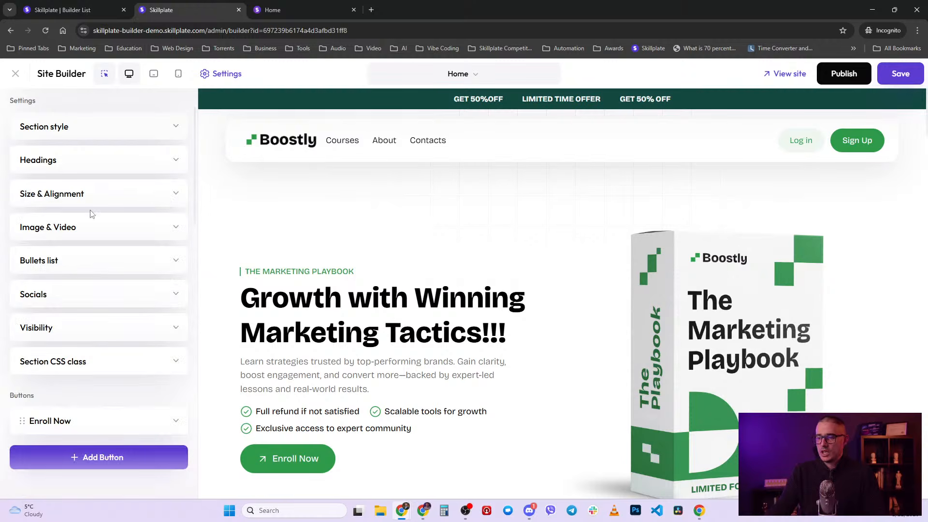
left_click(149, 193)
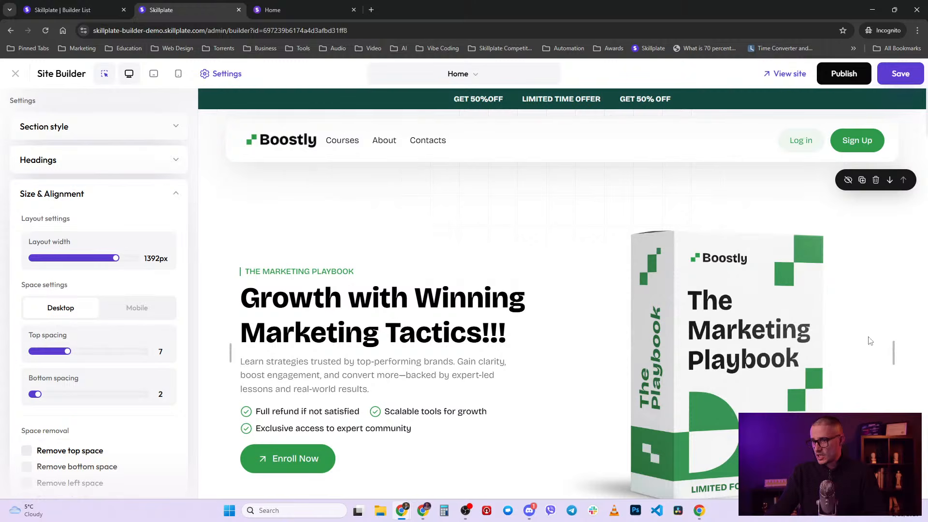
scroll(63, 322, "down", 1)
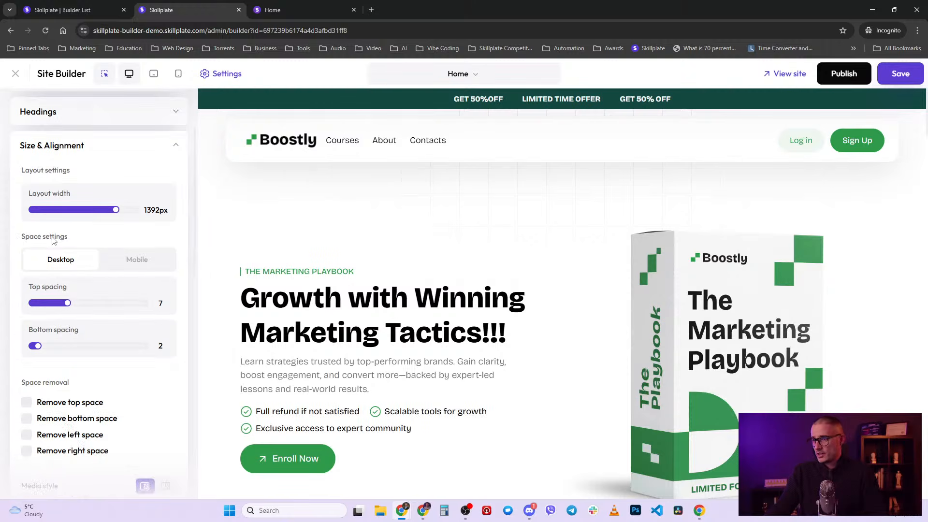
mouse_move(540, 199)
left_mouse_down()
mouse_move(548, 172)
mouse_move(566, 248)
left_mouse_up()
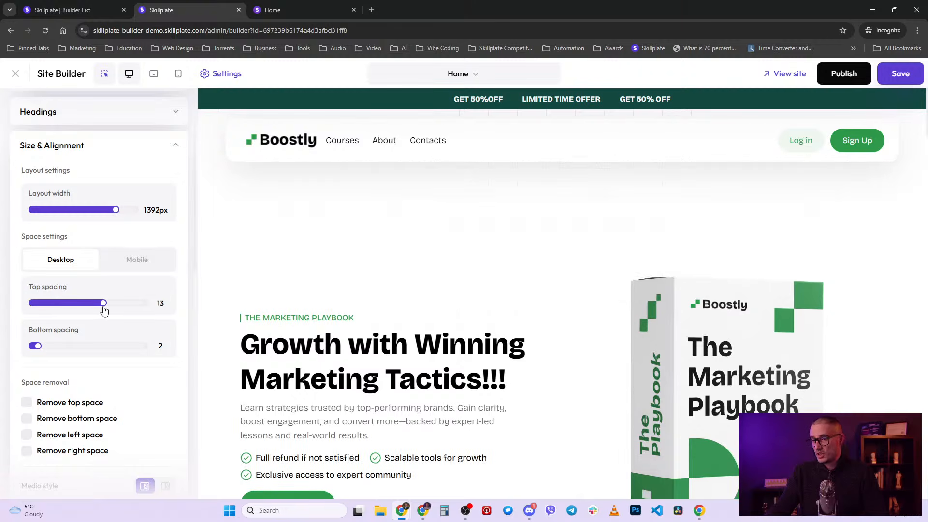
- Preview on mobile, return to desktop, and show the mobile spacing values (top 6, bottom 7)
left_click(178, 74)
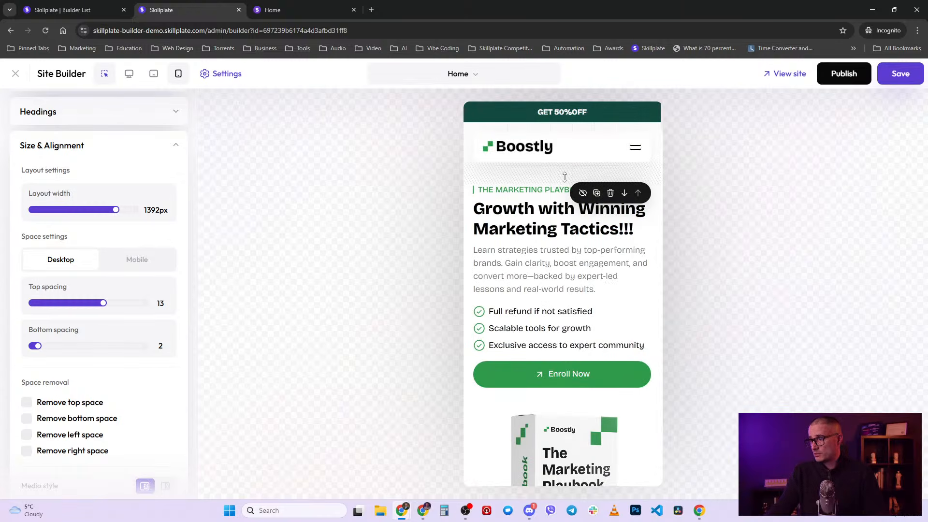
mouse_move(565, 177)
left_mouse_down()
mouse_move(565, 207)
mouse_move(565, 175)
left_mouse_up()
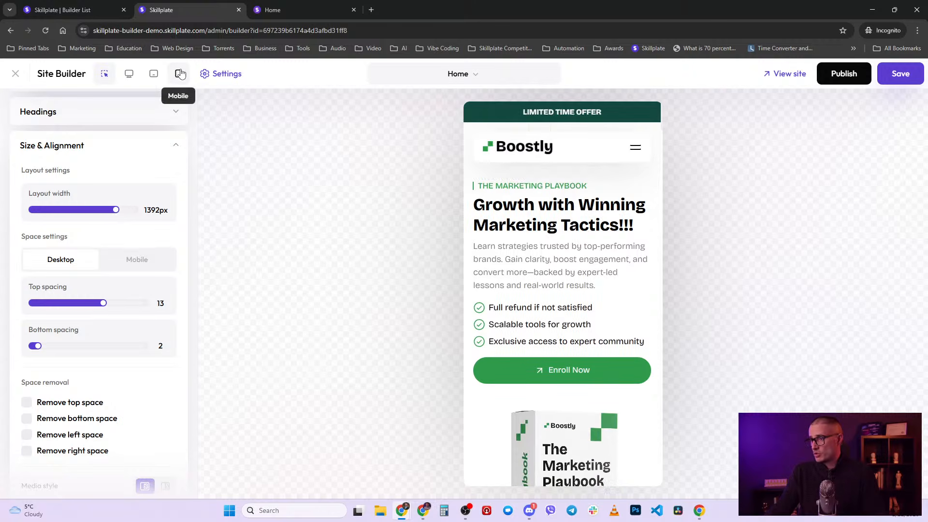
mouse_move(565, 176)
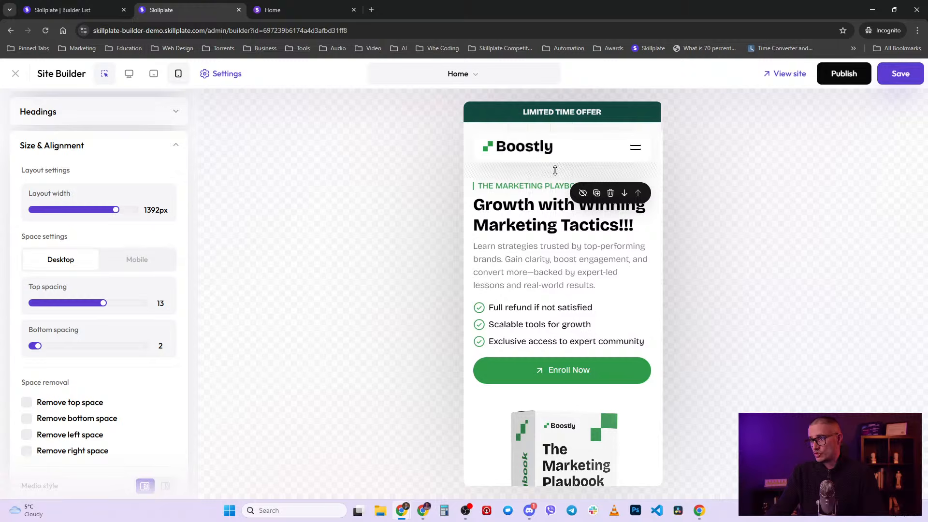
left_click(128, 73)
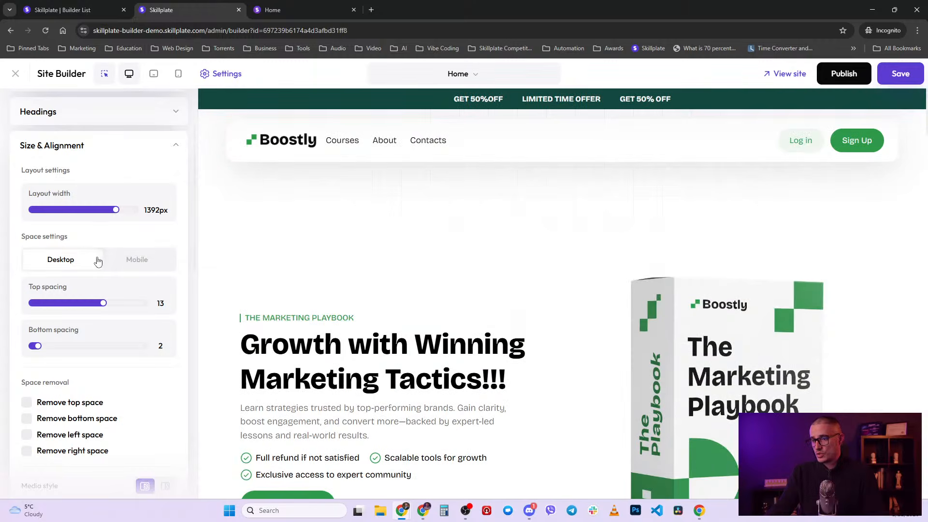
left_click(134, 261)
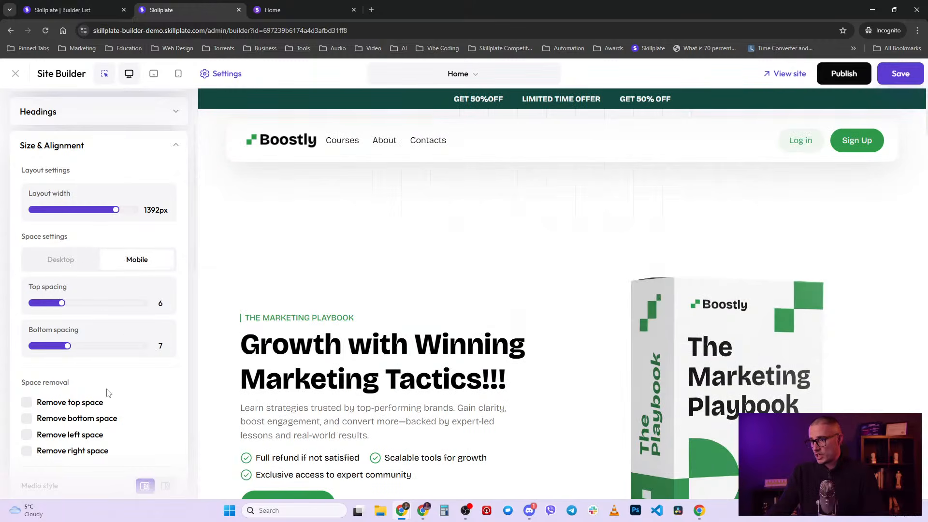
scroll(87, 371, "down", 2)
mouse_move(557, 205)
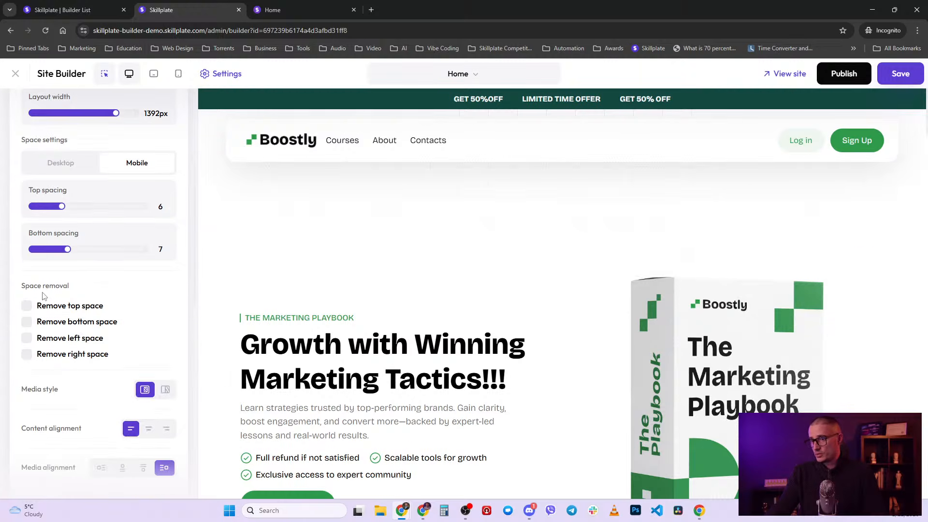
left_click(27, 306)
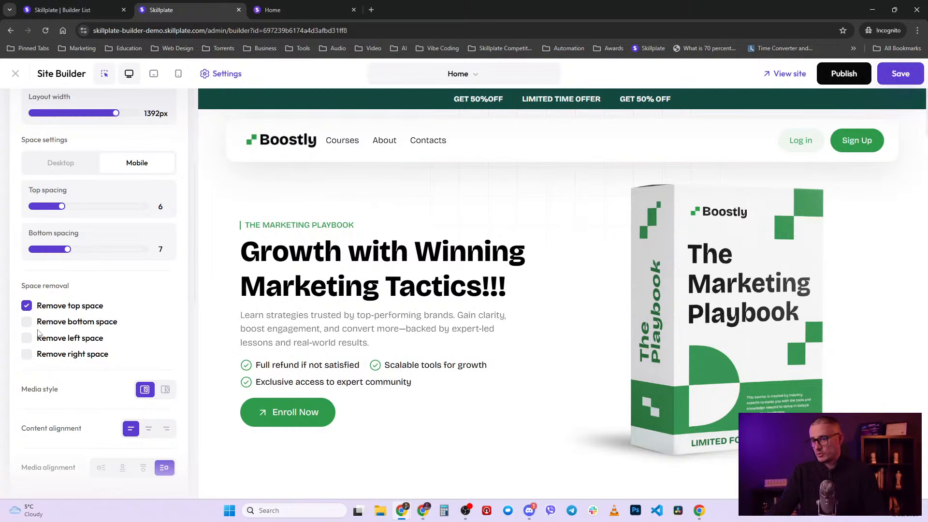
left_click(27, 306)
scroll(96, 339, "down", 2)
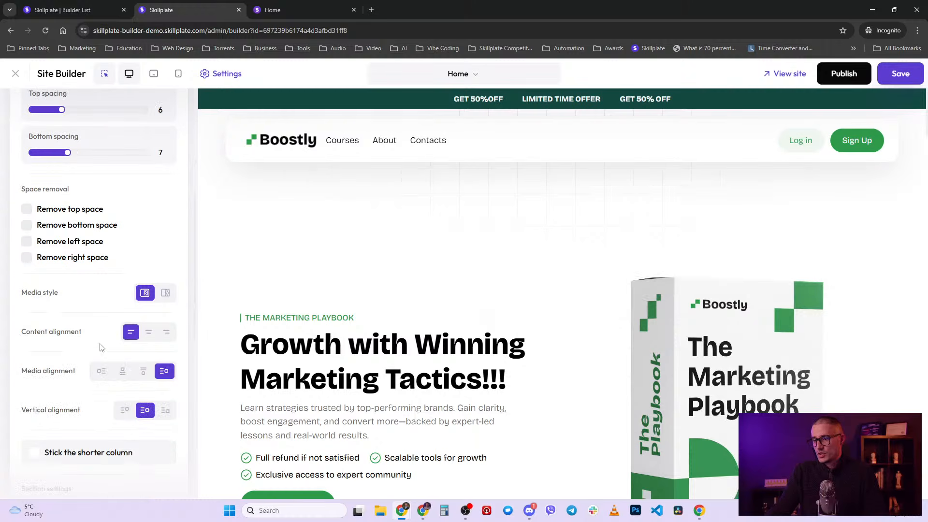
scroll(206, 293, "down", 3)
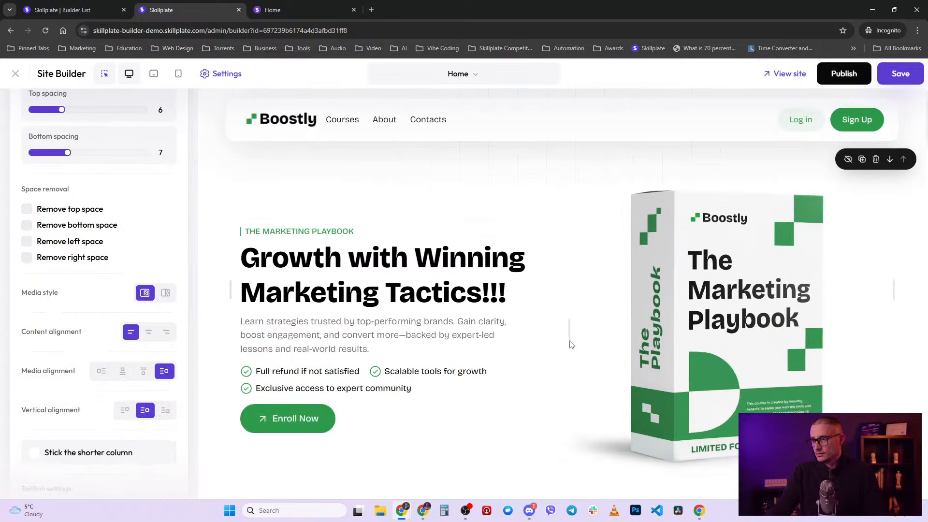
scroll(725, 241, "up", 2)
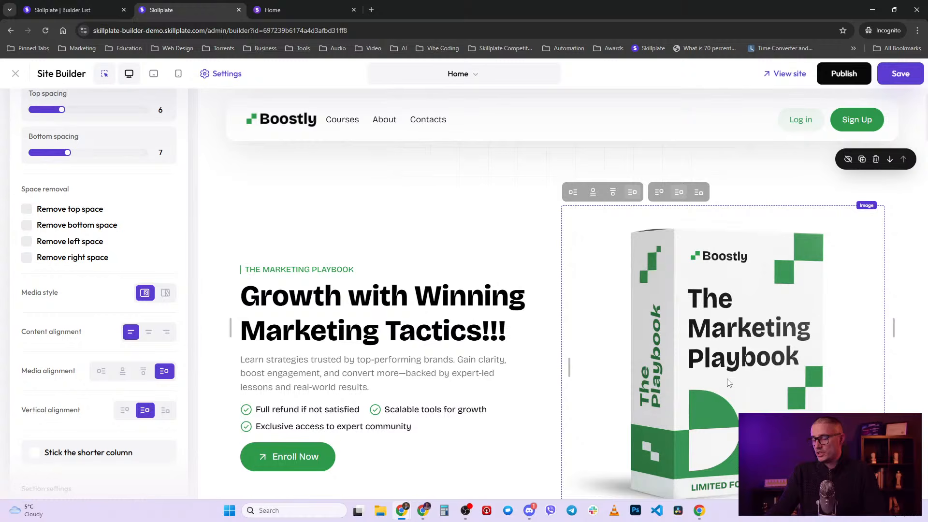
left_click(165, 293)
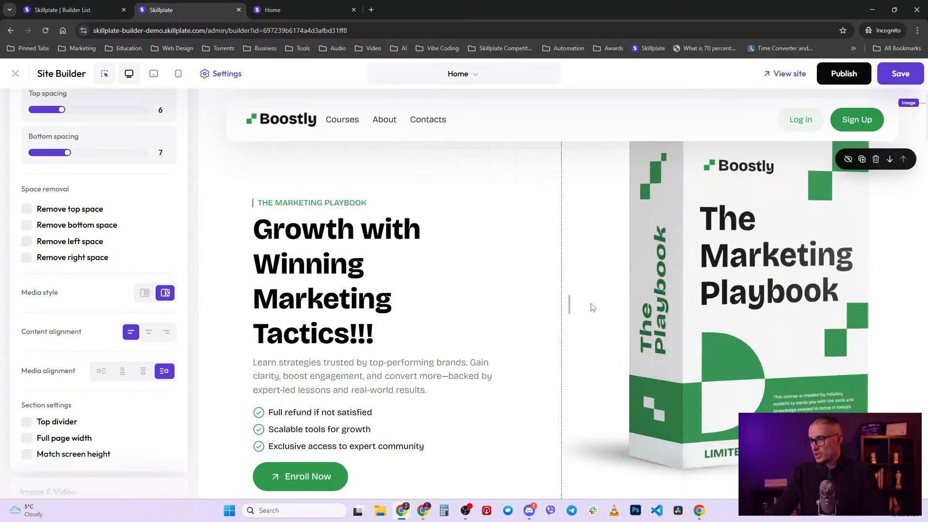
left_click(145, 293)
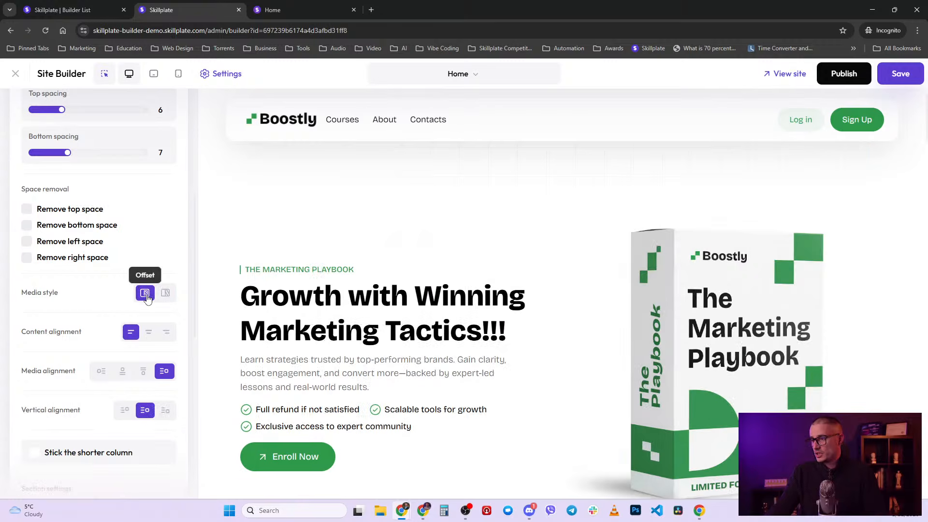
- Try centre, right and left content alignment, reduce the top spacing, then centre the hero content
scroll(147, 298, "down", 1)
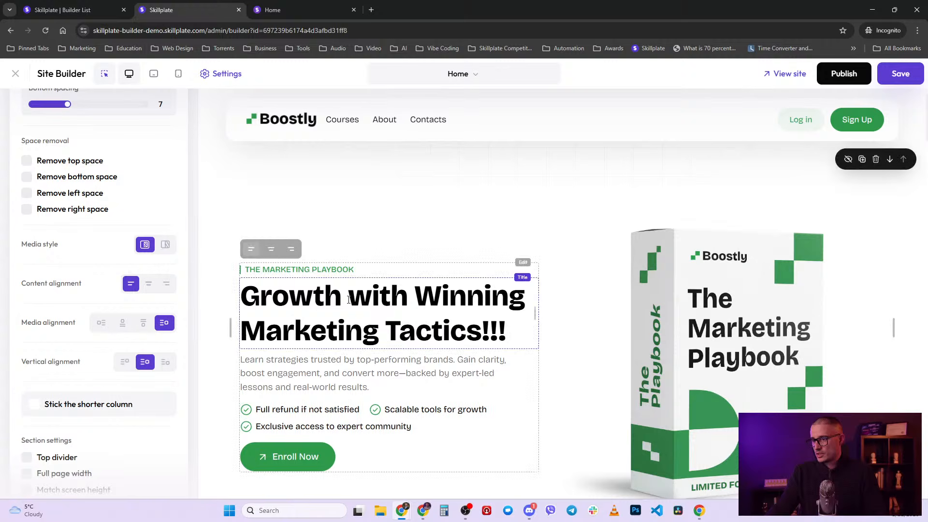
left_click(149, 285)
left_click(167, 285)
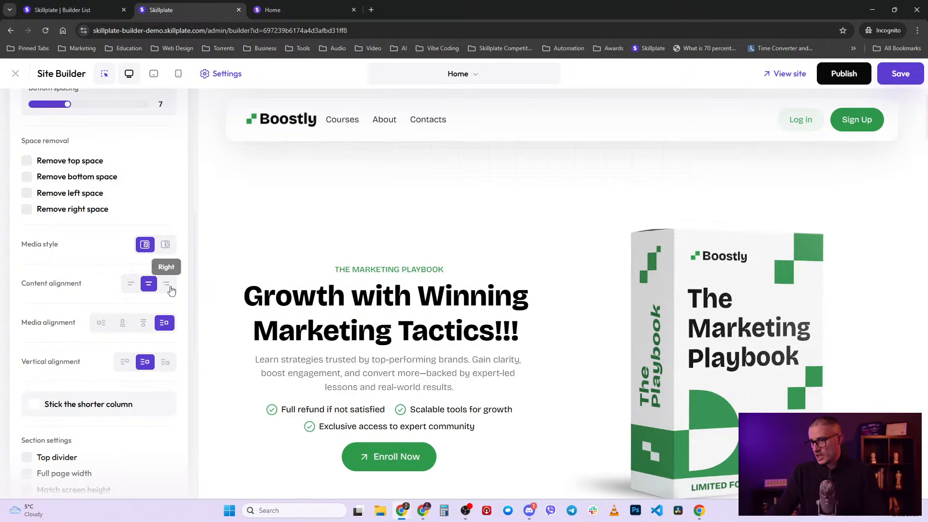
left_click(131, 284)
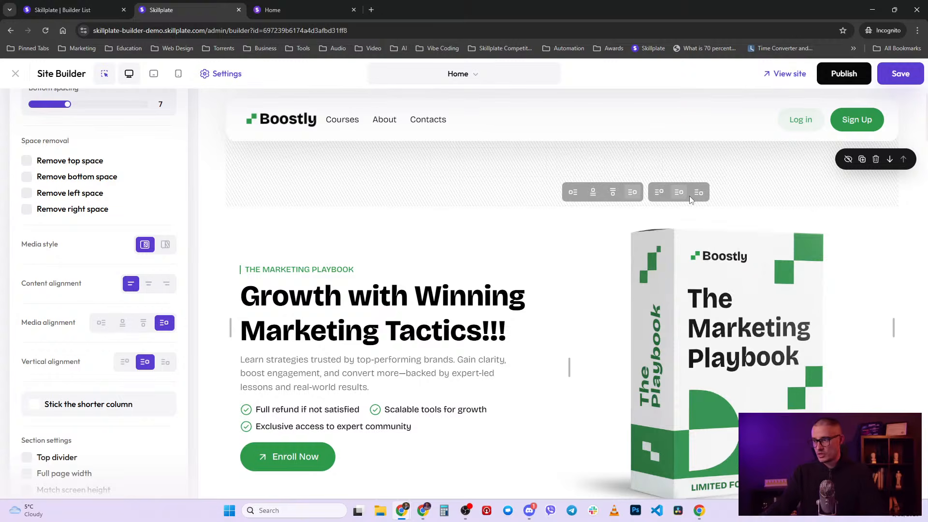
scroll(542, 230, "up", 1)
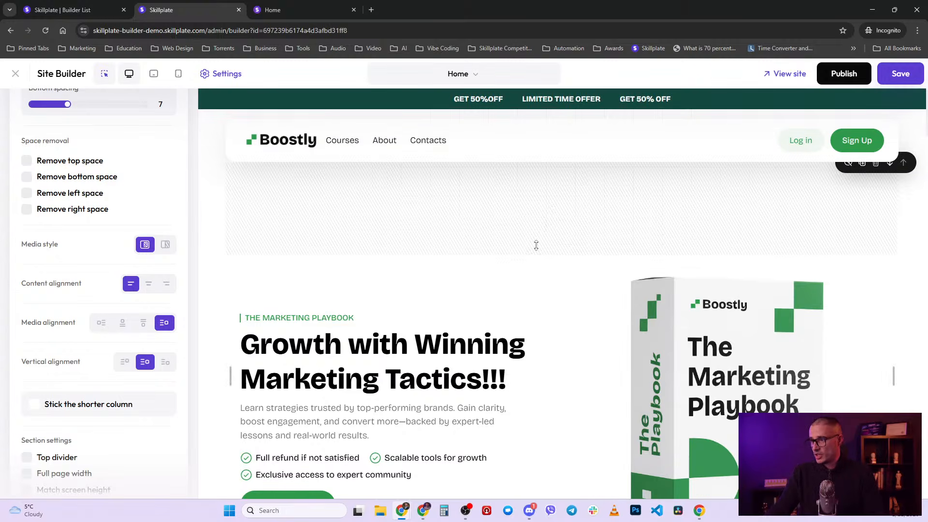
mouse_move(536, 244)
left_mouse_down()
mouse_move(549, 201)
mouse_move(551, 232)
mouse_move(556, 174)
left_mouse_up()
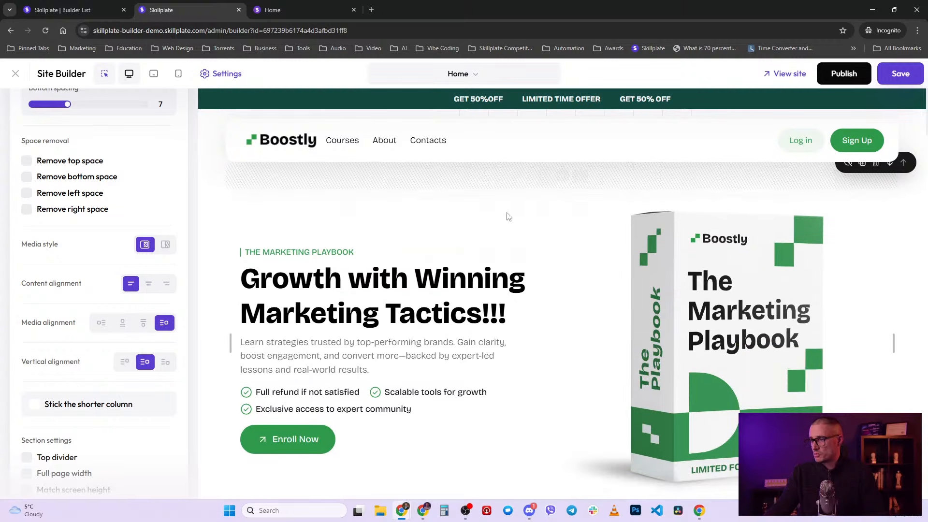
left_click(271, 233)
- Try top media alignment for the playbook image, return it to right, and fold Size & Alignment
mouse_move(659, 211)
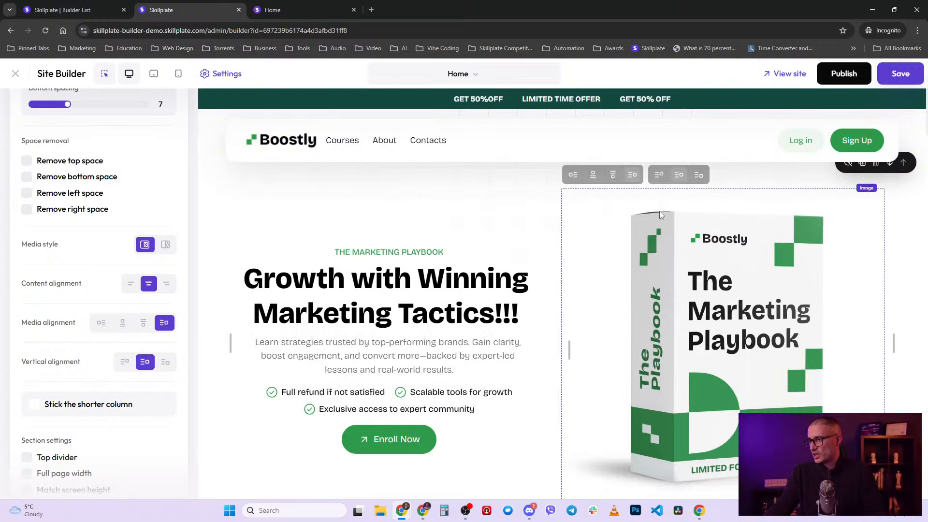
left_click(593, 176)
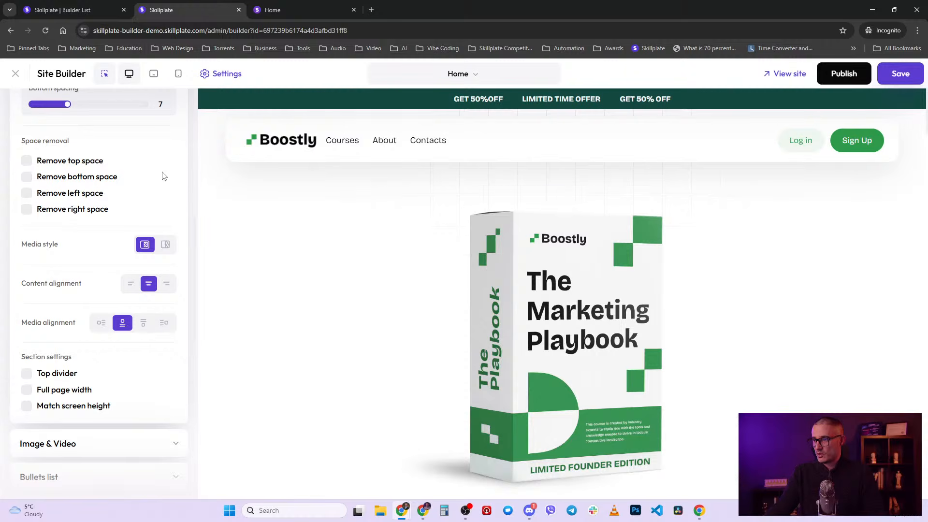
mouse_move(472, 191)
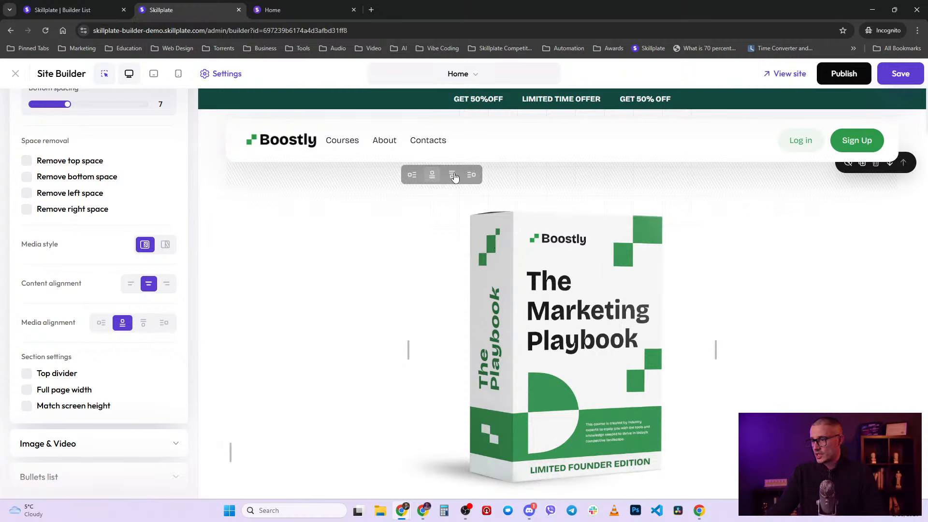
left_click(471, 175)
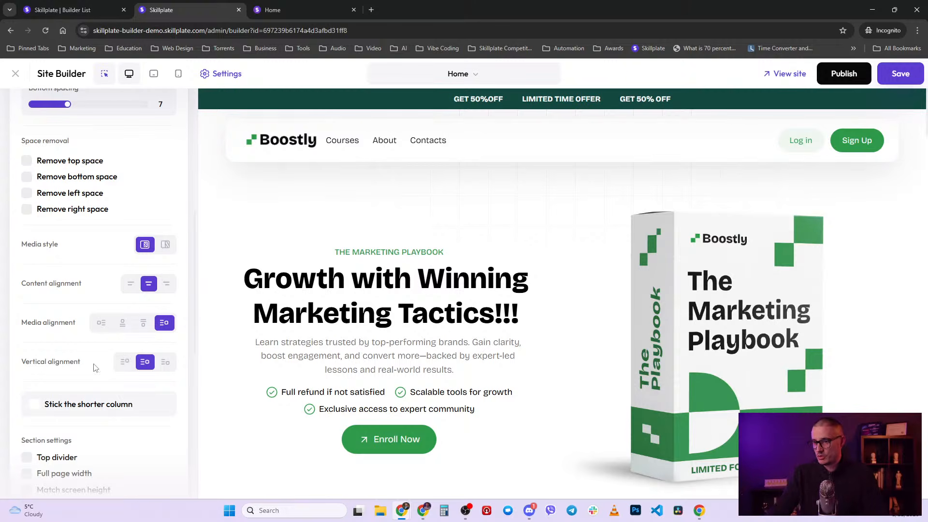
scroll(95, 368, "down", 2)
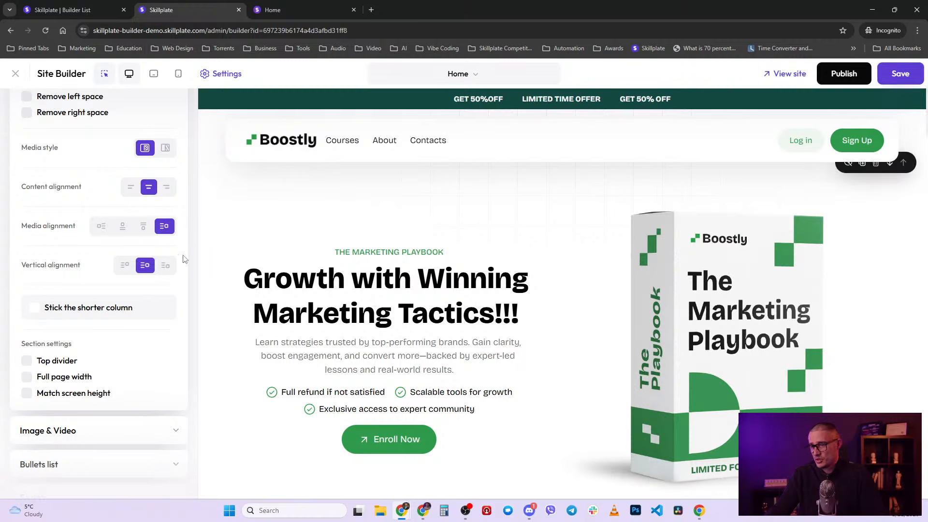
scroll(124, 406, "down", 3)
scroll(65, 364, "up", 10)
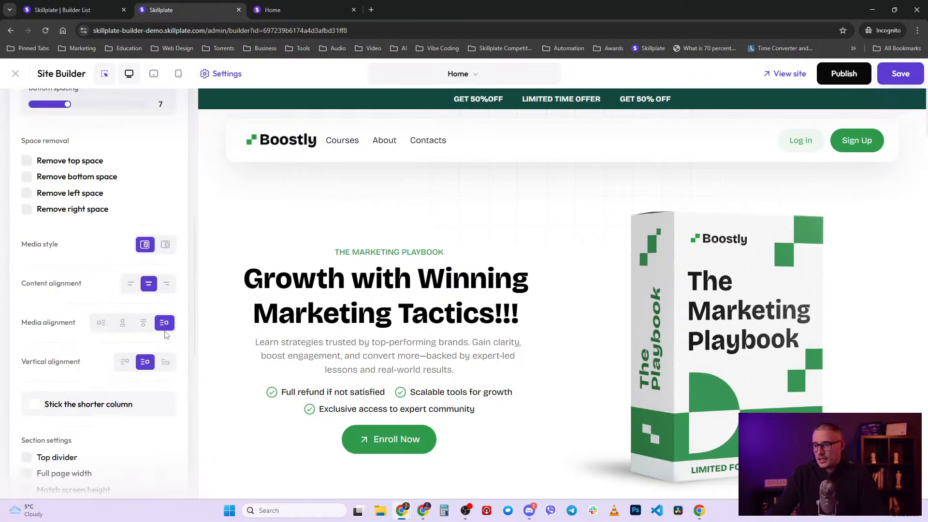
left_click(177, 145)
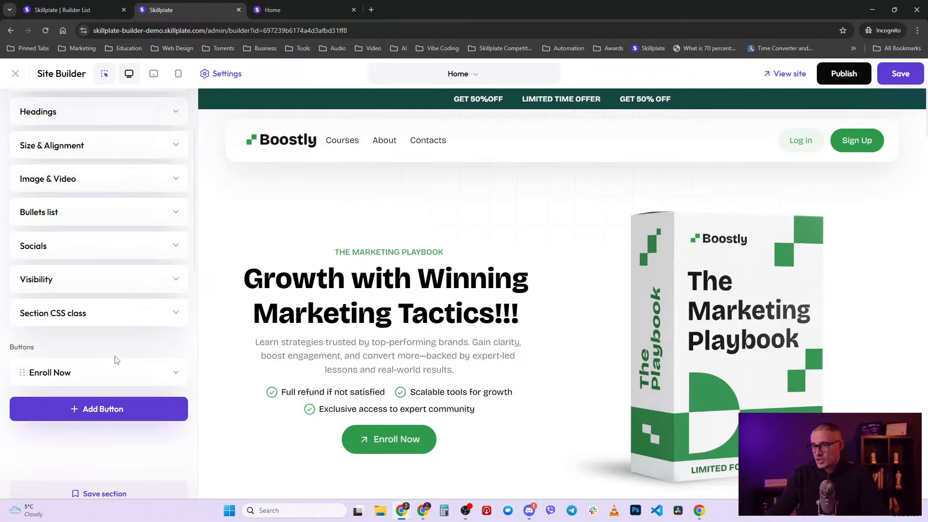
- Expand Image & Video and try a Product link for the playbook image
scroll(118, 362, "up", 1)
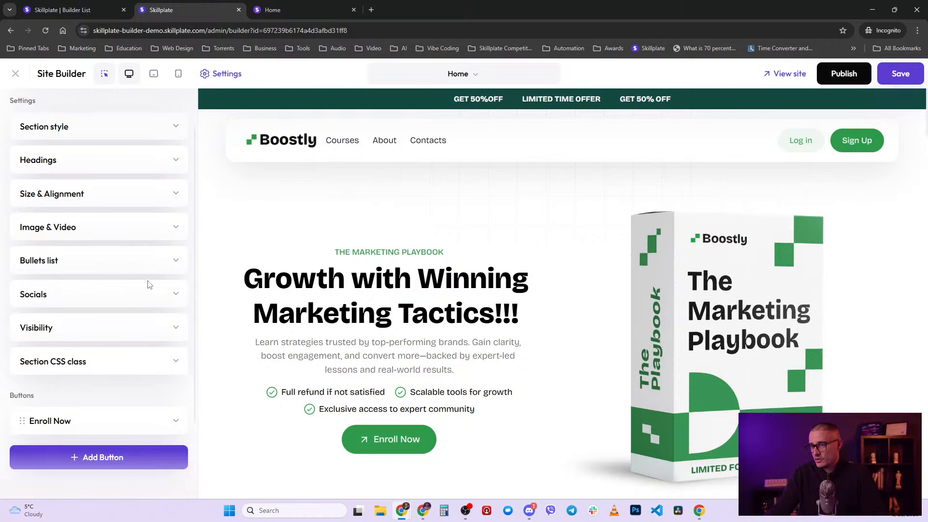
left_click(154, 234)
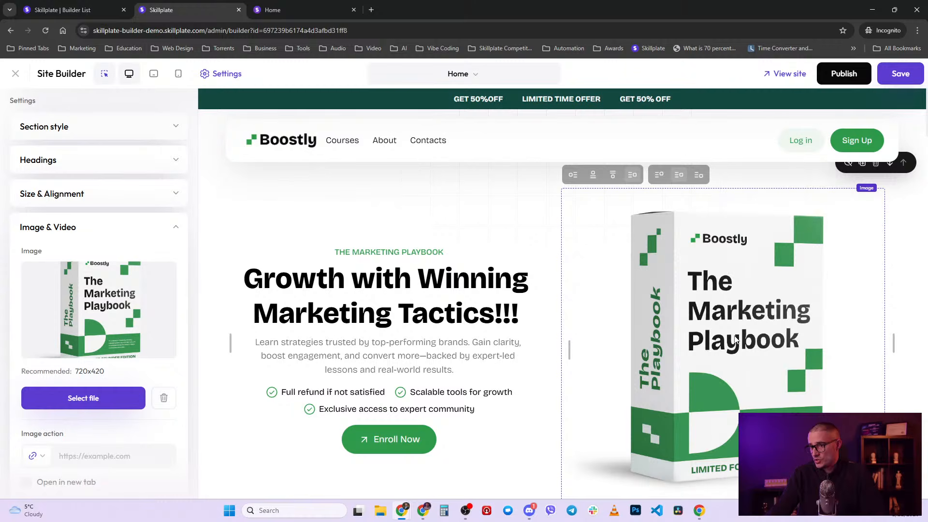
scroll(127, 423, "down", 2)
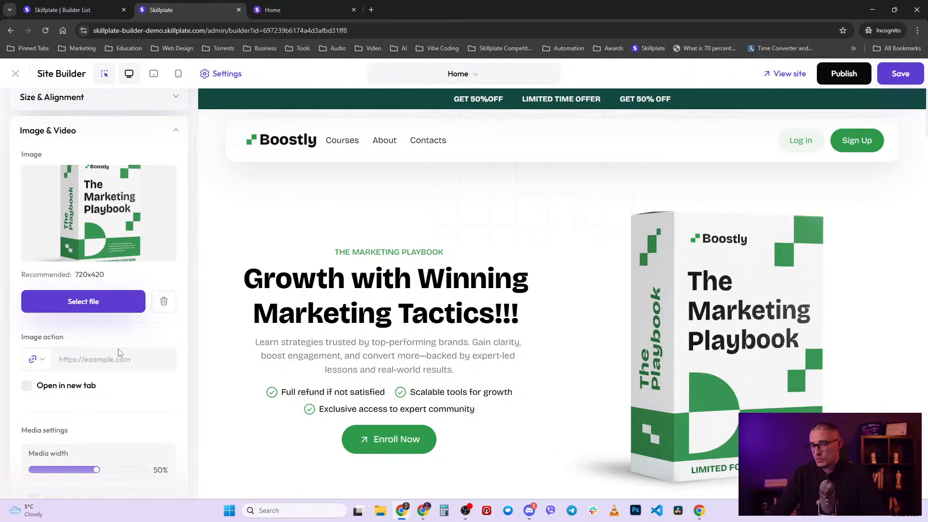
left_click(33, 360)
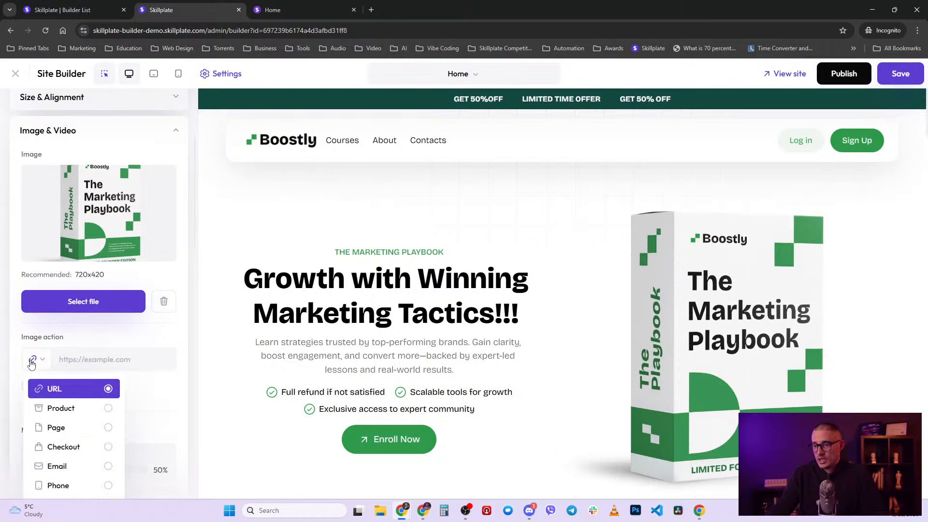
scroll(48, 411, "down", 2)
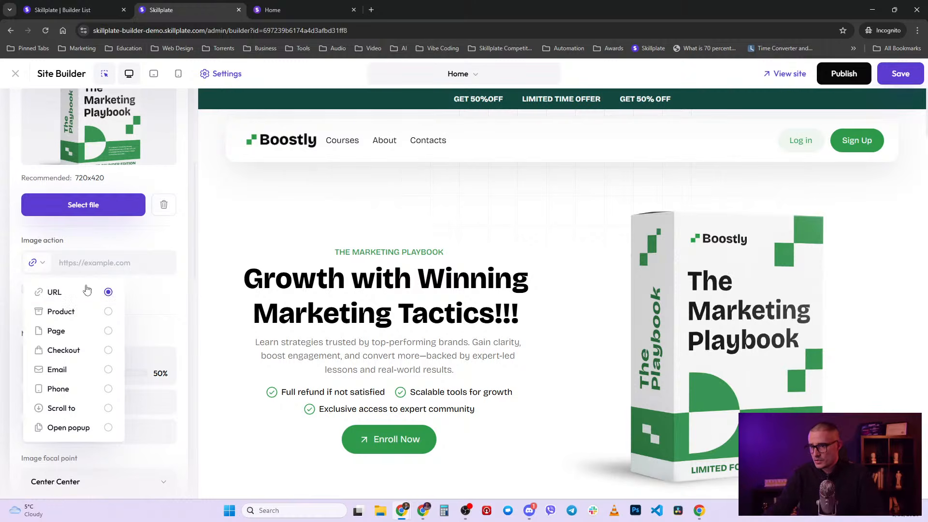
left_click(89, 314)
left_click(112, 269)
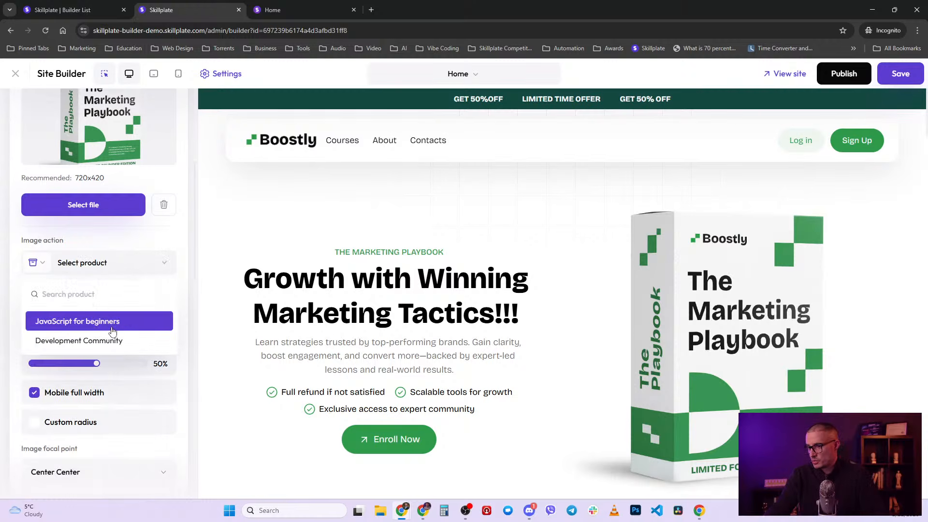
- Try a Page link, then set the image action to Checkout with no product selected
left_click(33, 263)
left_click(71, 333)
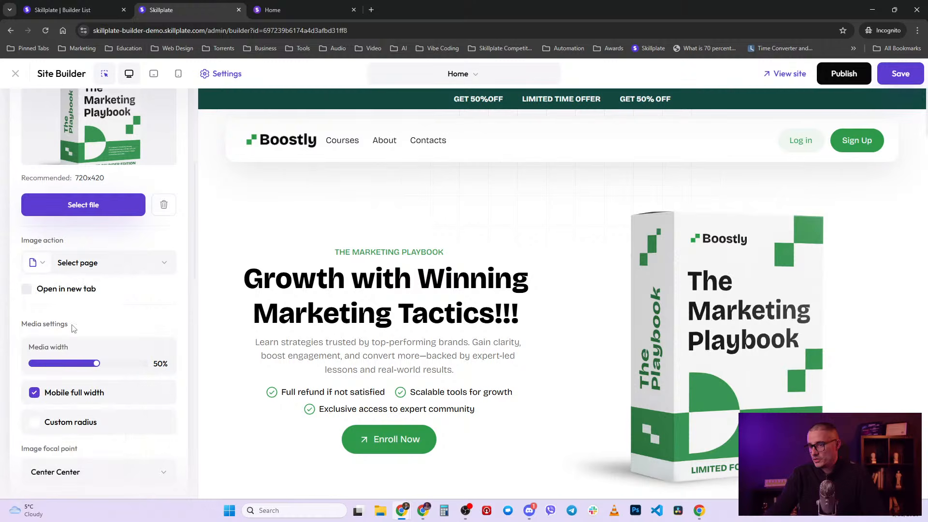
left_click(111, 264)
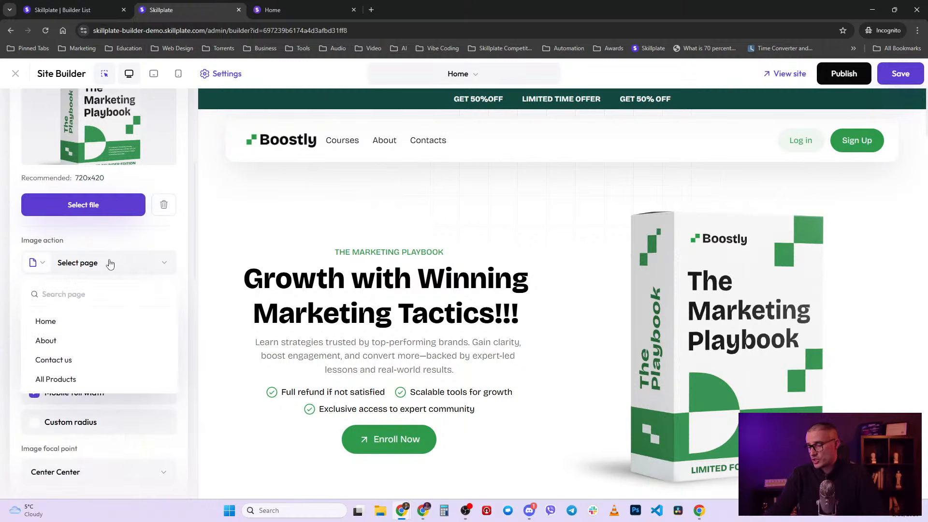
left_click(34, 263)
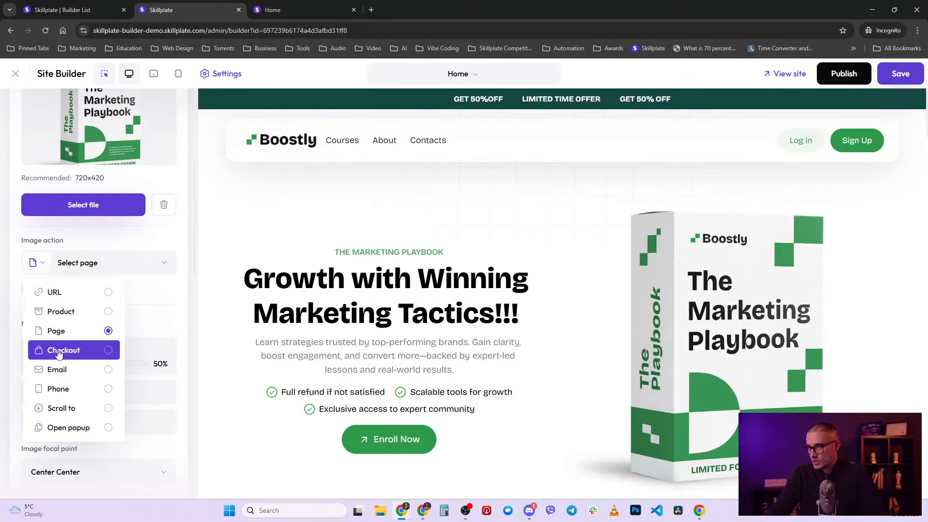
left_click(59, 352)
left_click(112, 267)
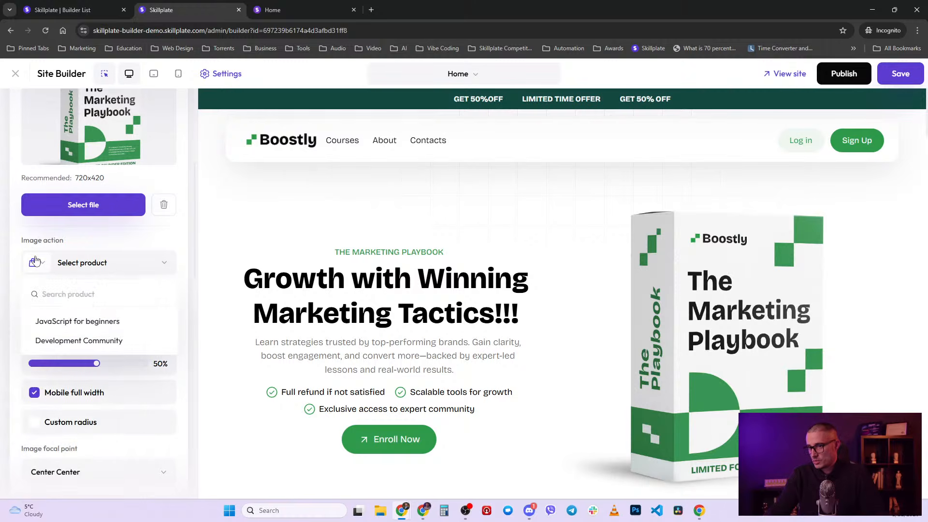
left_click(35, 262)
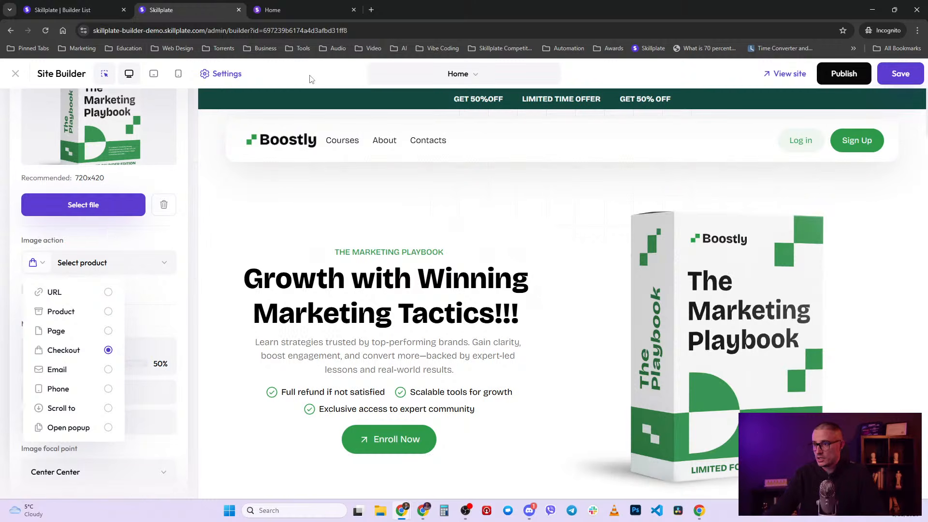
- Link the Enroll Now button to the Plans & Pricing page section
scroll(534, 379, "down", 8)
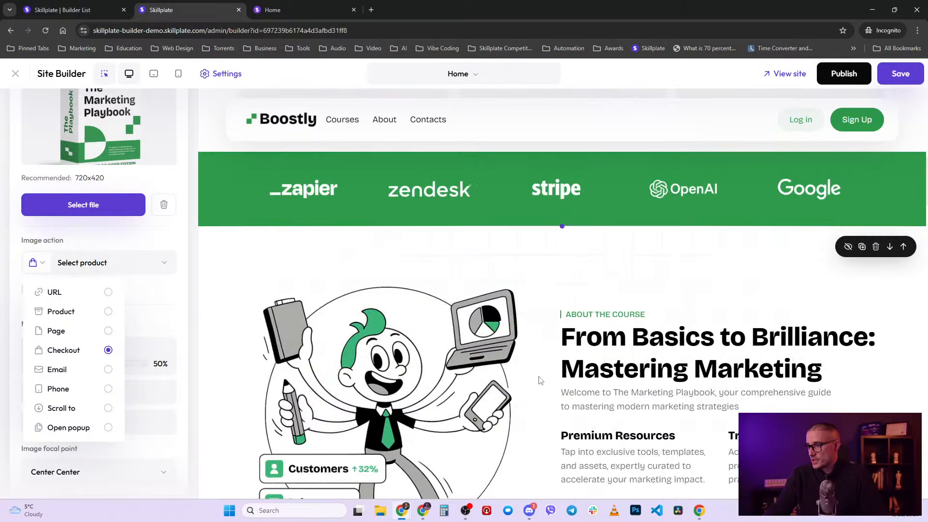
scroll(540, 380, "up", 4)
scroll(540, 380, "up", 5)
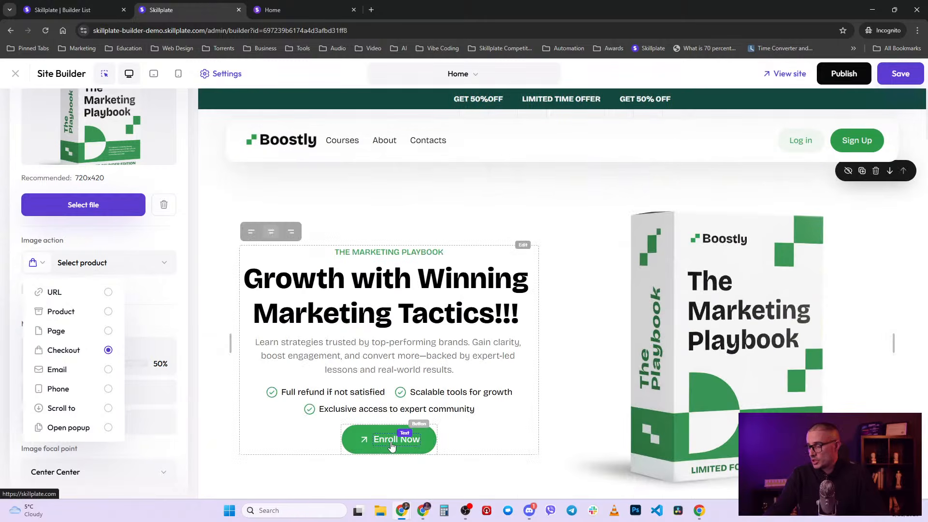
left_click(363, 447)
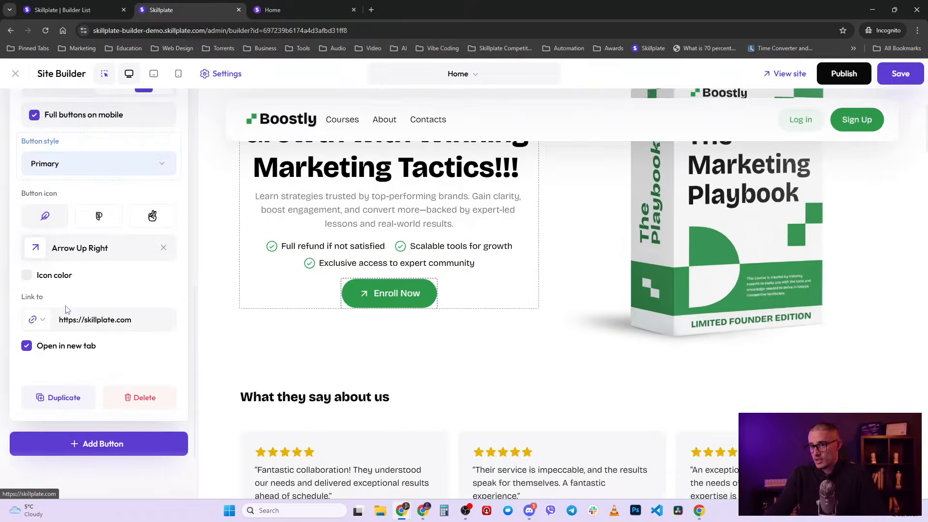
left_click(39, 320)
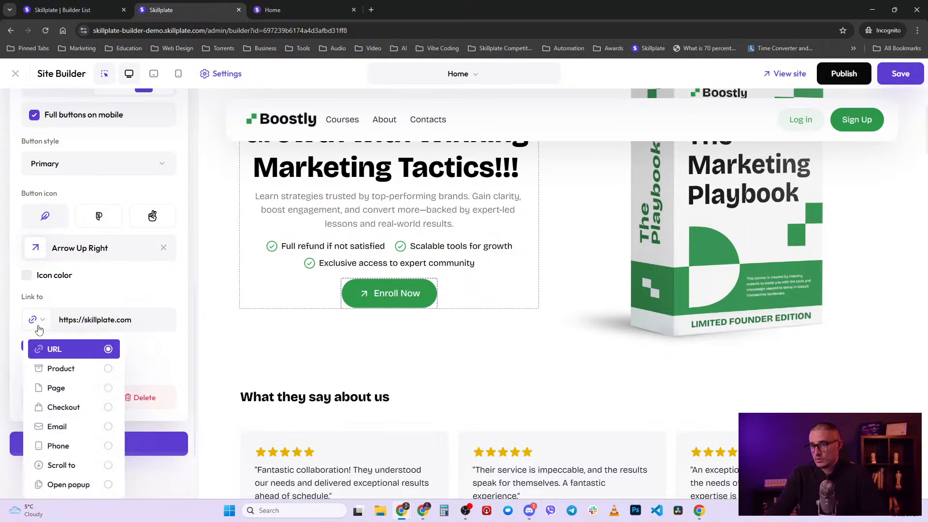
left_click(80, 465)
left_click(120, 321)
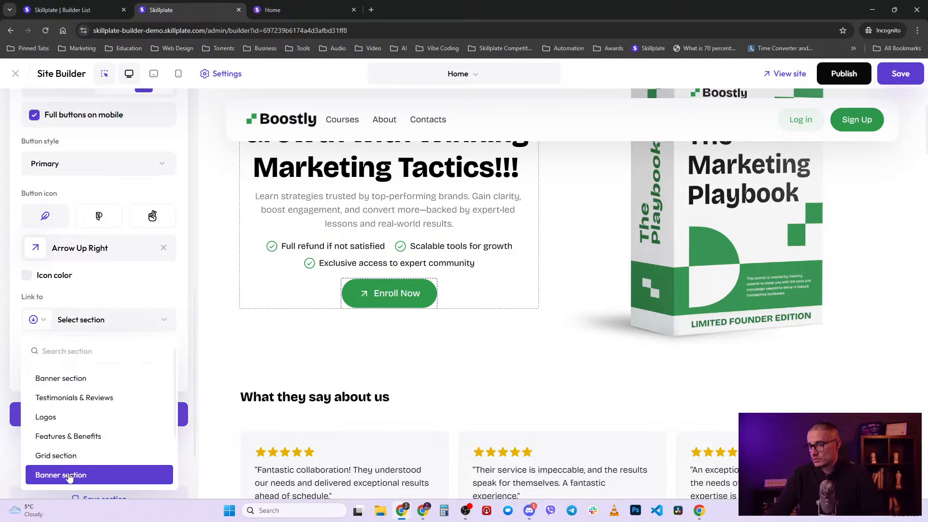
scroll(73, 466, "down", 2)
left_click(84, 437)
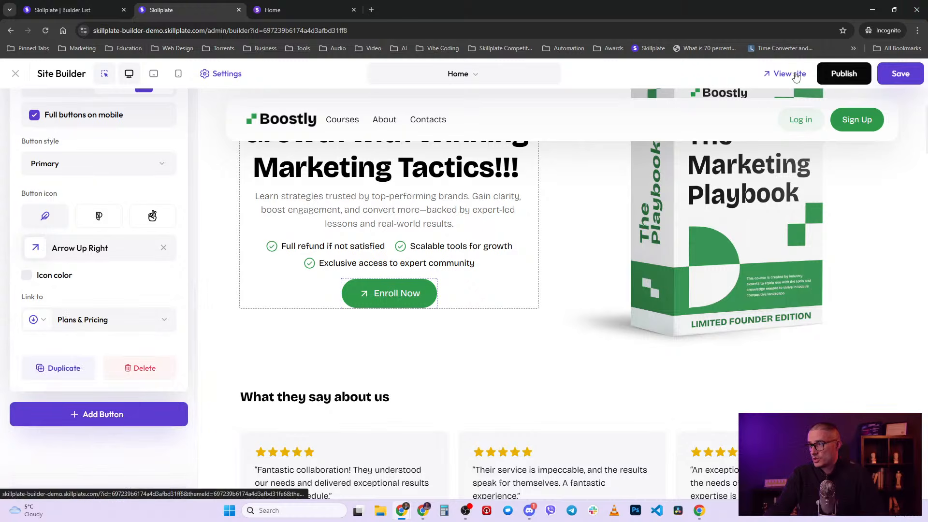
- Save the homepage and check the Enroll Now button on the live site
left_click(899, 74)
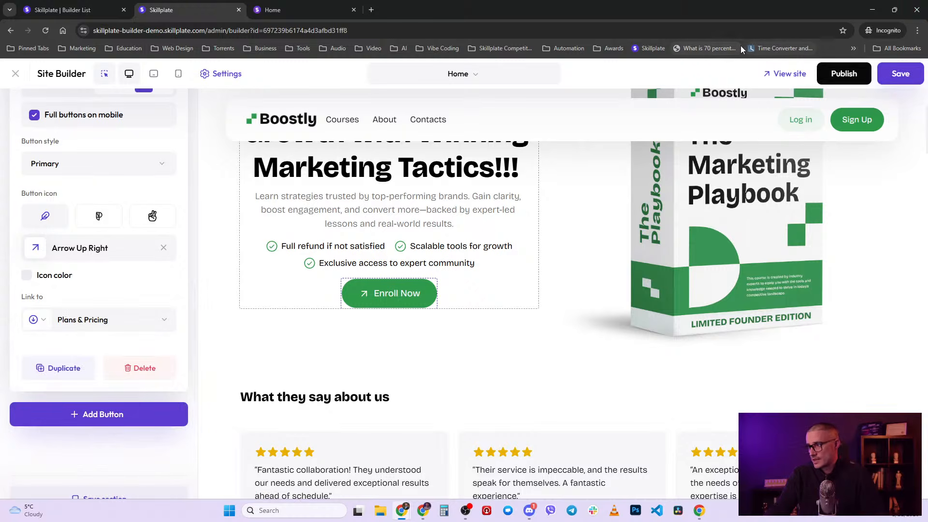
left_click(785, 73)
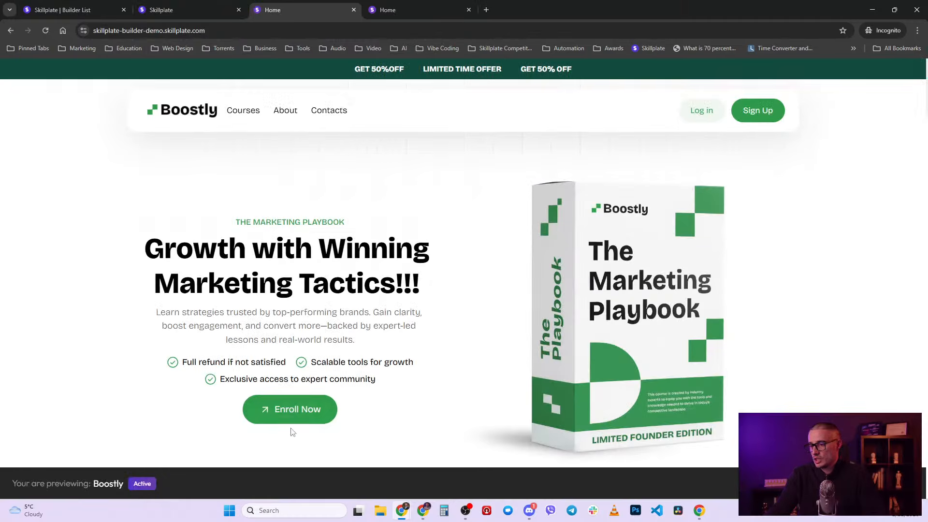
scroll(293, 410, "down", 10)
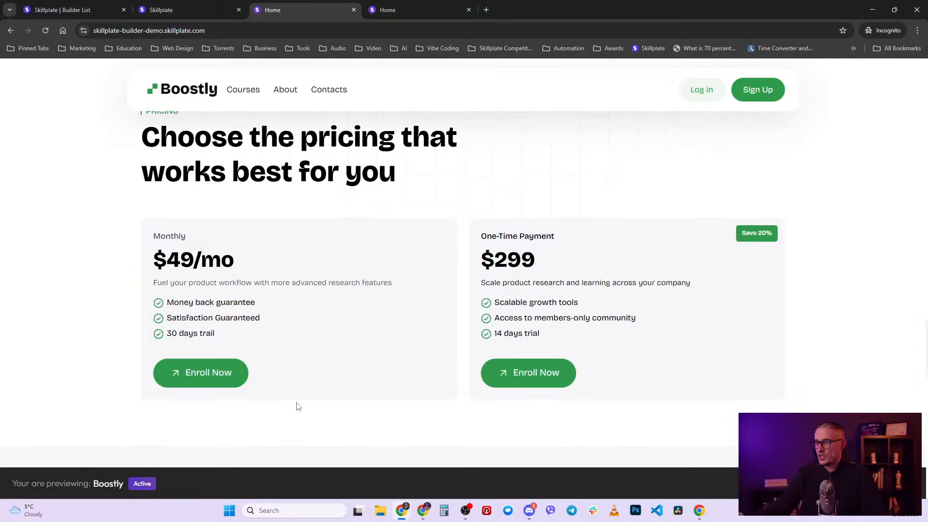
left_click(206, 4)
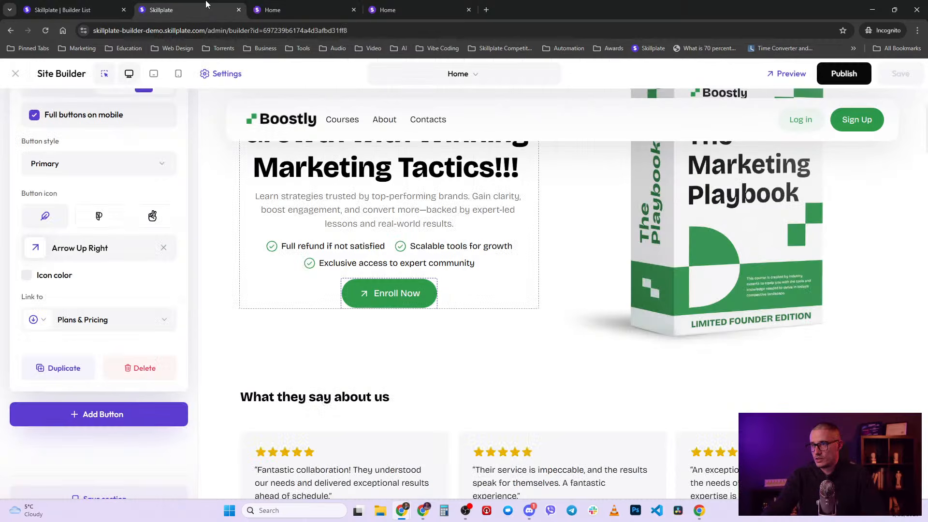
- Collapse the Enroll Now settings and scroll back up to the Banner section settings
scroll(101, 311, "up", 5)
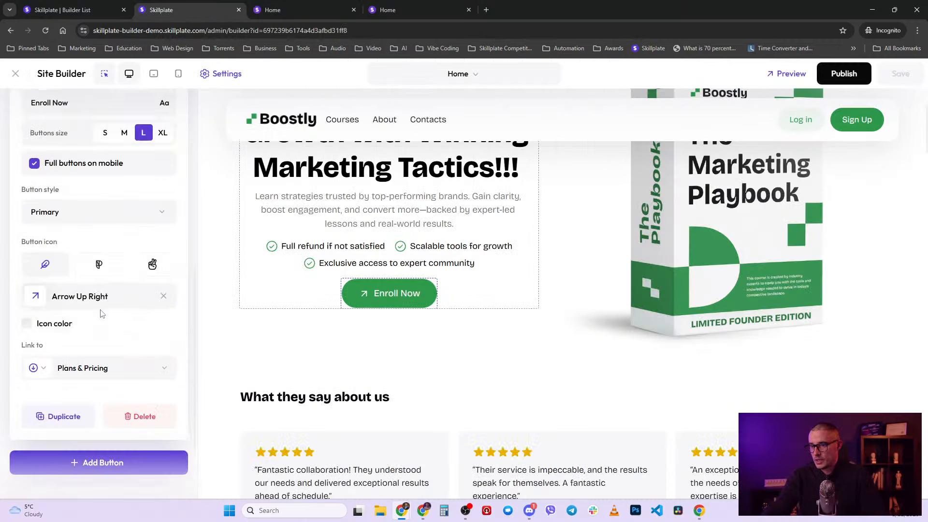
left_click(178, 250)
scroll(97, 275, "up", 3)
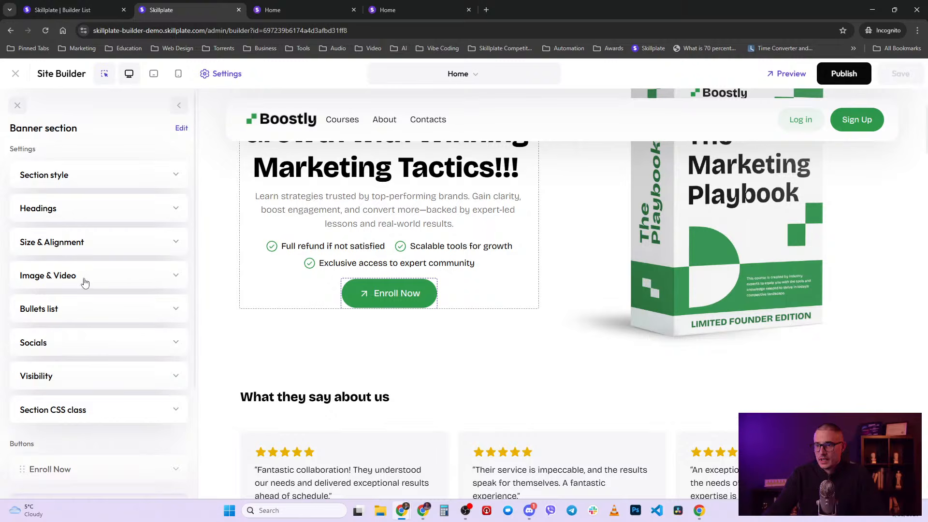
- Expand Image & Video, select the book image, and browse uploaded files without choosing one
left_click(87, 282)
scroll(122, 204, "down", 3)
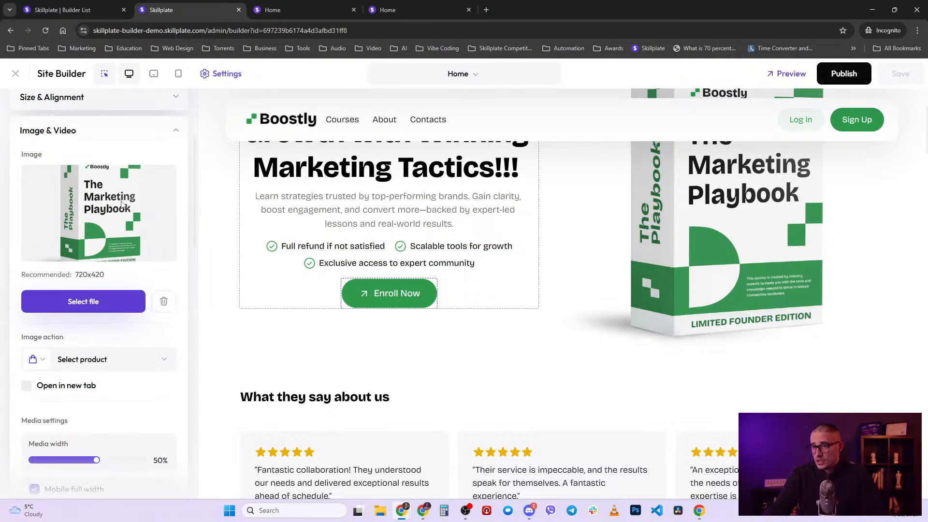
scroll(333, 232, "up", 3)
left_click(721, 300)
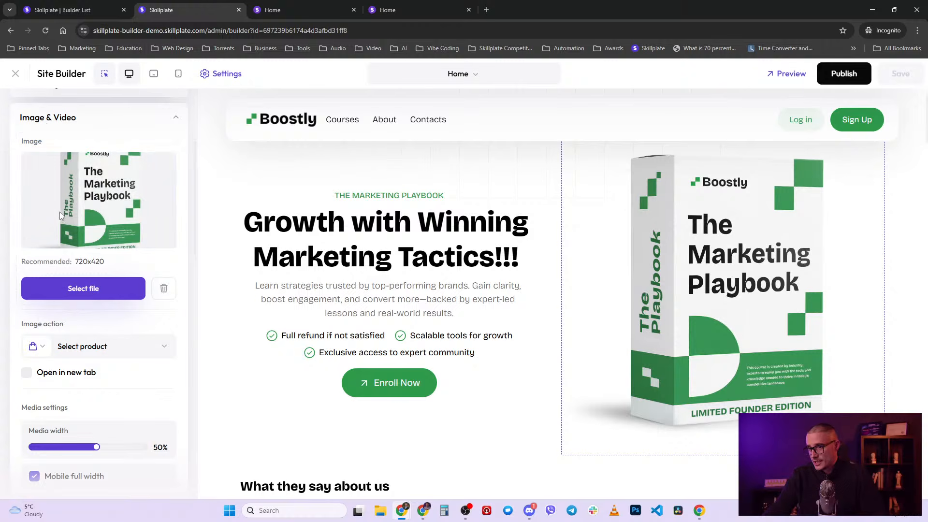
left_click(77, 295)
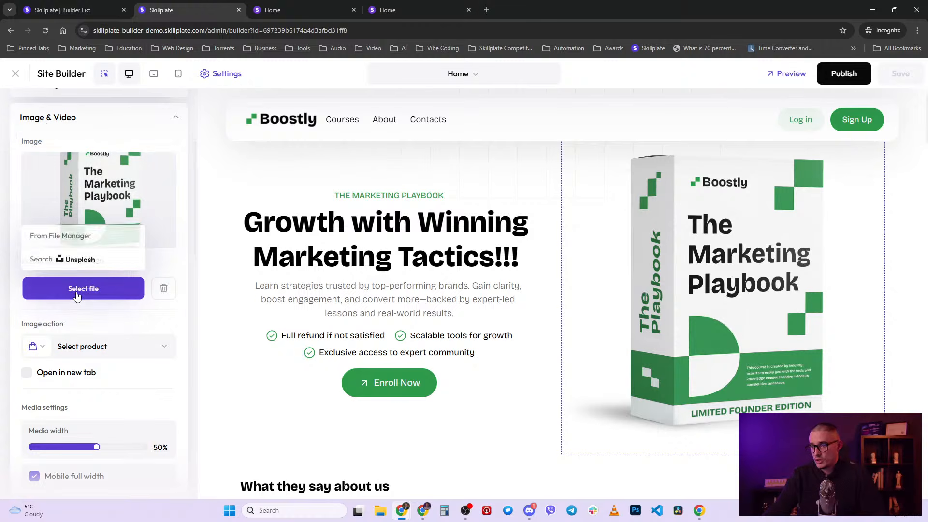
left_click(83, 237)
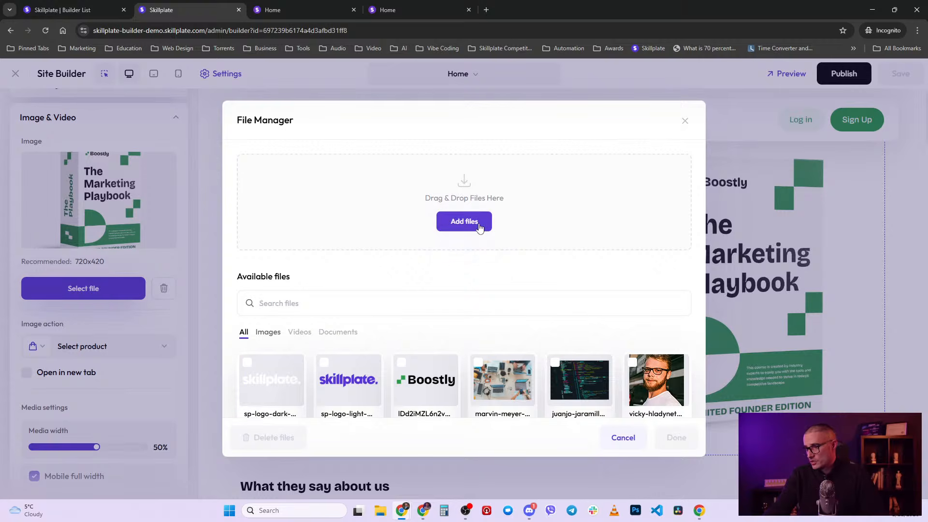
left_click(206, 236)
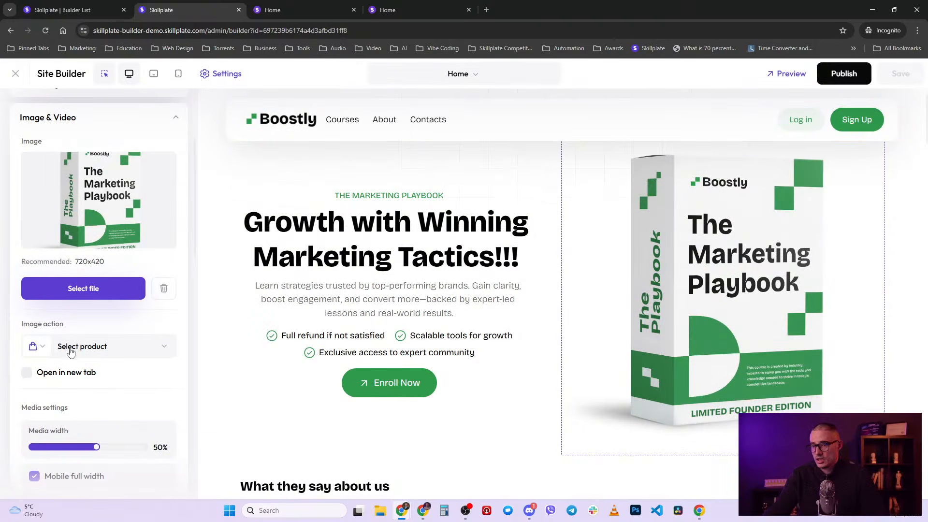
- Search Unsplash for 'marketing' and use the laptop analytics photo as the hero image
left_click(94, 289)
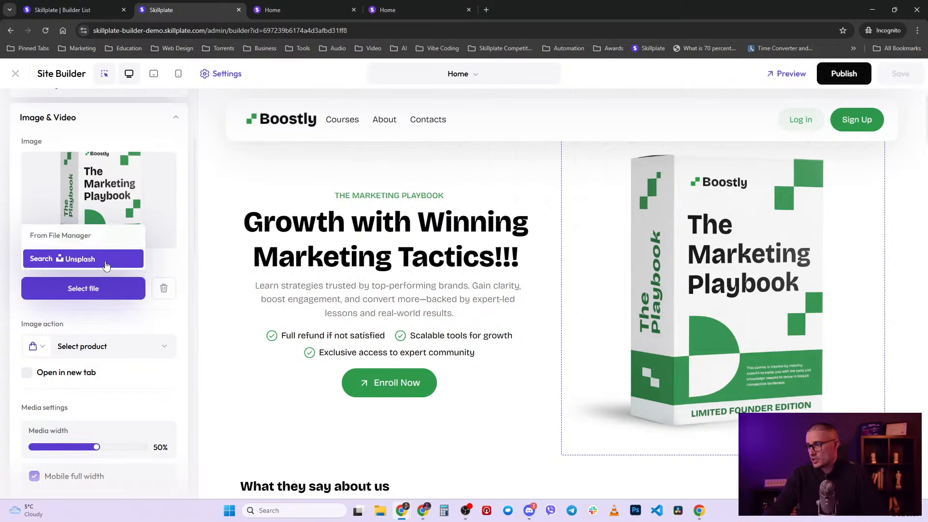
scroll(386, 271, "up", 1)
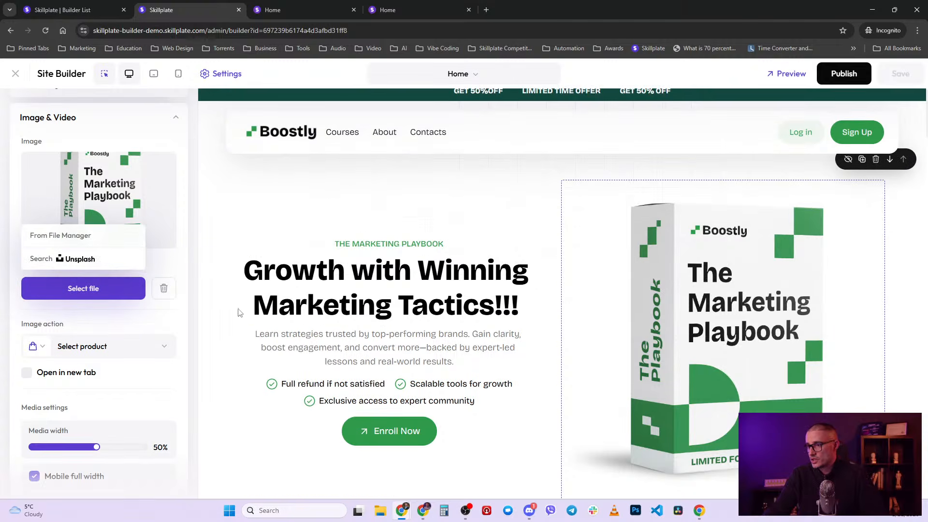
left_click(103, 263)
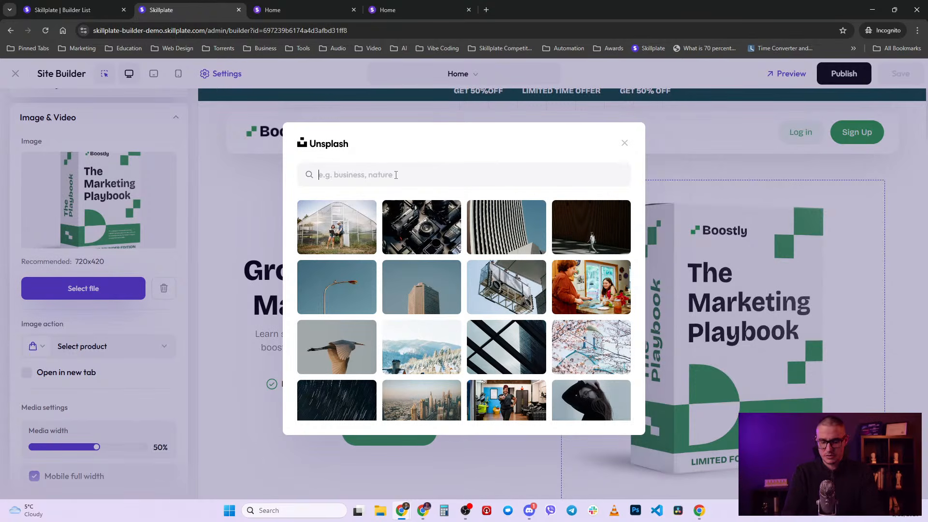
type("marketin")
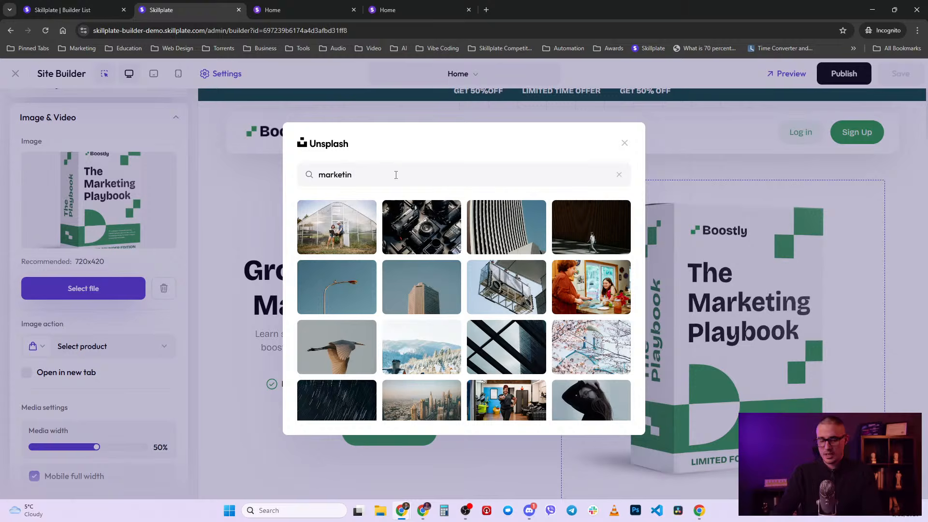
type("g")
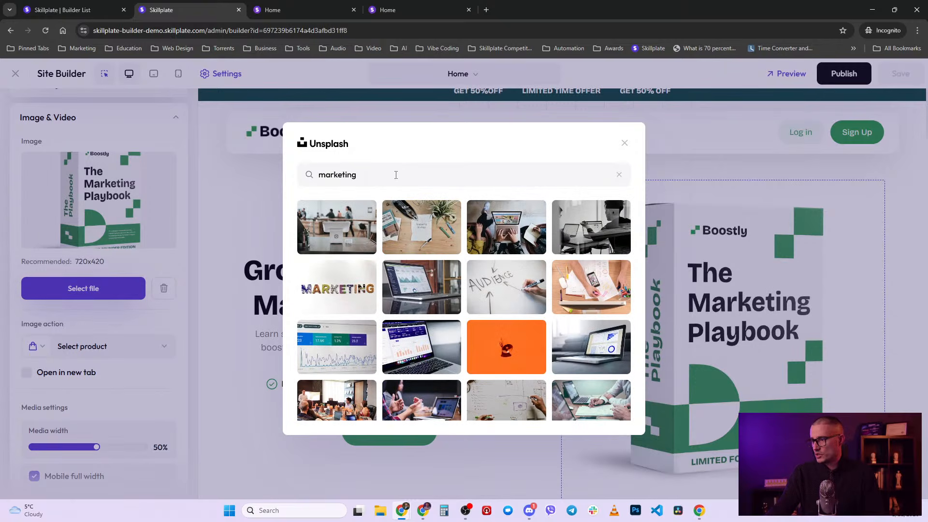
left_click(410, 296)
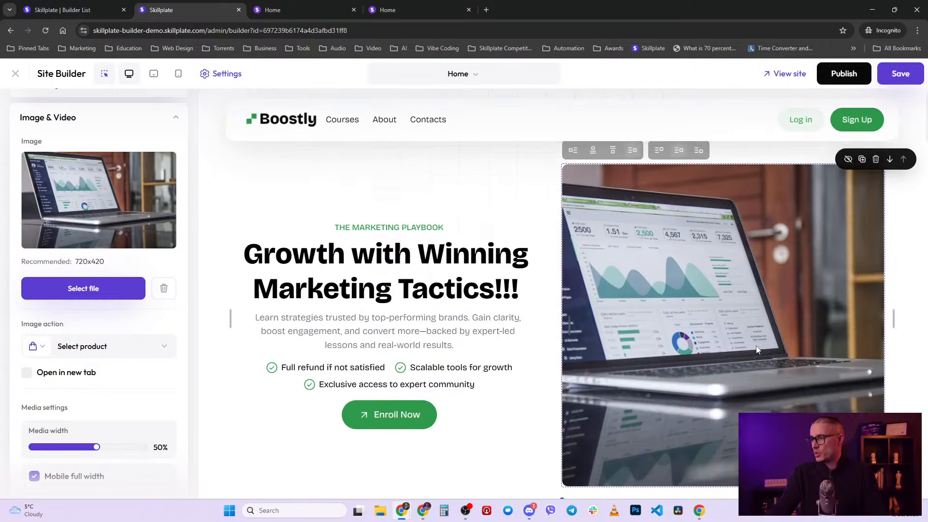
- Drag the hero image's edge to narrow its media width to 37%
scroll(756, 346, "up", 1)
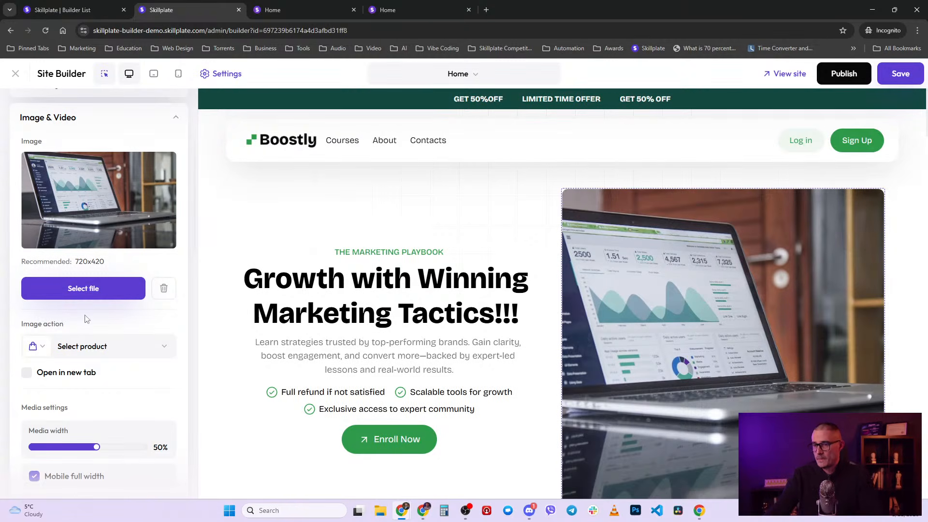
scroll(119, 387, "down", 1)
scroll(103, 316, "down", 2)
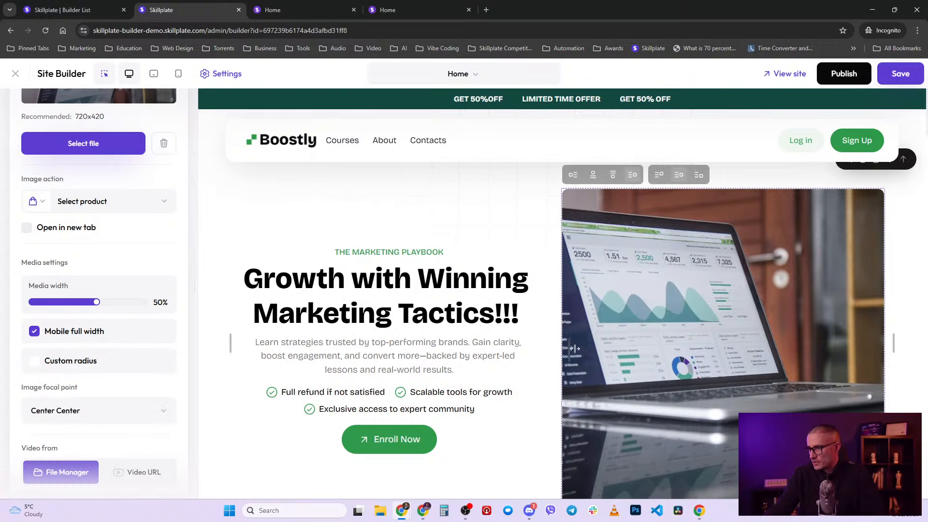
left_click_drag(574, 349, 657, 329)
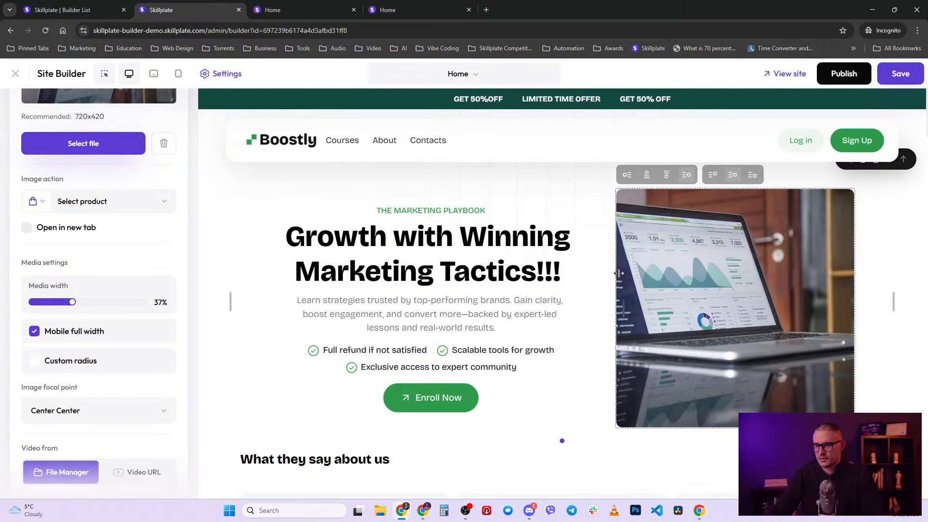
- Try several image focal points, settling on Center Left for the hero photo
scroll(108, 305, "down", 2)
left_click(110, 325)
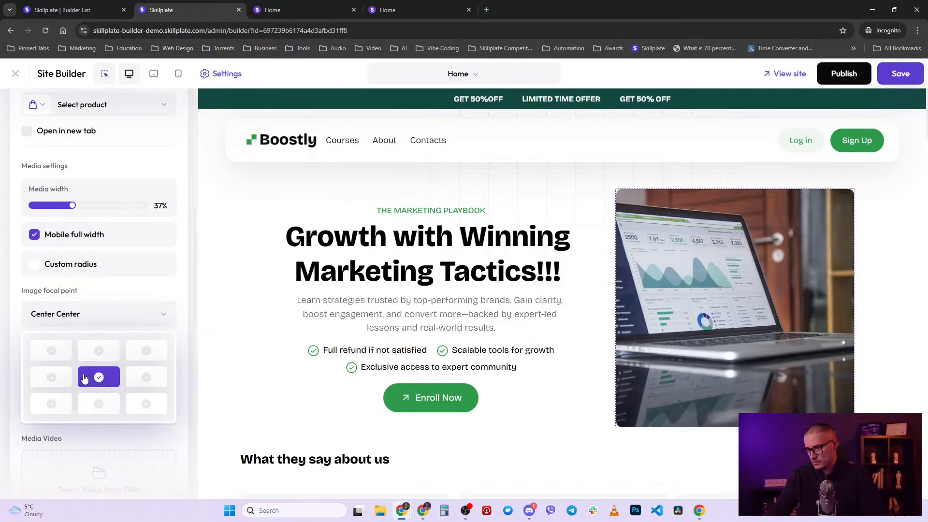
left_click(51, 351)
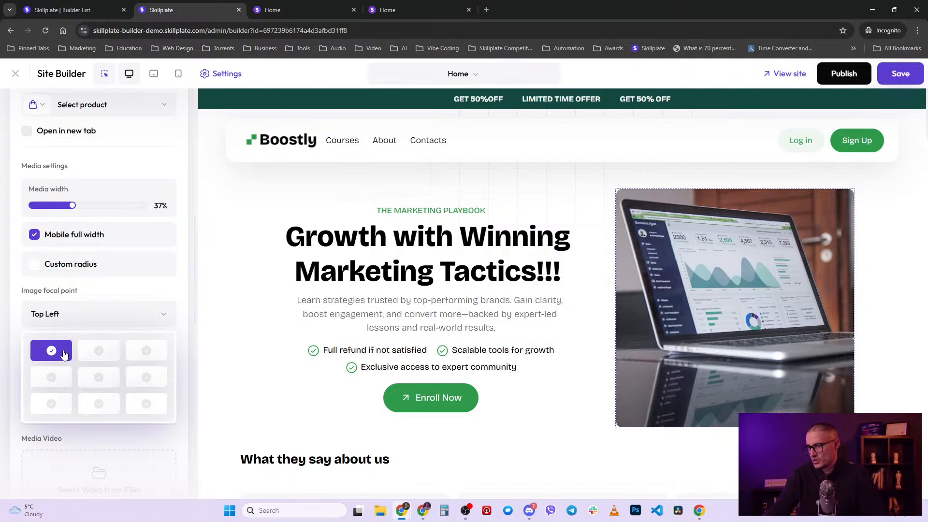
left_click(161, 405)
left_click(98, 376)
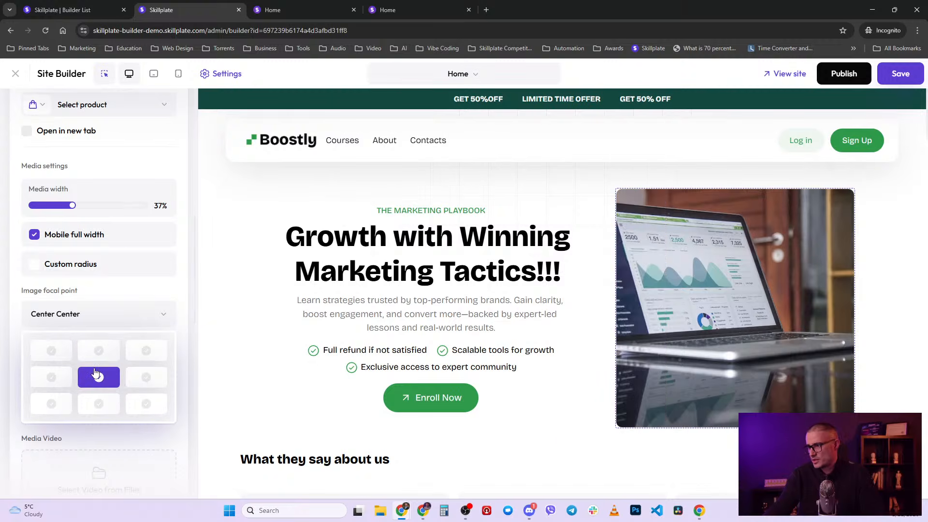
left_click(146, 349)
left_click(100, 380)
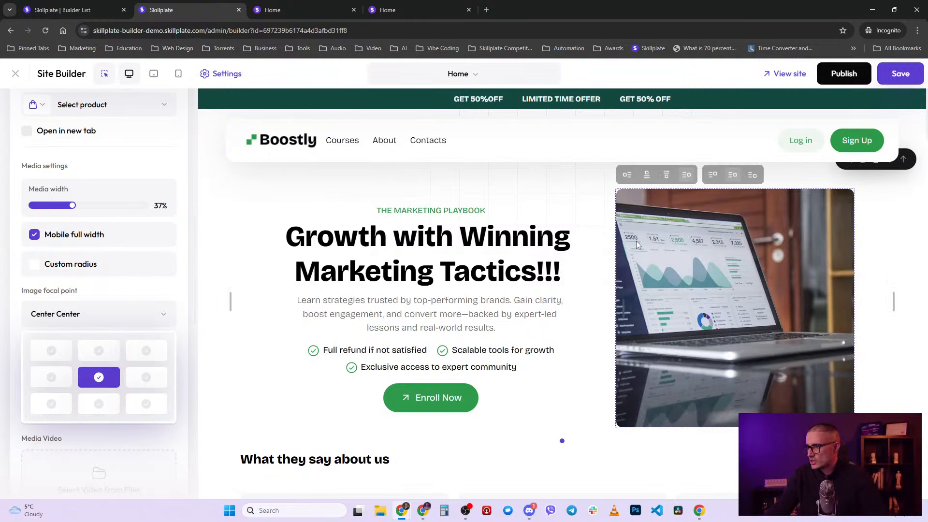
left_click(53, 378)
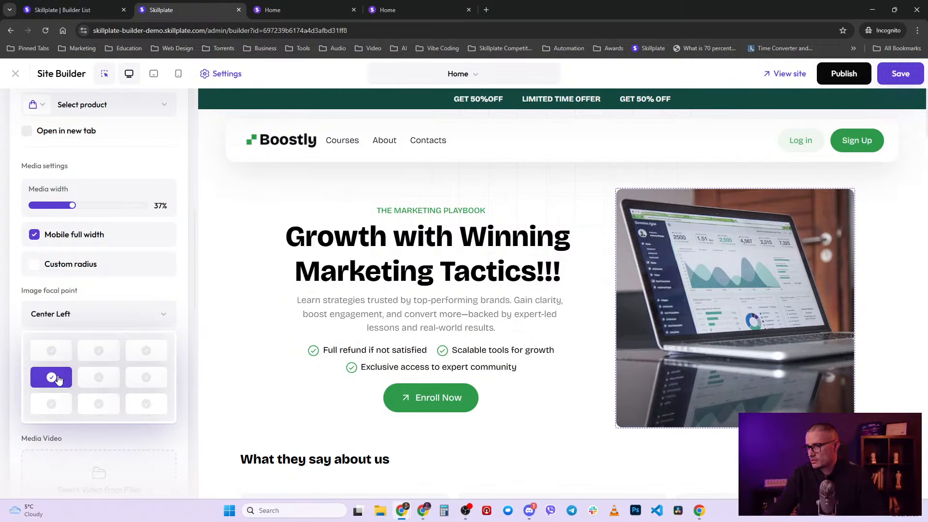
left_click(137, 315)
- Abandon the file upload and set the hero video source to Video URL, ready for pasting
scroll(163, 385, "down", 2)
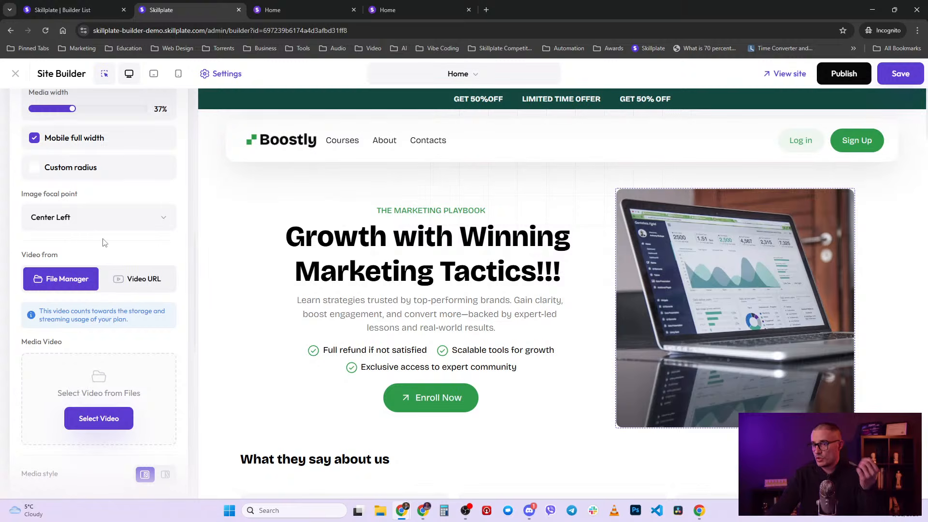
scroll(76, 303, "down", 1)
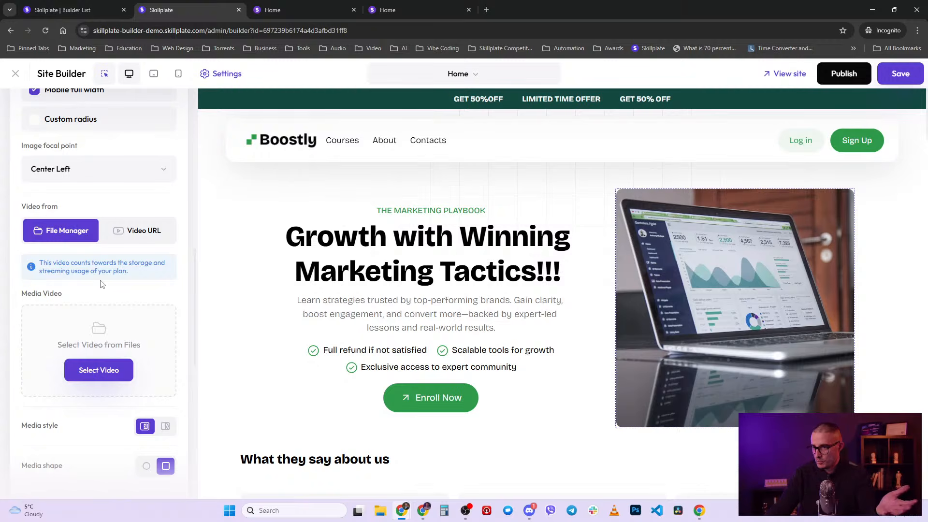
left_click(109, 370)
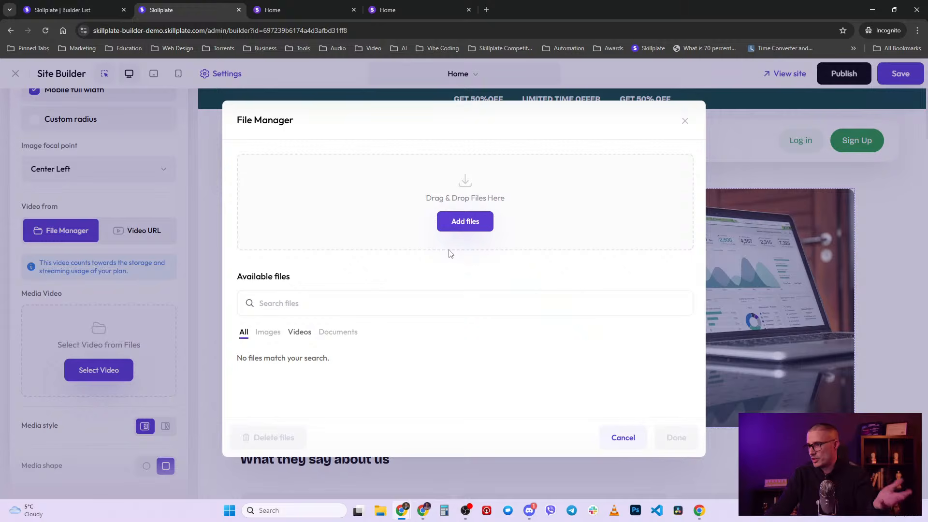
left_click(463, 223)
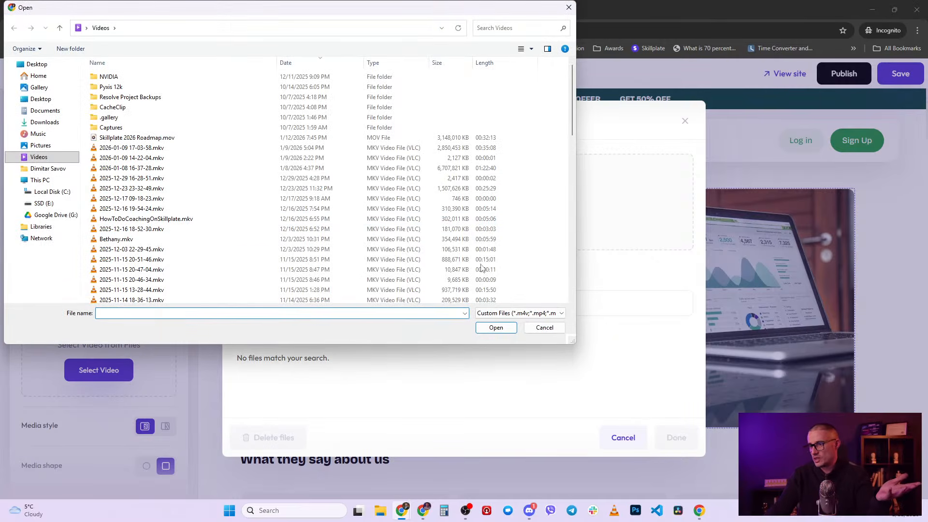
left_click(543, 328)
left_click(624, 438)
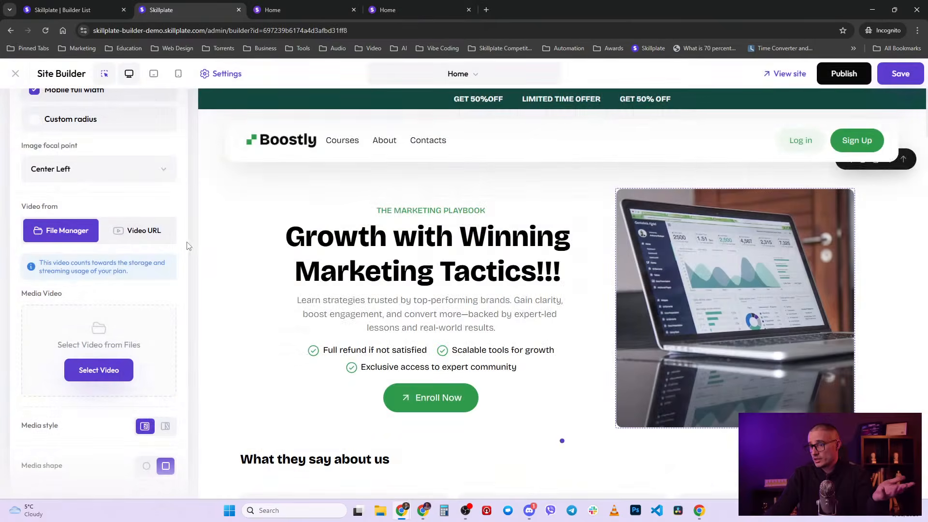
left_click(143, 231)
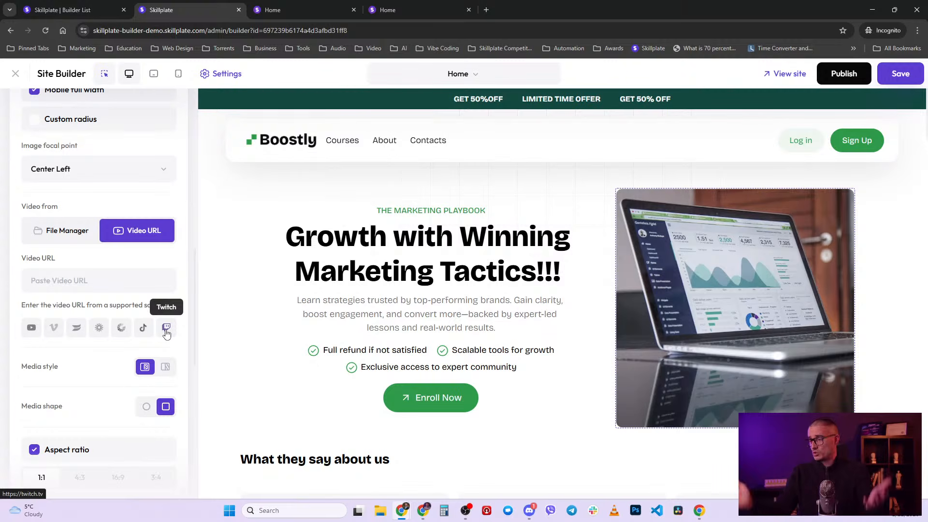
left_click(95, 289)
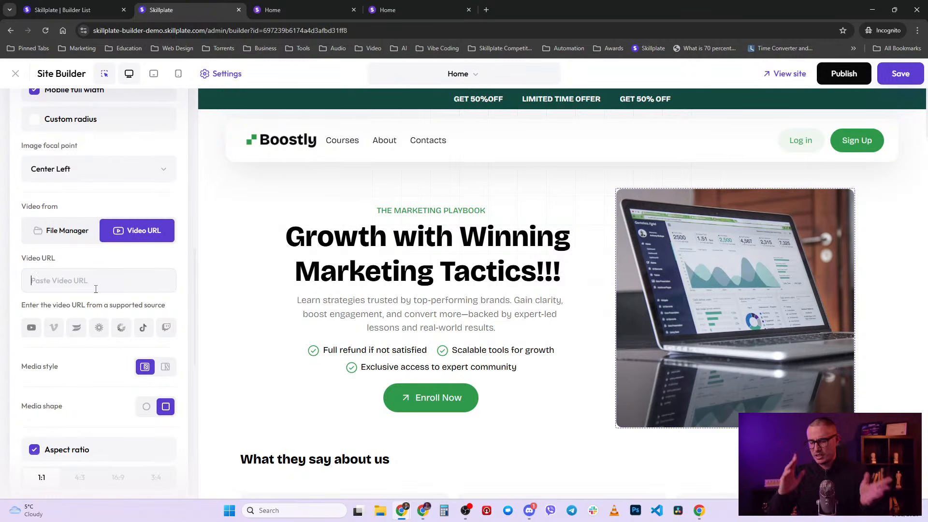
- Try a circular media shape, then set the hero image back to square
scroll(67, 386, "down", 2)
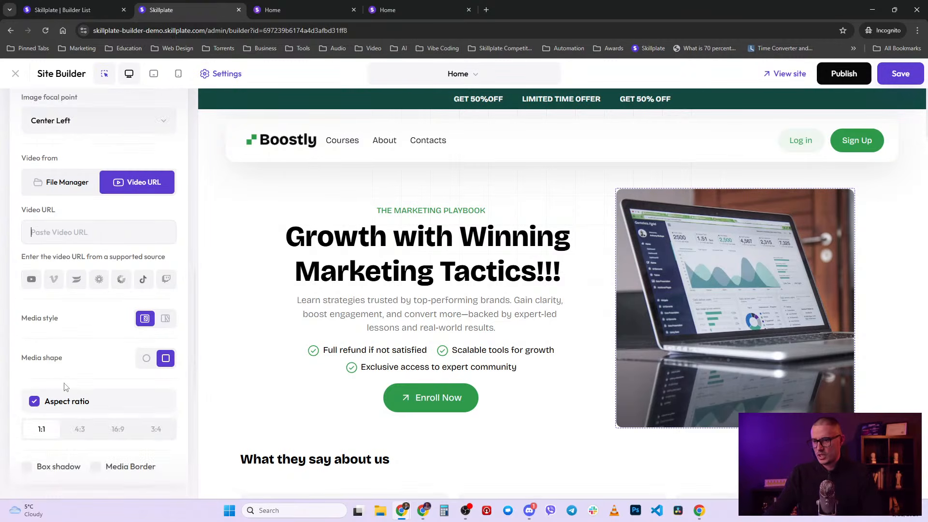
left_click(146, 309)
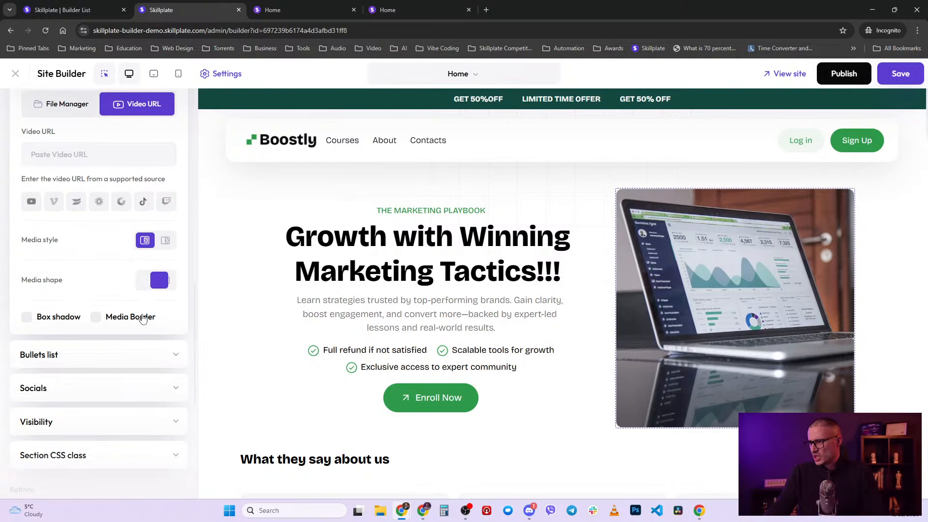
left_click(166, 281)
scroll(170, 229, "up", 5)
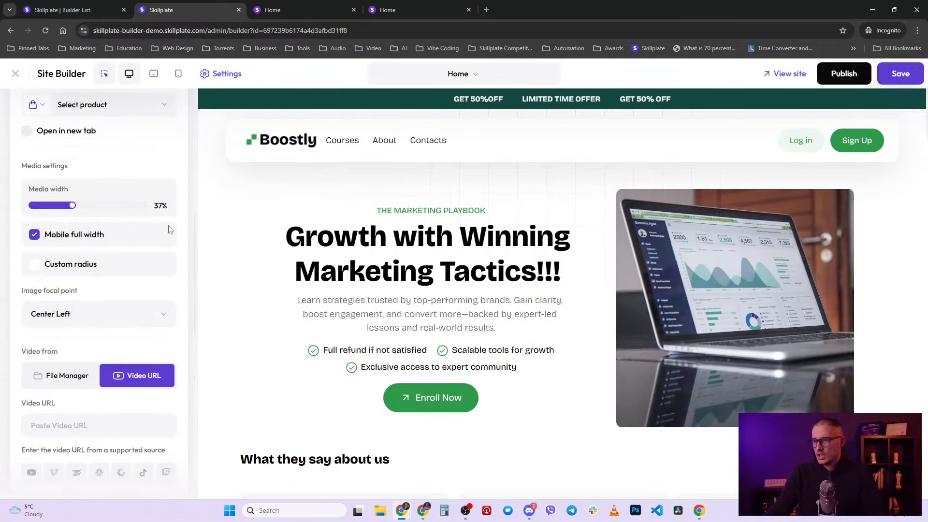
scroll(112, 260, "up", 6)
- Fold the image settings, open Bullets list, and add then remove a placeholder bullet
left_click(174, 167)
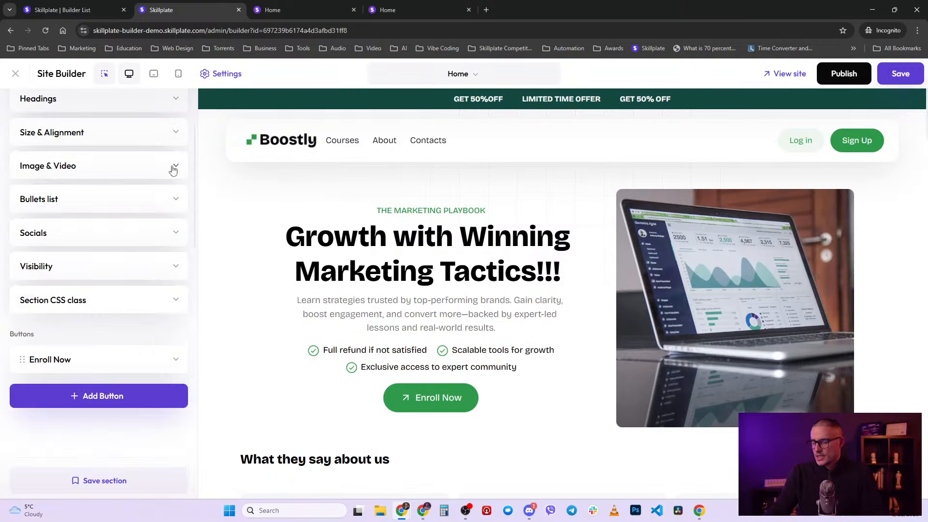
scroll(170, 176, "up", 1)
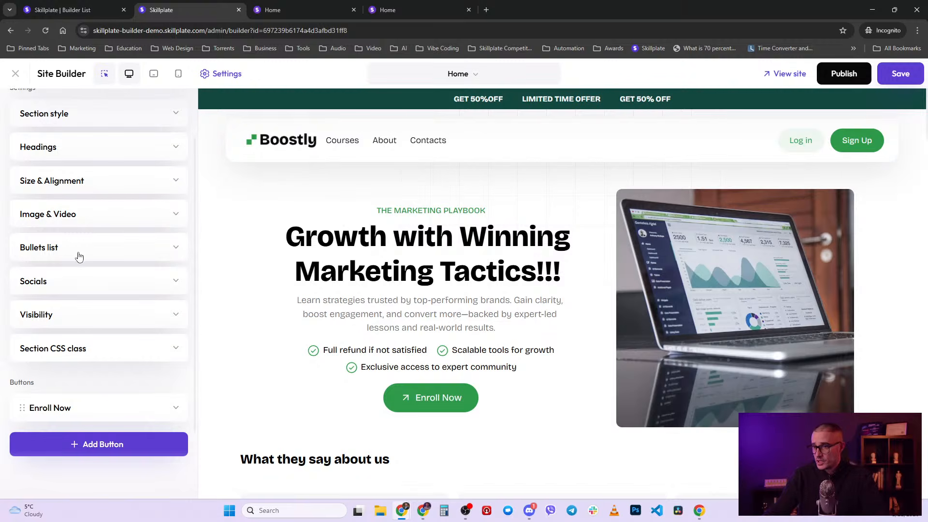
left_click(97, 252)
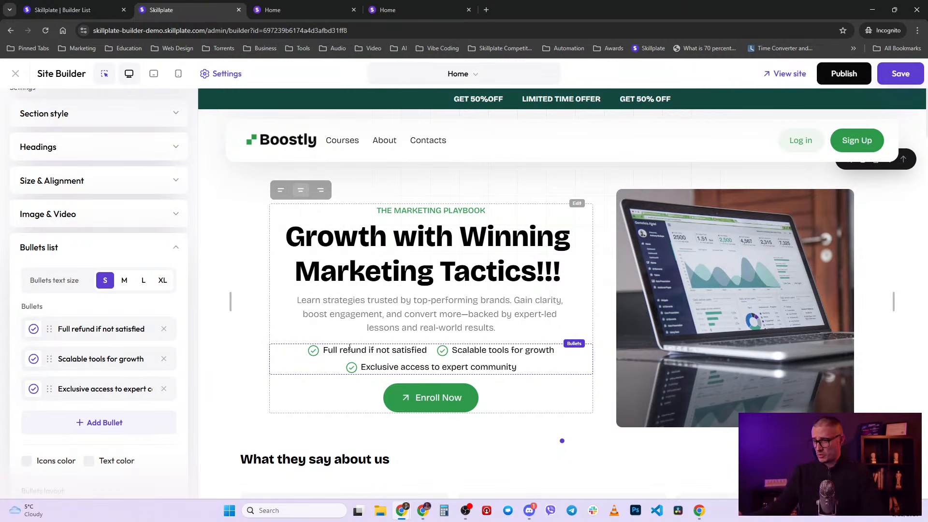
left_click(108, 424)
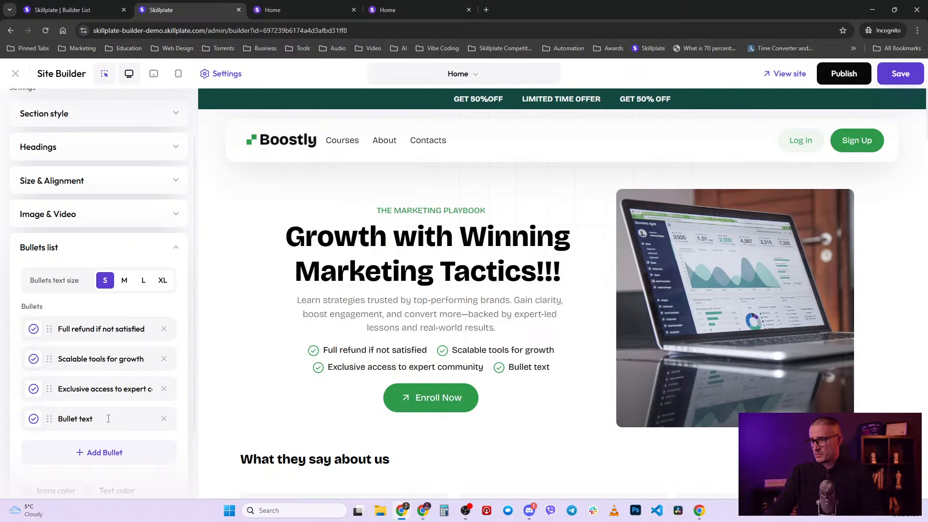
left_click(164, 419)
left_click(459, 363)
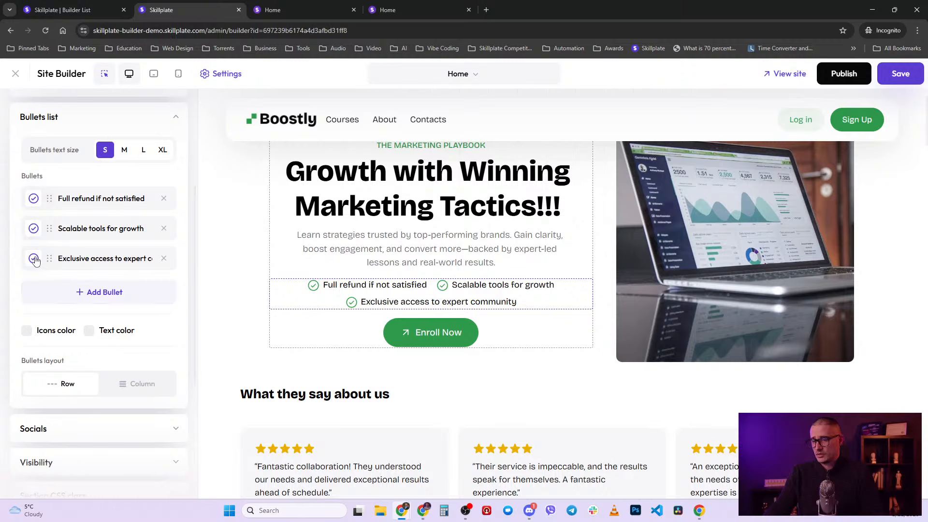
- Open the first bullet's icon settings and browse the other icon libraries
left_click(34, 199)
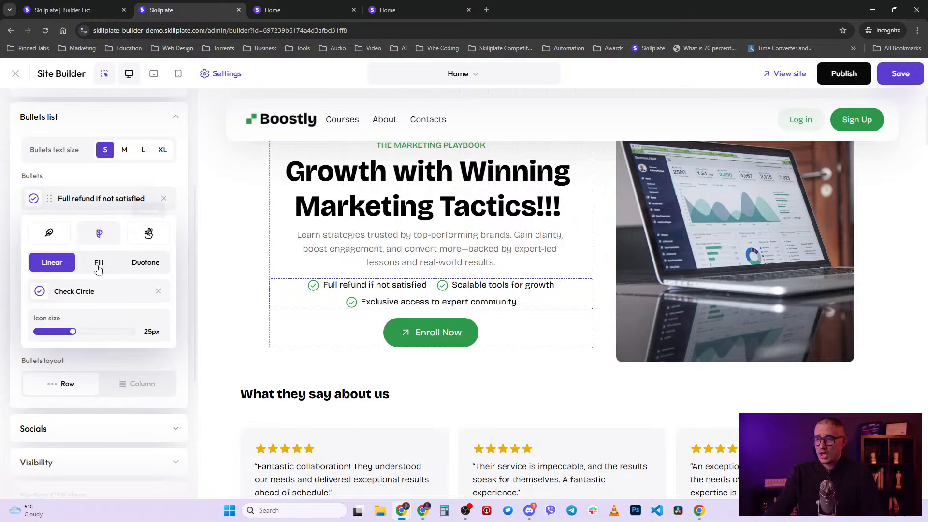
left_click(148, 235)
left_click(112, 296)
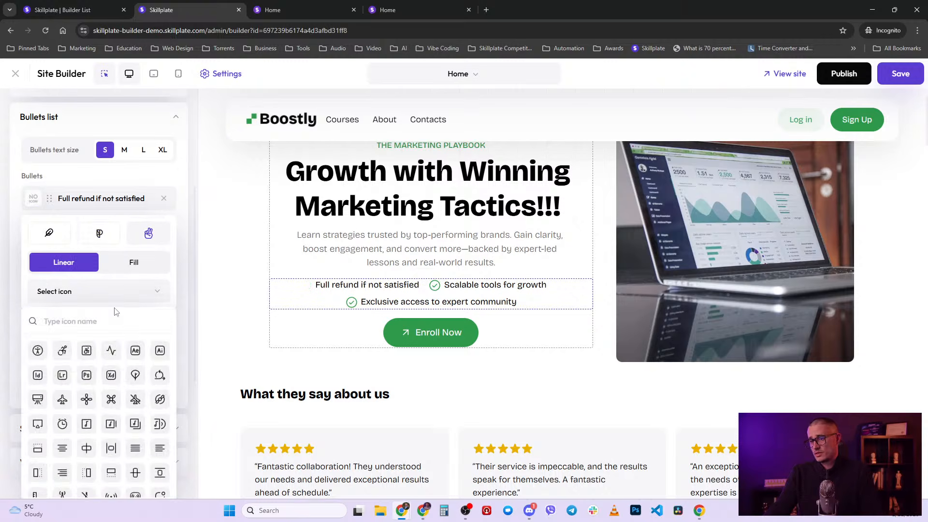
scroll(135, 423, "down", 3)
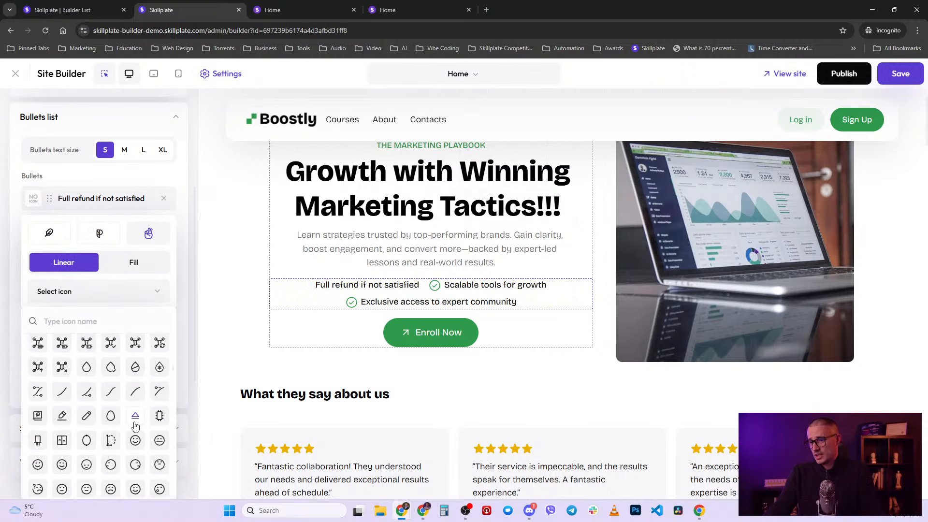
scroll(135, 426, "down", 5)
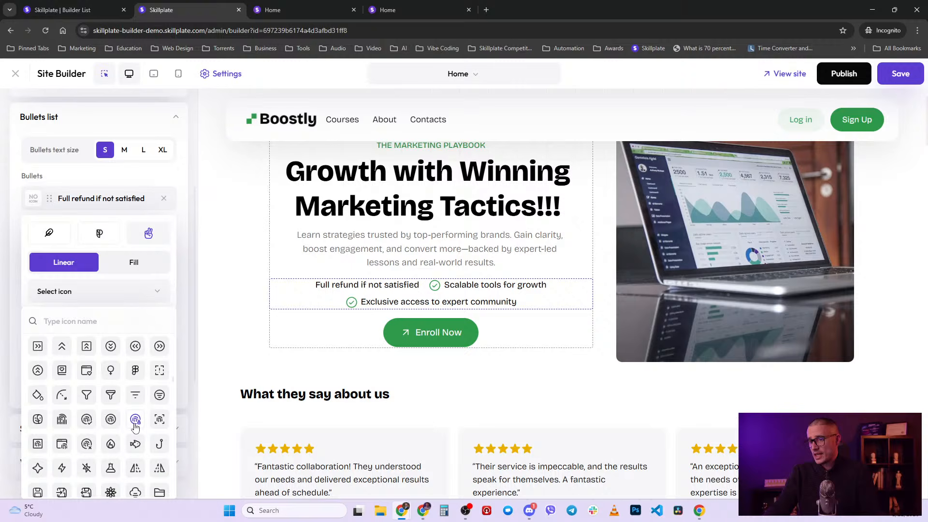
left_click(149, 292)
left_click(99, 233)
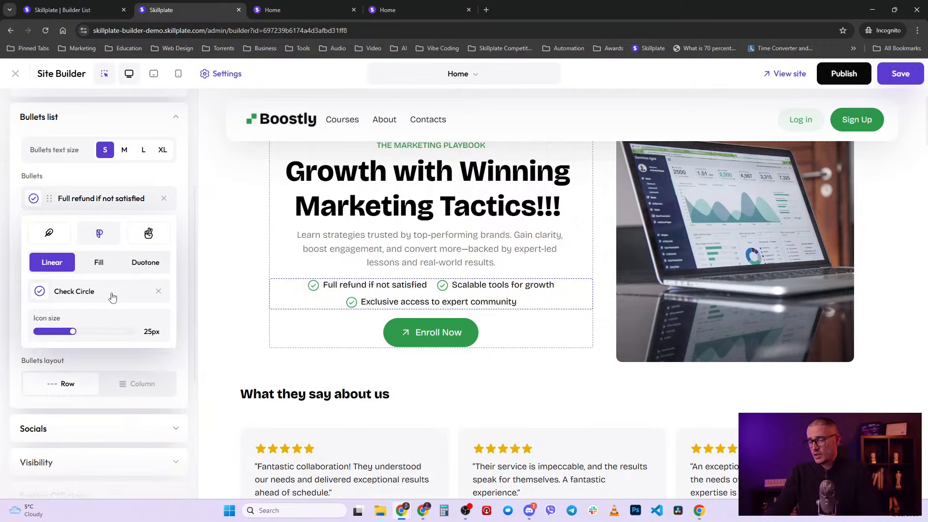
- Search 'airp' in the third icon set, pick Airplane, and size it to 50px in Linear style
left_click(148, 233)
left_click(90, 299)
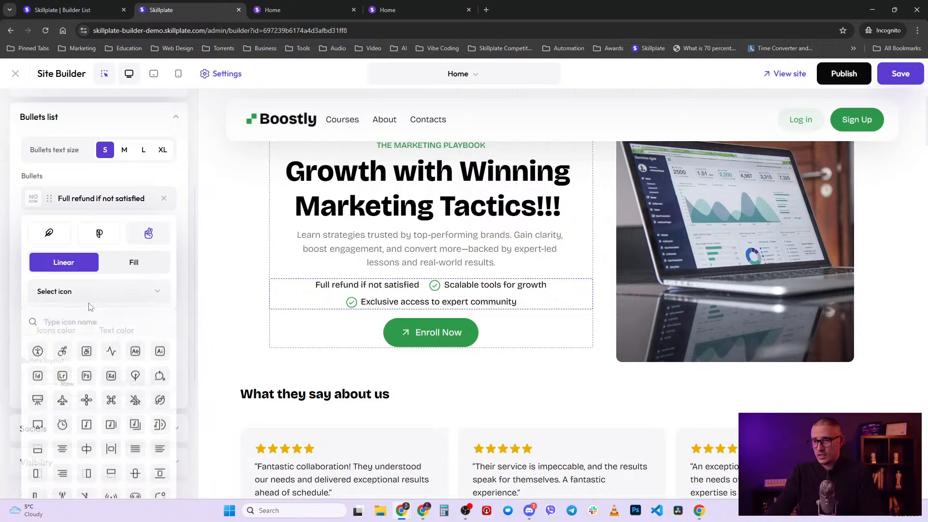
type("airp;")
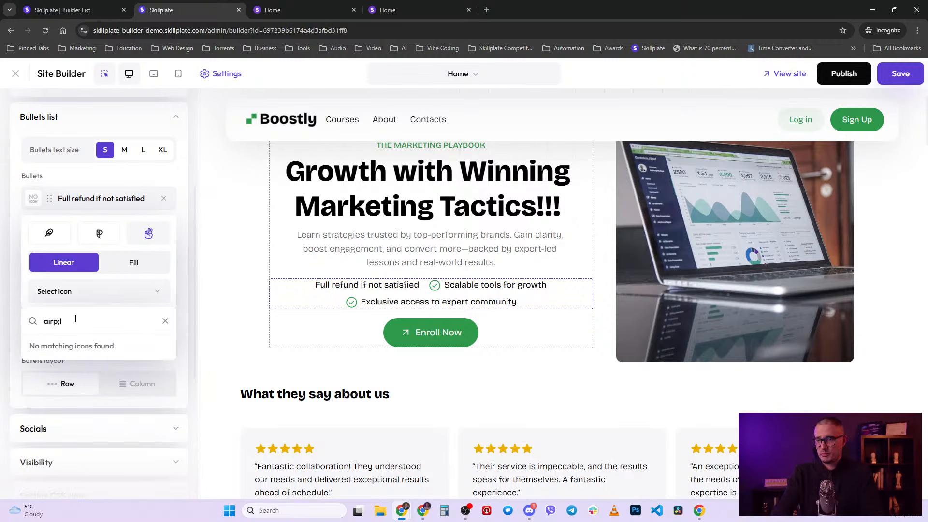
key("BackSpace")
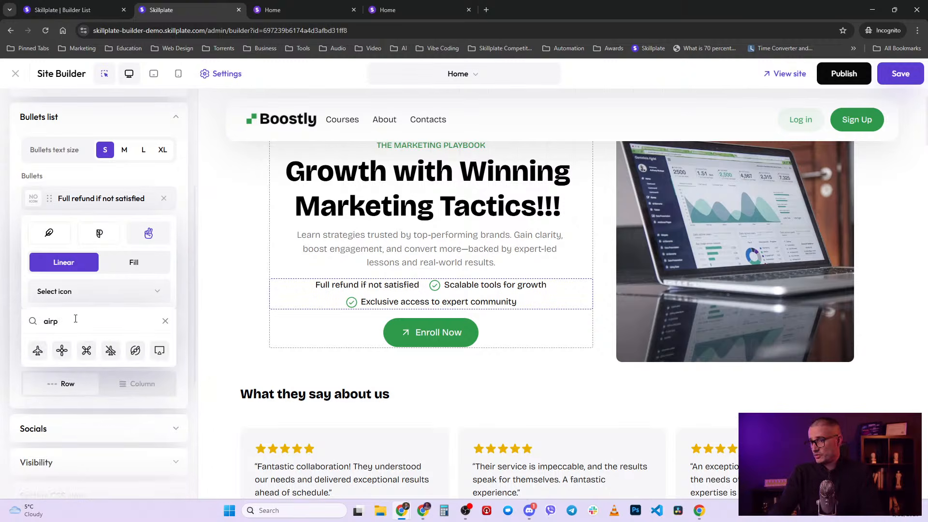
left_click(38, 350)
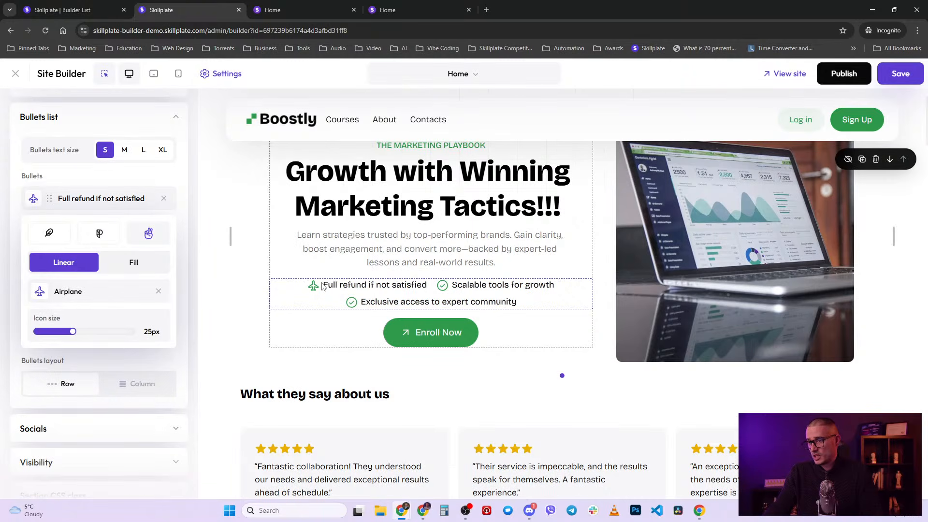
left_click_drag(73, 331, 132, 332)
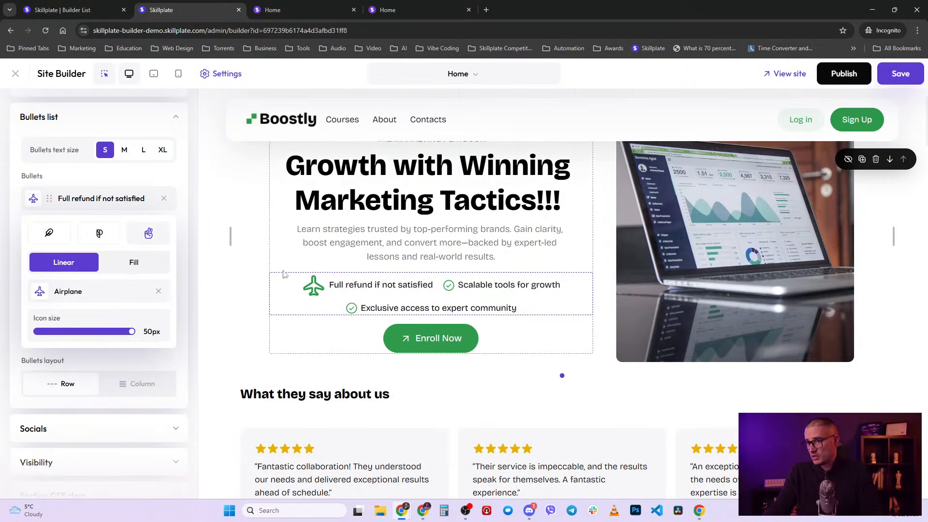
left_click(148, 263)
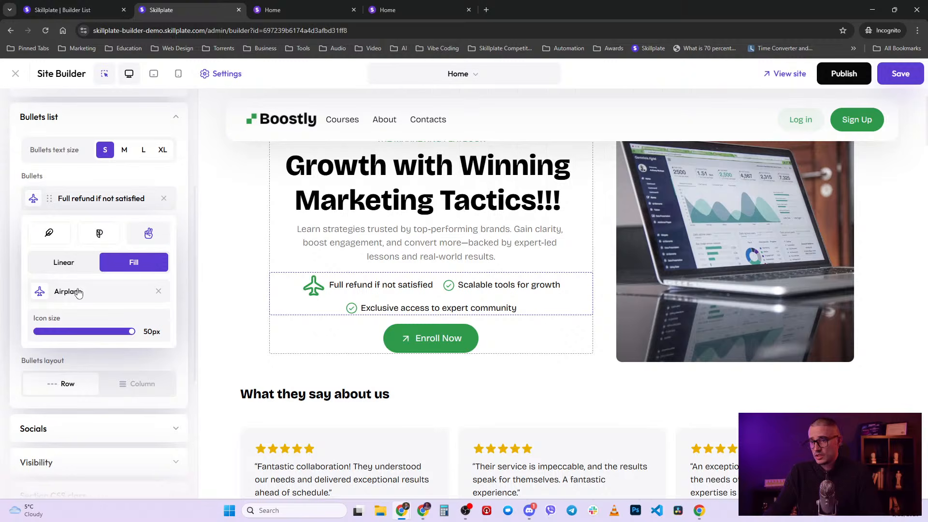
left_click(57, 265)
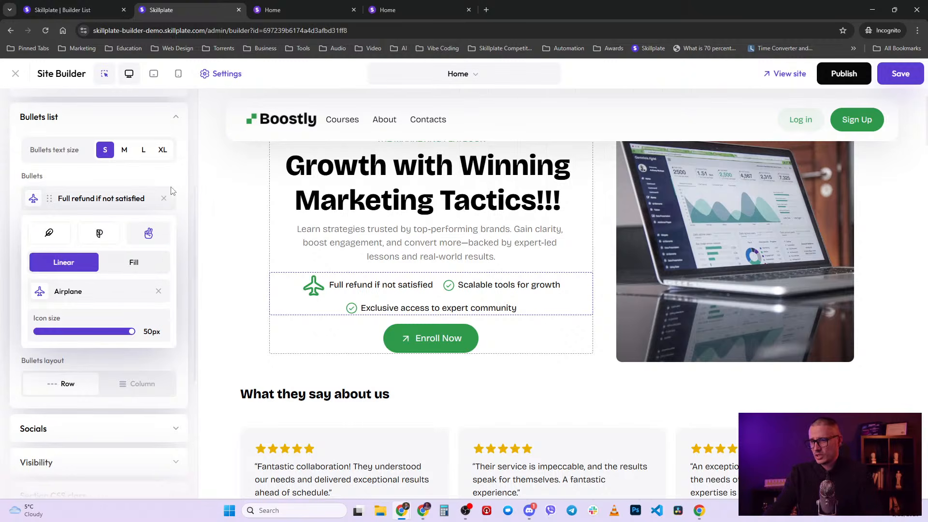
left_click(166, 173)
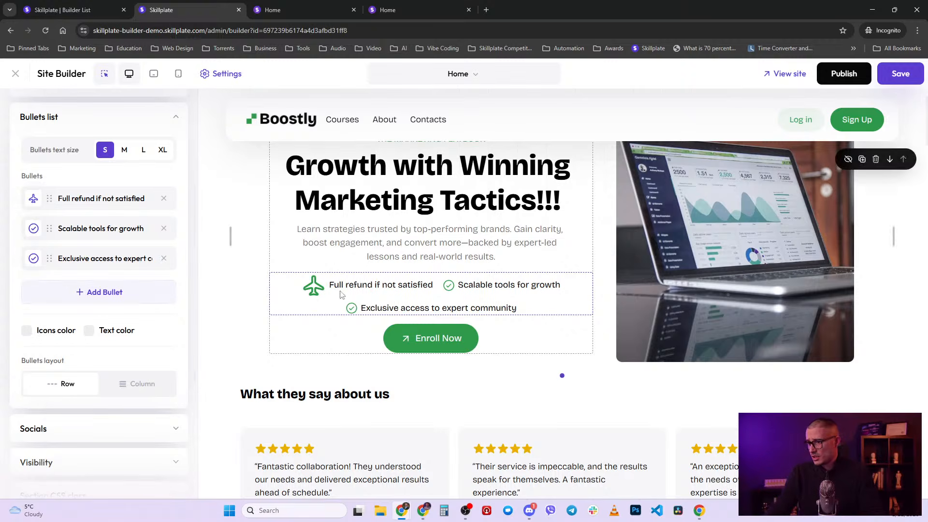
- Turn on a custom icon colour and make the bullet icons pure red
left_click(26, 331)
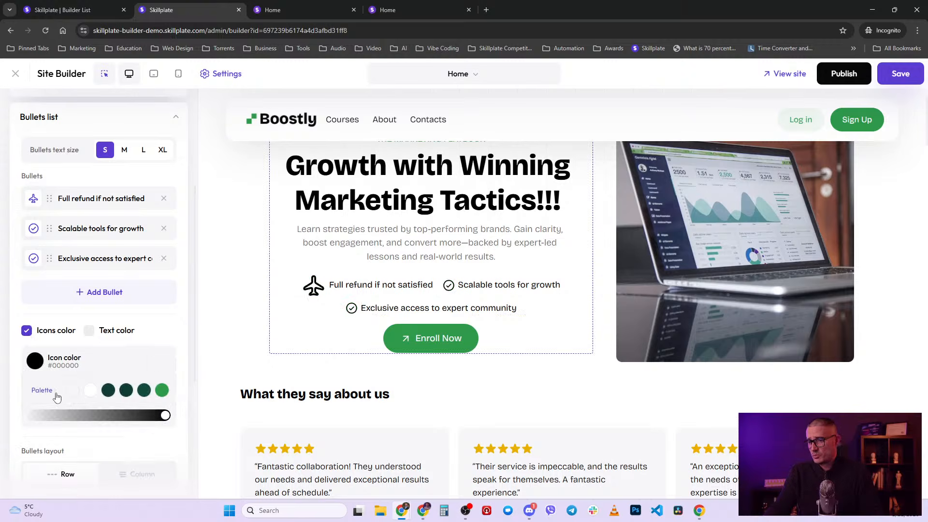
left_click(42, 363)
left_click_drag(96, 244, 133, 221)
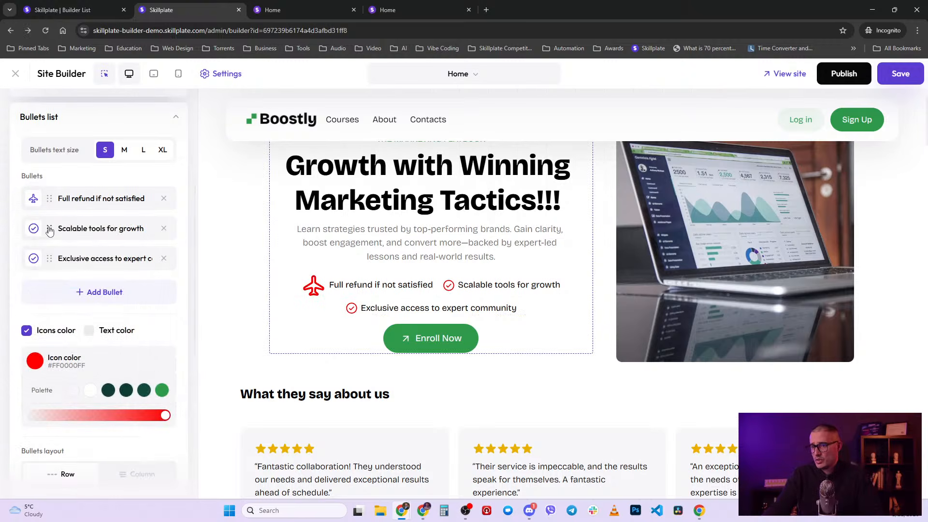
- Move 'Scalable tools for growth' to the top, stack bullets in one column, and shrink the icon to 30px
left_click_drag(49, 228, 48, 198)
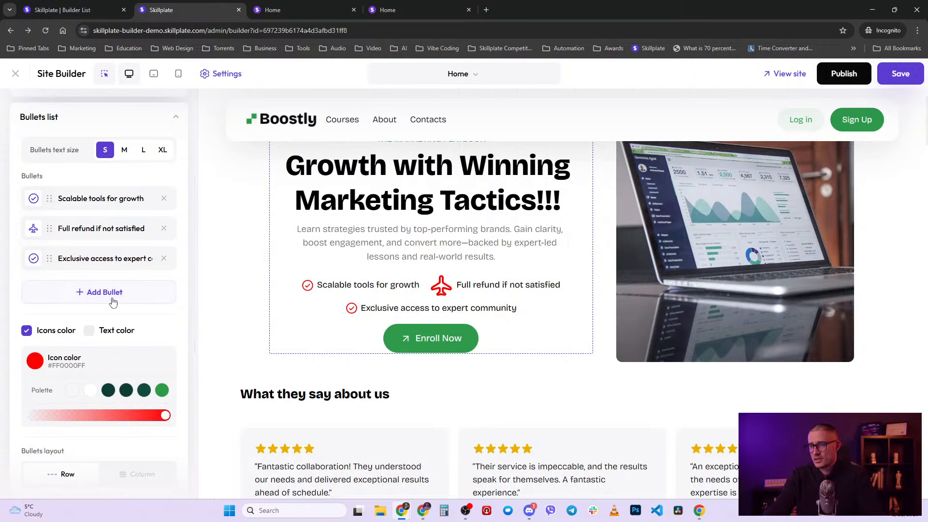
scroll(154, 387, "down", 2)
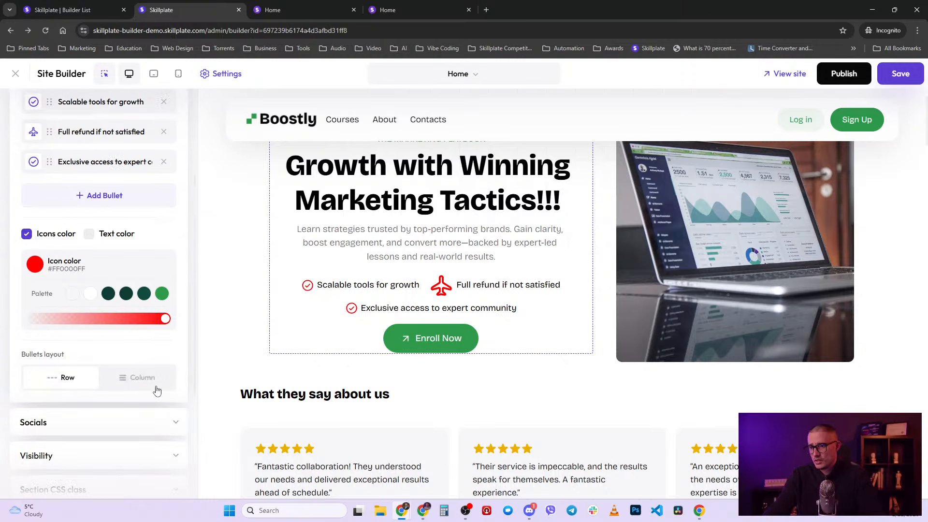
scroll(394, 320, "up", 2)
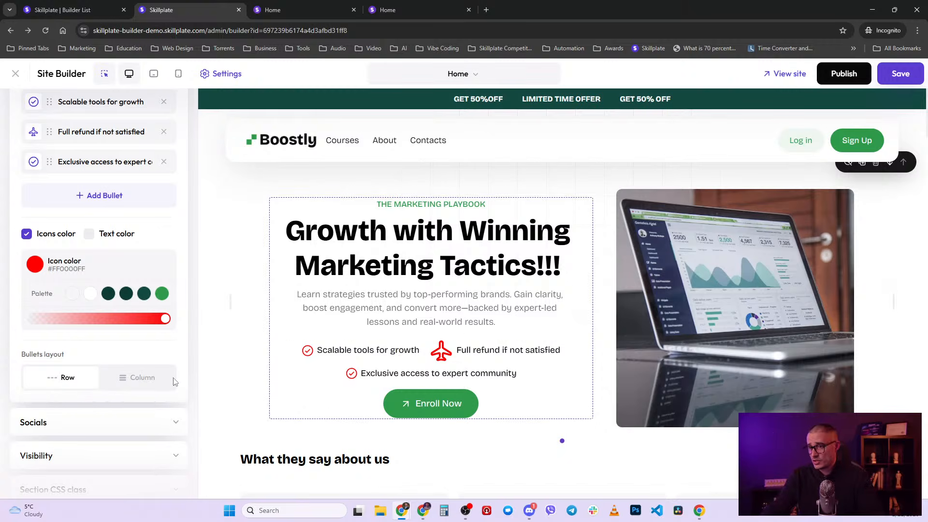
left_click(154, 377)
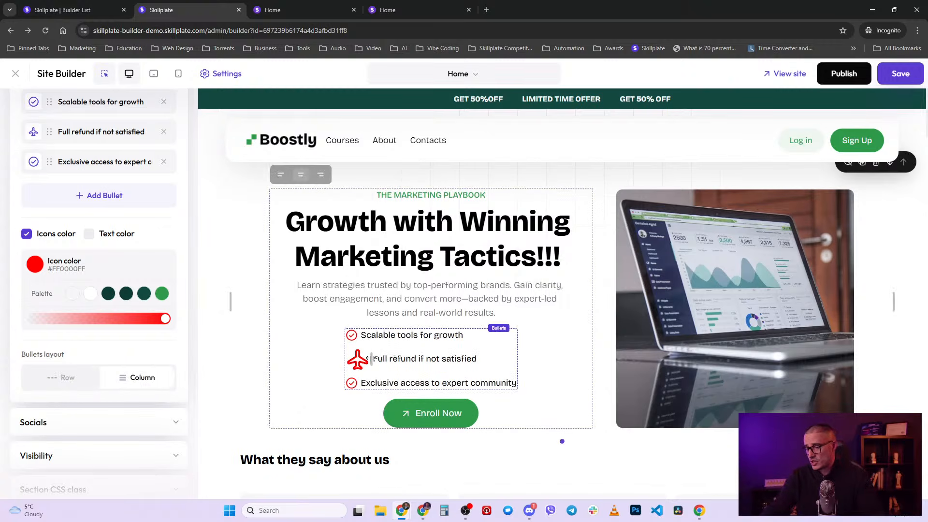
left_click_drag(374, 358, 364, 360)
scroll(166, 289, "up", 5)
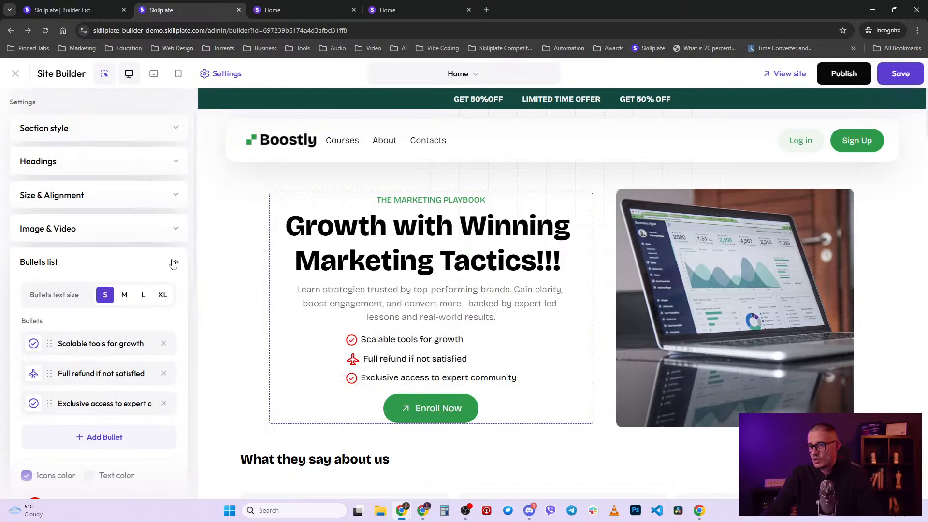
- In Socials, add Facebook and X links to the hero, then delete both
left_click(173, 262)
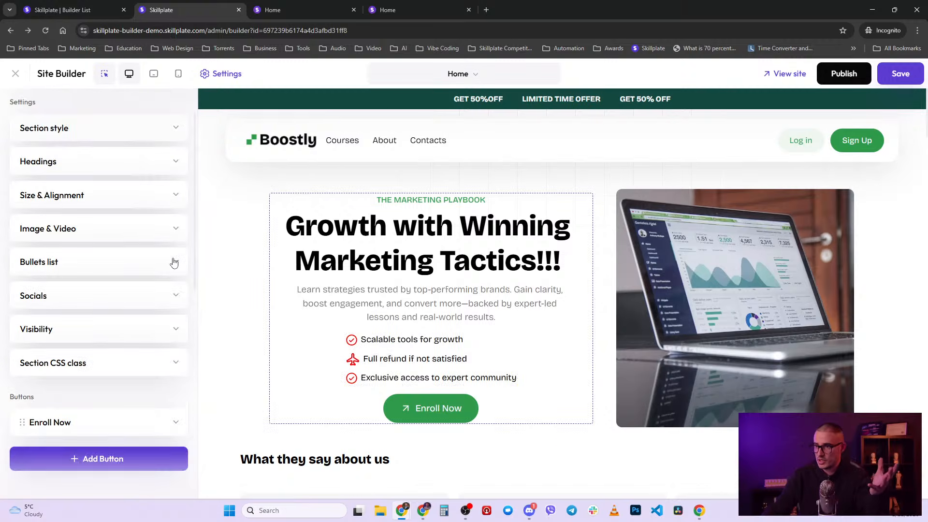
left_click(126, 302)
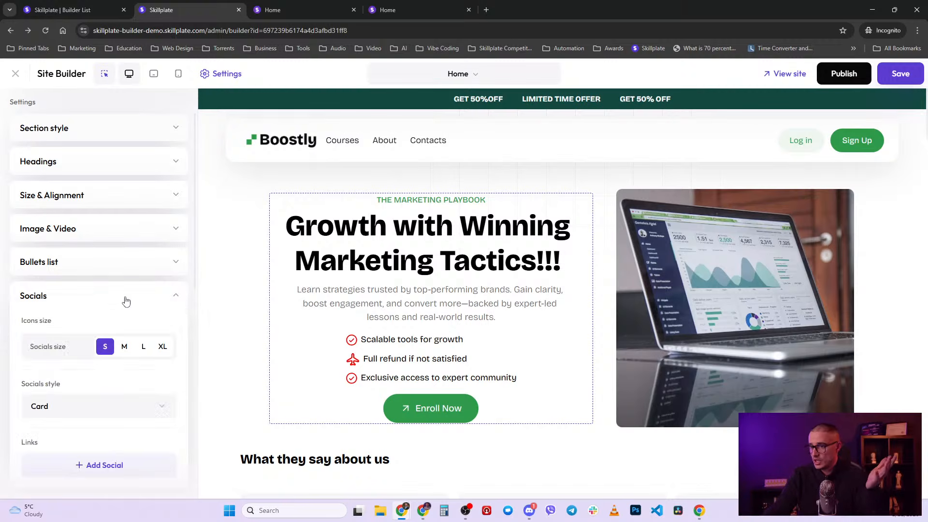
scroll(145, 303, "up", 1)
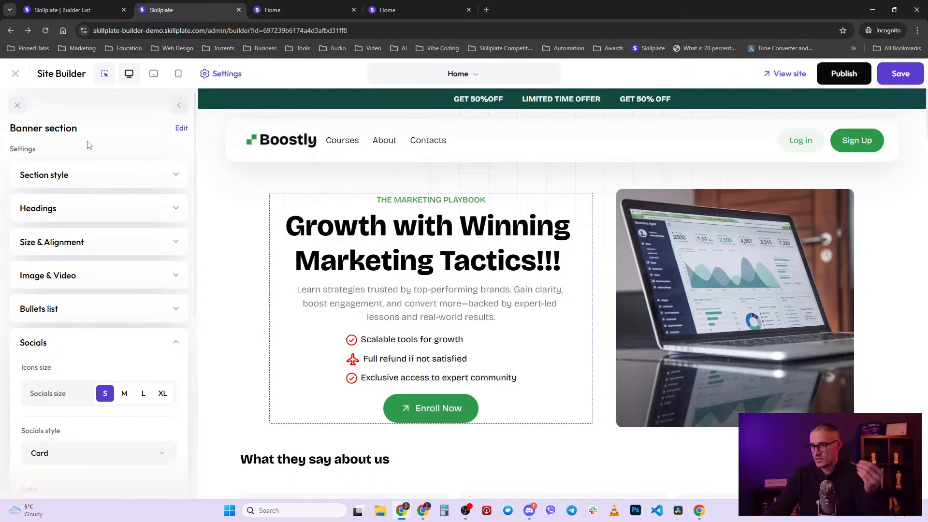
scroll(140, 352, "down", 3)
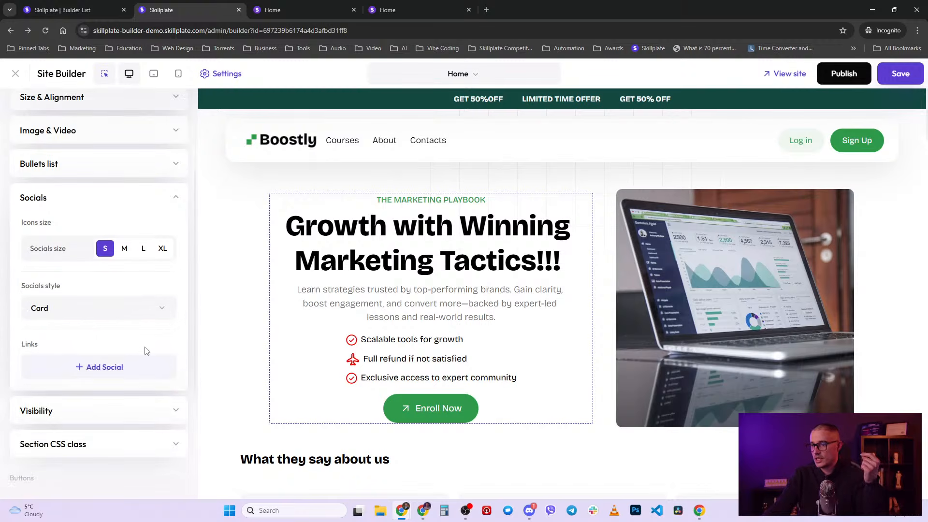
left_click(127, 367)
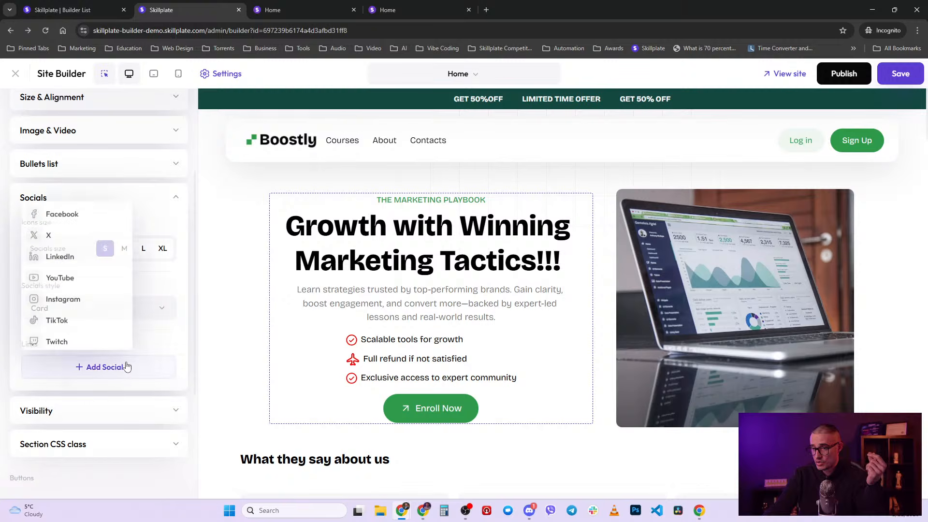
left_click(76, 211)
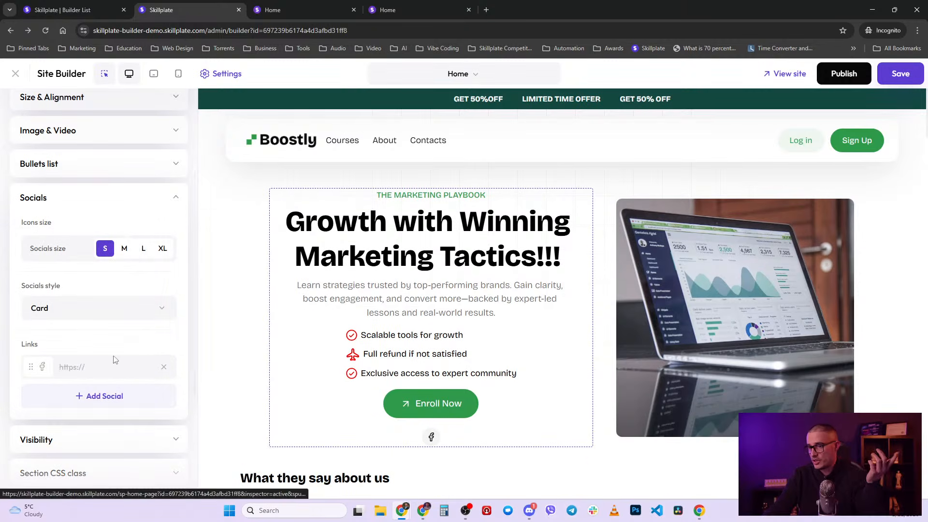
left_click(125, 401)
left_click(80, 263)
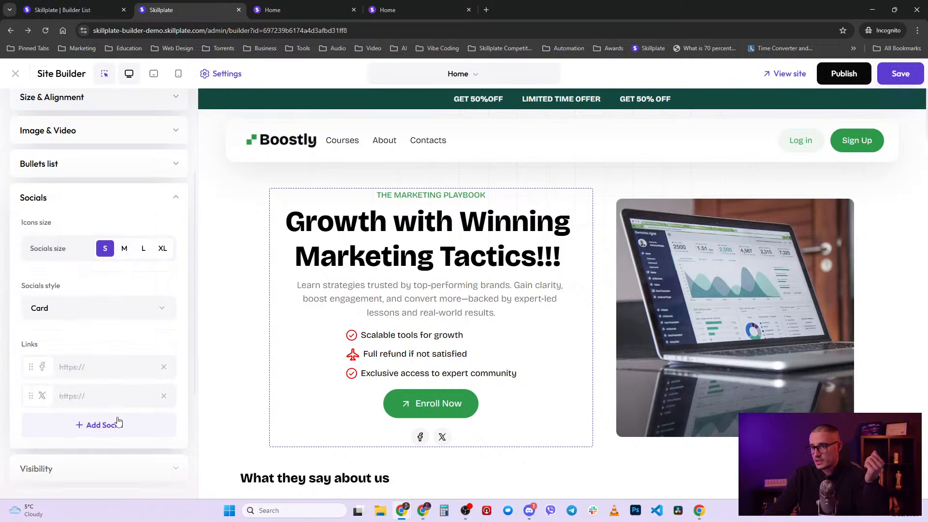
left_click(122, 425)
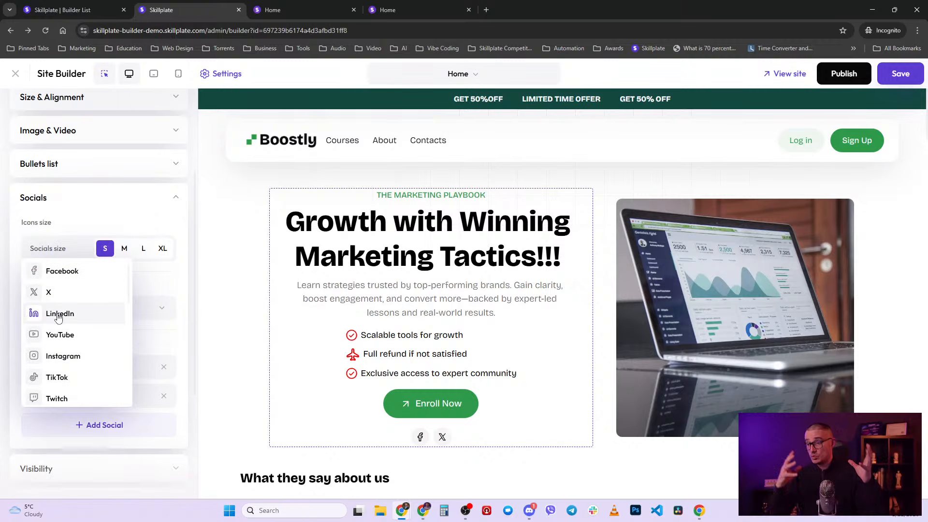
scroll(99, 316, "down", 4)
scroll(105, 321, "down", 4)
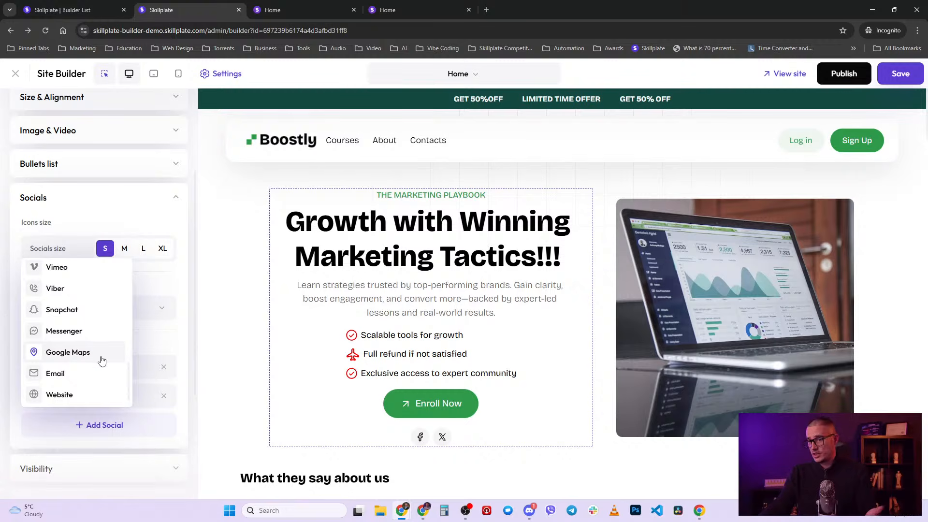
scroll(102, 360, "up", 8)
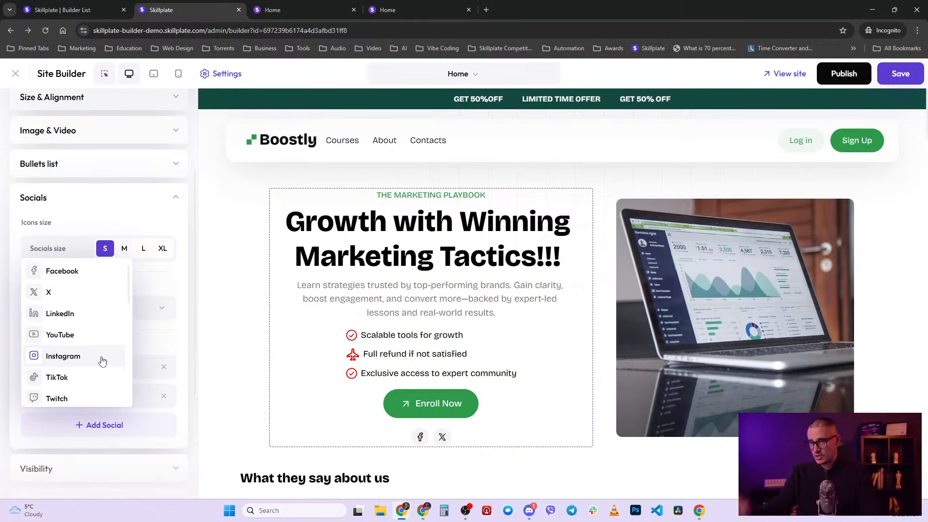
left_click(169, 280)
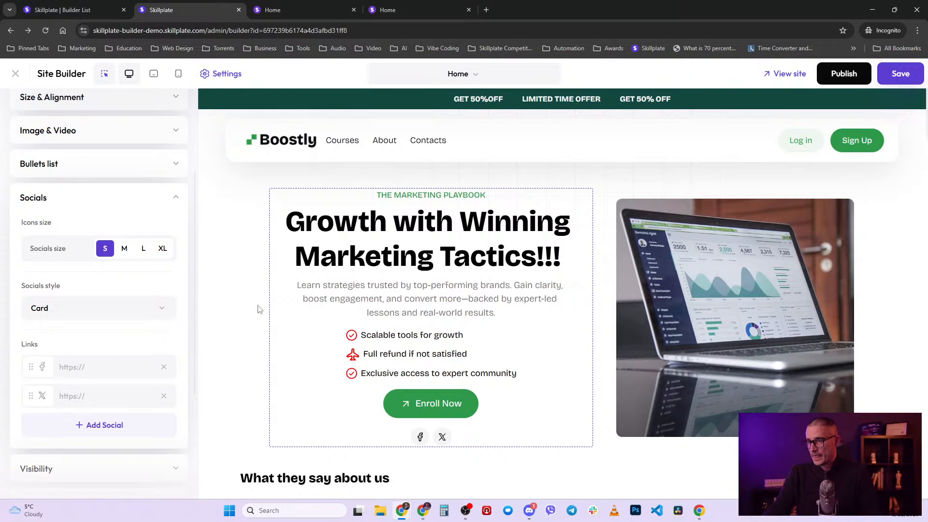
left_click(164, 367)
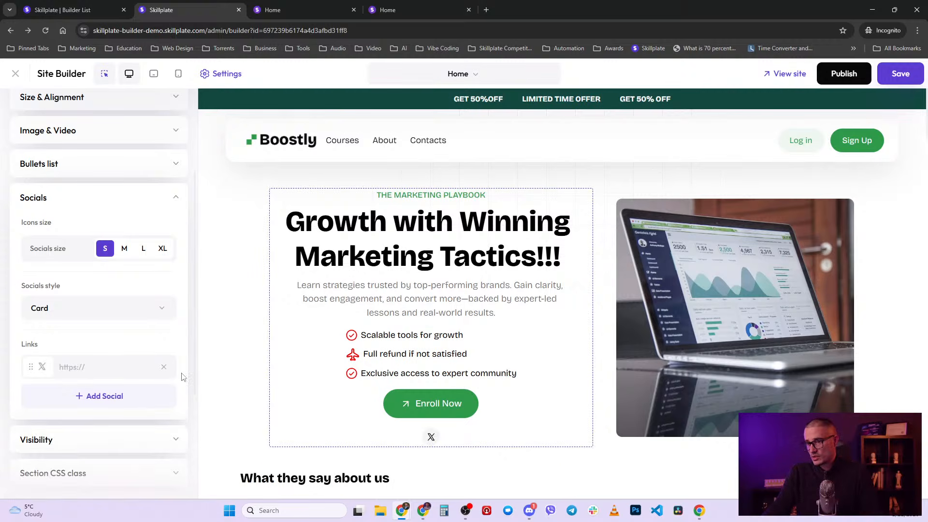
left_click(164, 367)
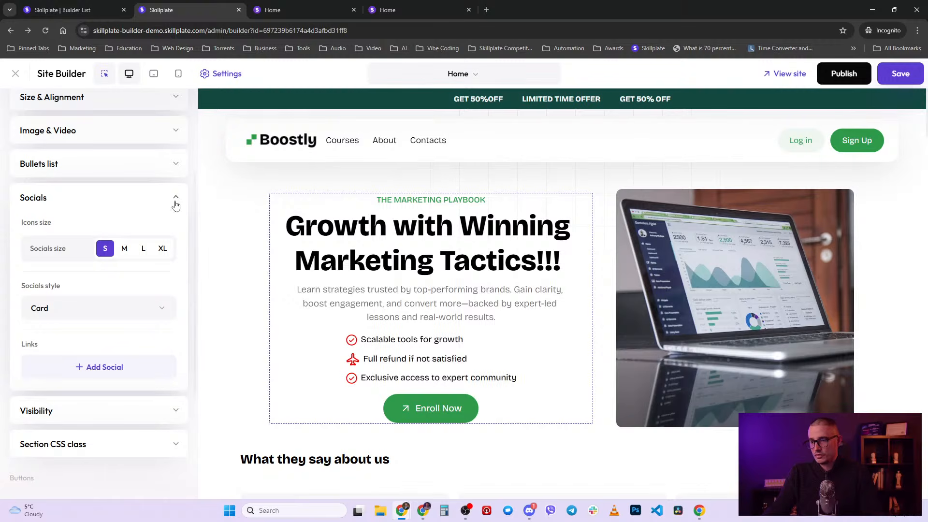
- Add LinkedIn and X links, move X ahead of LinkedIn, then remove all social links
left_click(106, 371)
left_click(62, 256)
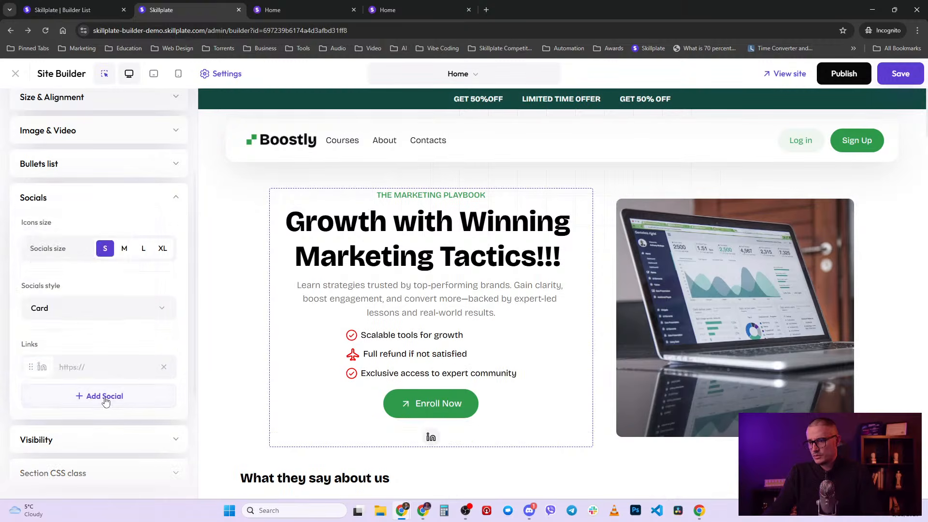
left_click(104, 396)
left_click(58, 286)
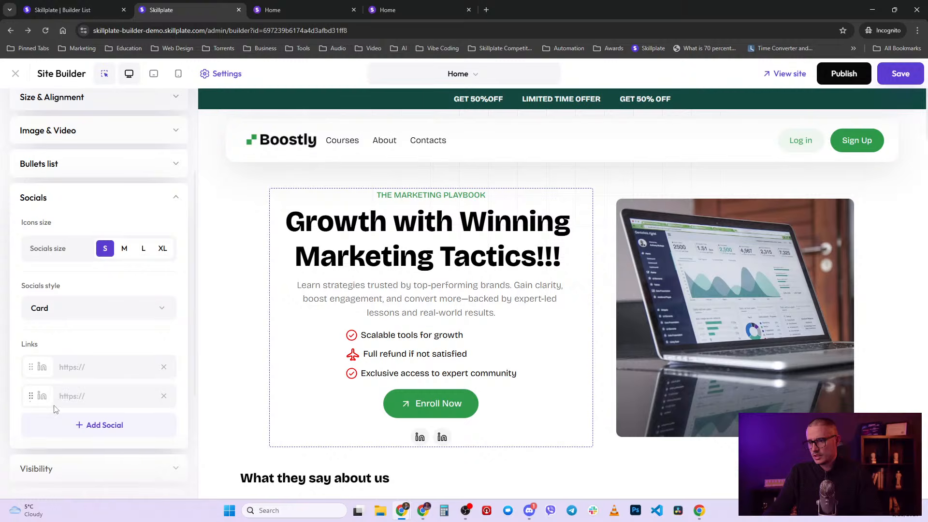
left_click(163, 397)
left_click(102, 394)
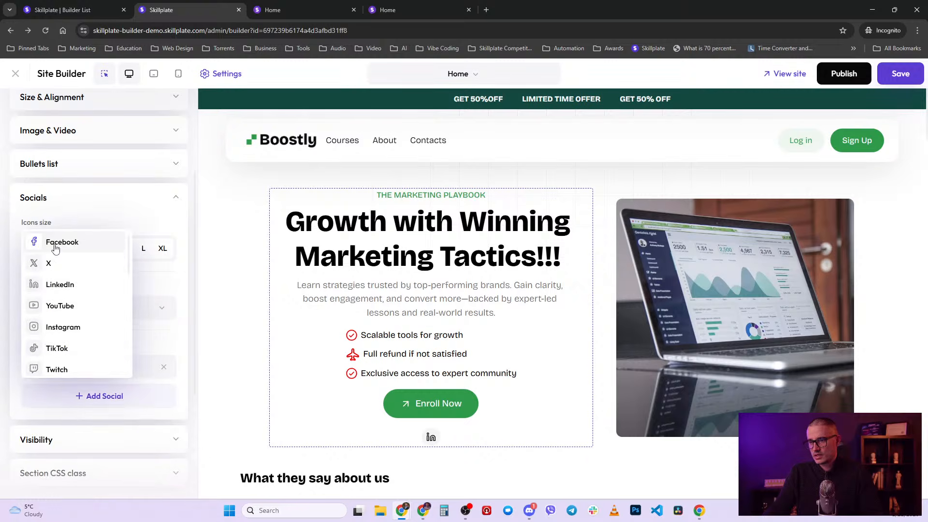
left_click(48, 292)
left_click_drag(31, 396, 36, 372)
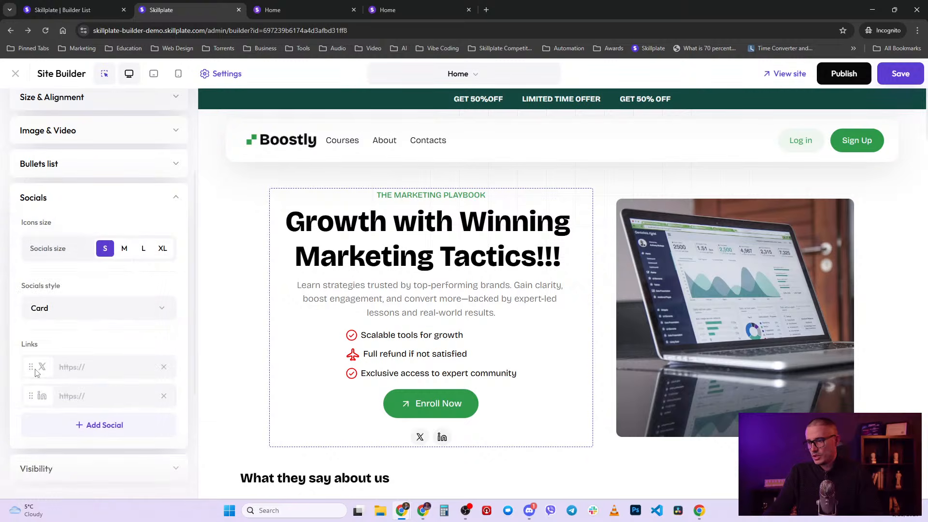
left_click(163, 367)
left_click(164, 367)
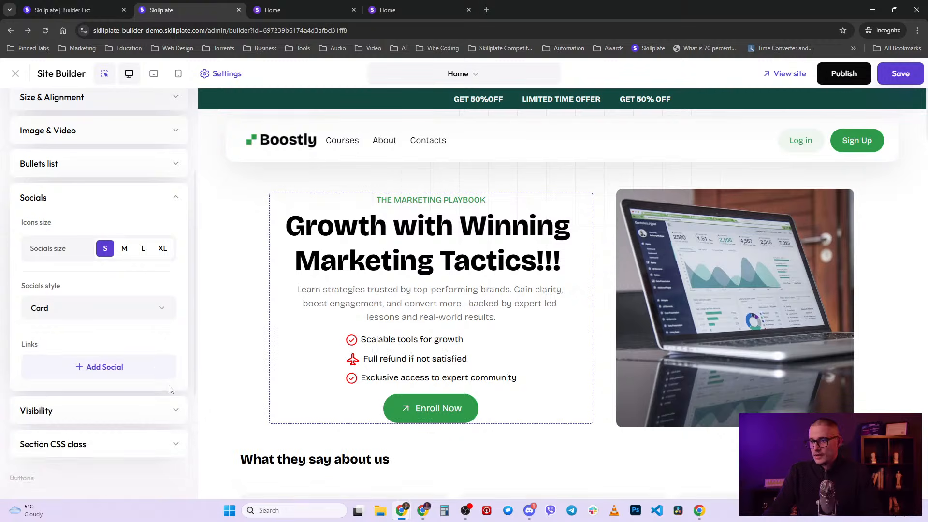
scroll(182, 335, "up", 3)
left_click(183, 337)
scroll(171, 358, "down", 2)
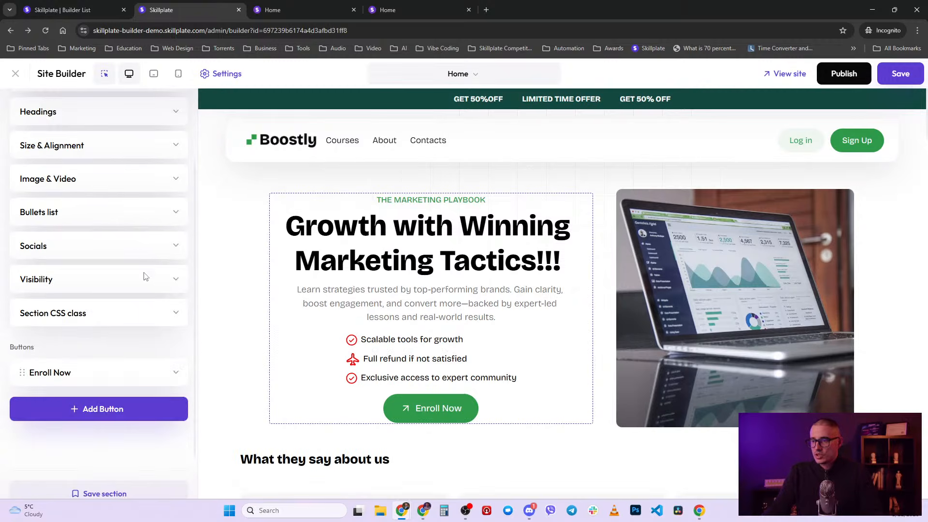
- Hide the hero section on desktop and tablet, checking tablet and mobile previews
left_click(119, 281)
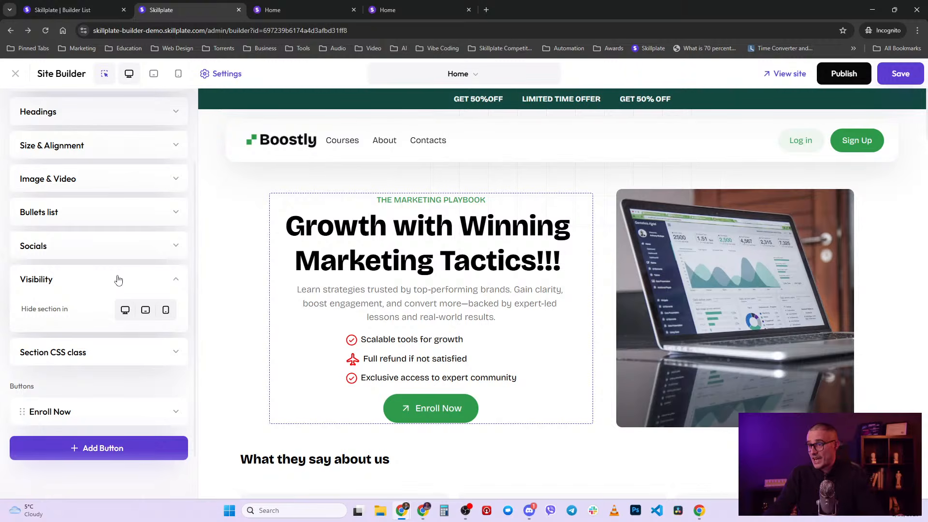
left_click(126, 309)
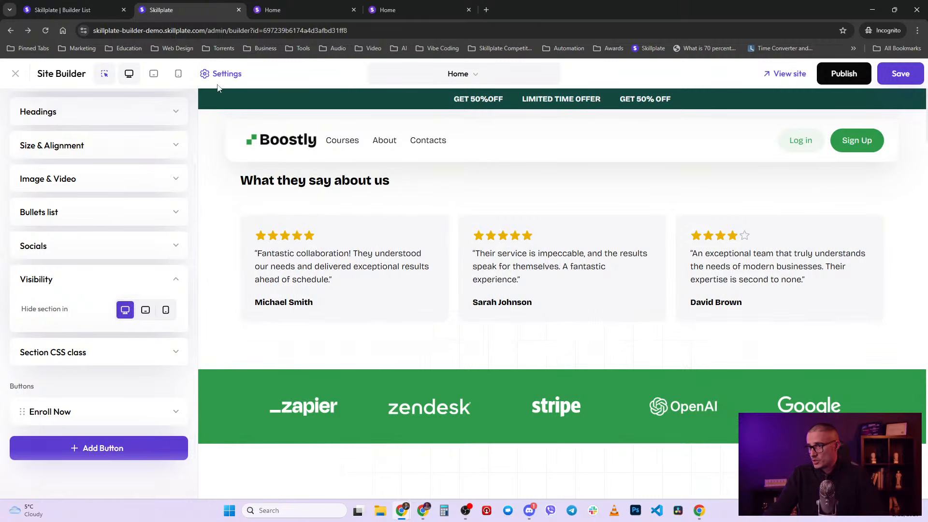
left_click(153, 74)
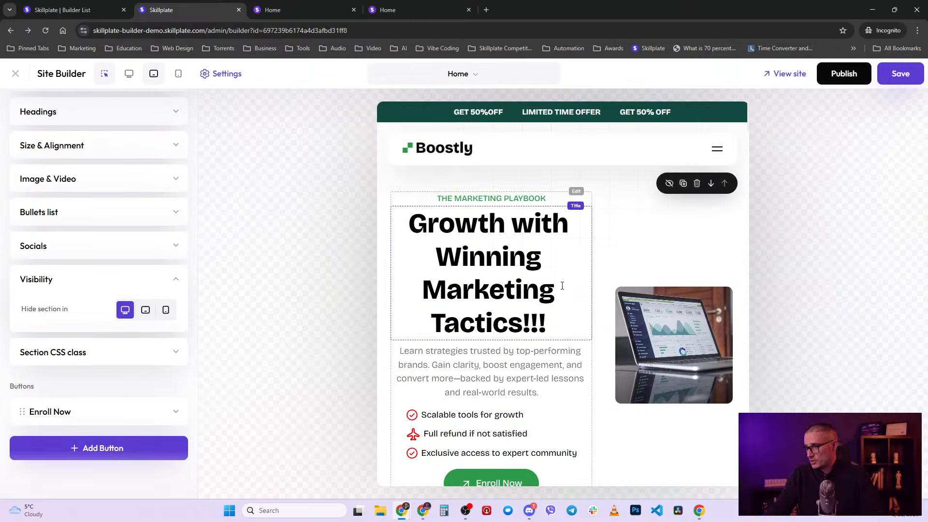
left_click(146, 312)
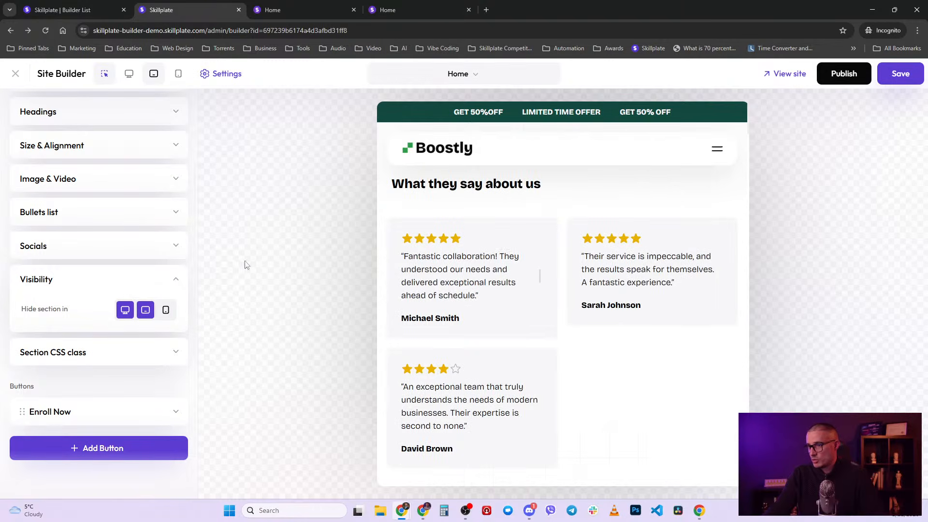
left_click(153, 73)
left_click(178, 73)
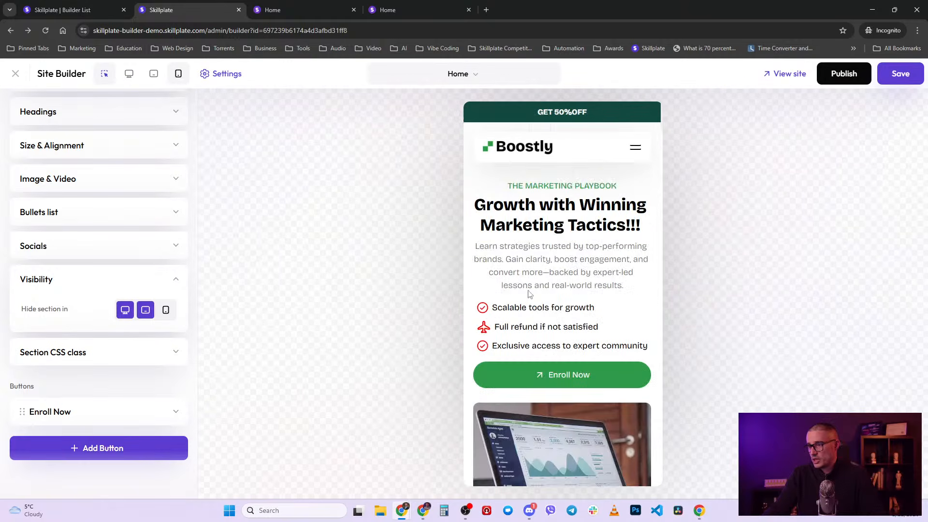
- Unhide the hero on tablet and desktop and reveal its grid-section CSS class
left_click(145, 311)
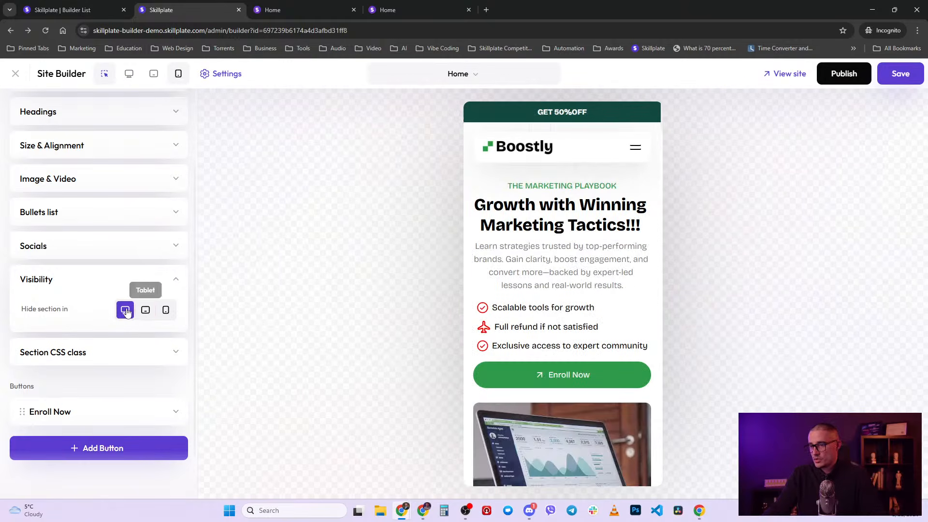
left_click(125, 310)
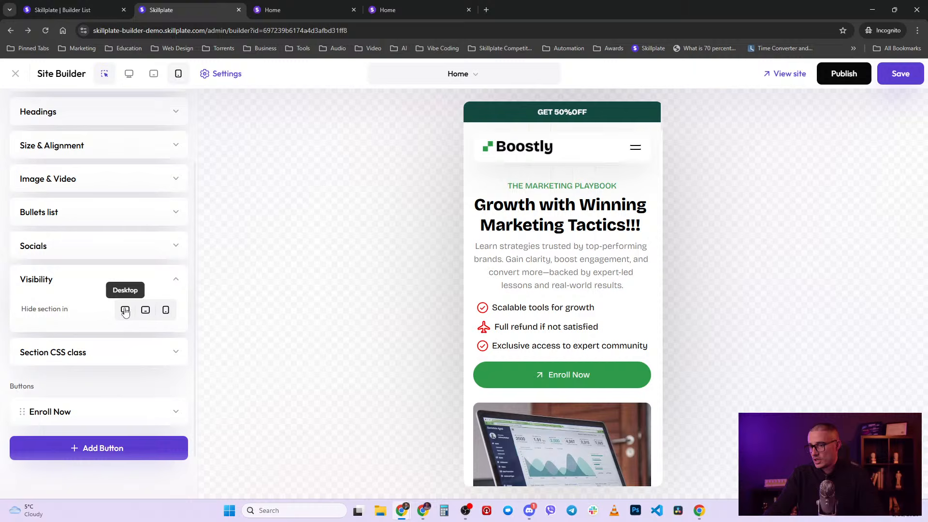
left_click(128, 74)
left_click(177, 280)
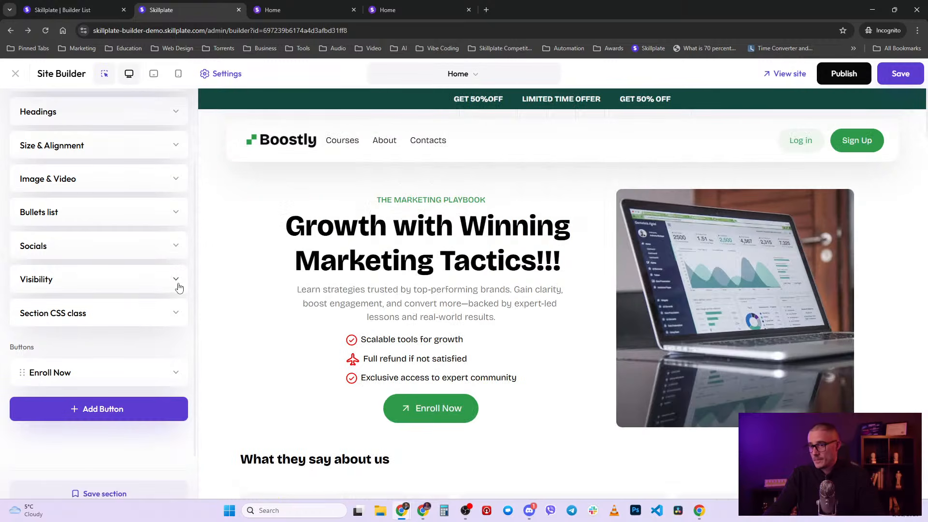
left_click(150, 324)
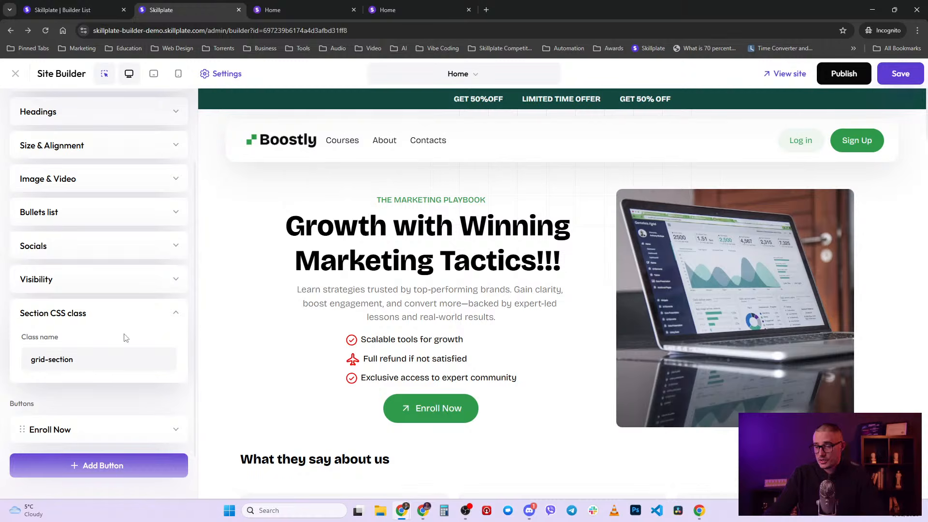
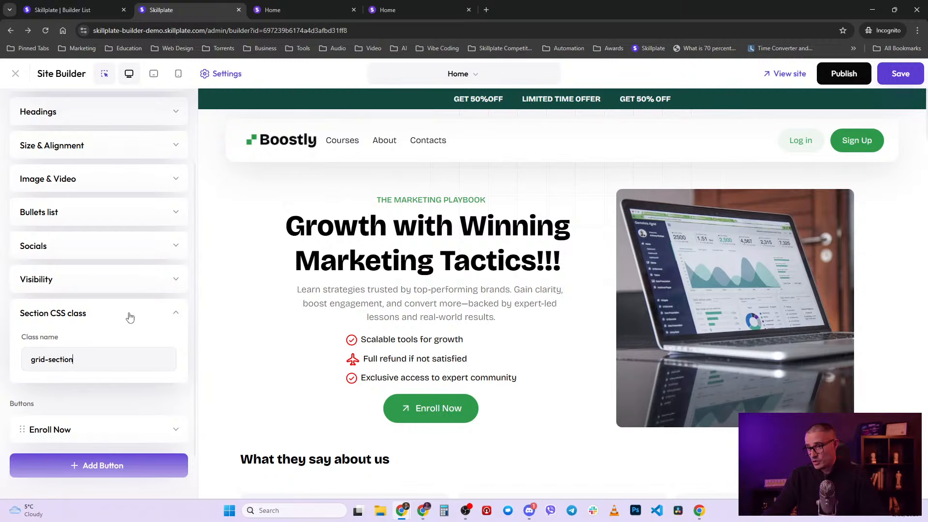
- Collapse the grid-section CSS class panel and scroll to the banner's Buttons list
left_click(145, 314)
scroll(163, 347, "up", 2)
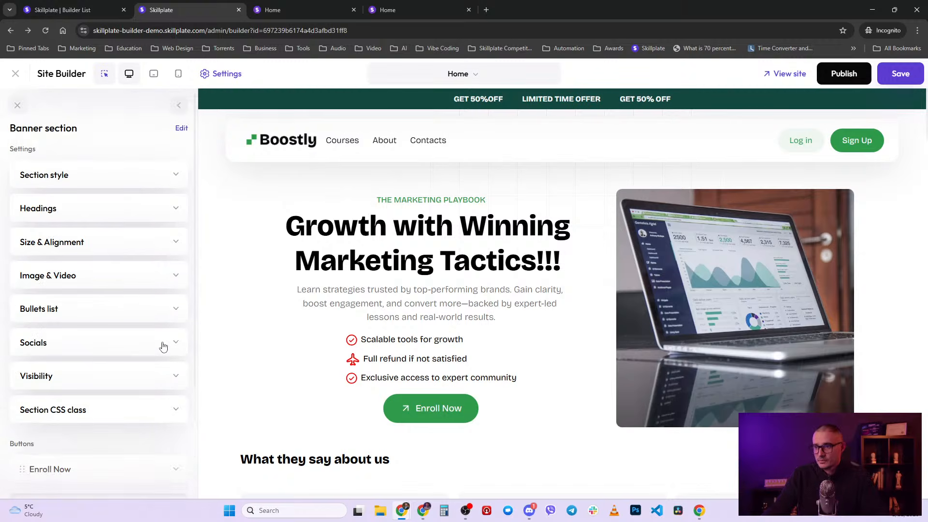
scroll(163, 346, "down", 3)
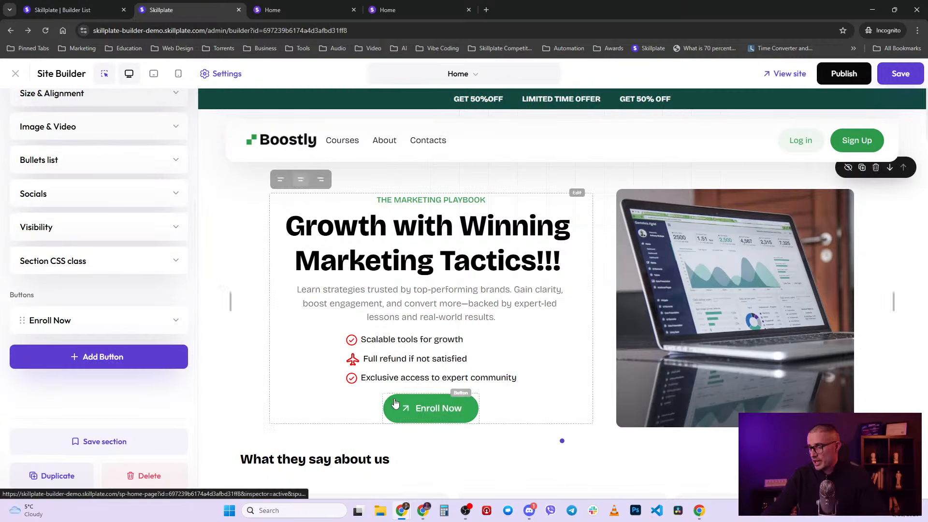
- Add a second Enroll Now button to the hero and set its Button style to Secondary
left_click(118, 356)
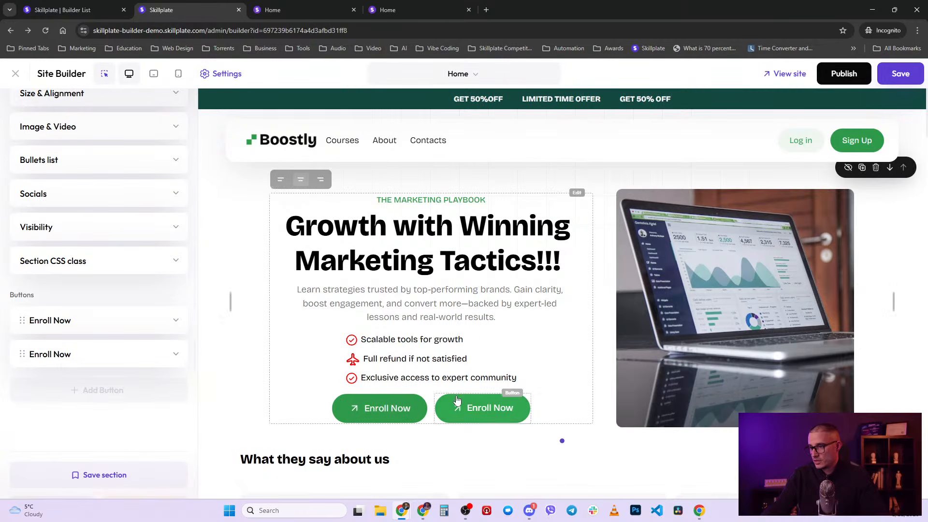
left_click(177, 357)
scroll(125, 410, "down", 2)
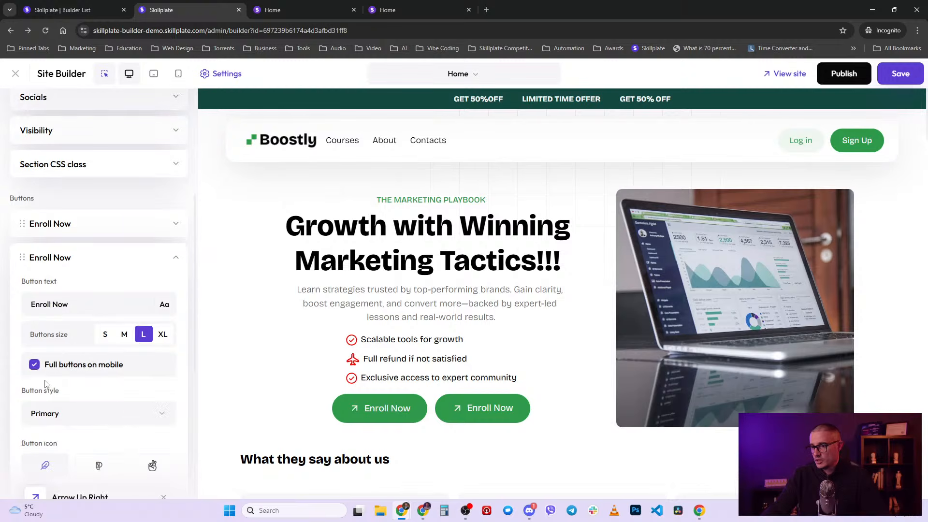
scroll(46, 384, "down", 2)
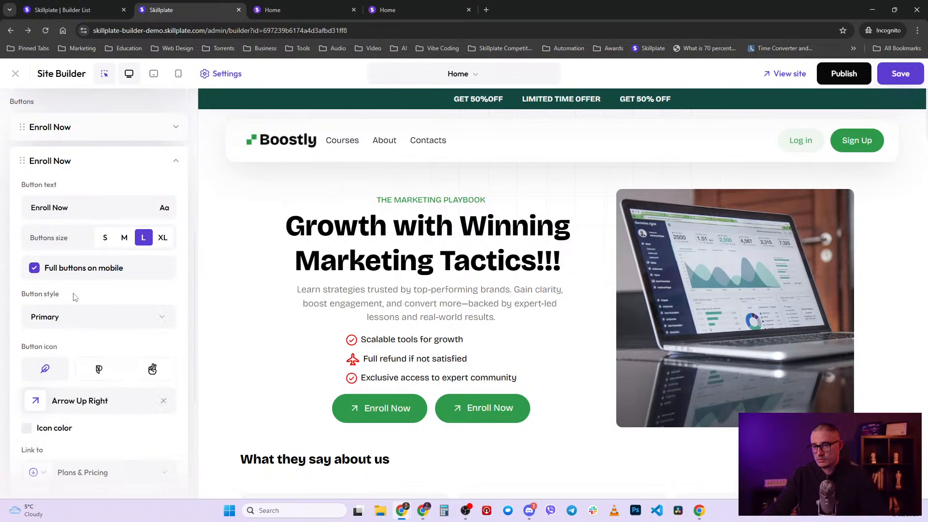
left_click(125, 327)
left_click(104, 386)
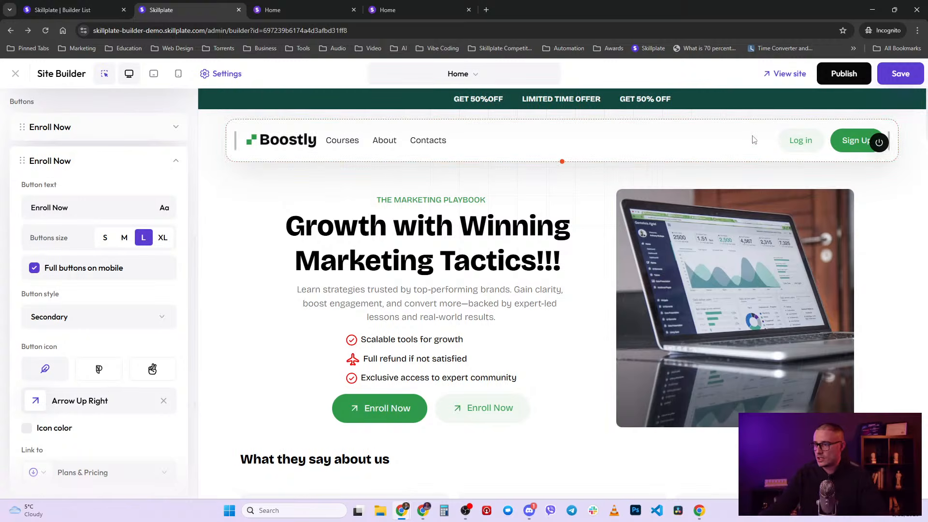
scroll(161, 334, "down", 2)
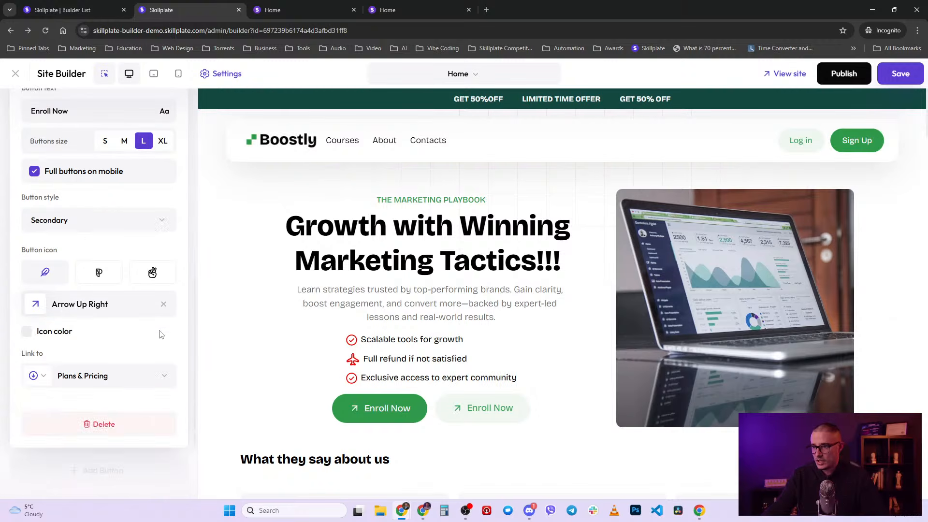
scroll(96, 297, "up", 1)
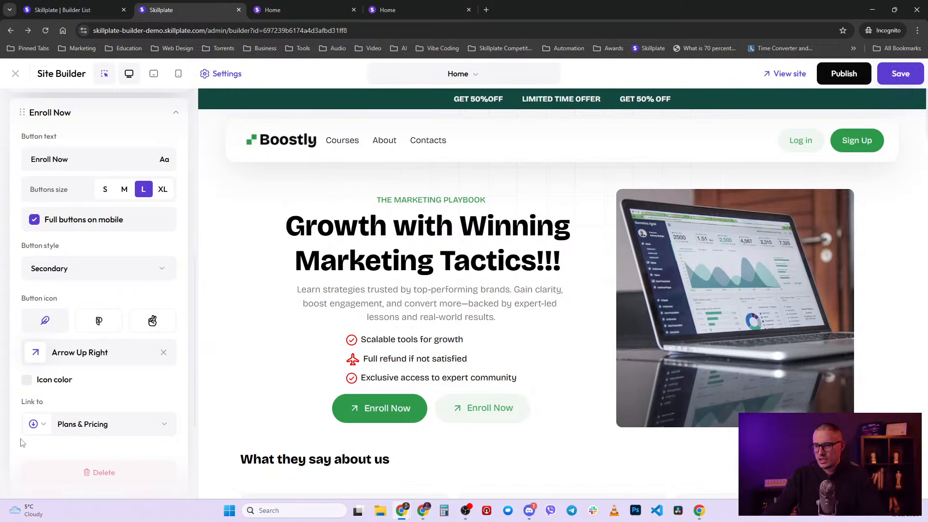
scroll(63, 427, "up", 1)
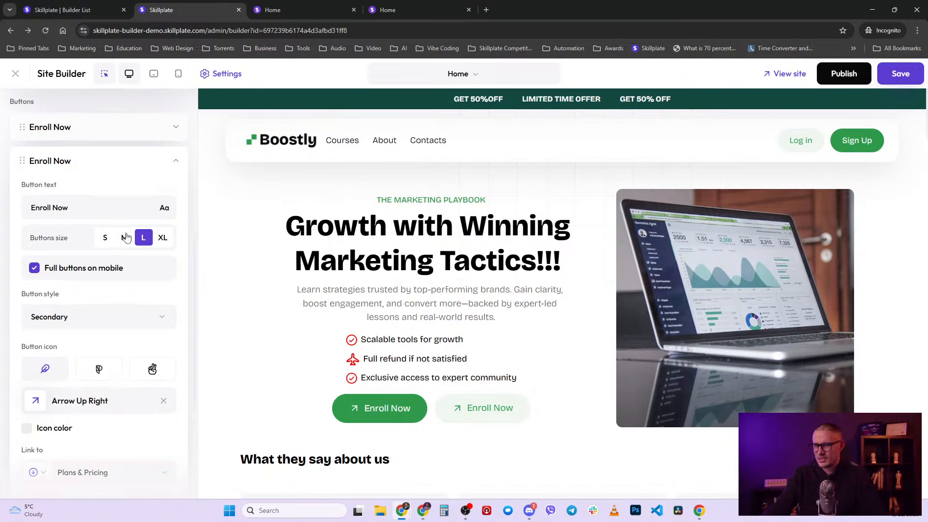
left_click(126, 326)
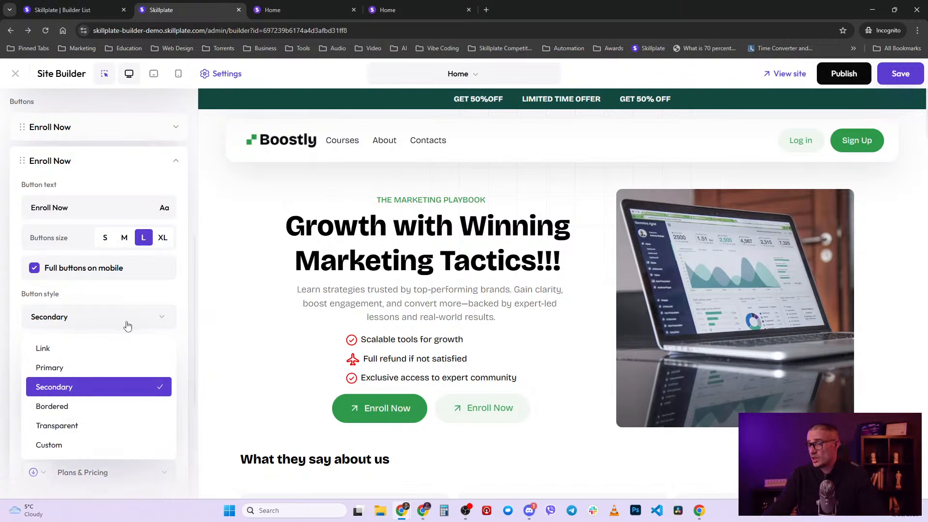
- Try the Custom style on the second Enroll Now button, then switch it to Link
left_click(88, 450)
scroll(114, 381, "down", 4)
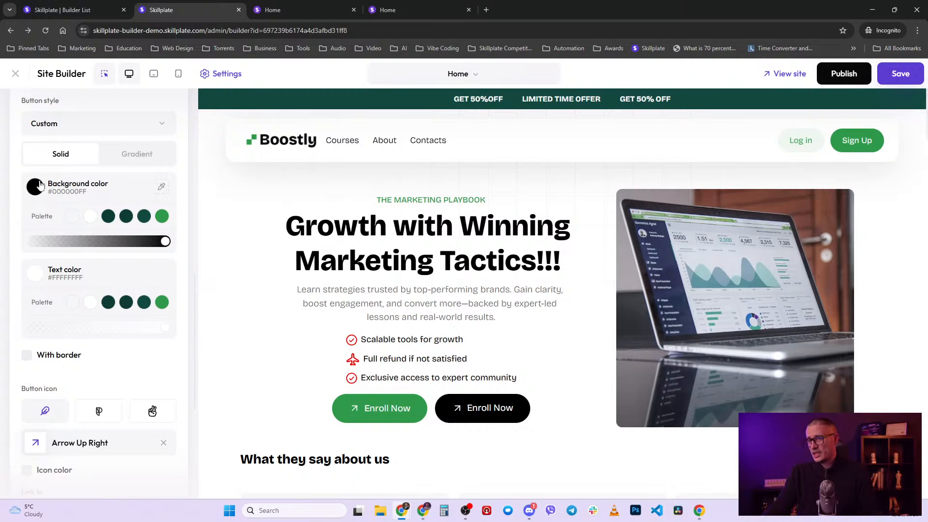
scroll(82, 292, "down", 2)
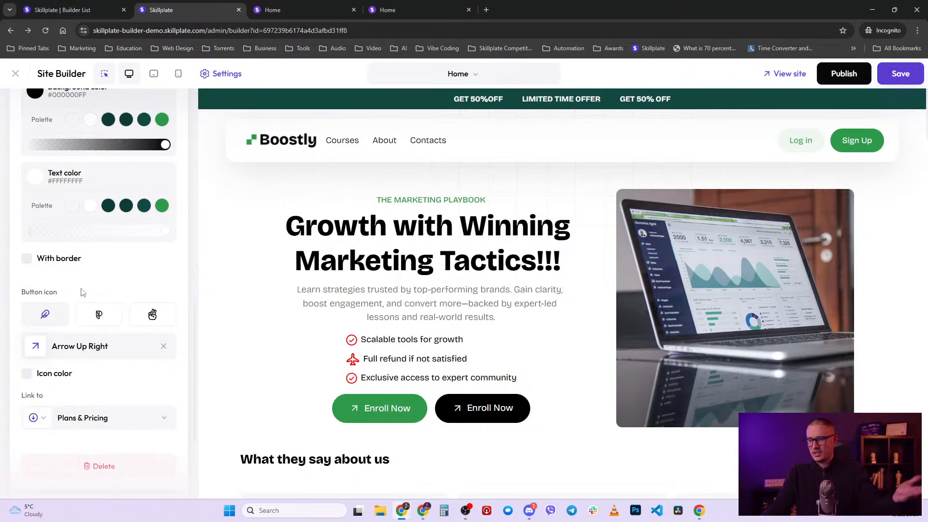
scroll(62, 261, "up", 3)
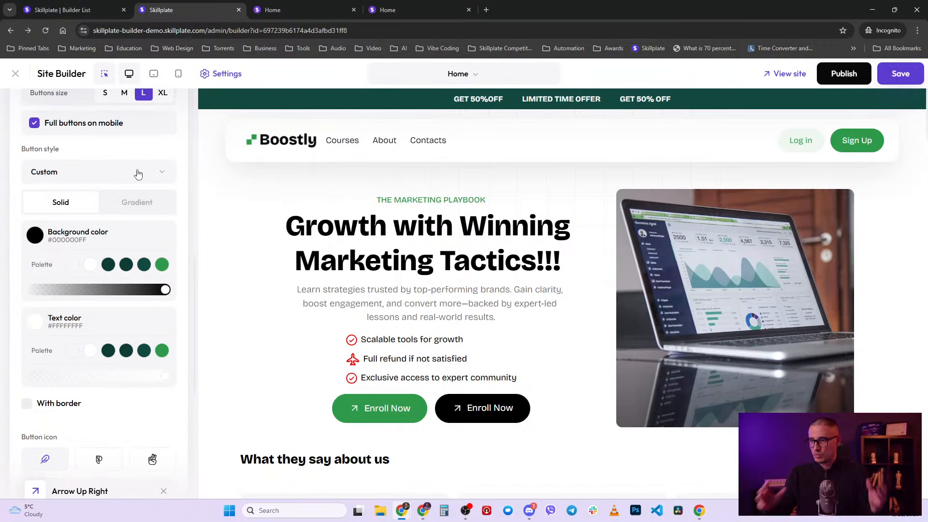
left_click(138, 173)
left_click(106, 203)
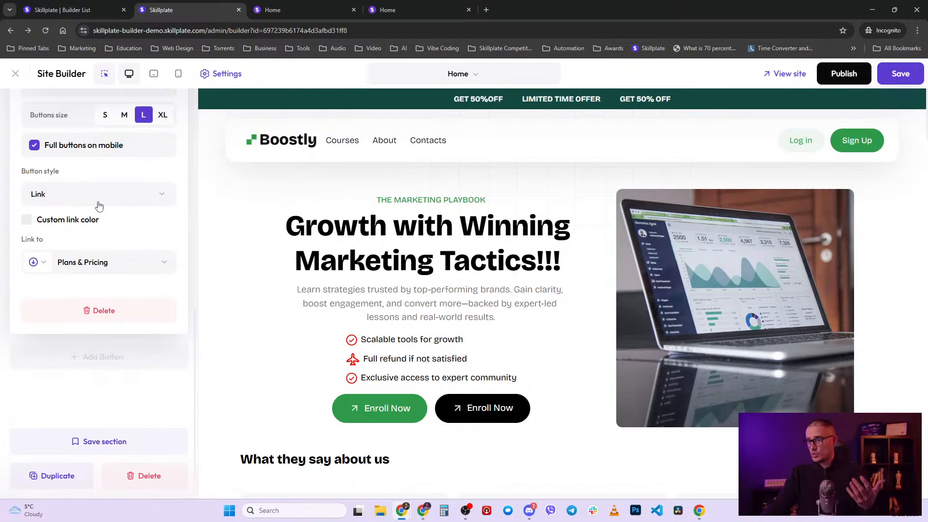
- Compare the Bordered and Transparent styles, settle on Link, and collapse the button's settings
scroll(110, 204, "up", 1)
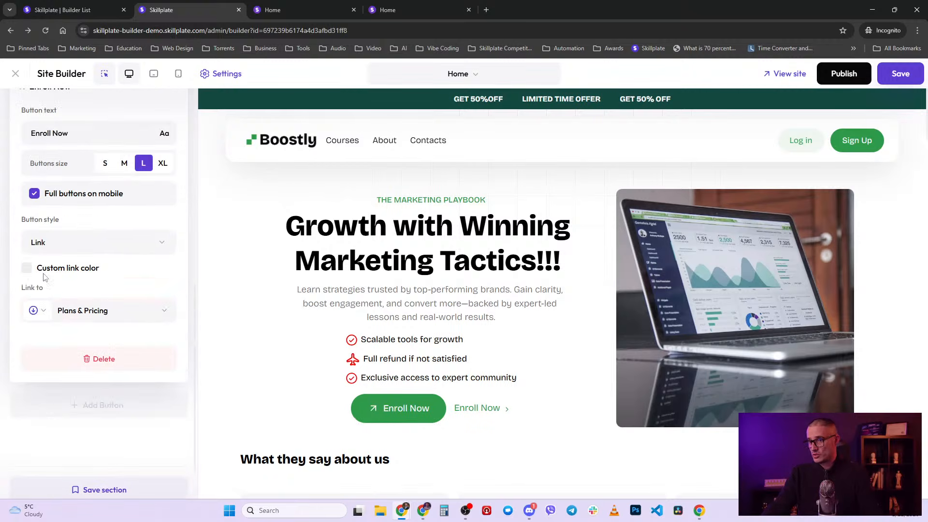
left_click(73, 244)
left_click(76, 334)
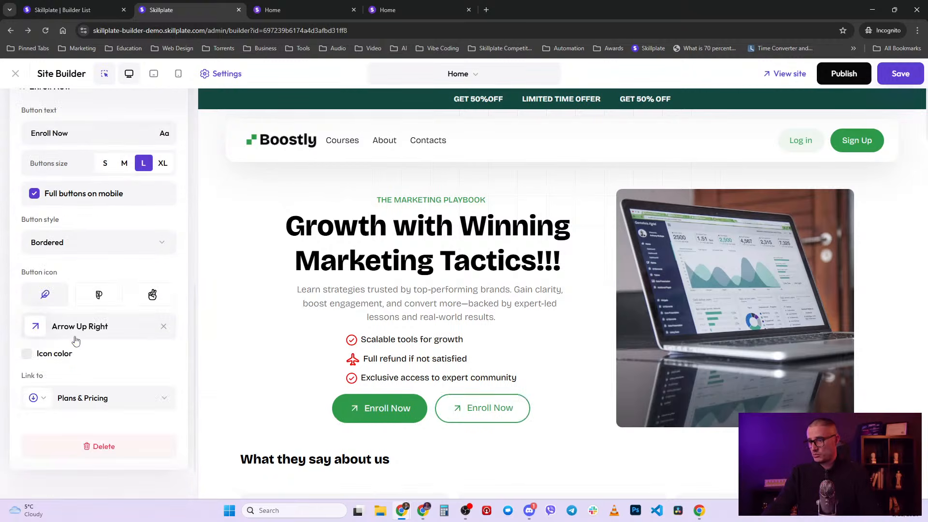
left_click(102, 250)
left_click(88, 352)
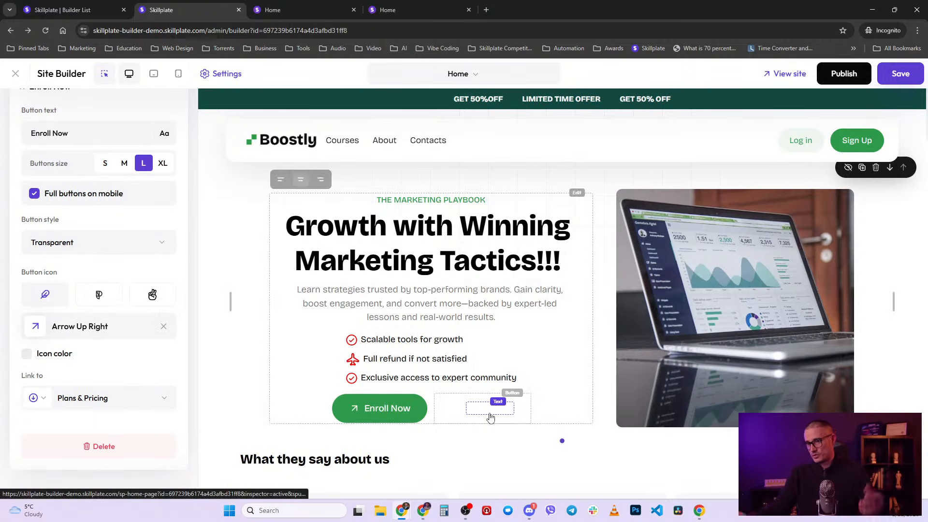
left_click(68, 244)
left_click(70, 271)
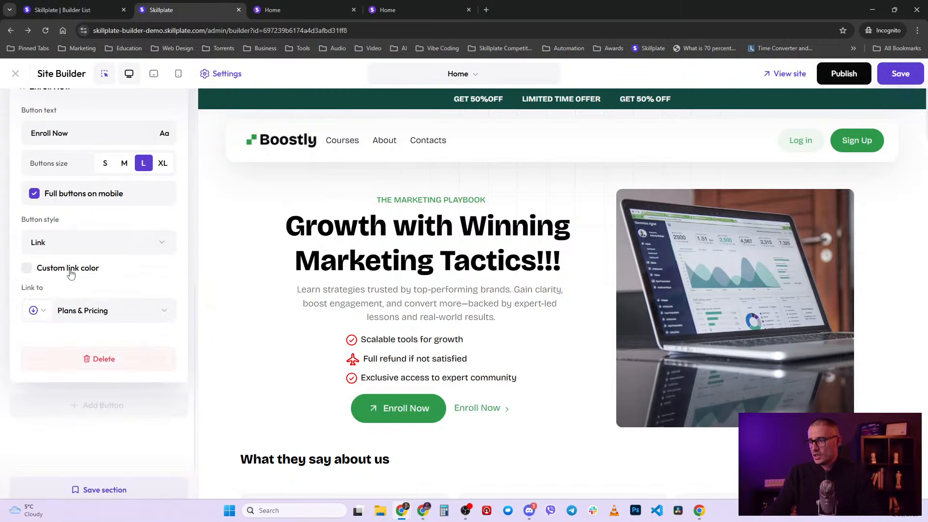
scroll(136, 363, "up", 4)
left_click(178, 281)
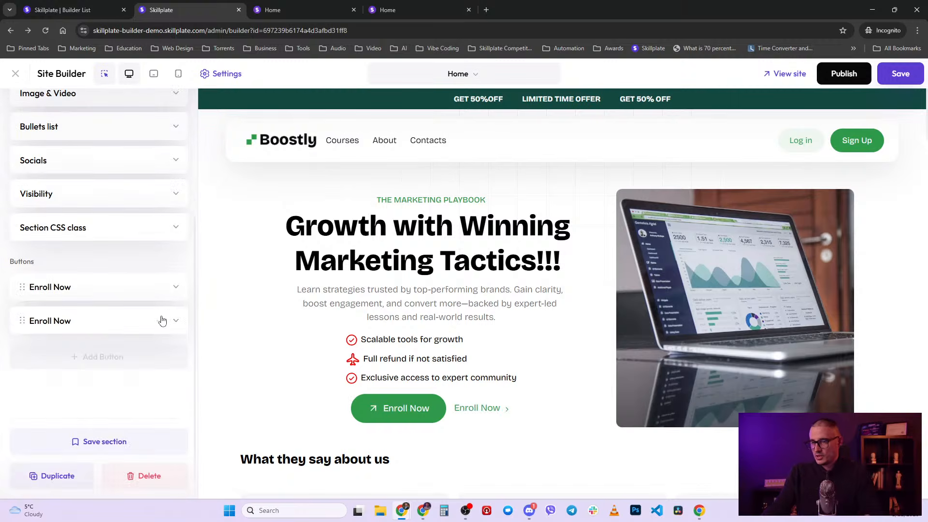
scroll(162, 328, "up", 4)
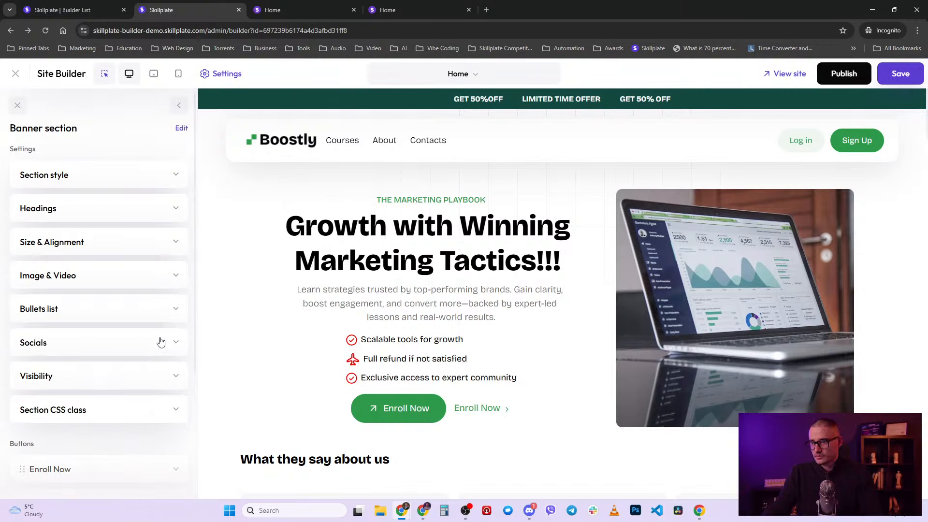
scroll(161, 342, "down", 4)
scroll(162, 342, "up", 4)
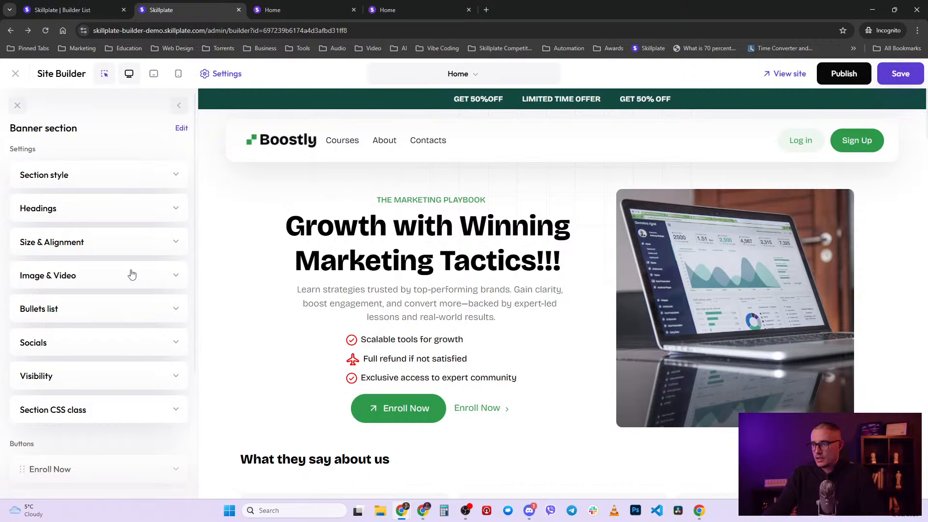
scroll(353, 389, "down", 2)
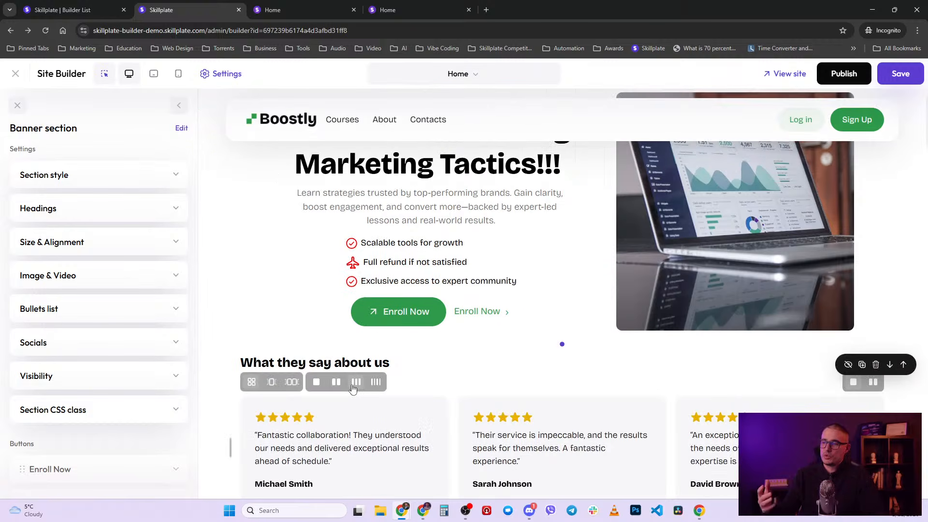
scroll(473, 441, "down", 10)
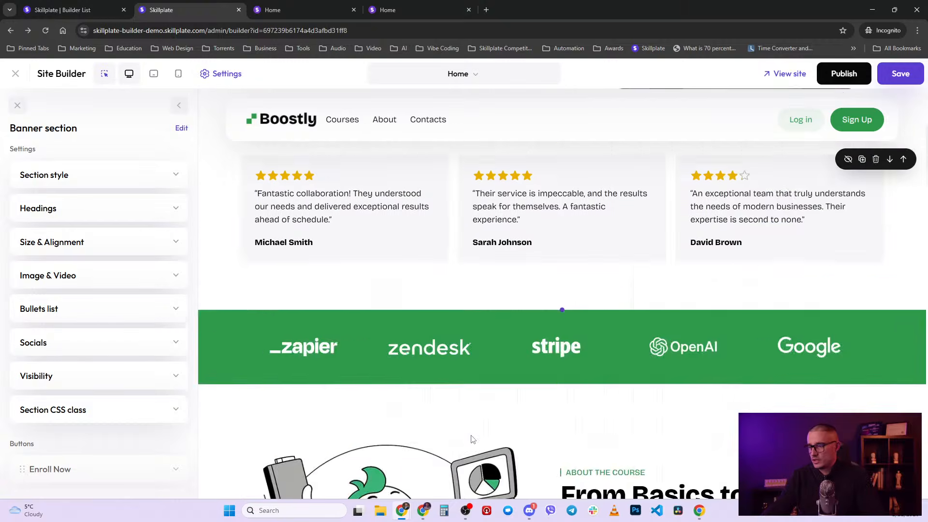
scroll(472, 441, "up", 6)
scroll(473, 441, "up", 4)
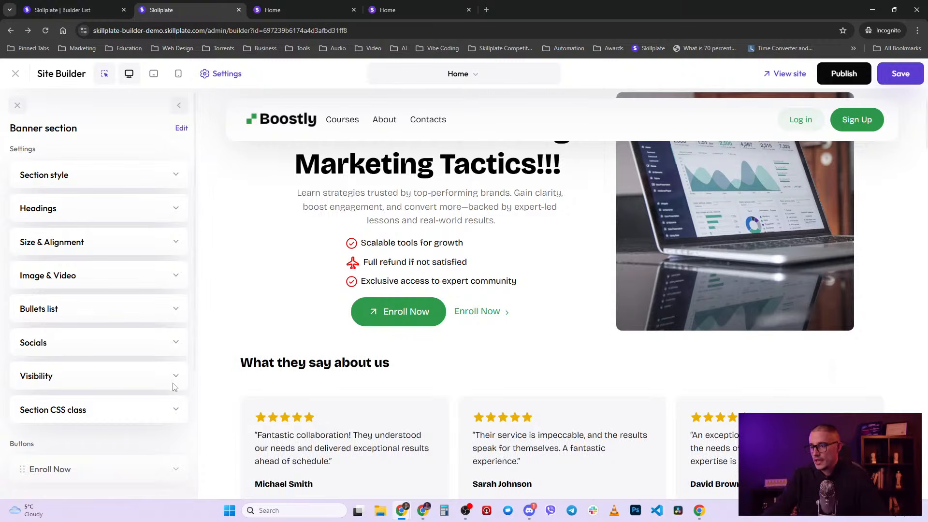
scroll(445, 266, "up", 2)
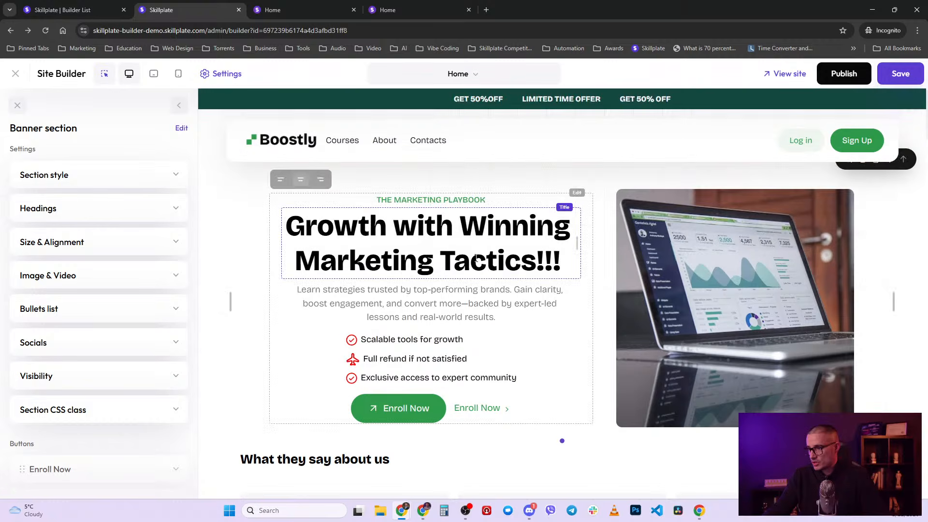
scroll(184, 429, "down", 4)
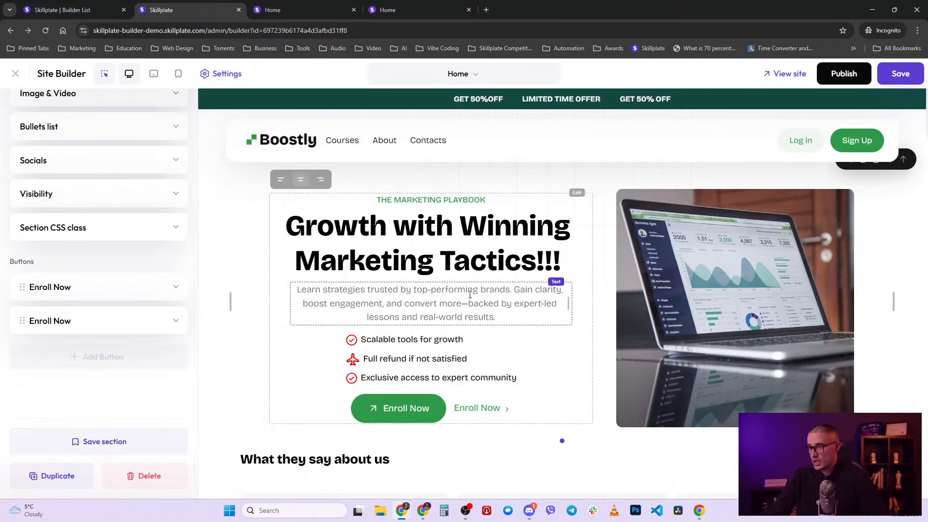
- Publish the homepage, then save the banner as a section named 'My very NOT cool banner'
left_click(828, 79)
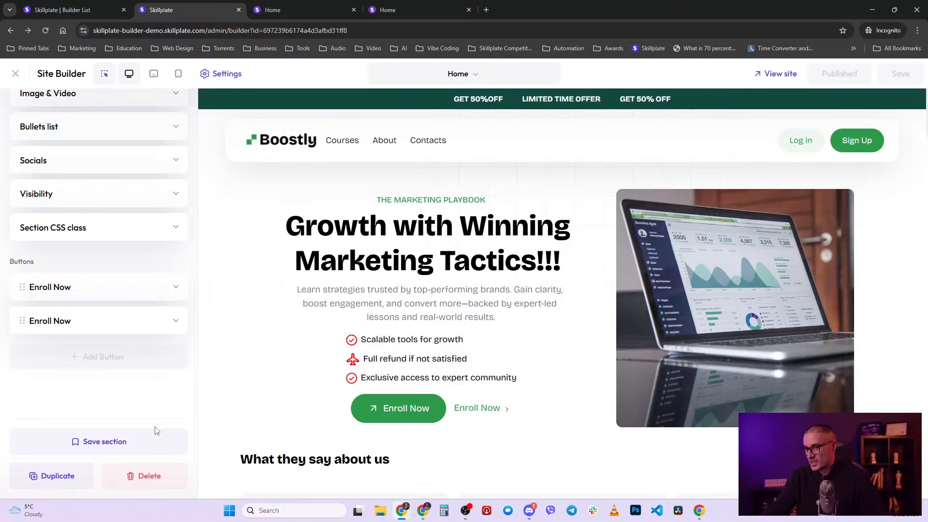
left_click(111, 442)
left_click_drag(99, 365, 27, 361)
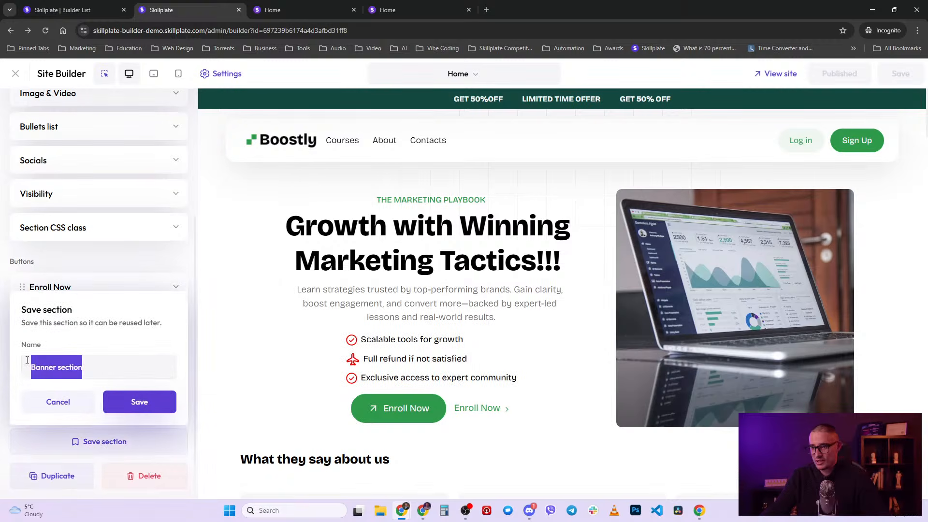
type("My very NOT cool banner")
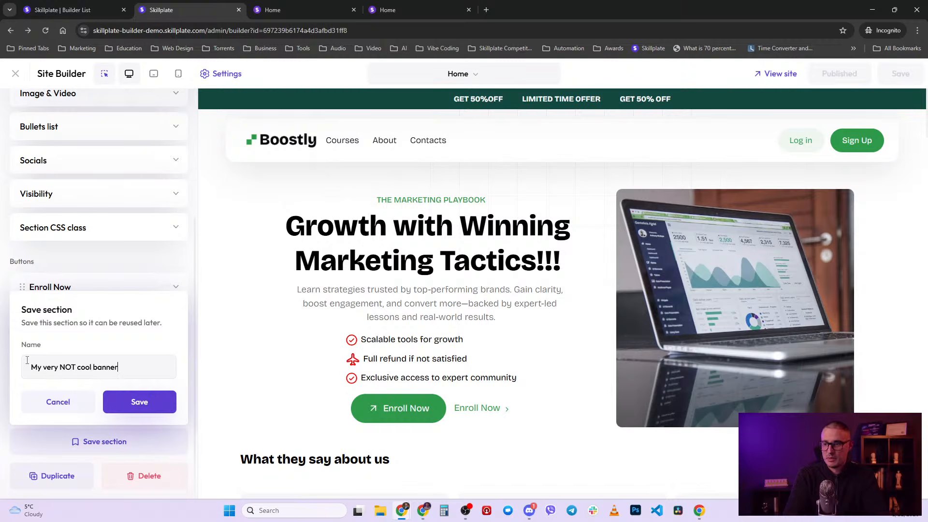
left_click(138, 402)
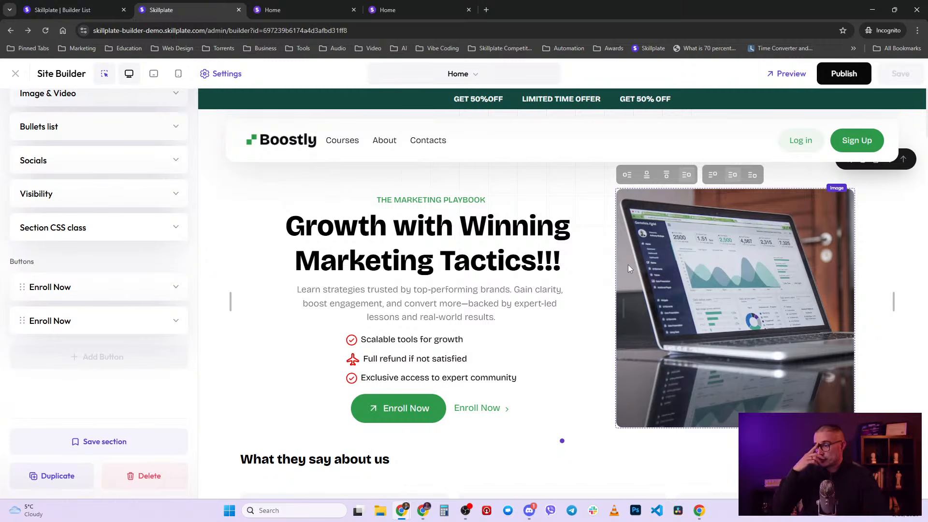
- Back out of the Banner section panel to the Home layout's section list
scroll(621, 277, "down", 3)
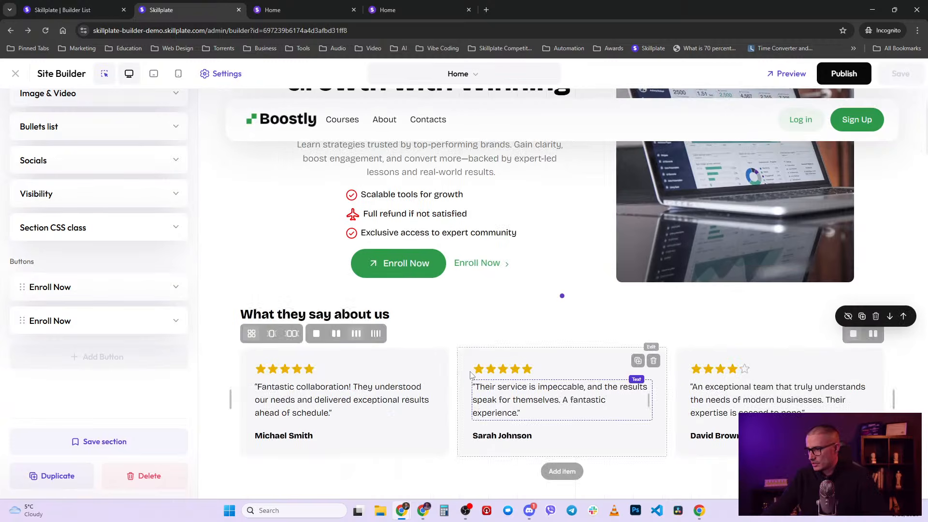
scroll(105, 405, "up", 4)
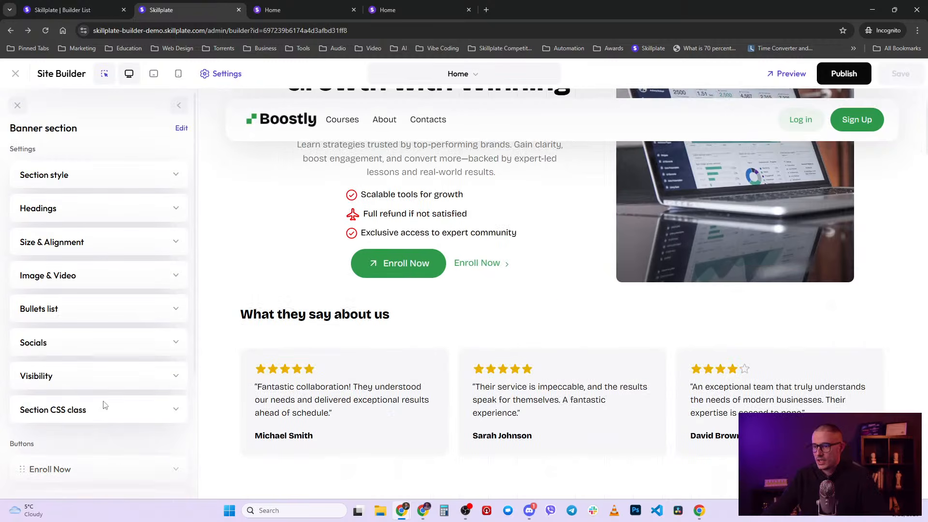
left_click(179, 106)
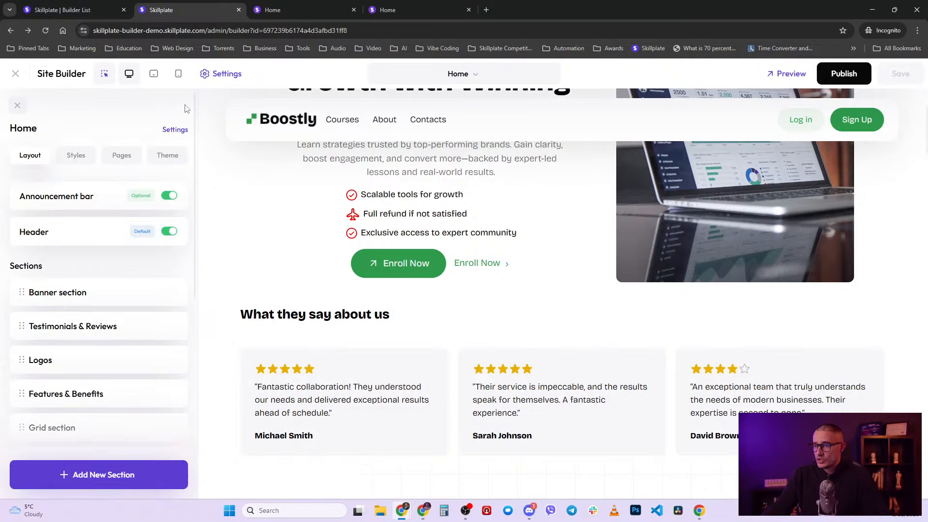
scroll(505, 357, "up", 3)
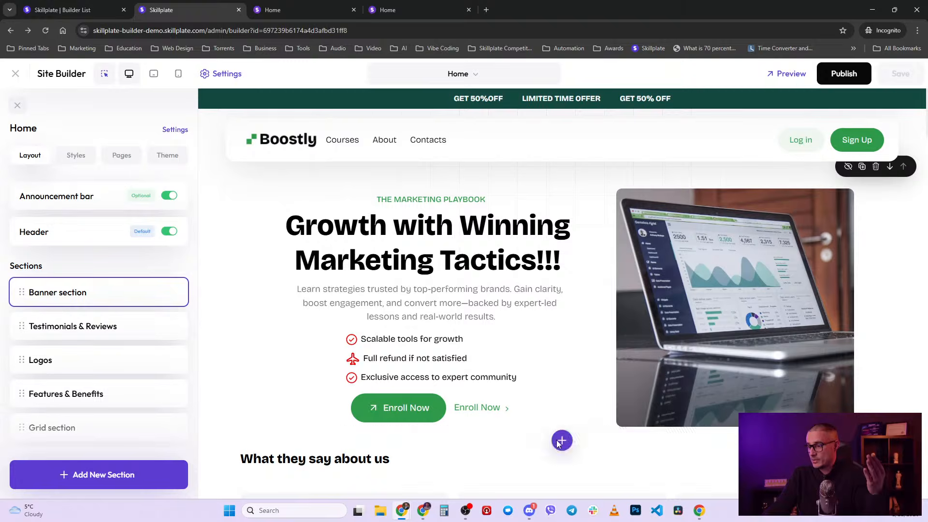
scroll(548, 438, "down", 7)
scroll(496, 407, "up", 7)
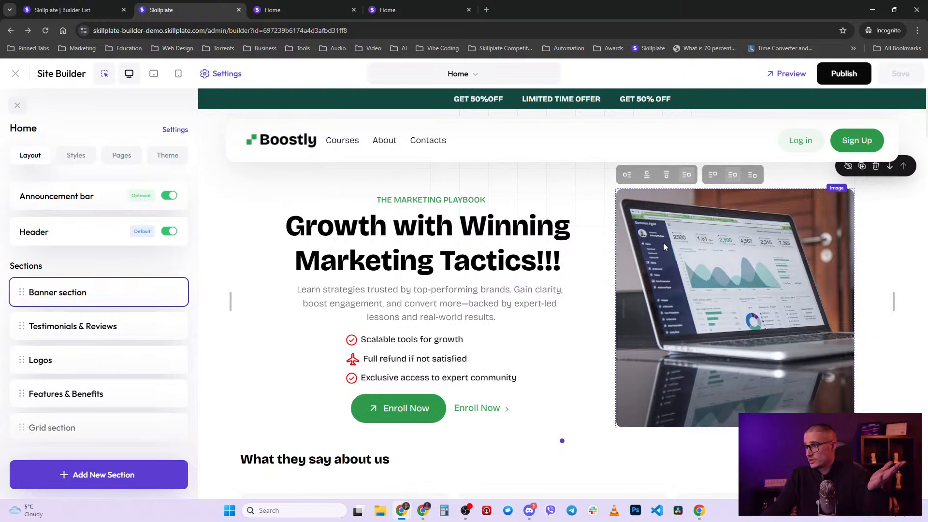
left_click(563, 442)
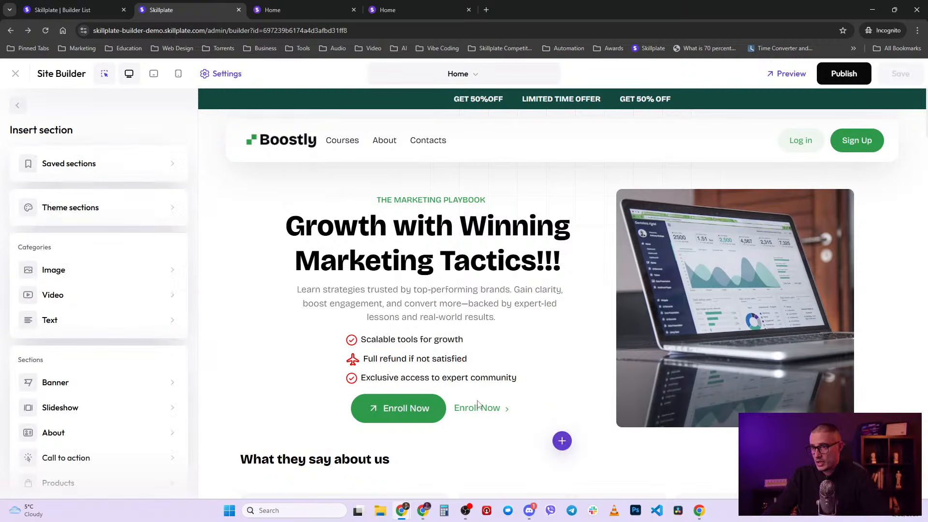
left_click(114, 208)
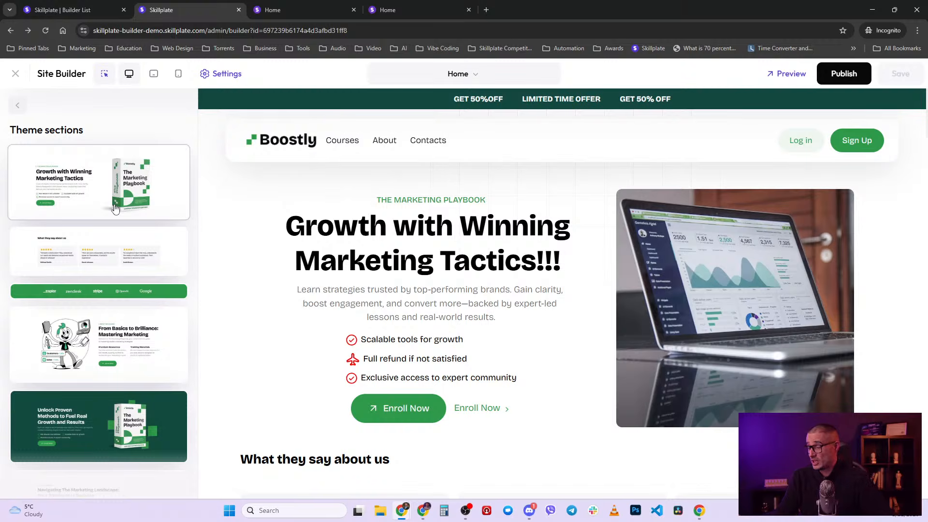
mouse_move(221, 245)
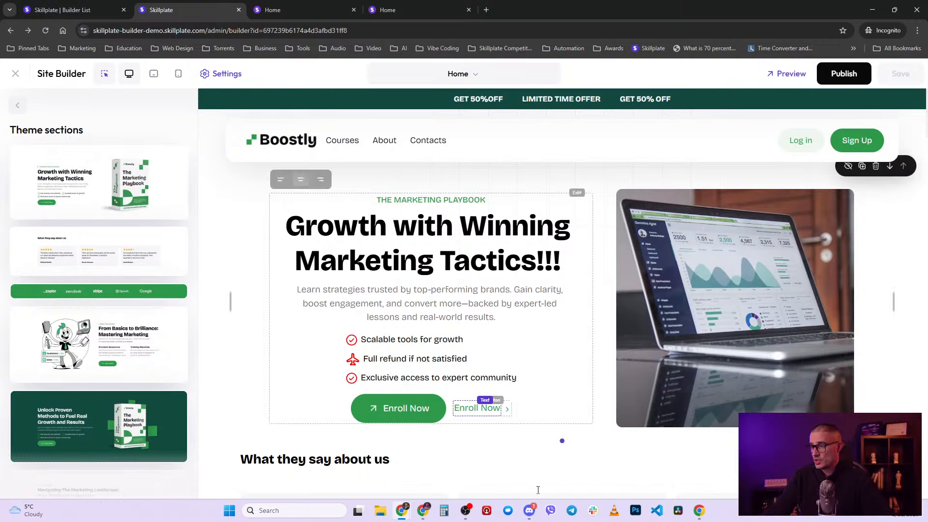
left_click(561, 441)
left_click(106, 211)
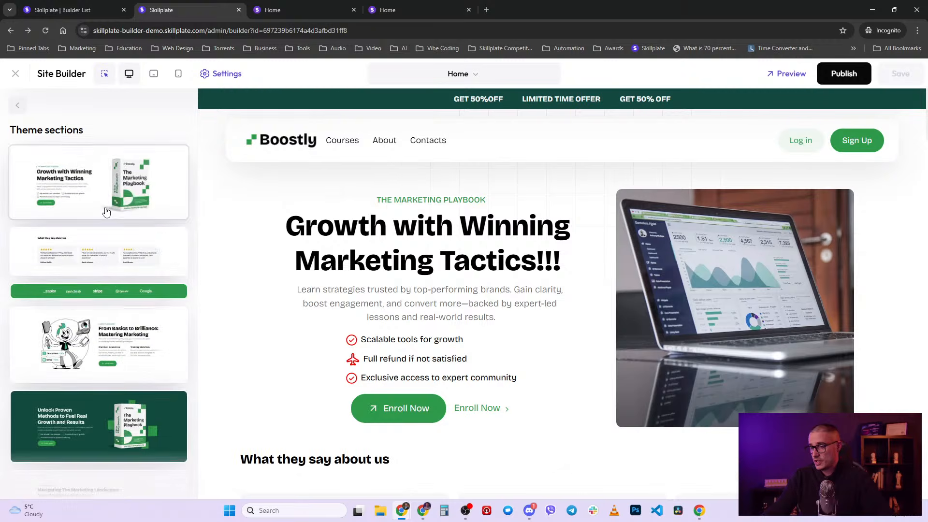
left_click(142, 187)
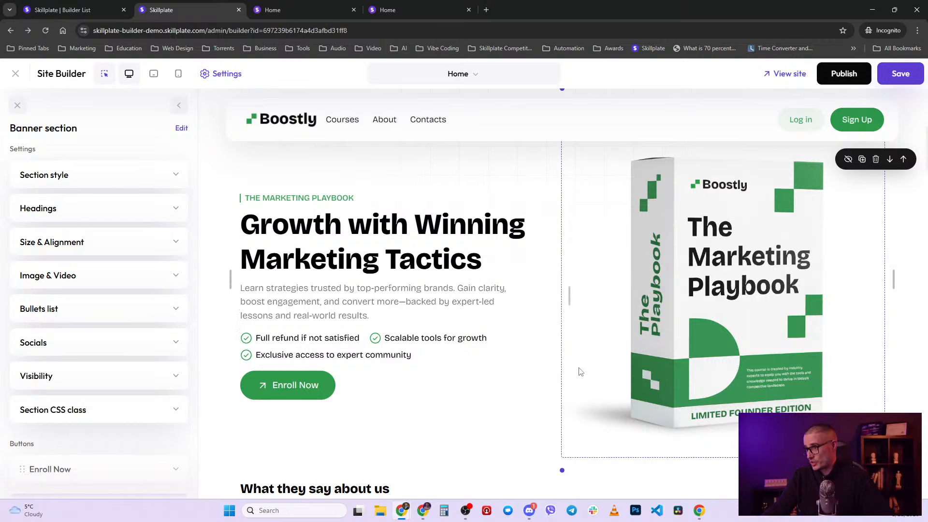
scroll(581, 371, "up", 5)
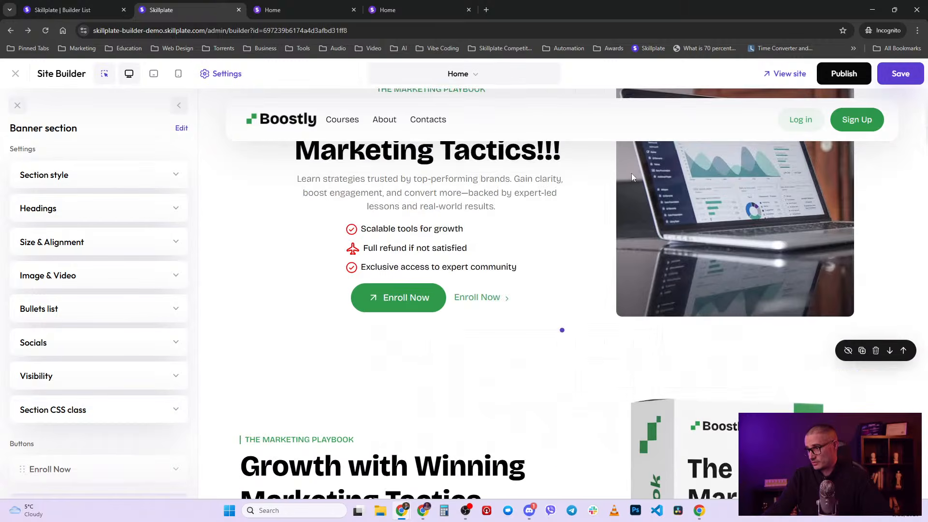
left_click(875, 350)
left_click(582, 242)
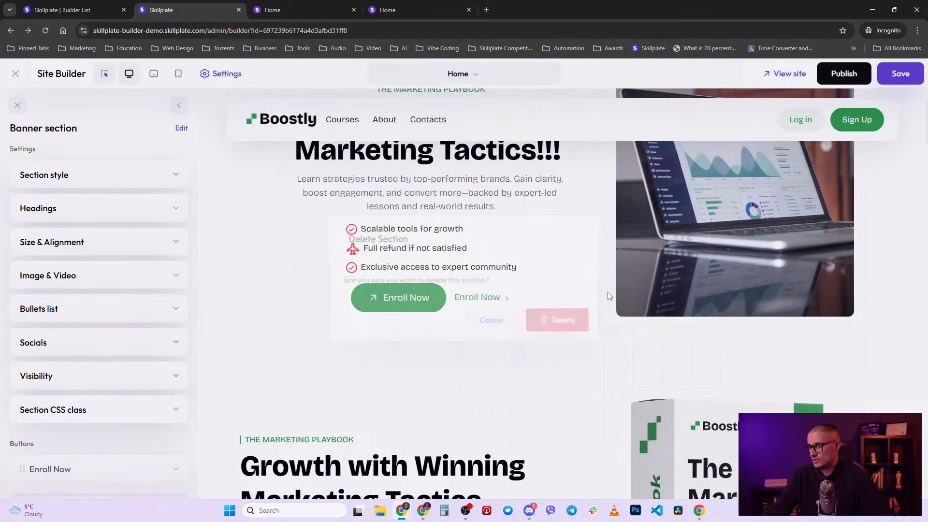
left_click(875, 350)
left_click(560, 321)
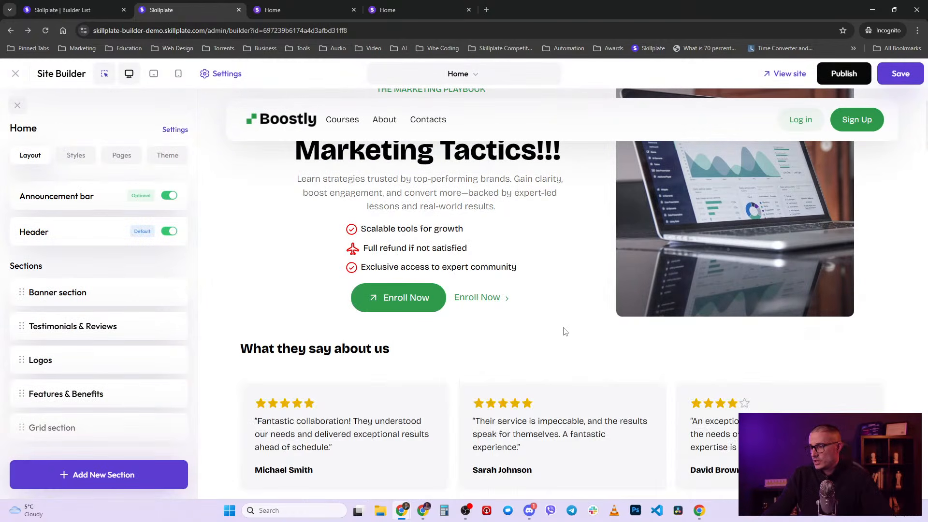
- Browse the saved sections from insertion points below the hero and below the course section
left_click(560, 331)
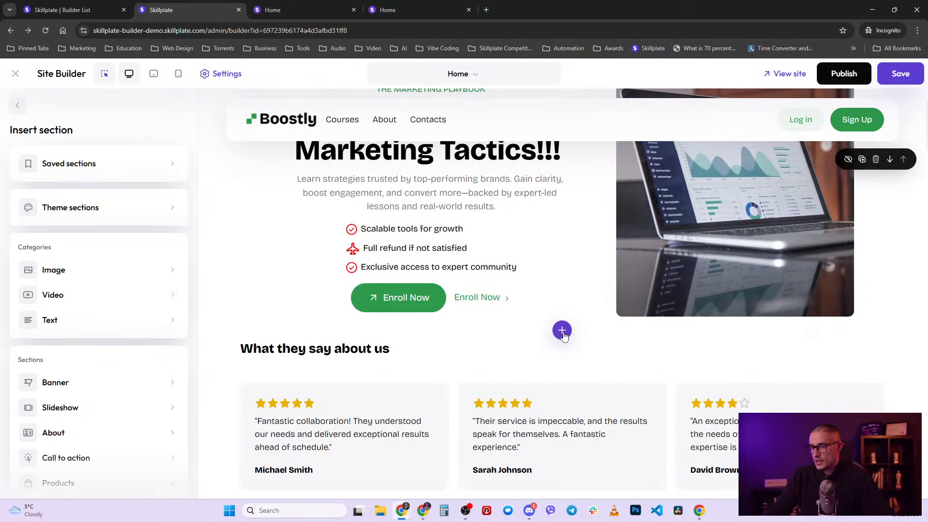
left_click(100, 164)
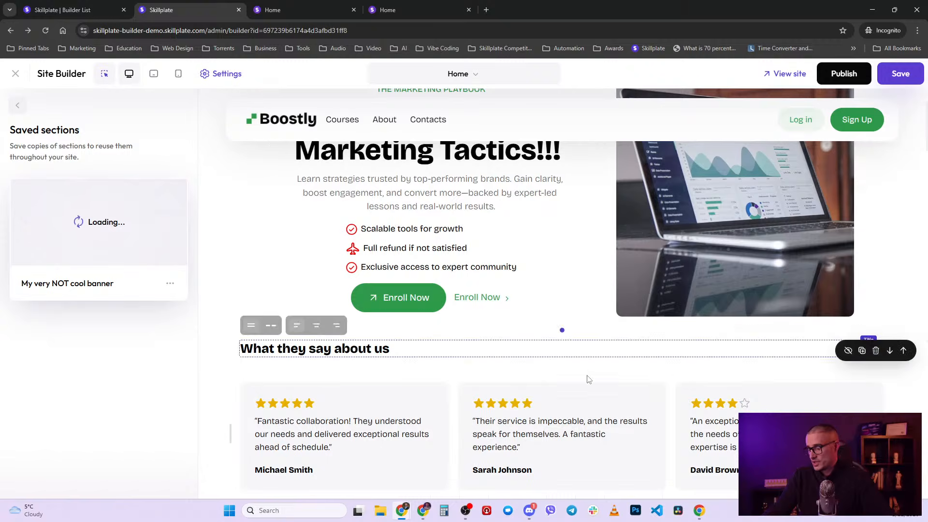
scroll(585, 382, "down", 5)
left_click(561, 424)
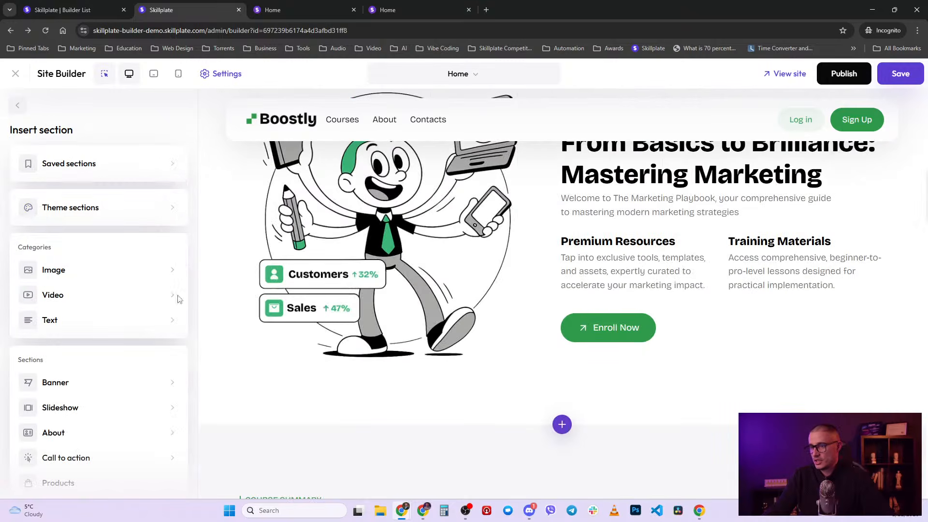
left_click(123, 167)
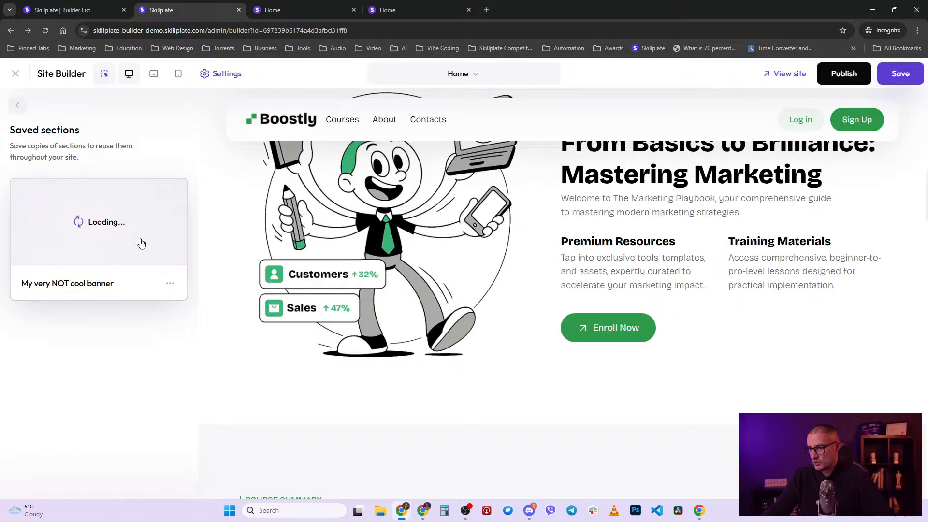
scroll(515, 356, "up", 5)
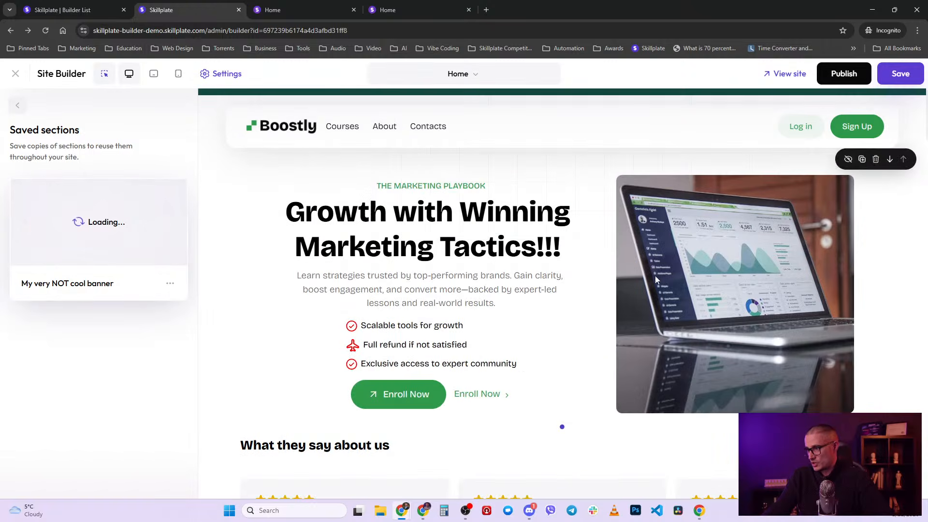
scroll(532, 435, "down", 5)
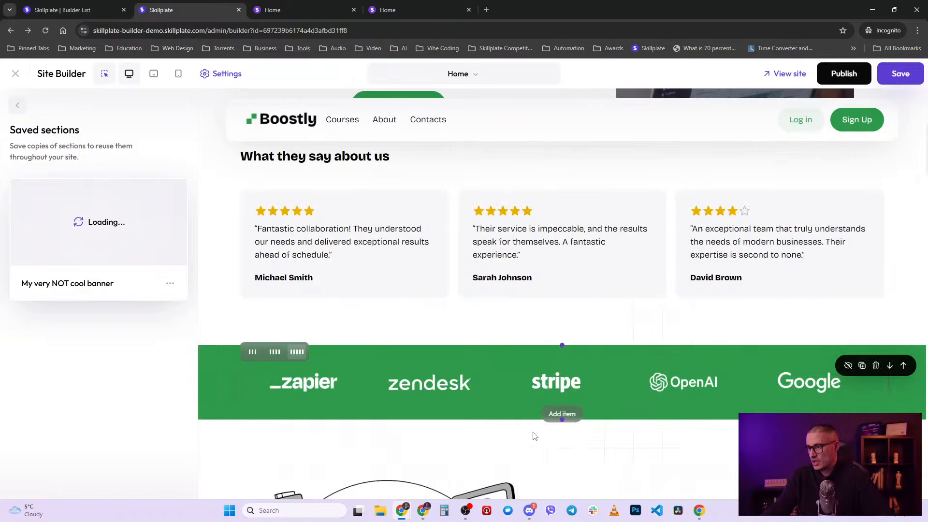
left_click(171, 284)
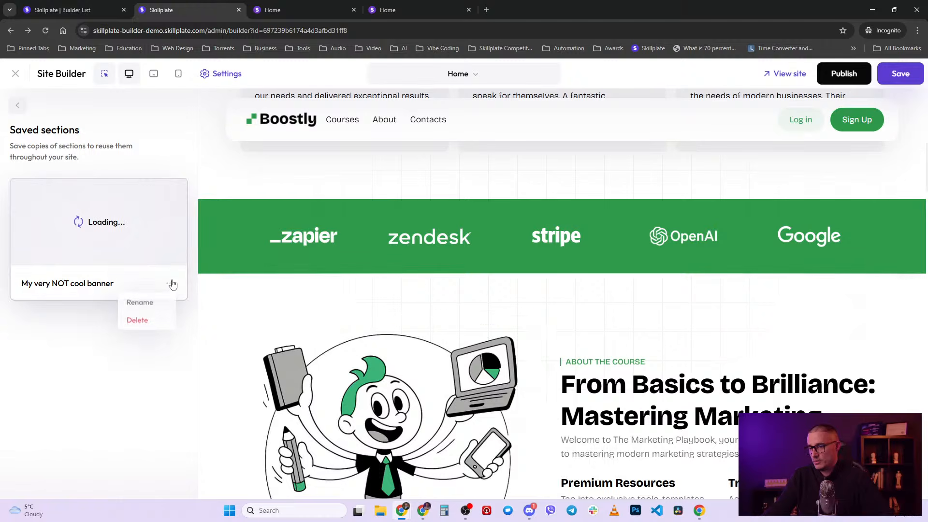
- Open the Saved sections list for a new section below the logo band
left_click(562, 275)
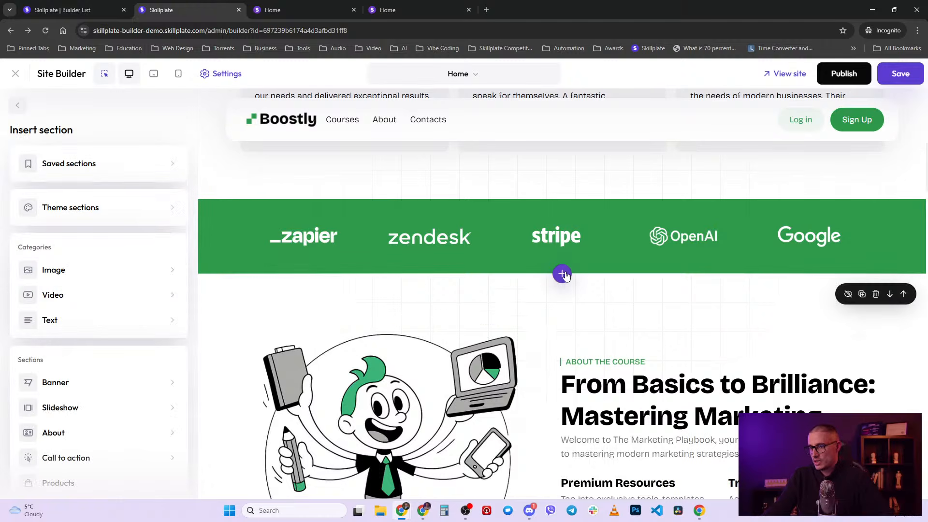
left_click(109, 165)
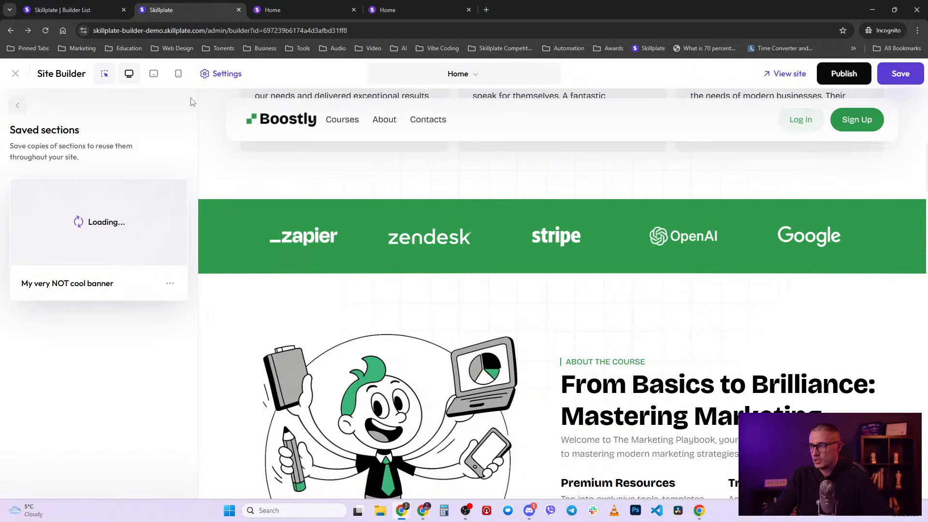
scroll(411, 293, "up", 4)
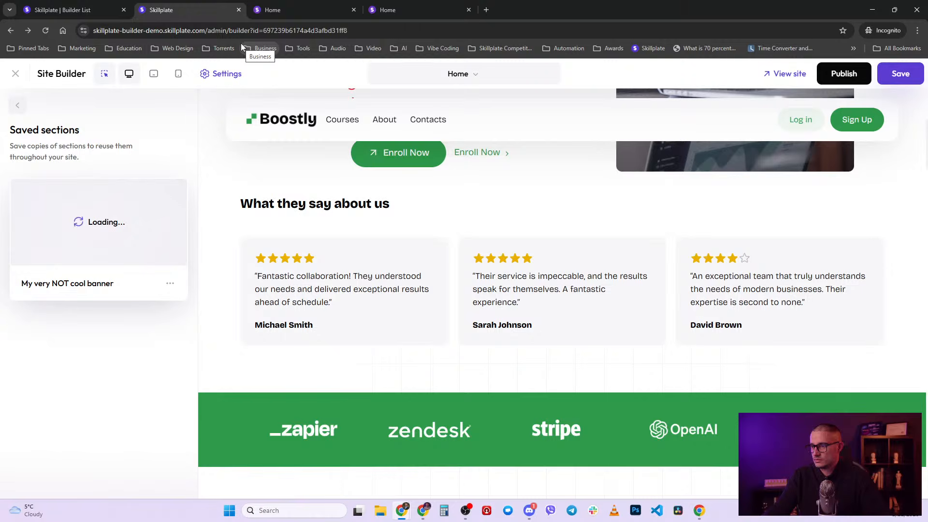
scroll(556, 324, "down", 2)
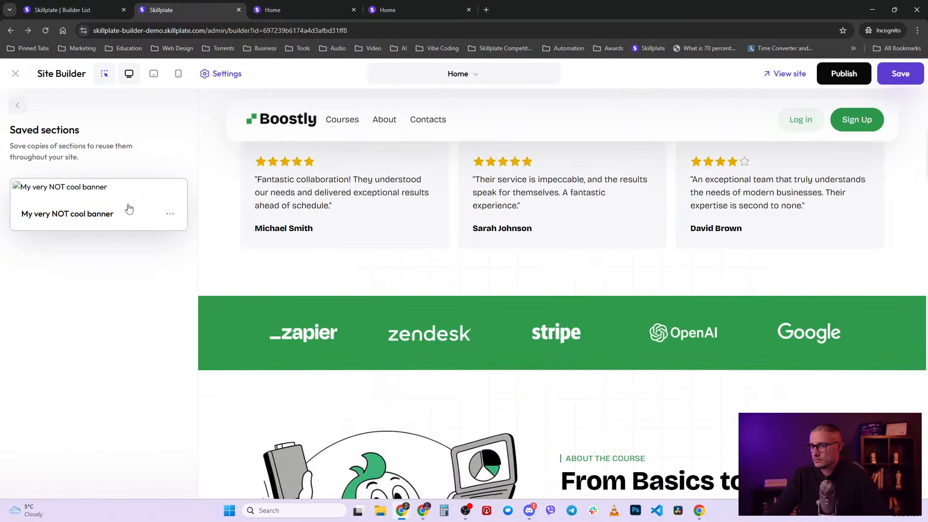
- Insert the saved 'My very NOT cool banner' below the logo band, staying on the page
left_click(80, 213)
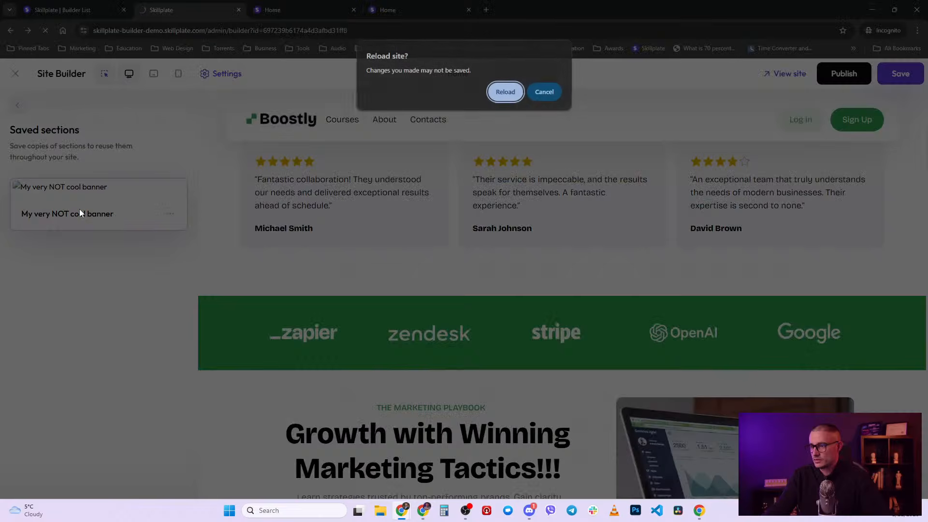
left_click(544, 92)
scroll(570, 377, "down", 6)
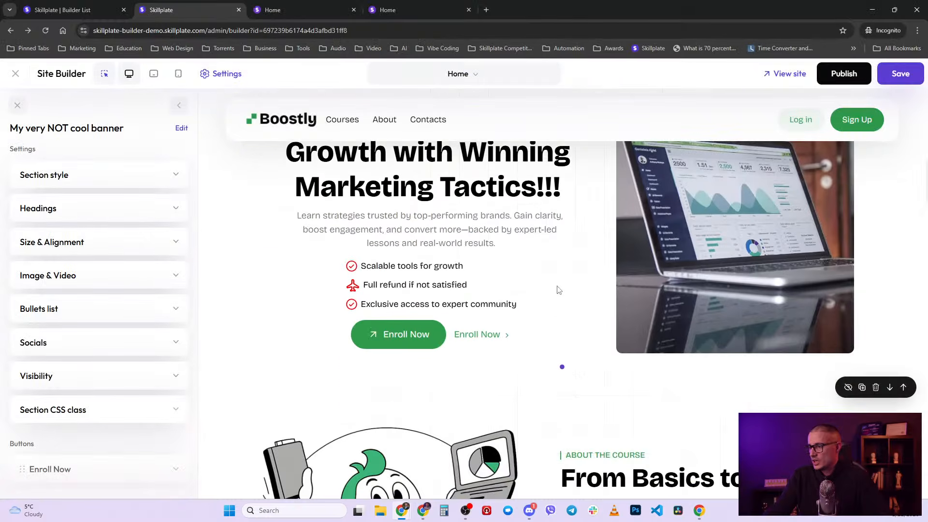
scroll(558, 291, "up", 2)
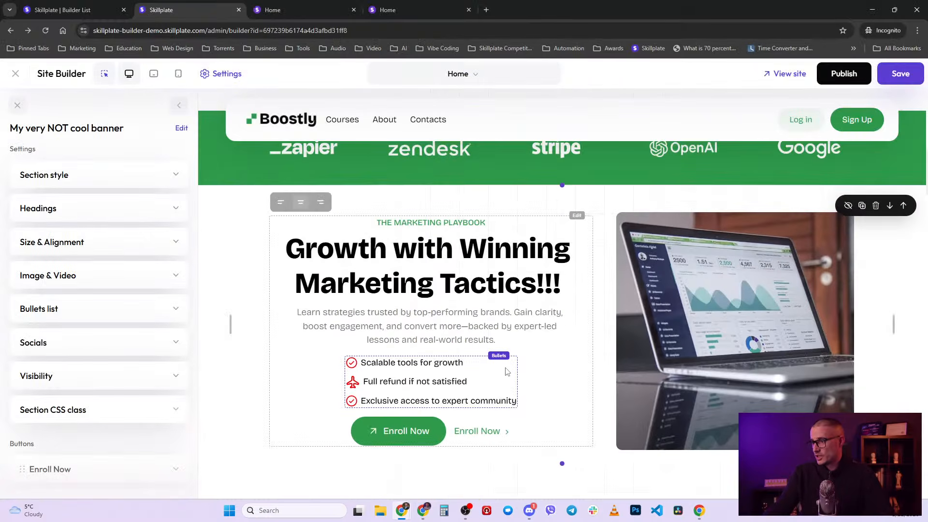
scroll(513, 368, "up", 11)
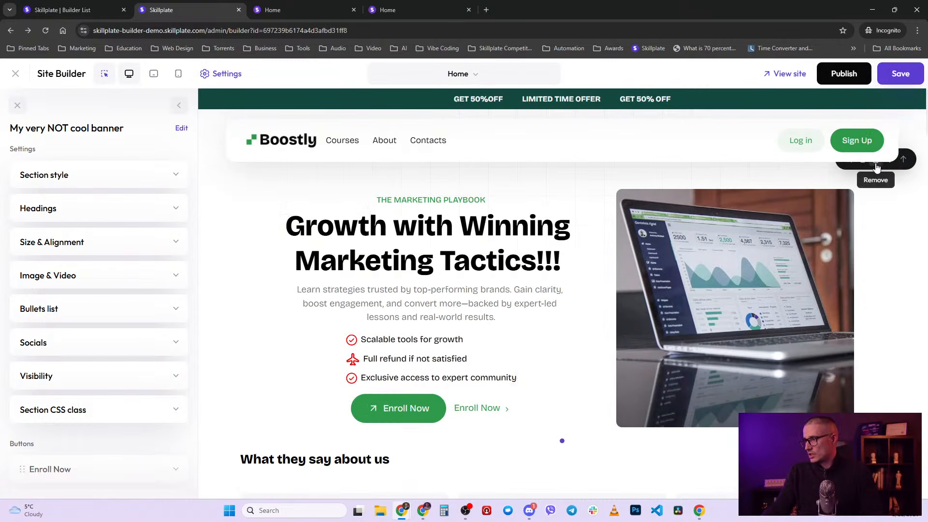
- Delete both customised 'Growth with Winning Marketing Tactics!!!' banner sections
left_click(876, 167)
left_click(556, 319)
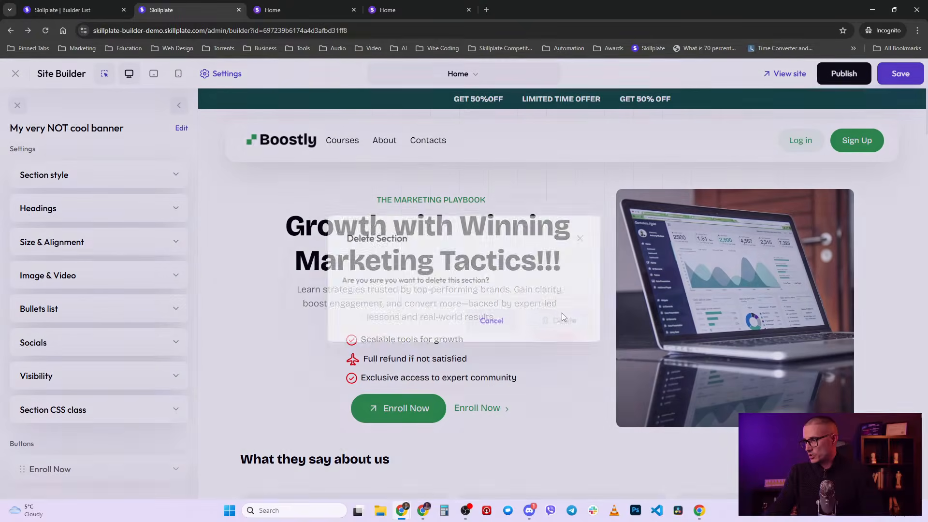
scroll(786, 278, "down", 8)
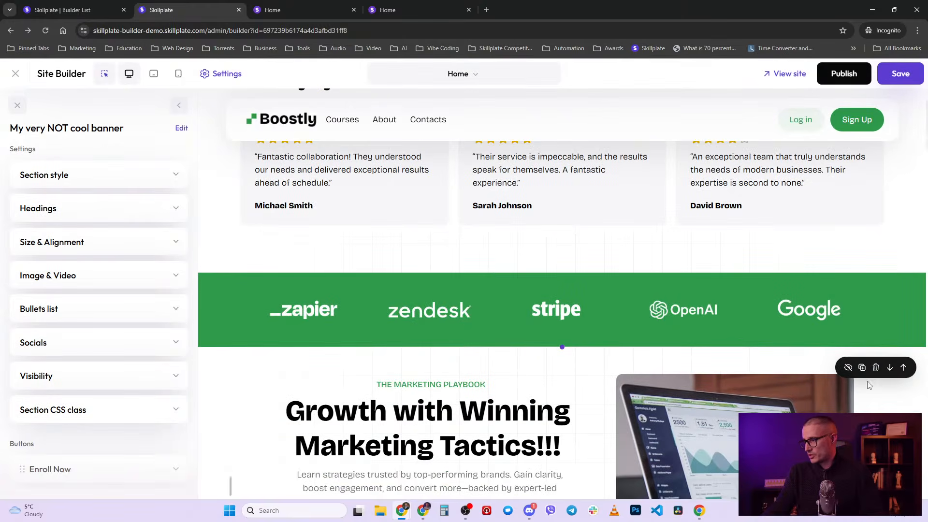
left_click(877, 368)
left_click(560, 320)
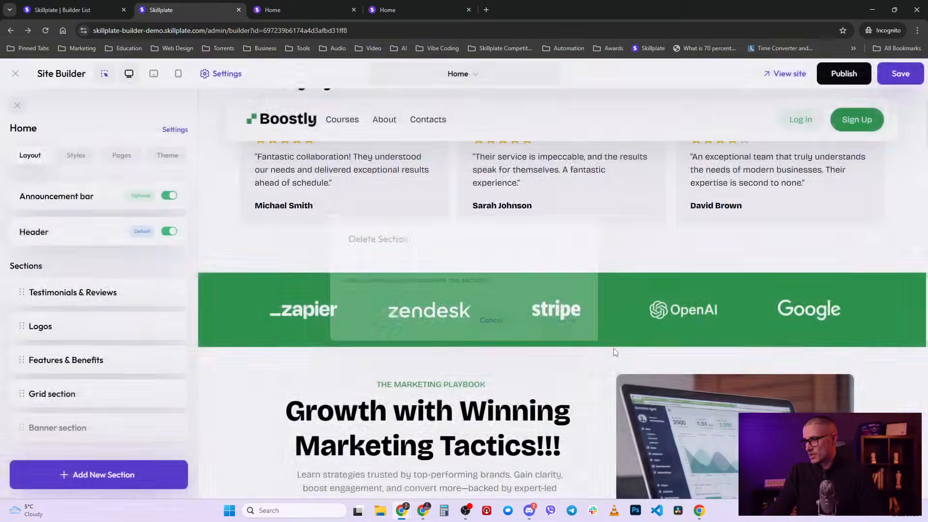
- Insert the theme's Growth with Winning Marketing Tactics banner at the top of the homepage
scroll(614, 352, "up", 3)
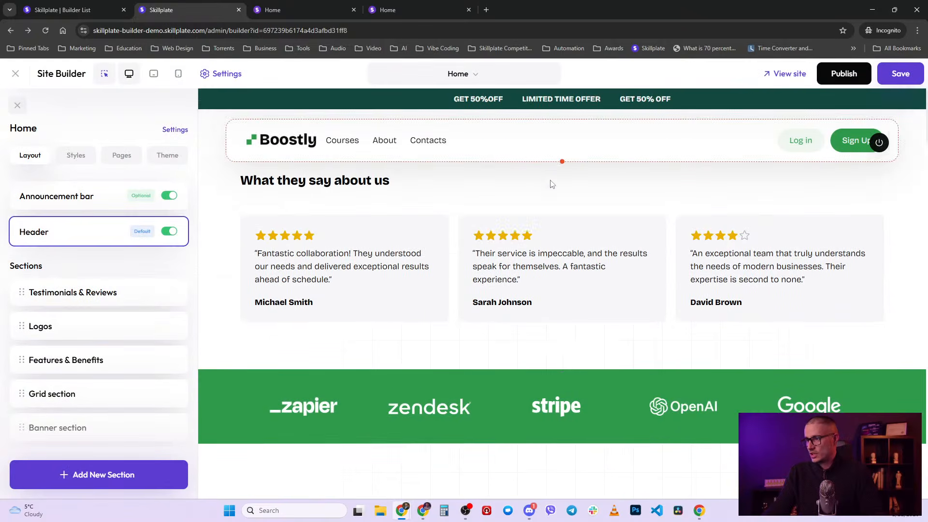
left_click(562, 161)
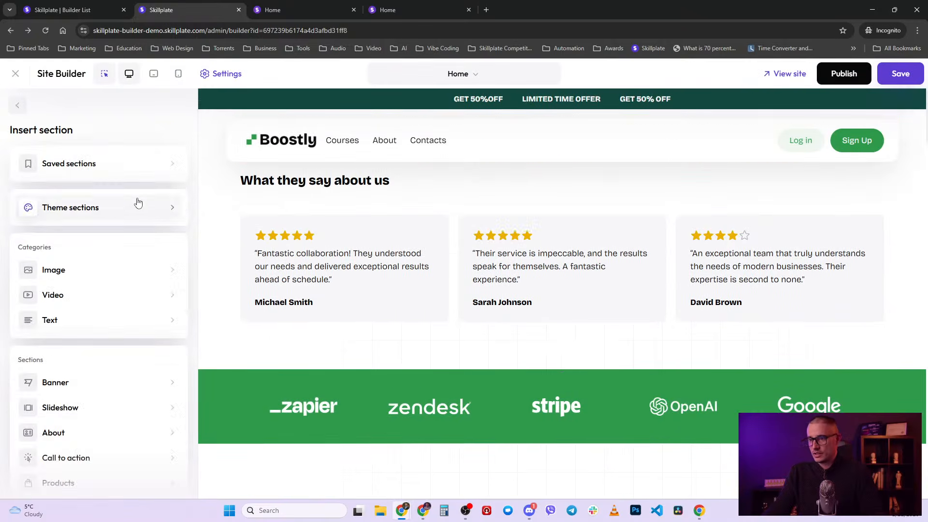
left_click(89, 207)
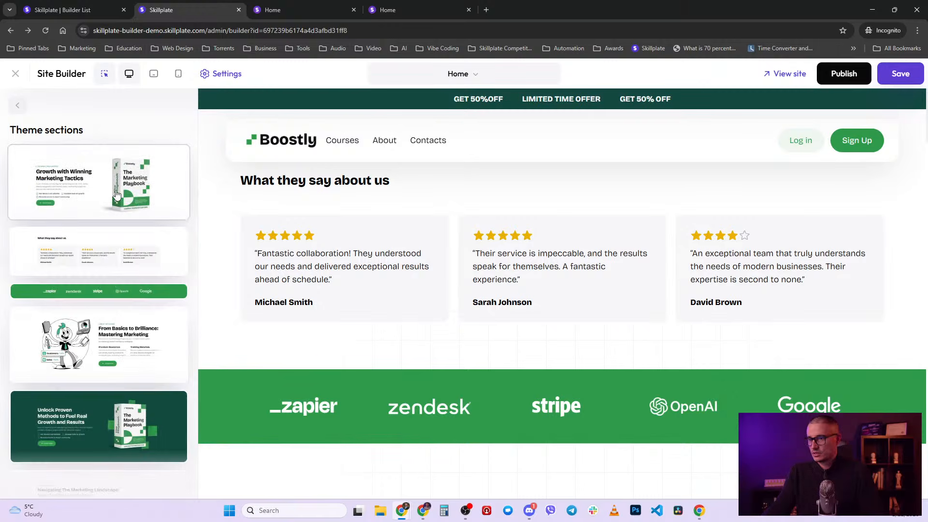
left_click(116, 193)
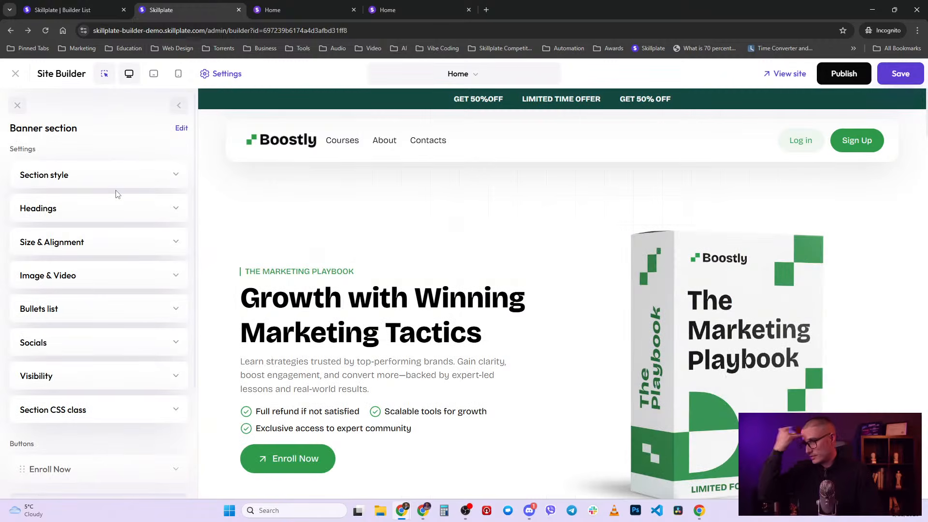
- Publish the site and return to the Home layout section list
left_click(847, 77)
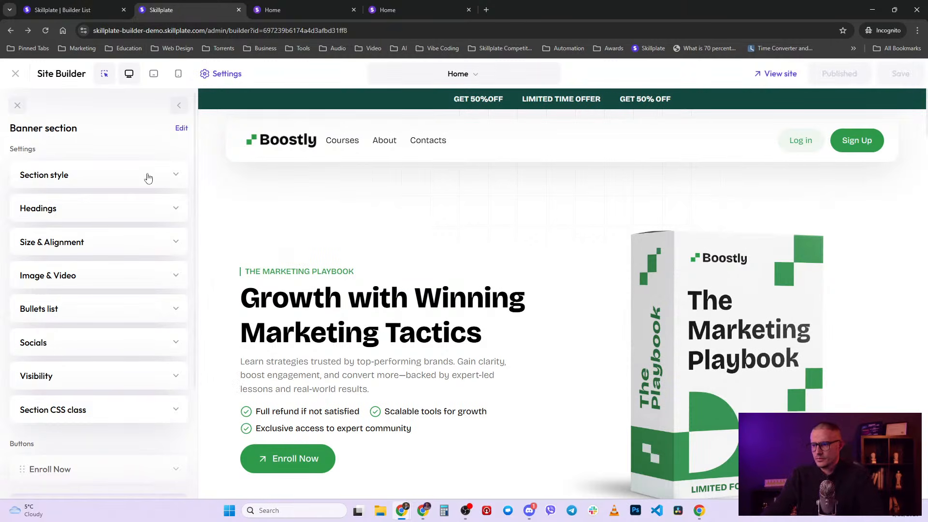
scroll(131, 295, "down", 3)
scroll(129, 295, "up", 3)
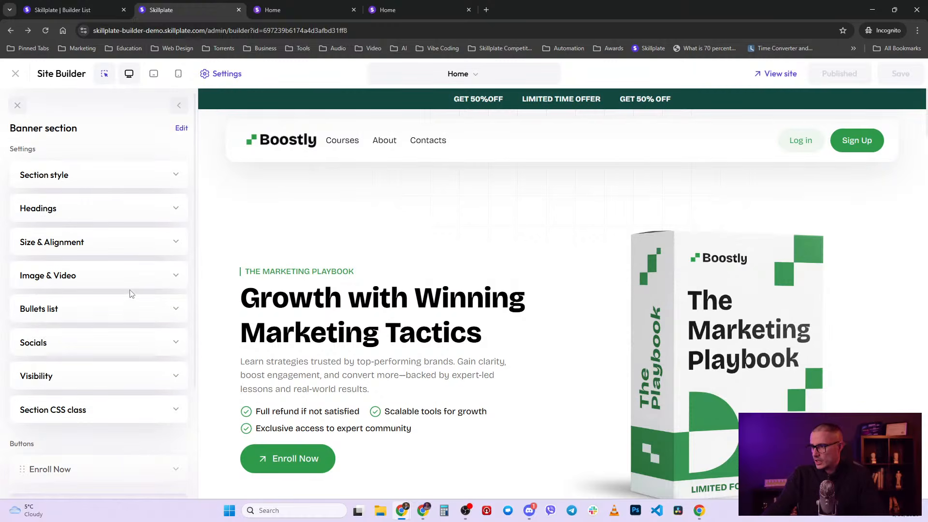
scroll(548, 343, "down", 4)
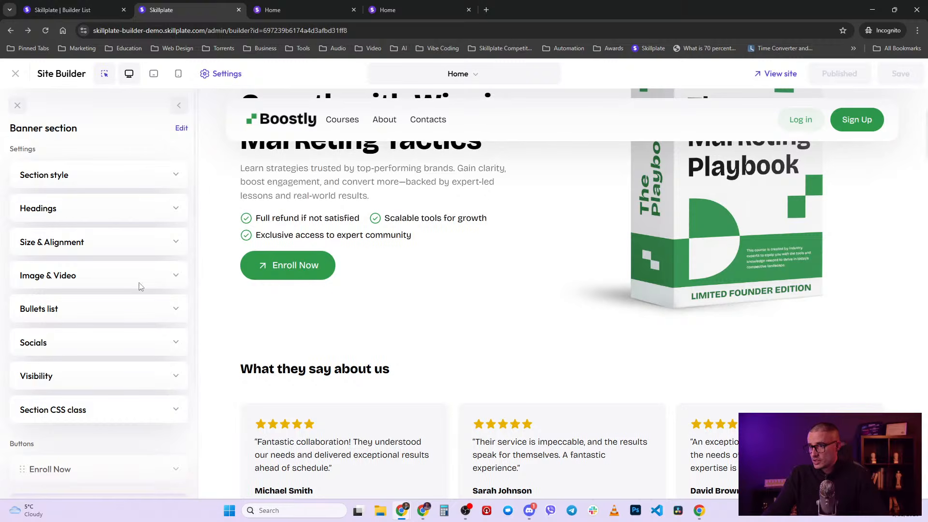
scroll(574, 261, "up", 4)
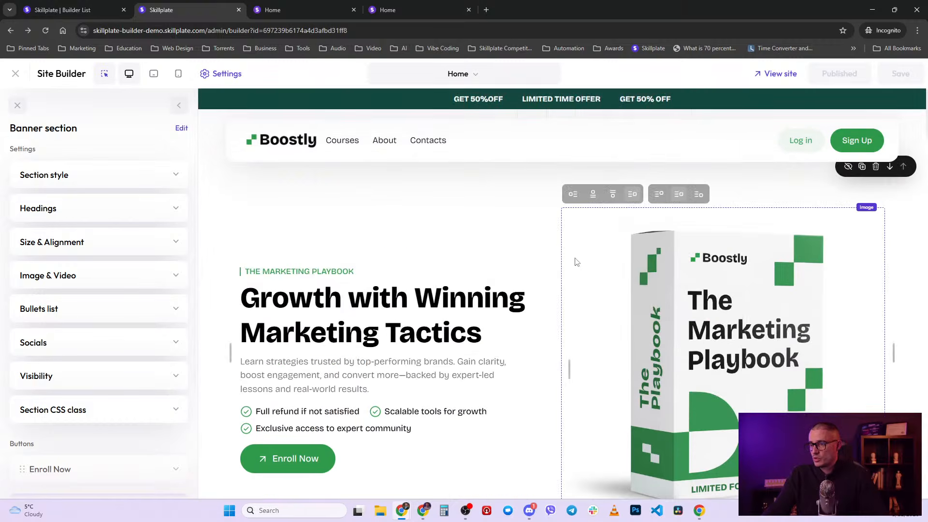
left_click(179, 106)
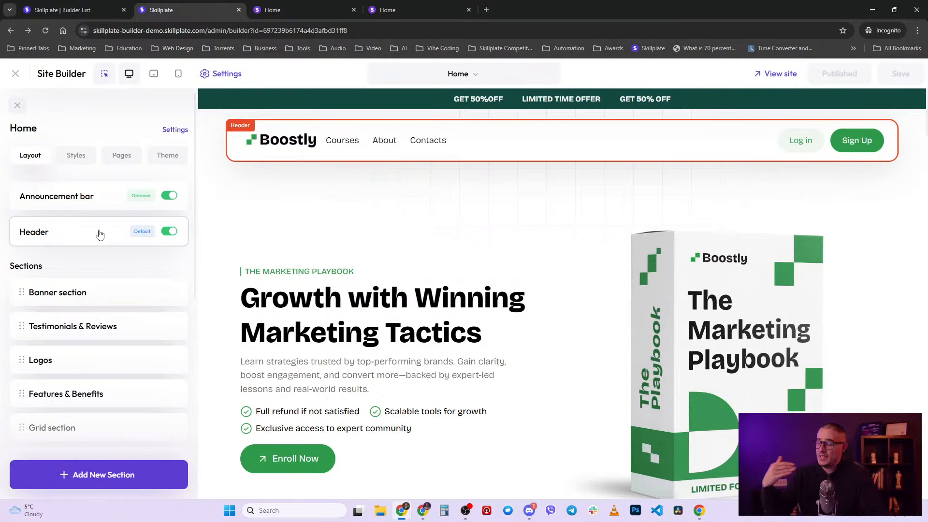
left_click(175, 234)
left_click(170, 197)
left_click(170, 196)
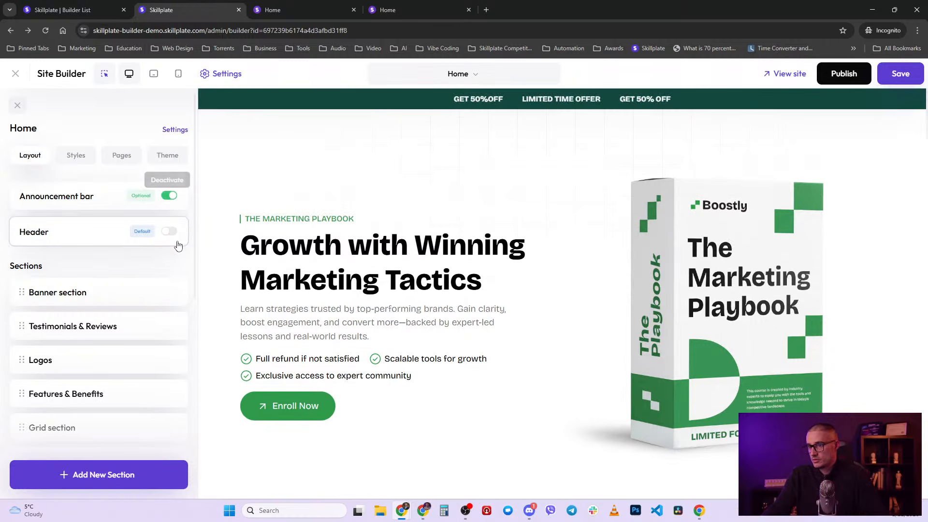
left_click(169, 232)
scroll(113, 298, "down", 5)
scroll(116, 298, "down", 3)
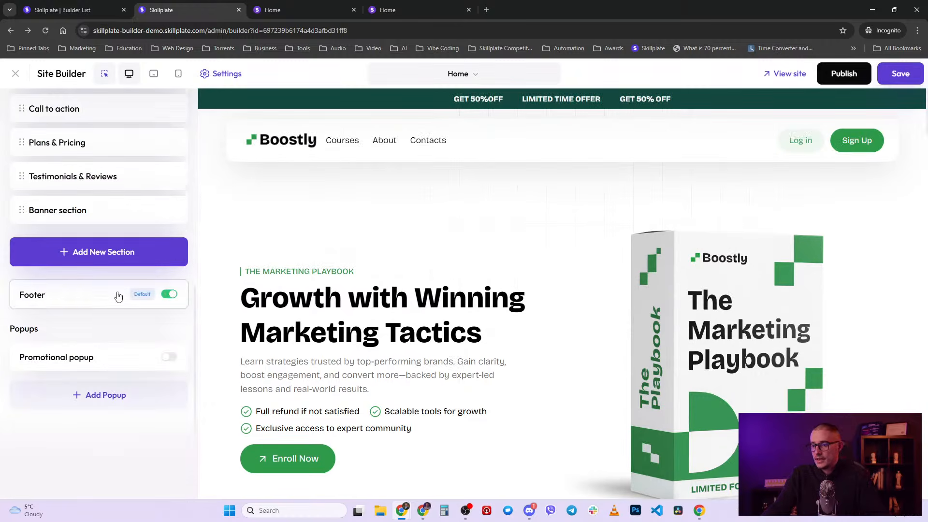
scroll(582, 389, "down", 7)
scroll(582, 392, "down", 20)
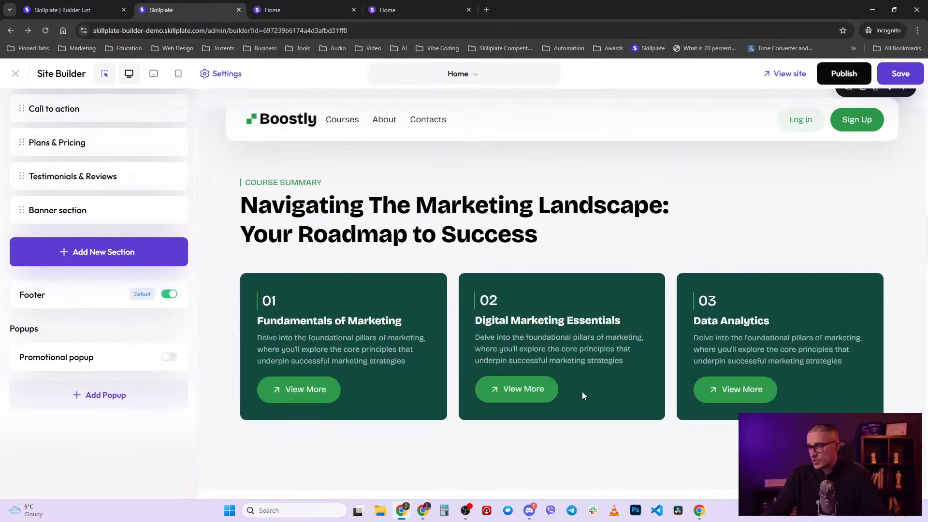
scroll(570, 446, "down", 10)
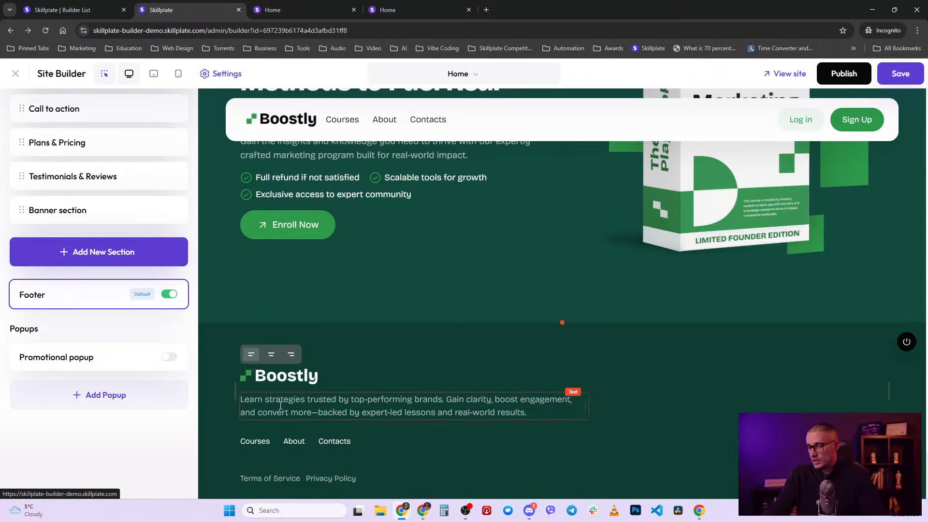
left_click(169, 295)
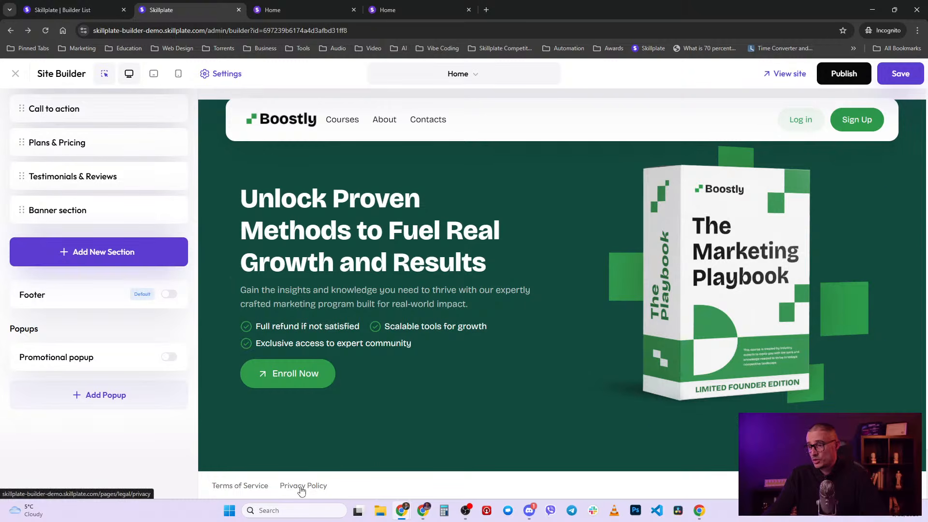
left_click(169, 296)
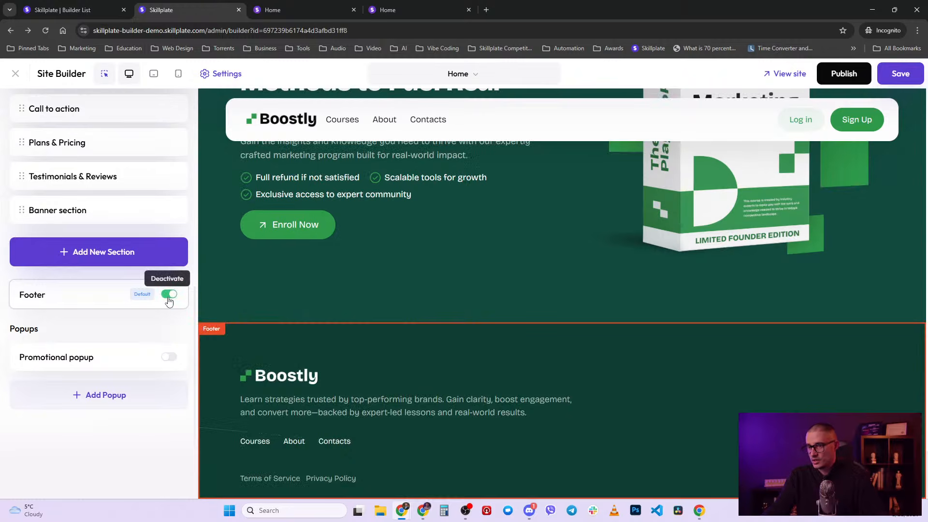
scroll(163, 326, "up", 10)
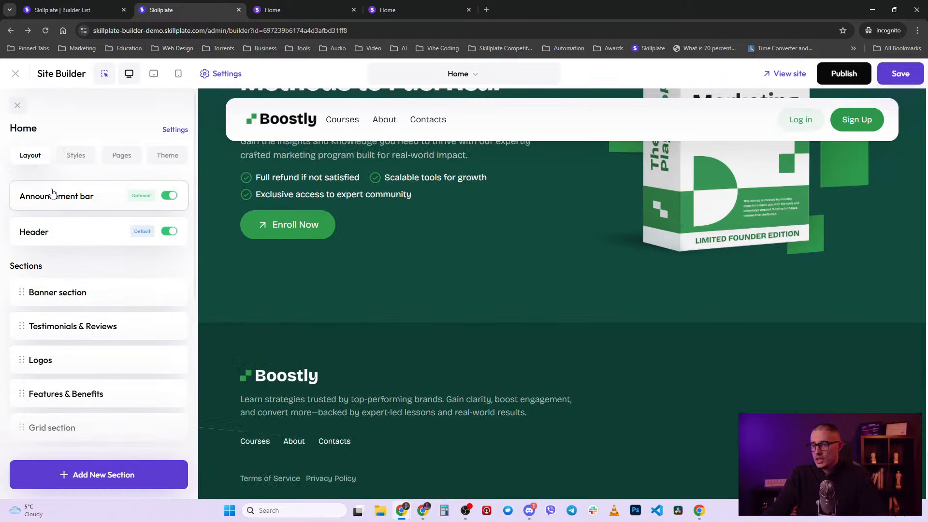
- Open the announcement bar's style options, try the Slider layout, then revert to Simple
left_click(57, 199)
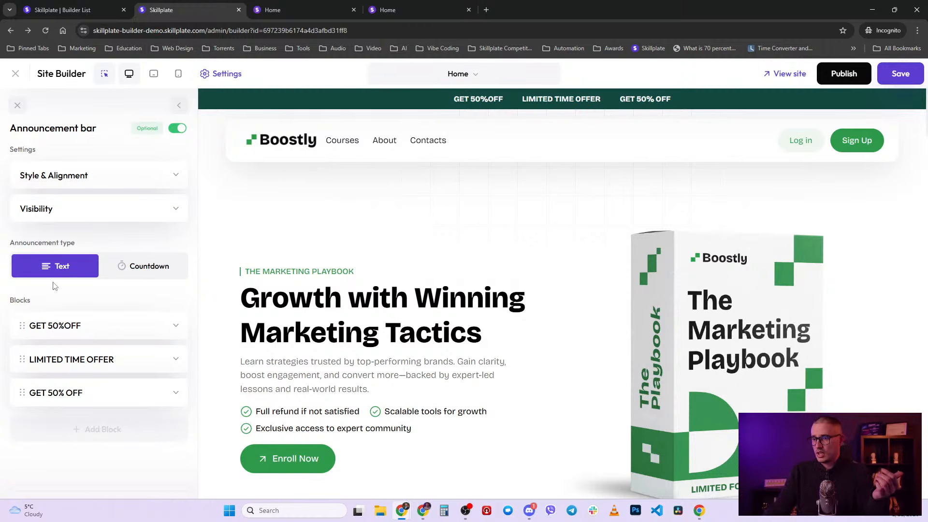
left_click(132, 185)
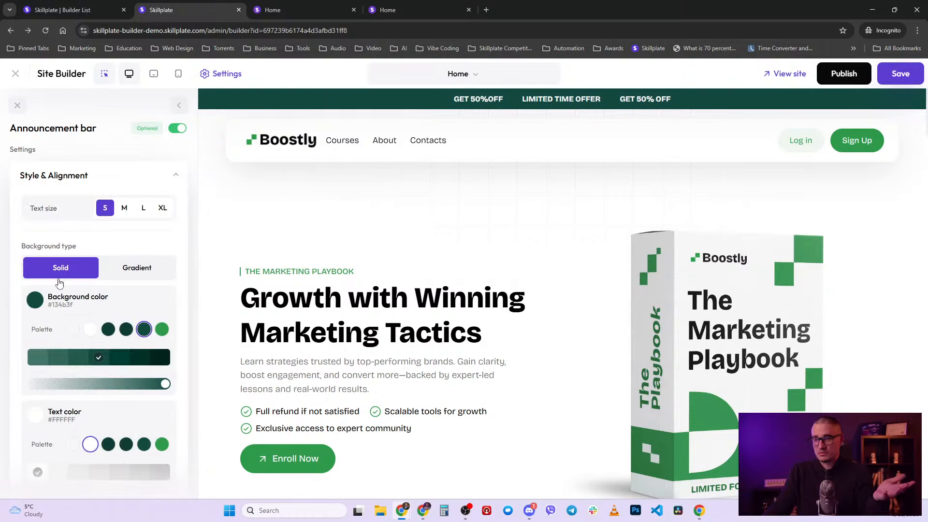
scroll(64, 305, "down", 4)
scroll(65, 303, "down", 4)
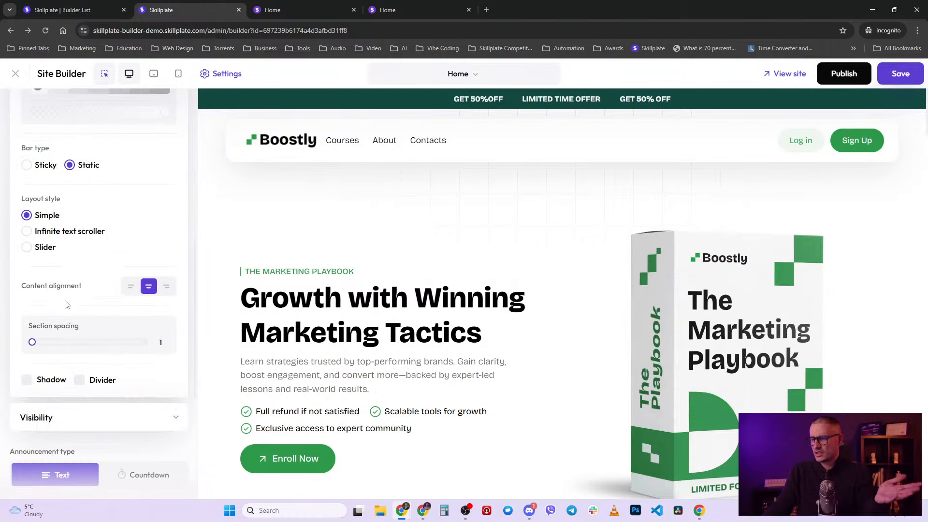
scroll(66, 305, "up", 2)
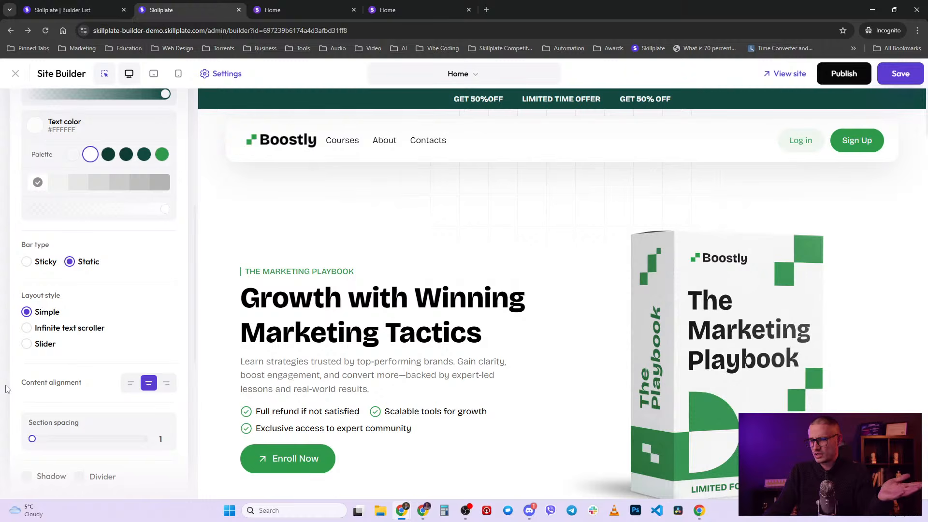
left_click(27, 344)
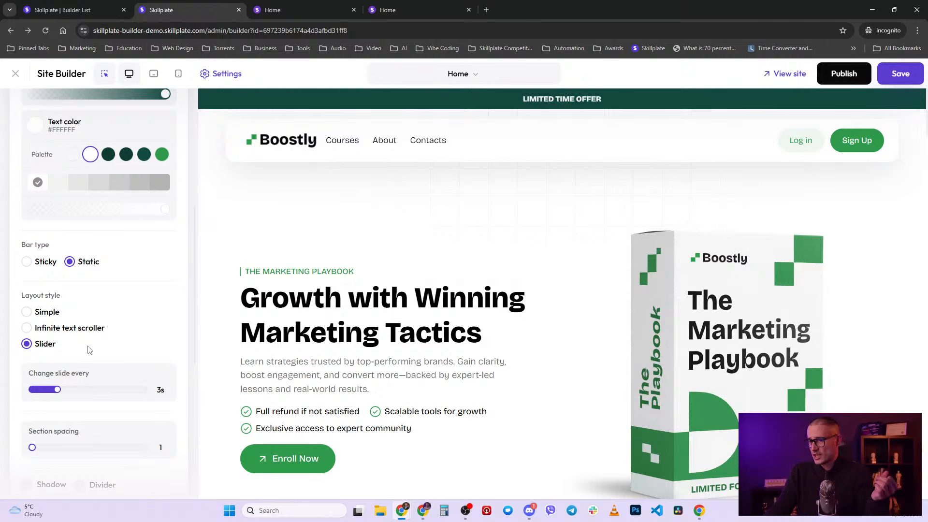
left_click(27, 313)
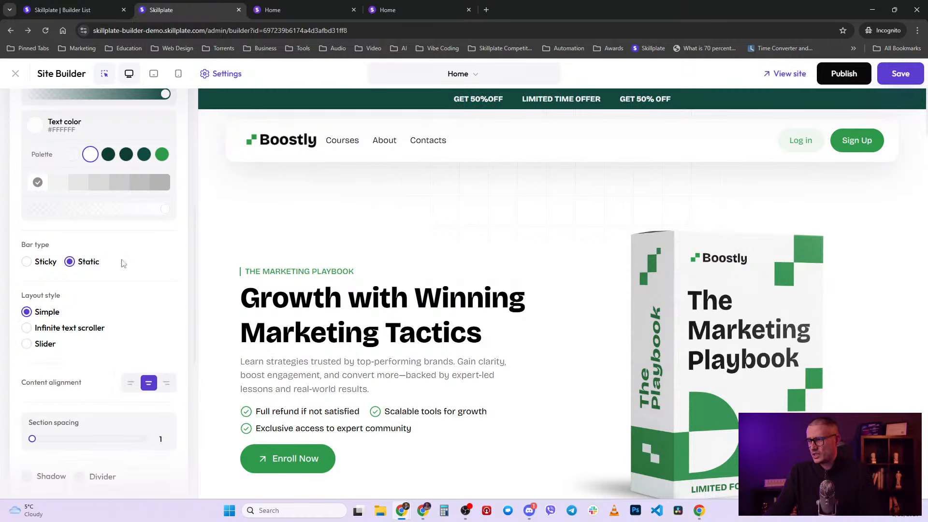
scroll(532, 272, "down", 3)
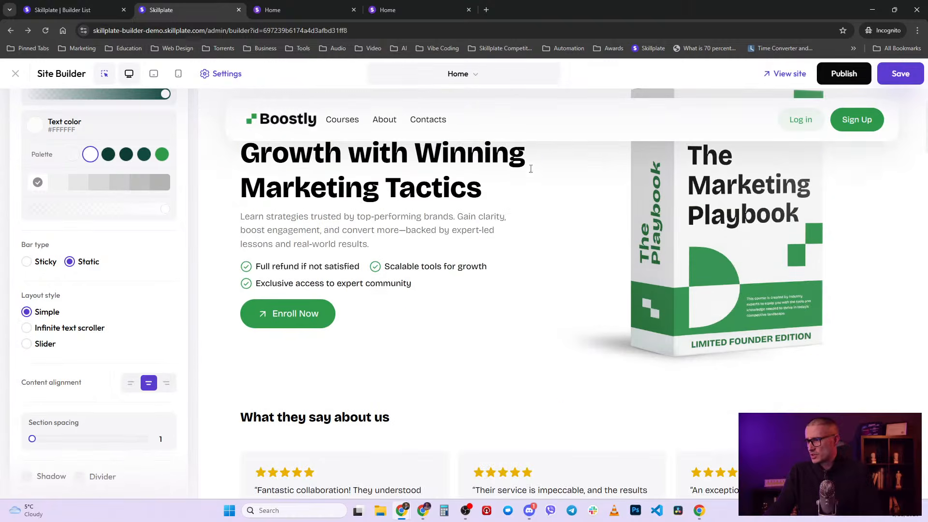
scroll(483, 165, "up", 3)
- Set the announcement bar's position to Bottom and bar type to Static, then collapse Style & Alignment
left_click(27, 261)
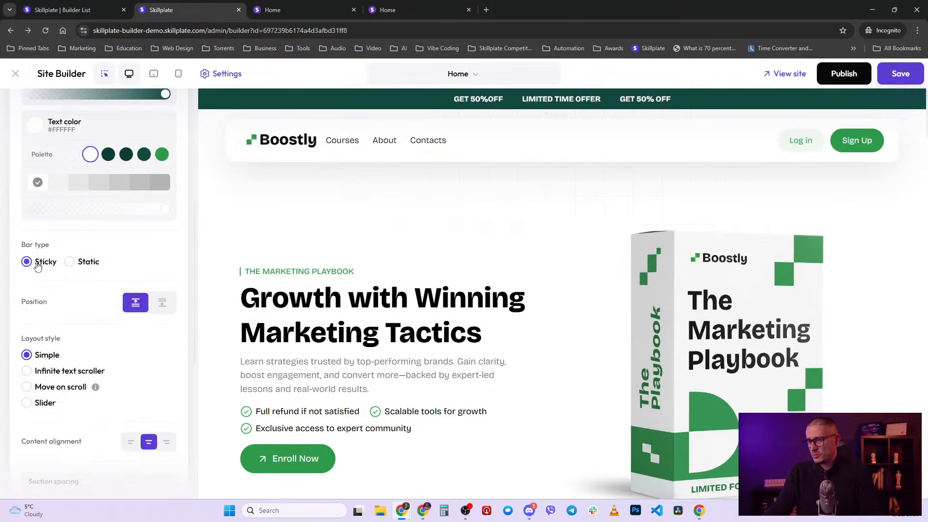
scroll(534, 285, "down", 8)
scroll(535, 290, "up", 7)
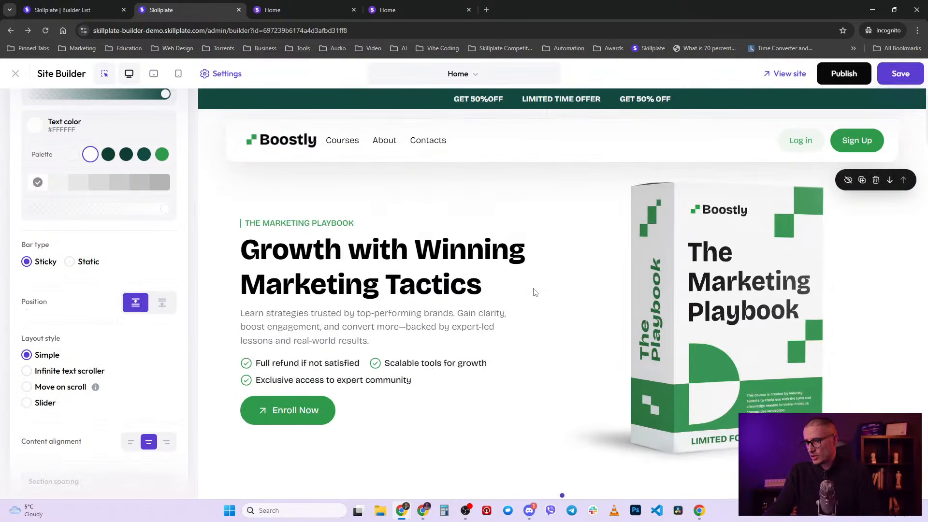
scroll(535, 292, "up", 1)
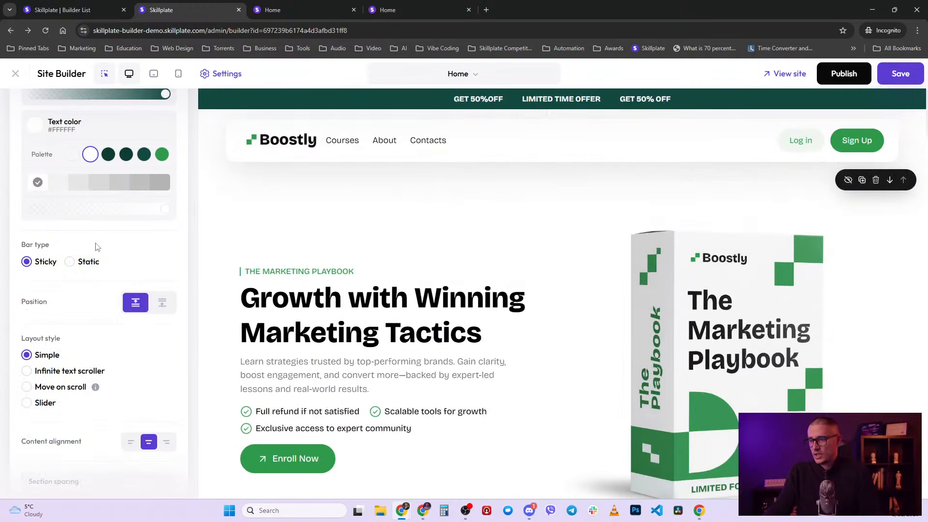
left_click(162, 304)
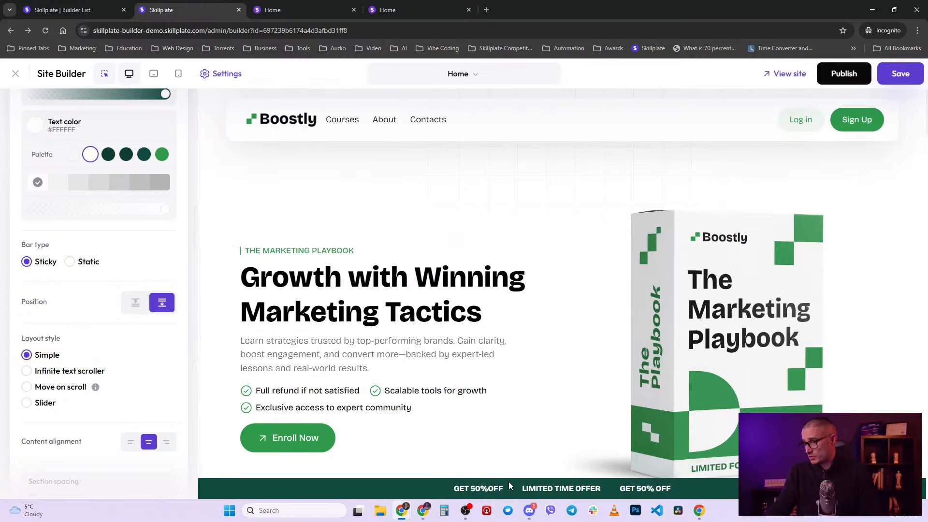
scroll(508, 479, "down", 5)
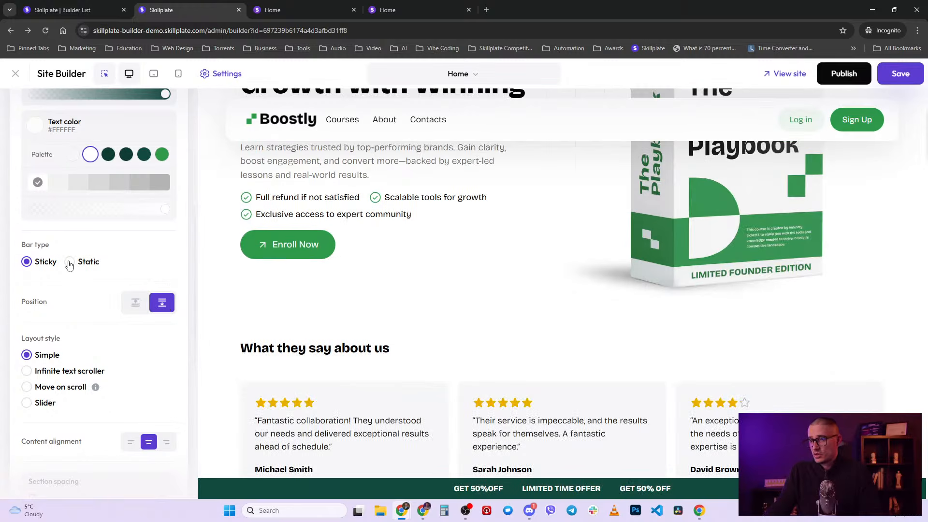
left_click(70, 263)
scroll(114, 323, "up", 6)
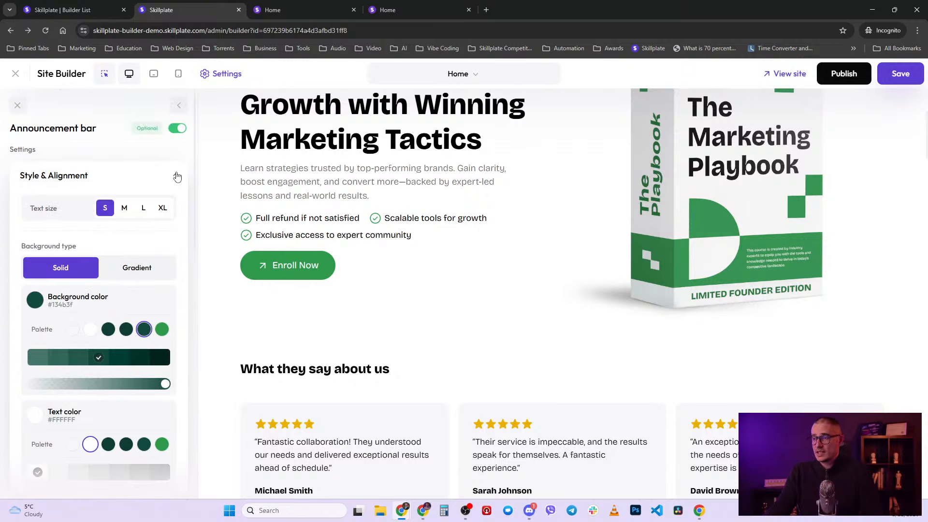
left_click(177, 177)
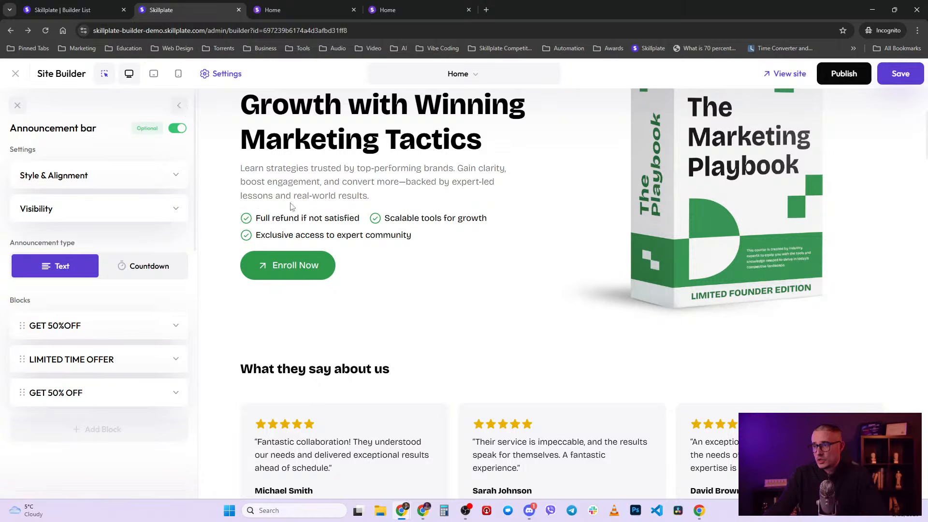
scroll(292, 206, "up", 4)
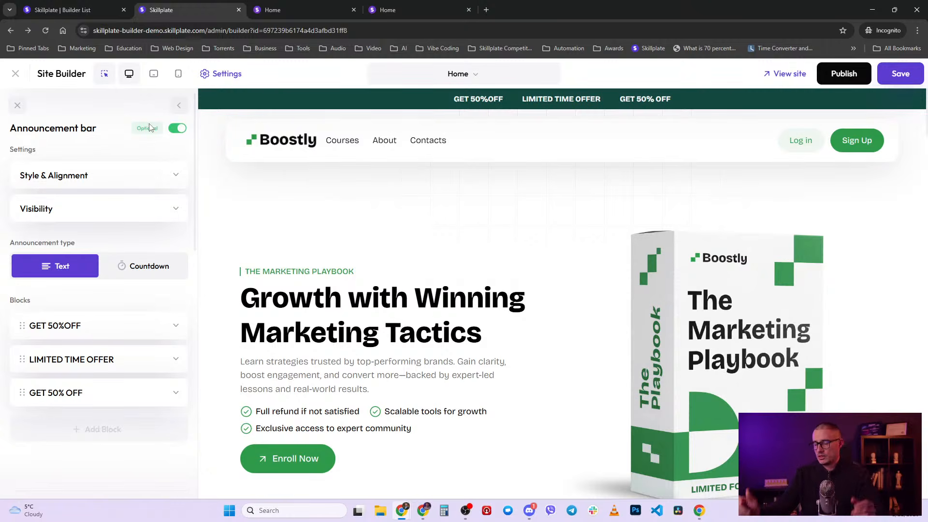
- Return to the Layout list and open Testimonials & Reviews, showing Testimonial 1 and 2
left_click(178, 106)
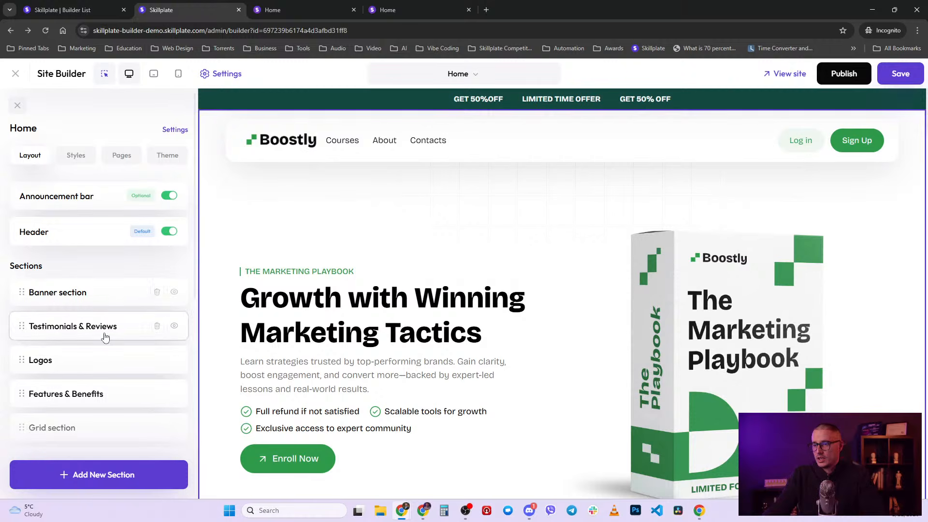
scroll(67, 328, "down", 1)
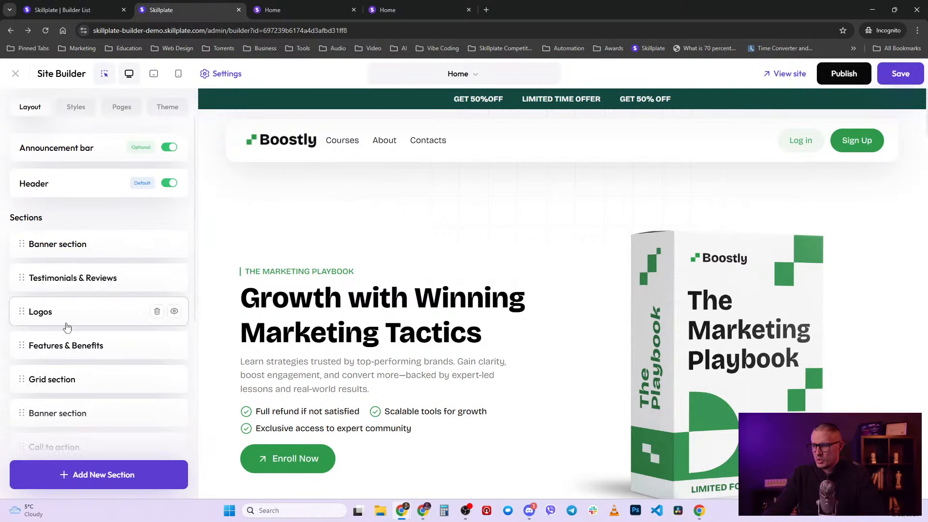
scroll(549, 395, "down", 15)
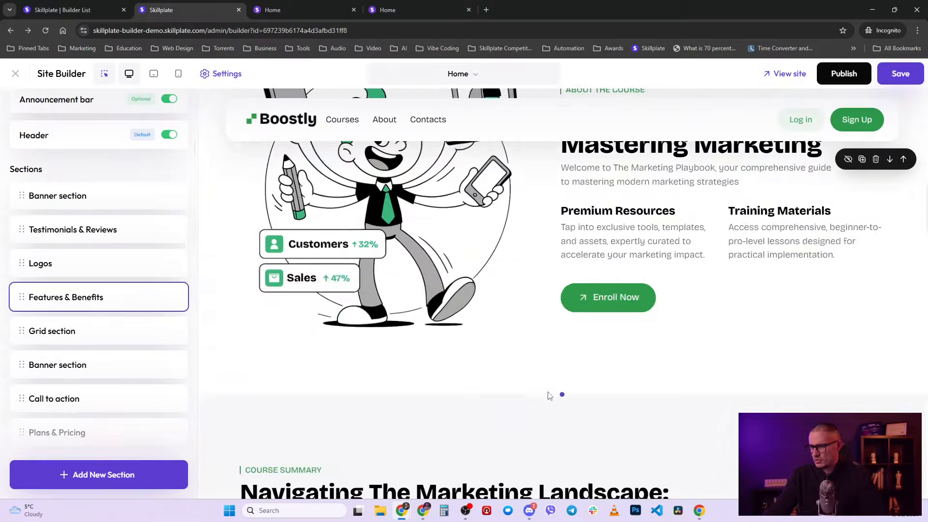
scroll(549, 394, "down", 7)
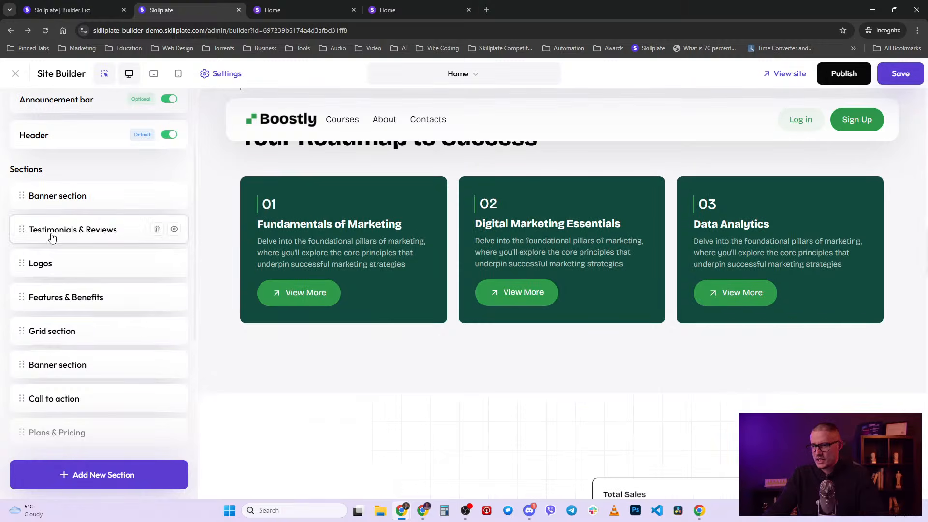
left_click(52, 237)
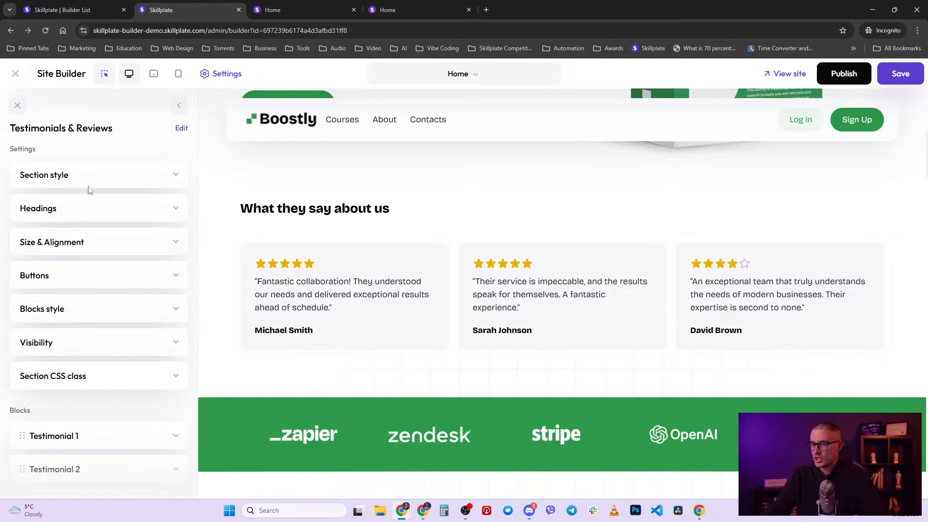
- Try the Dark and Colored styles, with Dark and Vivid themes, on the testimonials section
left_click(135, 183)
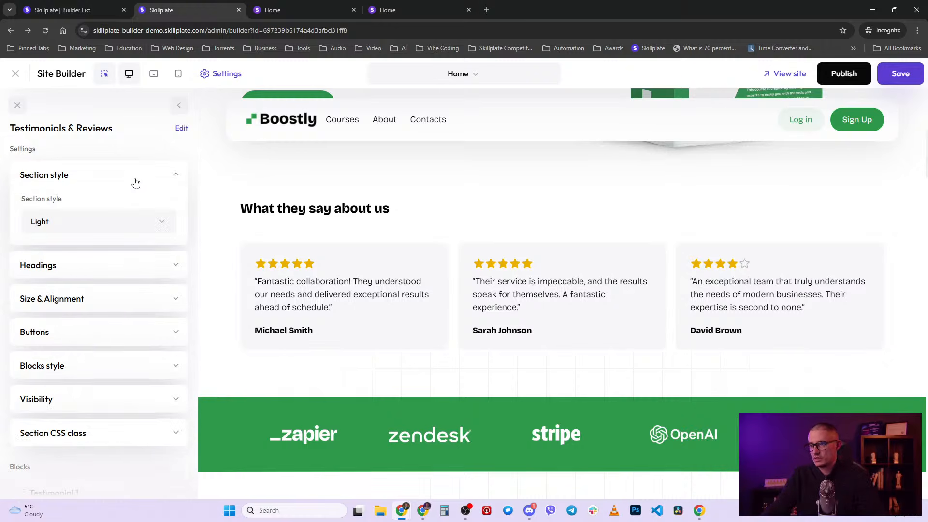
left_click(114, 223)
left_click(97, 275)
left_click(109, 222)
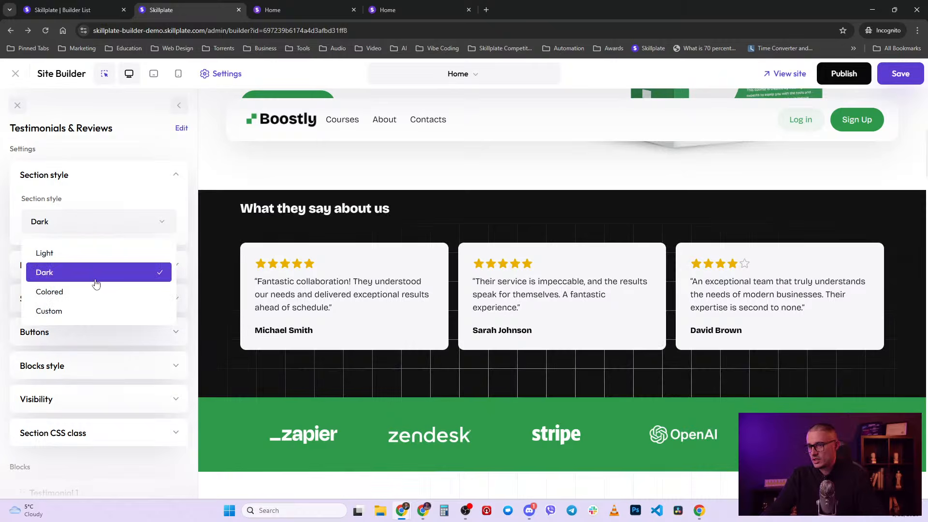
left_click(49, 291)
left_click(99, 271)
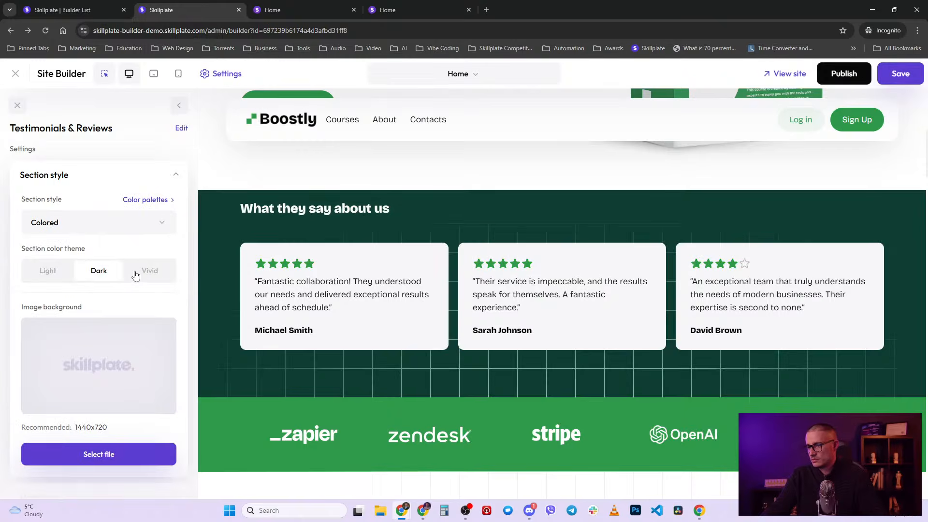
left_click(149, 270)
- Try the Custom style, then return the testimonials section to Light and expand Headings
left_click(111, 222)
left_click(101, 322)
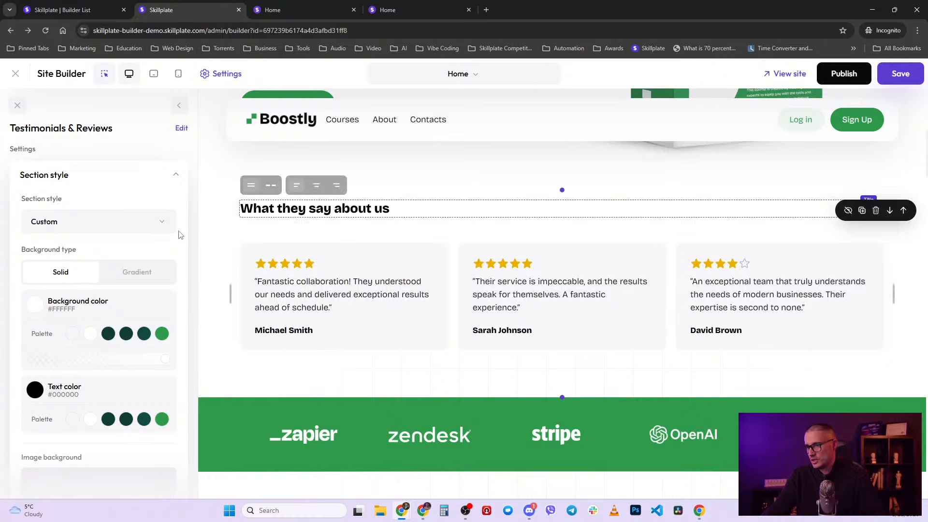
left_click(102, 222)
left_click(89, 253)
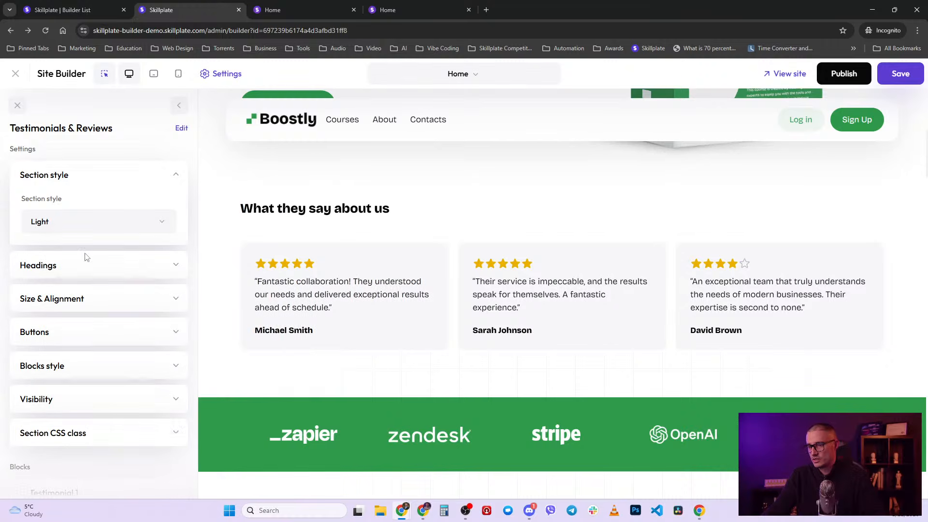
left_click(155, 265)
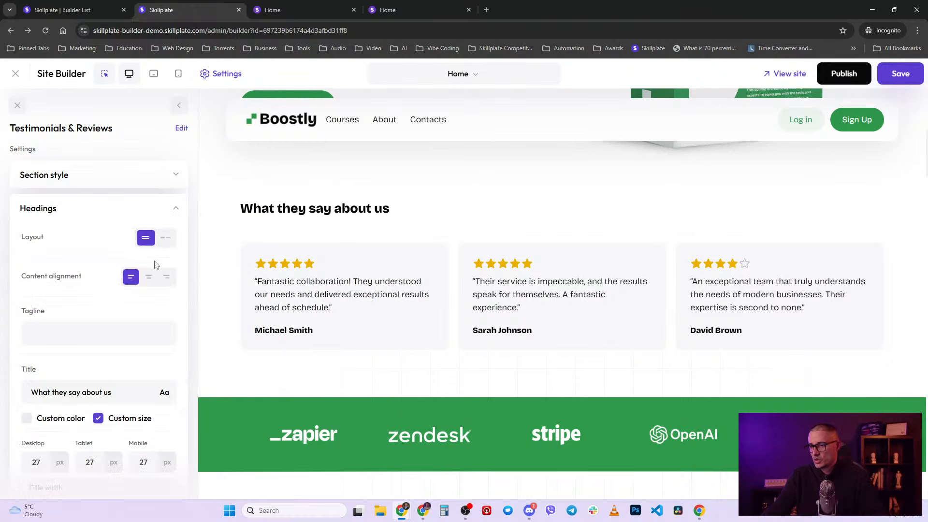
- Add a test tagline 'This shows above' to the testimonials section, then erase it
left_click(282, 209)
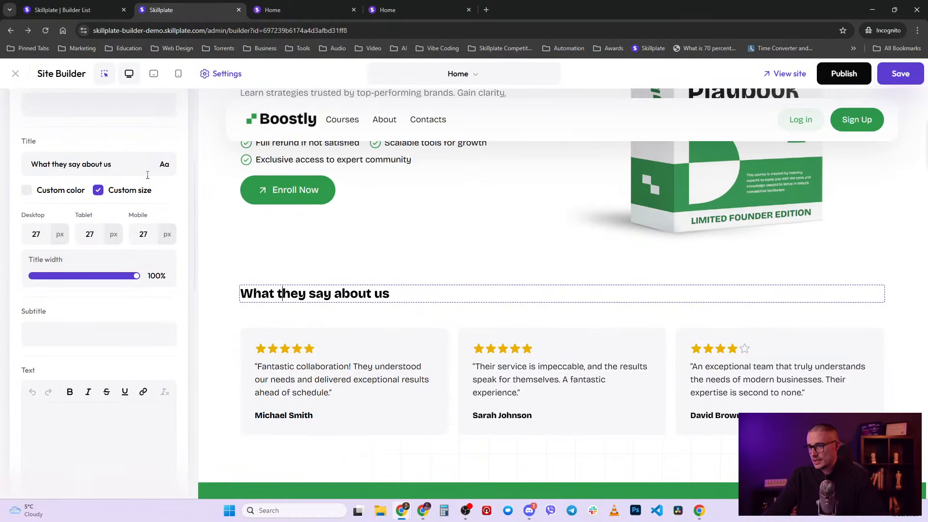
scroll(285, 310, "up", 2)
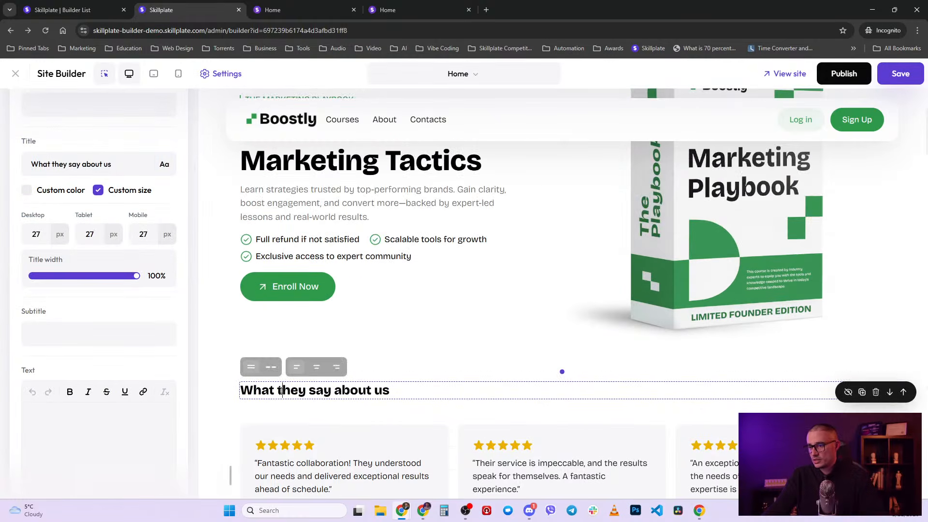
scroll(64, 219, "up", 2)
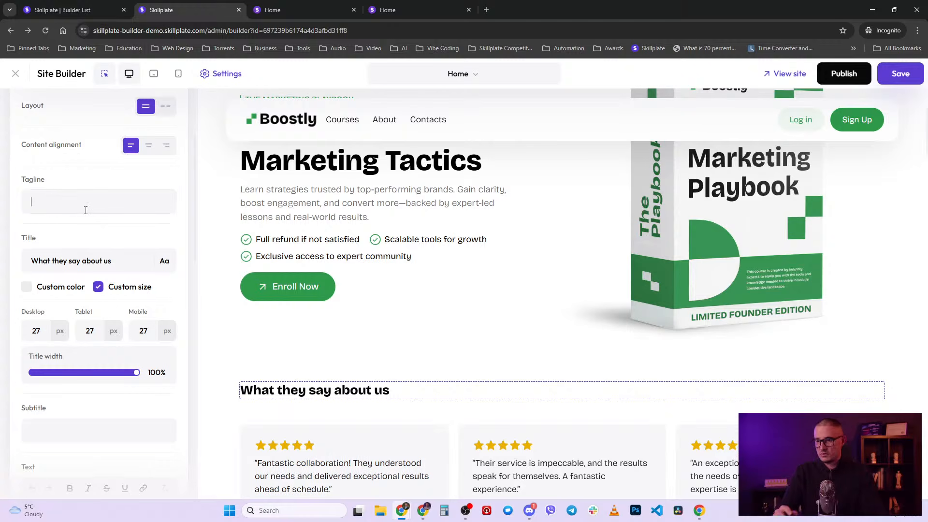
left_click(85, 210)
type("This s")
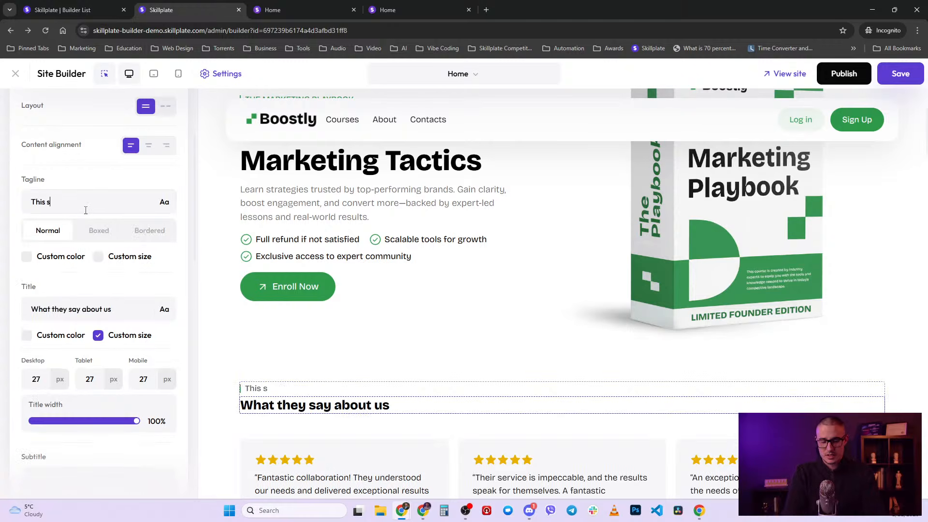
type("hows above")
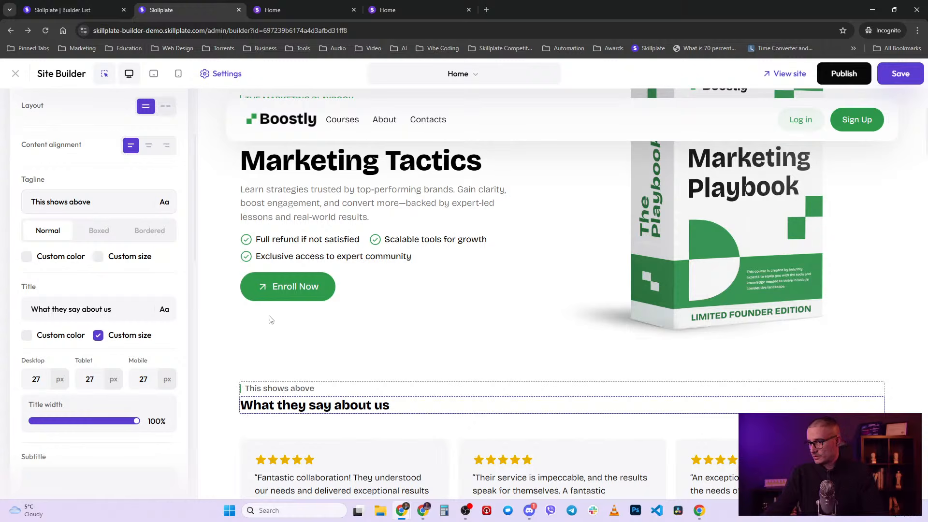
key("ctrl+a")
key("BackSpace")
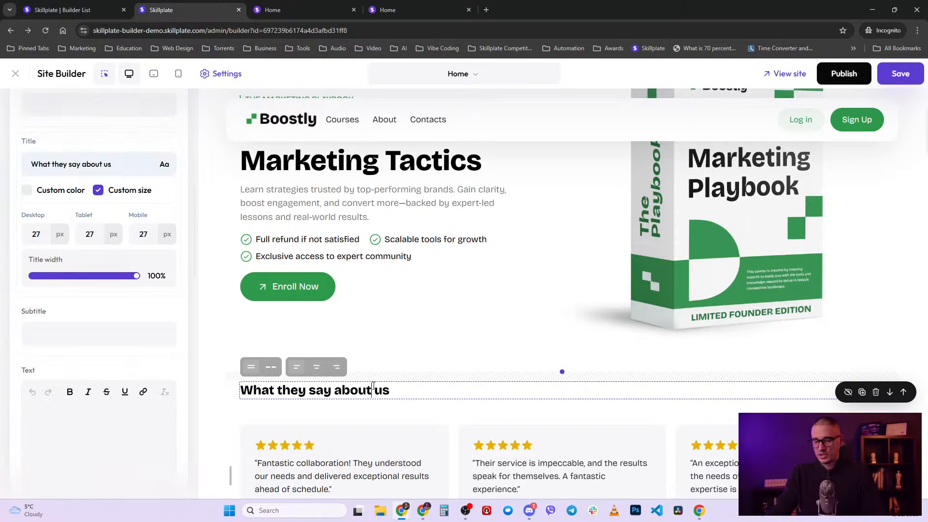
- Delete the entire 'What they say about us' testimonials title text
scroll(373, 386, "down", 2)
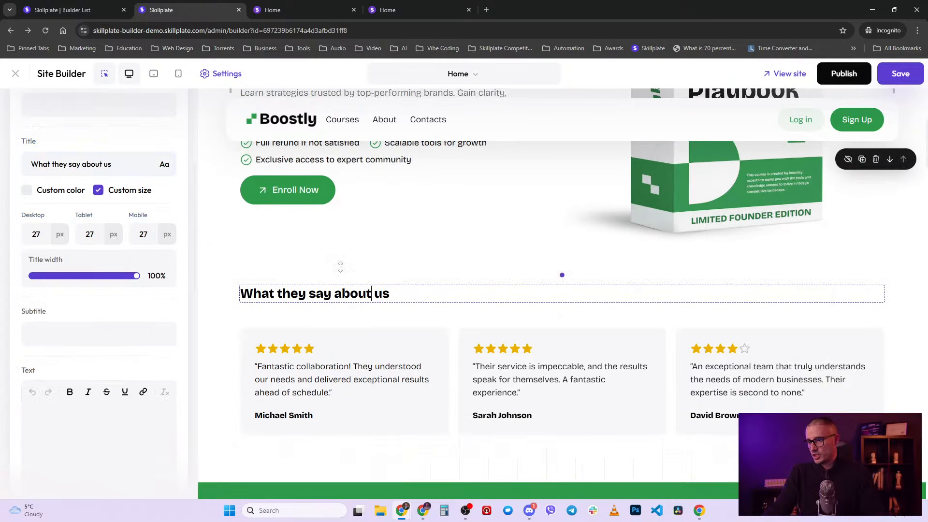
left_click(396, 294)
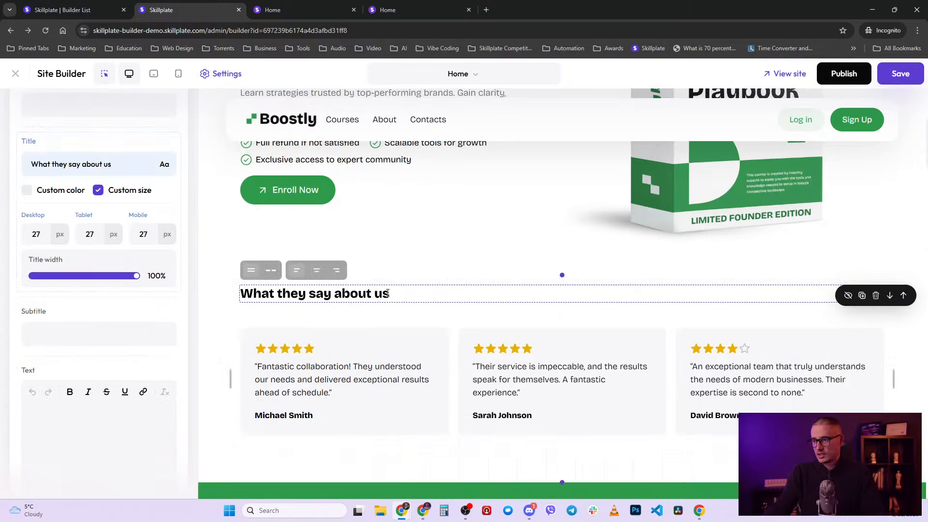
key("ctrl+a")
key("BackSpace")
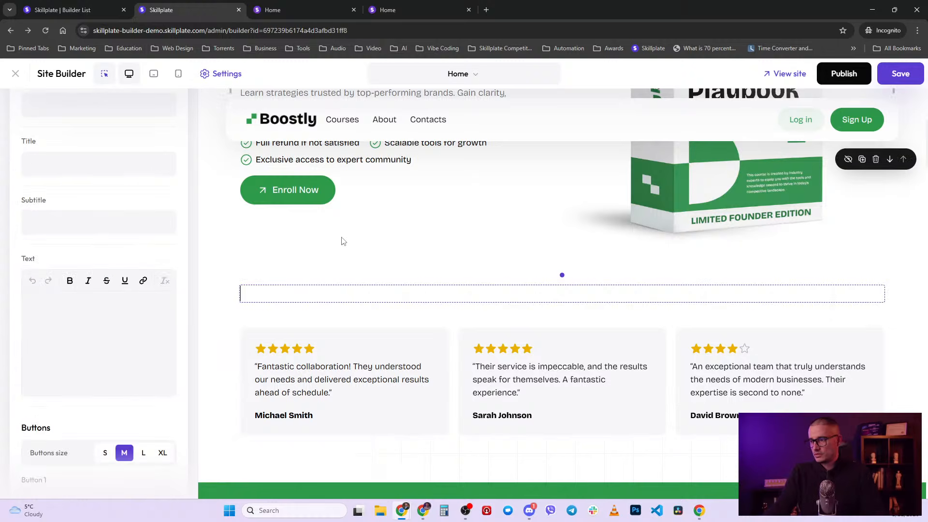
left_click(345, 245)
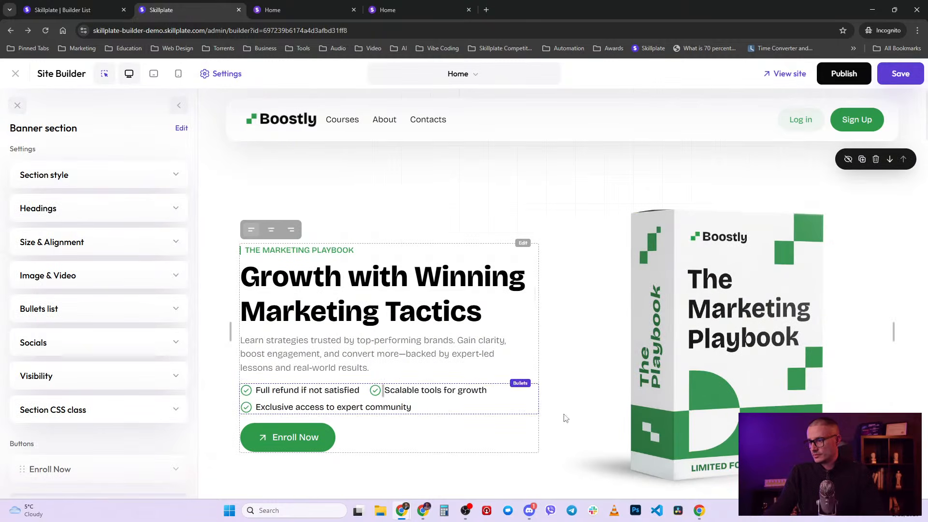
- Reselect the testimonials section, collapse Size & Alignment, and expand its Buttons settings
scroll(393, 434, "down", 5)
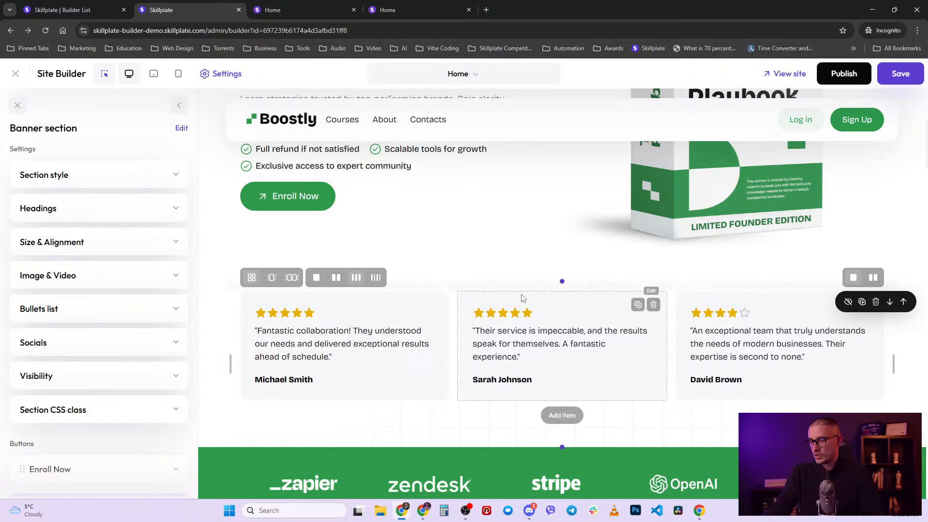
left_click(428, 355)
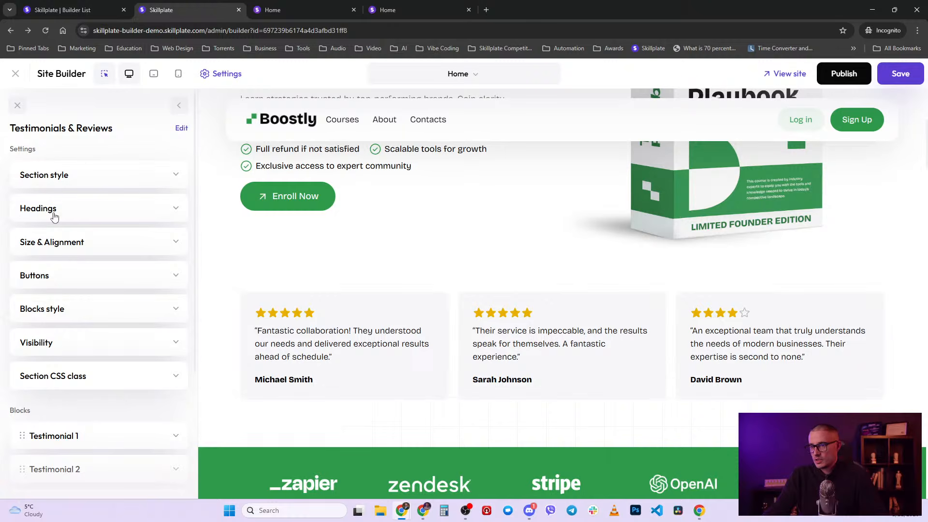
left_click(55, 241)
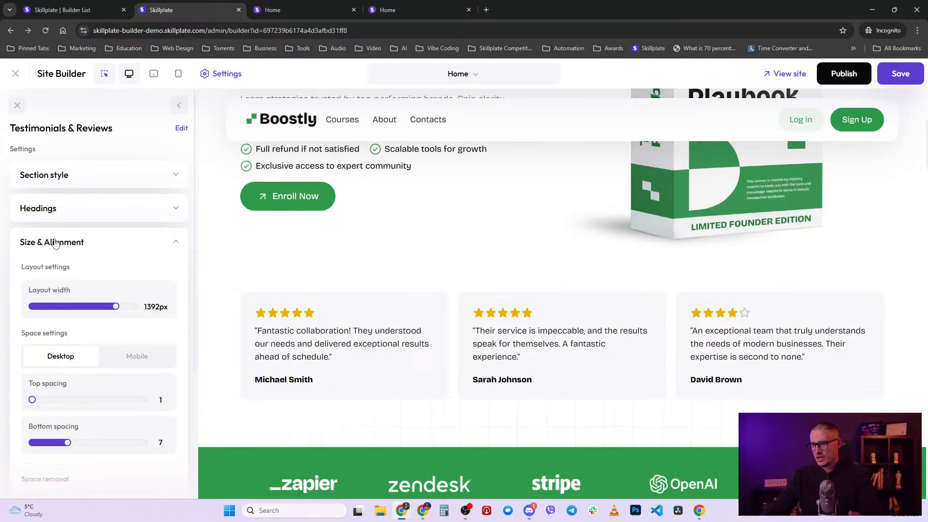
left_click(56, 243)
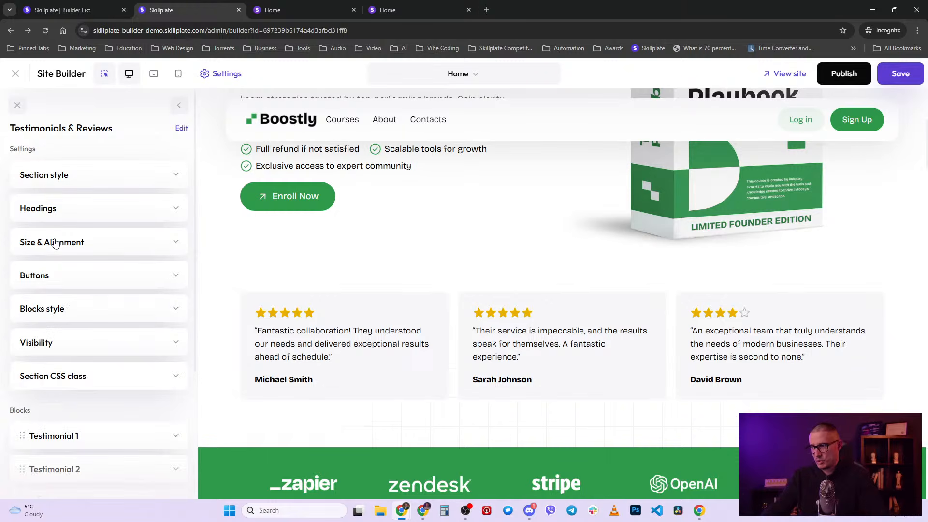
left_click(138, 279)
- Label Button 1 'View all' and explore its Link to options, including a page link
scroll(186, 413, "down", 3)
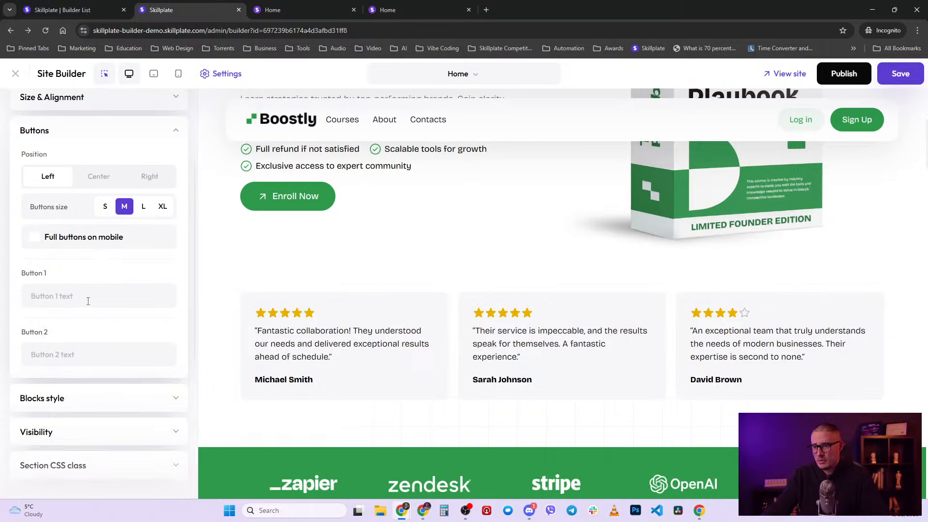
type("View")
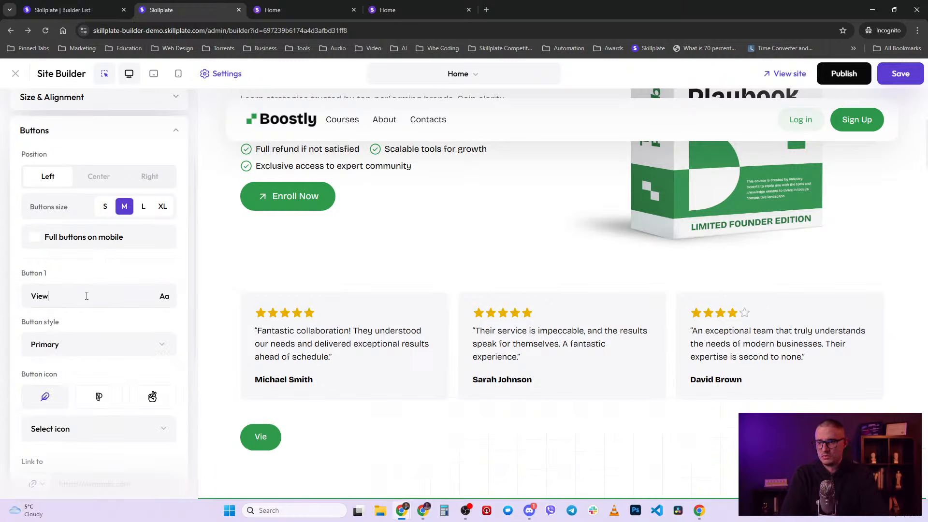
type(" all")
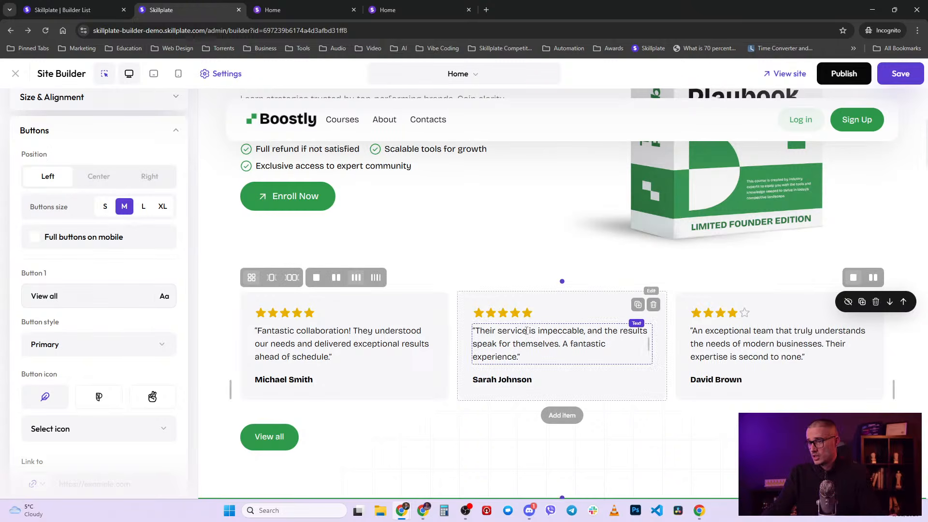
left_click(79, 289)
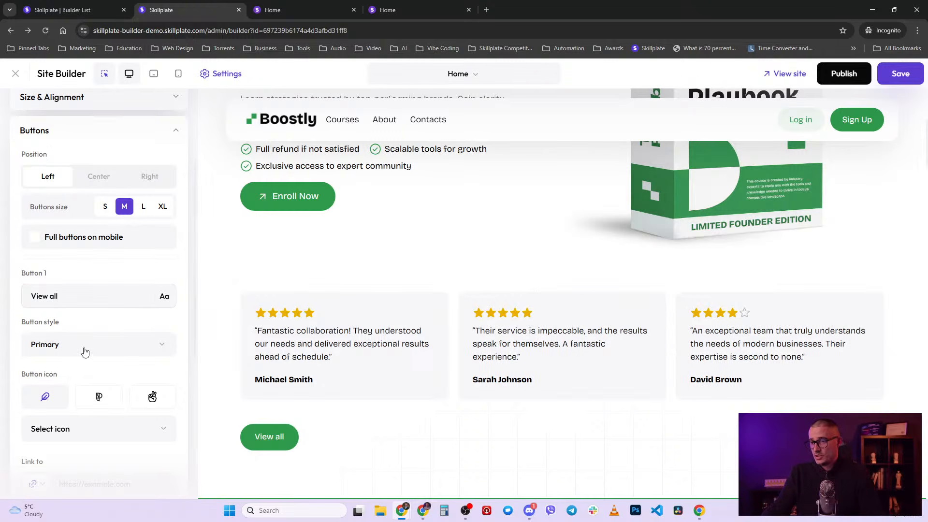
scroll(111, 428, "down", 1)
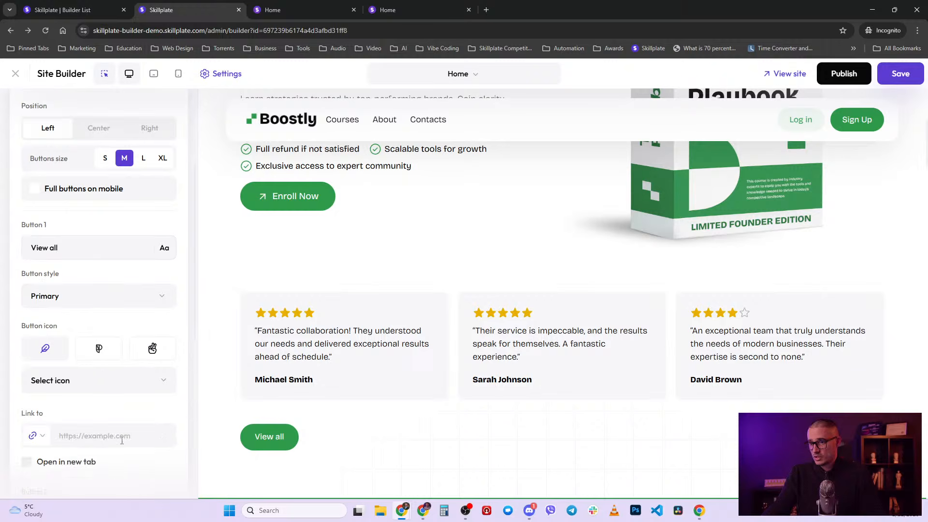
scroll(111, 430, "down", 2)
left_click(37, 341)
left_click(68, 409)
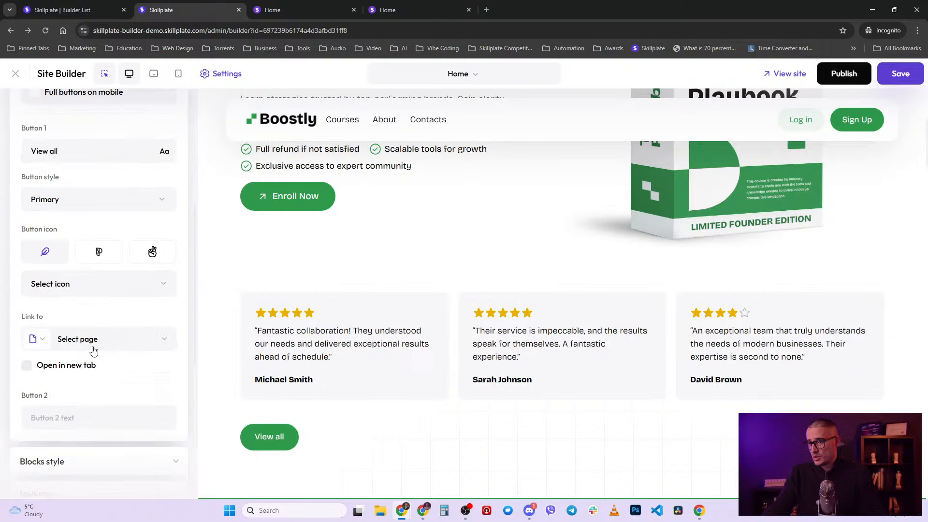
left_click(97, 346)
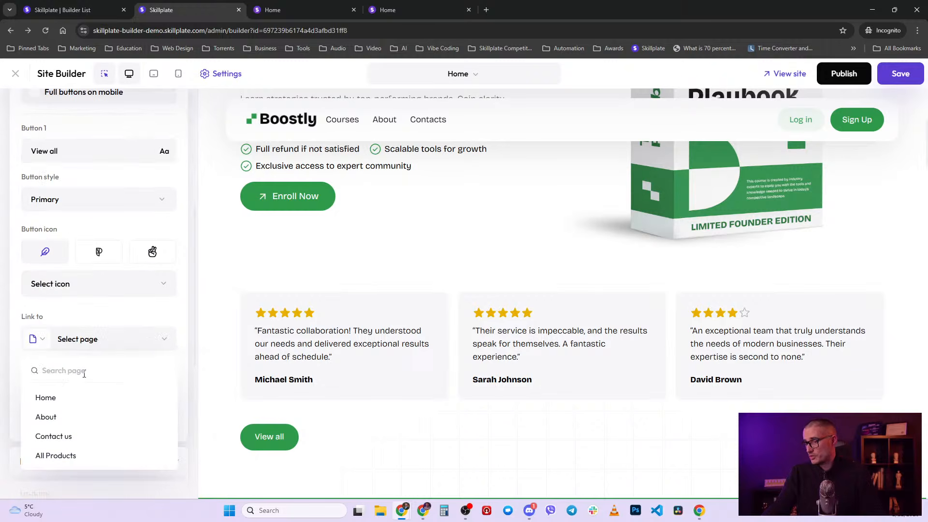
left_click(34, 340)
left_click(144, 323)
- Clear the 'View all' label to remove the button, then reload the builder discarding changes
scroll(182, 353, "up", 4)
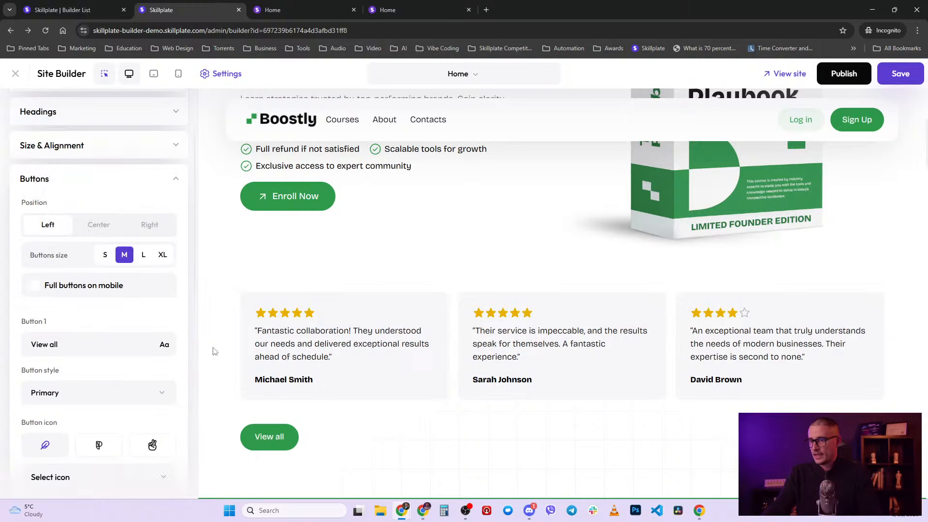
left_click(283, 443)
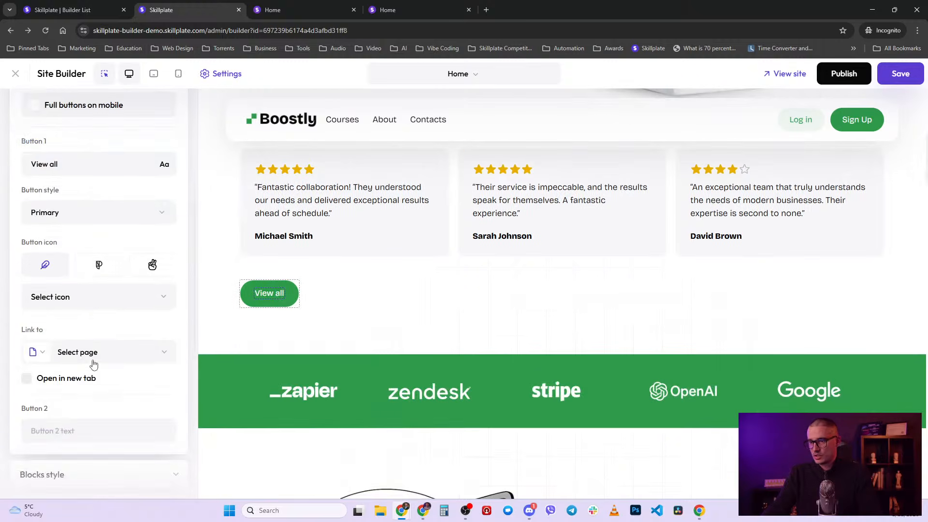
scroll(93, 362, "up", 2)
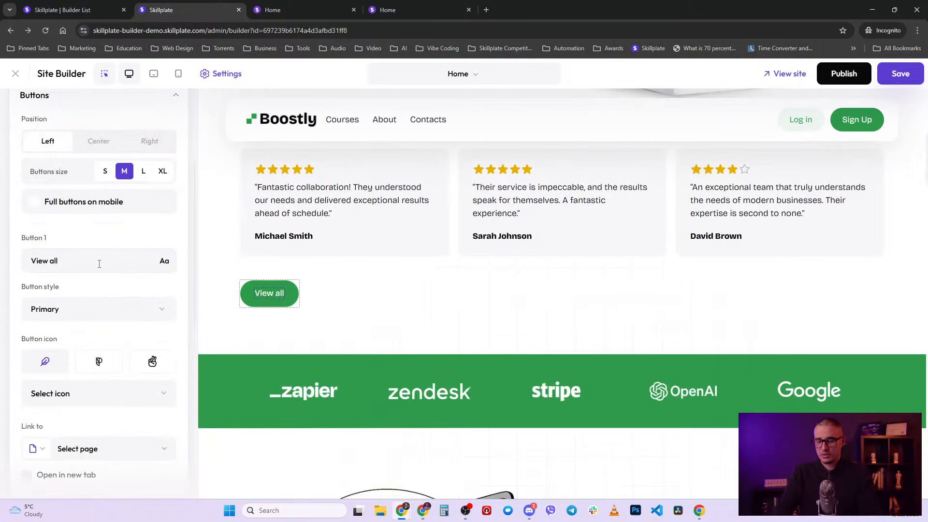
key("ctrl+a")
key("BackSpace")
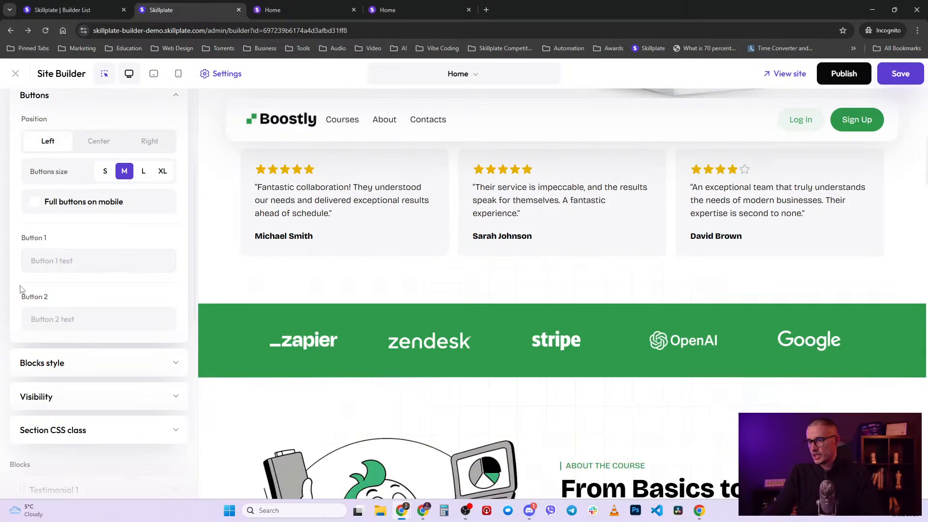
scroll(66, 261, "up", 3)
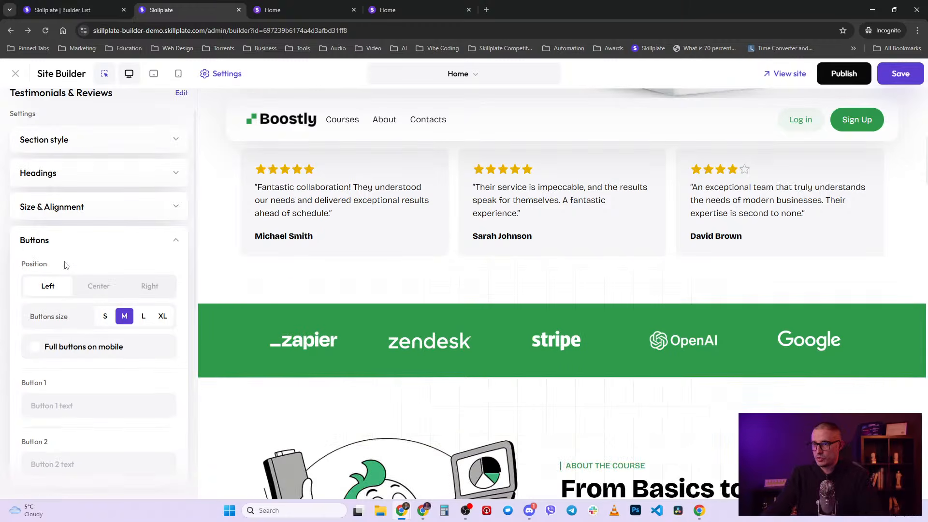
left_click(175, 242)
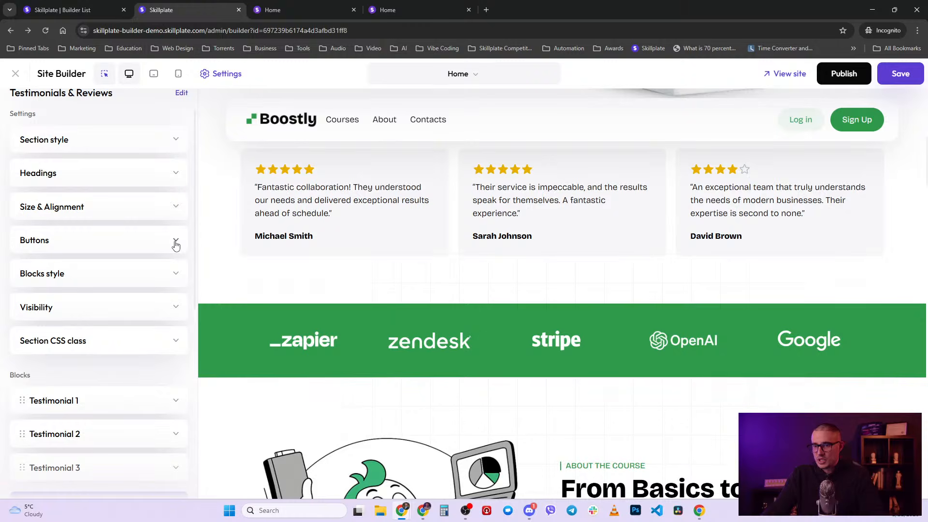
key("F5")
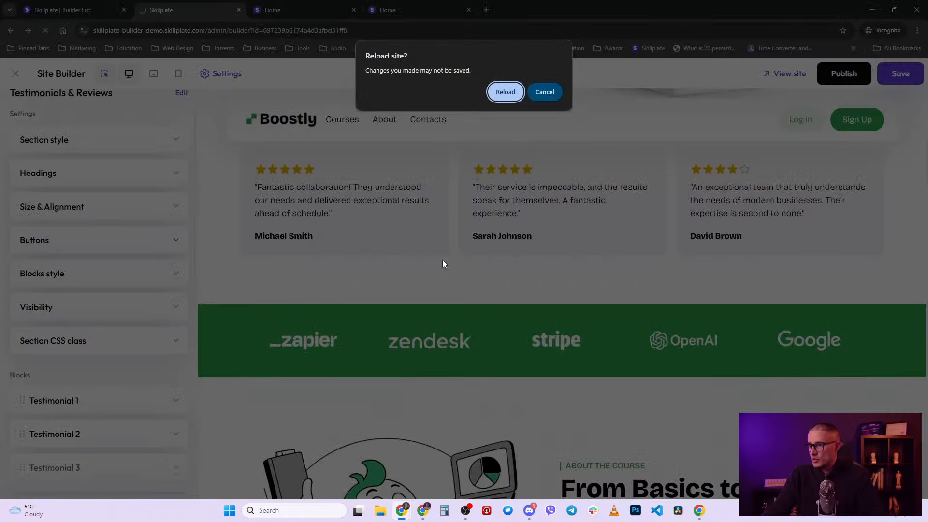
left_click(505, 93)
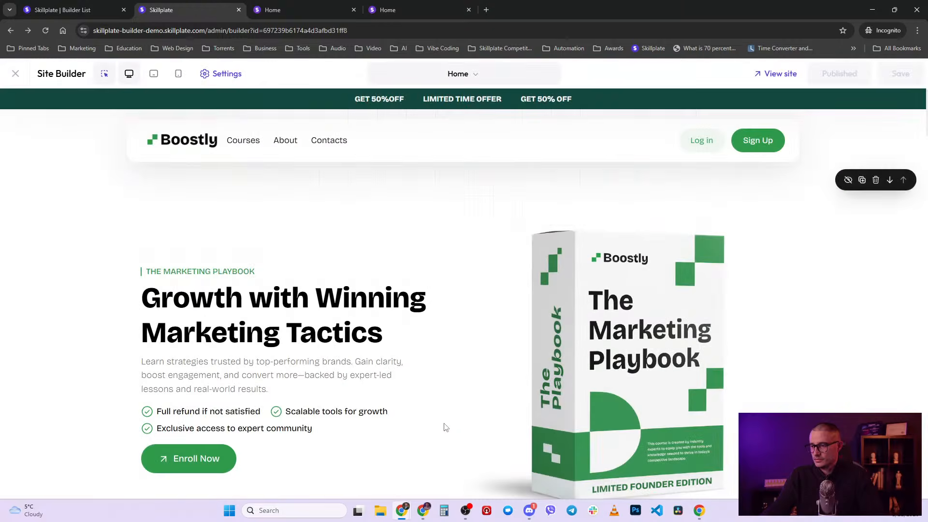
- Delete the first testimonial card and duplicate the four-star card until six cards show
scroll(433, 425, "down", 3)
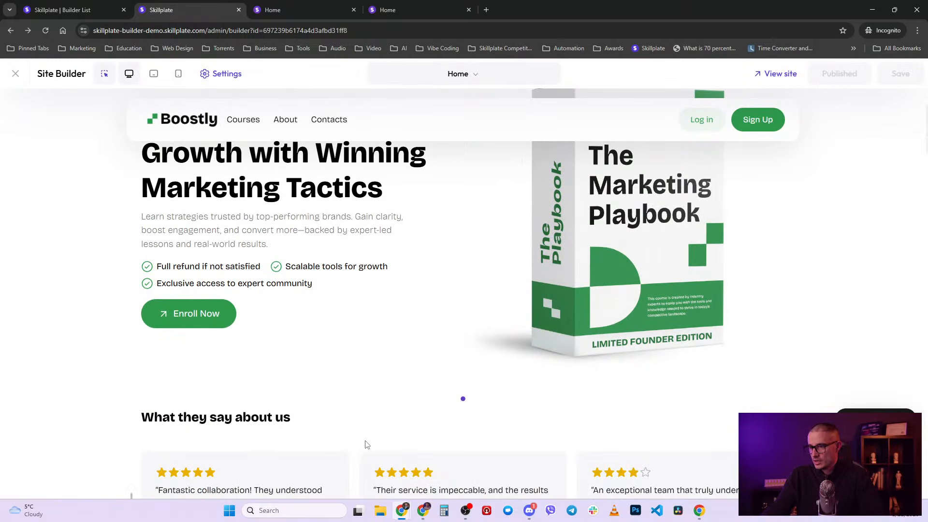
scroll(353, 445, "down", 2)
left_click(338, 368)
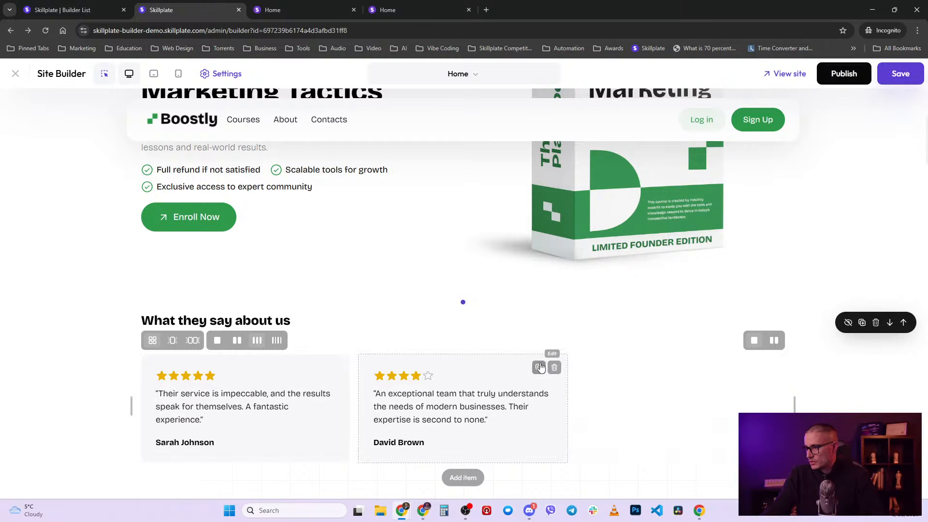
left_click(539, 368)
left_click(538, 367)
scroll(539, 370, "down", 2)
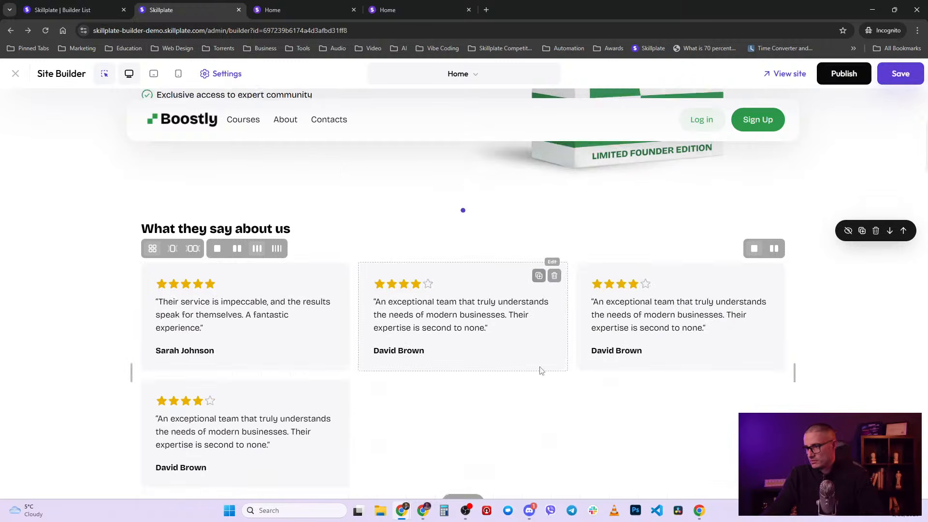
left_click(315, 385)
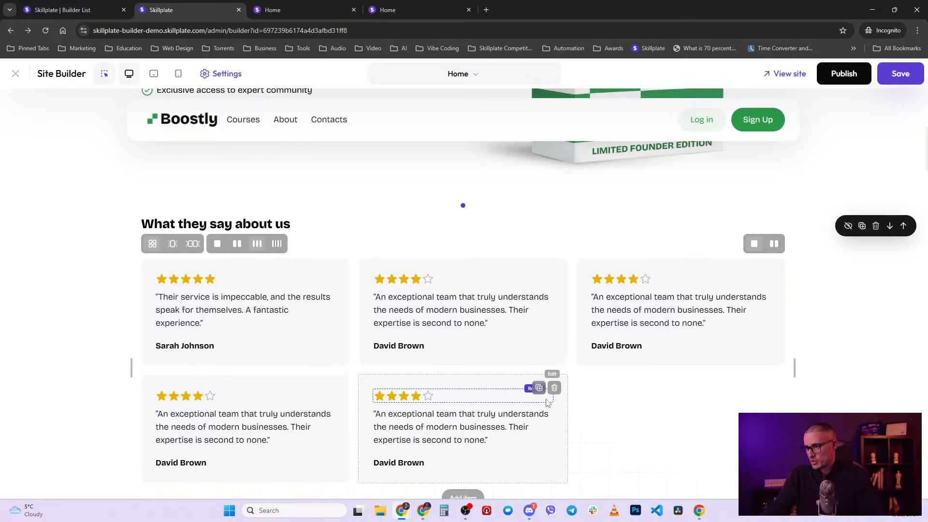
left_click(539, 389)
- Try one, two, three and four columns, settling on a three-column testimonials grid
scroll(282, 323, "down", 2)
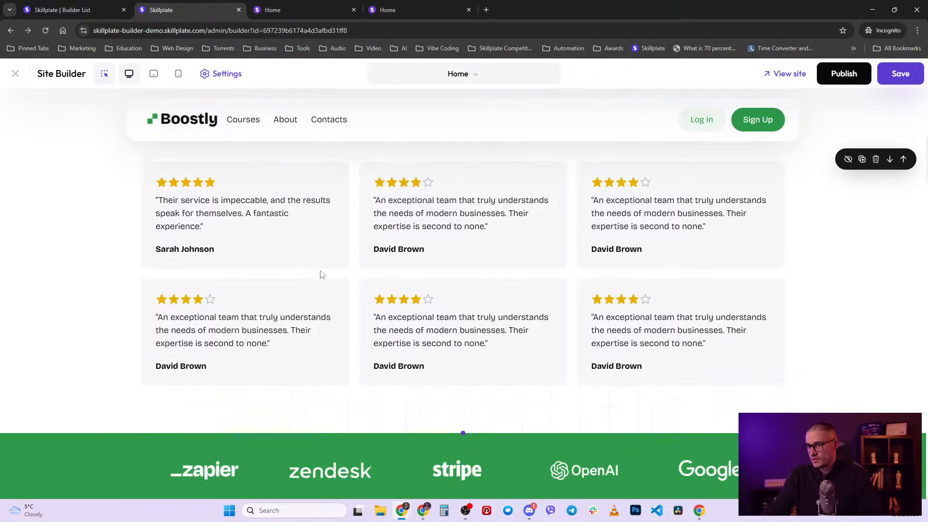
scroll(317, 305, "up", 2)
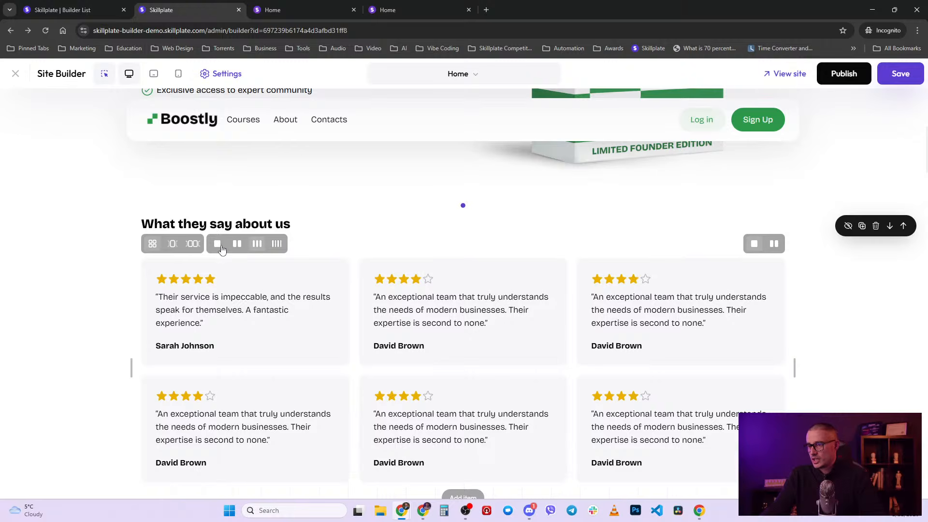
left_click(217, 248)
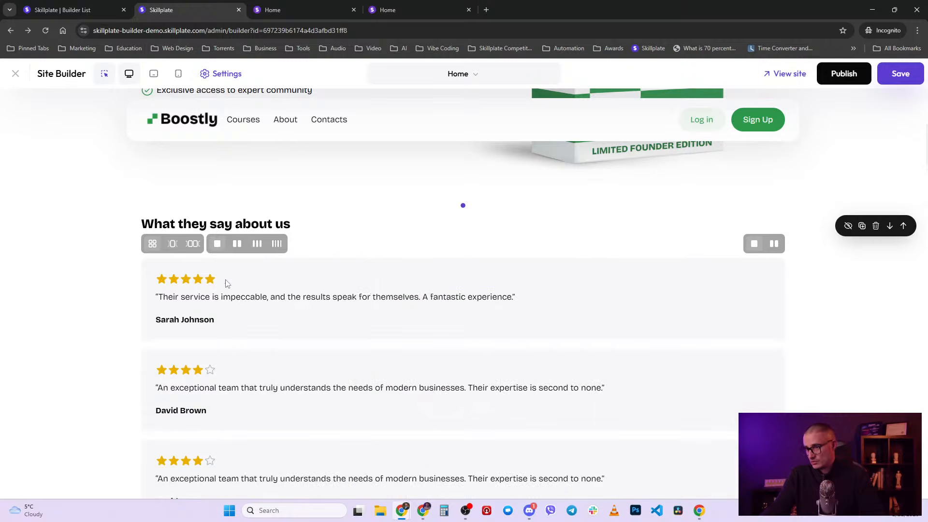
left_click(236, 246)
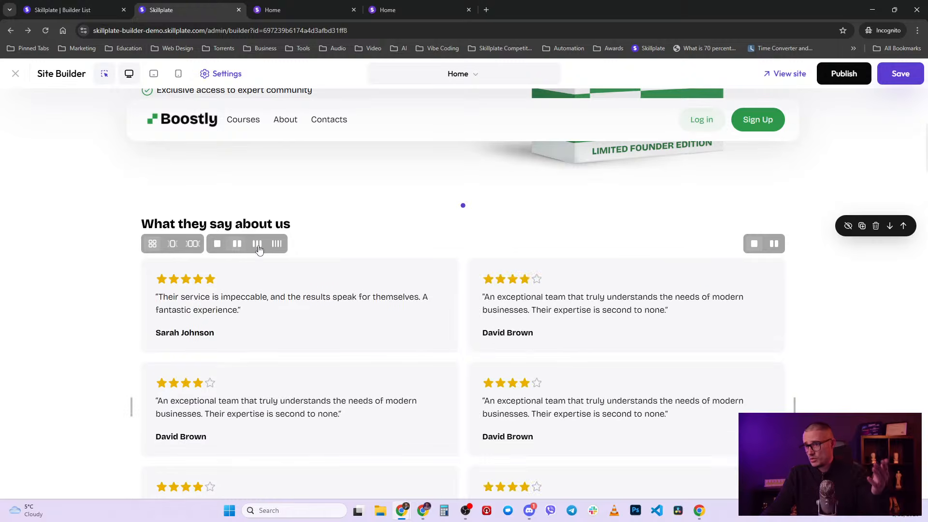
left_click(257, 244)
left_click(277, 245)
left_click(257, 244)
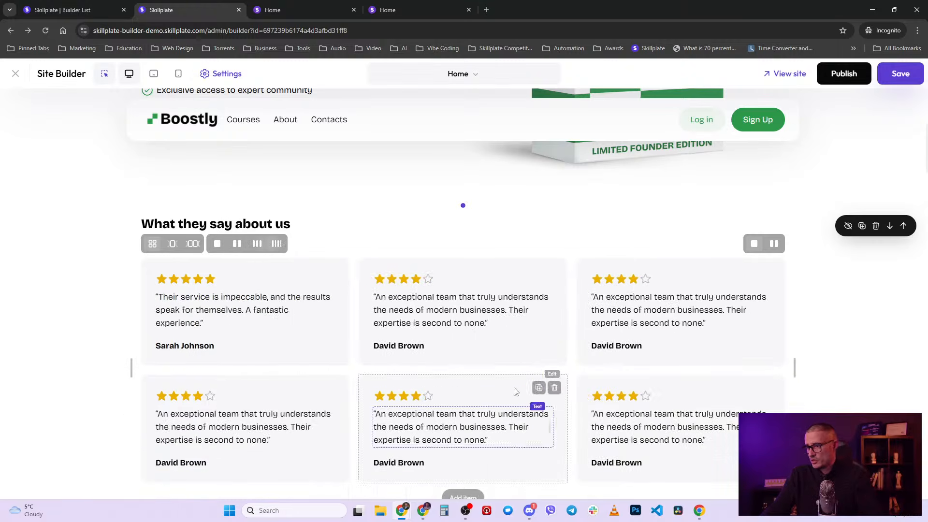
left_click(315, 356)
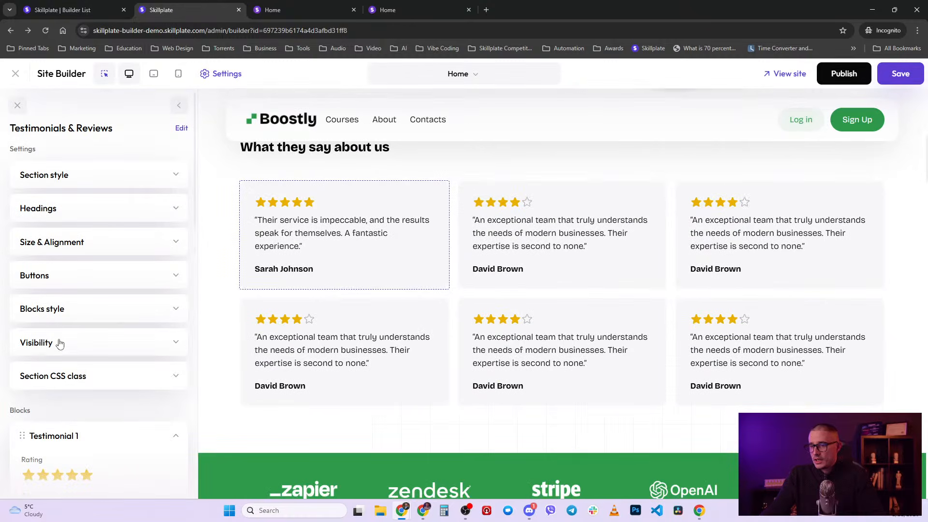
- Change Testimonial 1's rating from five stars to three, then collapse its settings
left_click(69, 309)
scroll(73, 312, "down", 2)
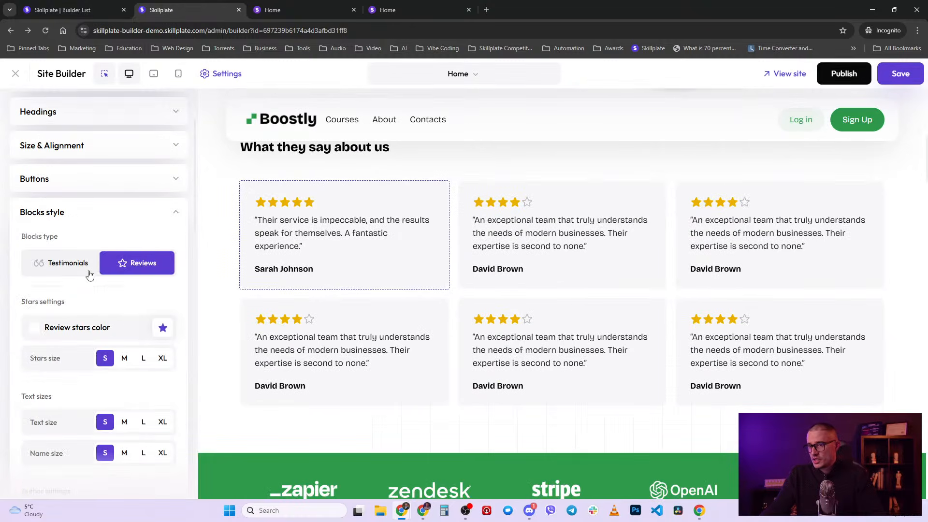
scroll(150, 203, "up", 2)
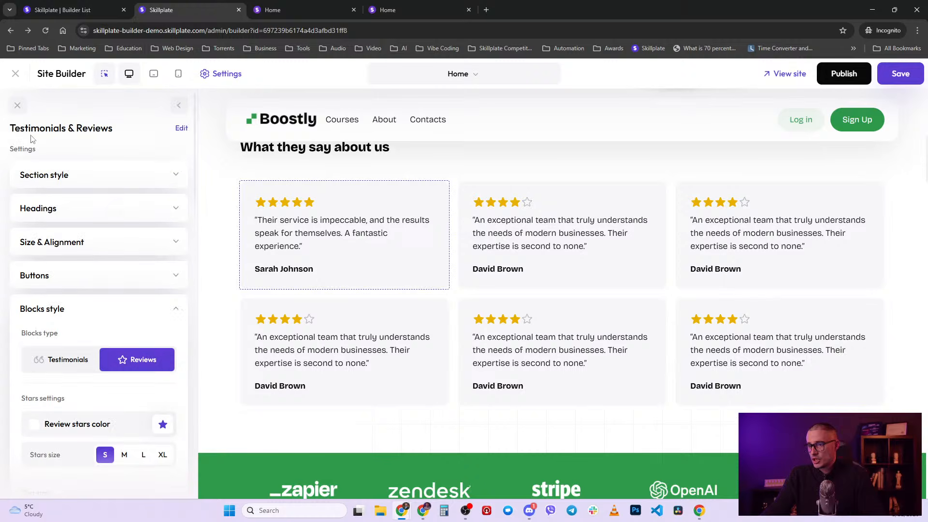
left_click_drag(10, 129, 75, 129)
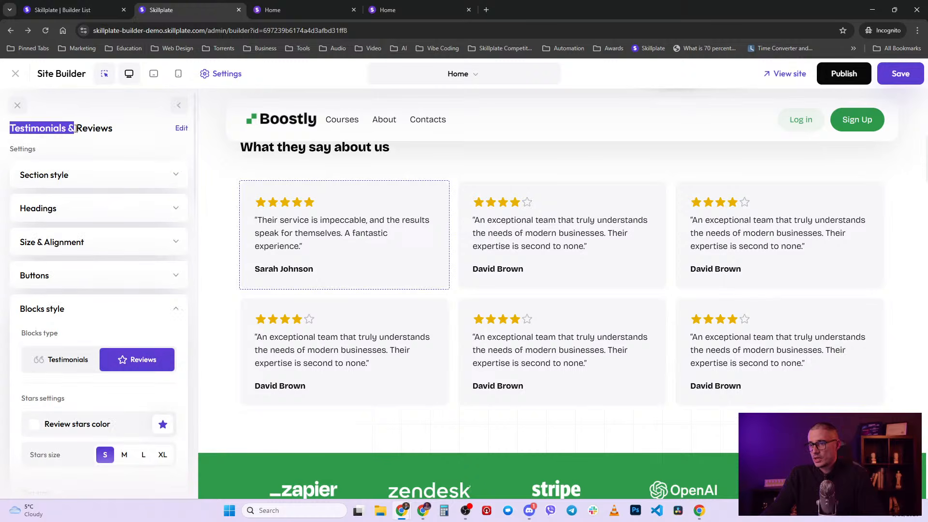
left_click(121, 136)
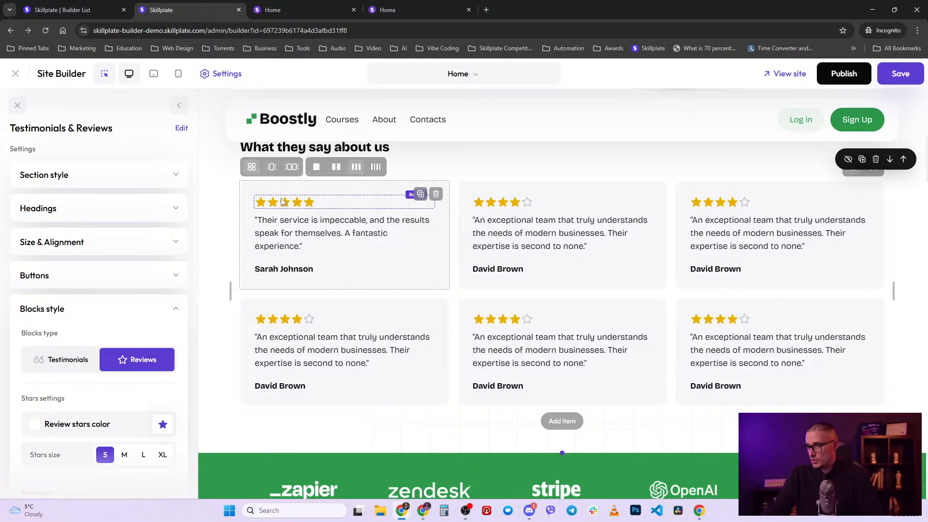
left_click(329, 205)
left_click(59, 158)
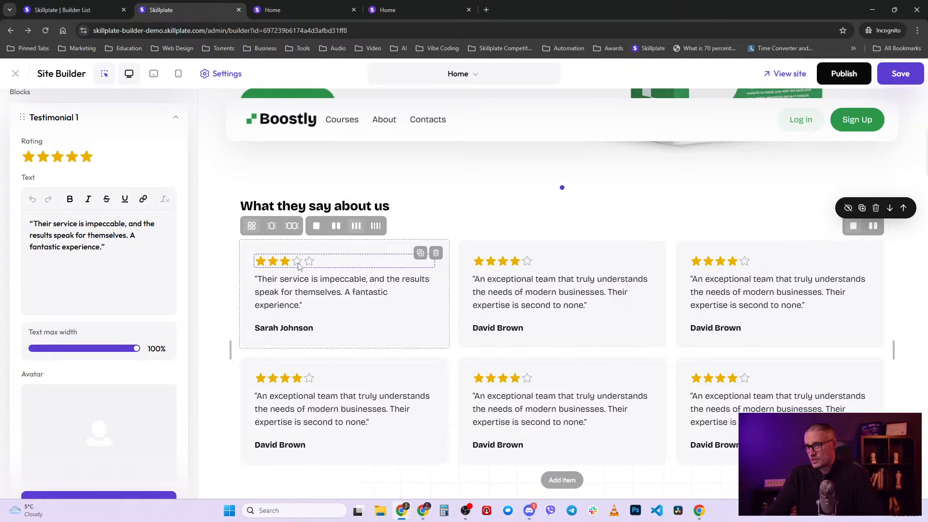
left_click(71, 157)
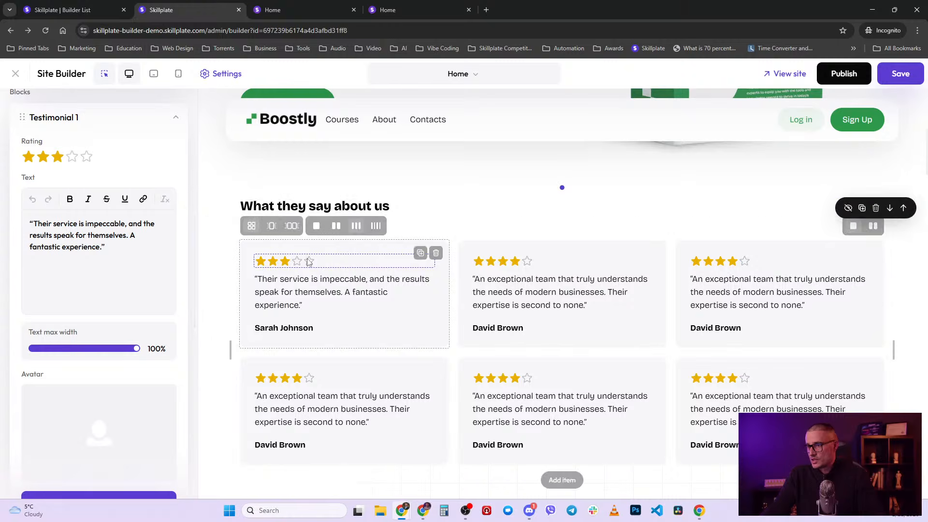
left_click(176, 117)
scroll(77, 203, "up", 4)
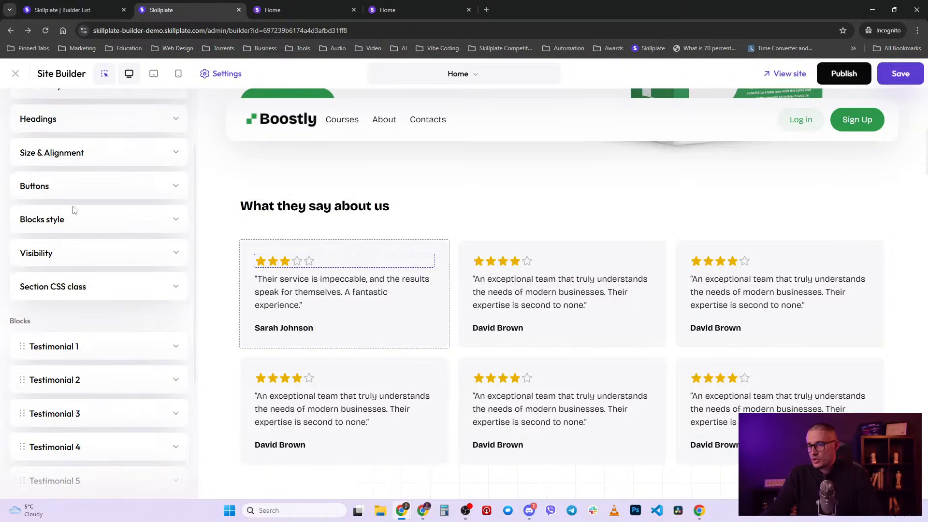
- Set the Blocks type to quote-style Testimonials and test the Quotes color toggle
left_click(75, 222)
scroll(67, 229, "down", 1)
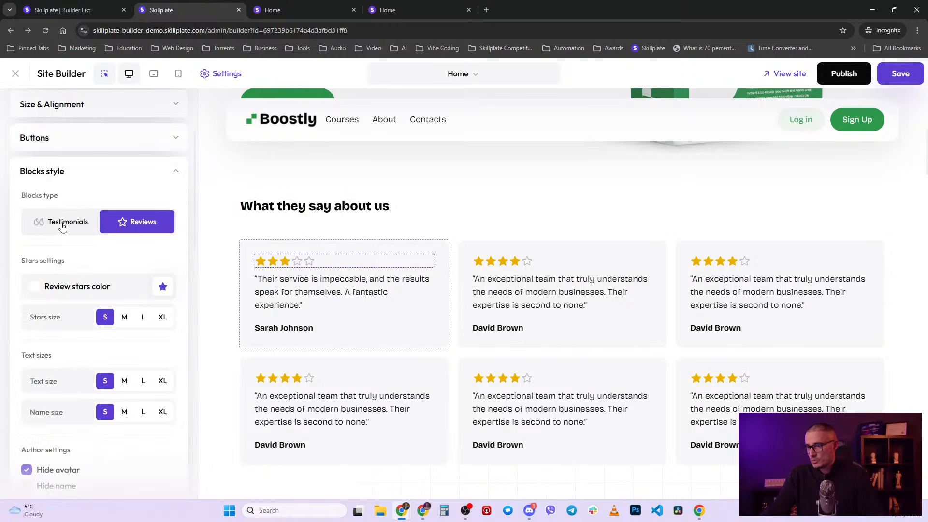
left_click(63, 225)
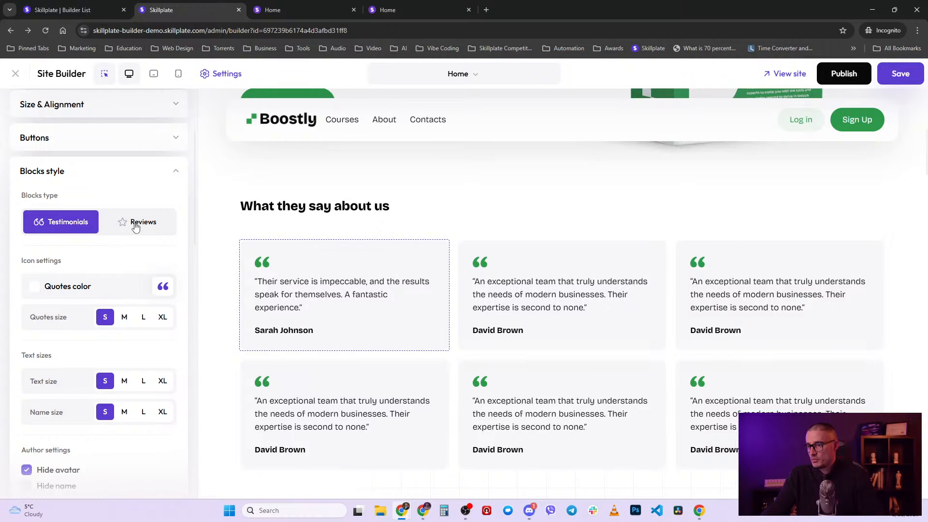
left_click(266, 266)
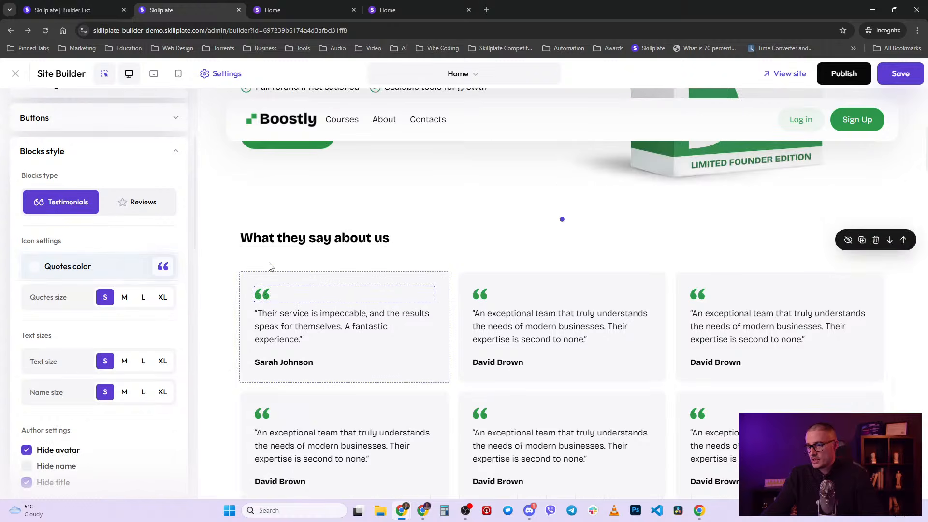
left_click(46, 267)
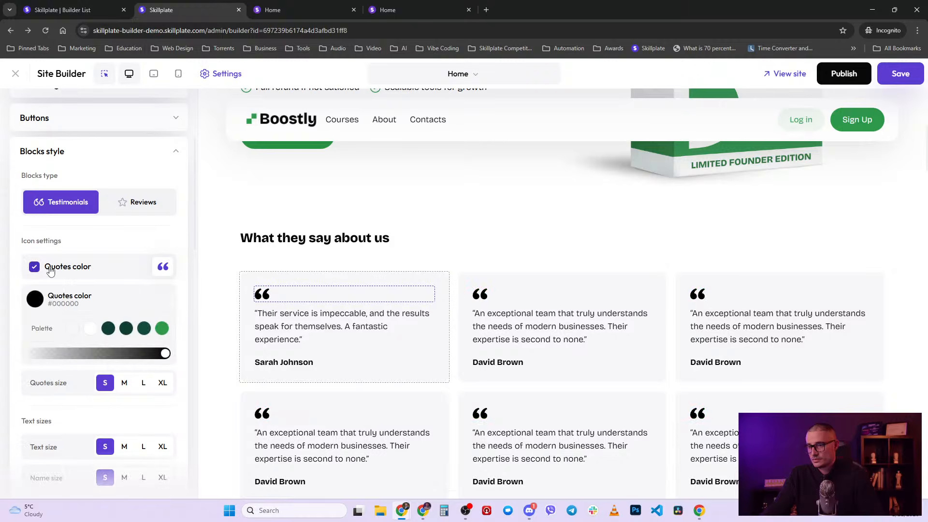
left_click(75, 271)
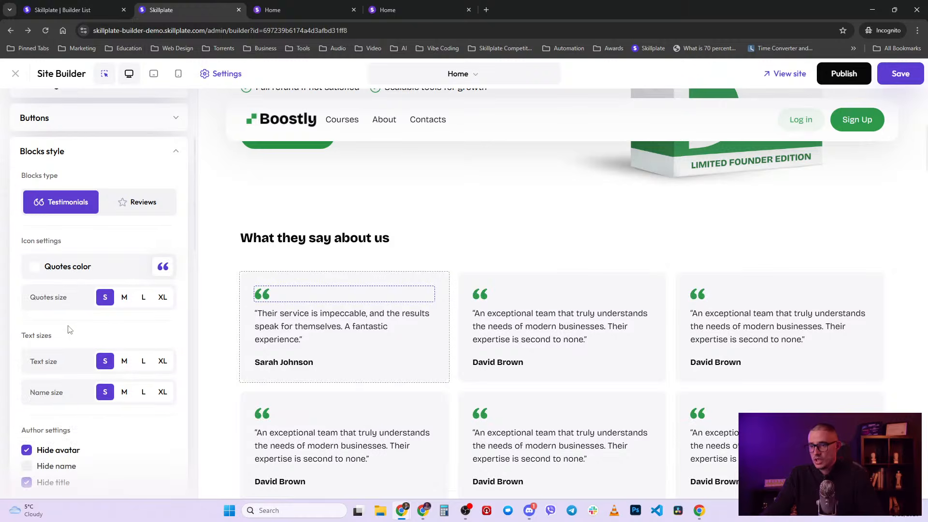
- Collapse Blocks style and return to the homepage's list of sections
scroll(75, 322, "down", 1)
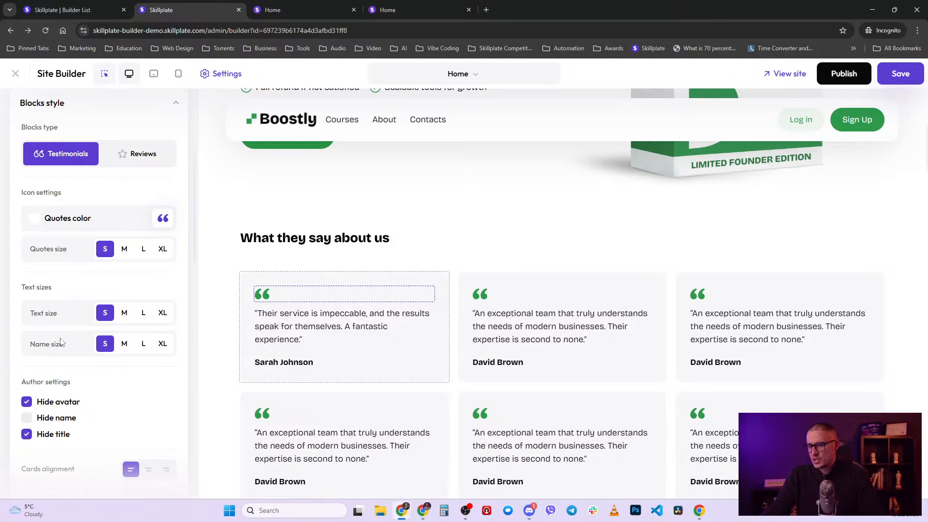
scroll(58, 365, "down", 1)
scroll(62, 365, "up", 3)
scroll(88, 291, "down", 3)
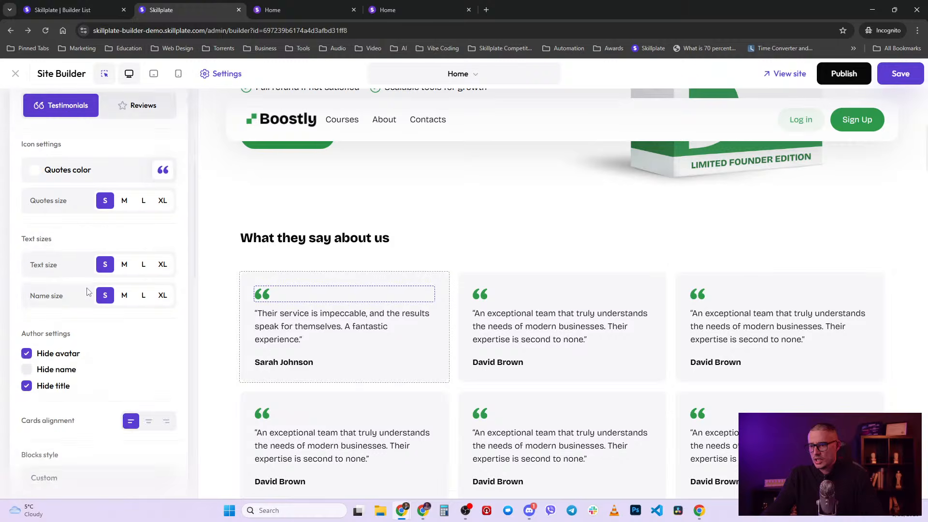
scroll(89, 292, "up", 1)
scroll(88, 291, "up", 2)
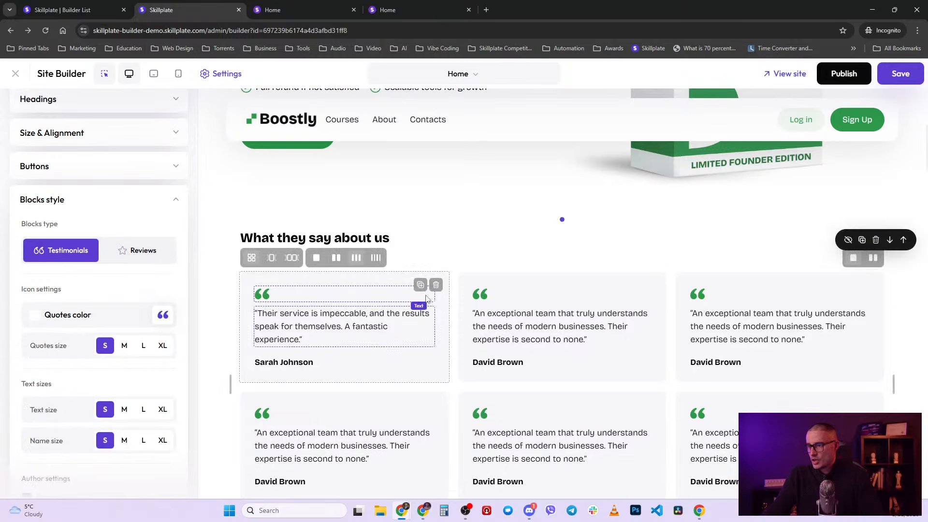
left_click(174, 200)
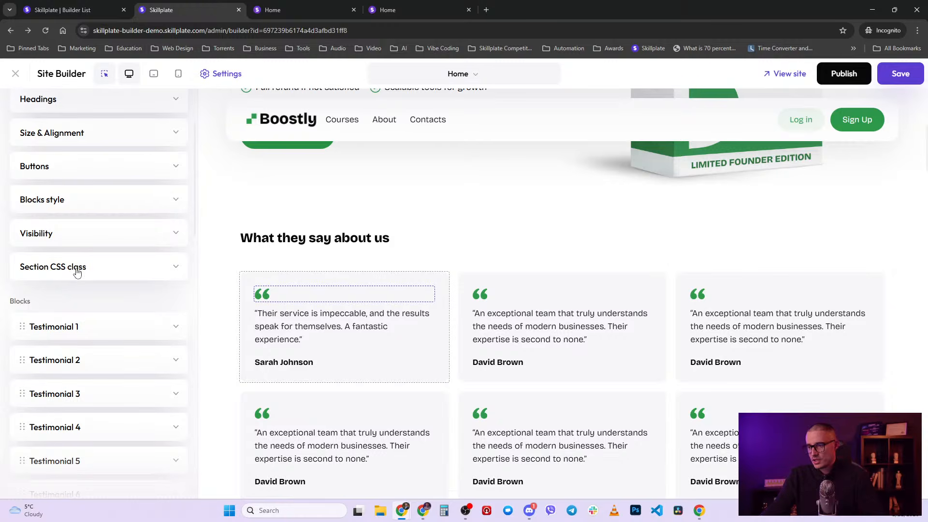
scroll(80, 274, "up", 2)
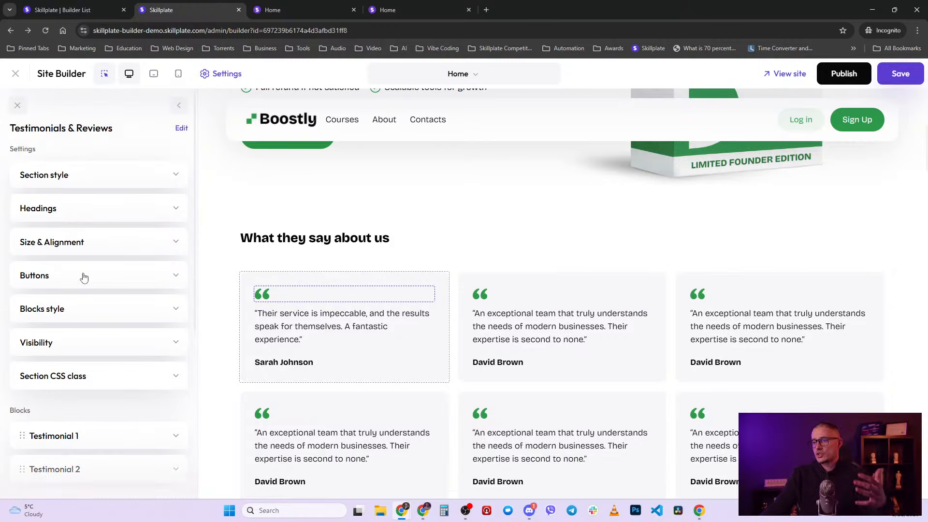
left_click(179, 106)
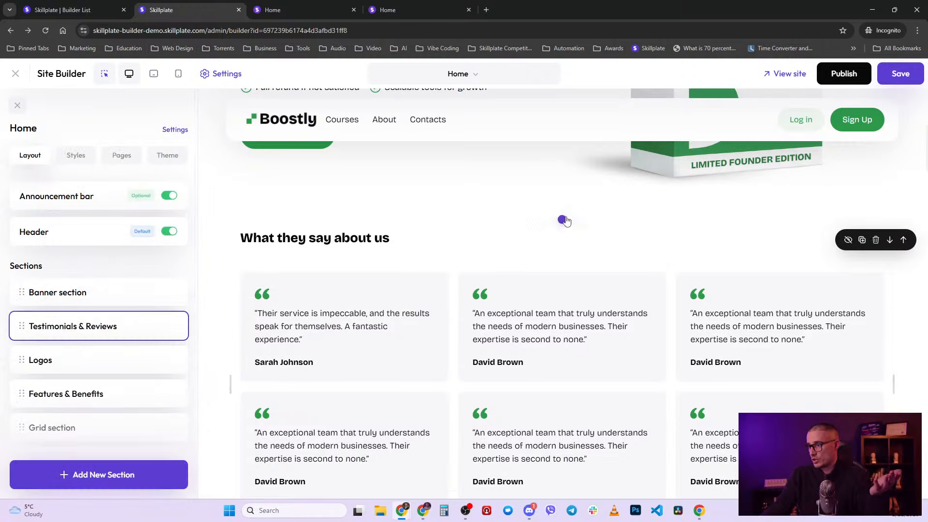
- Start adding a new homepage section and preview the Products templates
left_click(562, 219)
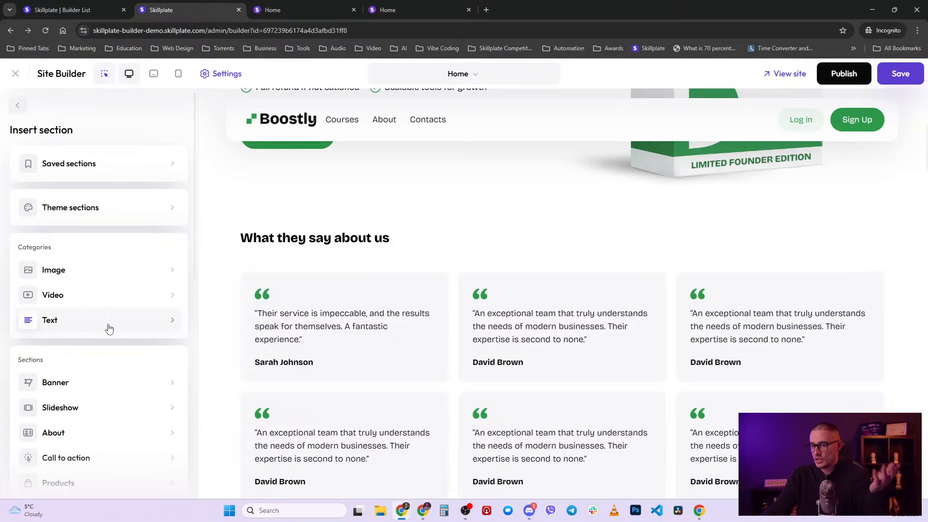
scroll(109, 329, "down", 2)
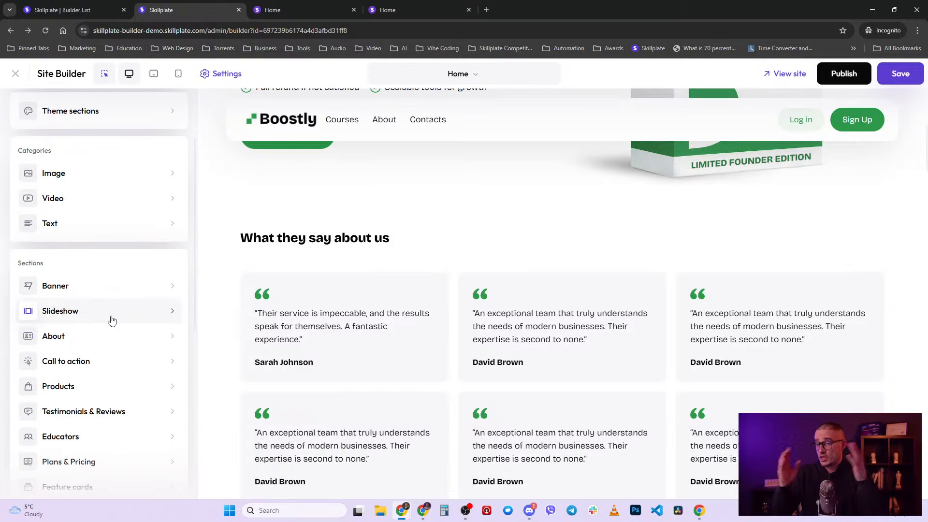
scroll(66, 371, "down", 1)
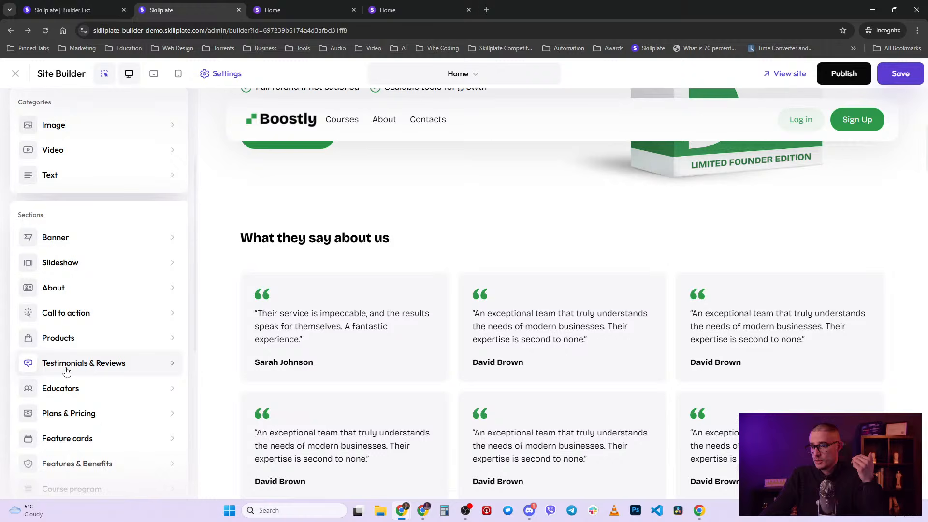
left_click(68, 336)
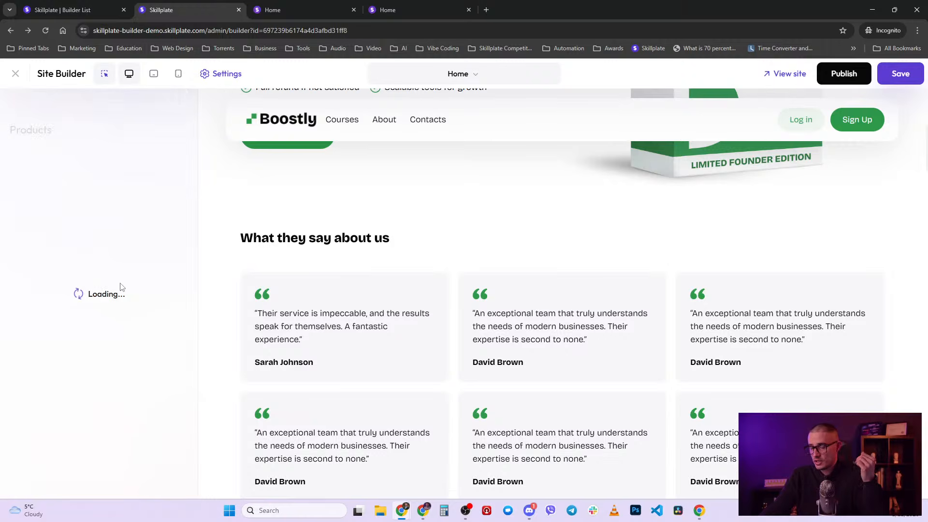
scroll(140, 309, "down", 1)
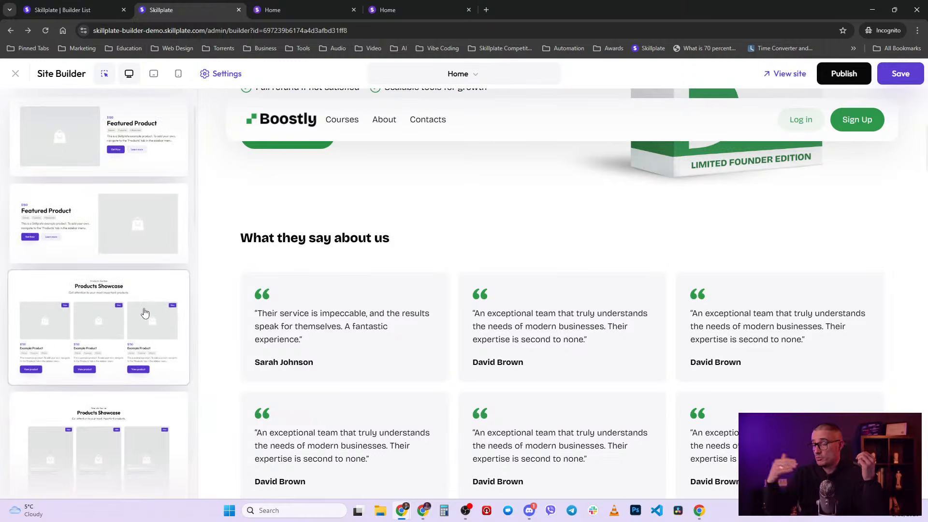
scroll(144, 314, "up", 1)
left_click(19, 107)
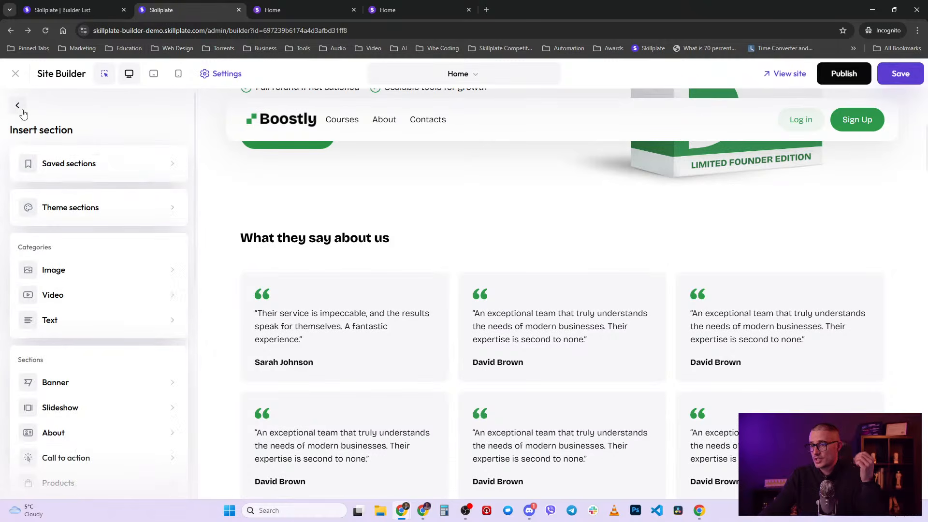
- Scroll the section library down to Link in bio and Event countdown
scroll(77, 351, "down", 2)
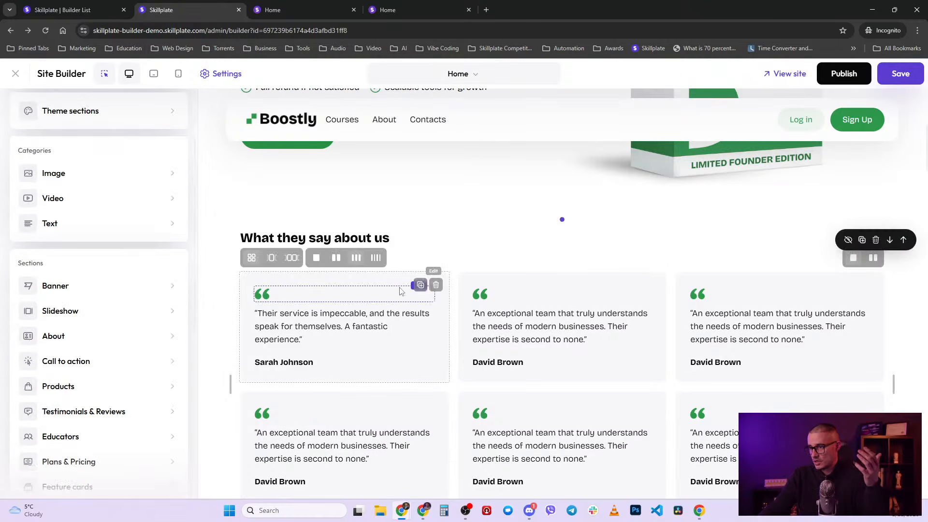
scroll(104, 335, "down", 1)
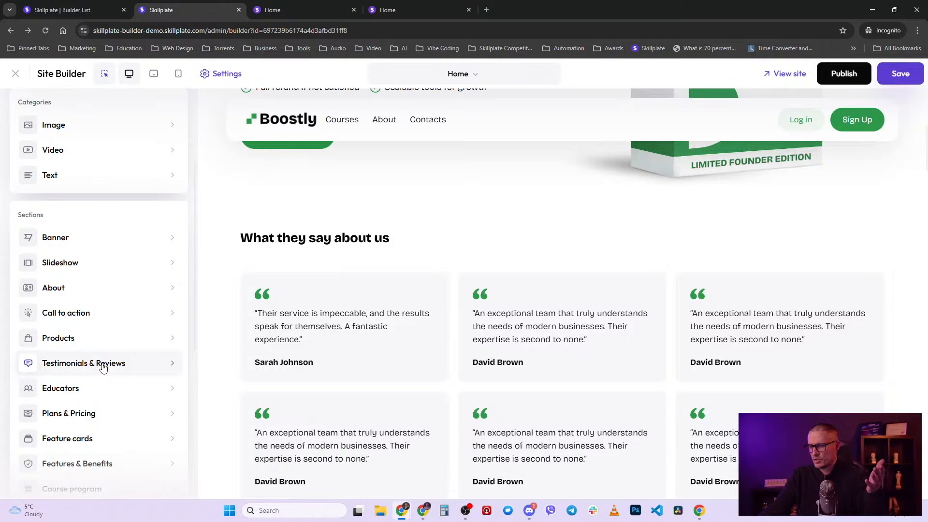
scroll(87, 350, "down", 1)
scroll(88, 368, "down", 1)
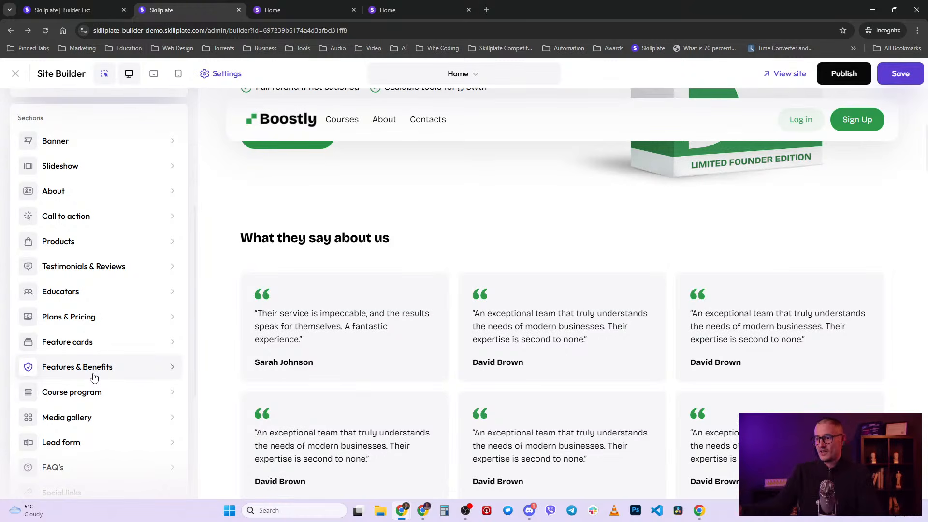
scroll(95, 378, "down", 1)
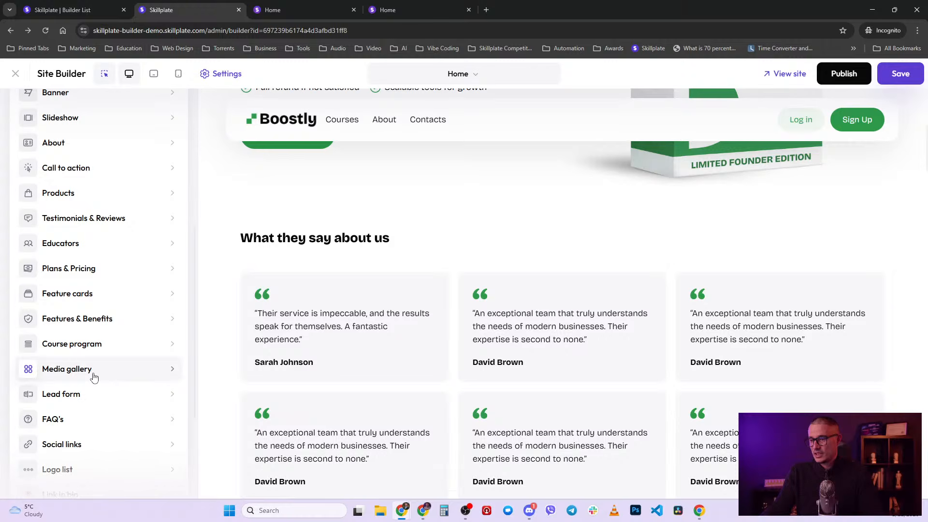
scroll(94, 377, "down", 1)
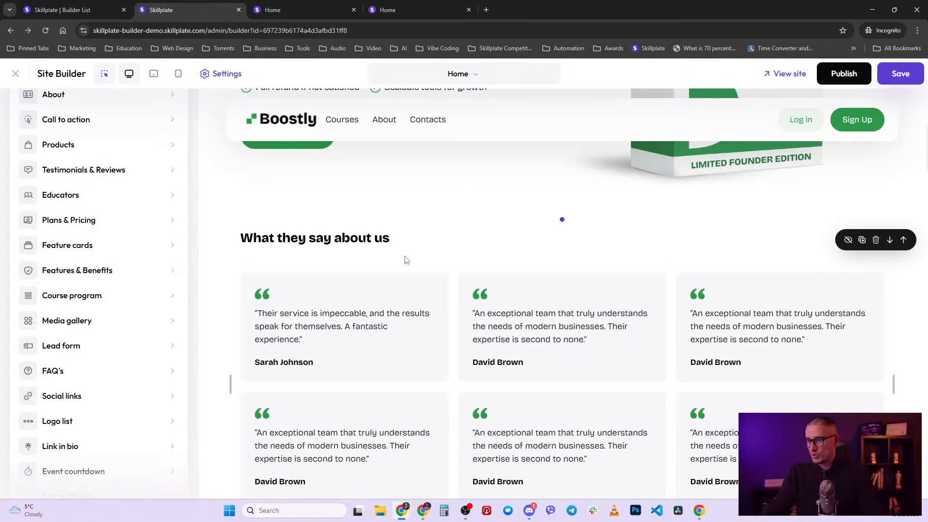
- Open Testimonial 1's settings from its quote text and bring up its image source choices
left_click(375, 280)
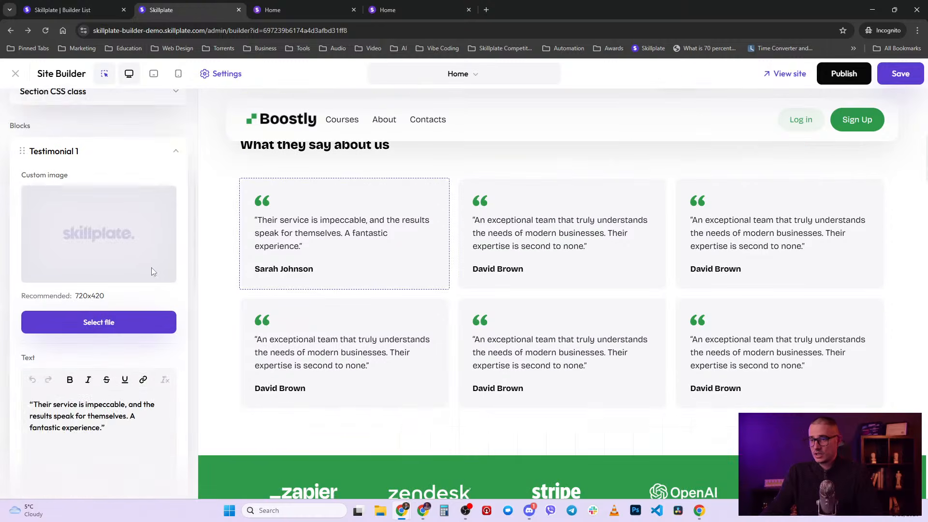
scroll(159, 261, "up", 2)
left_click(176, 248)
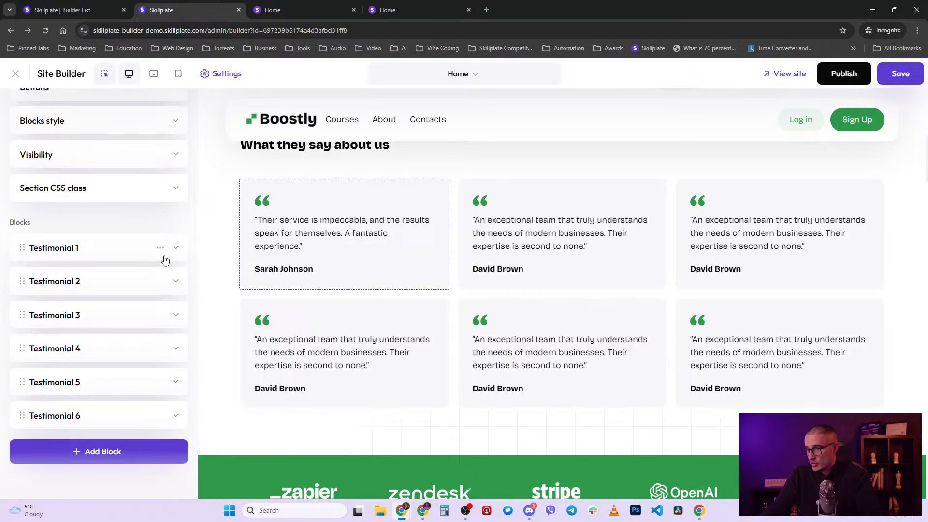
left_click(302, 237)
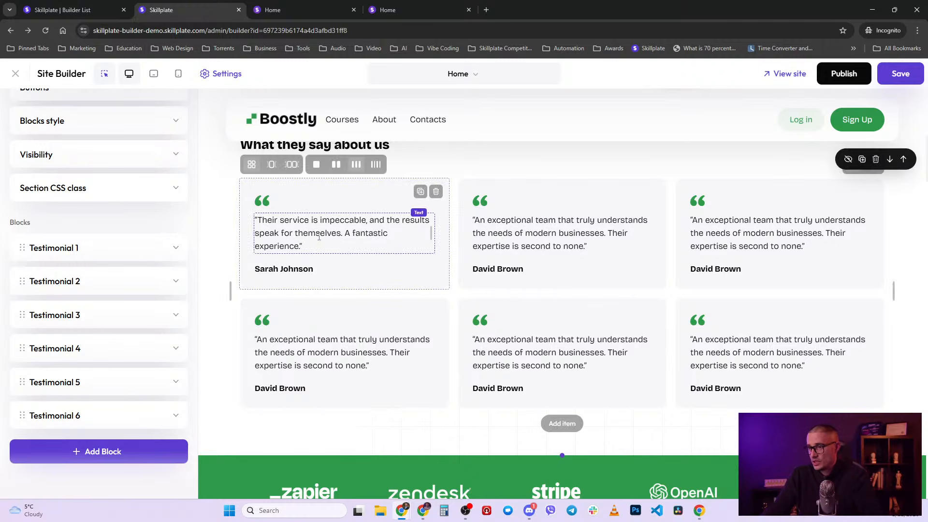
left_click(309, 247)
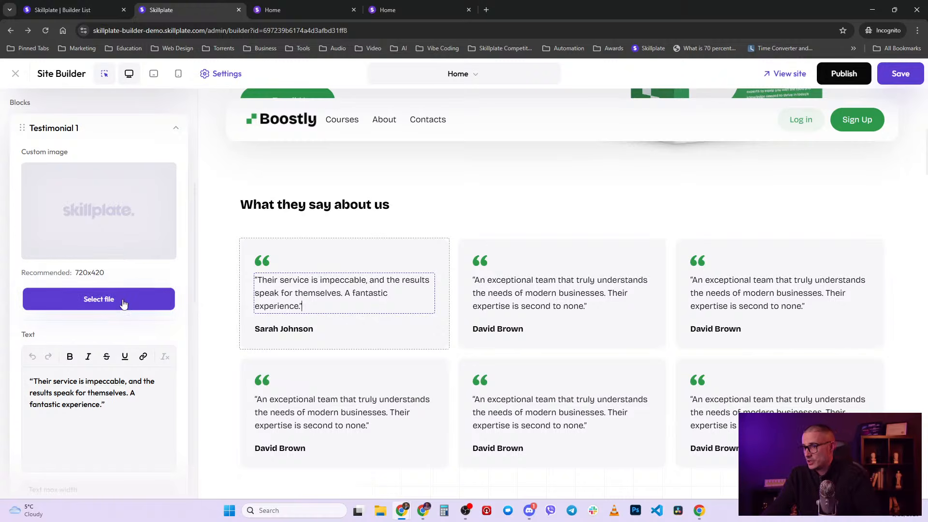
left_click(124, 304)
- Add the Unsplash 'happy' photo of laughing friends to Testimonial 1 at 195px max width
left_click(88, 269)
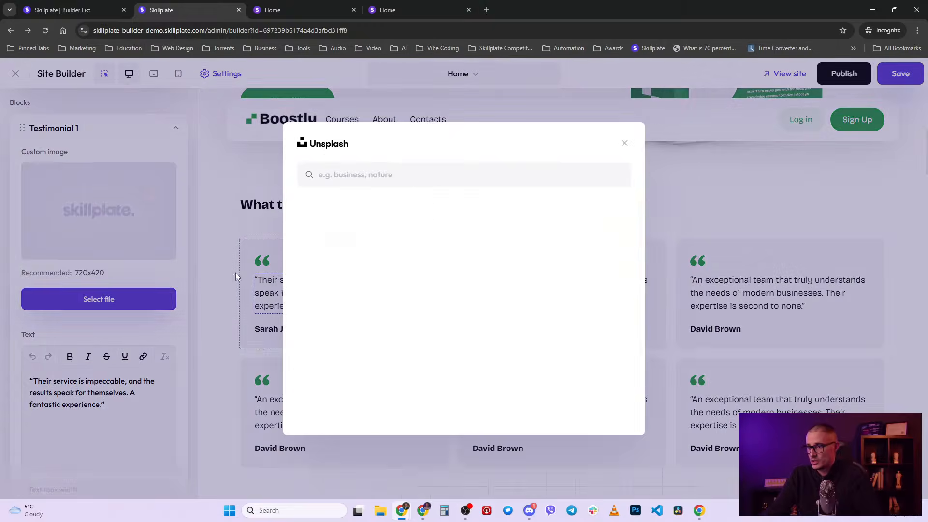
left_click(365, 178)
type("ha")
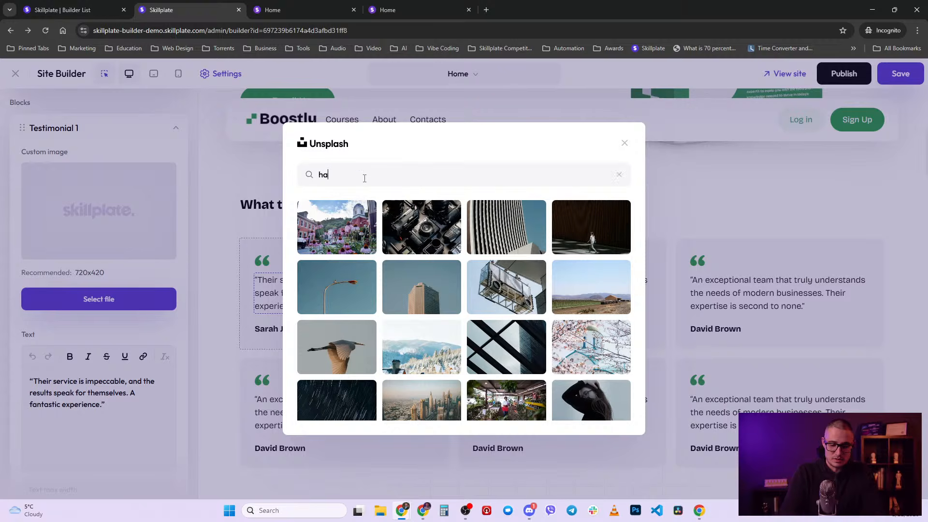
type("ppy")
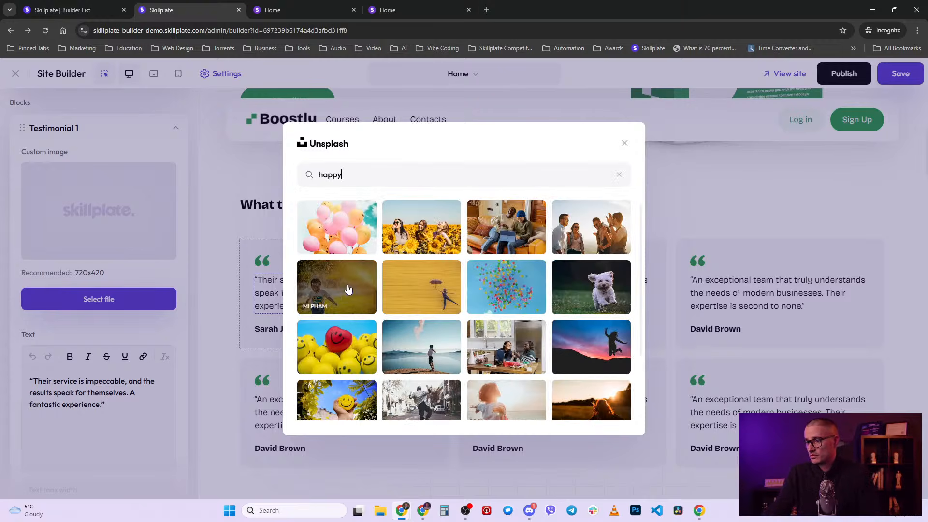
left_click(601, 234)
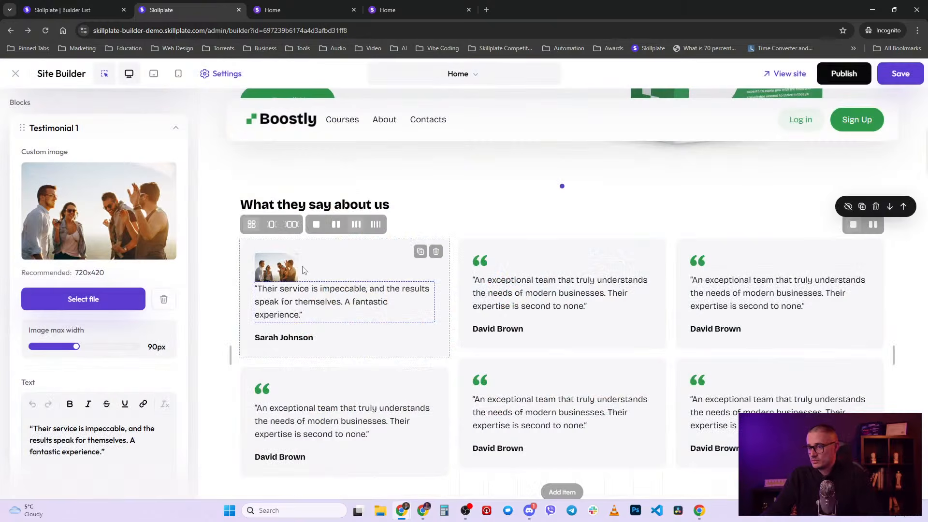
left_click(283, 275)
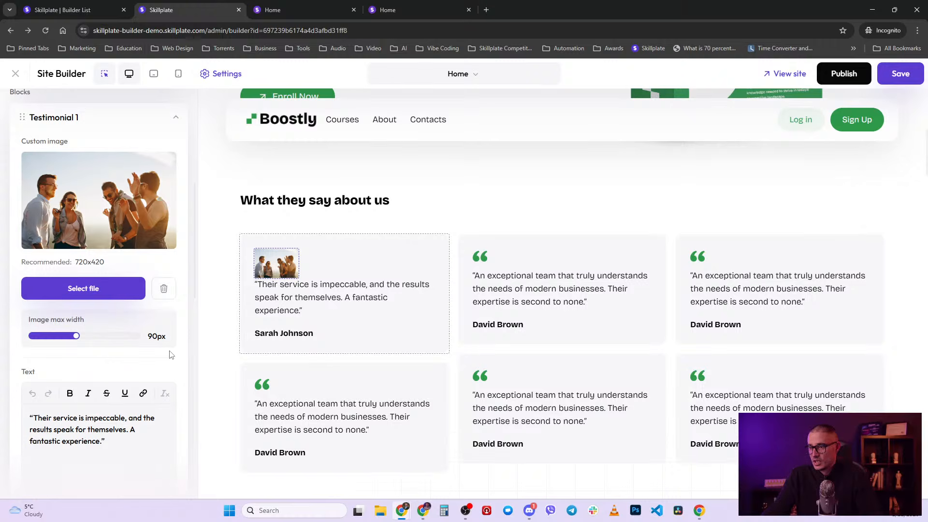
left_click_drag(76, 335, 136, 341)
scroll(135, 341, "down", 2)
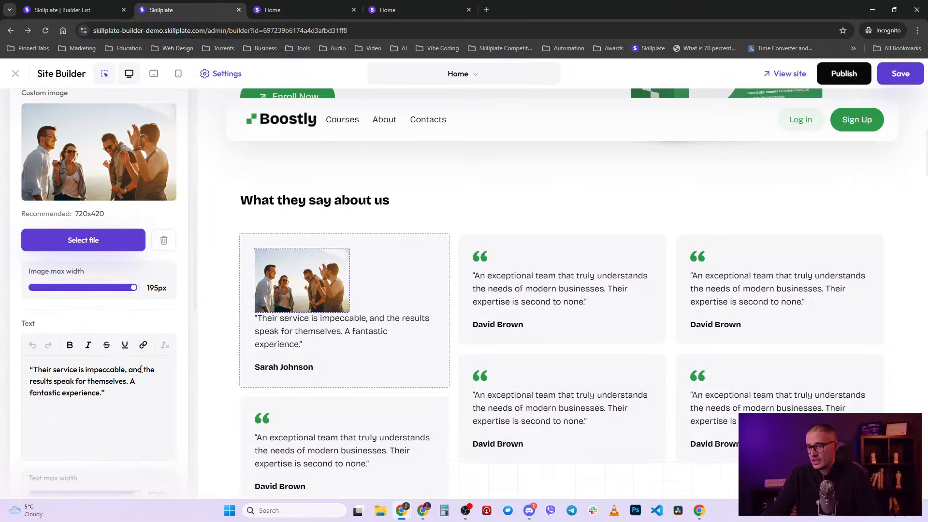
scroll(84, 392, "down", 1)
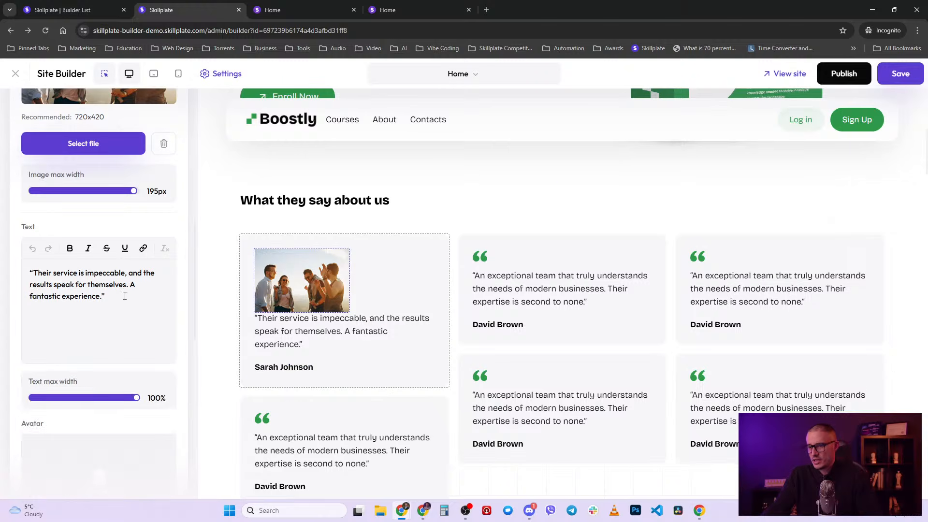
scroll(124, 295, "down", 2)
scroll(118, 391, "down", 1)
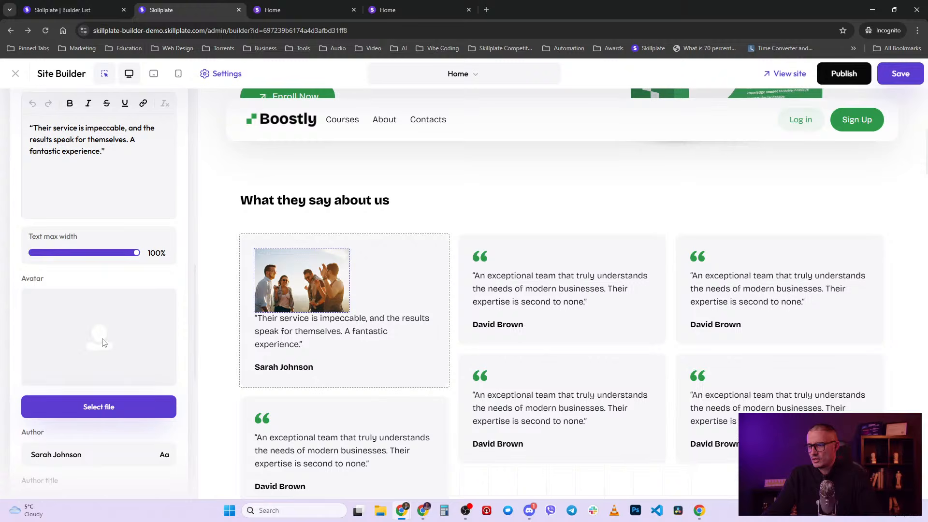
scroll(107, 342, "up", 3)
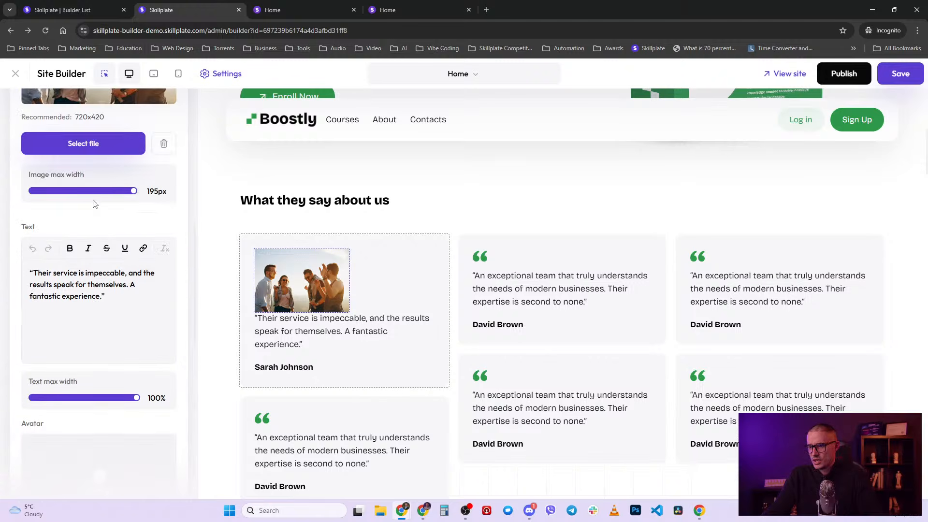
- Delete the first testimonial's group photo and set the man-in-glasses portrait from File Manager as its avatar
left_click(164, 143)
scroll(125, 377, "down", 4)
left_click(127, 311)
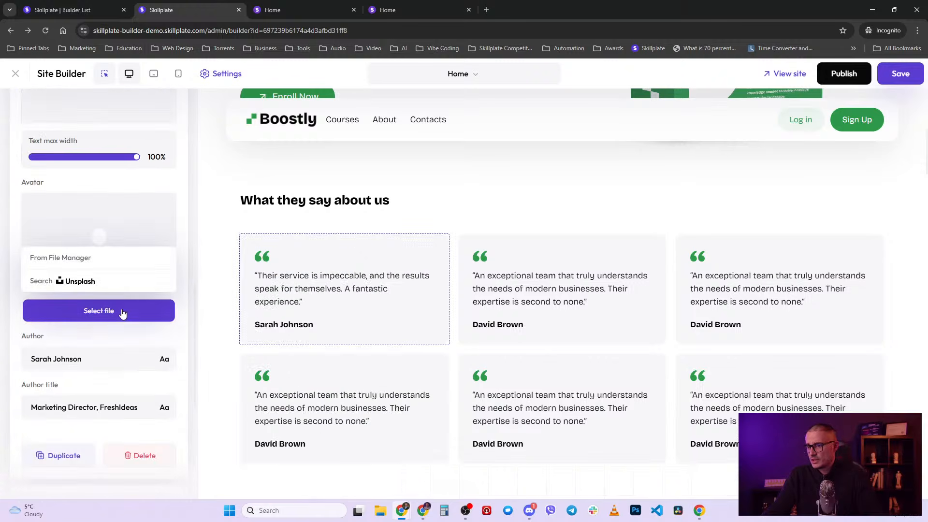
scroll(130, 309, "up", 6)
scroll(149, 241, "up", 4)
scroll(149, 248, "down", 9)
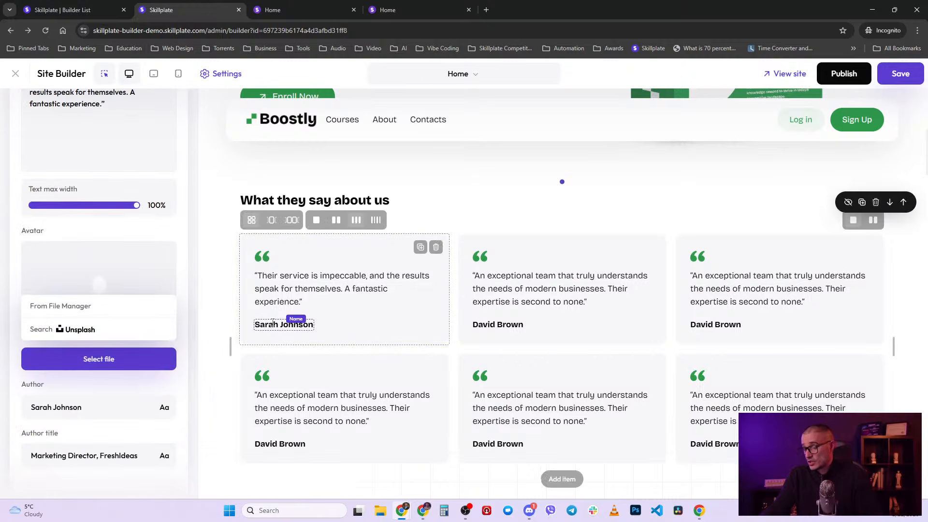
left_click(101, 305)
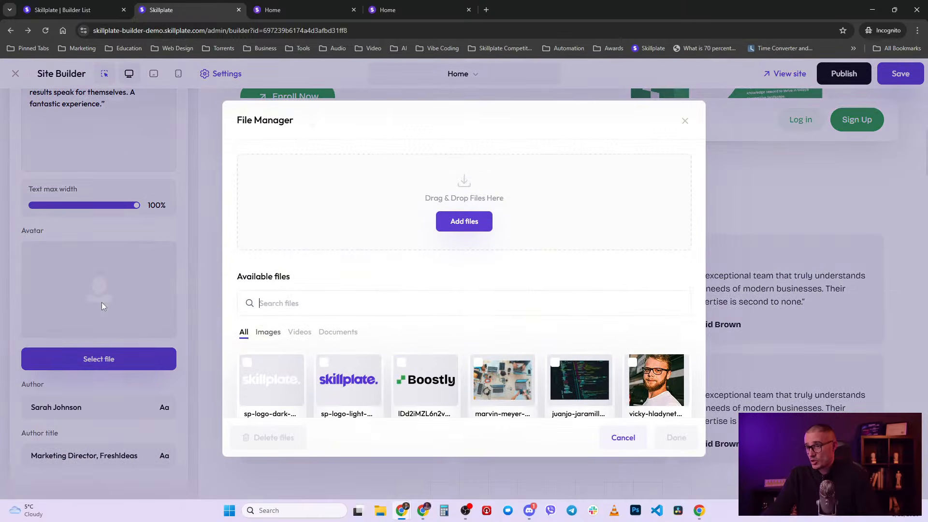
scroll(426, 367, "down", 1)
left_click(656, 351)
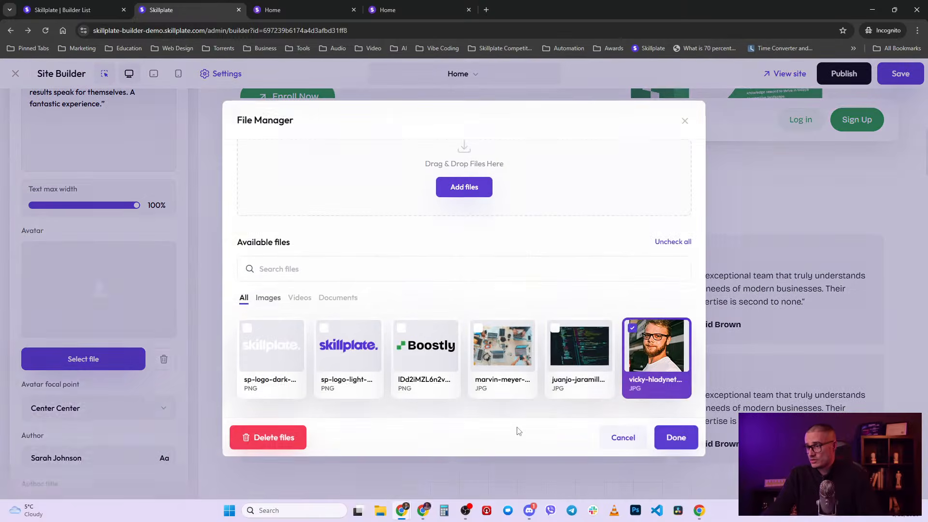
left_click(676, 437)
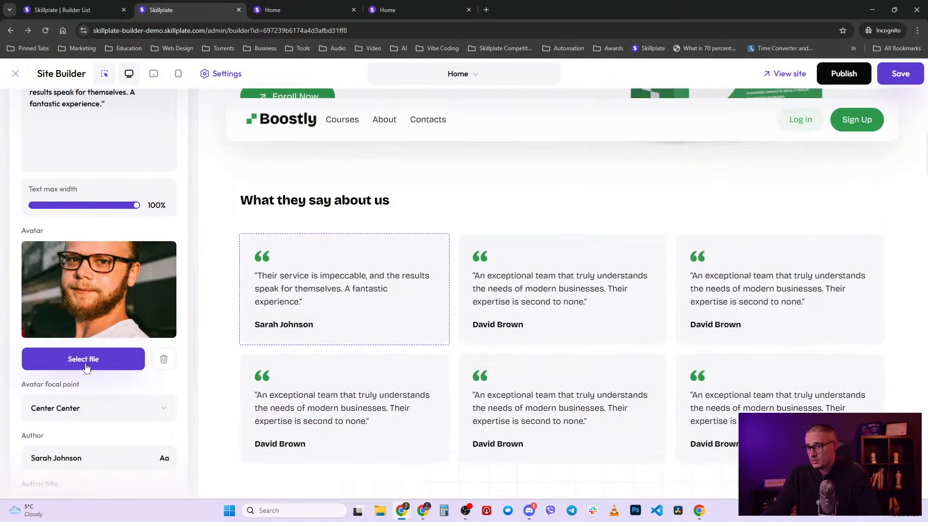
scroll(86, 367, "down", 3)
scroll(109, 377, "up", 7)
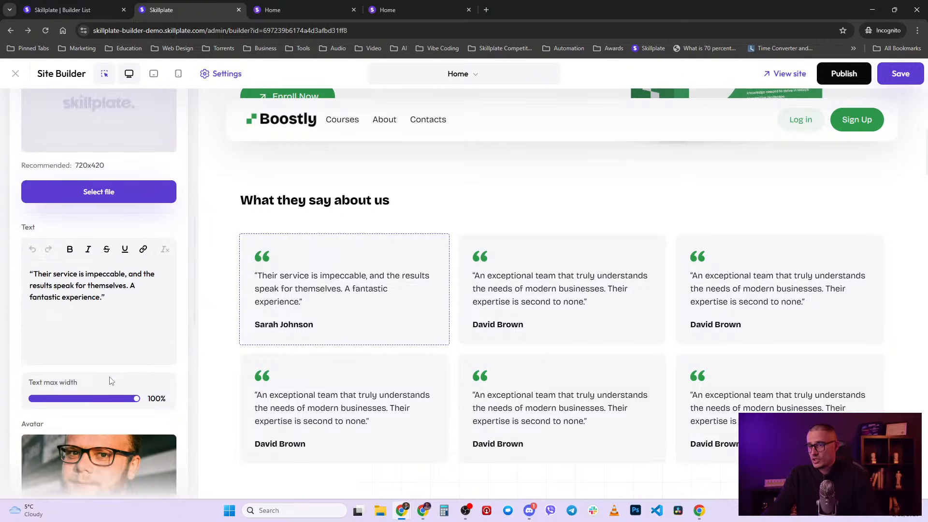
scroll(109, 381, "up", 3)
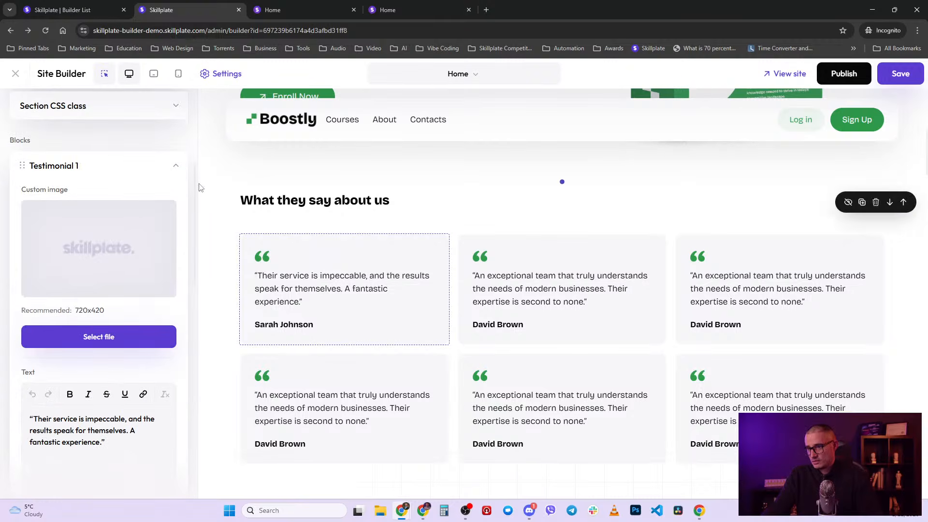
- Collapse Testimonial 1 and switch the Blocks style type to Reviews with star ratings
left_click(175, 166)
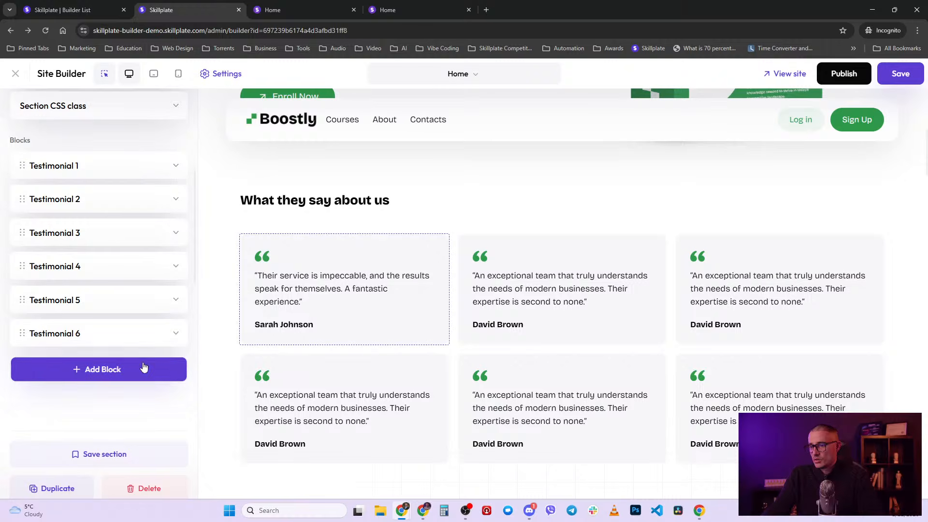
left_click(159, 335)
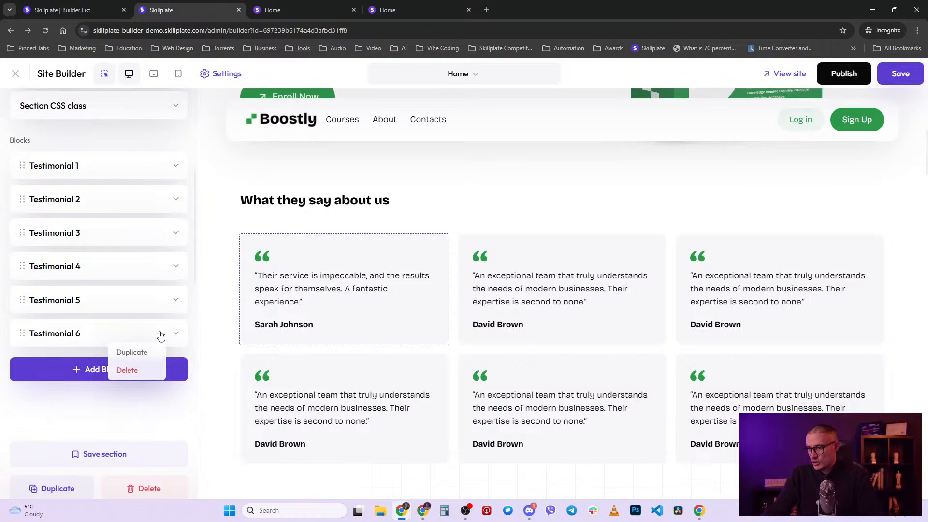
left_click(160, 335)
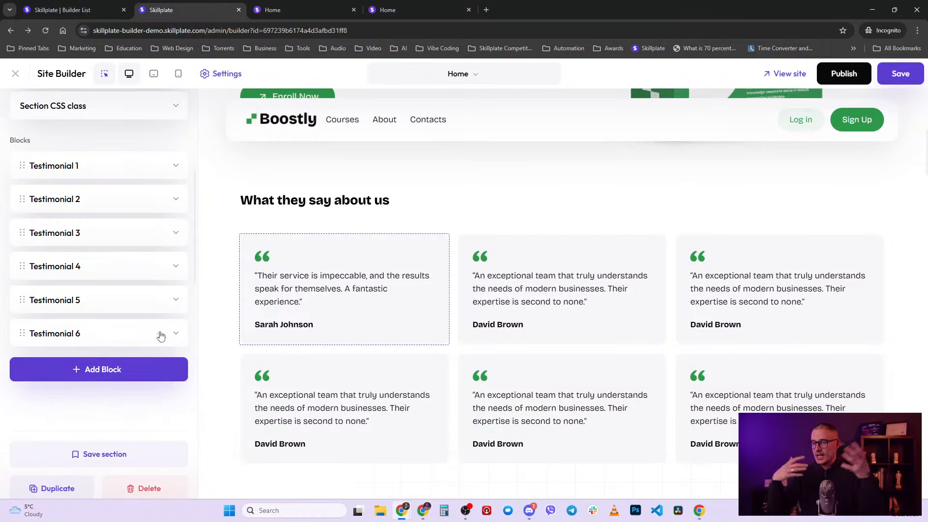
scroll(56, 192, "up", 3)
scroll(87, 128, "up", 2)
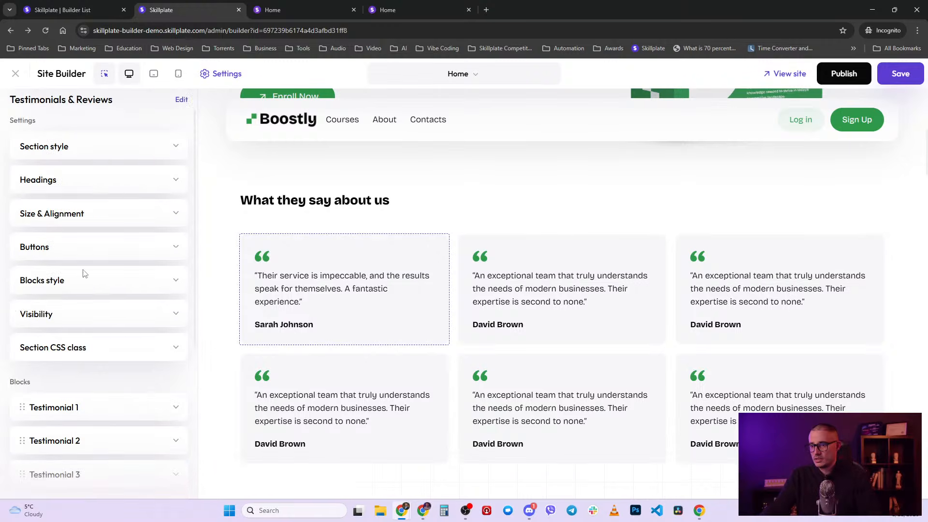
left_click(75, 285)
left_click(138, 331)
scroll(115, 347, "down", 2)
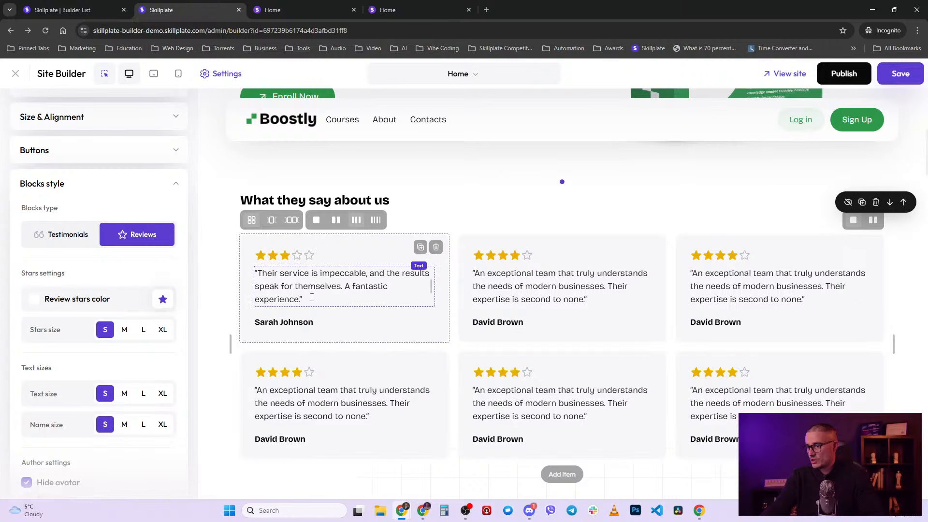
scroll(134, 265, "up", 3)
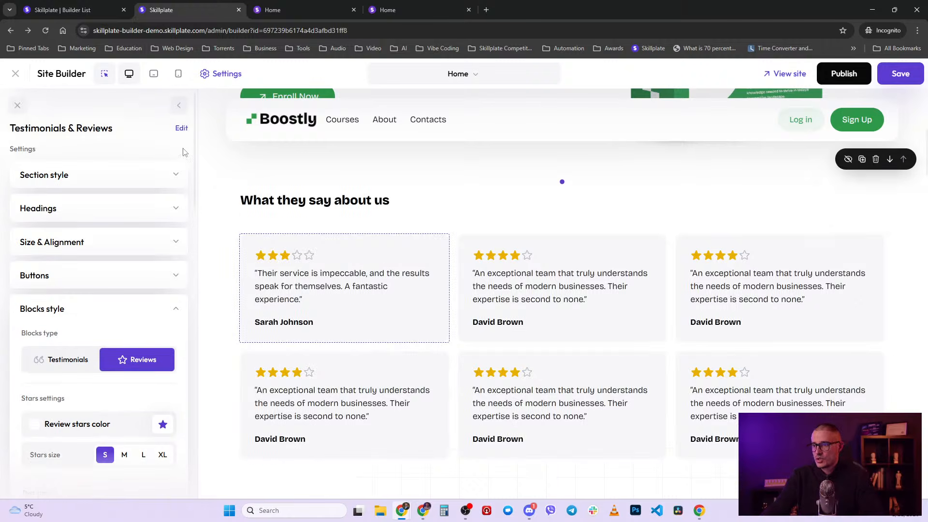
- Go back to the Home sections list and start inserting a section from the canvas + button
left_click(175, 310)
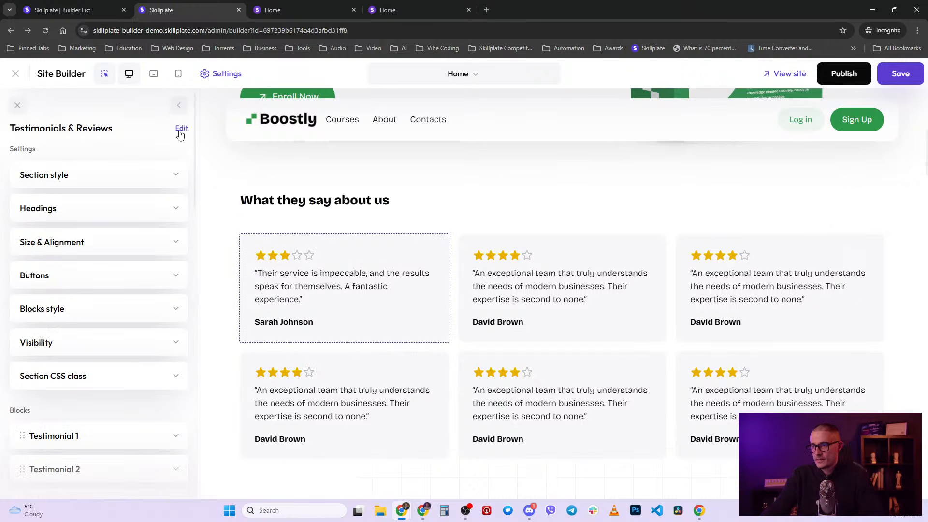
left_click(181, 106)
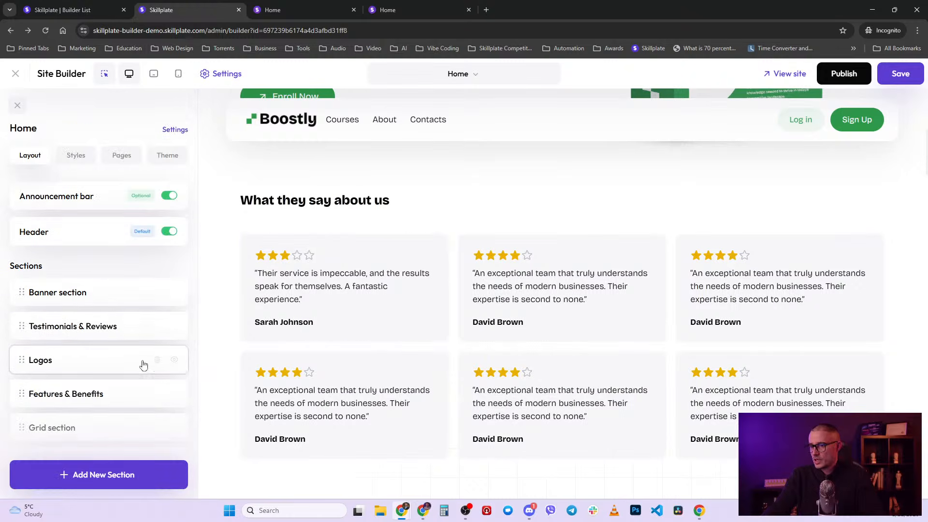
scroll(87, 365, "down", 2)
scroll(84, 377, "down", 3)
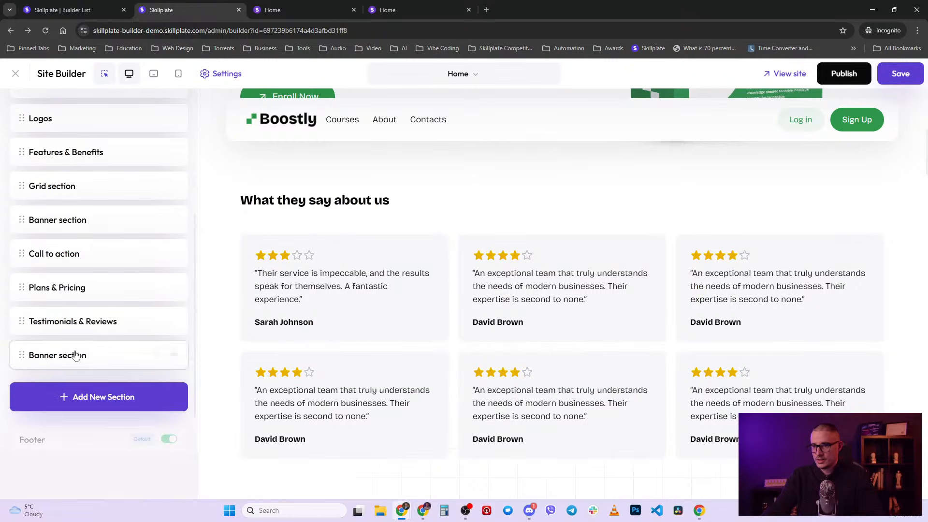
left_click(562, 182)
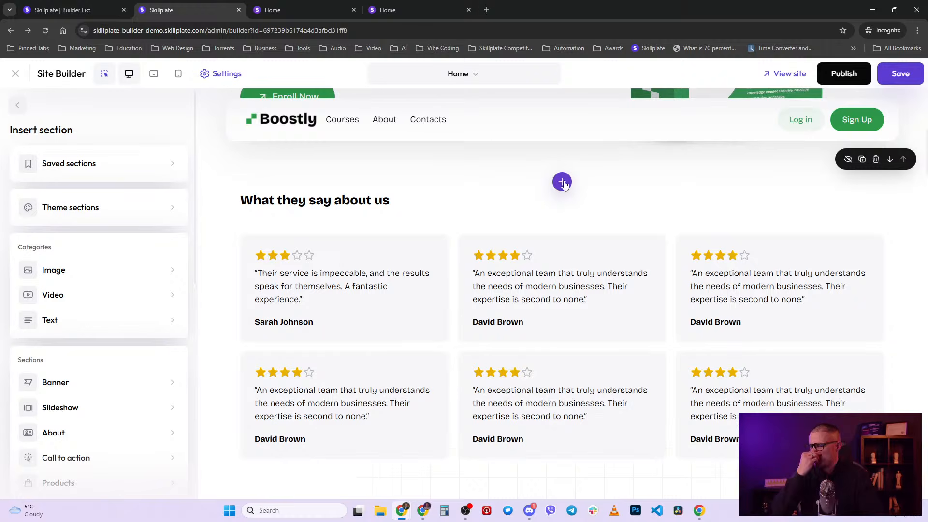
- Browse the Theme sections templates, then go back to the Insert section menu
left_click(100, 214)
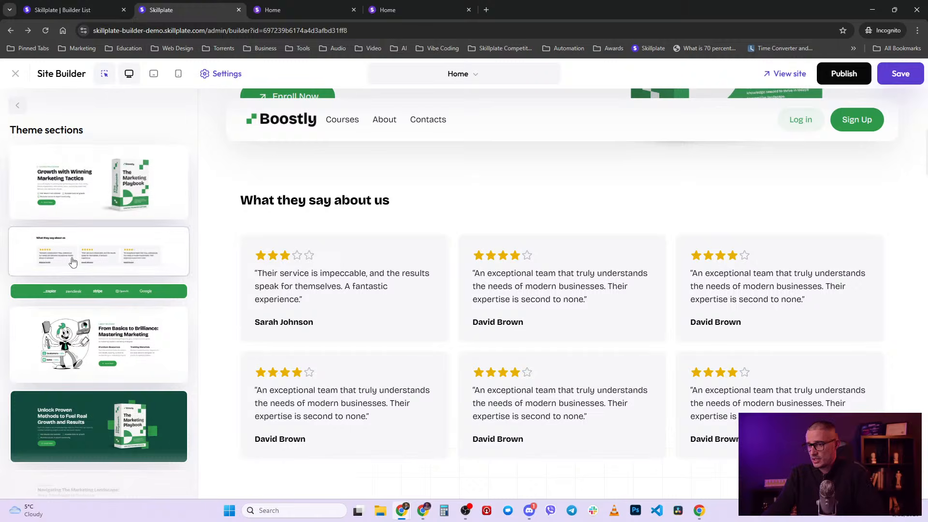
scroll(99, 250, "down", 1)
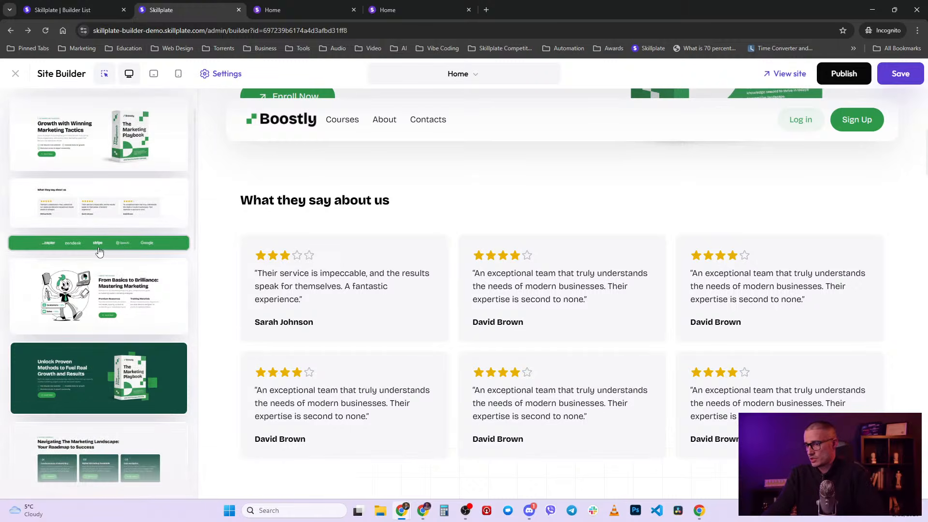
scroll(99, 251, "up", 1)
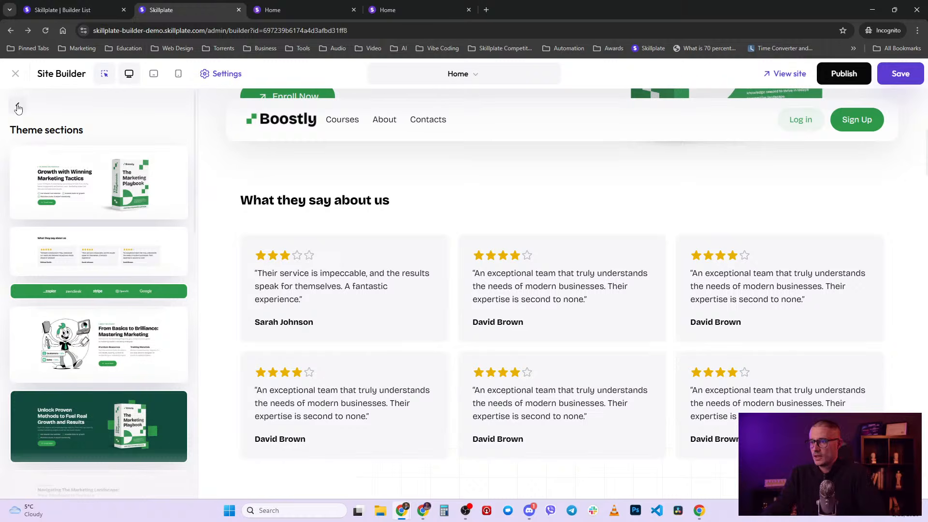
scroll(68, 329, "down", 7)
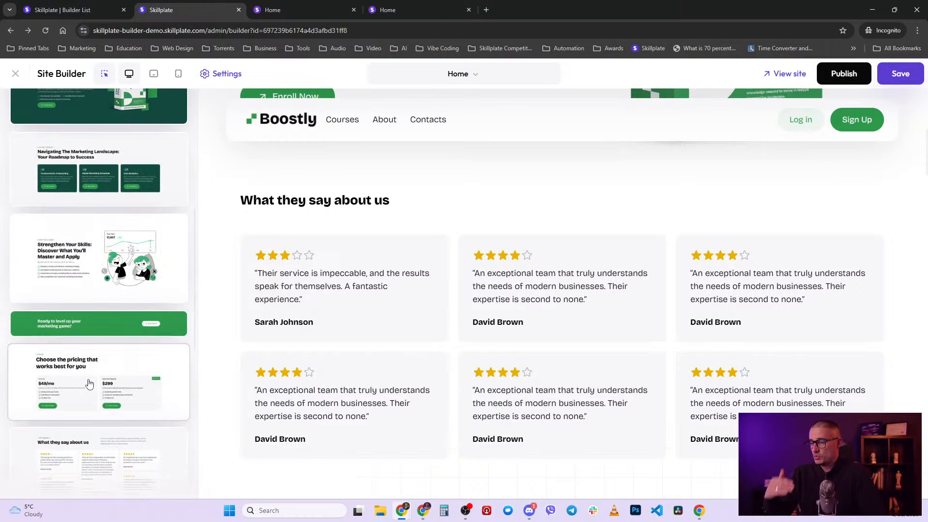
scroll(241, 348, "up", 5)
scroll(102, 353, "up", 7)
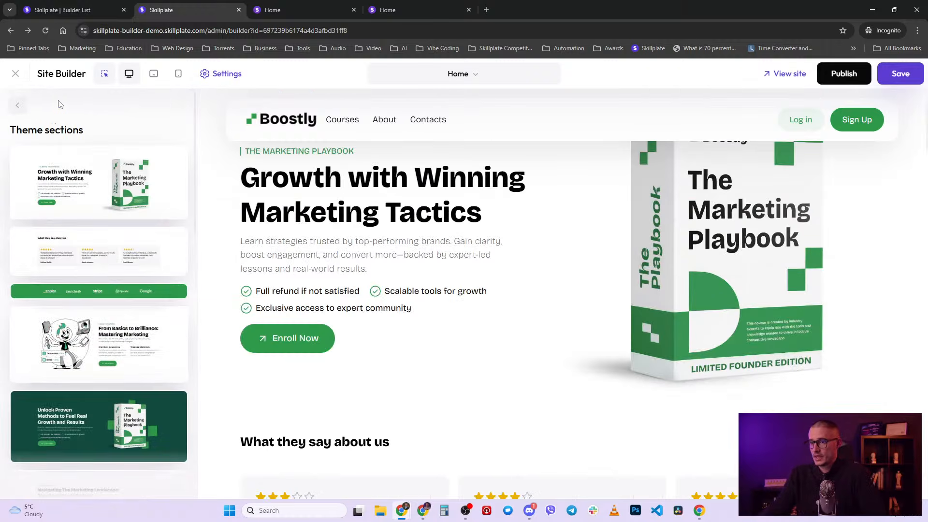
left_click(17, 105)
scroll(109, 389, "down", 2)
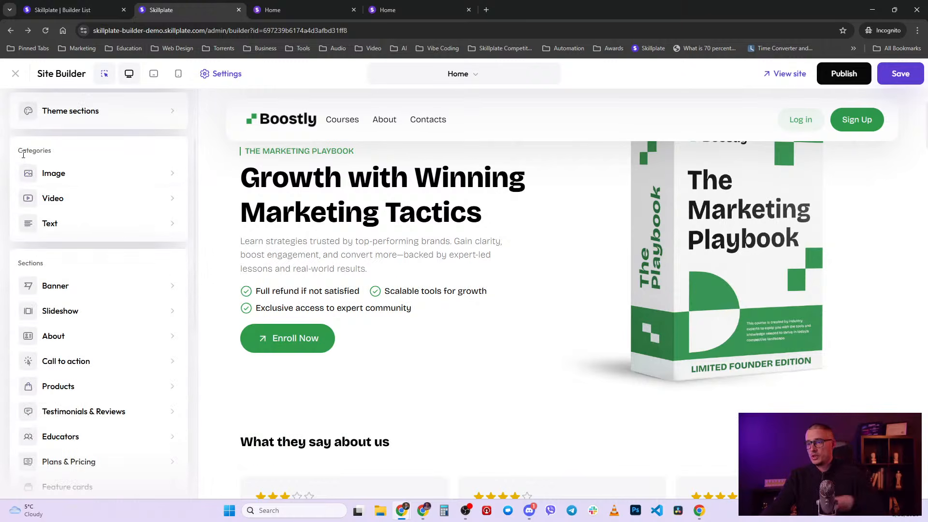
left_click(85, 182)
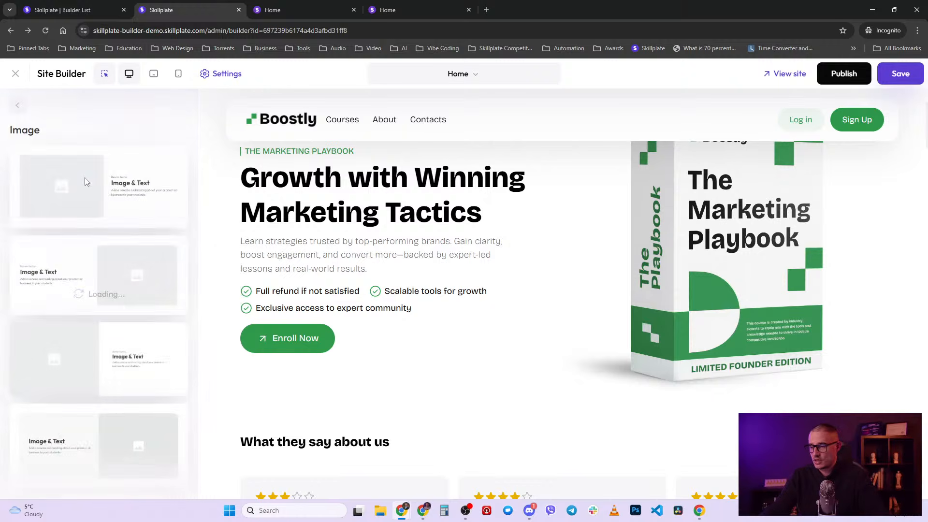
scroll(100, 369, "down", 5)
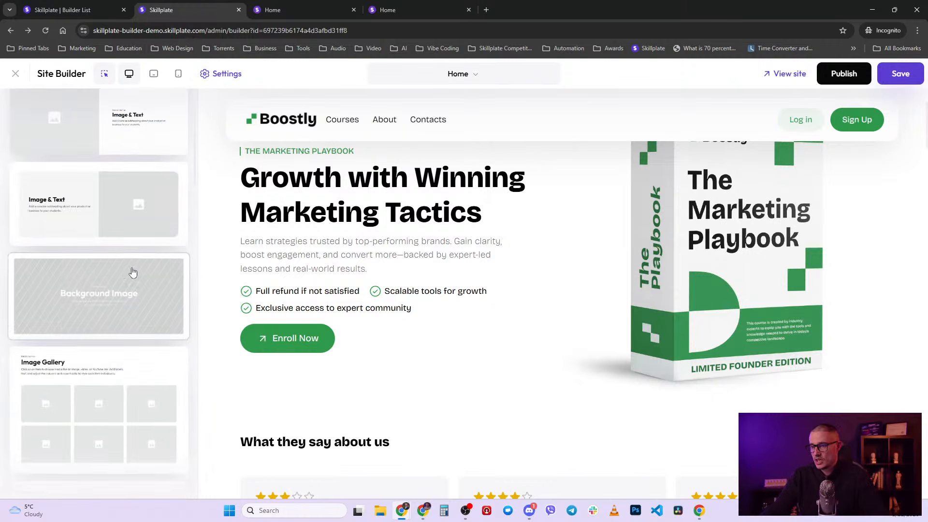
scroll(133, 273, "down", 5)
scroll(147, 338, "up", 10)
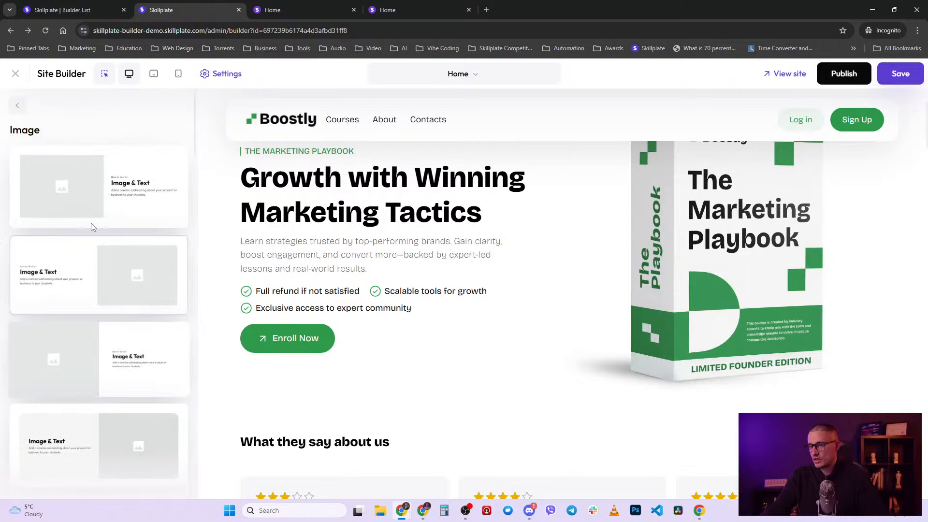
left_click(22, 108)
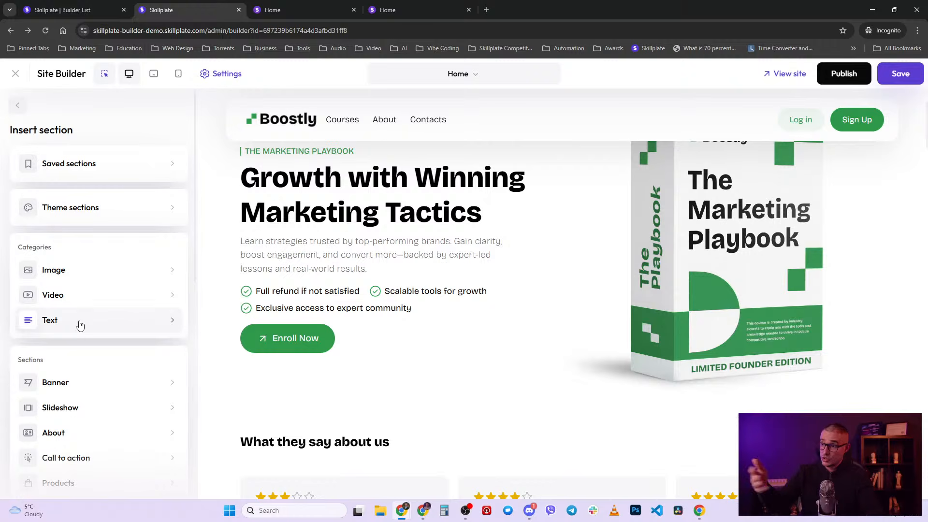
scroll(81, 326, "down", 1)
scroll(80, 325, "down", 3)
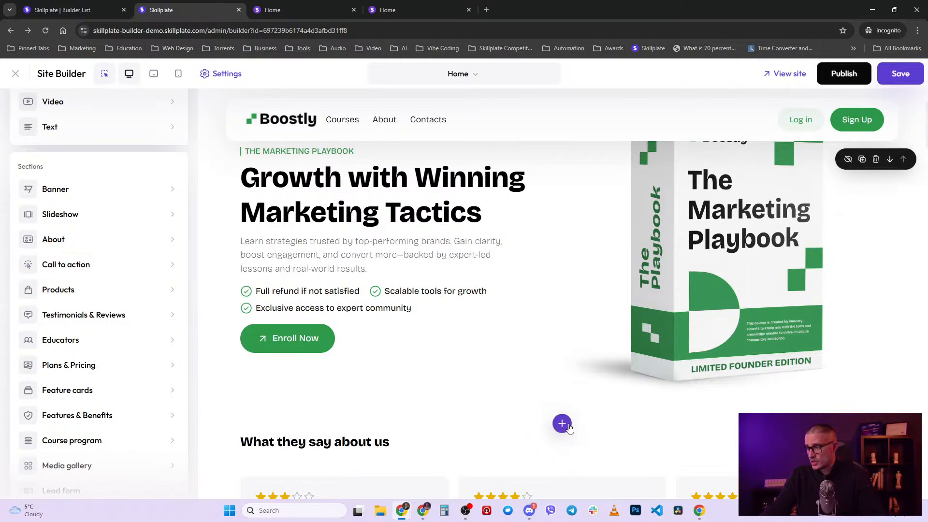
scroll(474, 400, "down", 4)
scroll(476, 396, "down", 4)
scroll(477, 391, "up", 6)
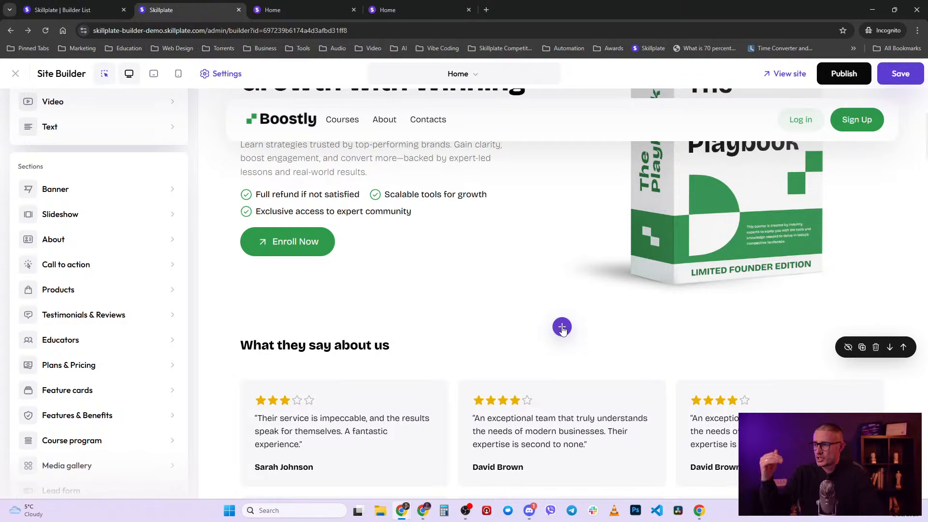
scroll(556, 338, "down", 15)
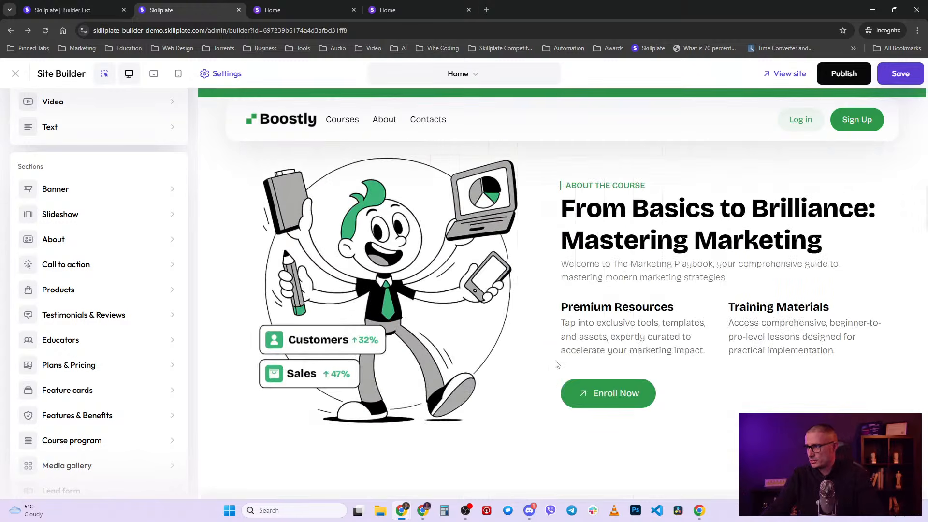
- Select the 'Ready to level up your marketing game?' banner and show its Section style settings
scroll(559, 399, "down", 3)
scroll(559, 399, "up", 3)
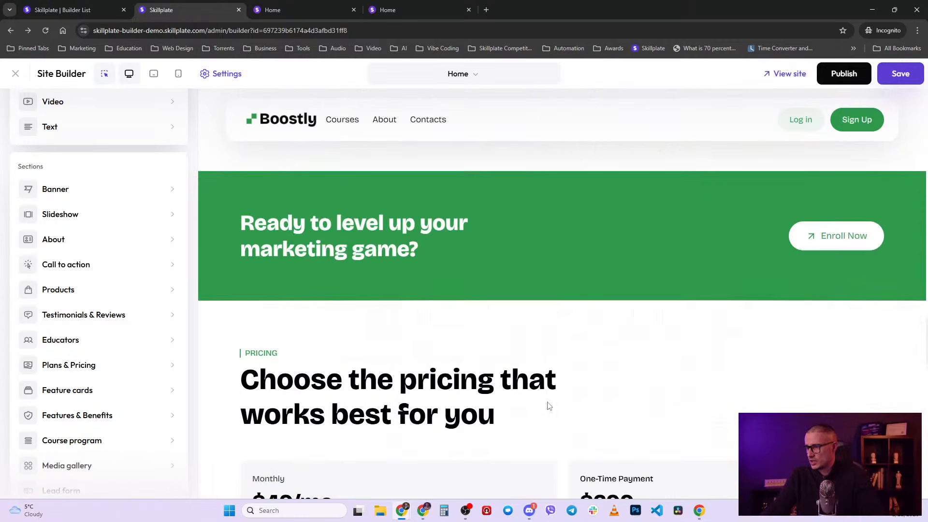
left_click(633, 229)
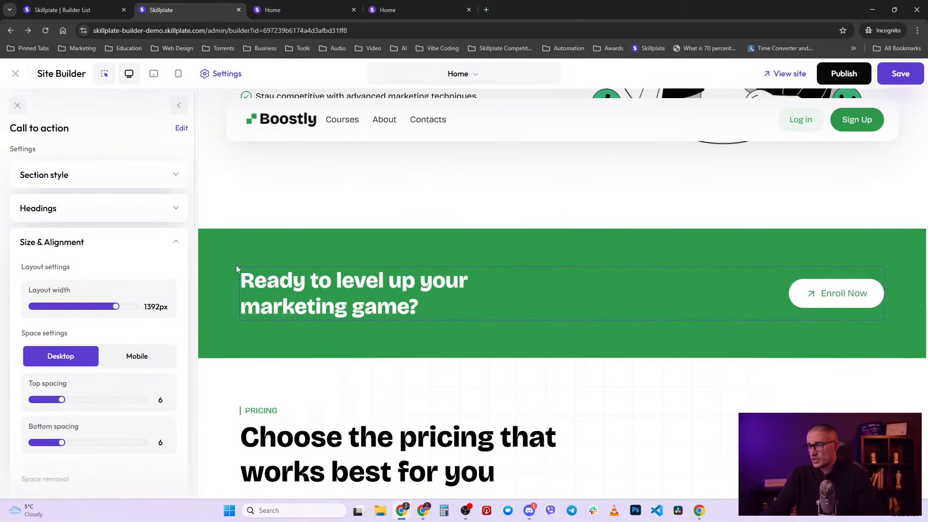
left_click(173, 243)
left_click(164, 180)
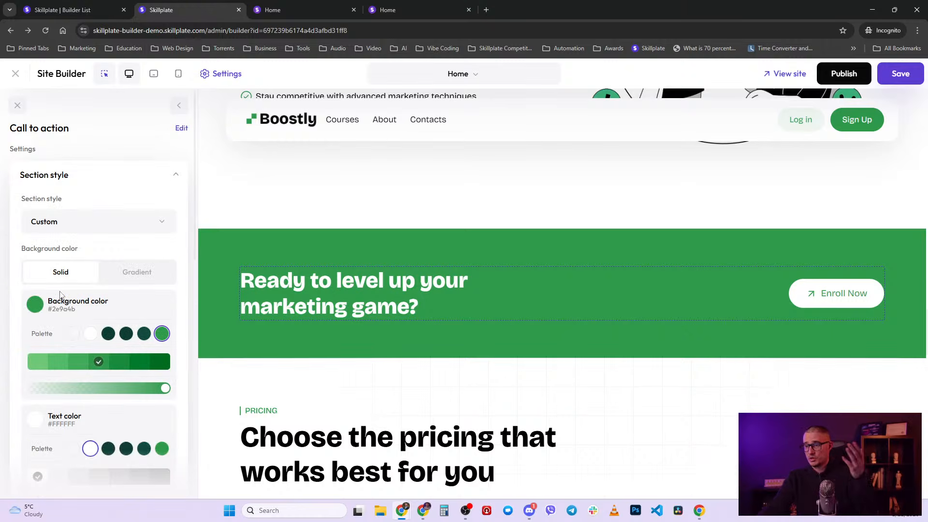
- Try the Colored style with Dark, Vivid and Light themes, then revert to Custom green
left_click(80, 230)
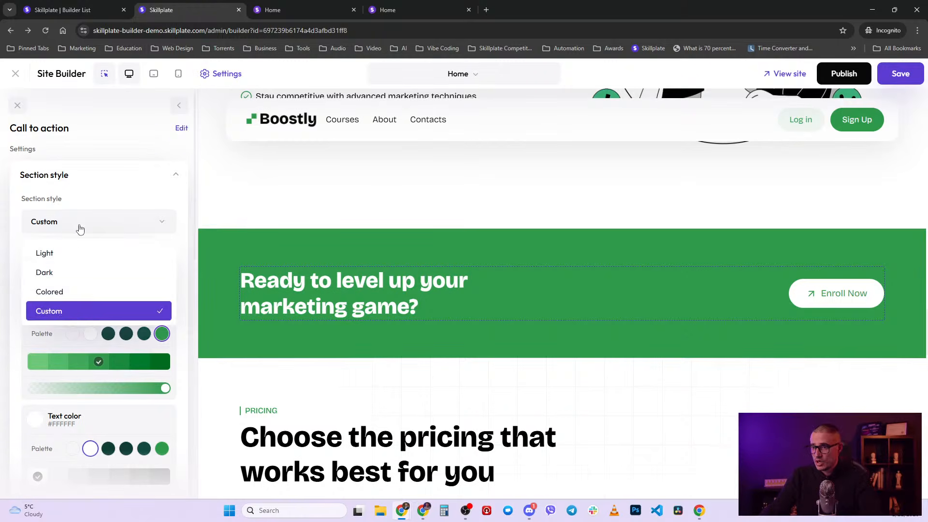
left_click(77, 295)
left_click(96, 281)
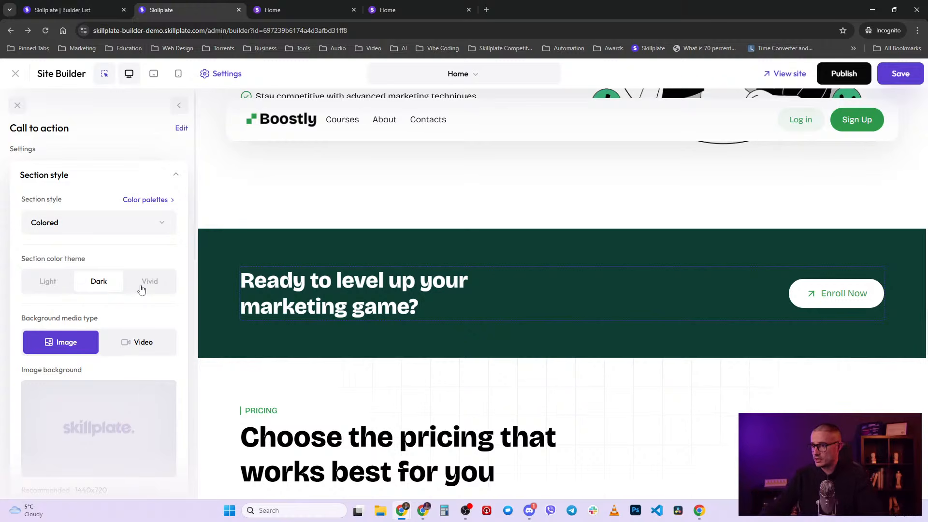
left_click(141, 289)
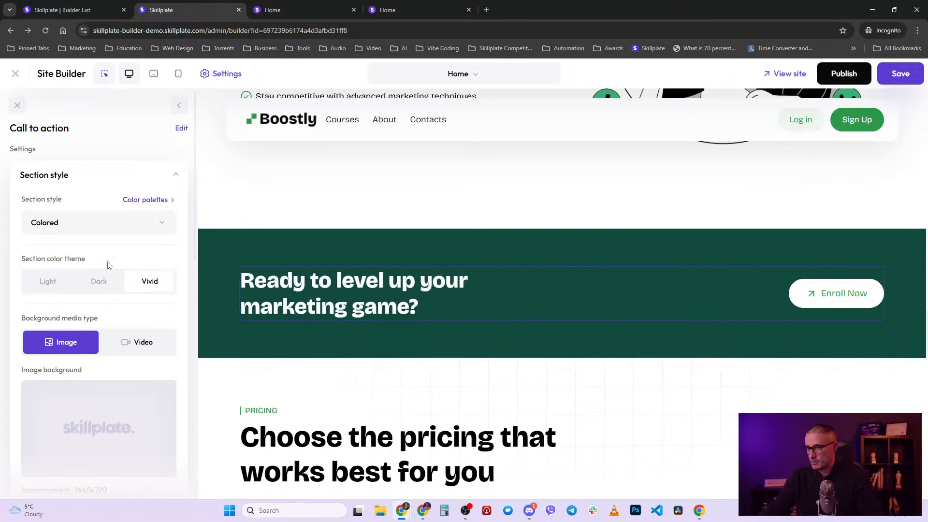
left_click(51, 286)
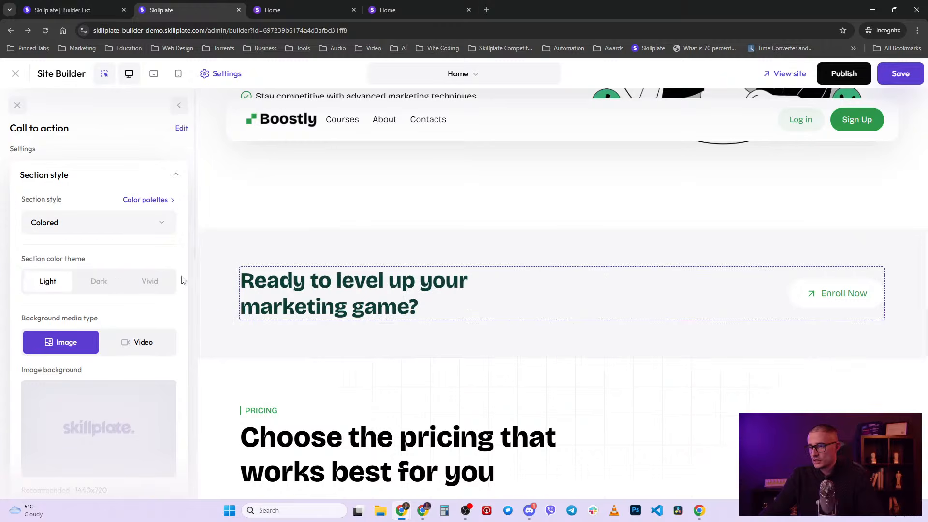
left_click(99, 227)
left_click(63, 311)
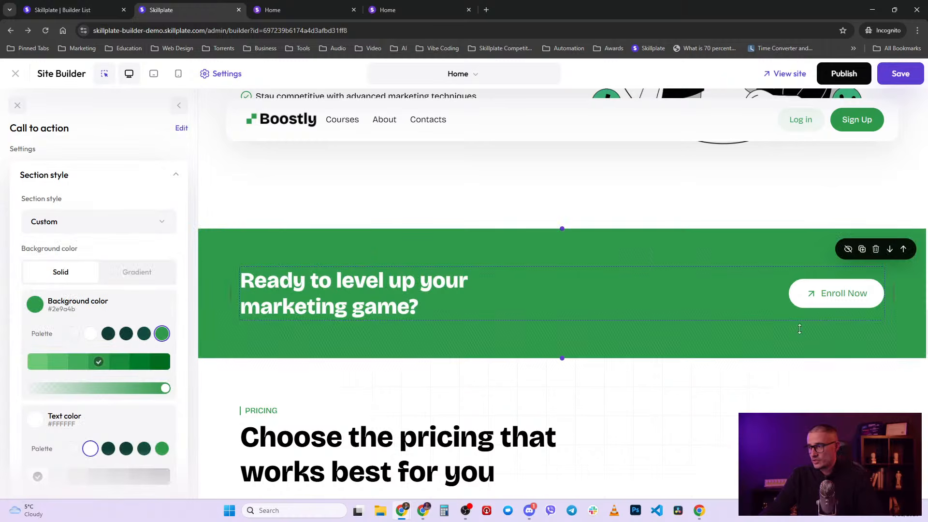
scroll(615, 332, "down", 1)
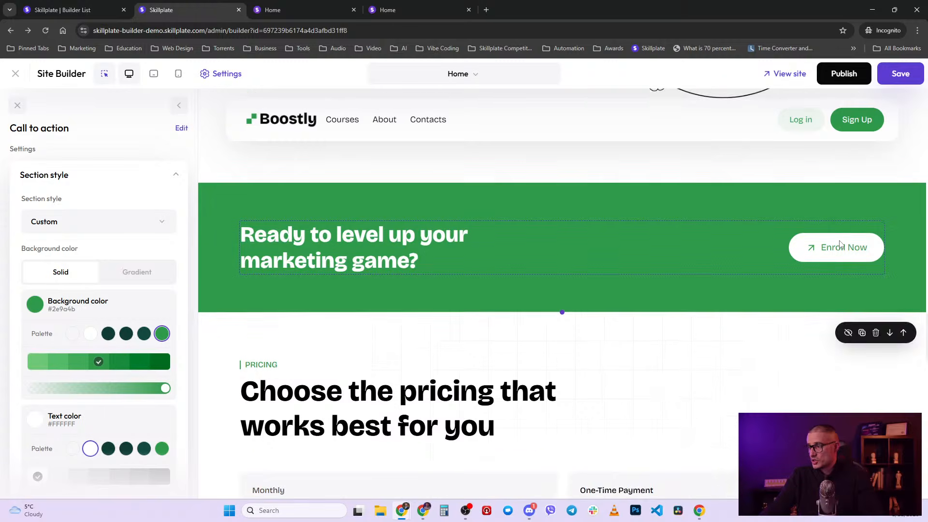
scroll(131, 401, "down", 6)
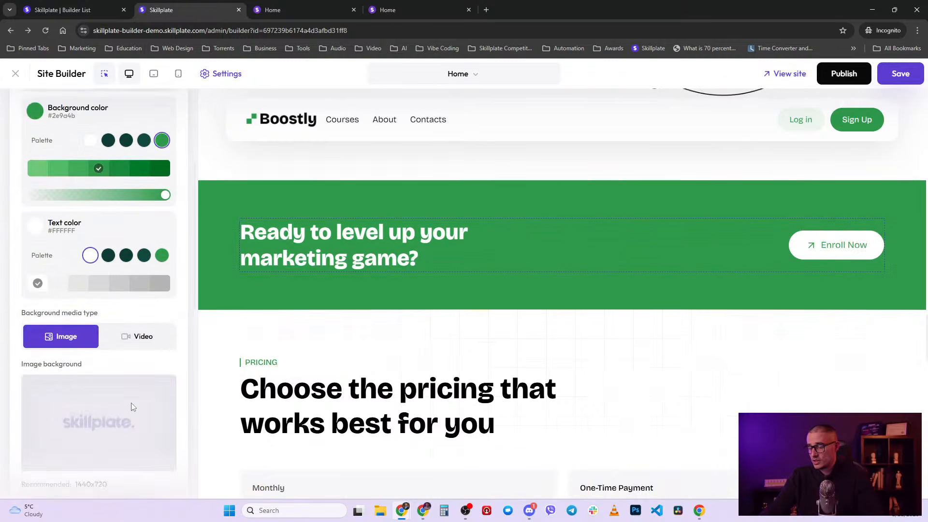
scroll(131, 402, "up", 6)
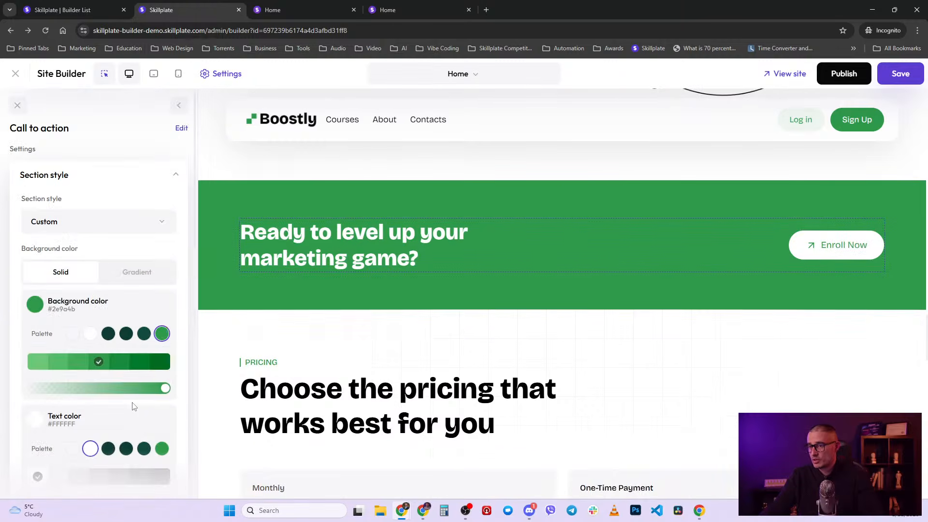
- Scroll down to the footer and open the Insert section list from the divider above it
left_click(175, 174)
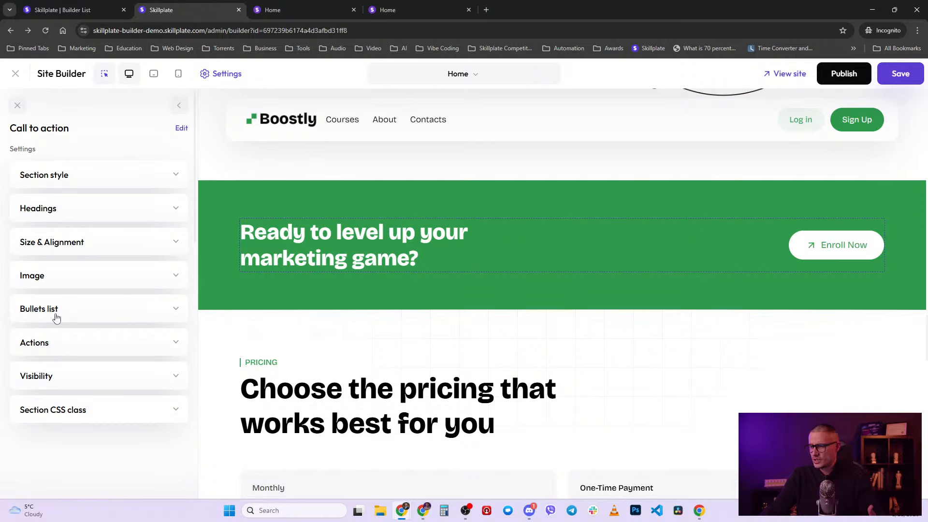
mouse_move(426, 206)
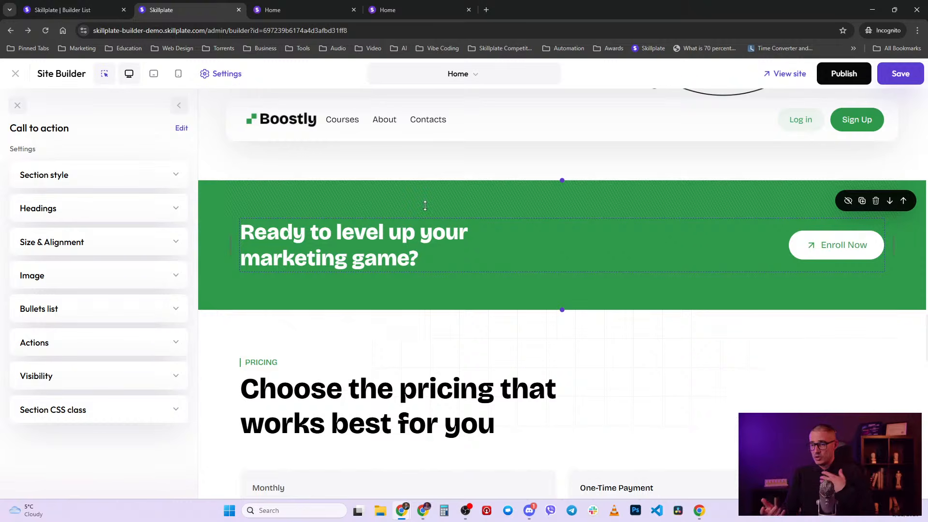
mouse_move(326, 252)
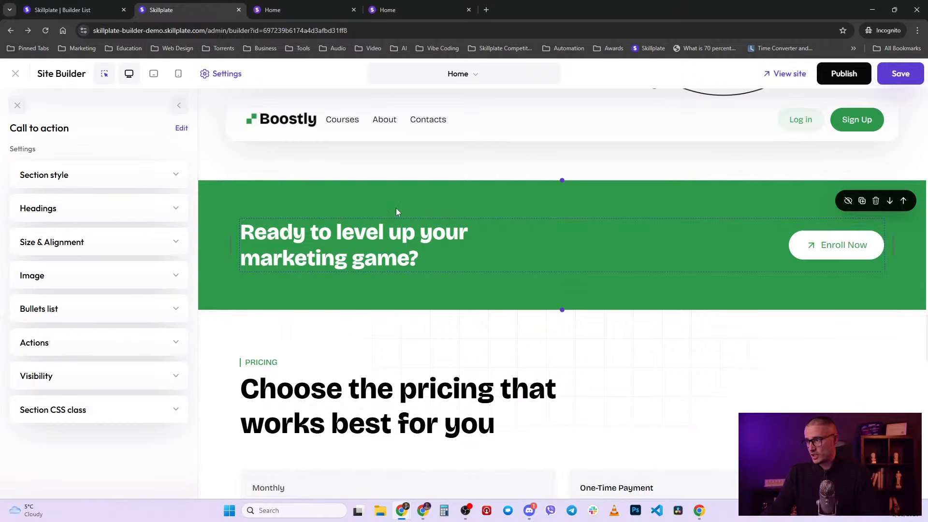
scroll(319, 402, "down", 4)
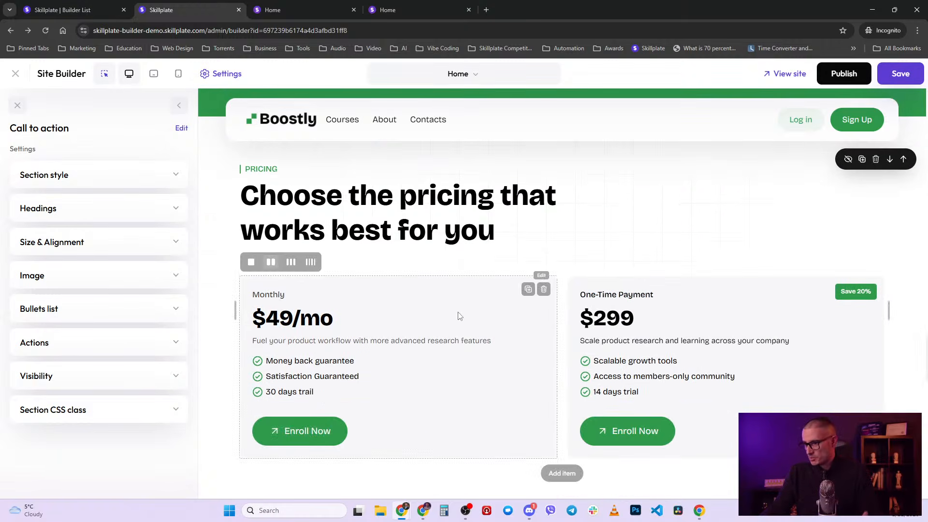
scroll(460, 318, "down", 4)
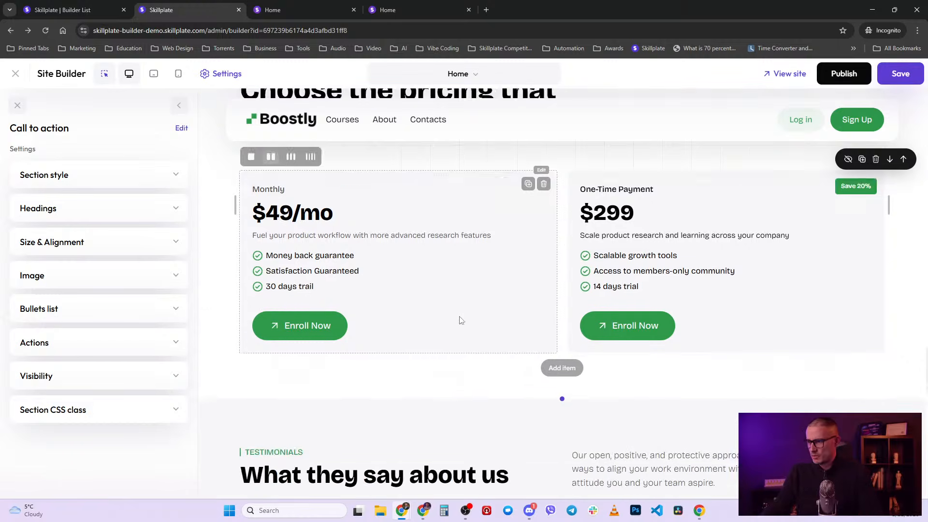
scroll(459, 318, "down", 8)
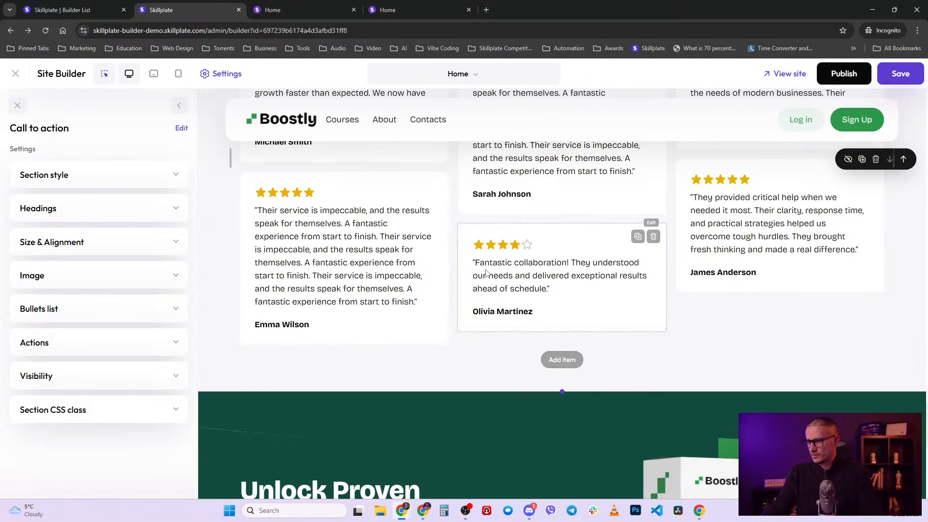
scroll(545, 366, "down", 4)
scroll(546, 358, "up", 4)
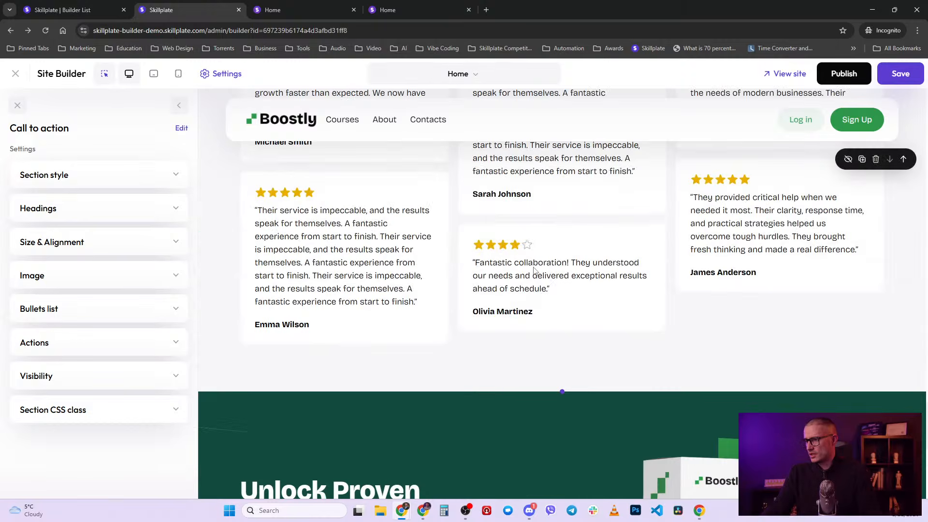
scroll(526, 311, "down", 5)
scroll(526, 312, "down", 4)
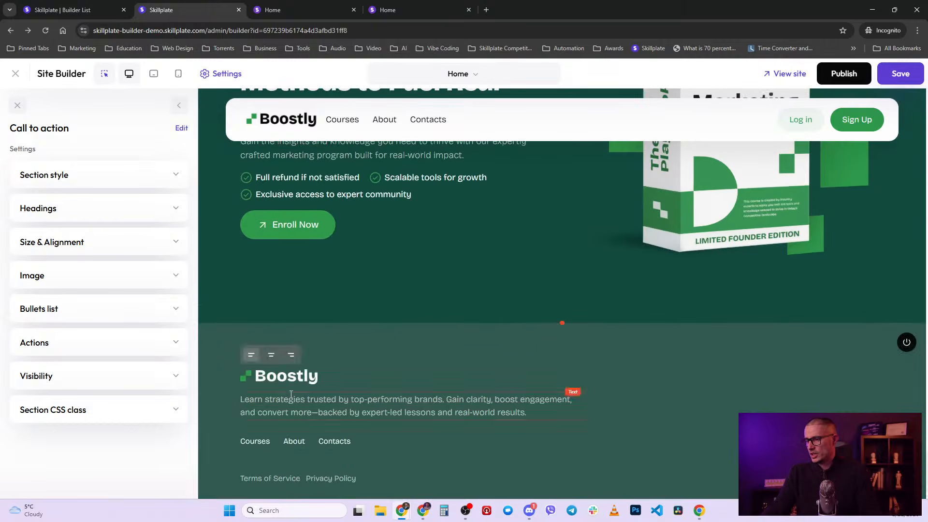
left_click(561, 324)
scroll(124, 400, "down", 6)
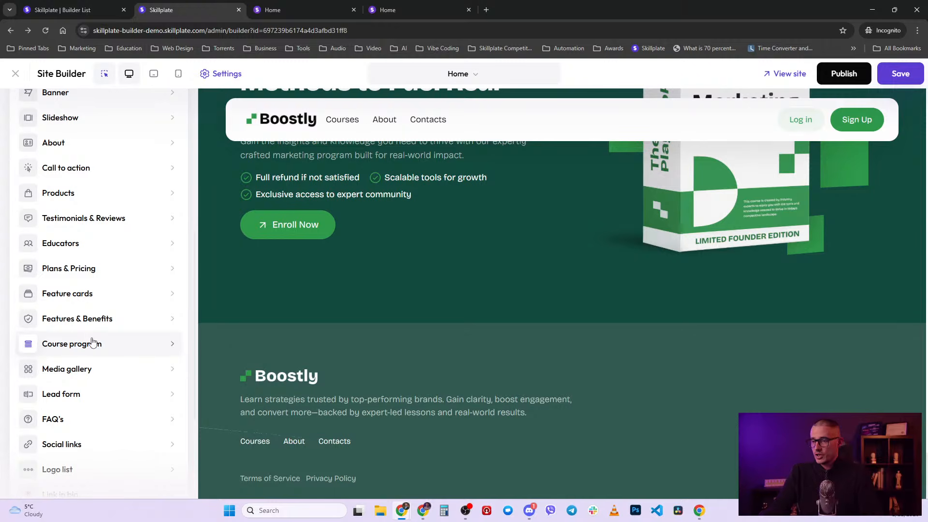
- Scroll the Insert section list and choose Event countdown to view its layouts
scroll(93, 342, "down", 1)
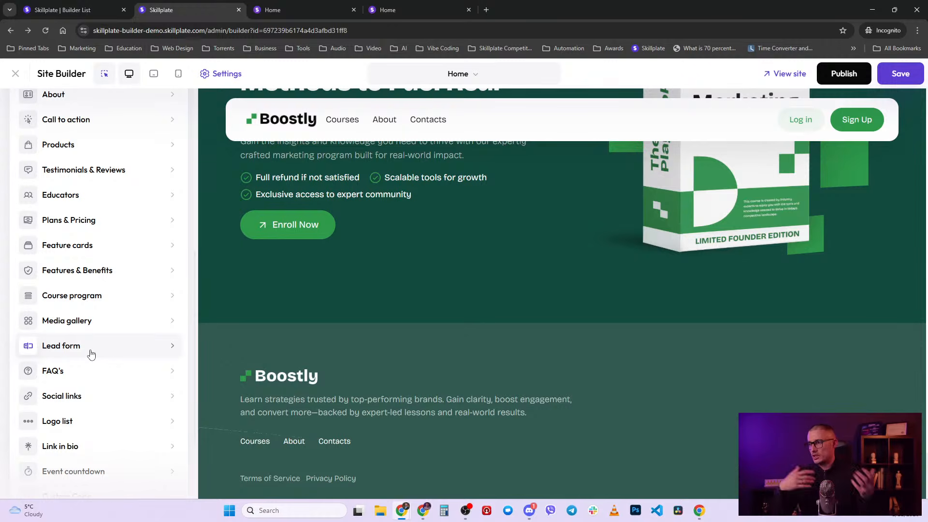
scroll(76, 308, "down", 1)
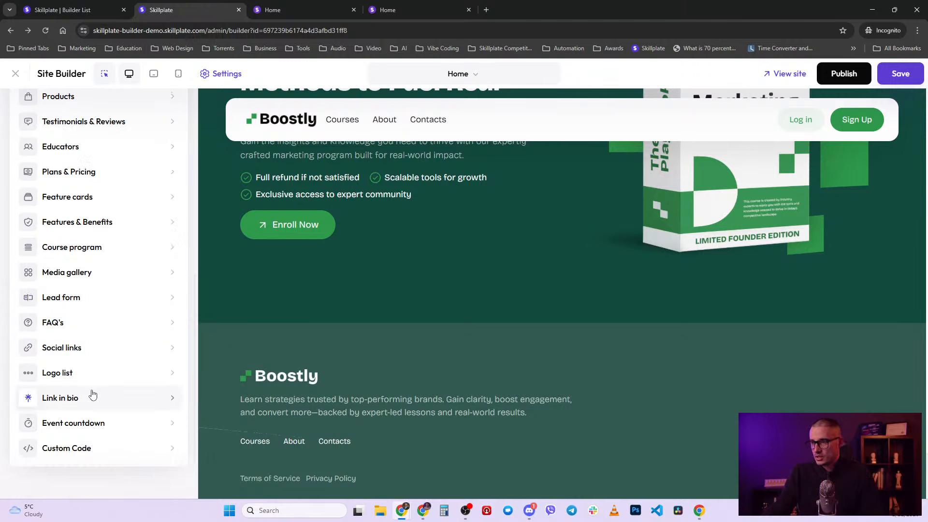
left_click(96, 435)
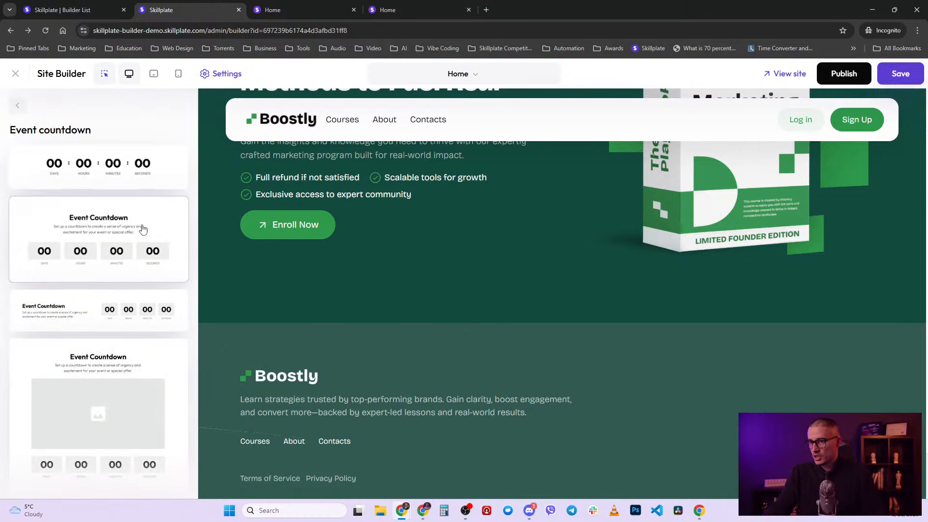
- Insert the centred Event countdown layout above the footer
left_click(142, 229)
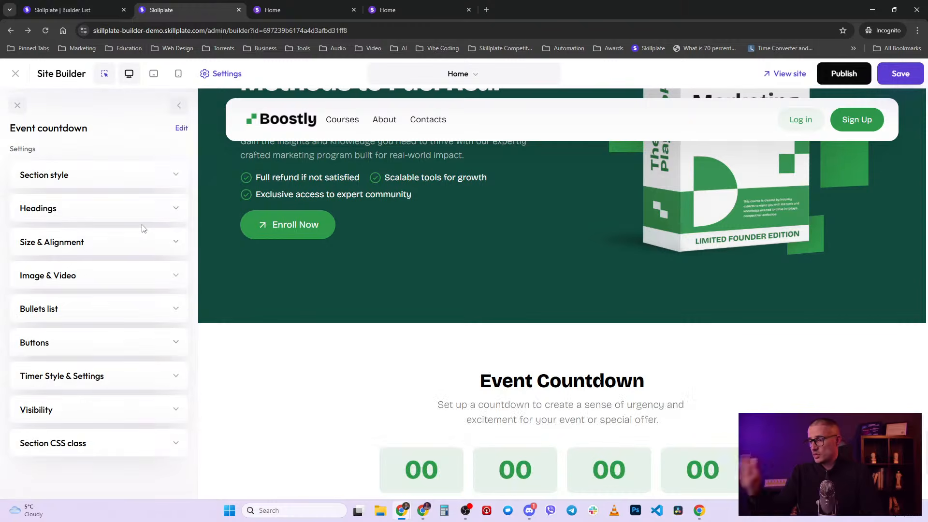
scroll(582, 485, "down", 1)
scroll(582, 485, "down", 2)
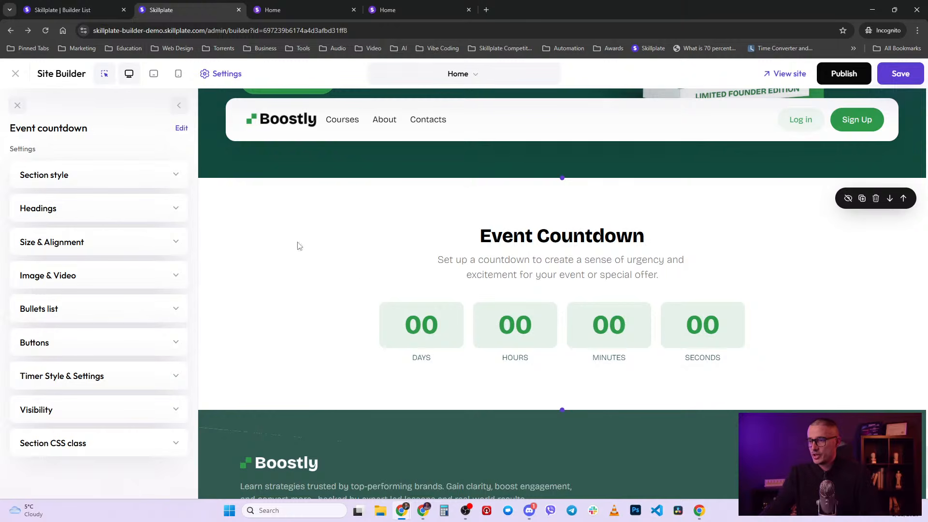
- Set the countdown timer's expiry date to Apr 8, 2026 and apply it
left_click(394, 323)
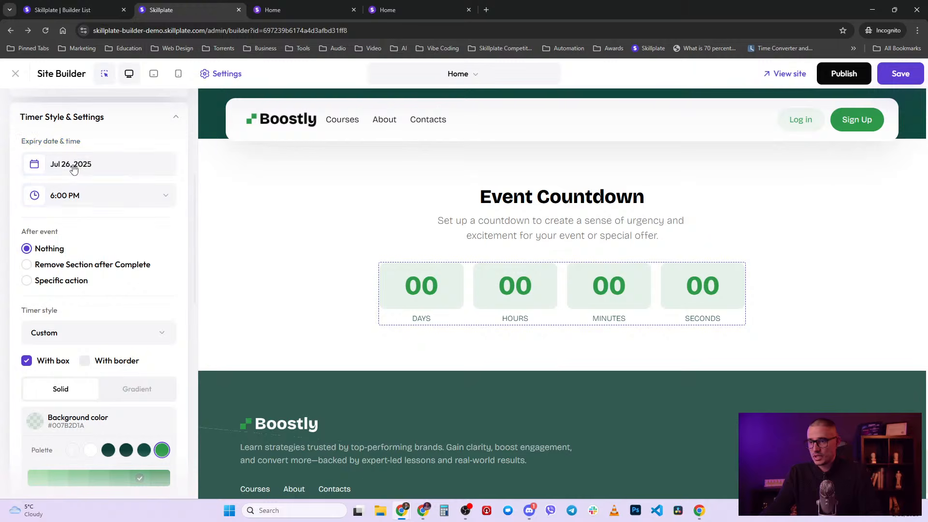
left_click(73, 164)
left_click(155, 205)
left_click(155, 204)
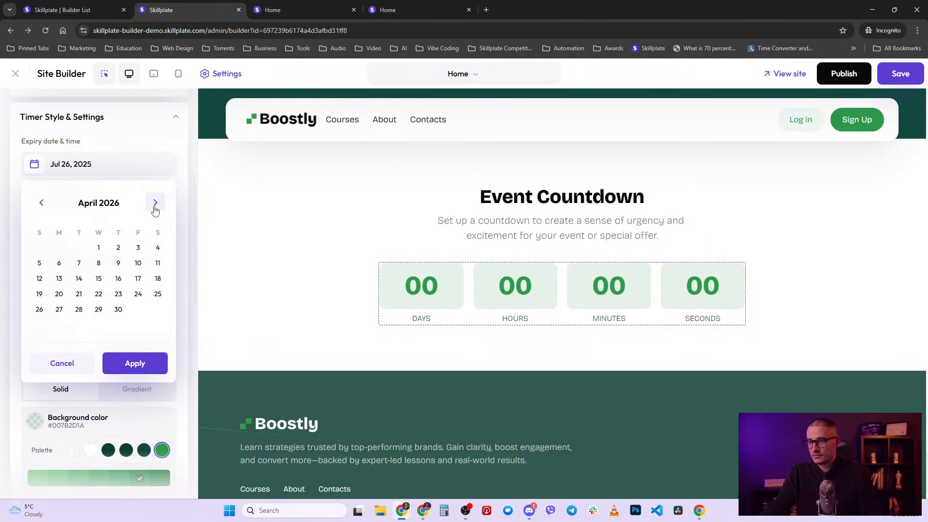
left_click(99, 263)
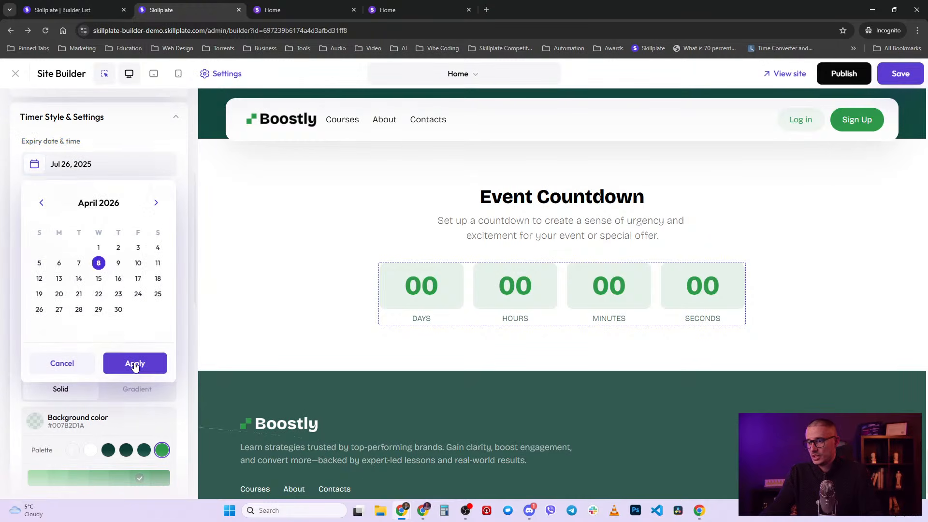
left_click(134, 365)
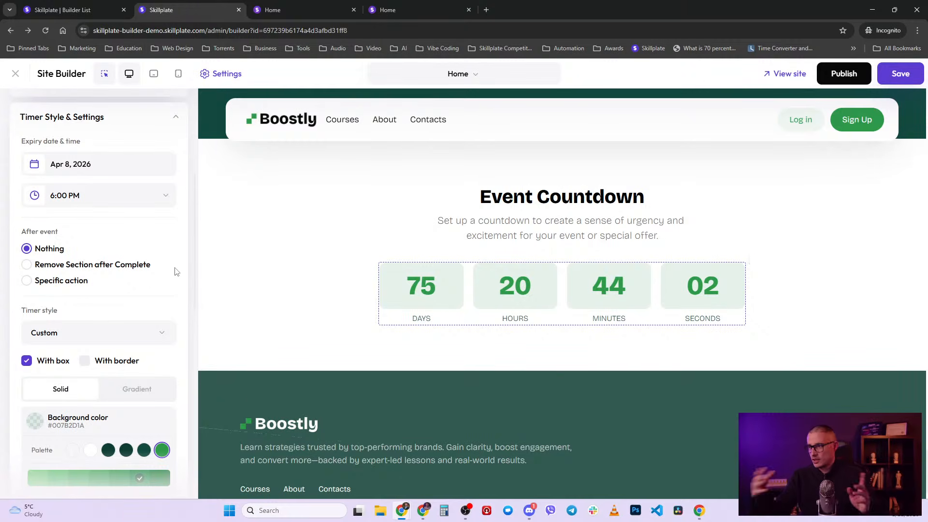
scroll(123, 390, "down", 10)
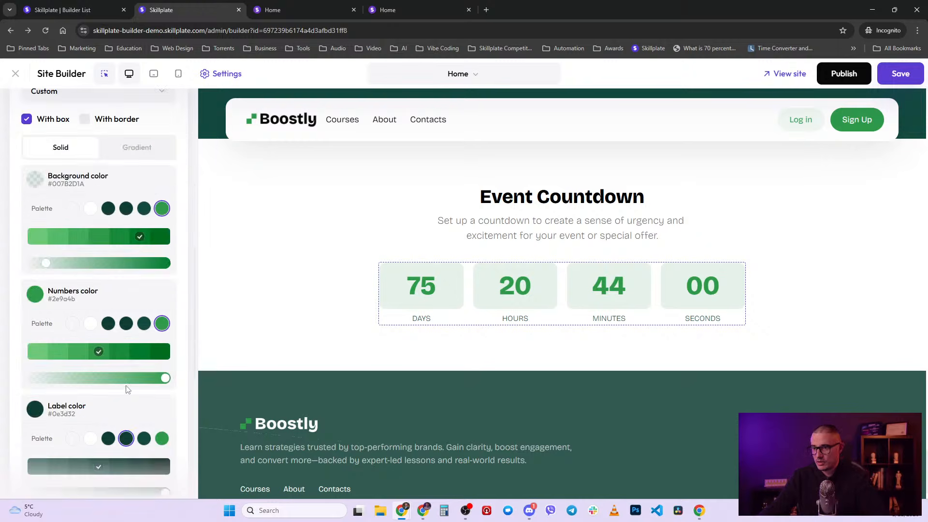
scroll(128, 389, "up", 10)
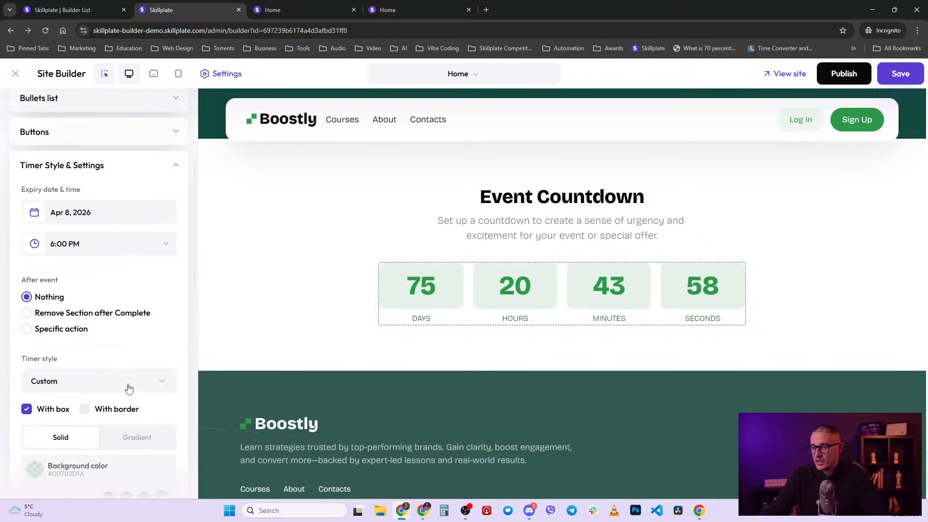
left_click(176, 167)
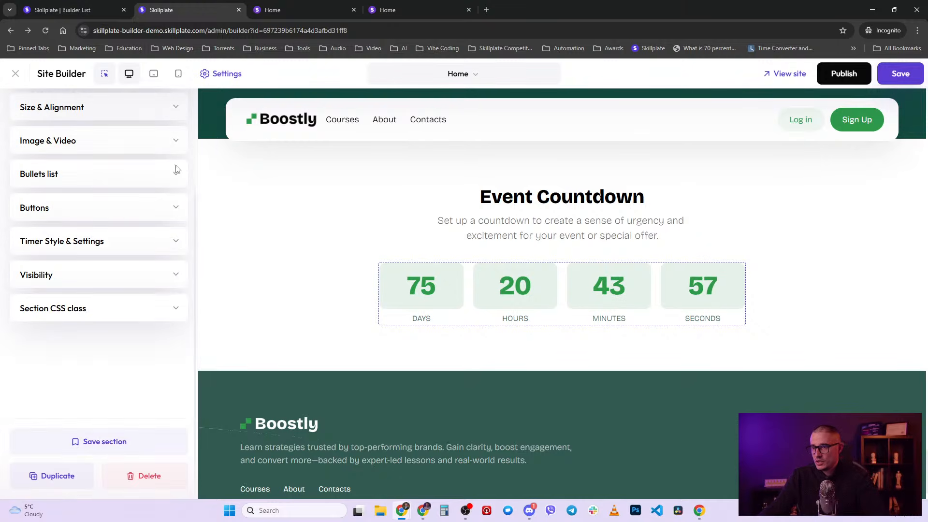
left_click(78, 240)
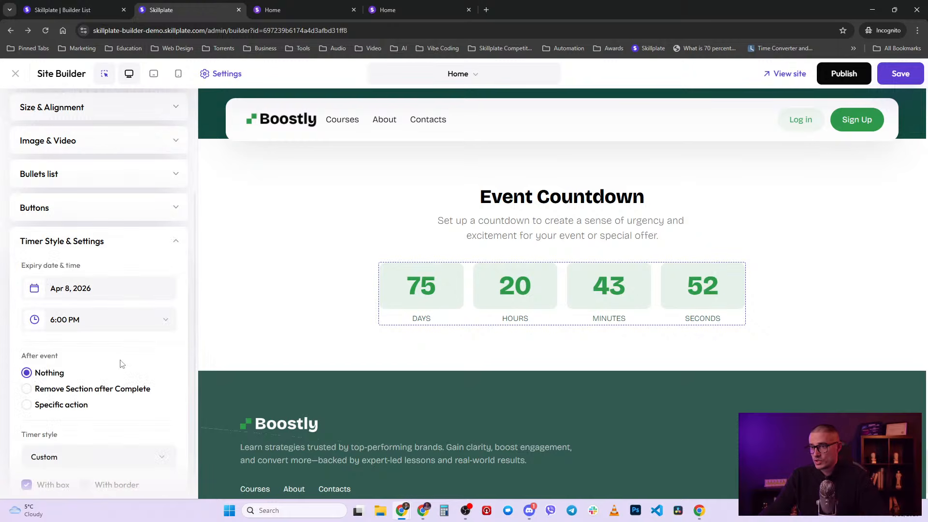
scroll(122, 363, "down", 1)
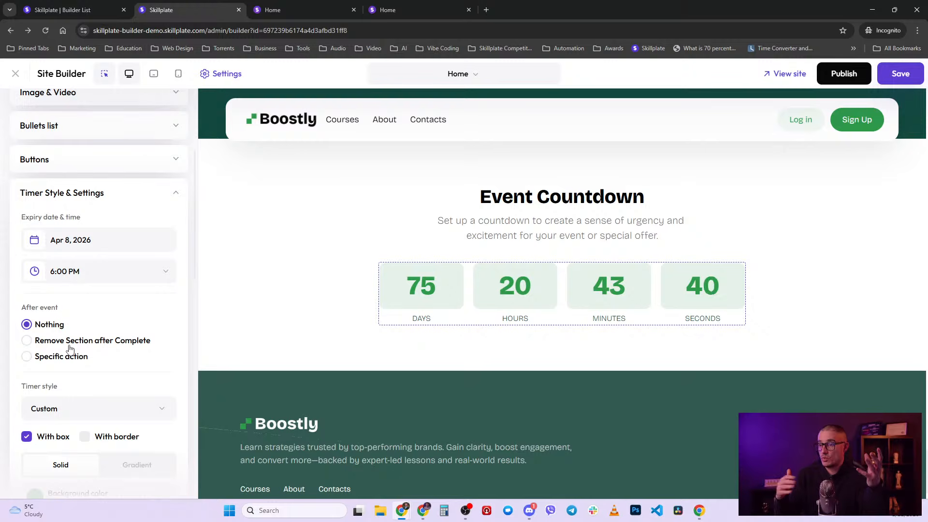
scroll(63, 367, "down", 1)
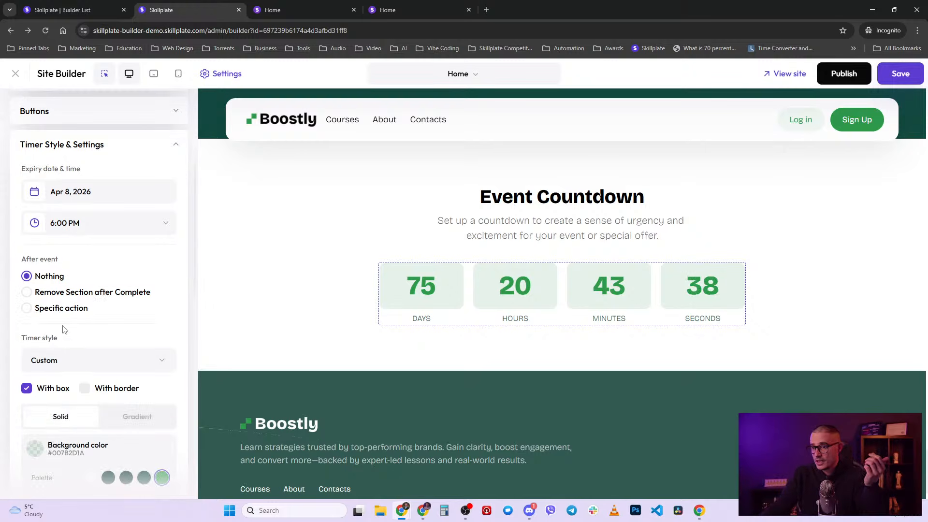
left_click(69, 360)
left_click(69, 360)
left_click(62, 310)
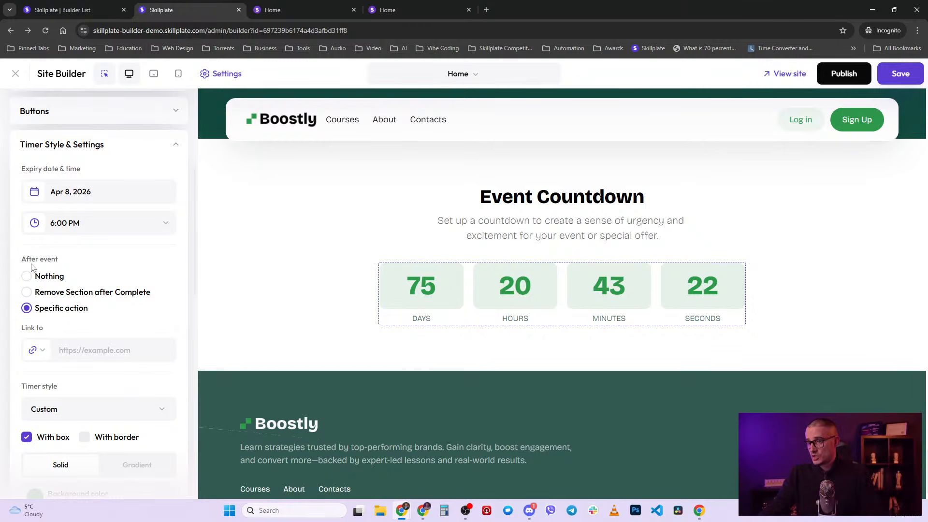
left_click(37, 350)
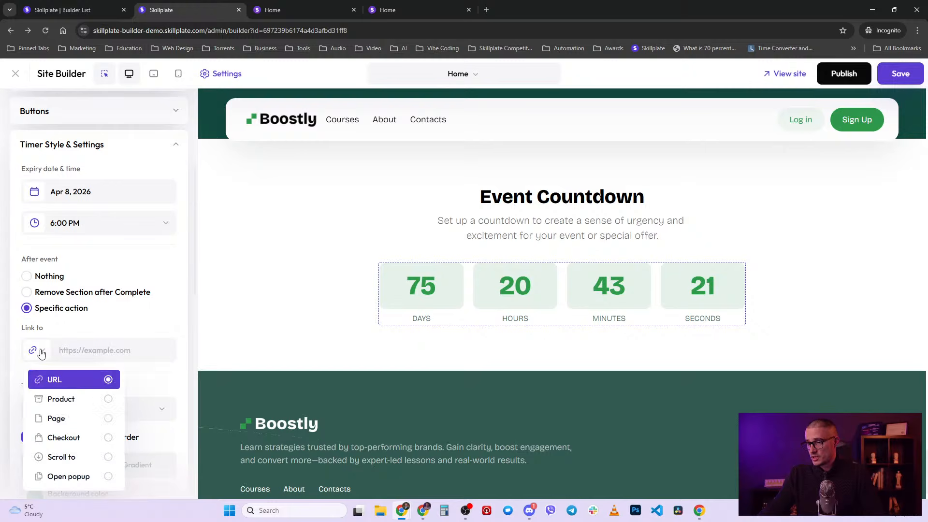
left_click(62, 421)
left_click(88, 350)
left_click(64, 468)
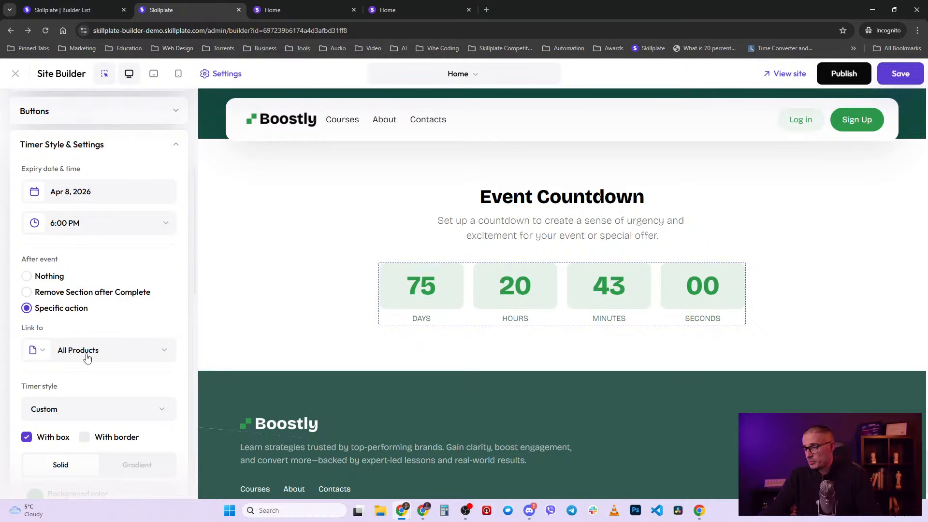
left_click(53, 277)
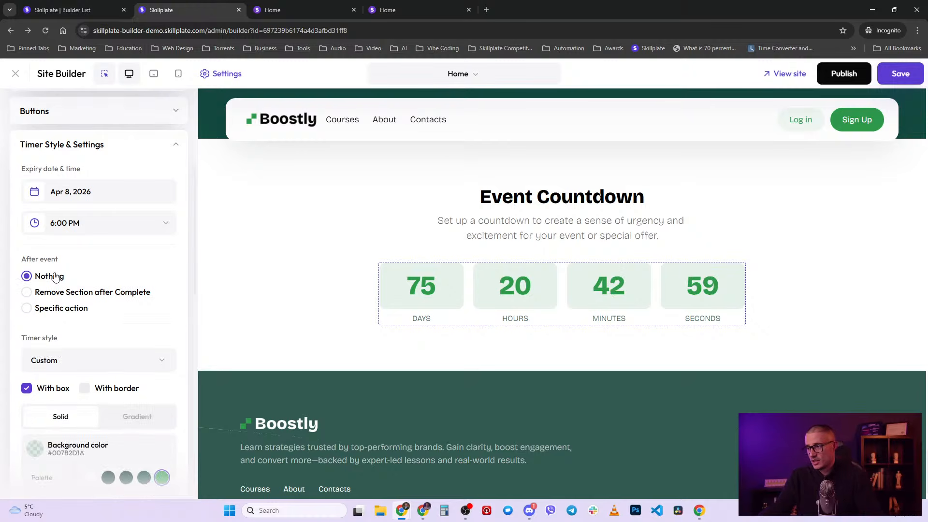
scroll(79, 326, "up", 2)
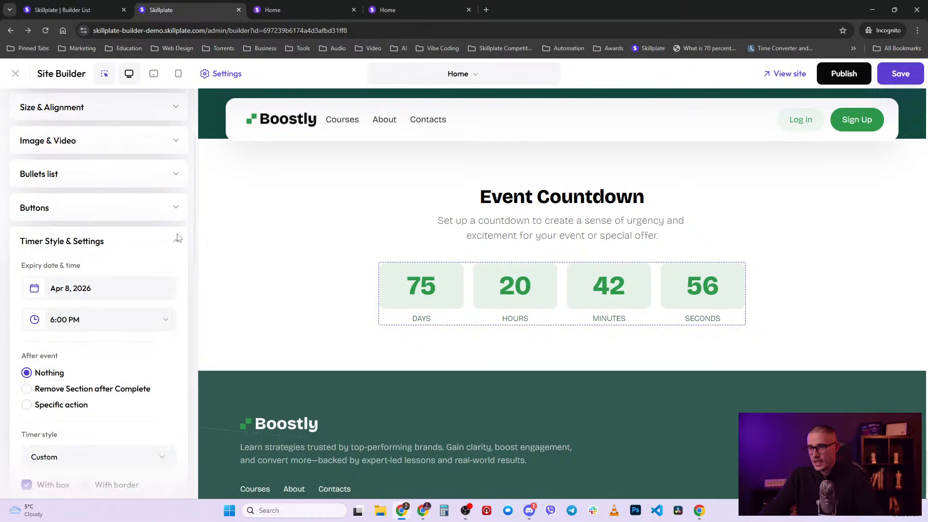
left_click(176, 240)
- Close the countdown settings and open the Insert section list from the divider below it
scroll(152, 248, "up", 2)
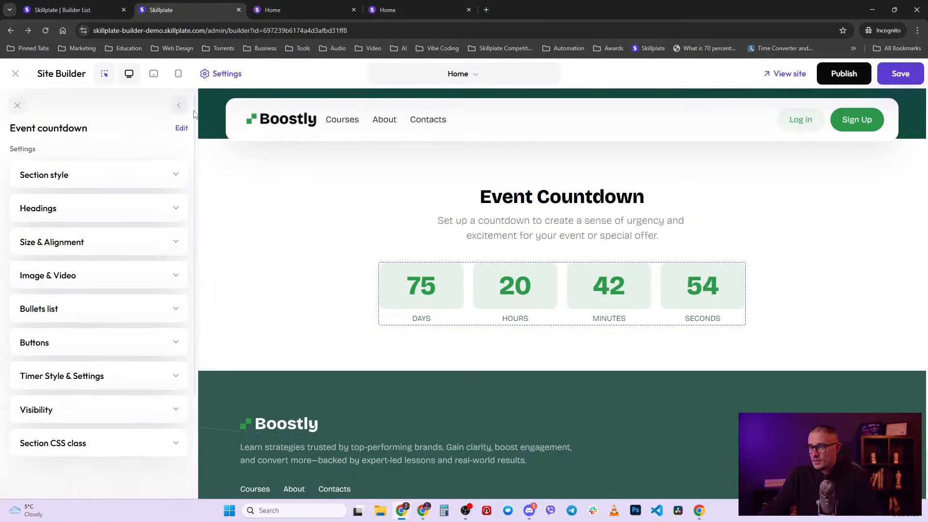
left_click(185, 103)
scroll(130, 413, "down", 4)
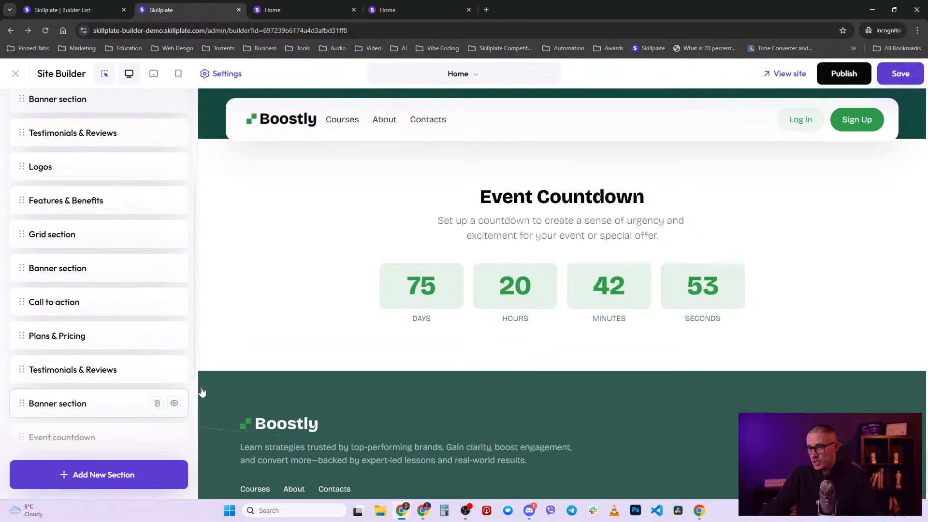
left_click(561, 370)
scroll(104, 413, "down", 8)
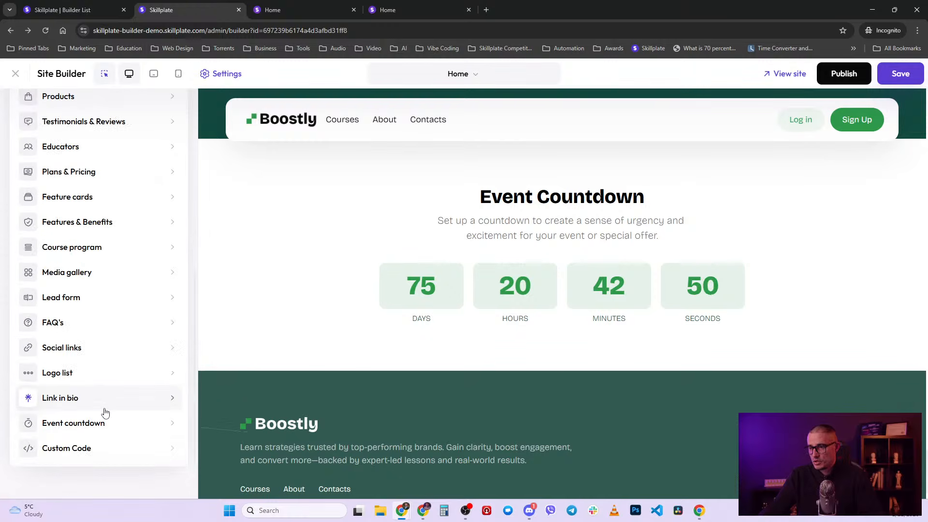
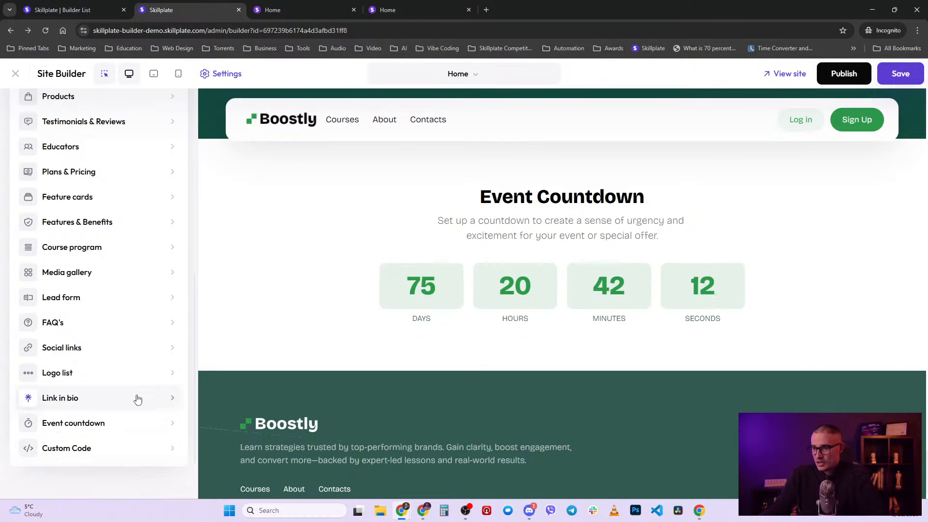
- Reload the site builder, confirming the reload prompt
left_click(98, 457)
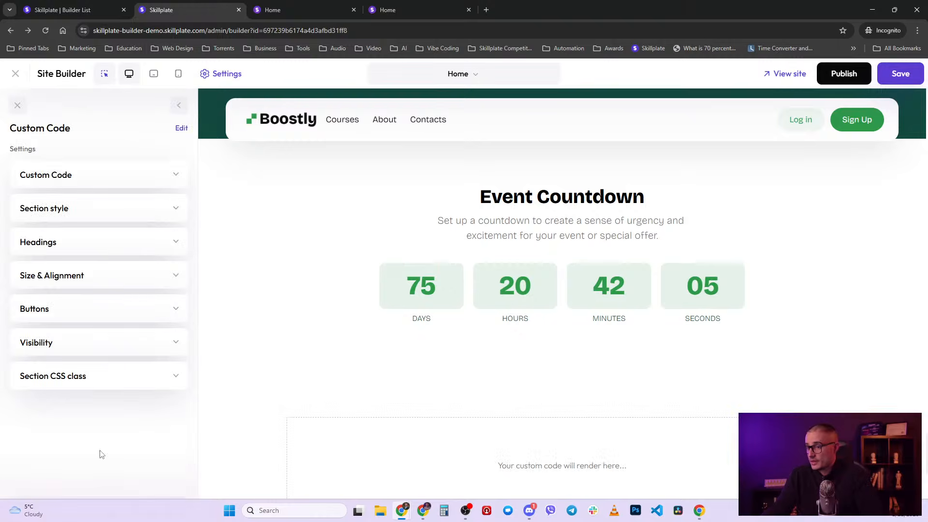
scroll(408, 422, "down", 2)
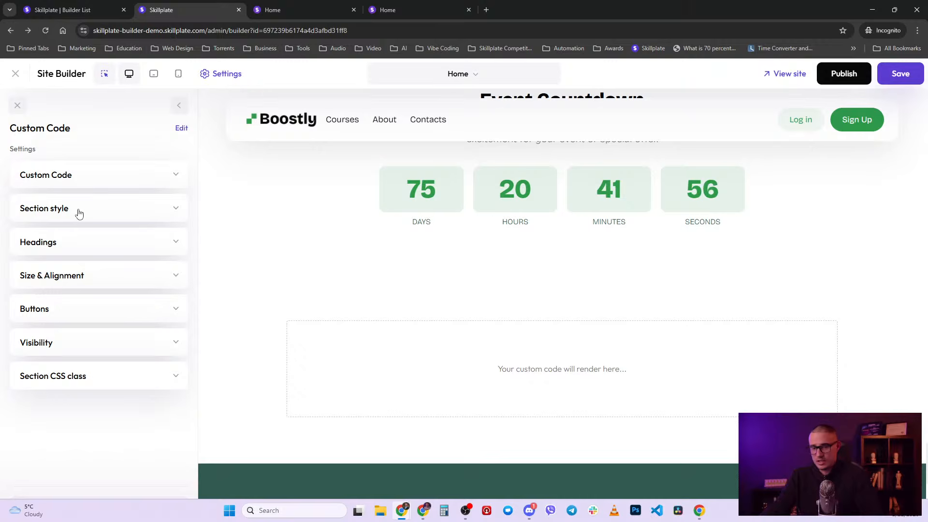
key("F5")
left_click(514, 92)
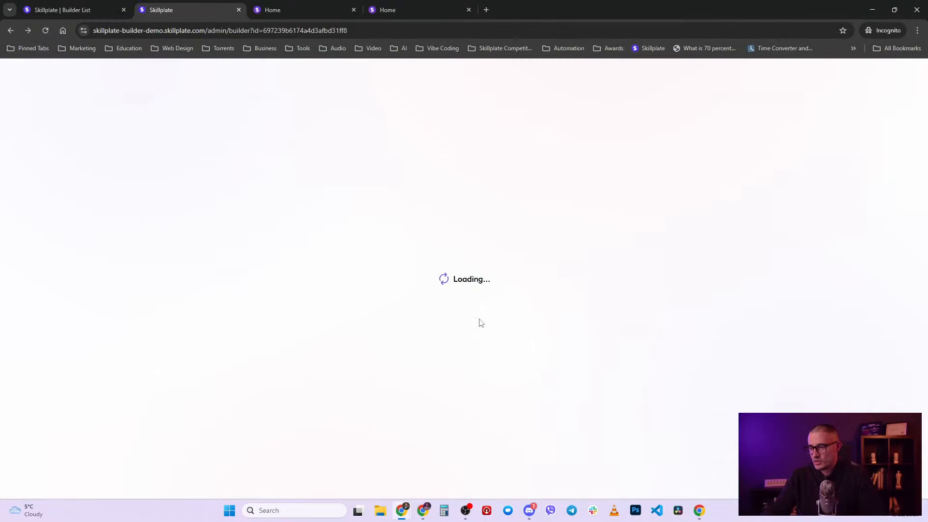
- Insert a Custom Code section above the testimonials and expand its code editor
scroll(474, 368, "down", 7)
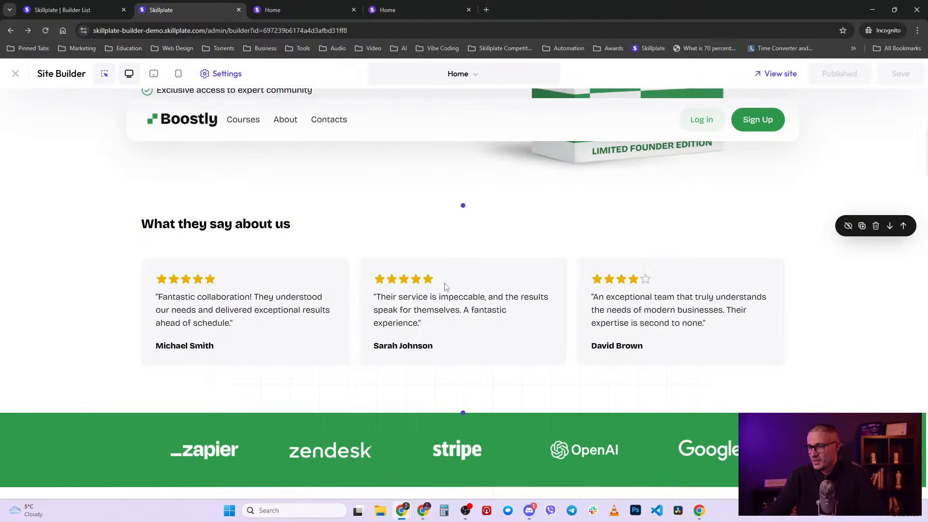
left_click(464, 204)
scroll(133, 382, "down", 9)
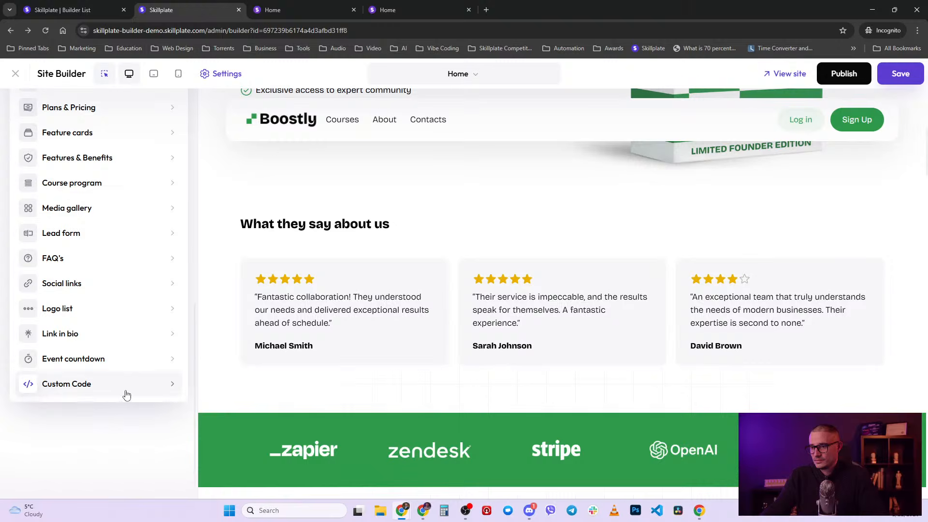
left_click(127, 395)
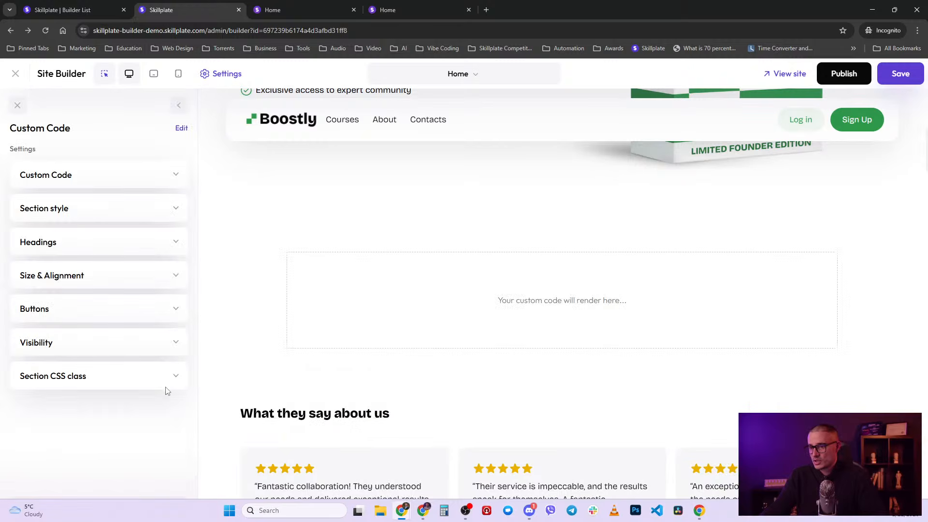
left_click(176, 176)
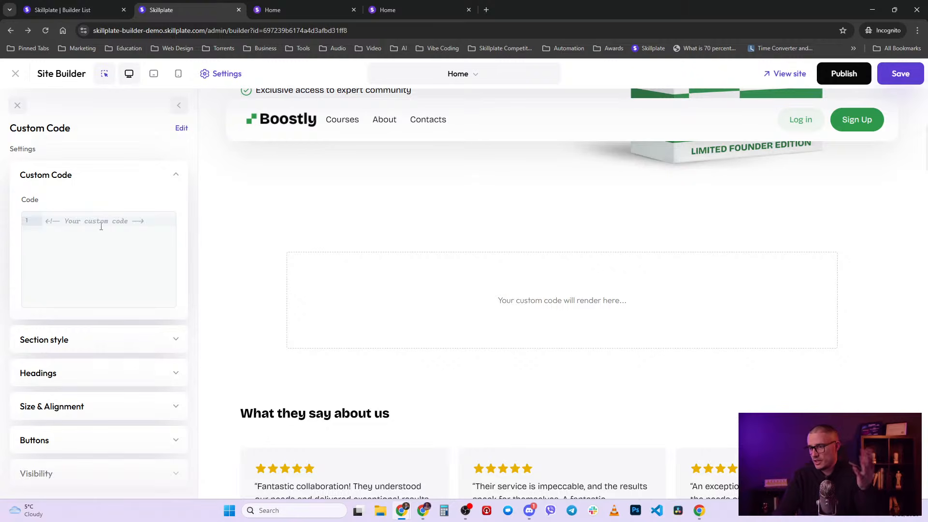
- Enter <div></div> in the Custom Code editor using auto-complete, then select the line
type("<>")
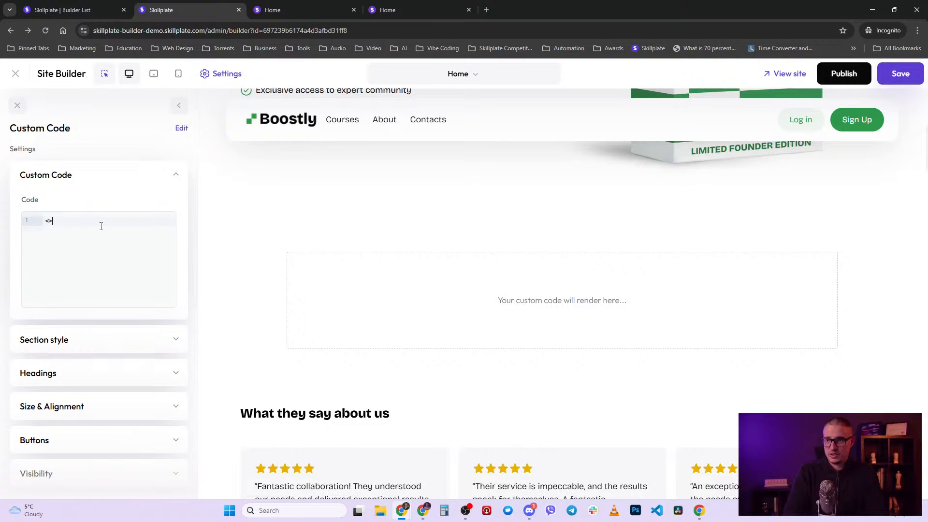
type("div")
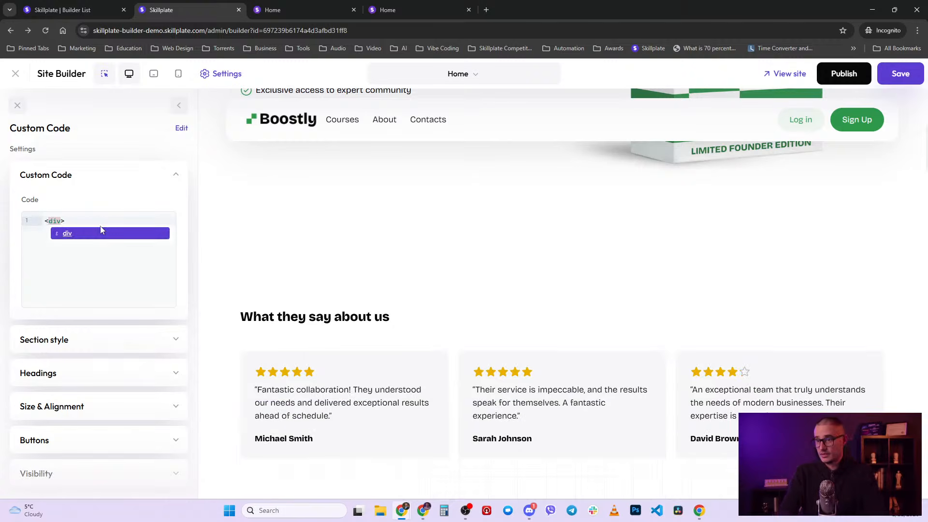
key("Right")
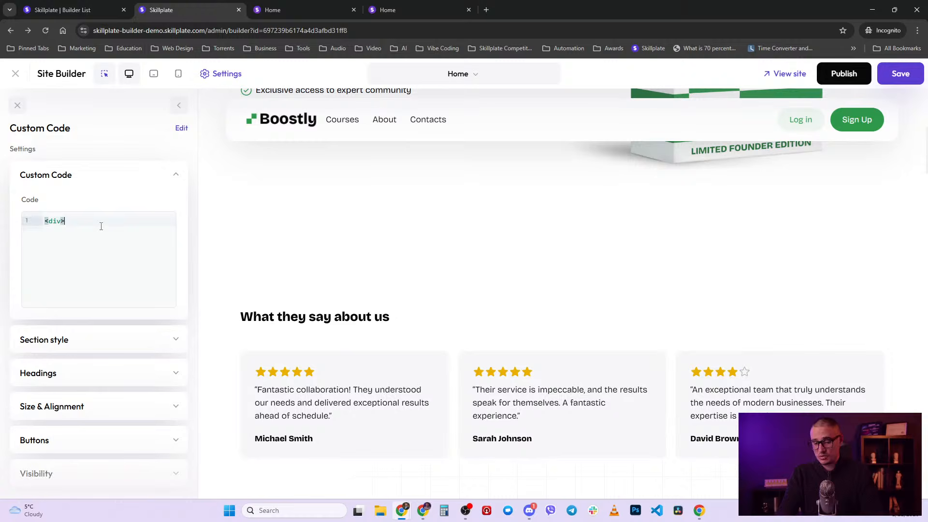
type("<")
key("Return")
key("Left")
key("Left")
key("Left")
key("Left")
key("Left")
key("Left")
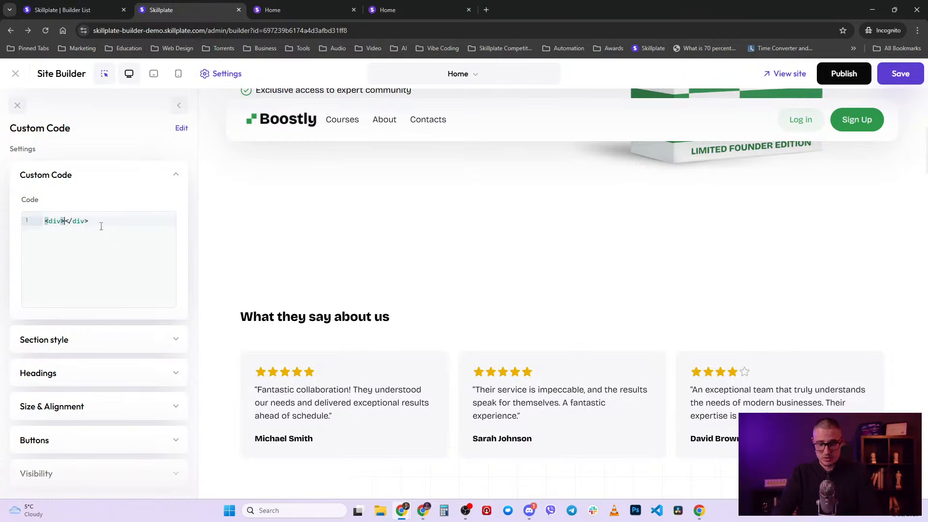
key("ctrl+a")
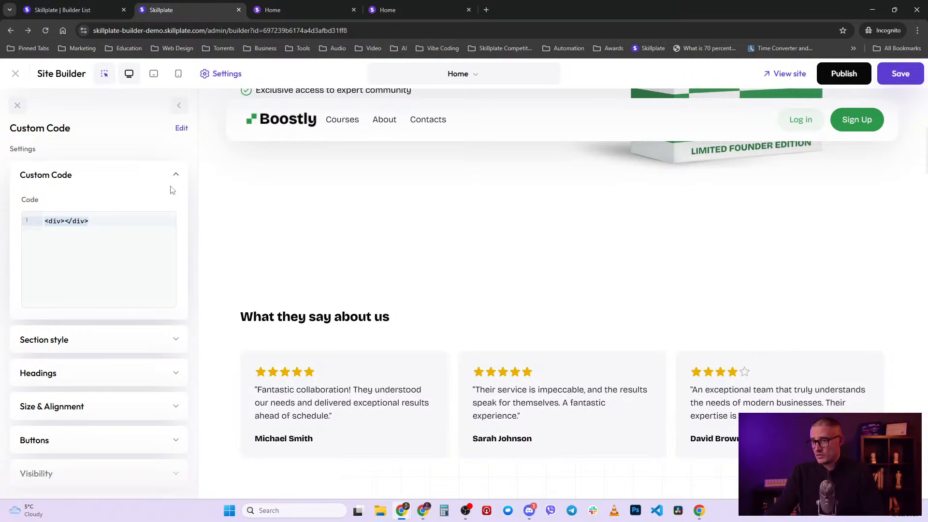
scroll(152, 220, "down", 2)
scroll(151, 222, "up", 2)
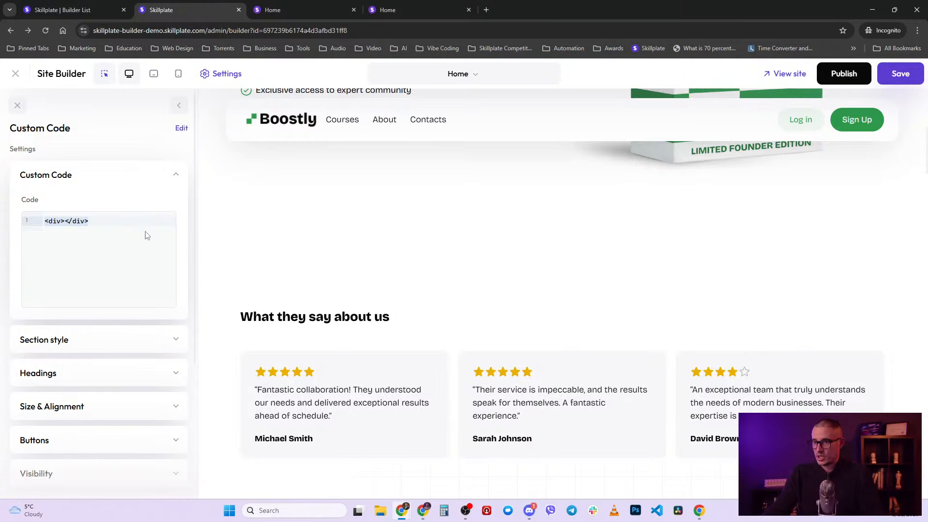
- Review the Section CSS class and code settings, then remove the Custom Code section
left_click(146, 231)
scroll(141, 253, "down", 3)
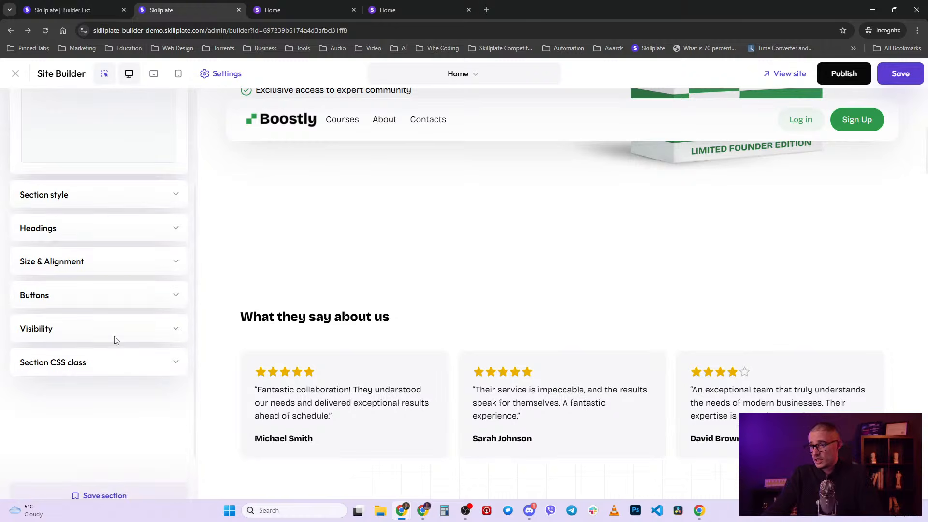
scroll(116, 340, "up", 3)
scroll(103, 261, "down", 4)
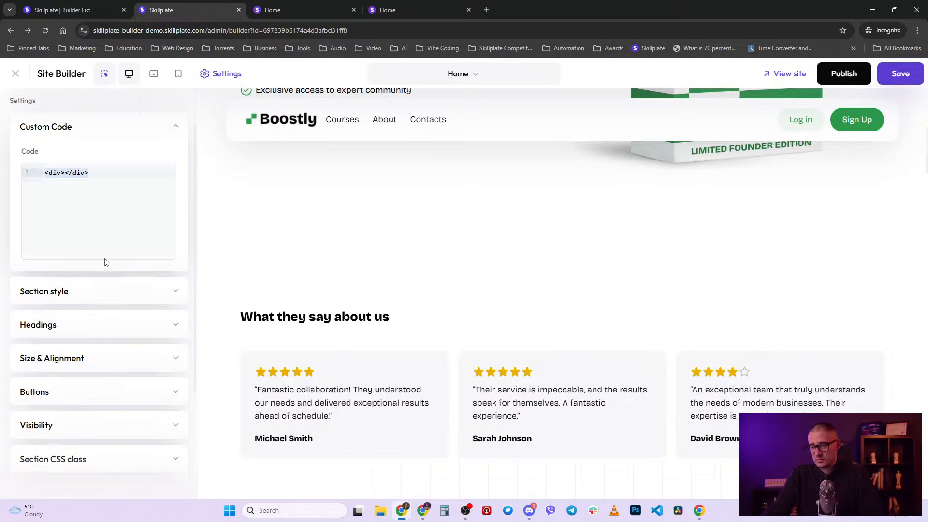
left_click(141, 321)
scroll(143, 322, "up", 2)
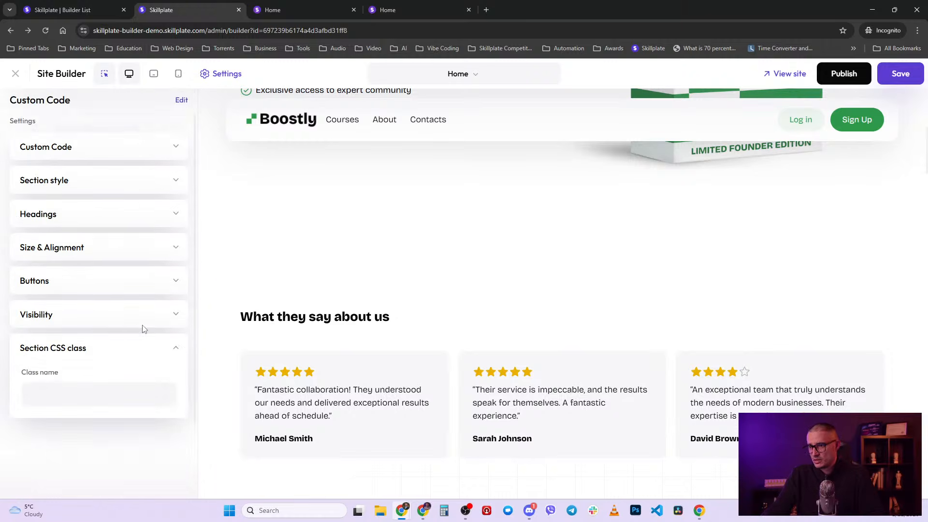
scroll(144, 329, "up", 1)
left_click(118, 178)
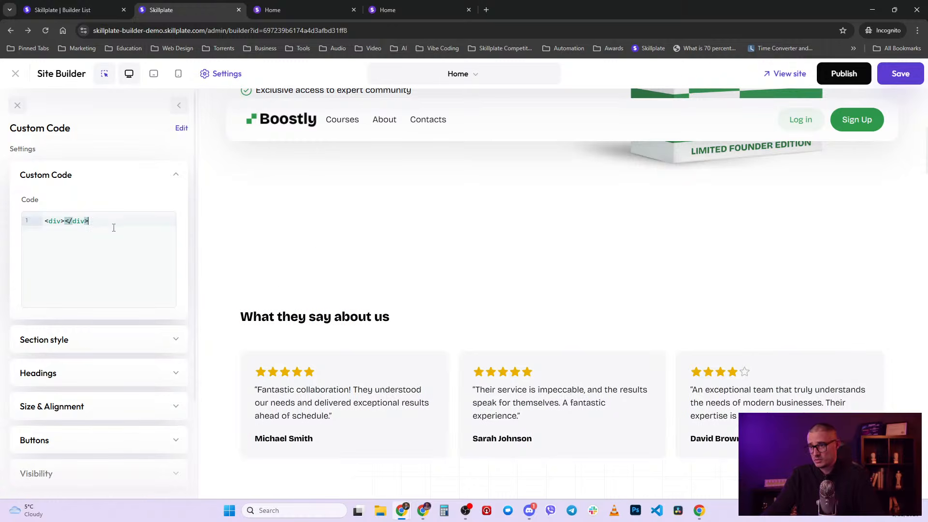
left_click(876, 225)
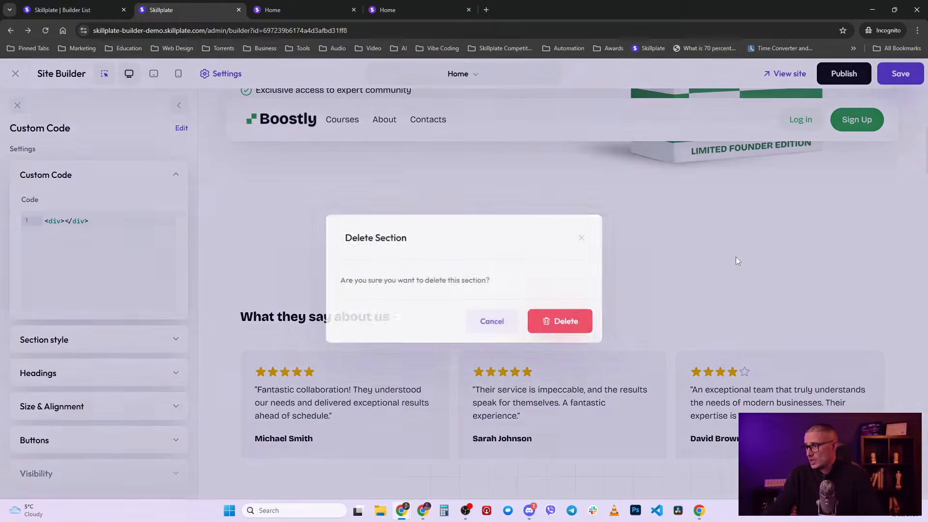
left_click(570, 324)
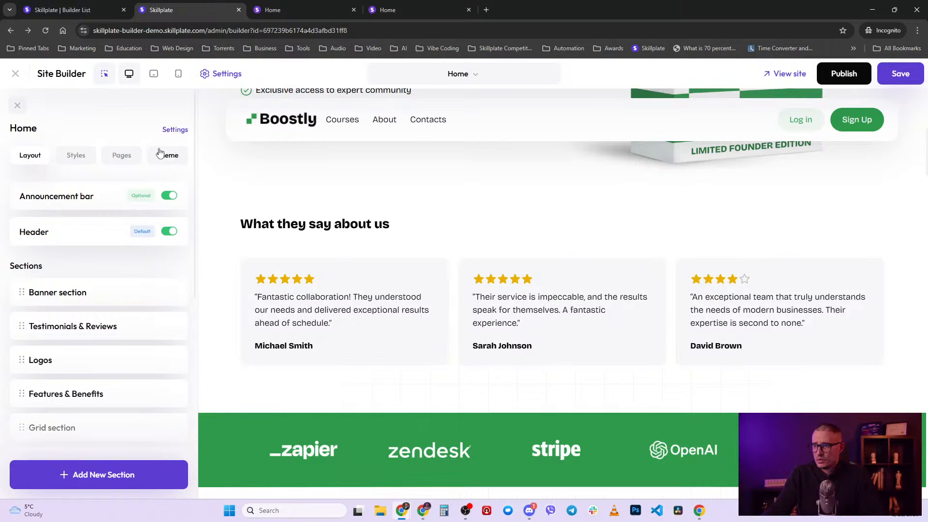
- Delete the Banner and Testimonials & Reviews sections from the Home page
left_click(482, 76)
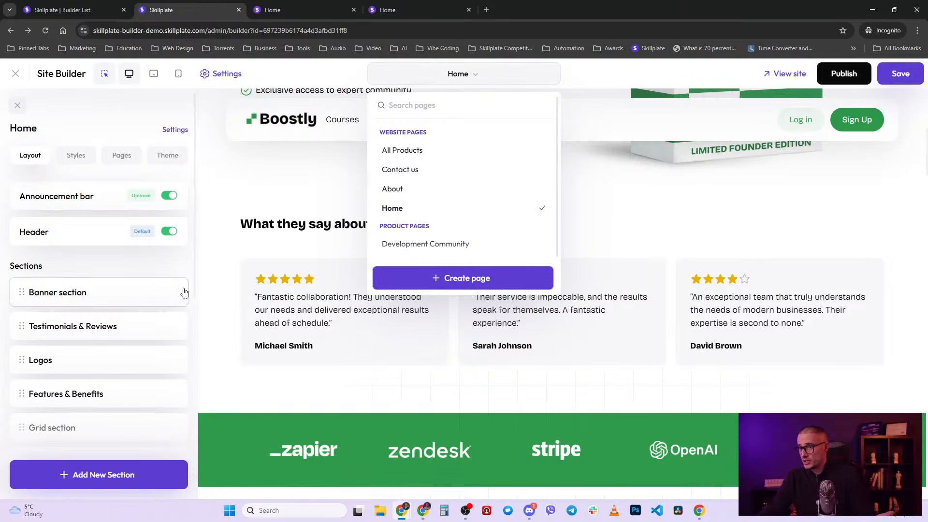
mouse_move(175, 296)
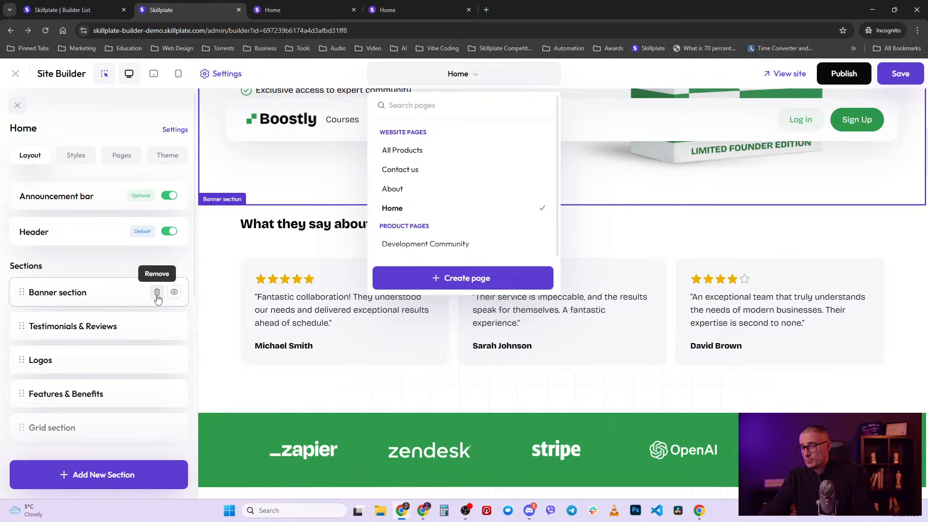
left_click(157, 293)
left_click(555, 322)
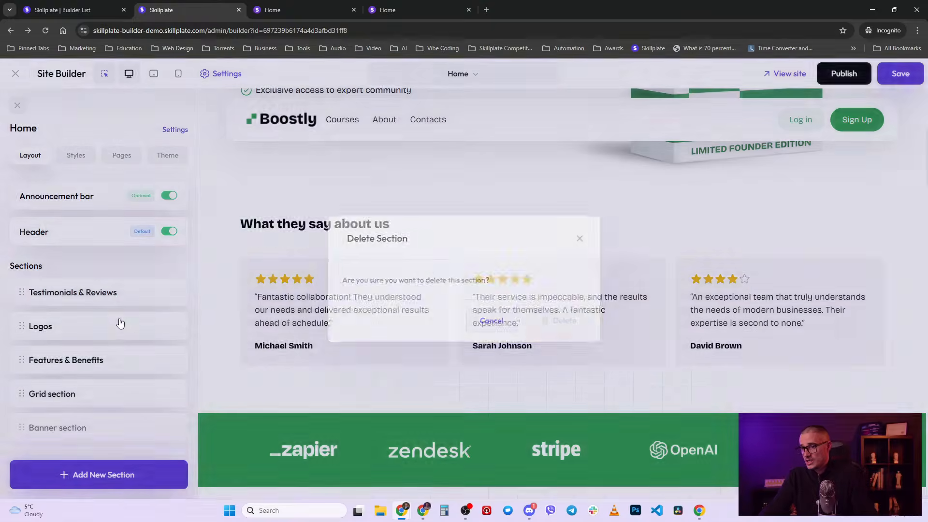
left_click(157, 292)
left_click(555, 322)
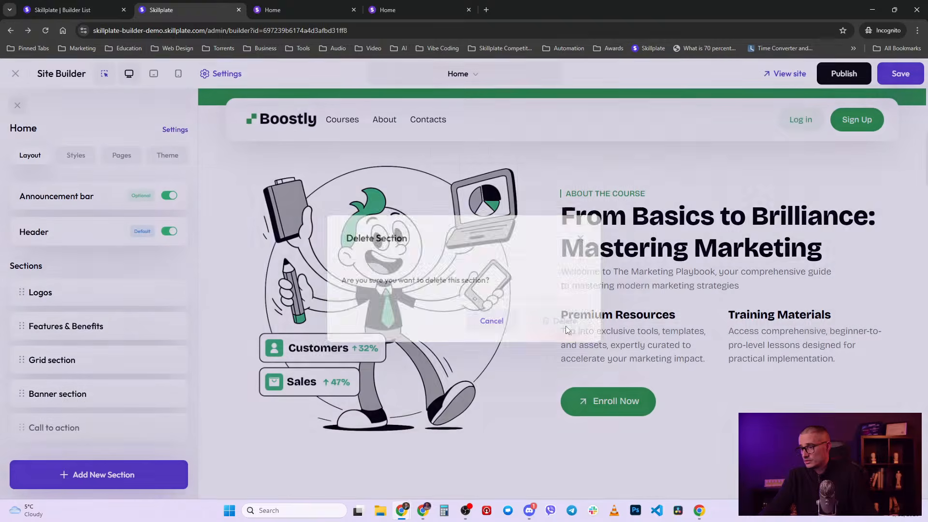
- Reload the builder without saving to discard those deletions
mouse_move(99, 338)
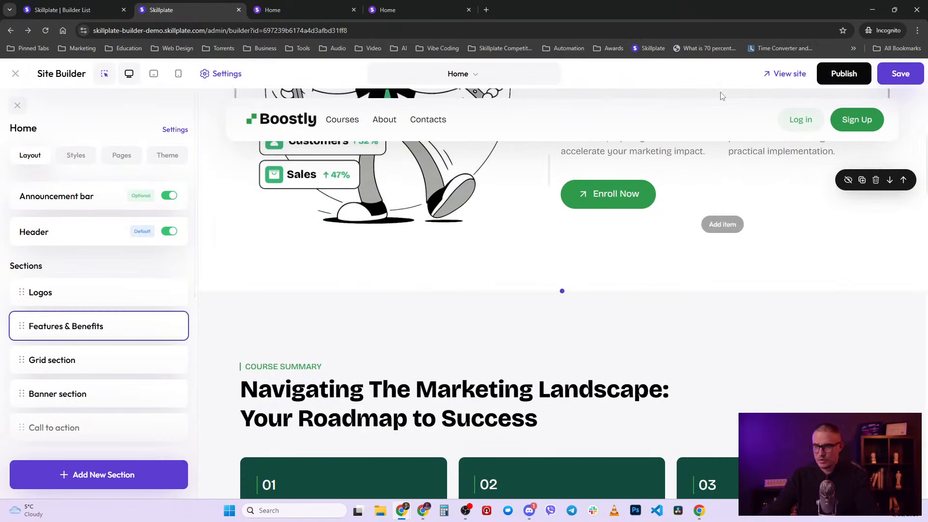
key("F5")
left_click(512, 91)
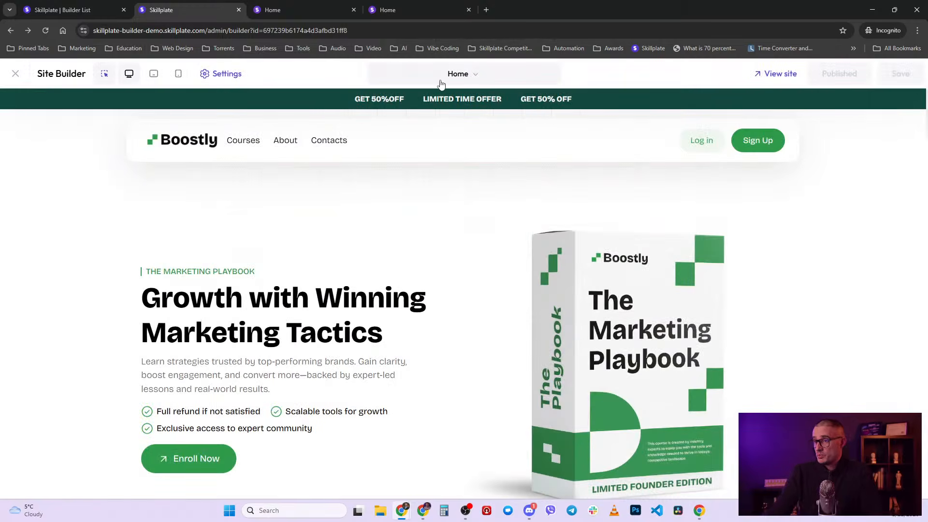
left_click(97, 13)
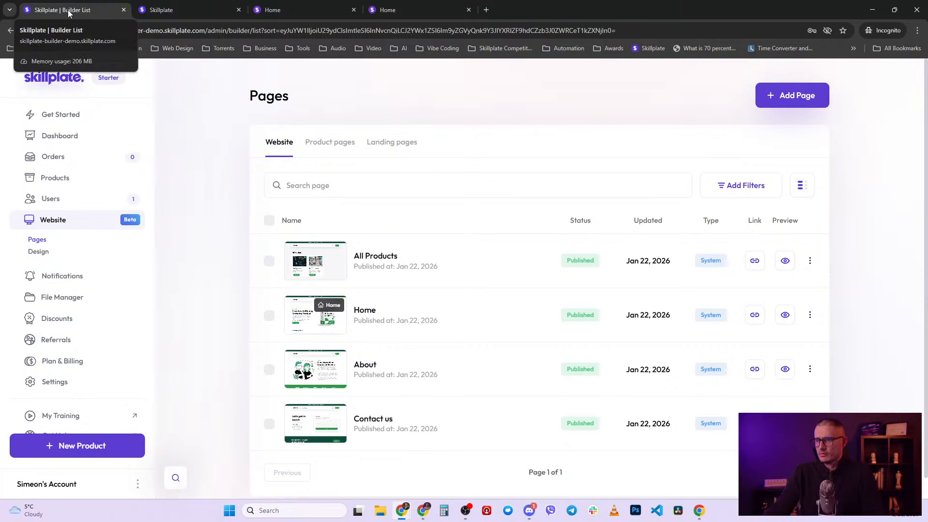
left_click(780, 97)
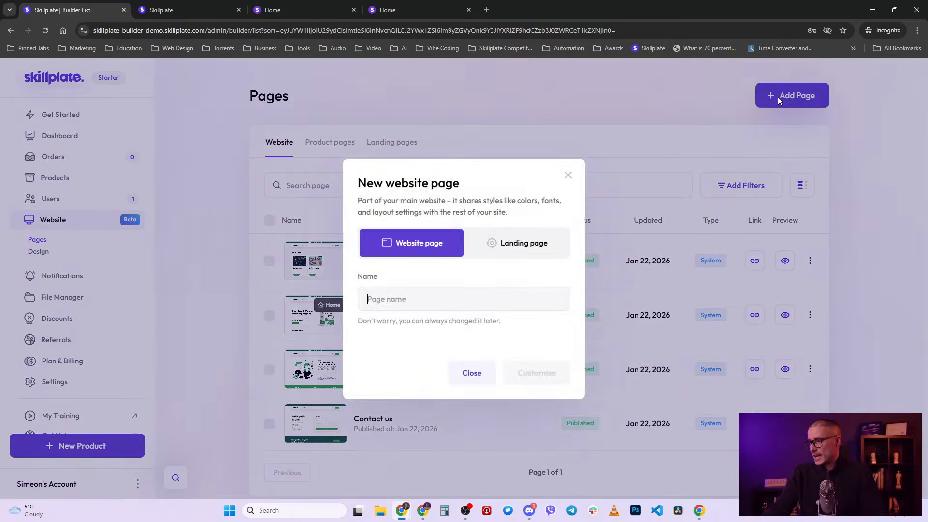
left_click(213, 9)
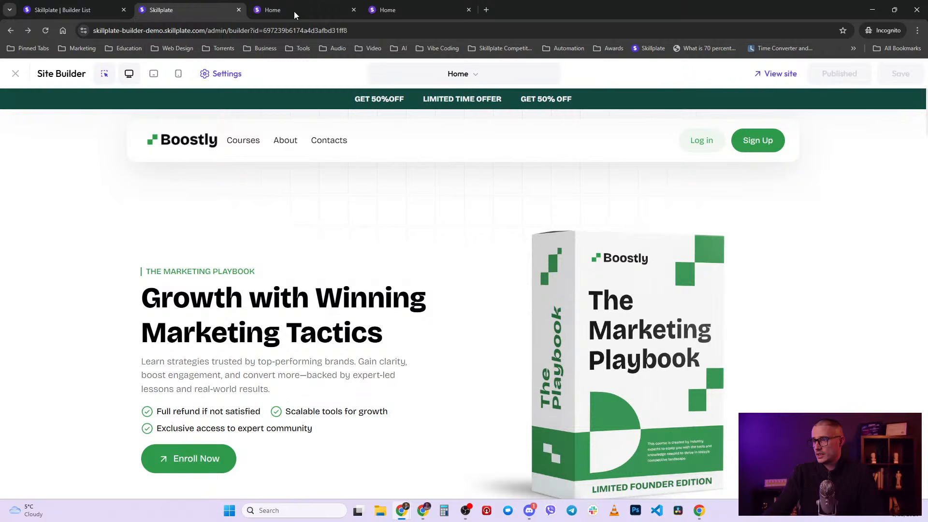
left_click(469, 75)
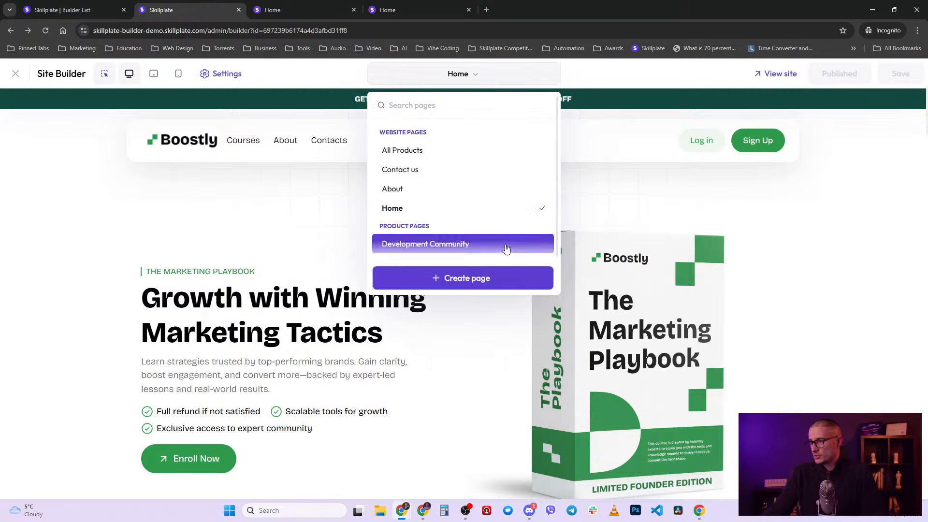
left_click(493, 283)
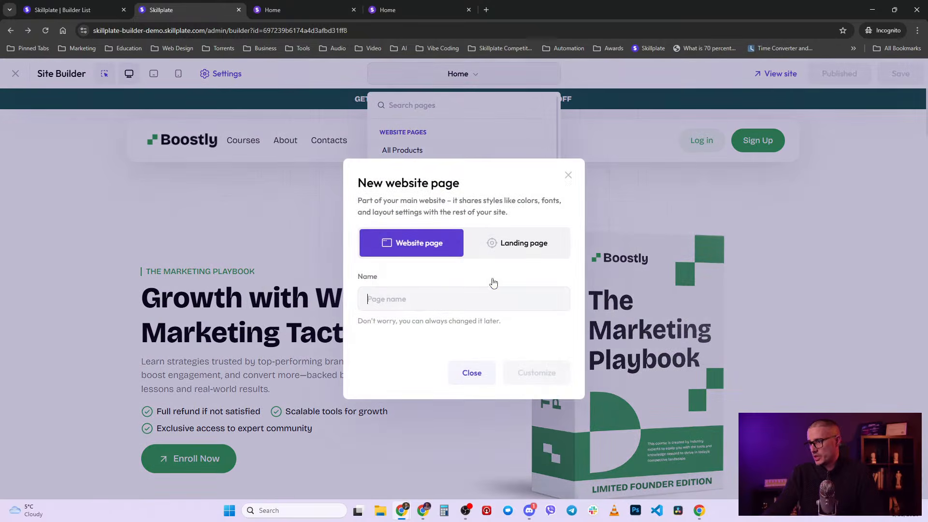
left_click(569, 179)
left_click(100, 6)
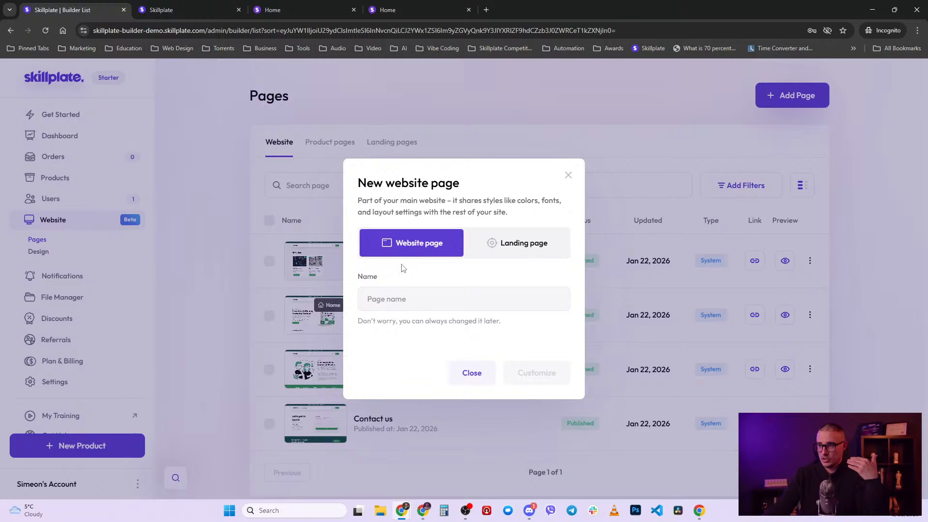
left_click(215, 6)
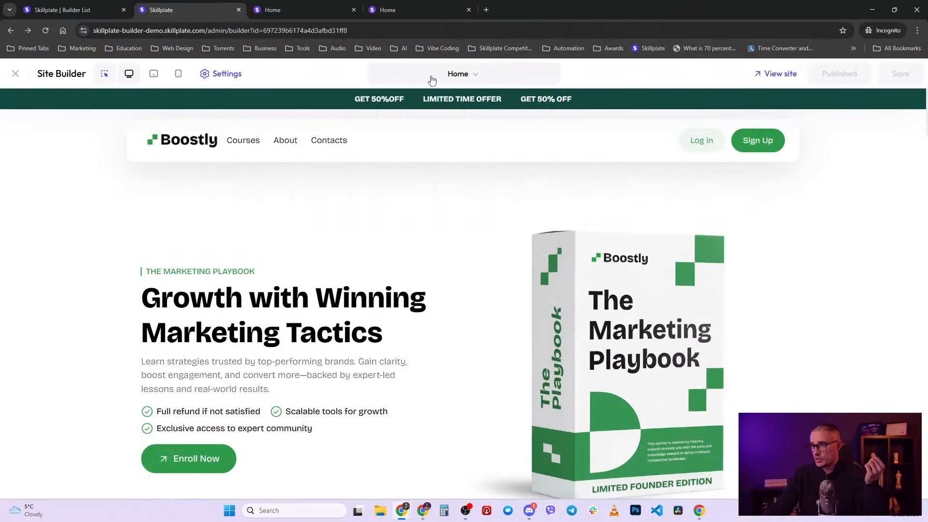
- Open the Home page Layout sidebar and scroll through its sections down to the Promotional popup
left_click(244, 74)
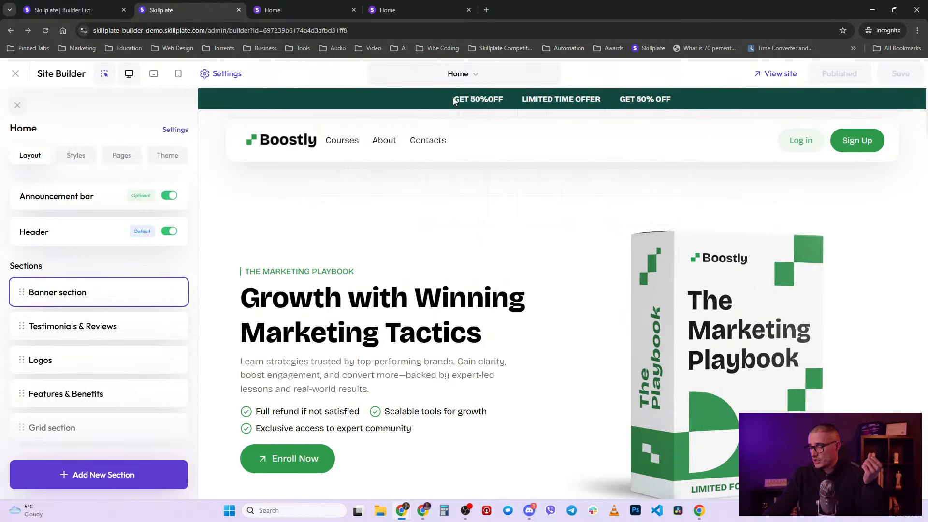
scroll(101, 416, "down", 5)
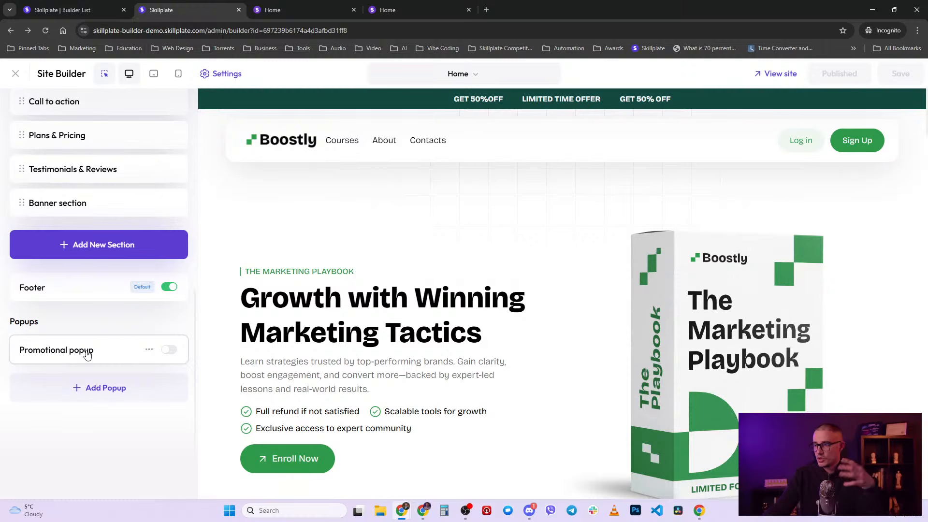
scroll(87, 354, "up", 8)
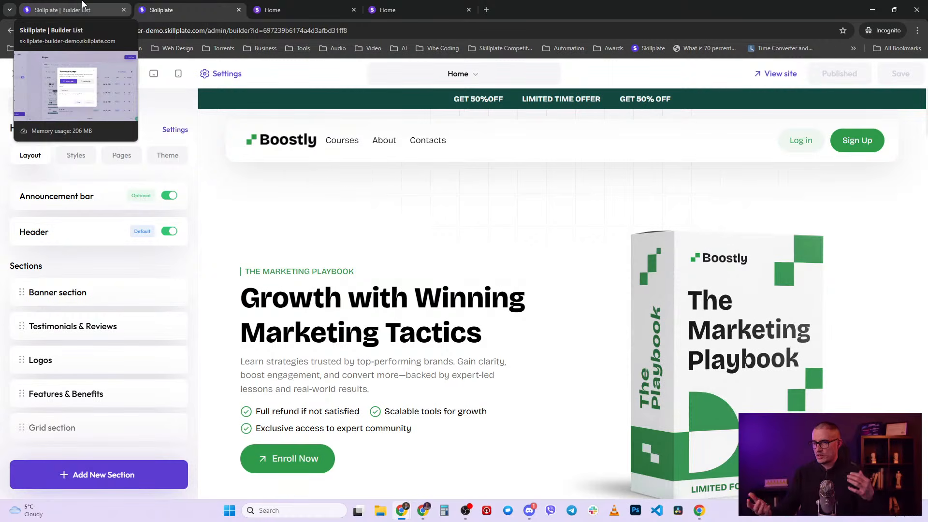
- Create a standalone landing page named 'Landing page' and open it for customizing
left_click(82, 5)
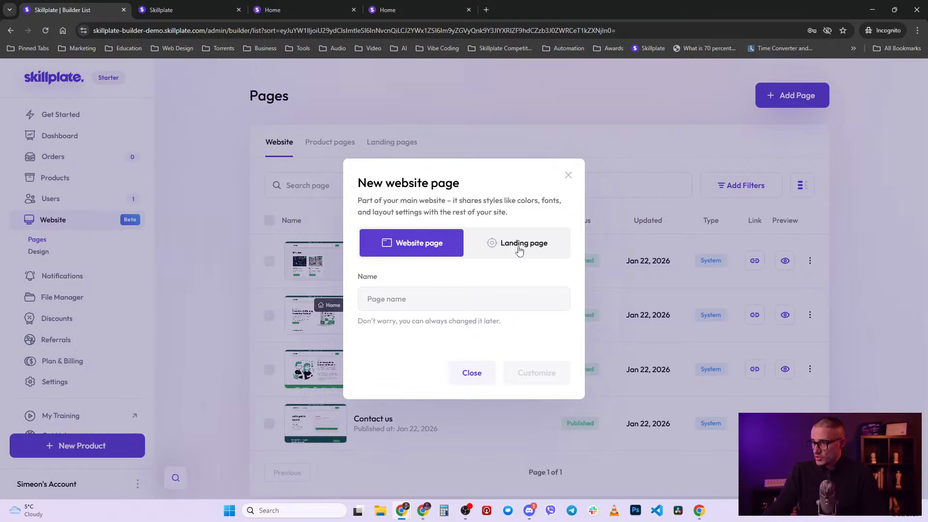
left_click(507, 244)
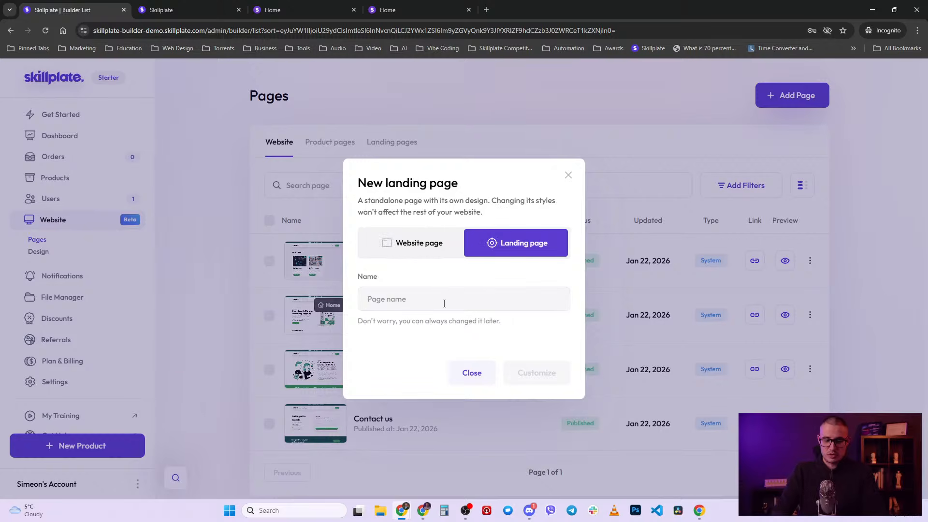
type("Landi")
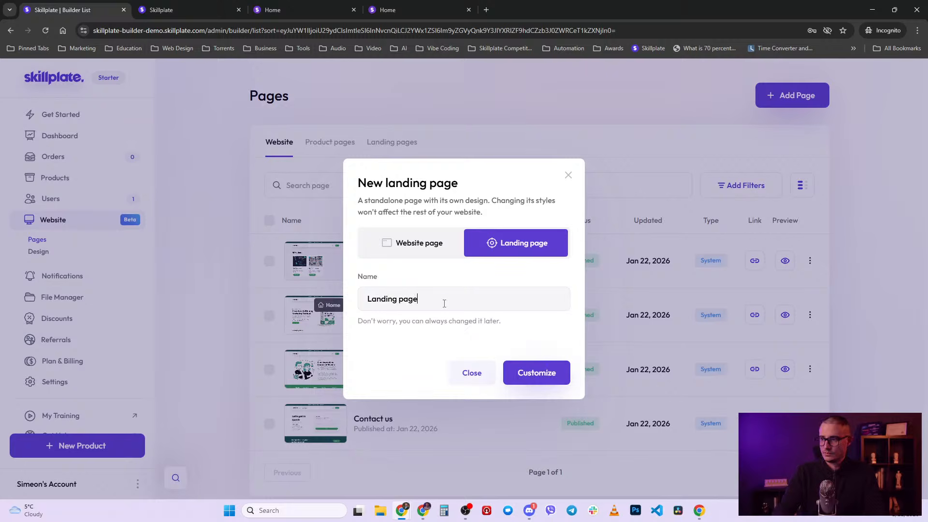
type("ng page")
left_click(545, 374)
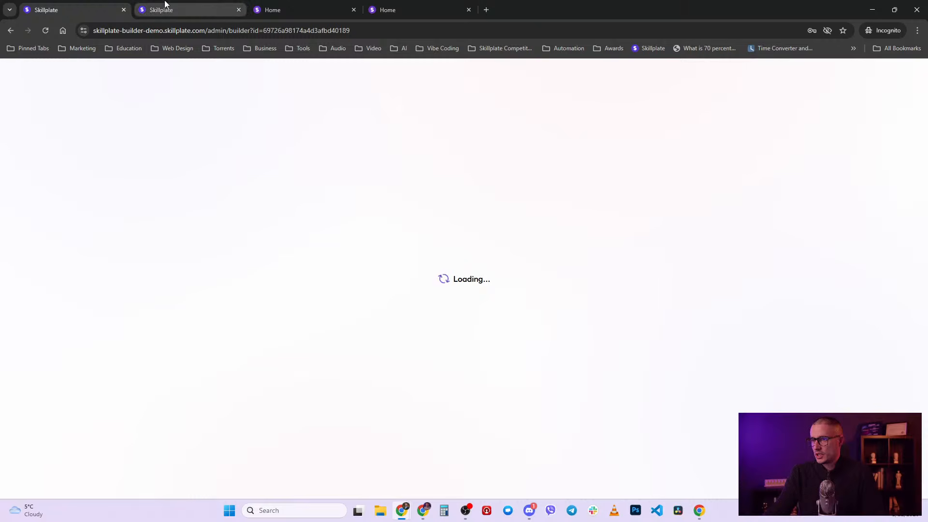
left_click(179, 11)
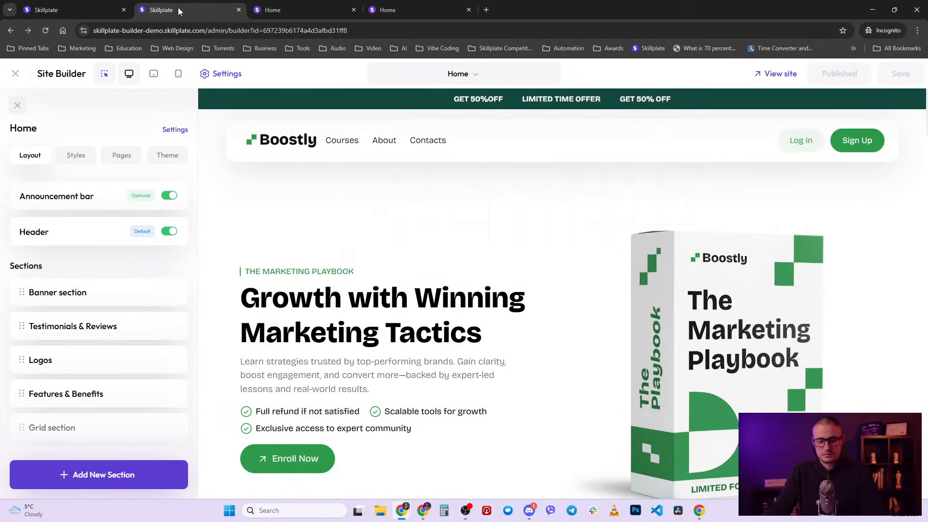
left_click(81, 6)
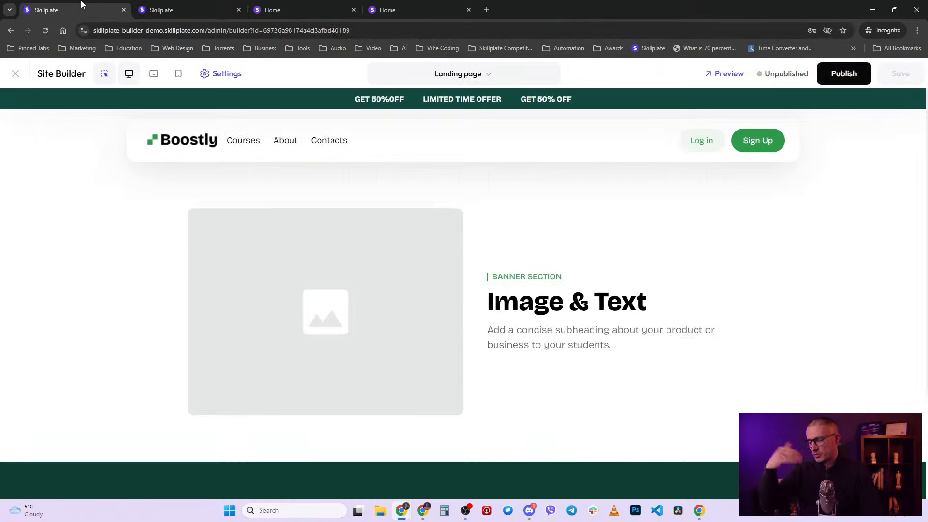
- Close the Home page builder tab, keeping only the Landing page builder open
left_click(165, 6)
left_click(450, 75)
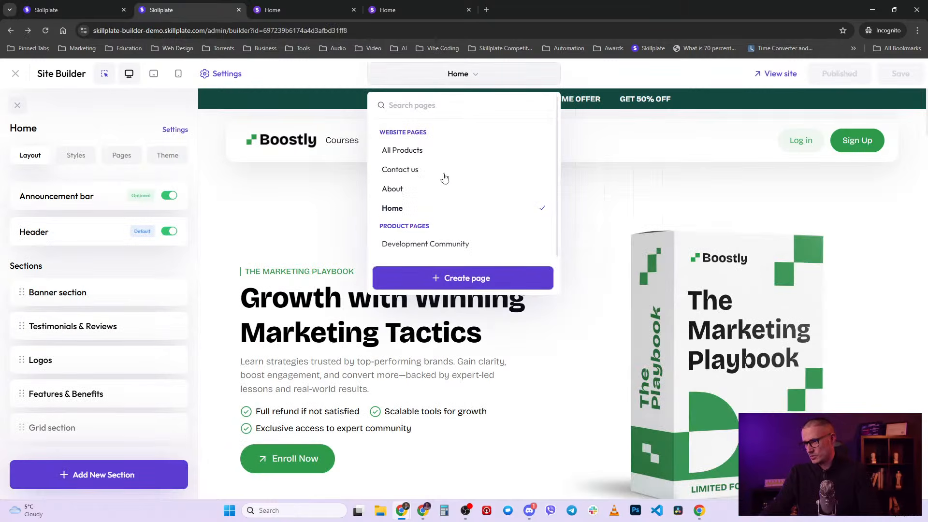
middle_click(181, 10)
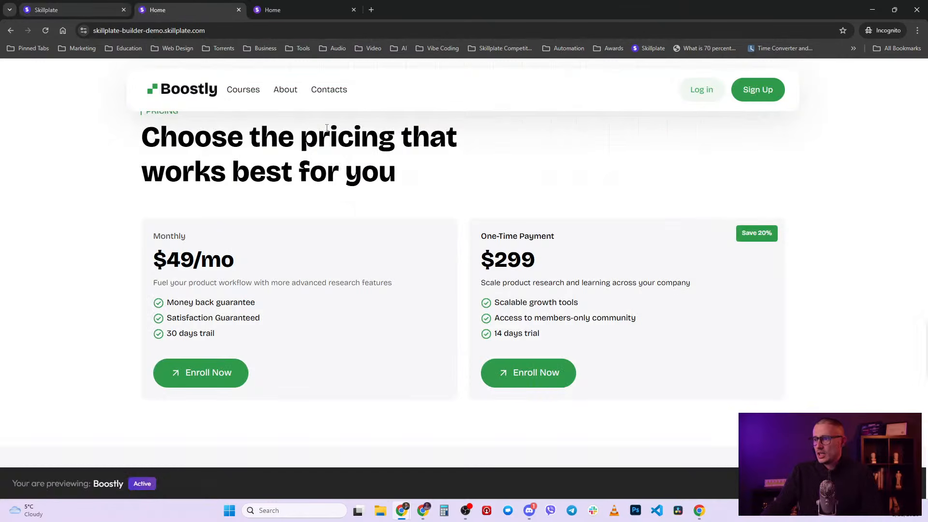
scroll(328, 135, "up", 6)
scroll(289, 209, "up", 4)
left_click(90, 2)
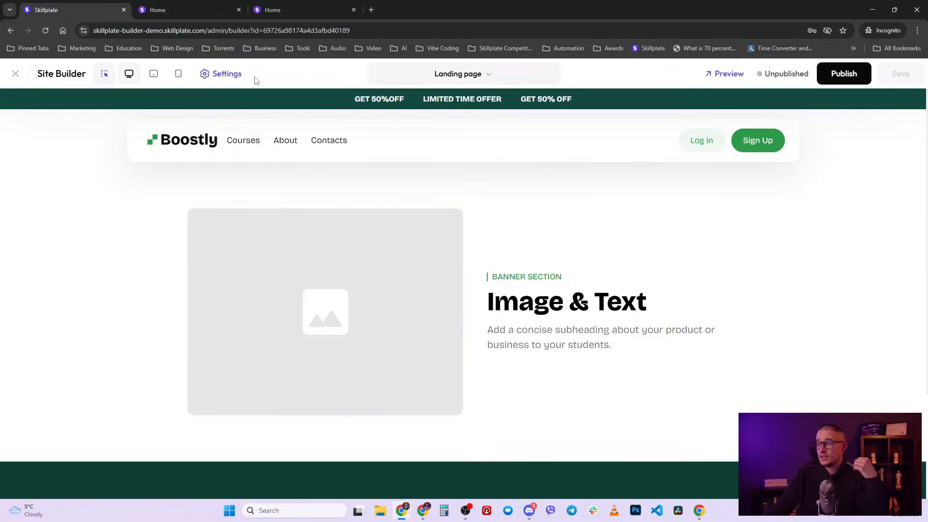
- Look over the Announcement bar settings, then go back to the Layout list
left_click(277, 98)
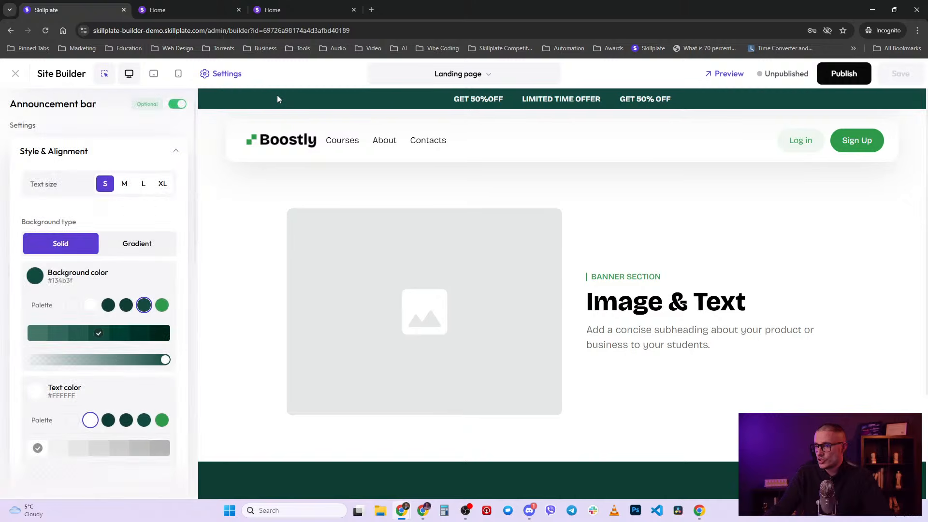
left_click(172, 155)
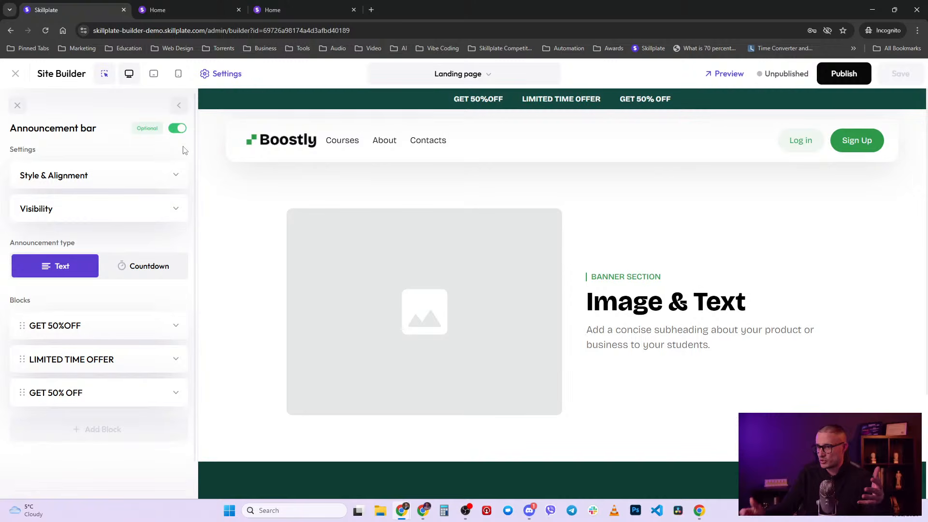
left_click(178, 105)
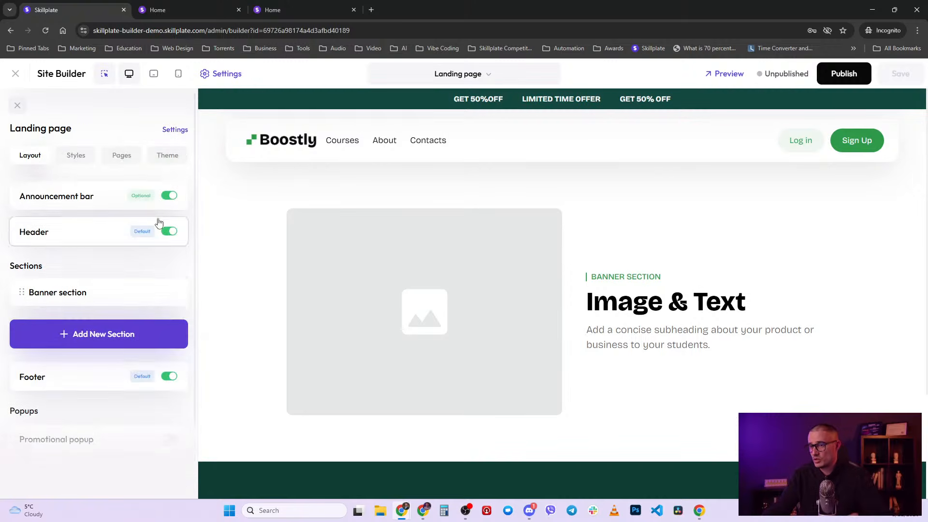
- Switch off the Announcement bar, Header and Footer, then publish the landing page
left_click(168, 196)
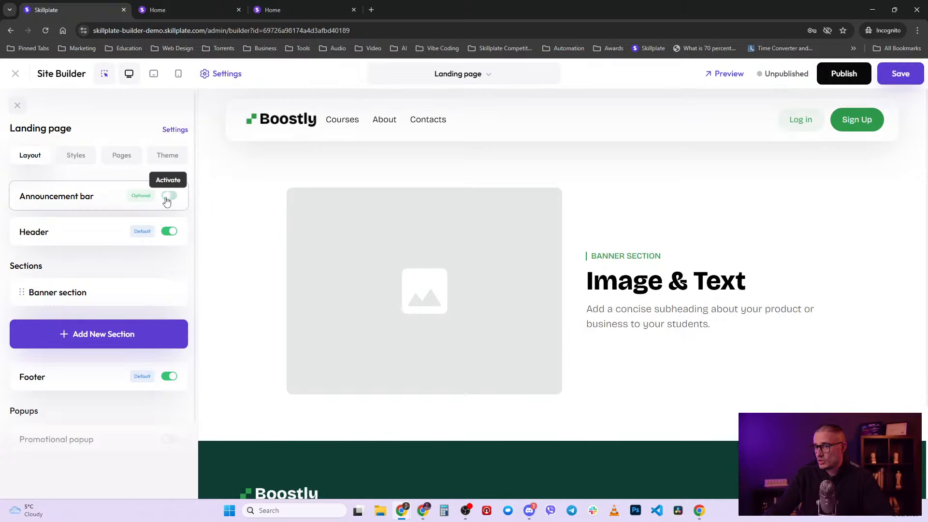
left_click(169, 233)
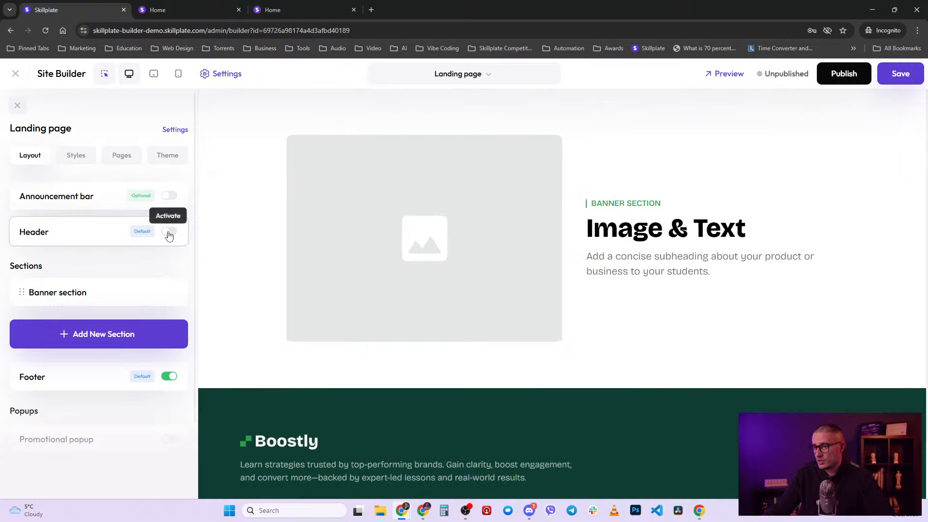
left_click(169, 376)
left_click(852, 74)
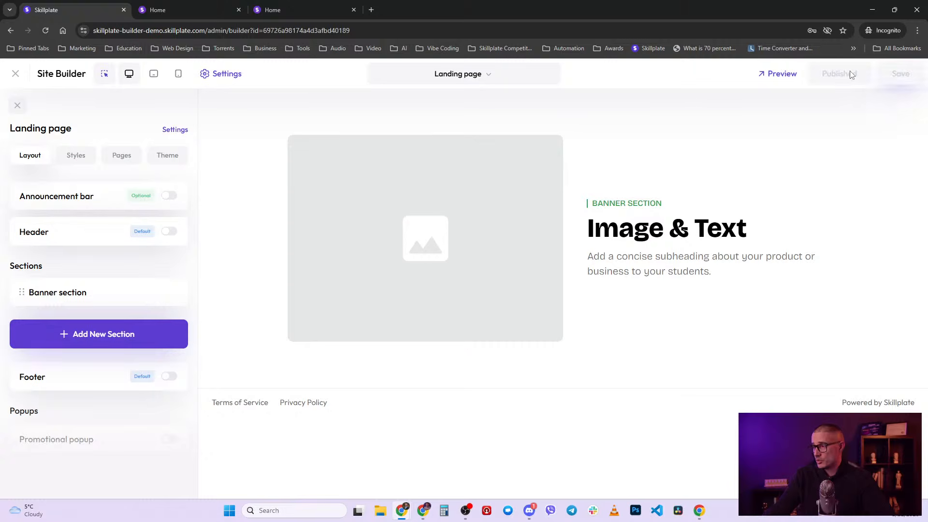
- View the published landing page and compare it with the live Home page
left_click(780, 77)
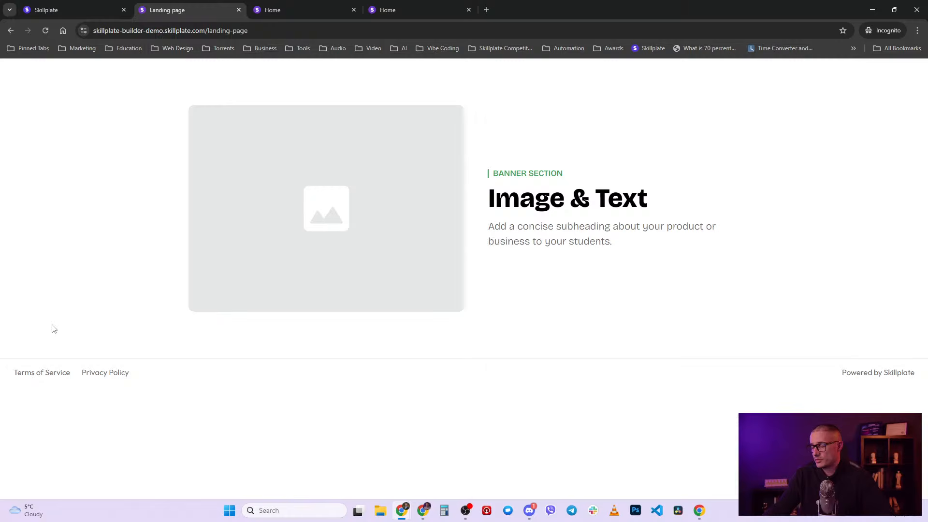
left_click(310, 8)
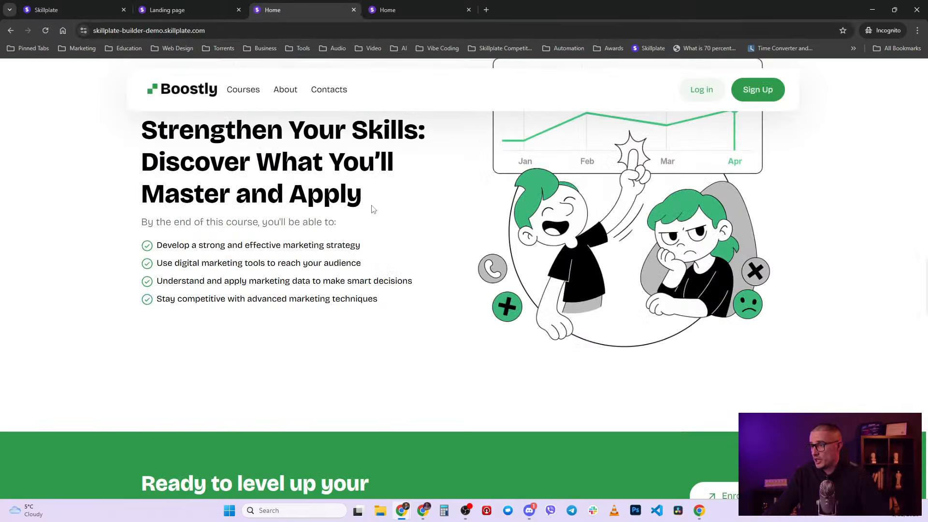
scroll(358, 226, "up", 8)
scroll(360, 309, "up", 15)
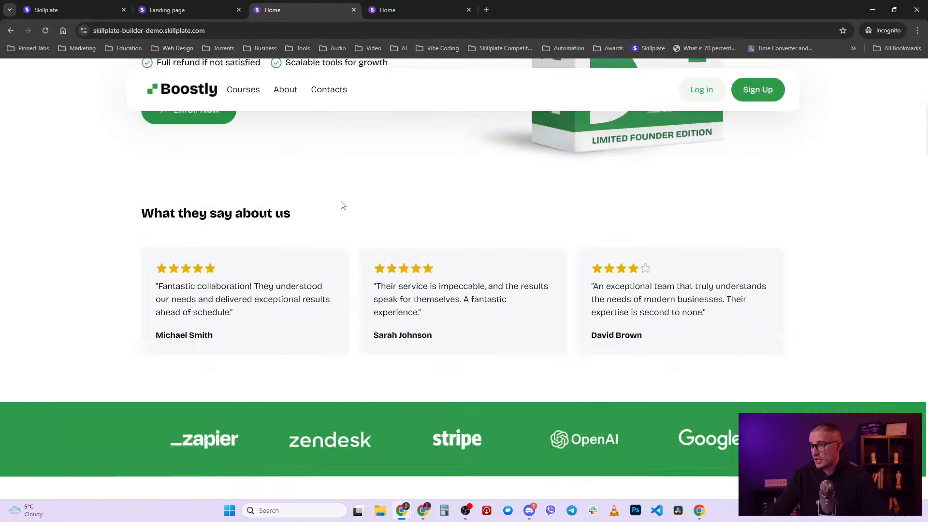
left_click(179, 9)
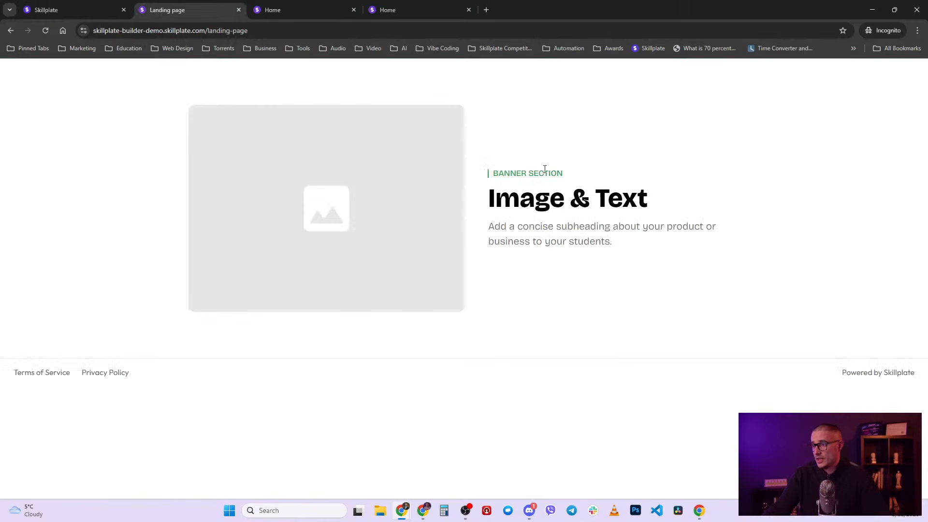
- Check the landing page's style settings and the live page, then return to the builder
left_click(78, 9)
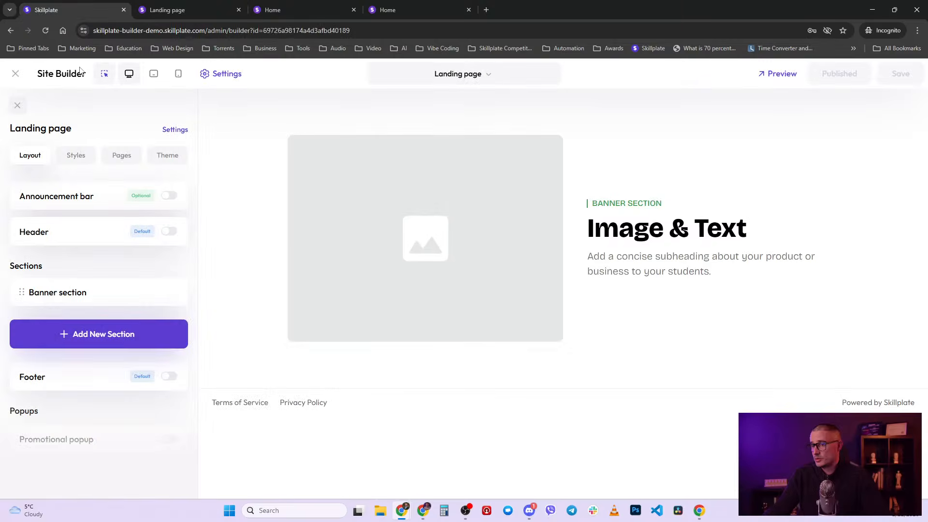
left_click(81, 165)
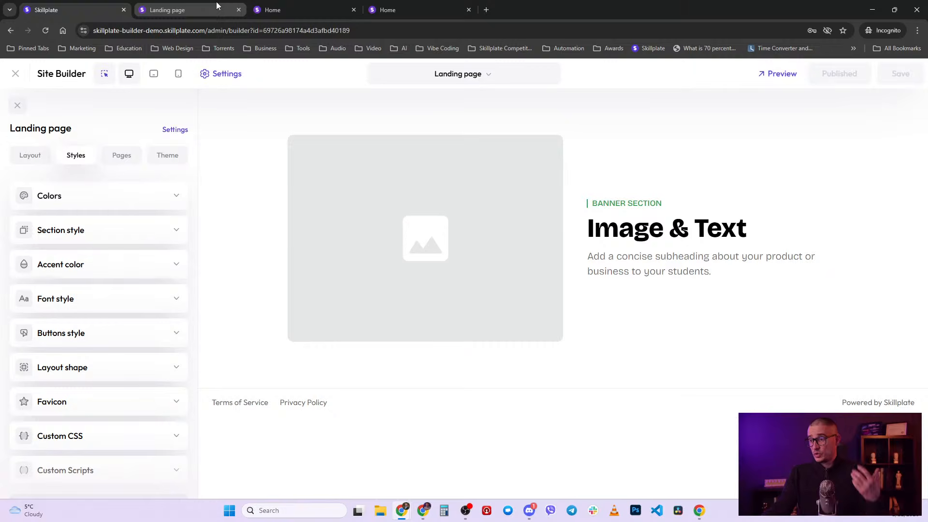
mouse_move(216, 1)
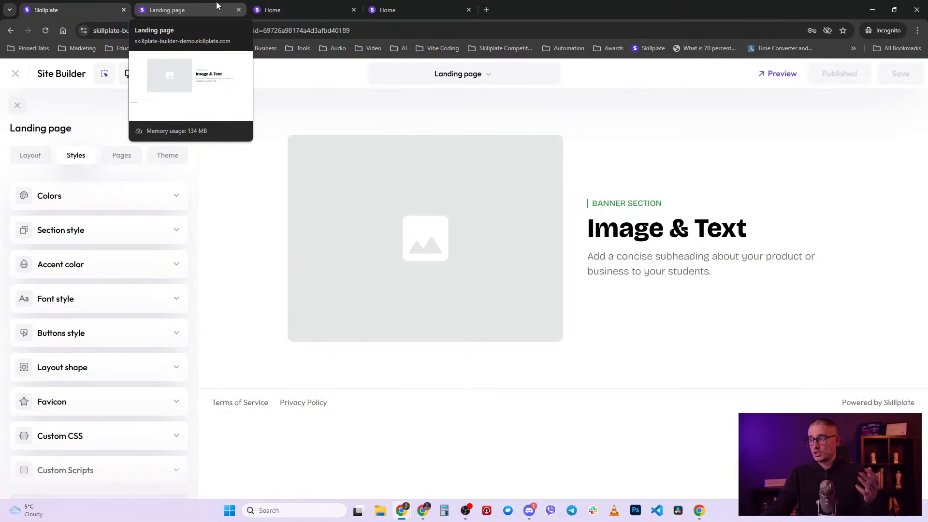
left_click(216, 2)
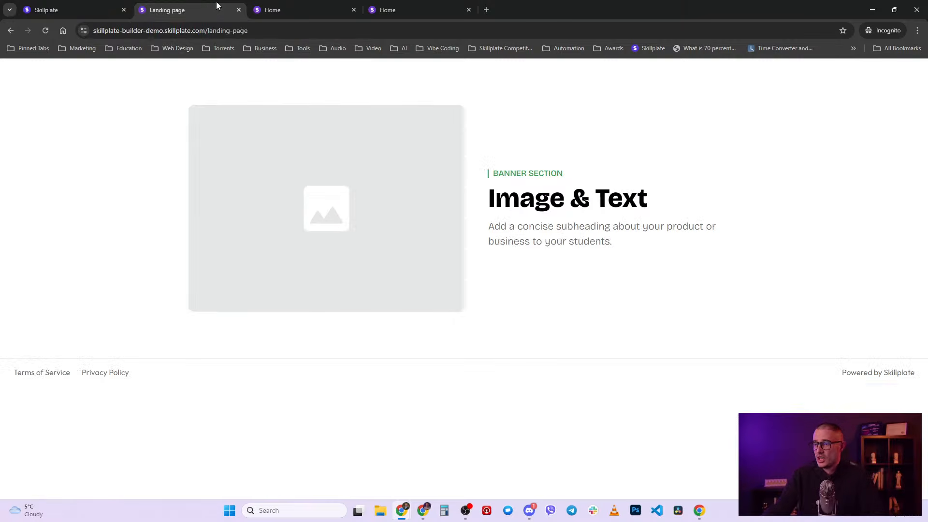
left_click(112, 4)
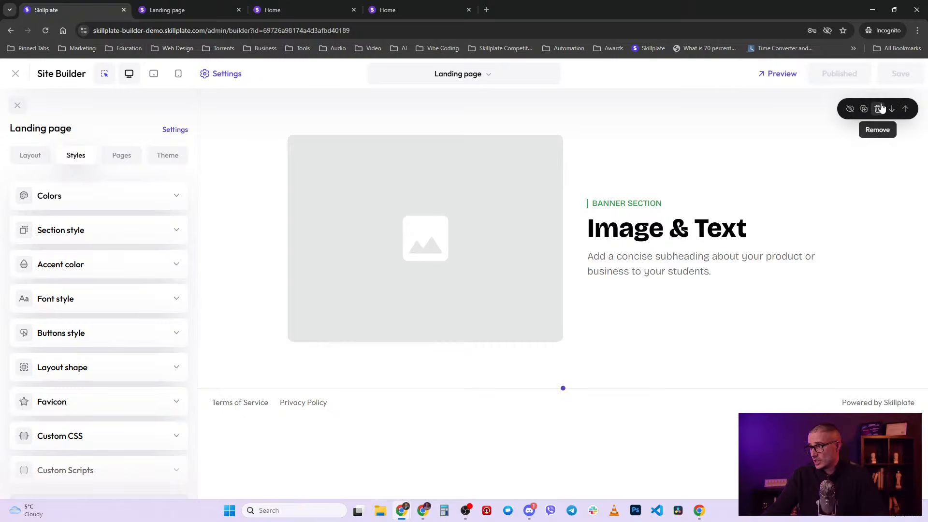
- Delete the Image & Text banner section and check the result on the live page
left_click(880, 107)
left_click(562, 322)
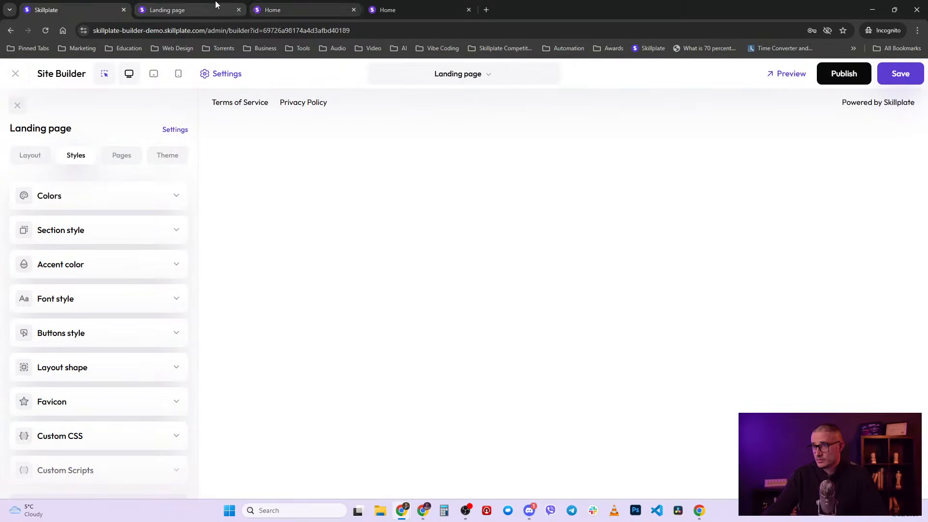
left_click(216, 2)
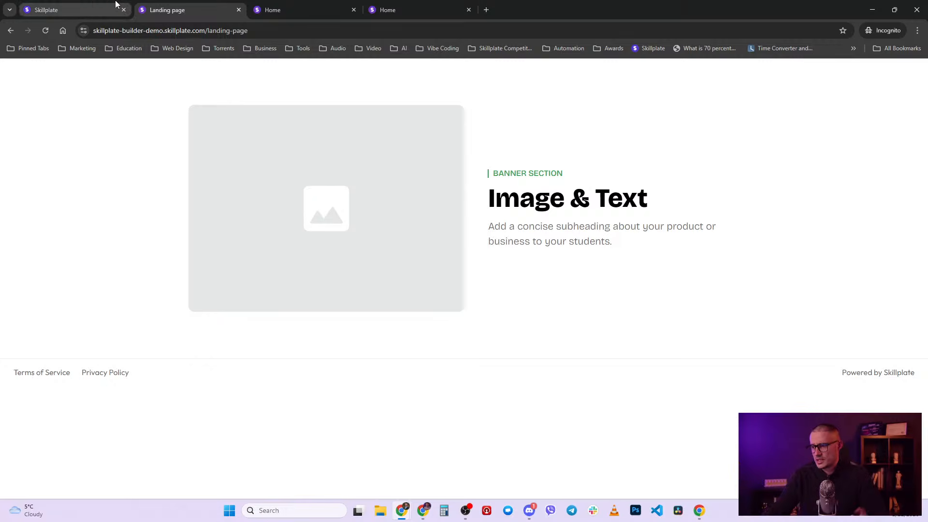
left_click(92, 5)
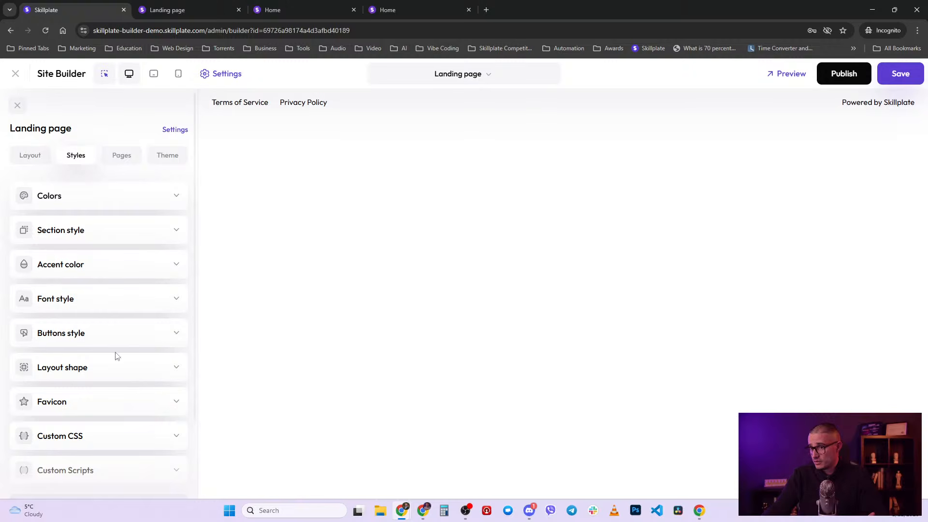
- Add a new section from Layout and browse the Link in bio templates
scroll(118, 356, "down", 1)
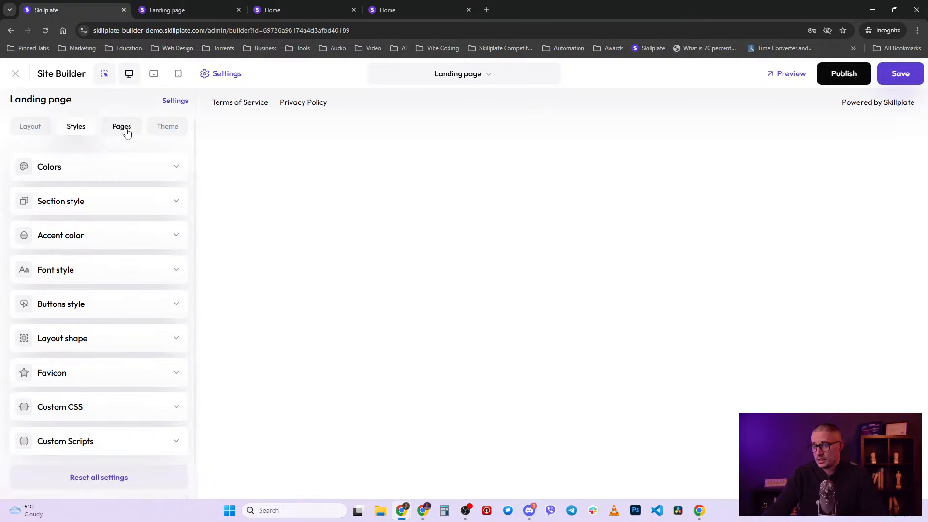
left_click(27, 126)
left_click(94, 283)
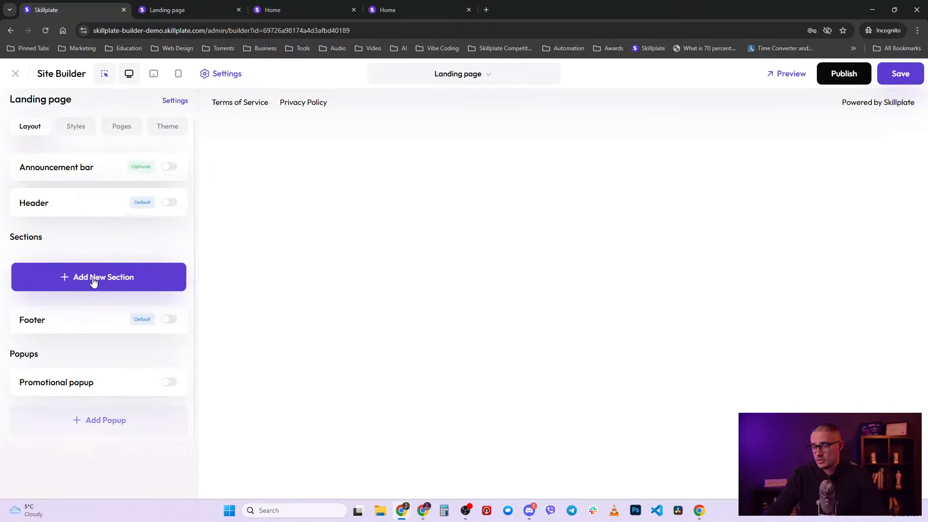
scroll(123, 377, "down", 5)
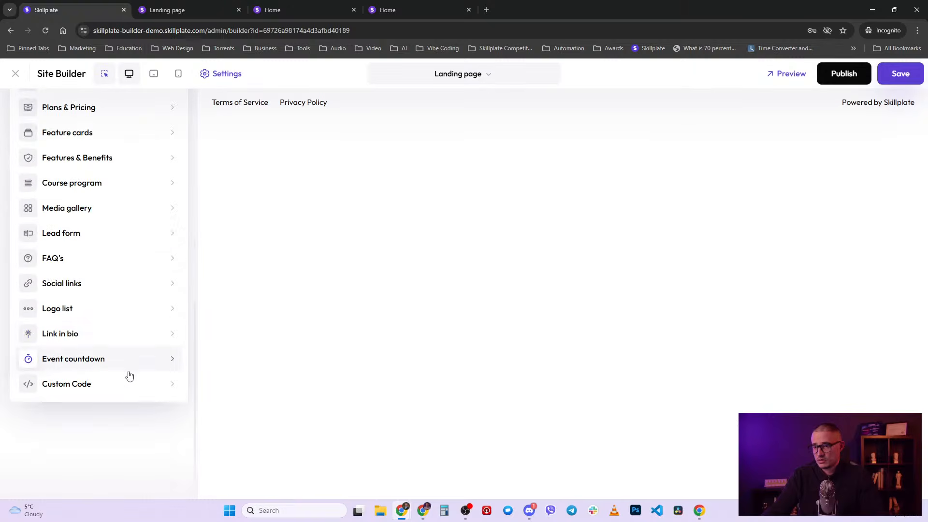
left_click(91, 337)
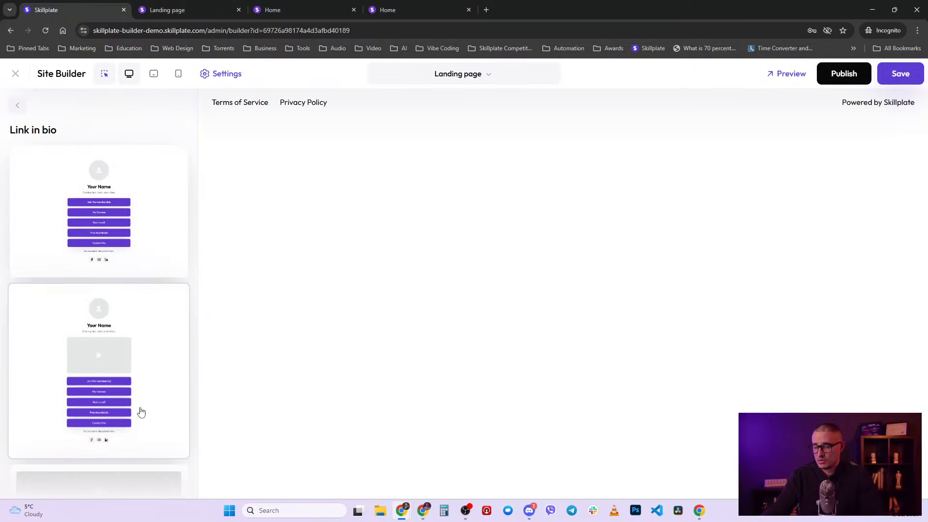
scroll(145, 410, "down", 5)
scroll(152, 410, "down", 2)
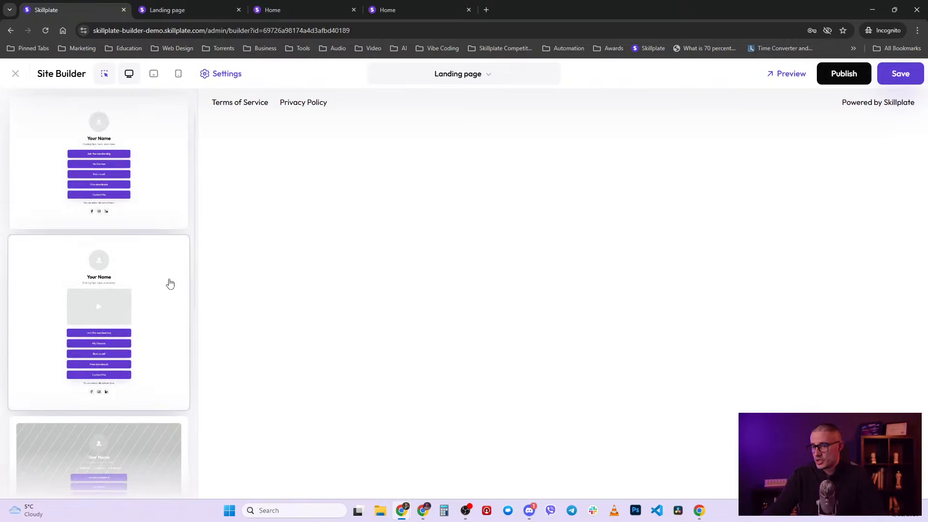
- Insert a narrowed Link in bio section; set the title to the creator's name and subtitle 'I do tech stuff'
left_click(169, 283)
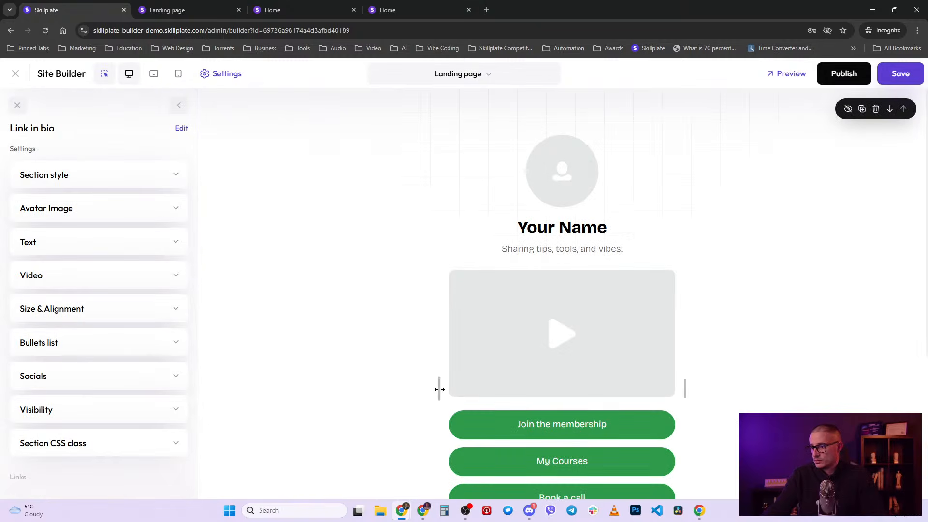
left_click_drag(439, 389, 442, 367)
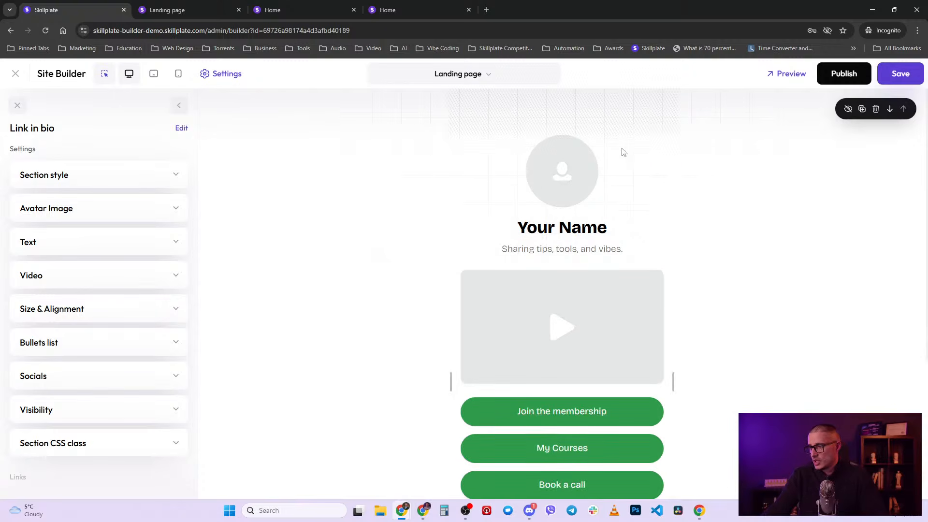
left_click(550, 226)
triple_click(550, 225)
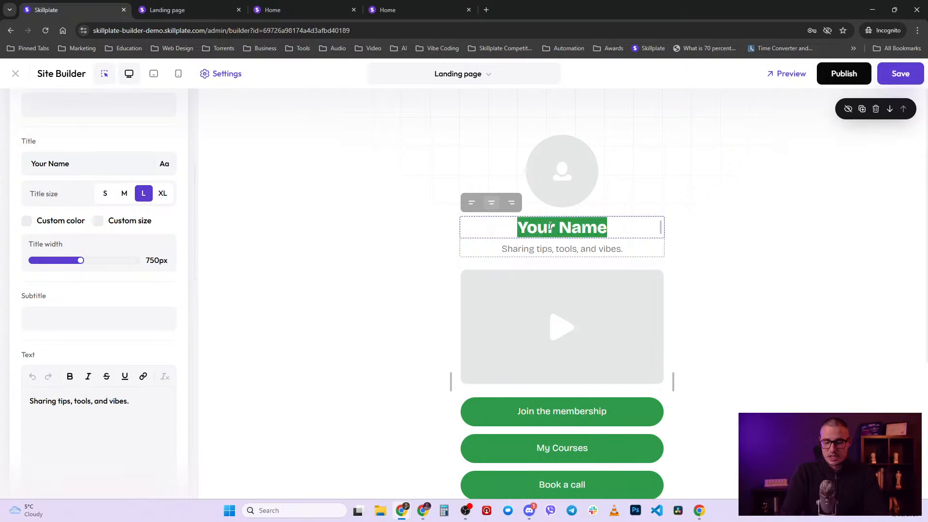
type("Simeon")
double_click(546, 249)
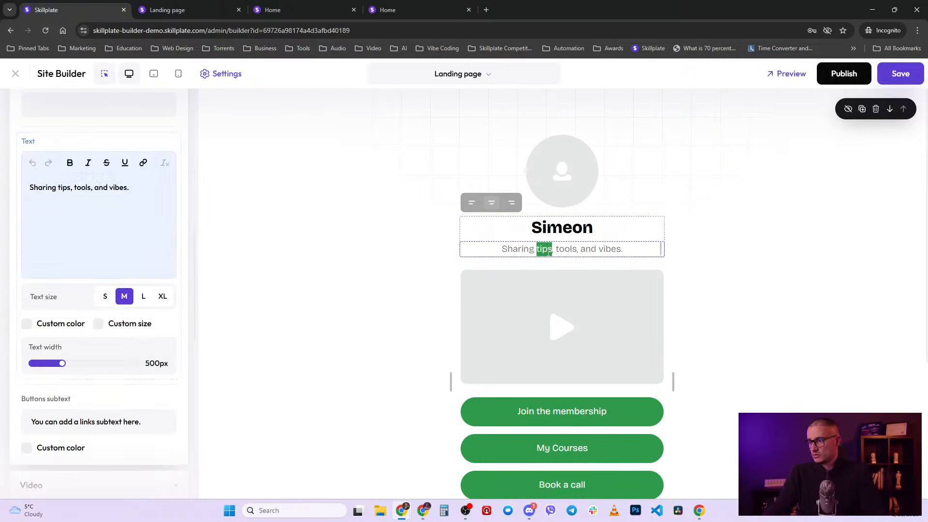
triple_click(550, 250)
key("BackSpace")
type("I do tech")
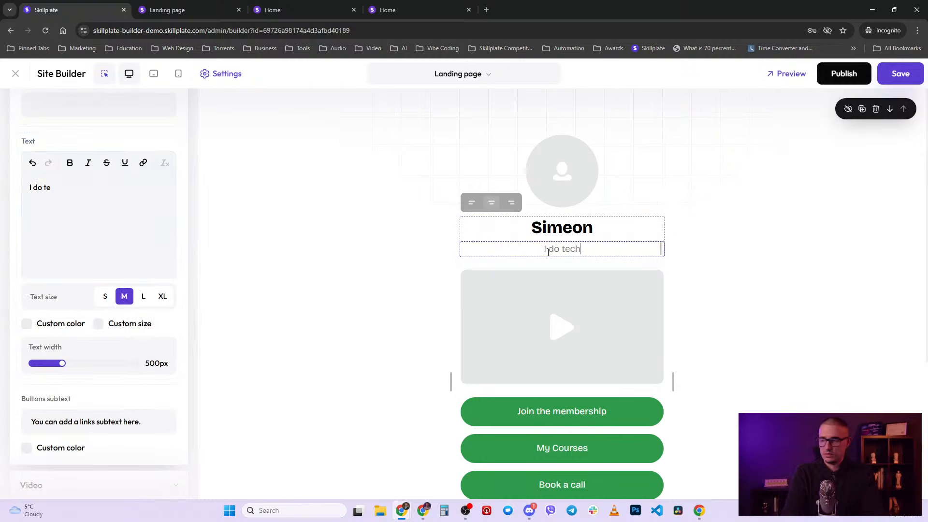
type(" stuff")
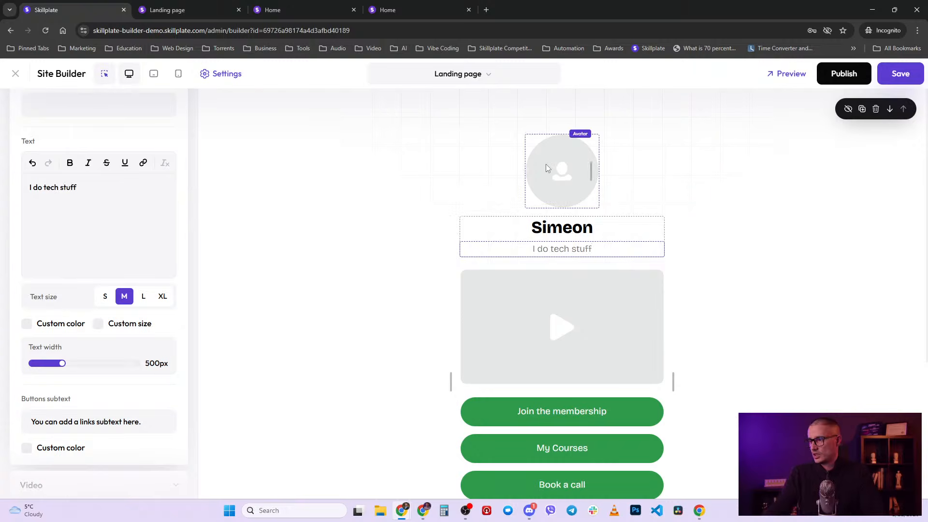
- Replace the avatar with the uploaded portrait photo and remove the section's video
left_click(547, 165)
left_click(79, 288)
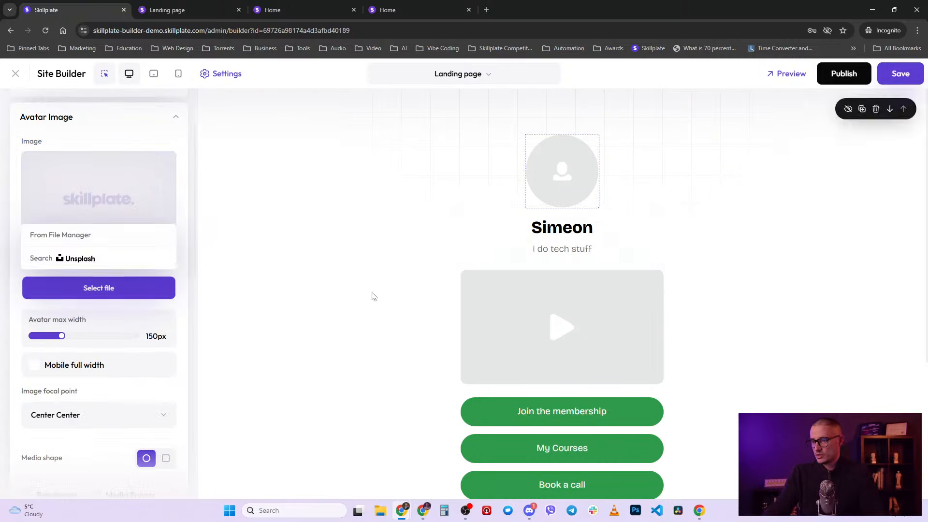
left_click(75, 235)
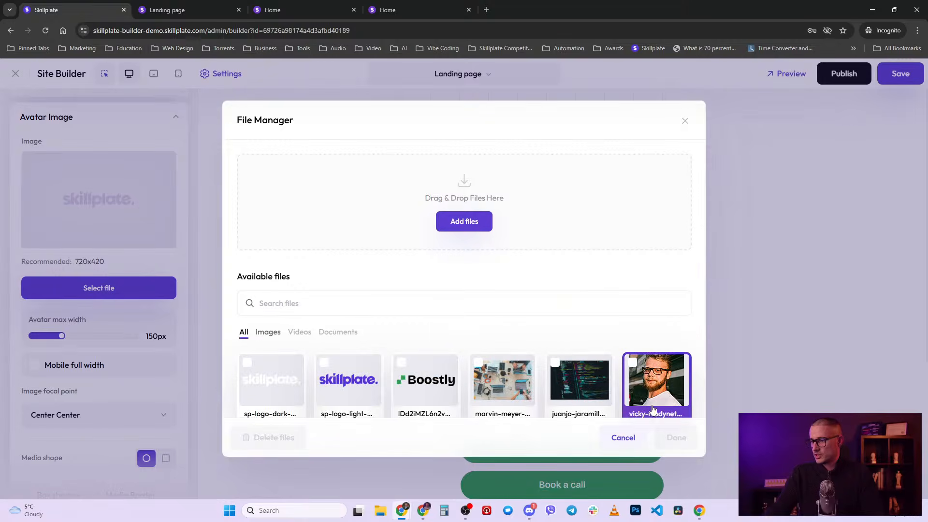
left_click(657, 382)
left_click(684, 434)
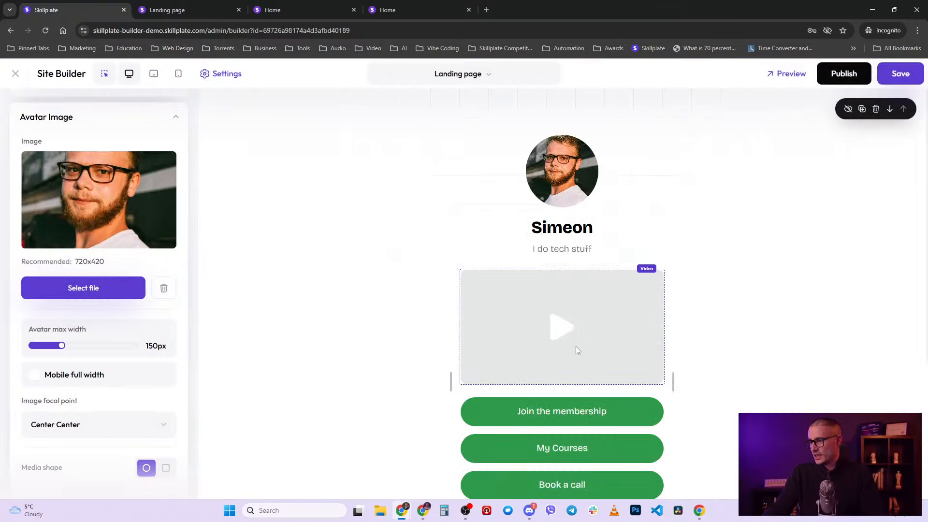
left_click(617, 306)
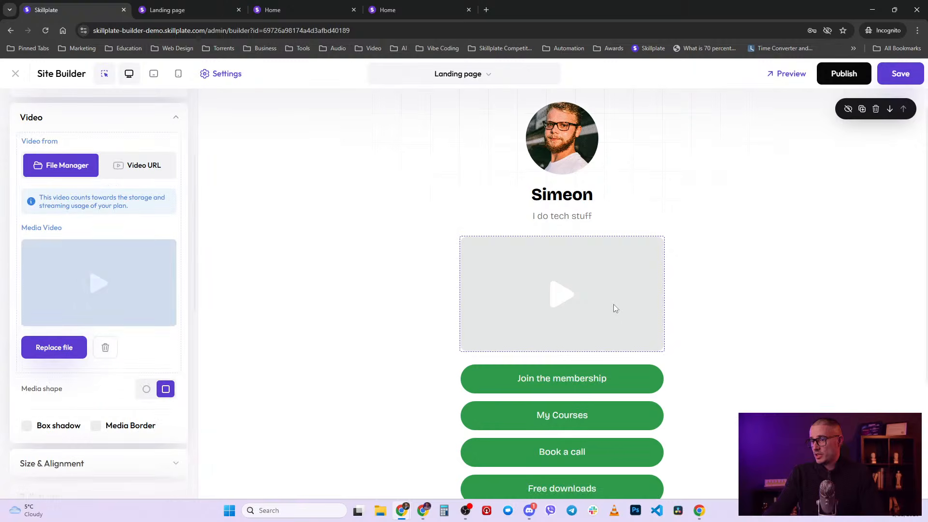
left_click(148, 166)
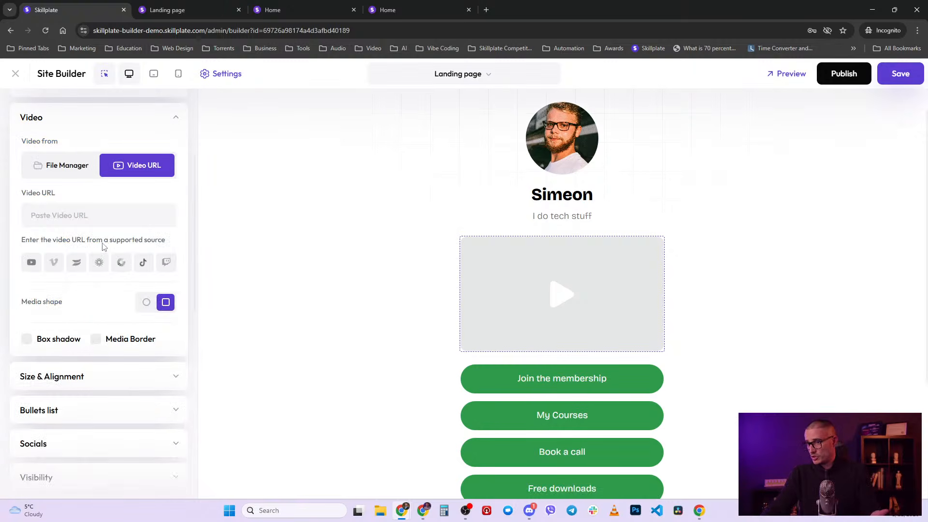
left_click(61, 165)
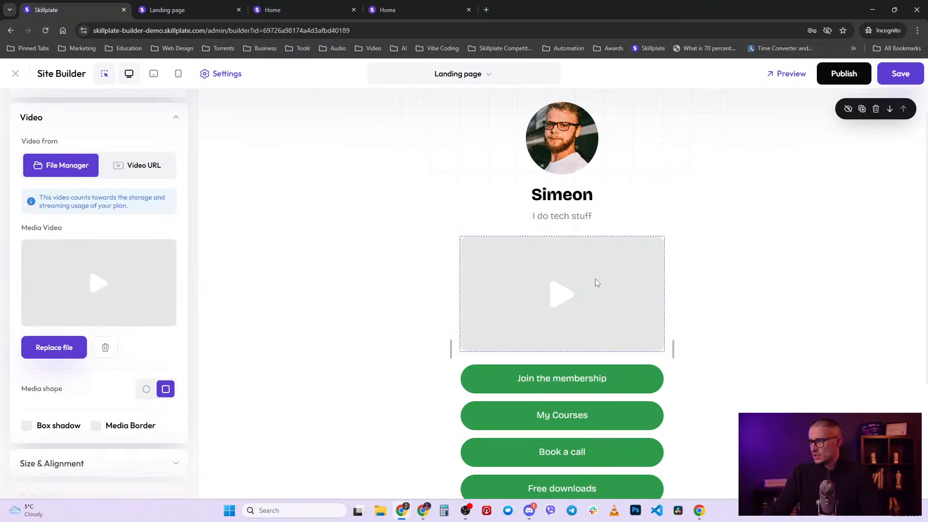
left_click(104, 348)
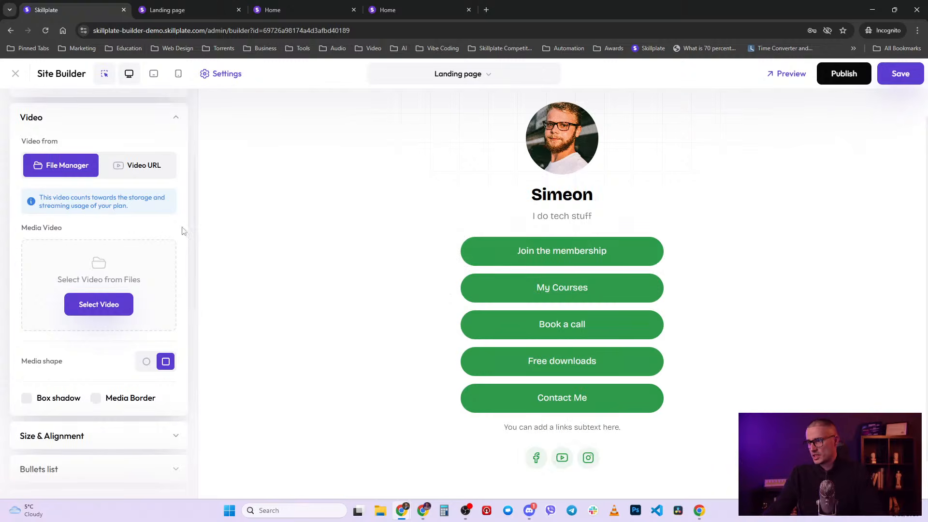
- Review the Join the membership button's style and icon options, keeping the Primary style unchanged
left_click(611, 255)
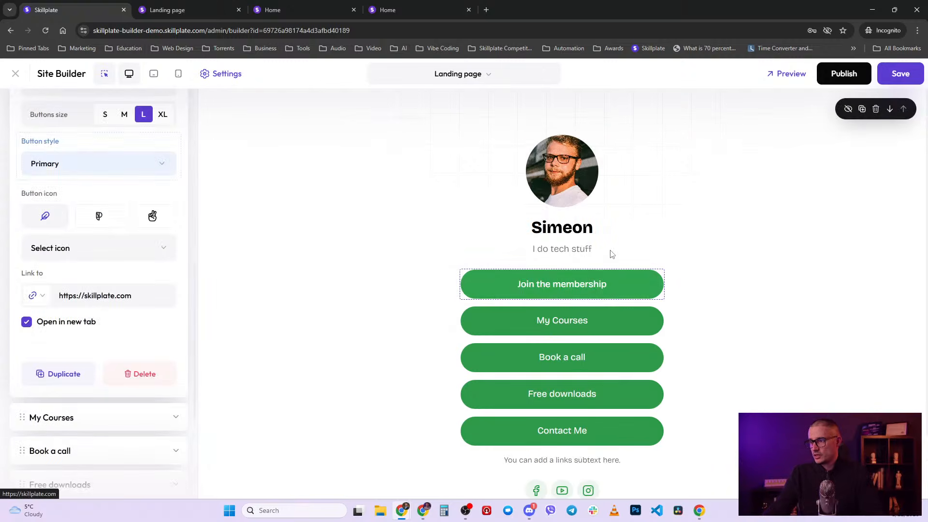
scroll(81, 240, "up", 4)
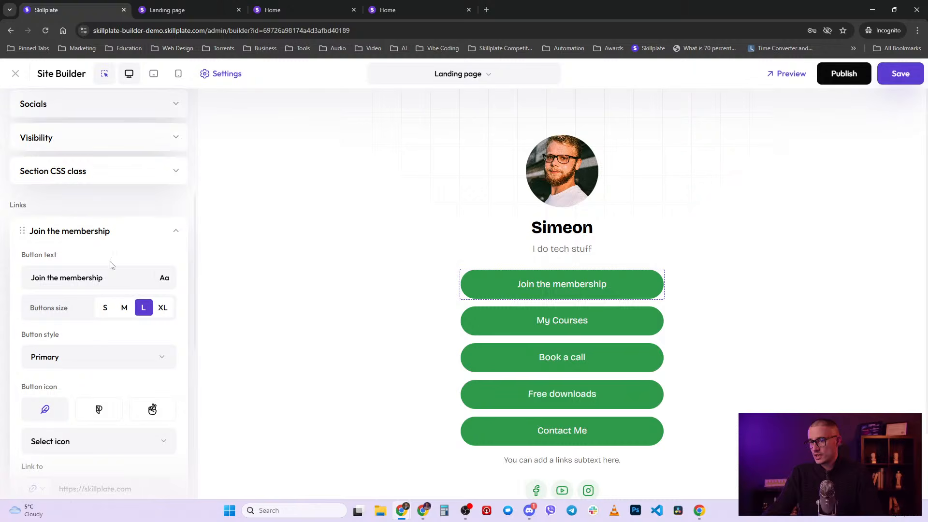
scroll(110, 267, "down", 2)
left_click(64, 266)
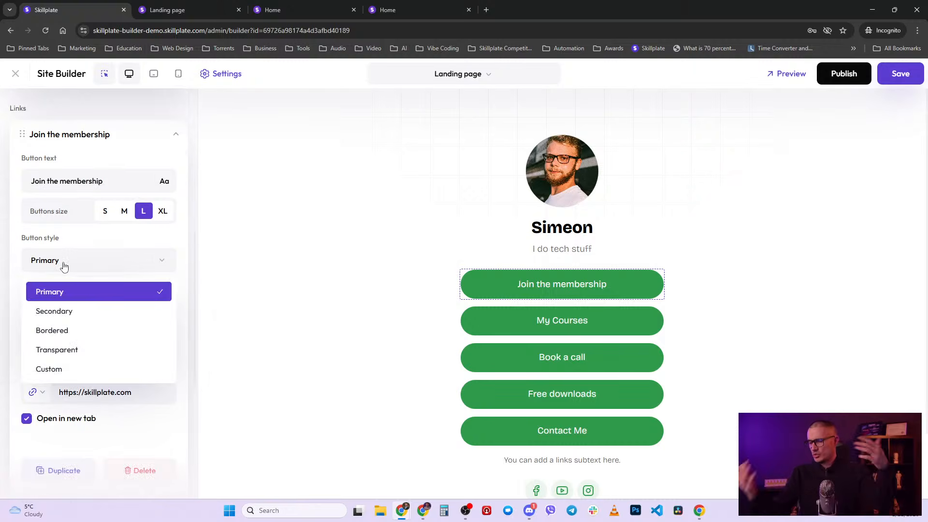
left_click(64, 266)
left_click(65, 266)
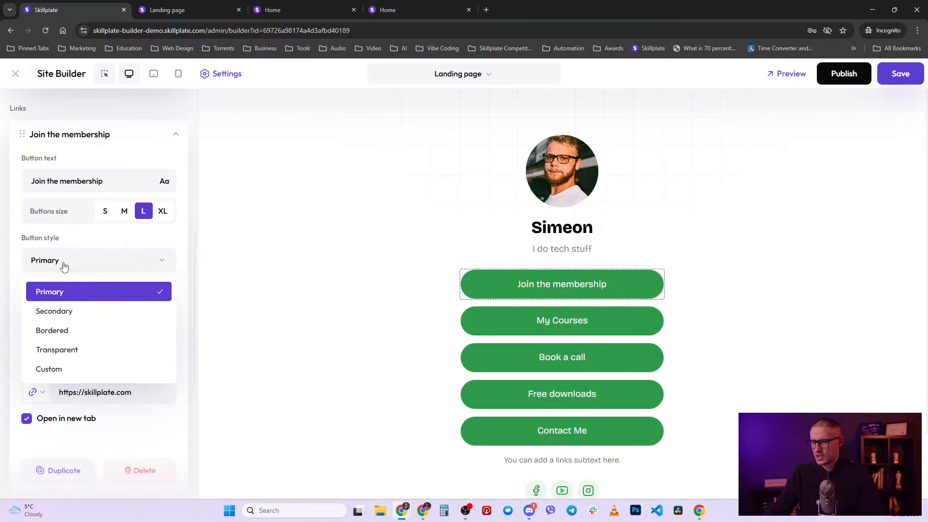
left_click(65, 267)
scroll(70, 356, "down", 3)
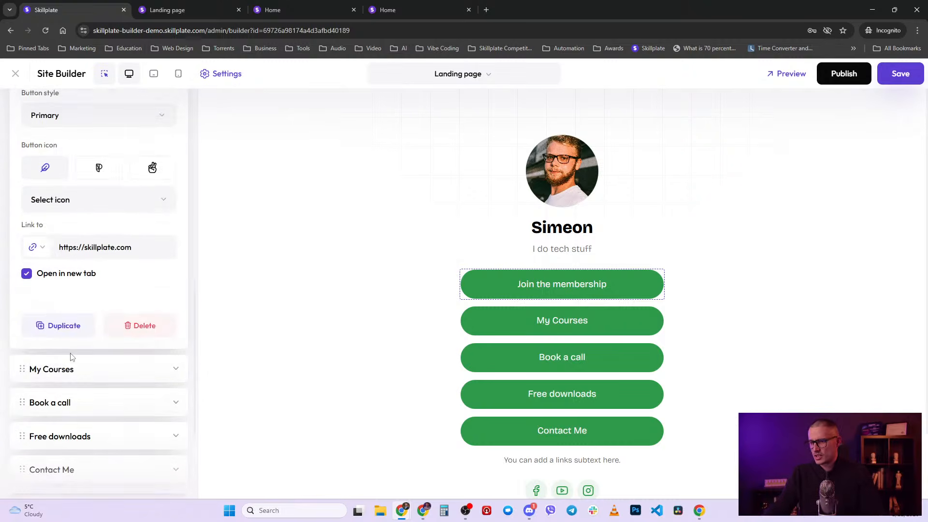
scroll(70, 356, "up", 3)
left_click(72, 346)
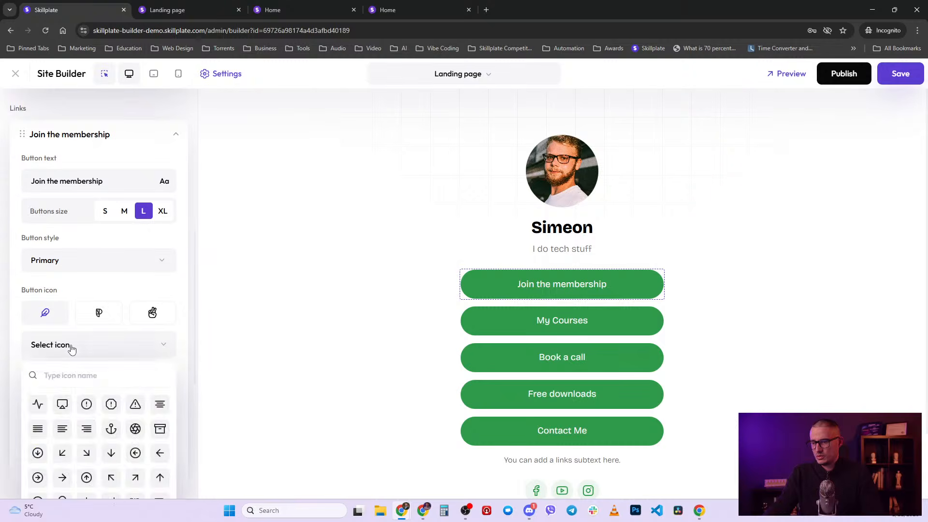
left_click(182, 279)
left_click(167, 134)
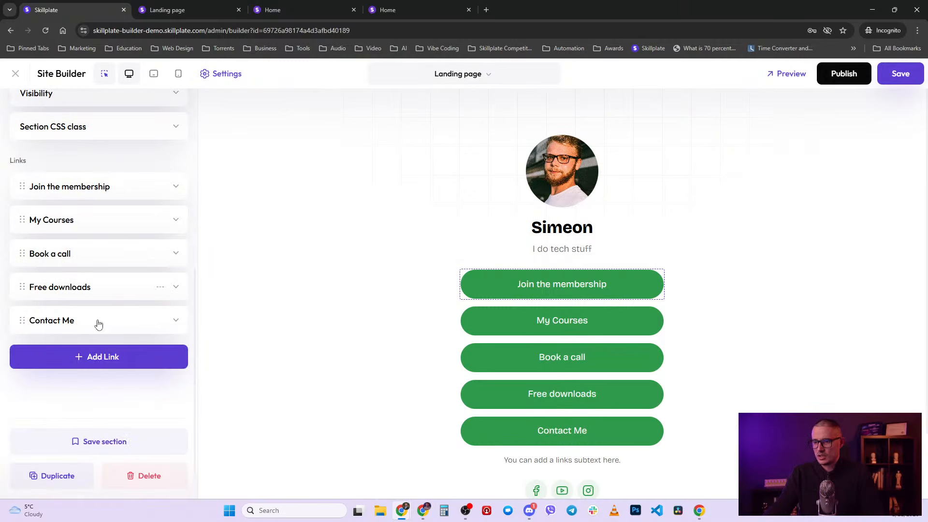
- Delete both Contact Me links and the Free downloads link
left_click(83, 358)
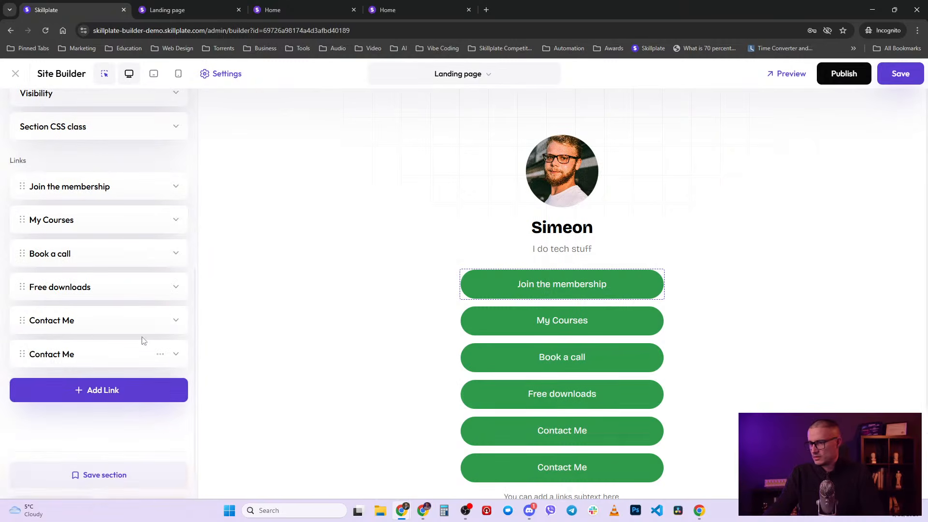
left_click(651, 466)
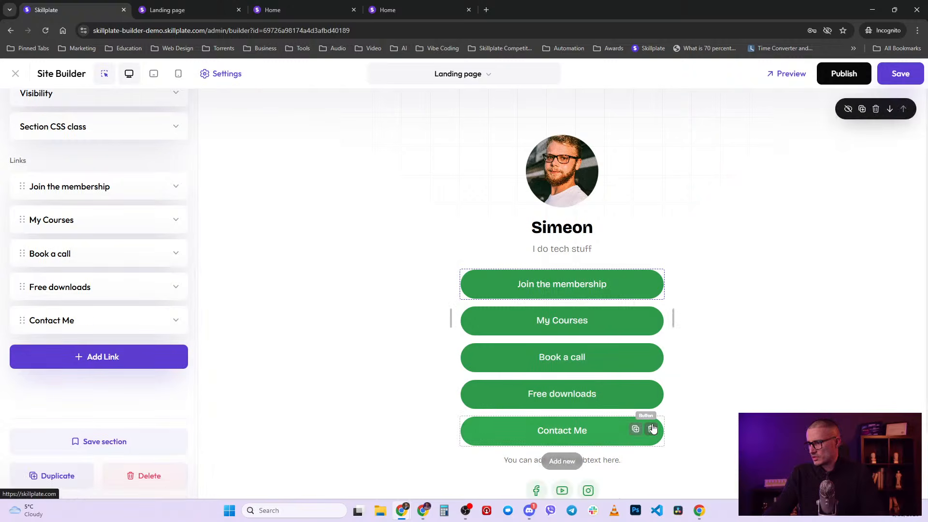
left_click(651, 430)
left_click(651, 393)
- Rename the Join the membership button to 'Follow me'
left_click(585, 287)
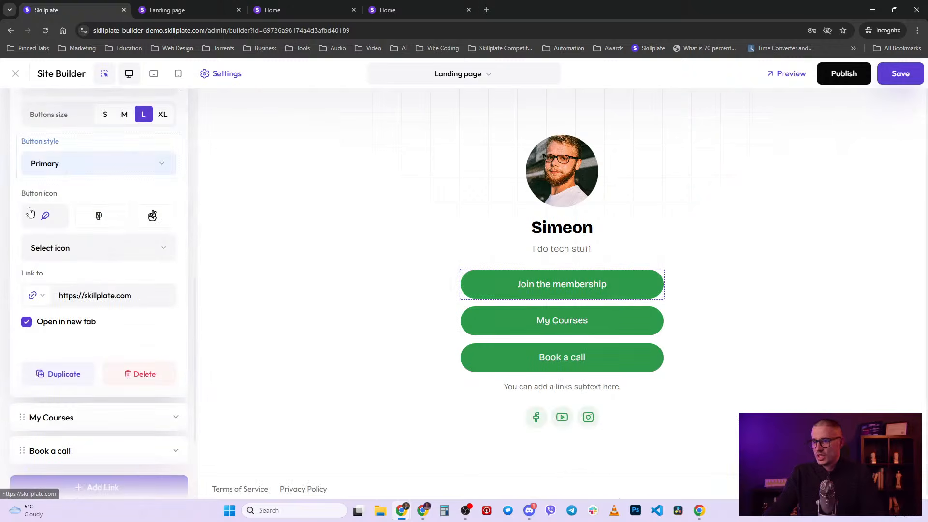
scroll(40, 259, "up", 2)
left_click_drag(119, 188, 1, 173)
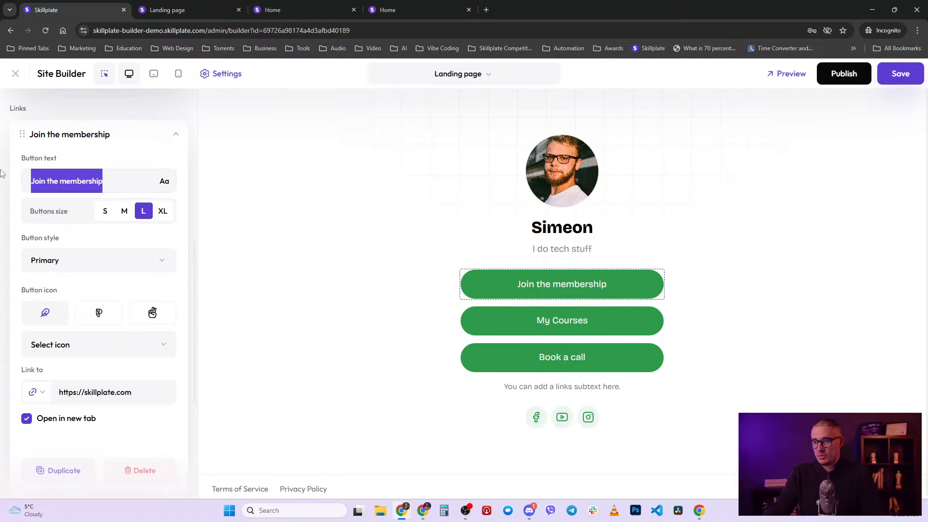
type("Foll")
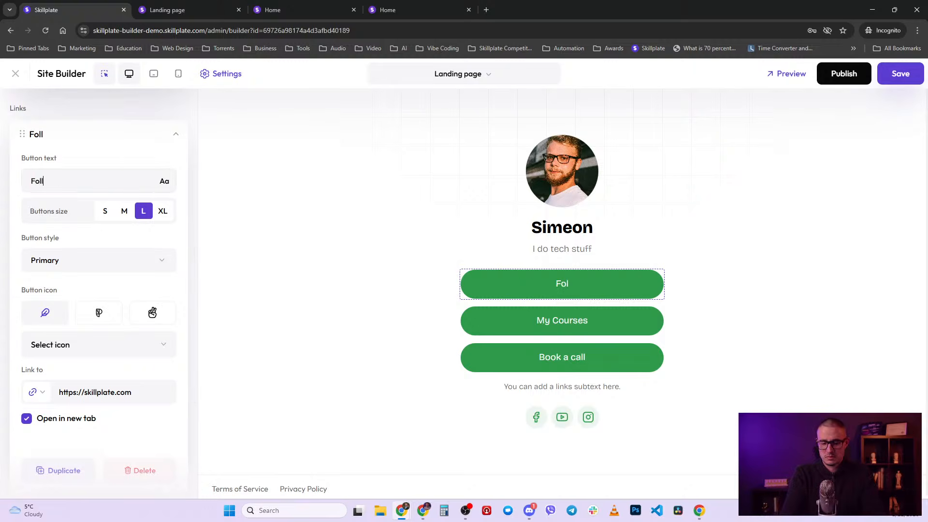
type("ow me")
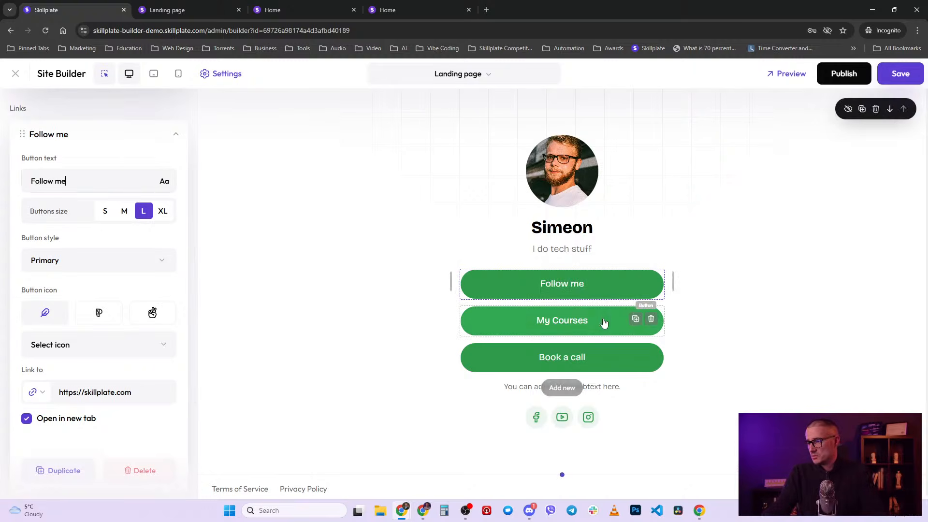
- Rename the My Courses button to 'Merchandise'
left_click(583, 321)
scroll(72, 192, "up", 3)
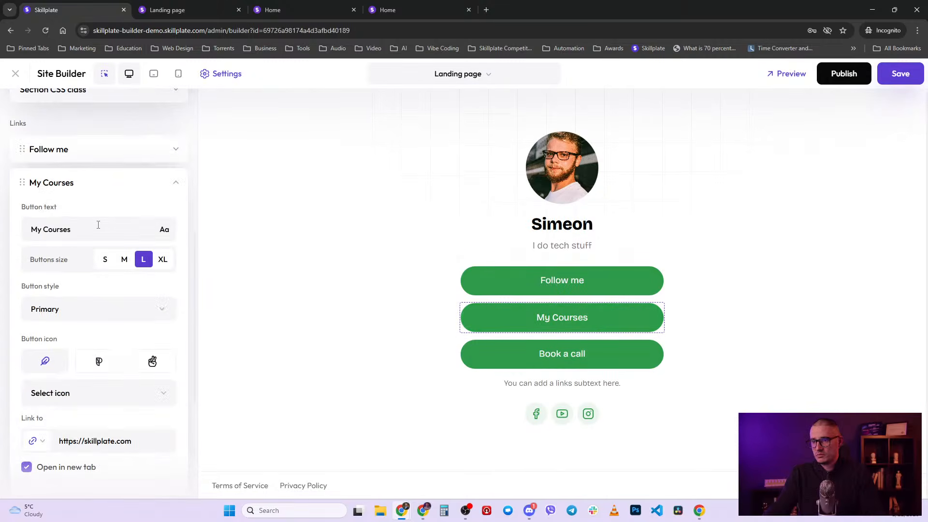
double_click(90, 227)
key("ctrl+a")
type("merc")
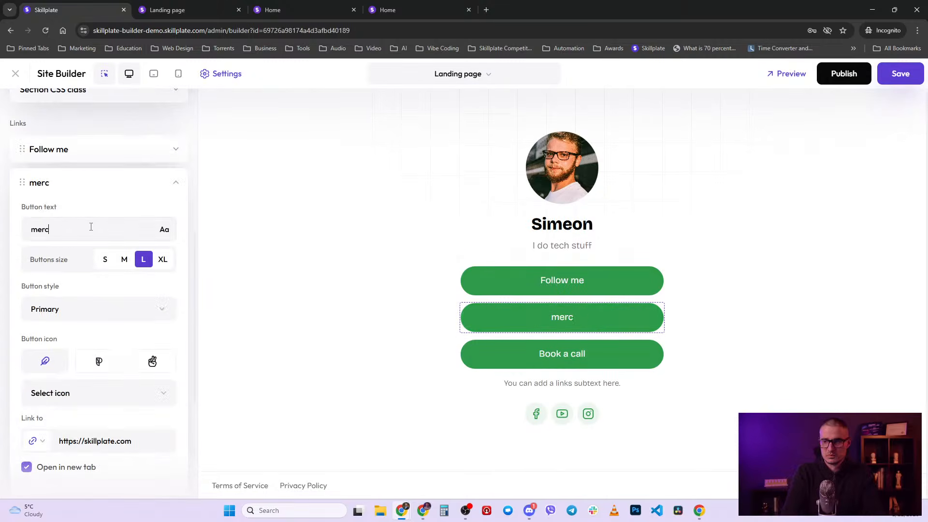
key("BackSpace")
key("BackSpace")
key("BackSpace")
key("BackSpace")
type("M")
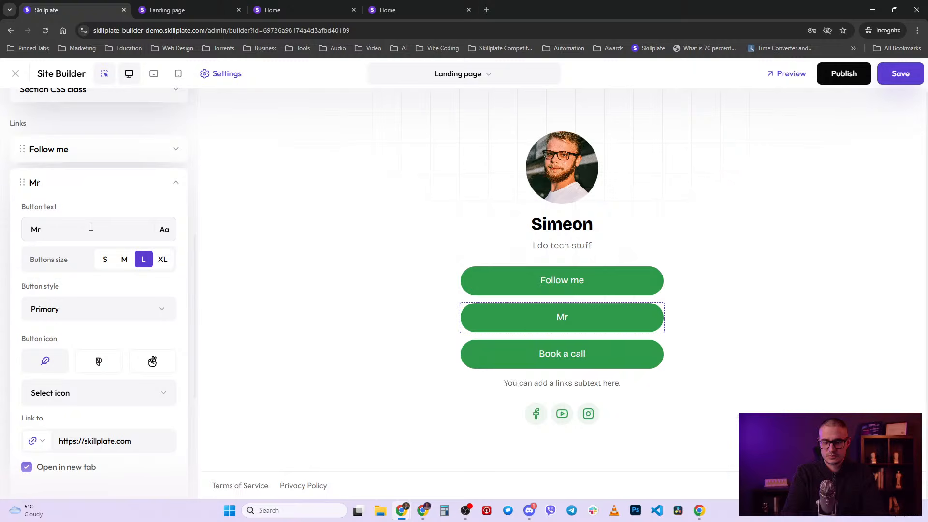
type("erchandiss")
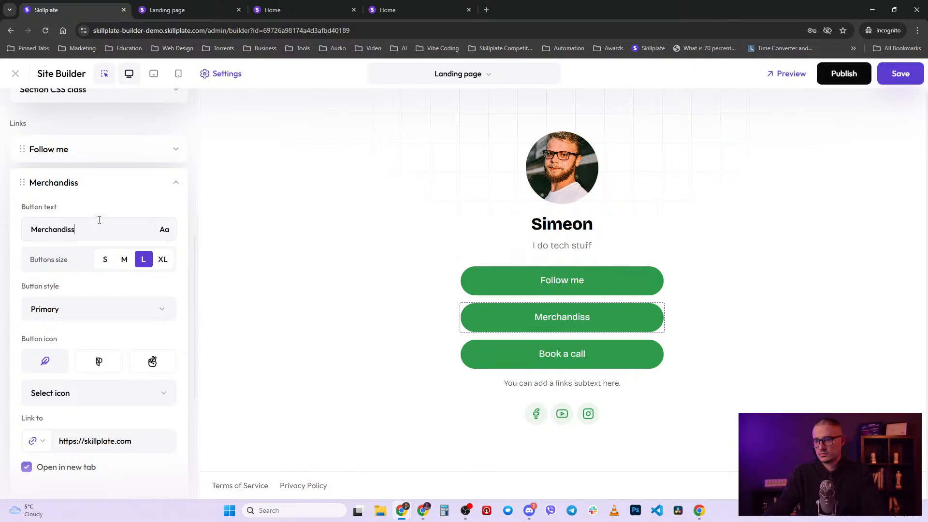
key("BackSpace")
type("e")
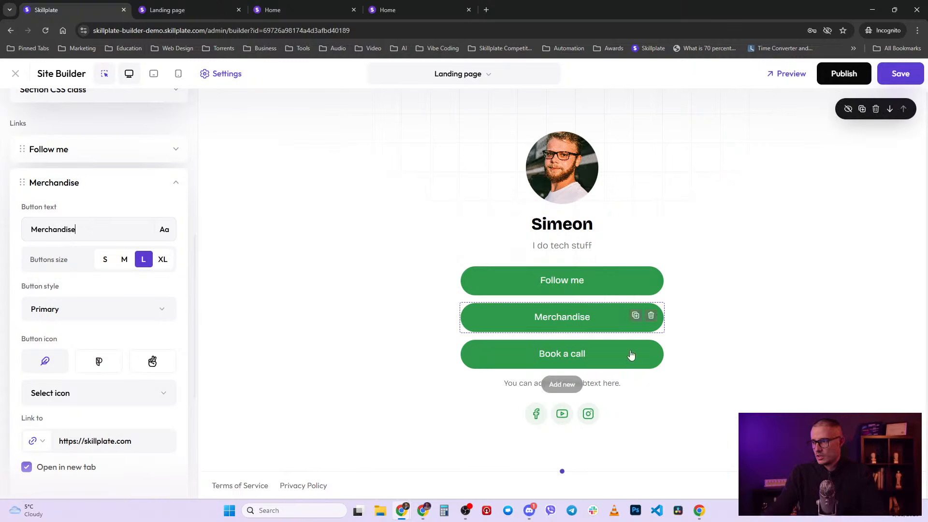
- Check the Book a call button's link target options, then publish the landing page
left_click(591, 354)
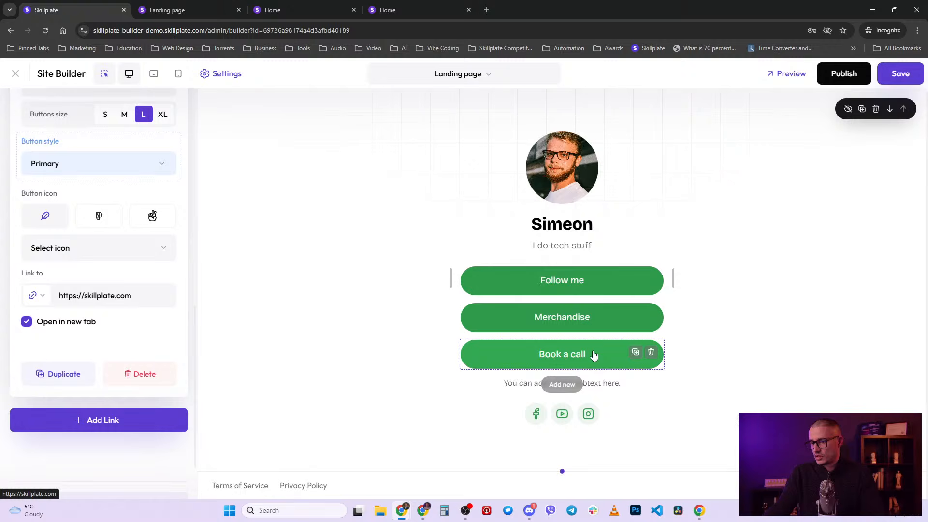
left_click(42, 299)
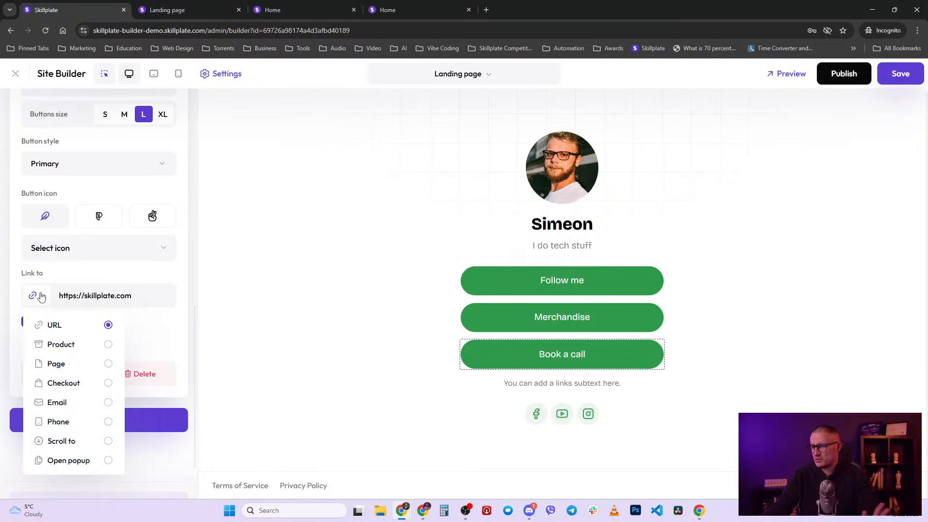
scroll(40, 294, "up", 4)
left_click(857, 73)
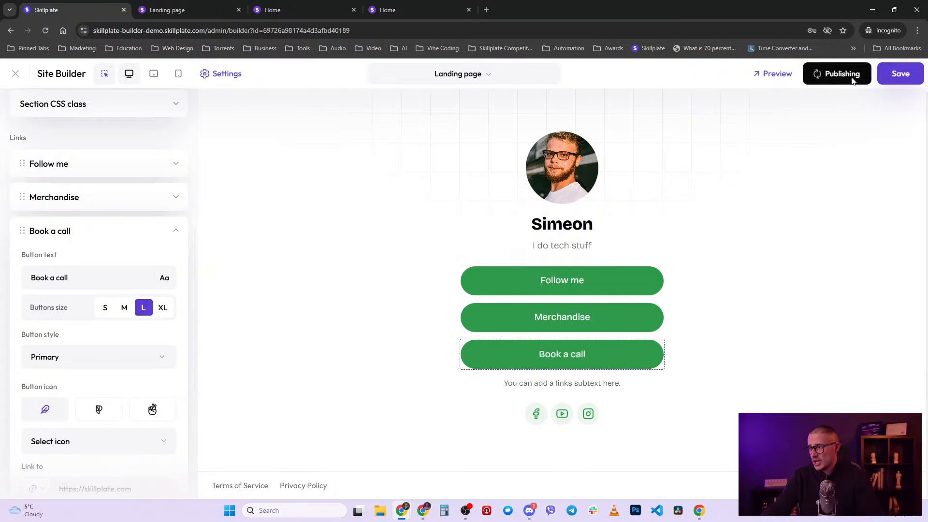
- Review the Facebook icon's Socials settings and close the Add Social list without adding a network
left_click(543, 416)
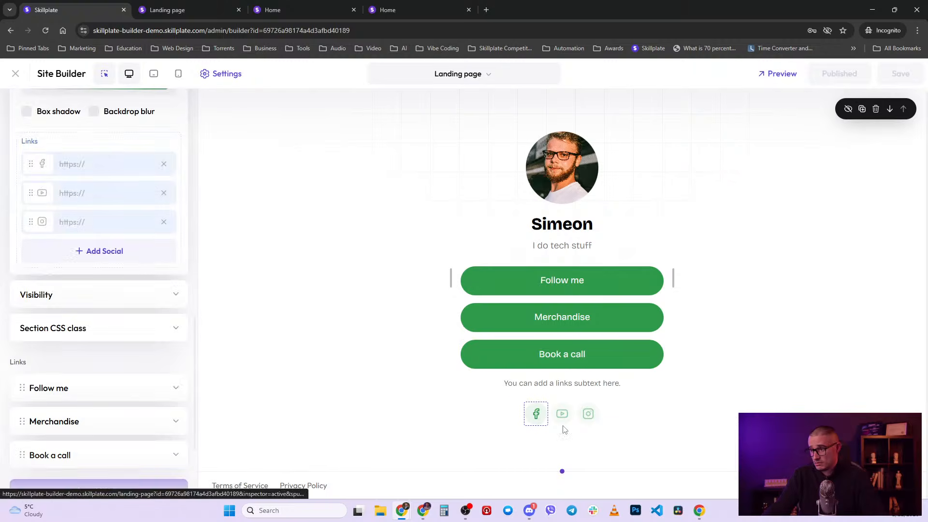
scroll(188, 327, "up", 5)
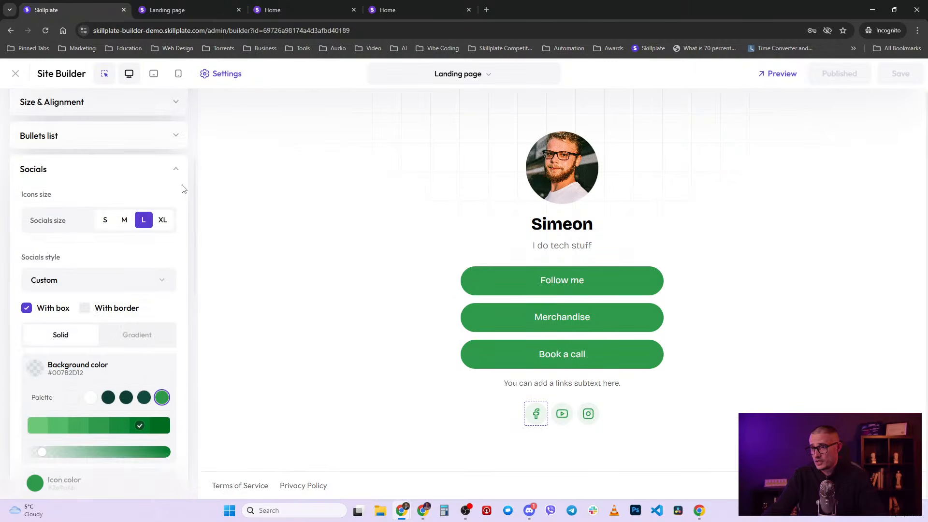
left_click(174, 171)
scroll(170, 181, "up", 3)
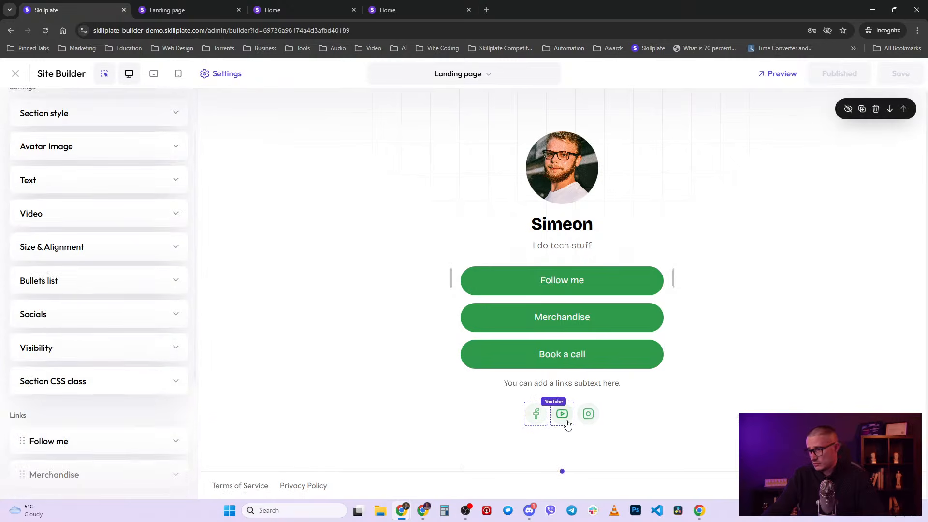
left_click(160, 319)
scroll(114, 370, "down", 3)
scroll(114, 370, "down", 3)
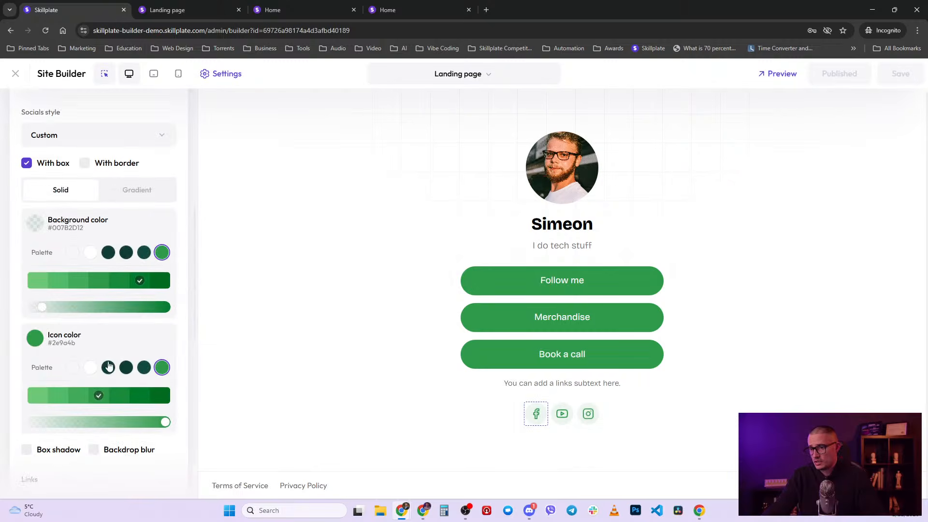
scroll(82, 372, "down", 1)
scroll(87, 358, "down", 2)
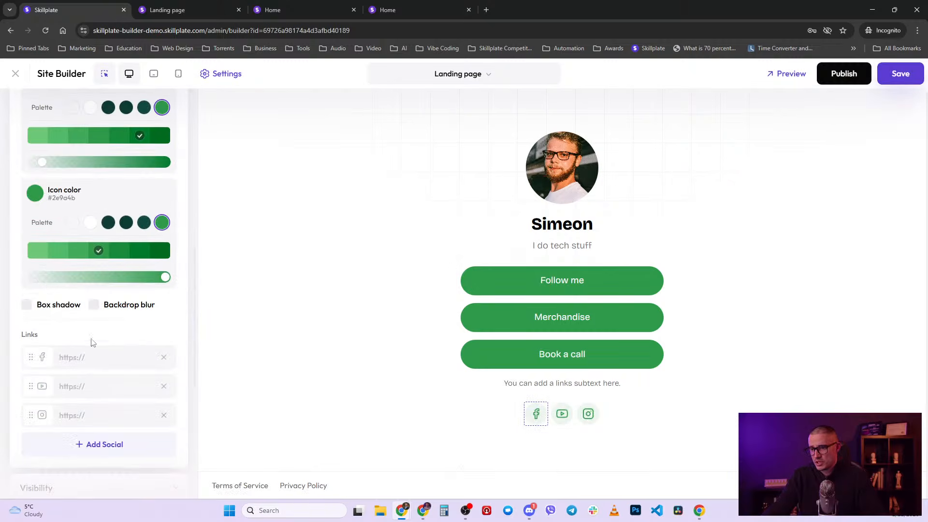
left_click(117, 451)
scroll(98, 344, "down", 8)
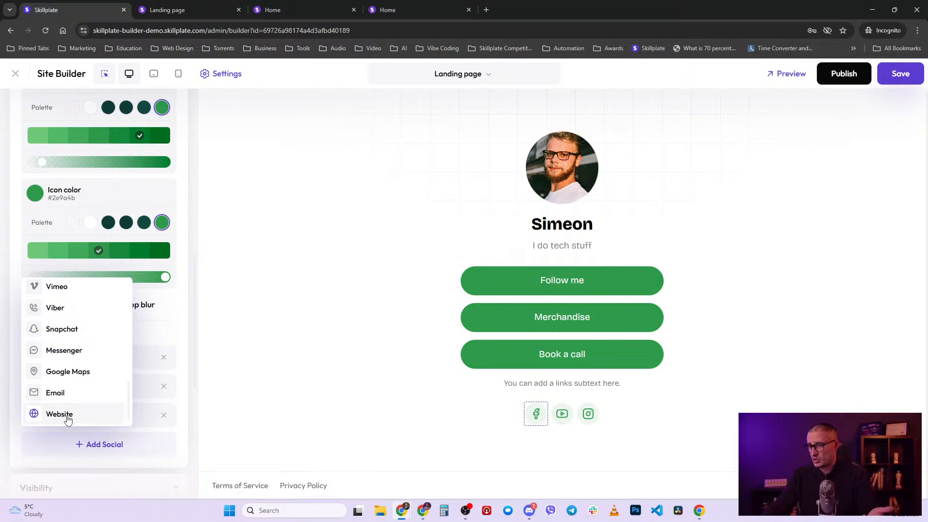
left_click(169, 331)
- Republish the landing page and view it live in a new tab
left_click(852, 73)
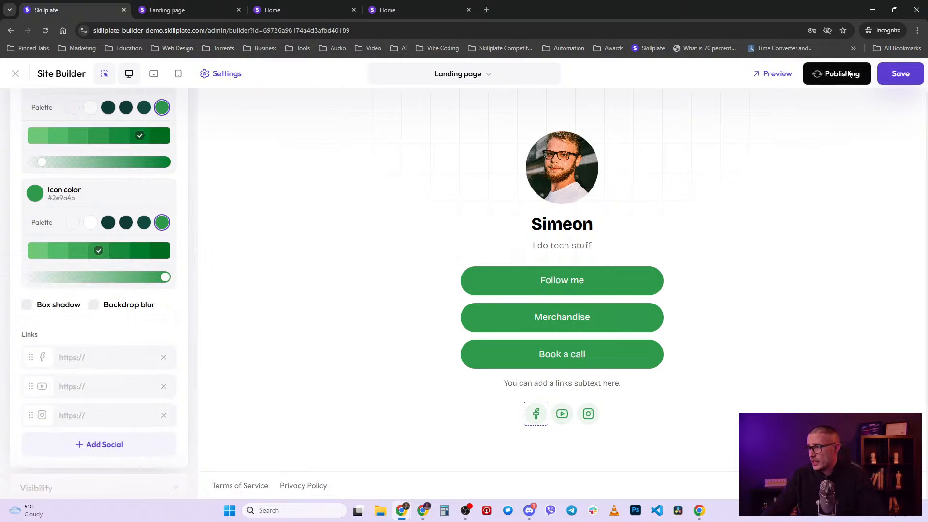
left_click(778, 74)
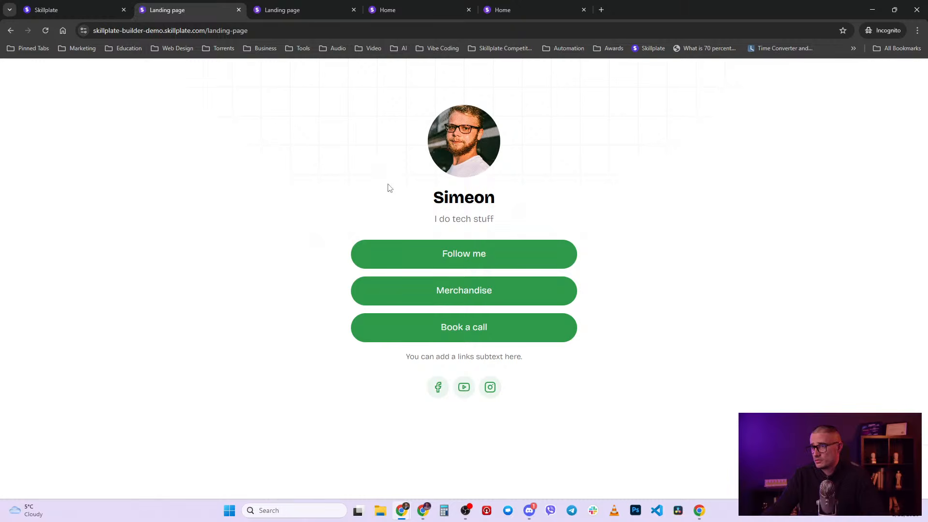
key("ctrl+shift+Tab")
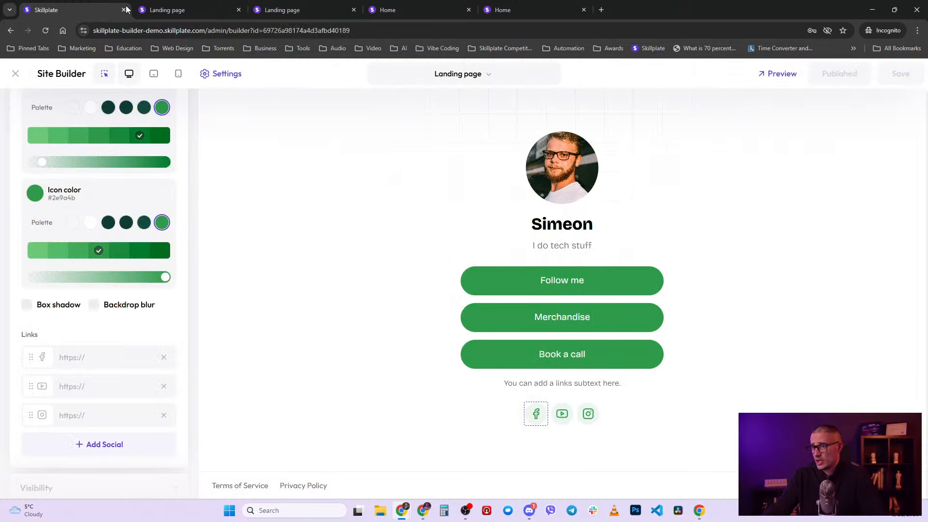
- Preview the page at mobile, tablet and desktop widths, then bring up the site's page list
left_click(178, 74)
left_click(154, 73)
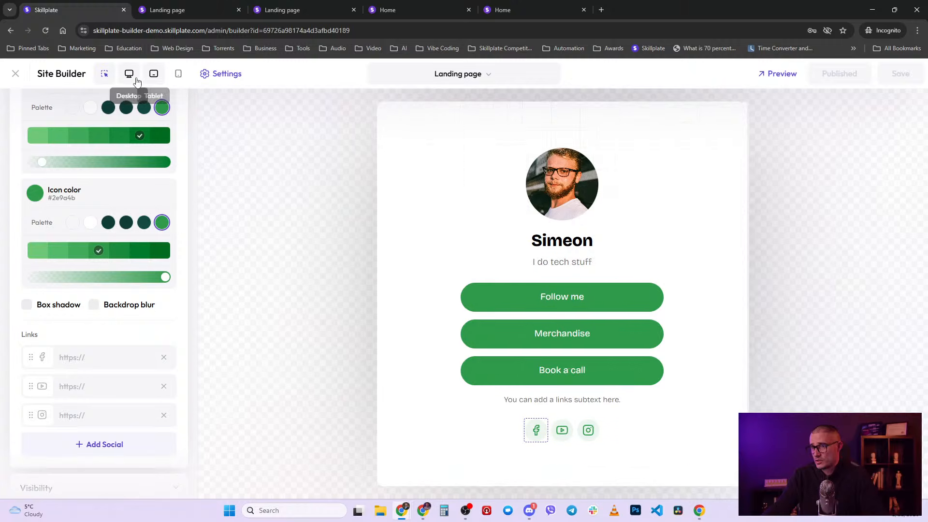
left_click(128, 73)
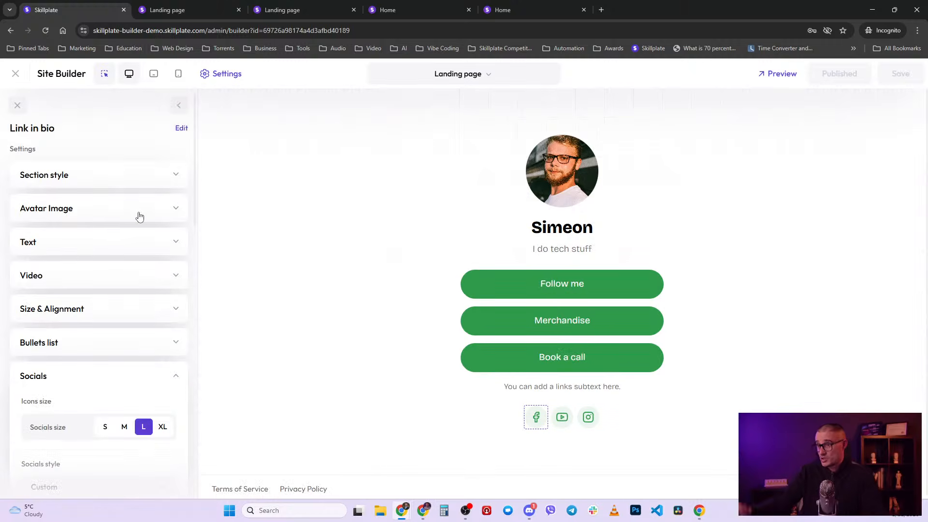
left_click(178, 105)
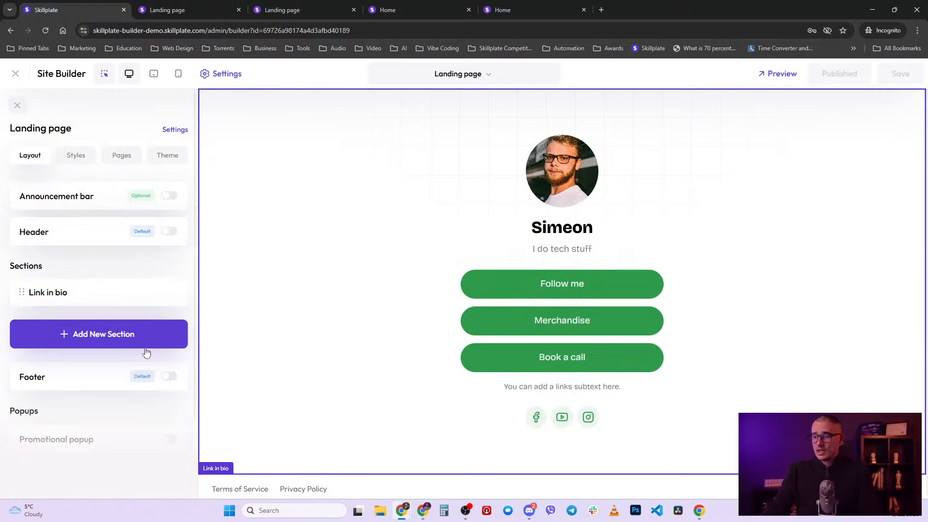
scroll(145, 353, "down", 2)
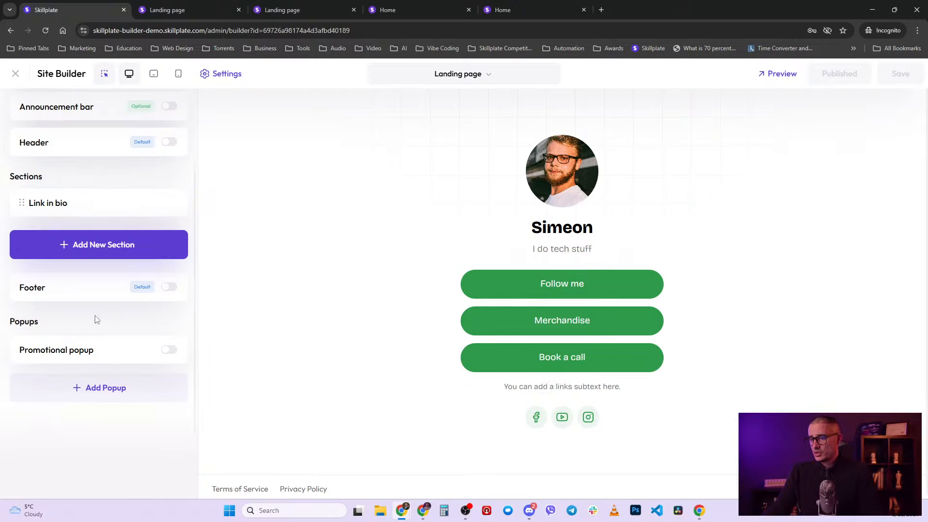
scroll(95, 322, "up", 2)
left_click(505, 77)
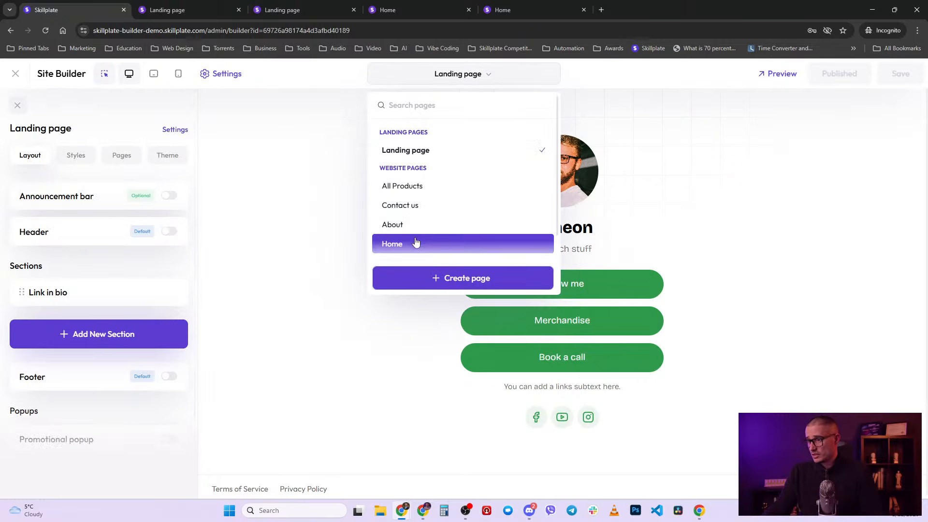
- Switch to the Home page, turn the Promotional popup on and open its settings
left_click(416, 242)
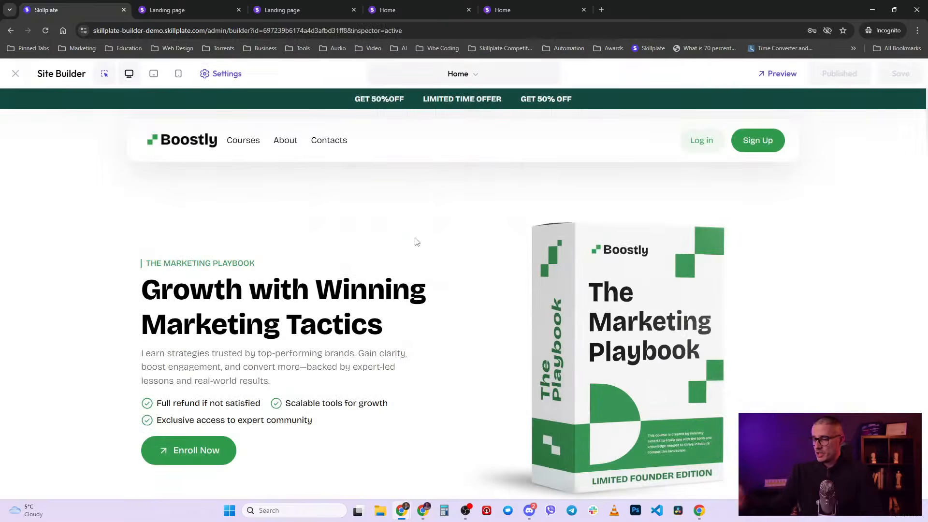
left_click(227, 75)
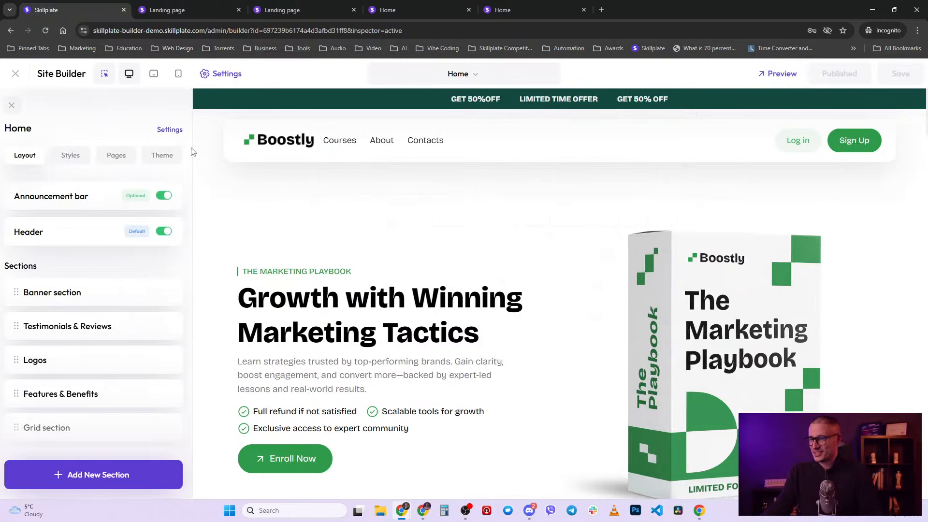
scroll(108, 412, "down", 8)
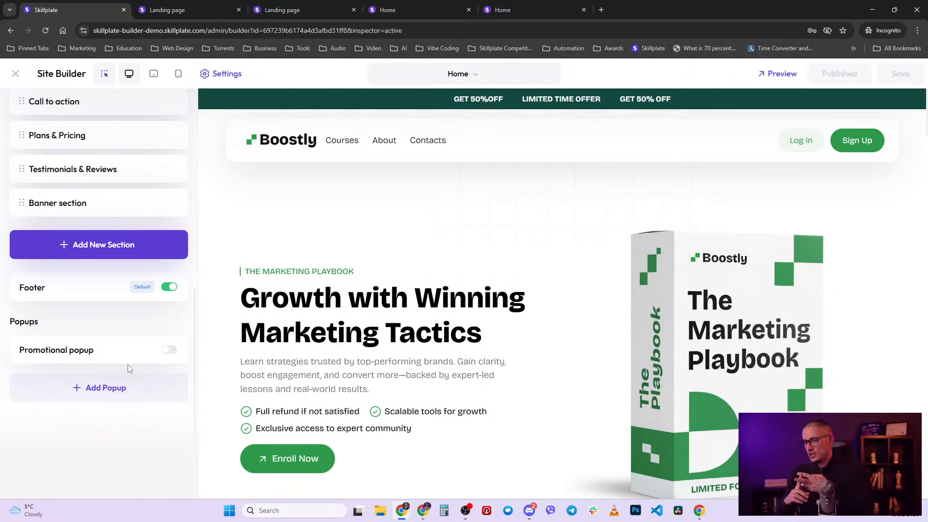
left_click(101, 359)
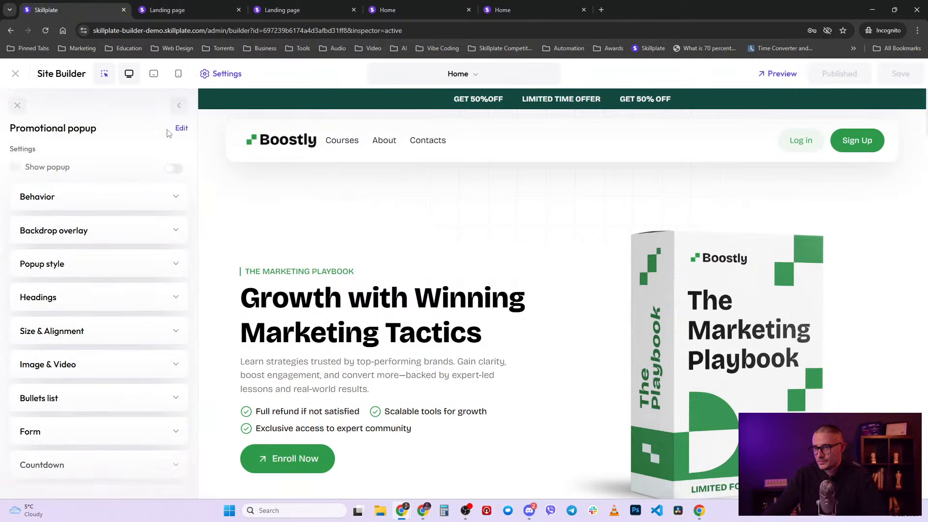
left_click(179, 106)
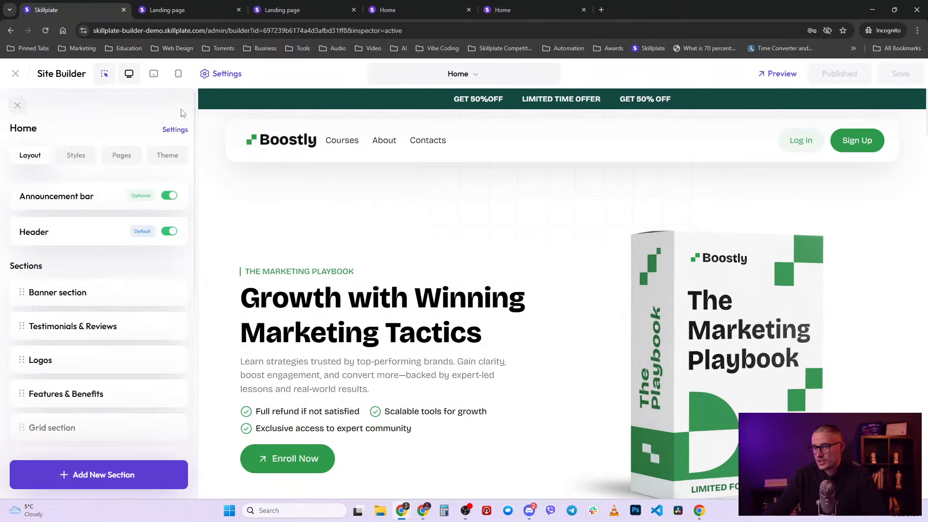
scroll(82, 421, "down", 8)
left_click(168, 360)
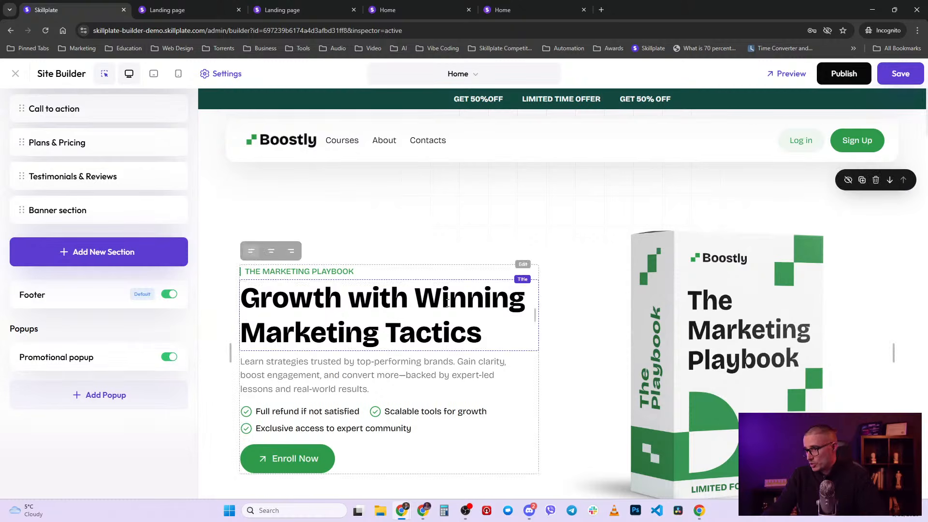
left_click(87, 358)
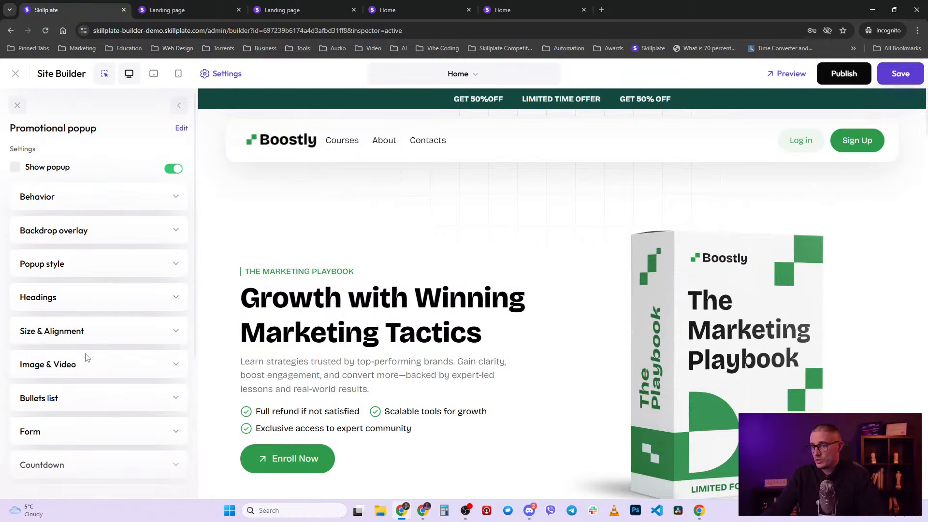
left_click(17, 168)
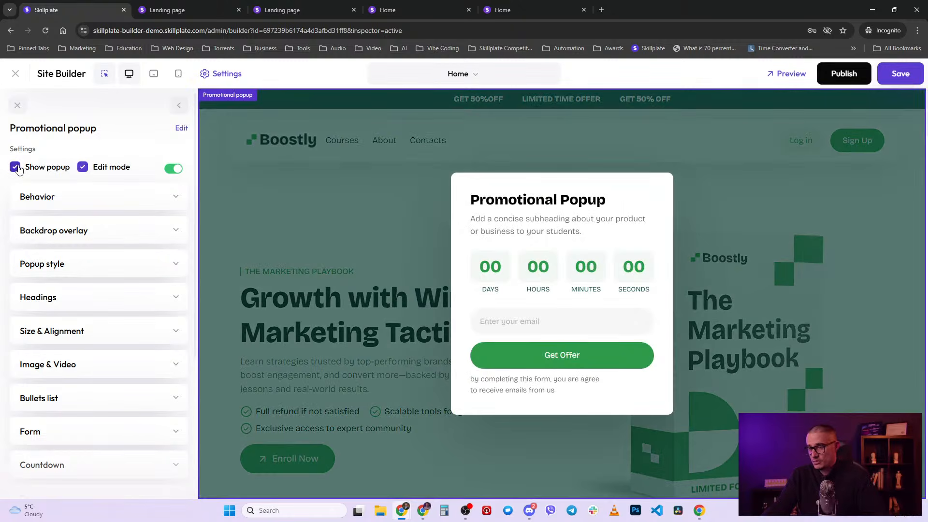
scroll(94, 261, "down", 5)
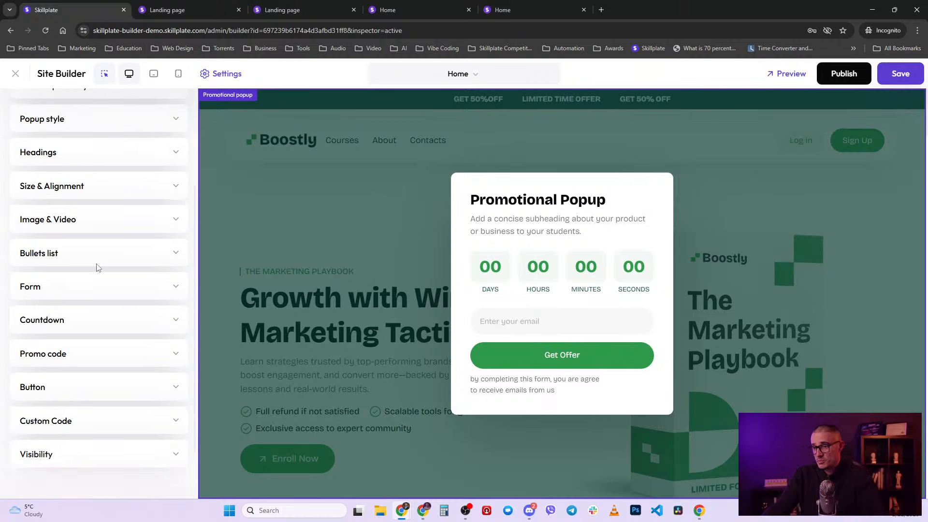
scroll(99, 268, "up", 5)
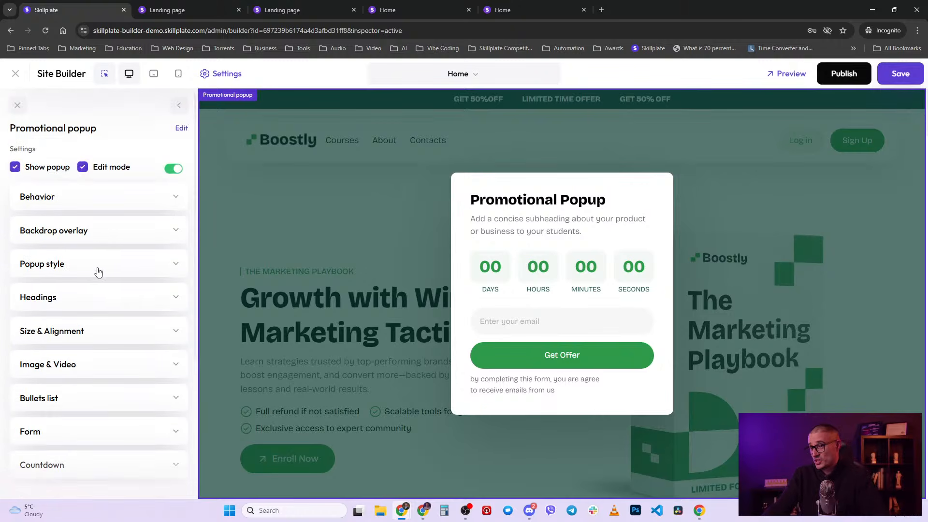
left_click(160, 197)
scroll(160, 198, "down", 1)
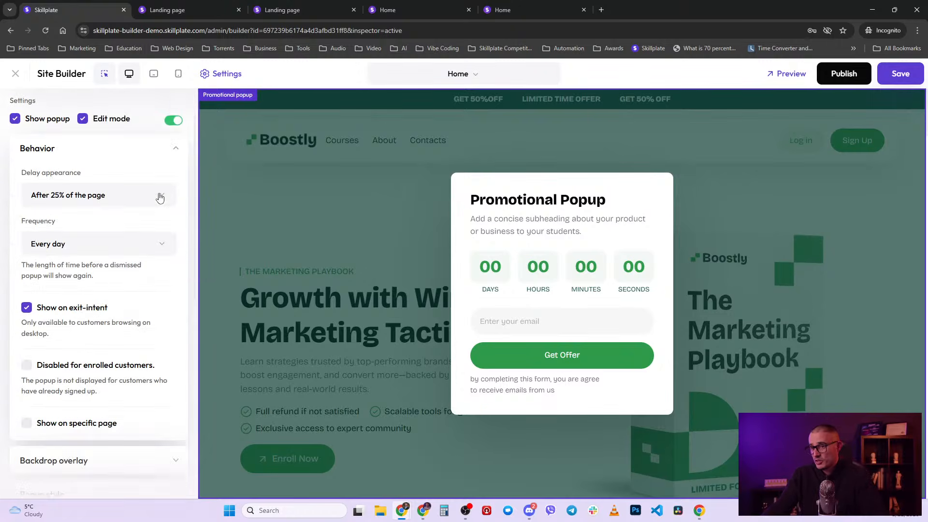
left_click(128, 203)
scroll(128, 202, "up", 1)
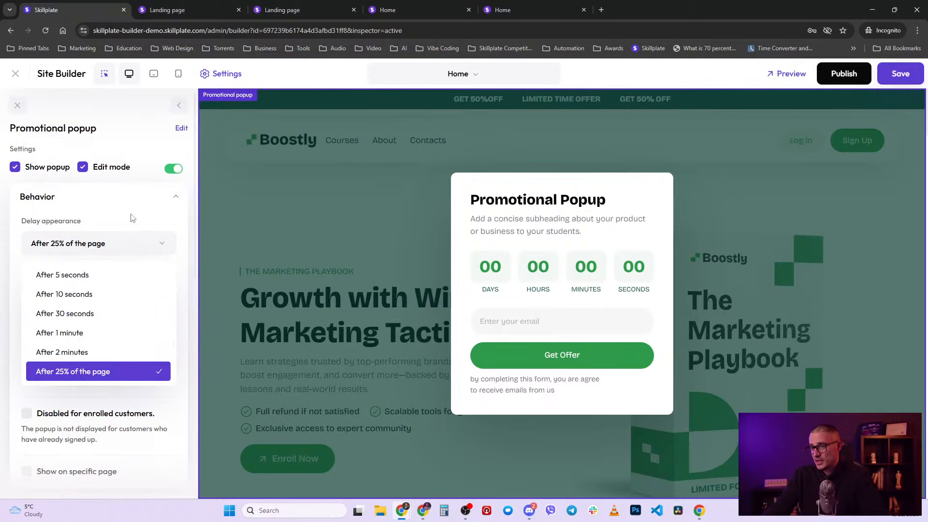
scroll(94, 300, "up", 1)
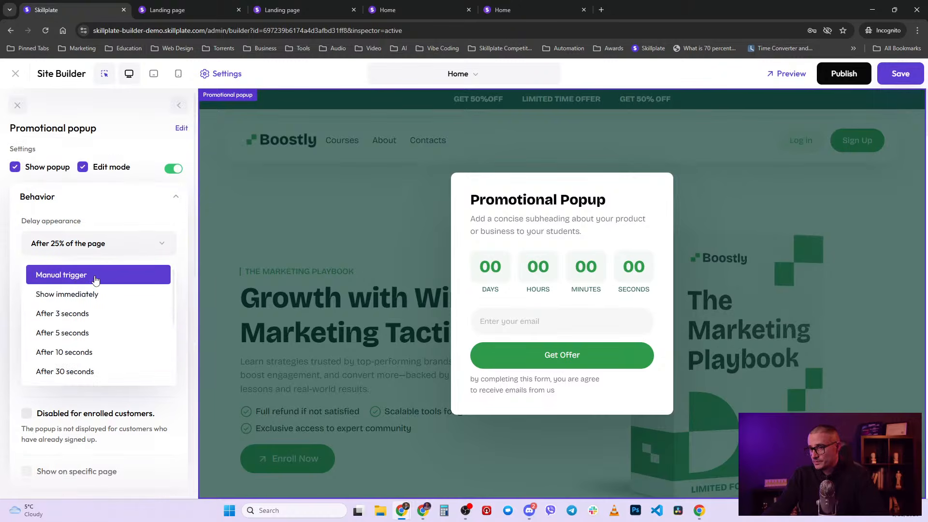
left_click(95, 280)
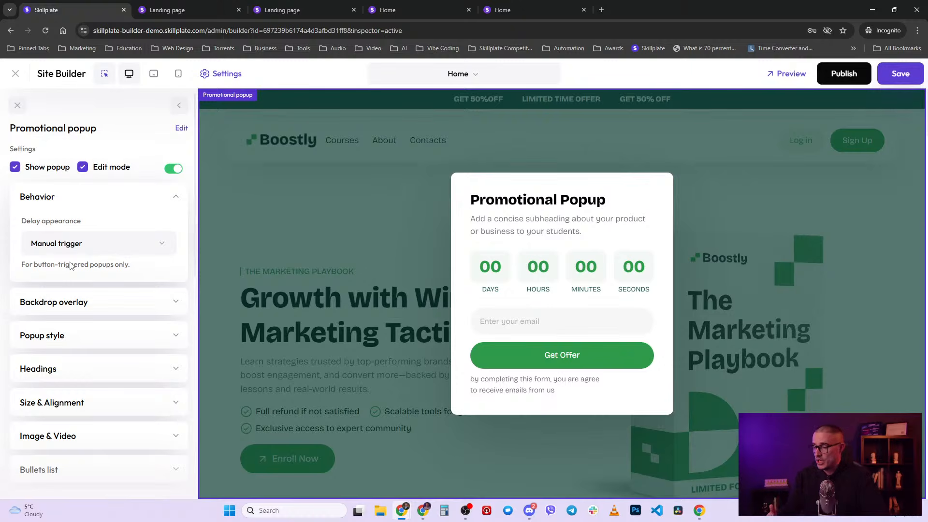
left_click(92, 243)
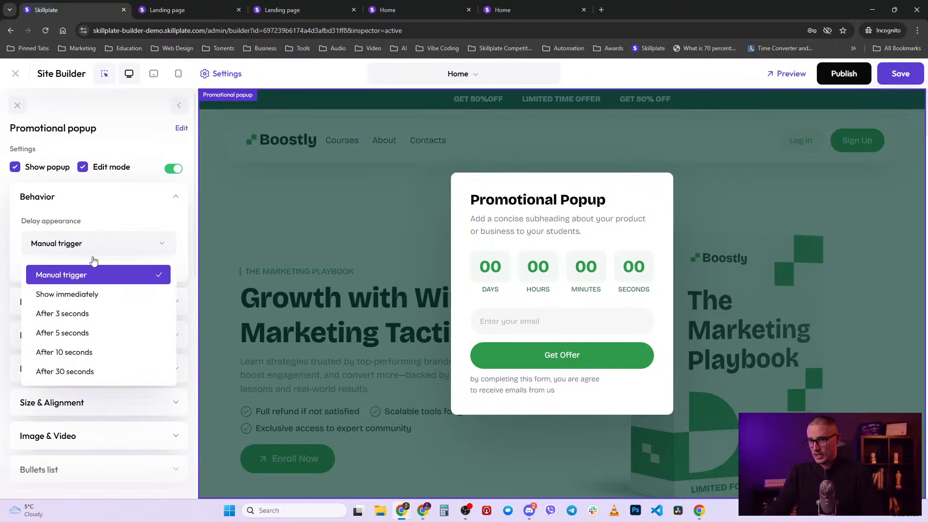
left_click(93, 295)
left_click(123, 247)
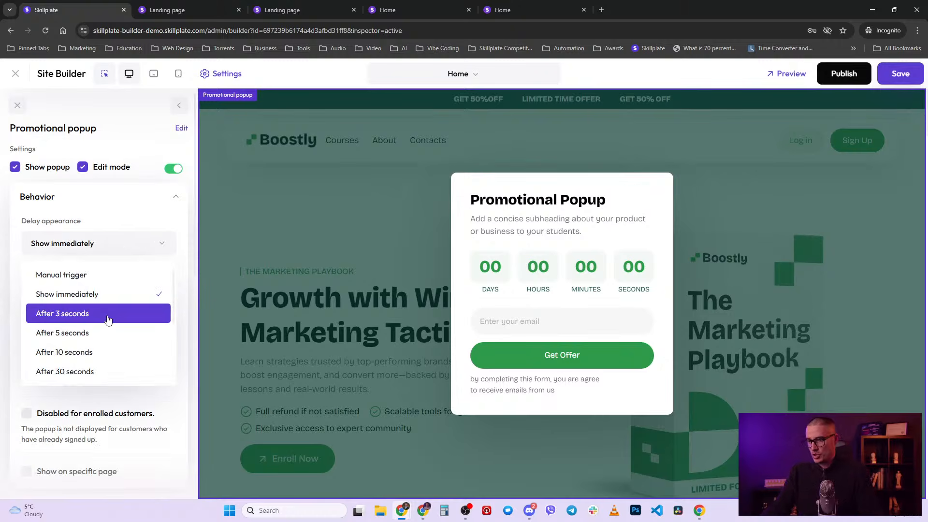
scroll(107, 317, "down", 2)
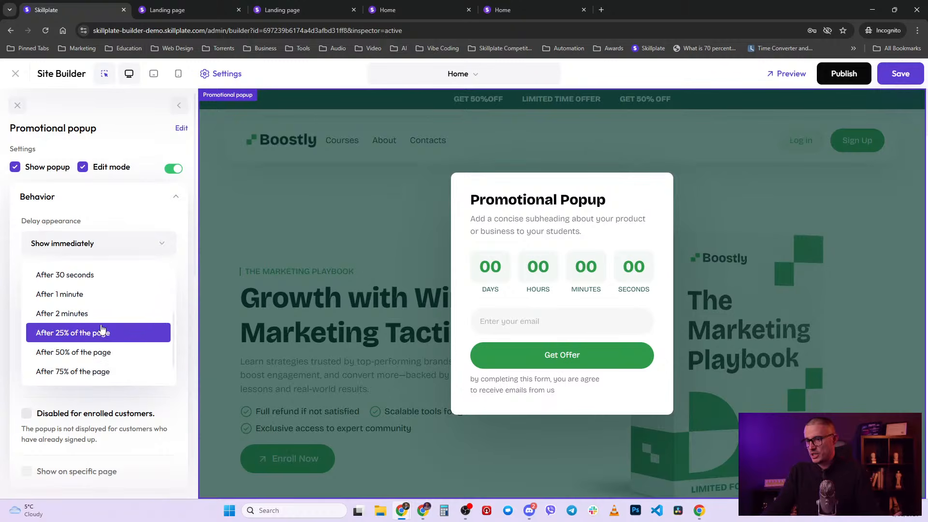
scroll(123, 317, "down", 1)
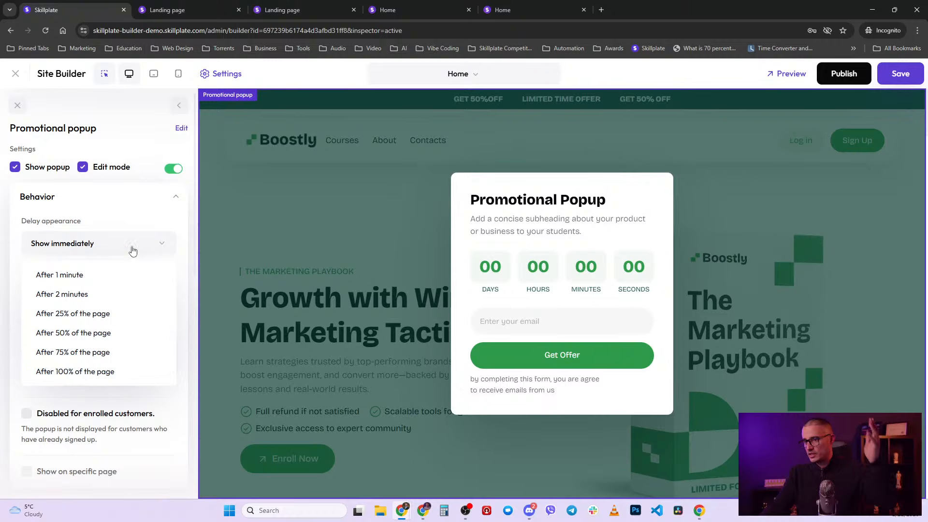
scroll(113, 287, "up", 3)
left_click(98, 316)
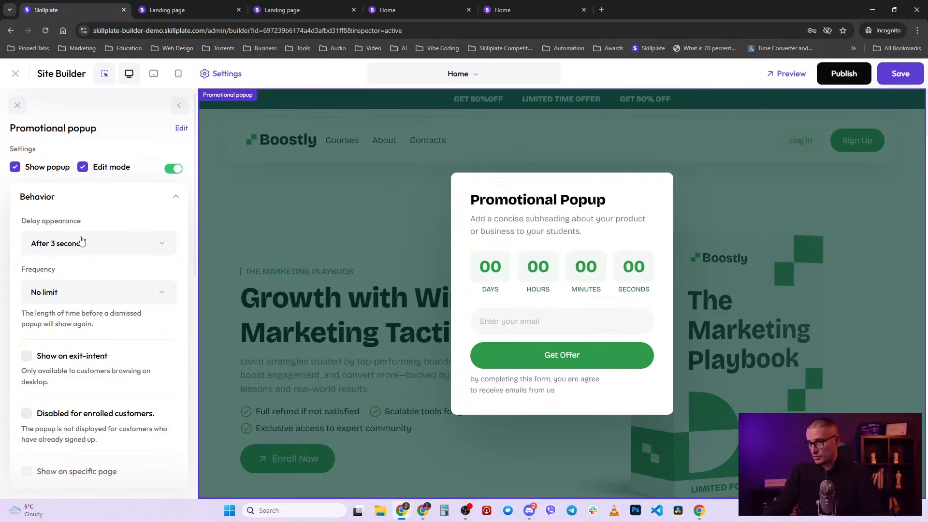
left_click(99, 293)
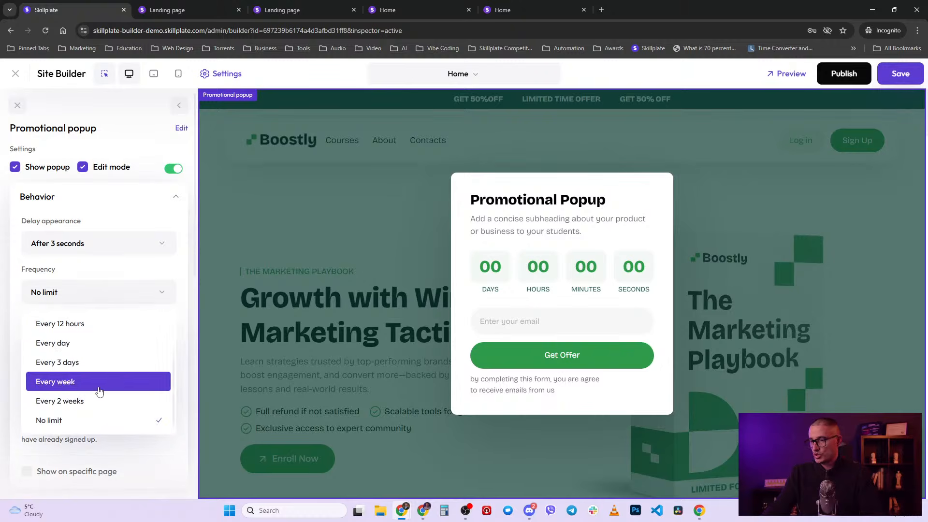
scroll(99, 391, "up", 2)
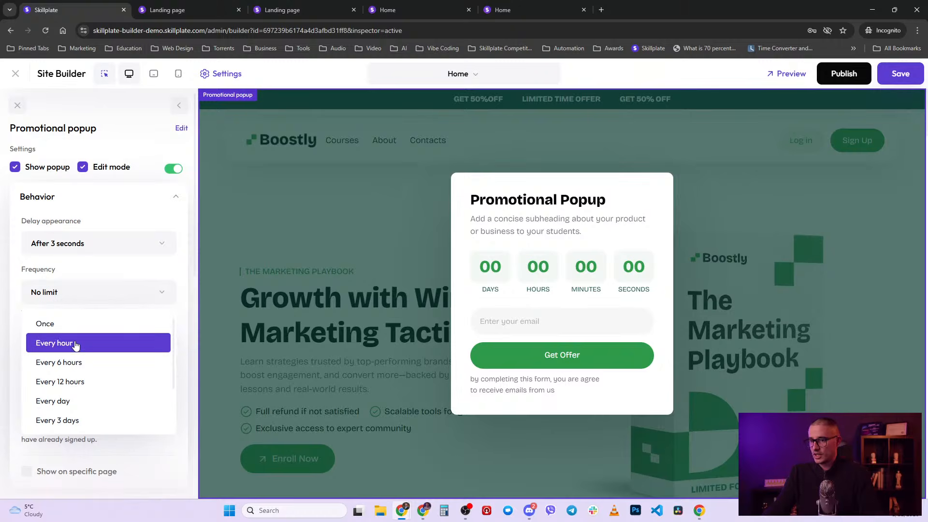
scroll(78, 353, "down", 2)
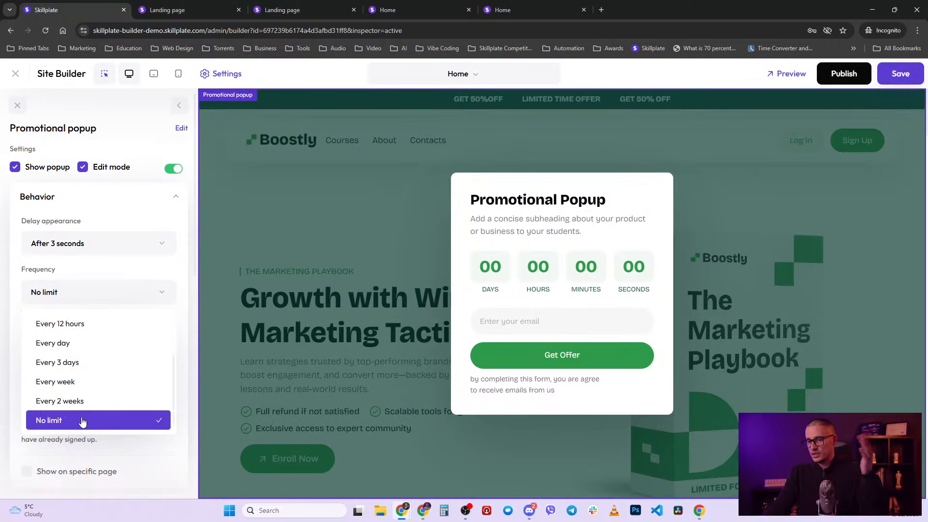
scroll(73, 356, "up", 2)
left_click(85, 324)
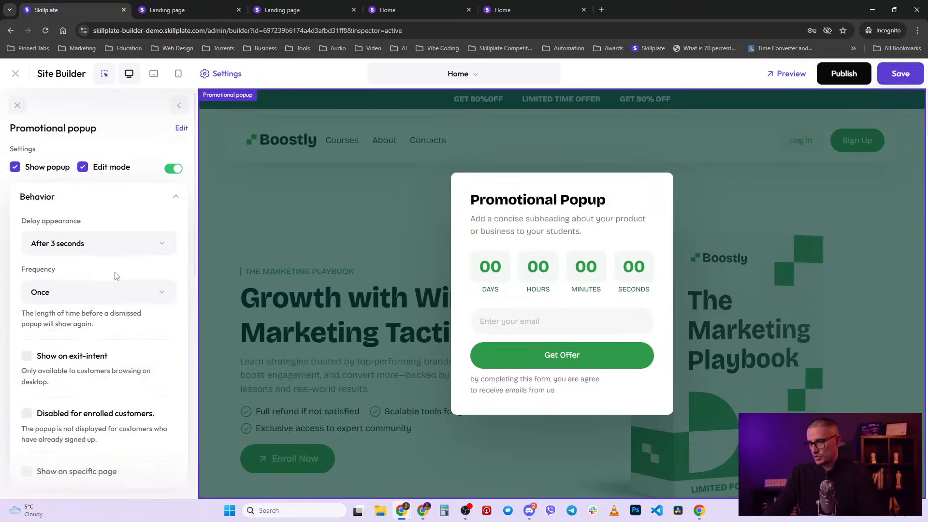
scroll(96, 375, "down", 1)
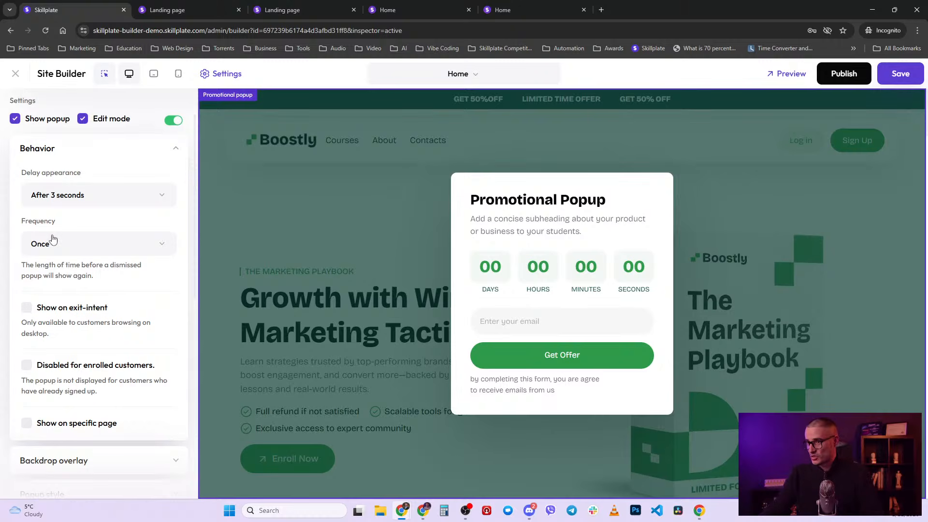
left_click(74, 205)
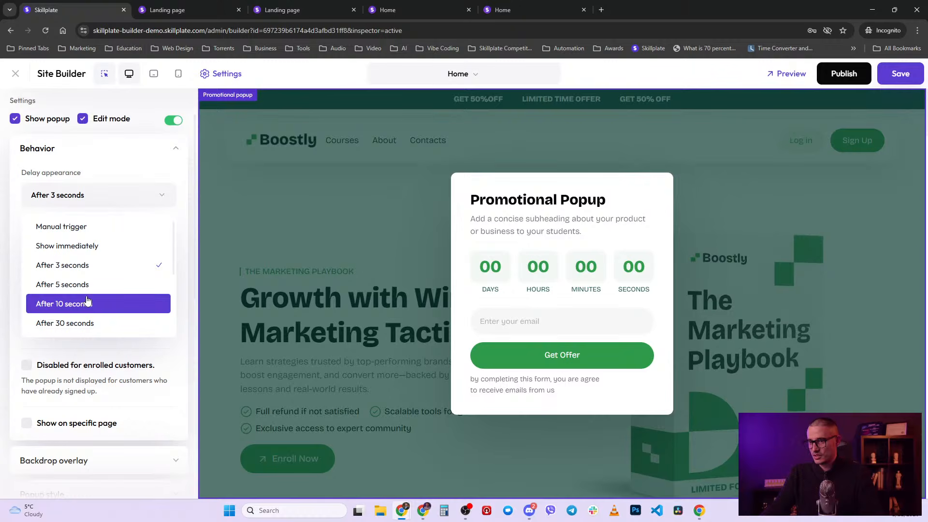
scroll(88, 305, "down", 2)
scroll(74, 278, "up", 2)
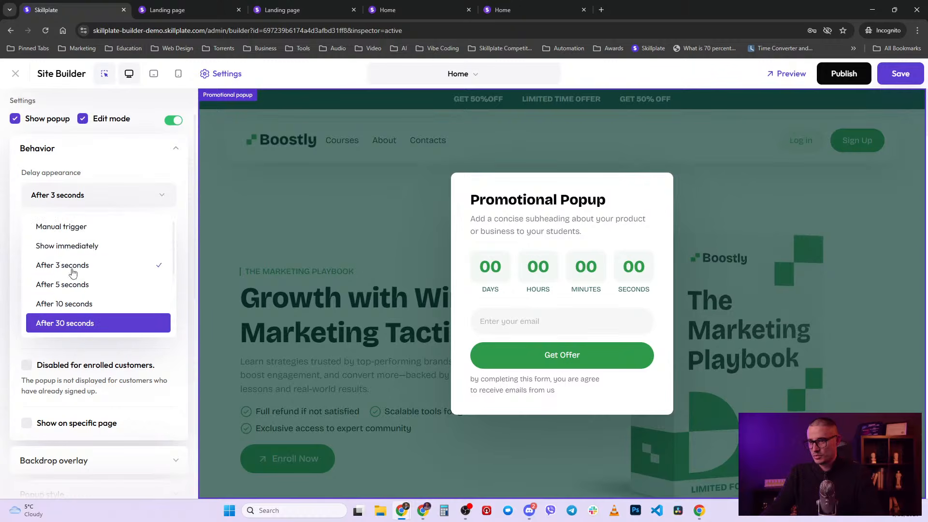
left_click(124, 169)
left_click(92, 250)
scroll(103, 317, "down", 3)
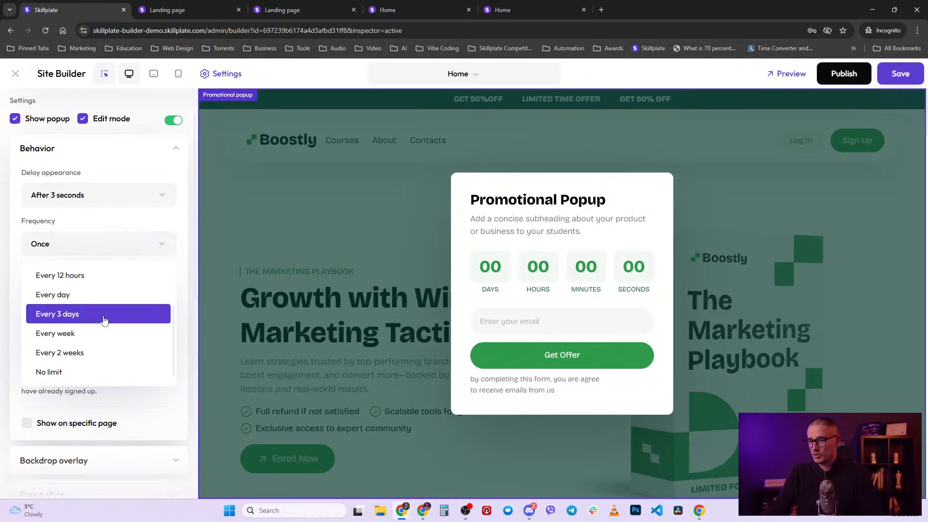
left_click(71, 376)
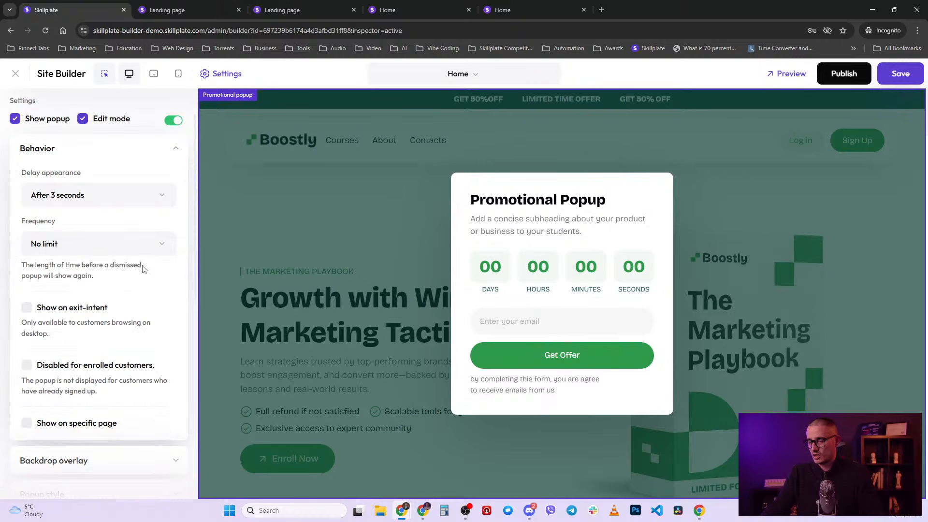
left_click(27, 308)
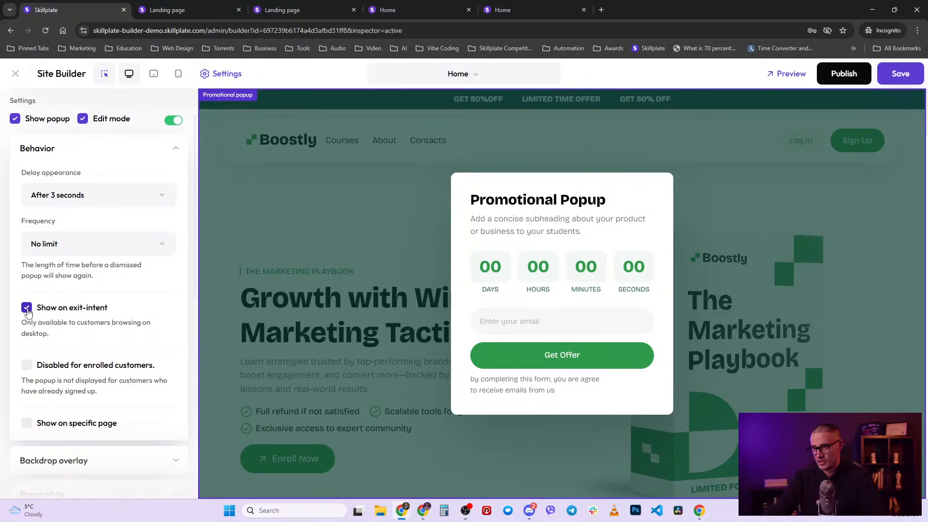
scroll(127, 338, "down", 2)
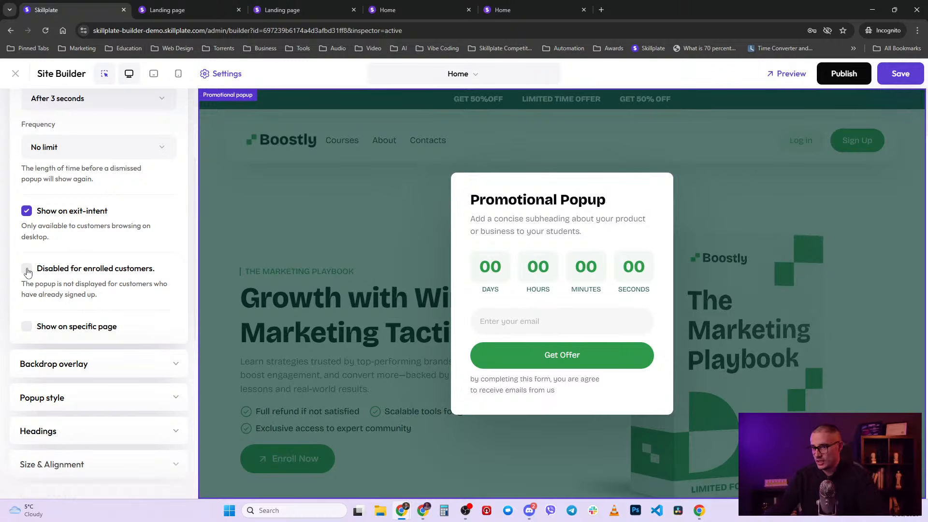
left_click(27, 330)
left_click(82, 355)
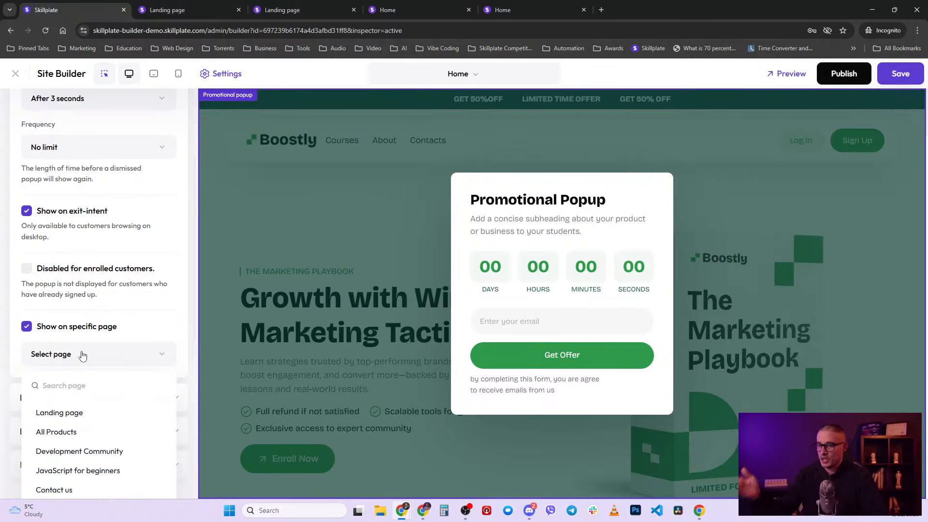
left_click(27, 327)
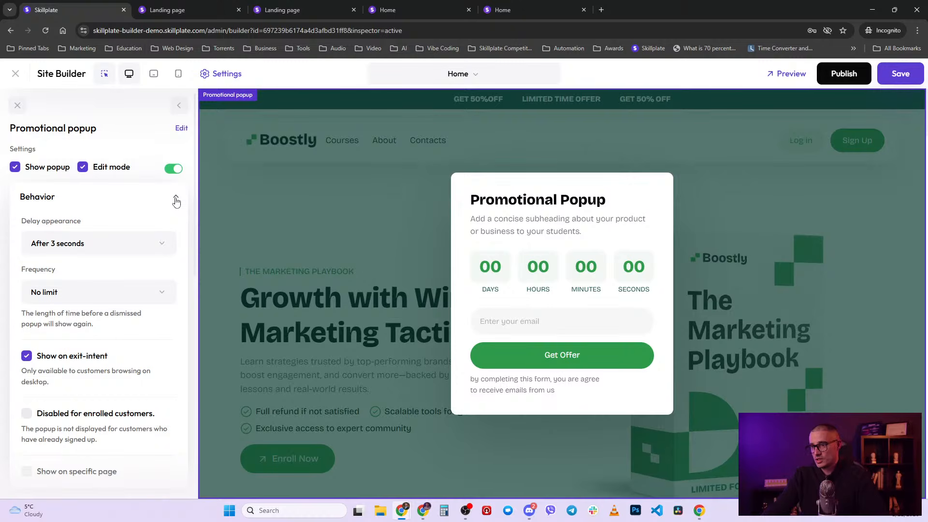
- Set the popup's backdrop overlay opacity to 60% and adjust the background blur
left_click(176, 200)
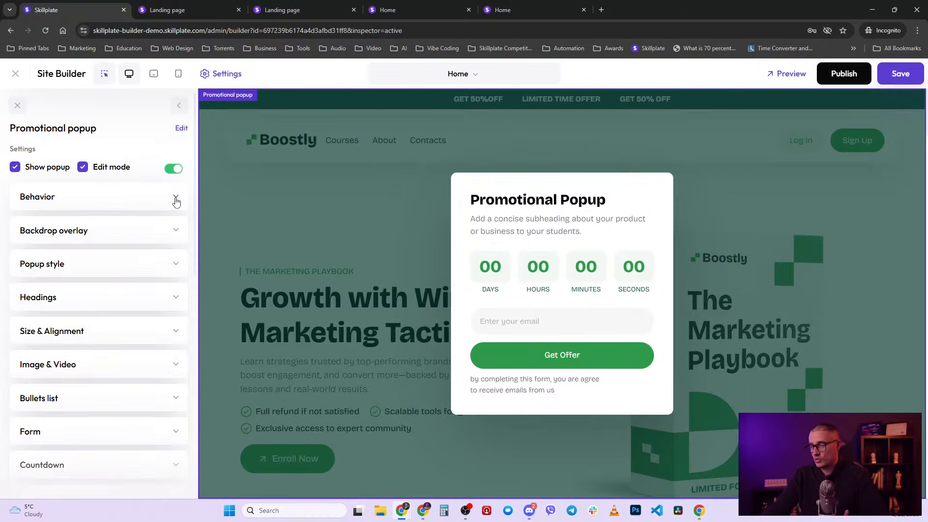
left_click(145, 232)
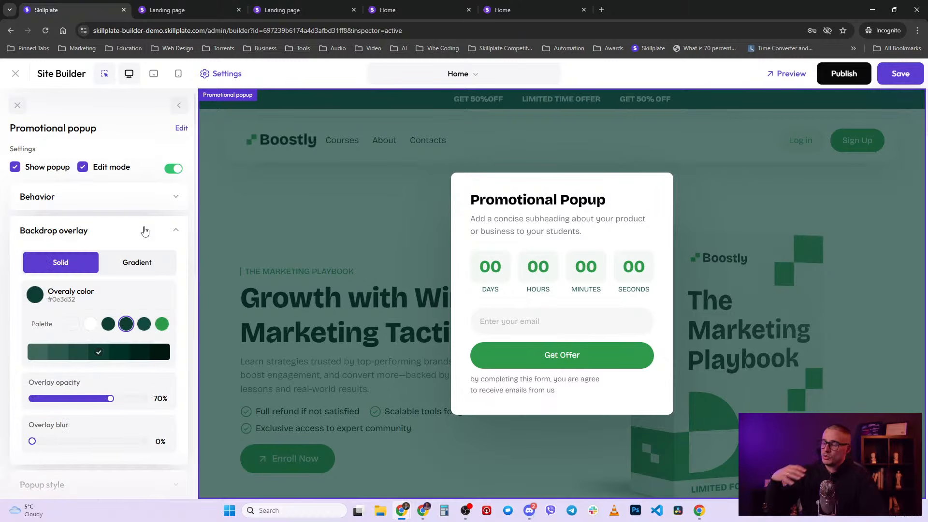
scroll(139, 235, "down", 1)
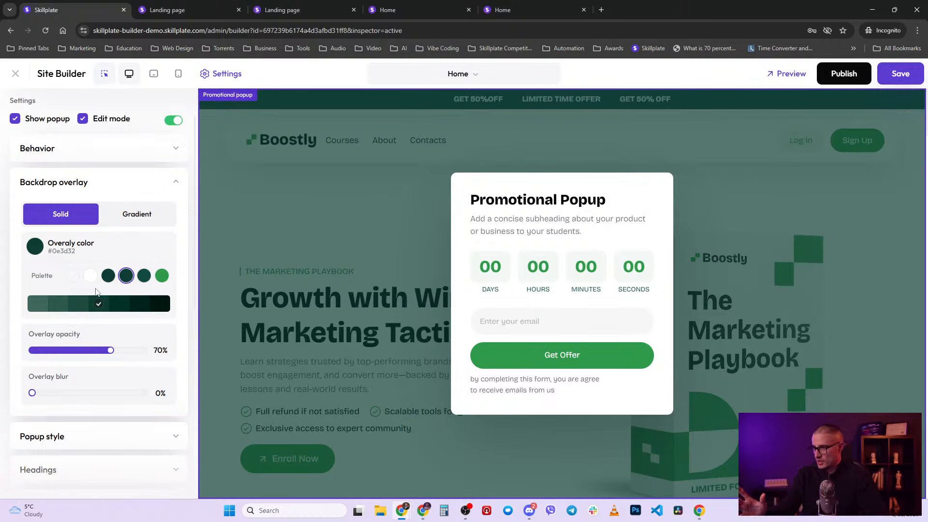
left_click_drag(111, 353, 155, 355)
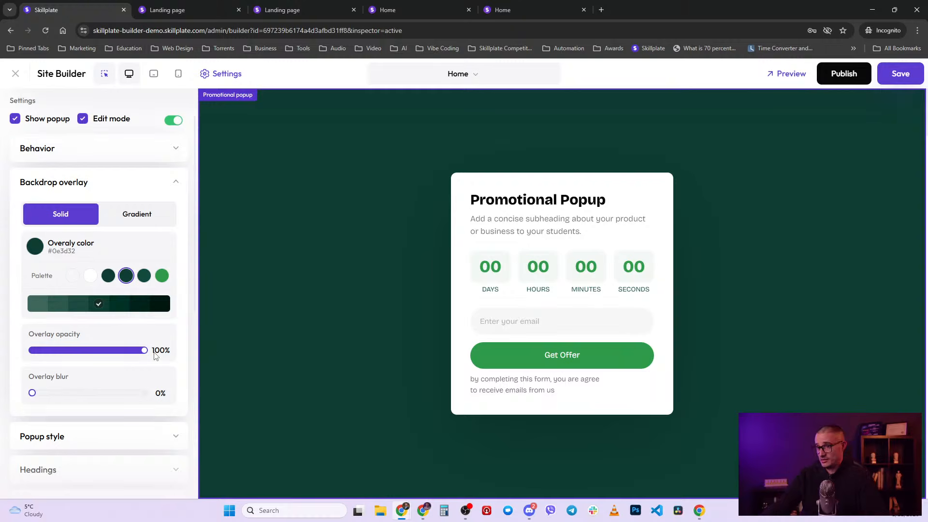
left_click_drag(141, 355, 105, 354)
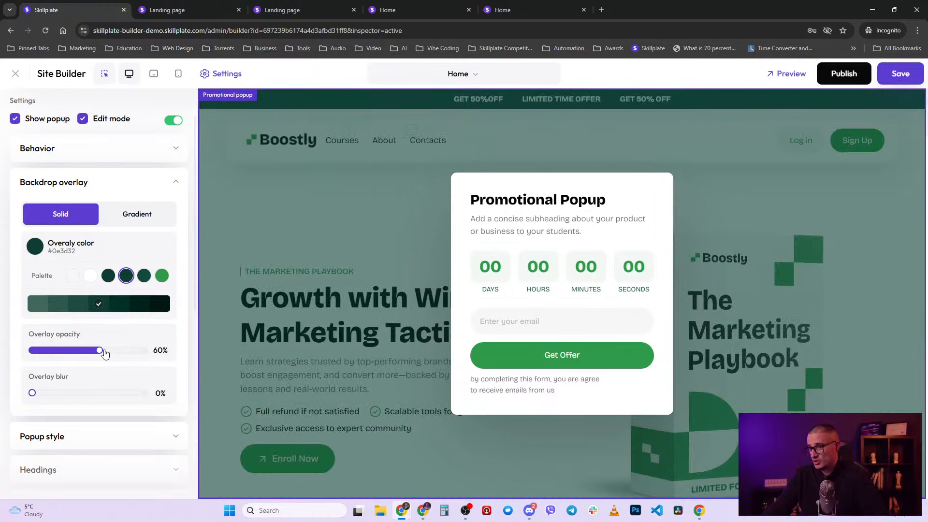
scroll(108, 353, "down", 2)
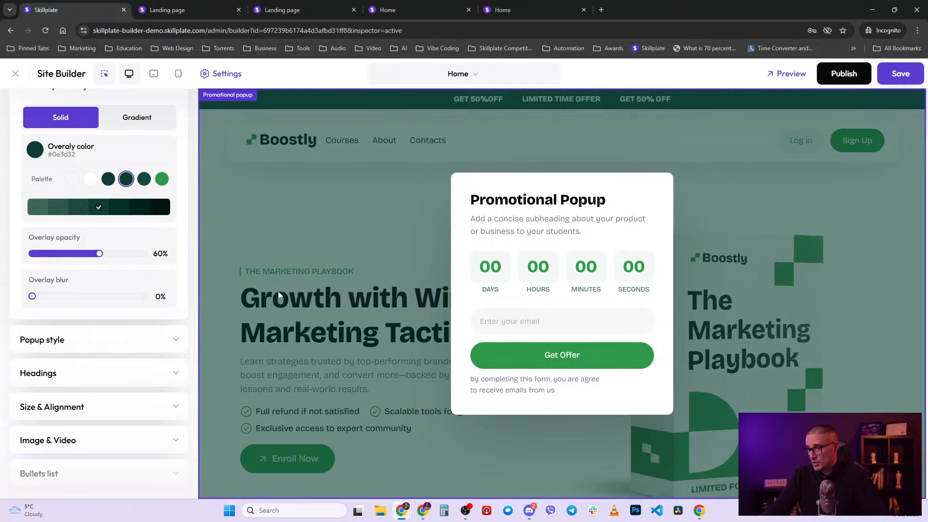
mouse_move(32, 296)
left_mouse_down()
mouse_move(100, 297)
mouse_move(32, 298)
left_mouse_up()
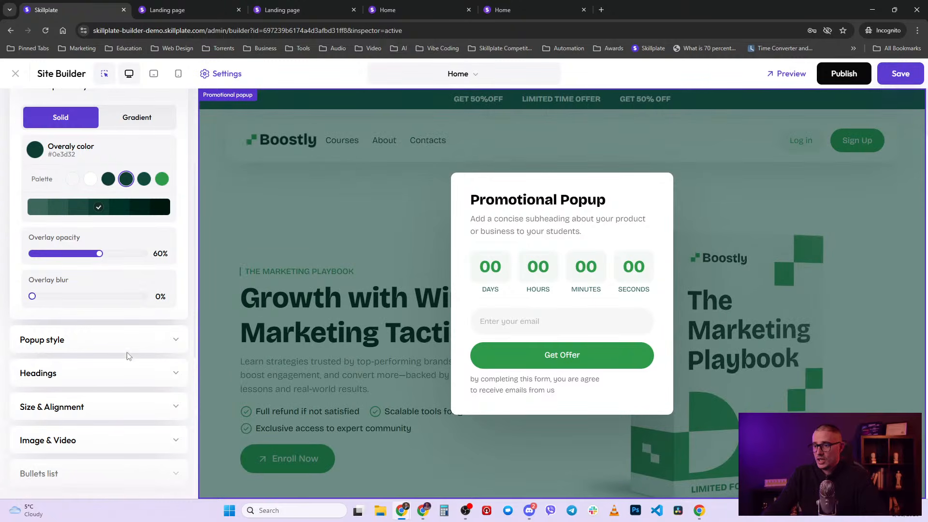
scroll(179, 346, "up", 3)
left_click(175, 231)
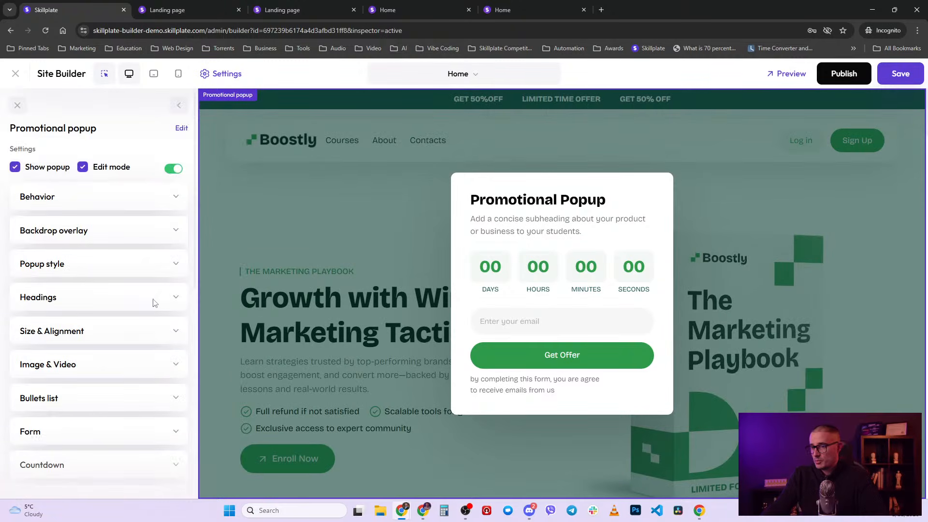
- Try the Dark, Colored (Vivid) and Custom popup styles, then return to Light
left_click(159, 270)
left_click(111, 313)
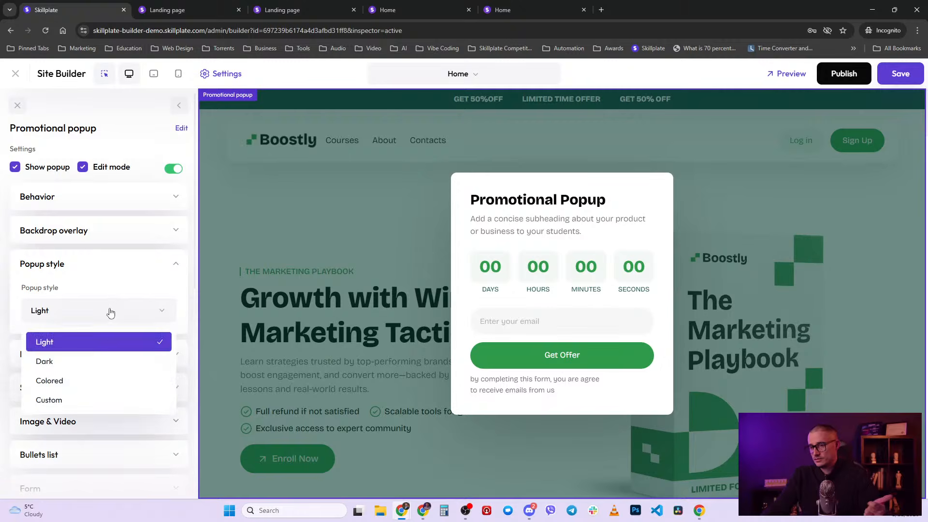
left_click(108, 363)
left_click(110, 314)
left_click(107, 380)
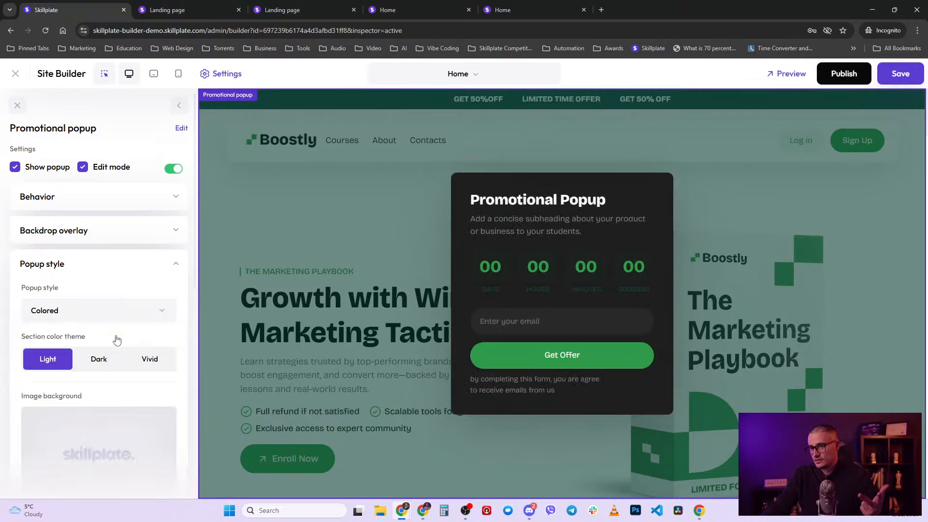
left_click(143, 356)
left_click(121, 310)
left_click(90, 398)
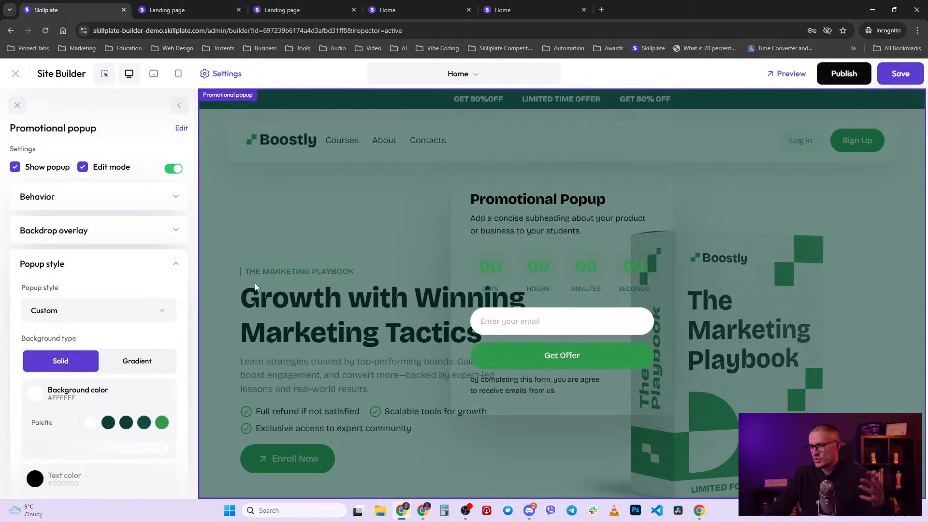
left_click(110, 310)
left_click(87, 340)
left_click(175, 264)
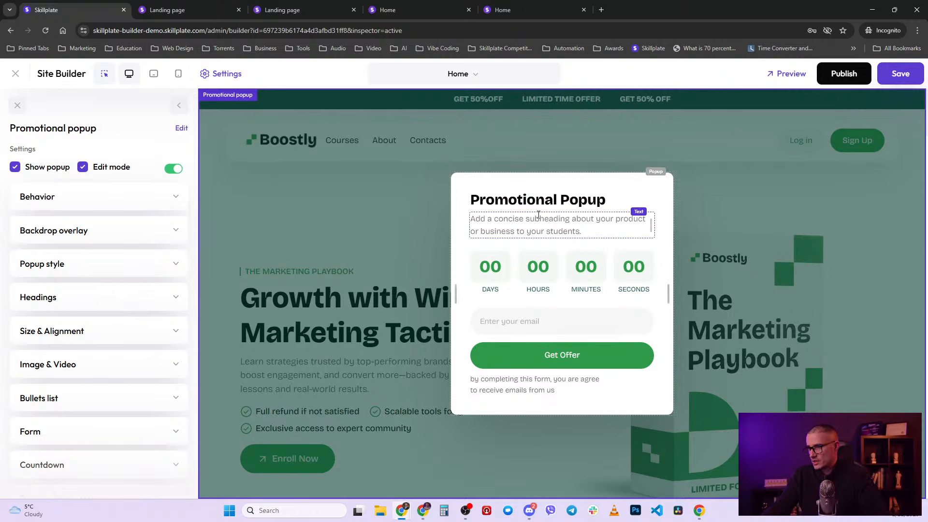
scroll(92, 300, "down", 1)
left_click(88, 286)
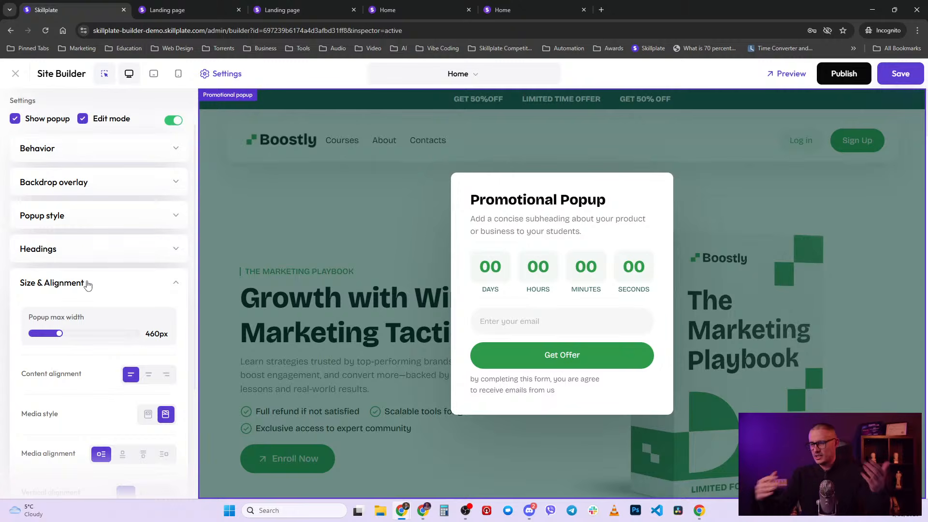
left_click(88, 286)
scroll(77, 286, "down", 1)
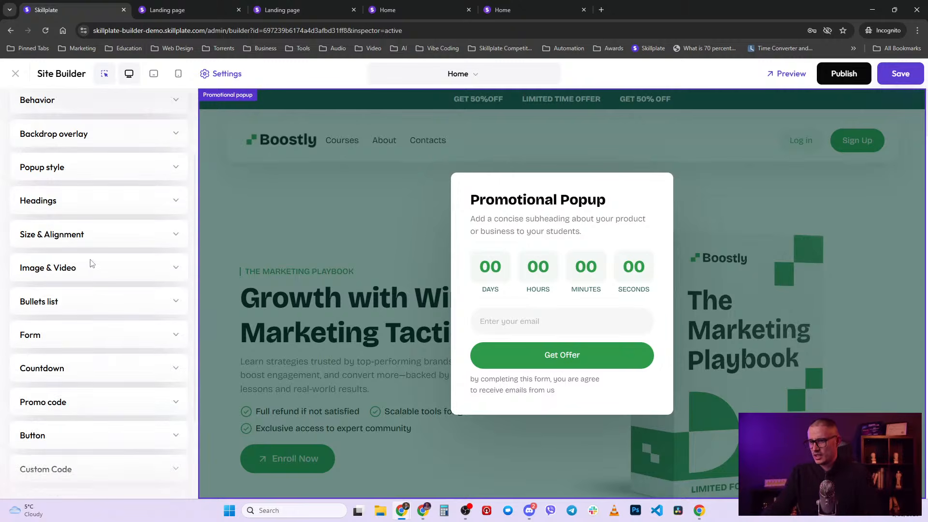
left_click(91, 269)
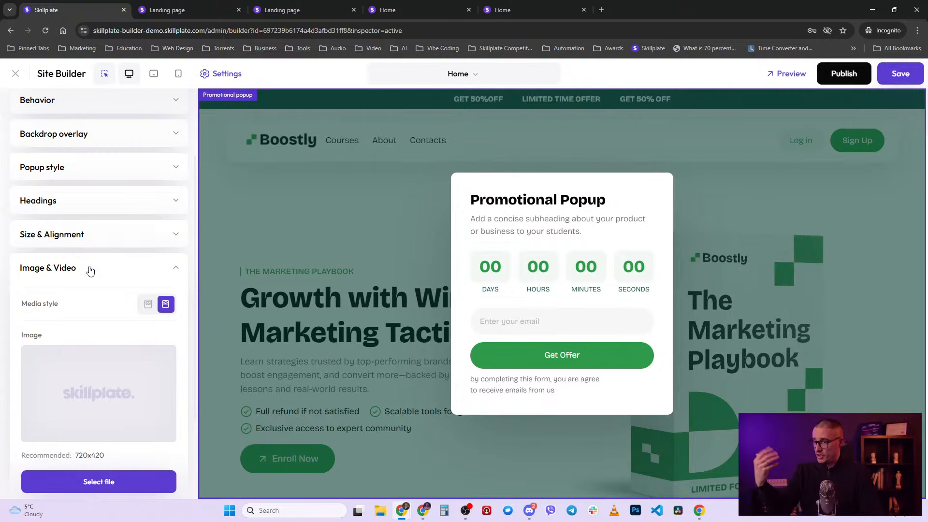
scroll(103, 363, "down", 5)
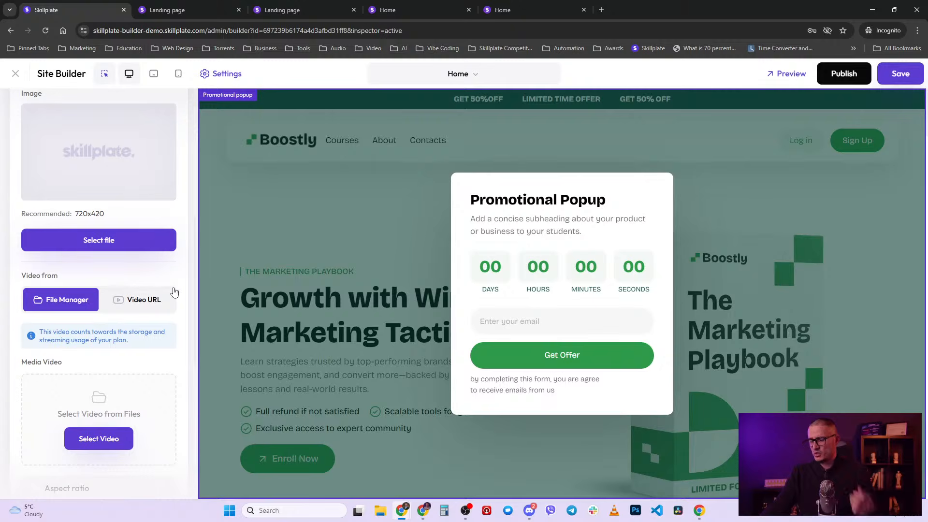
scroll(174, 290, "up", 3)
scroll(159, 339, "down", 1)
left_click(147, 401)
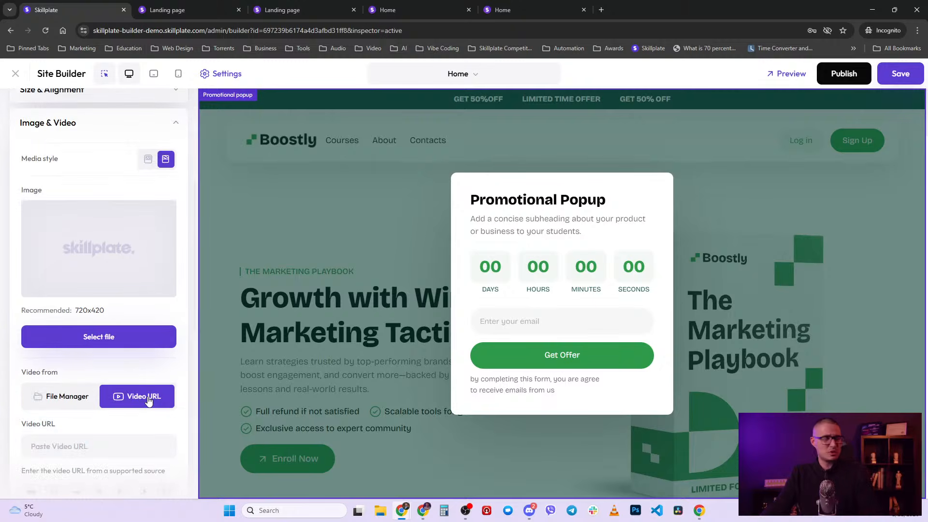
scroll(96, 321, "down", 2)
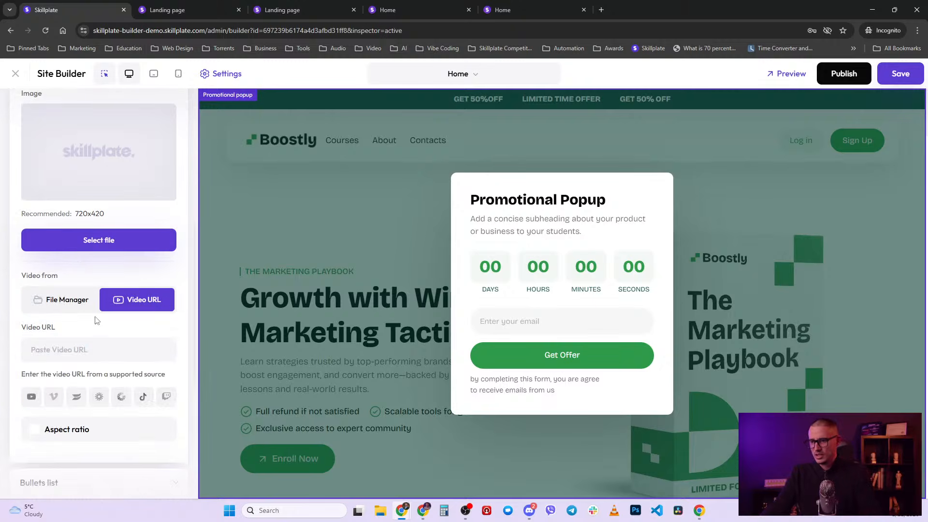
left_click(75, 300)
scroll(97, 298, "up", 4)
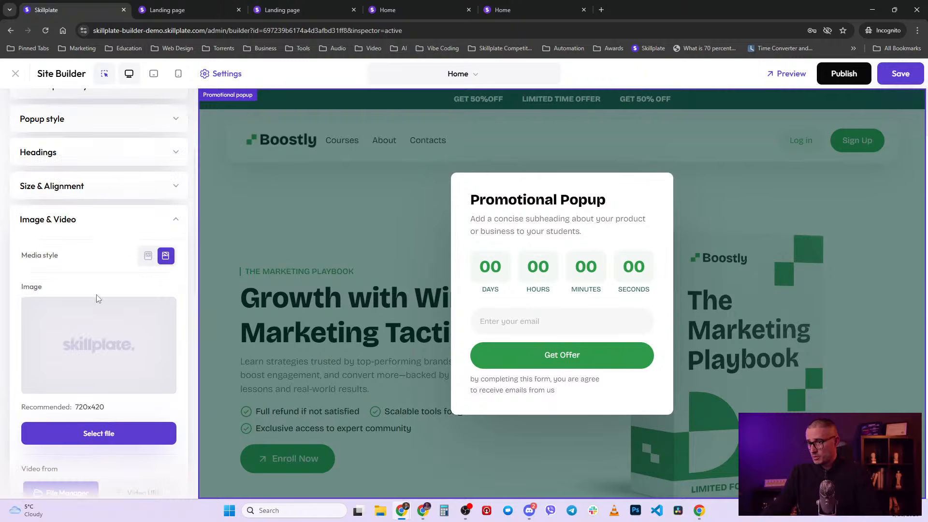
left_click(175, 221)
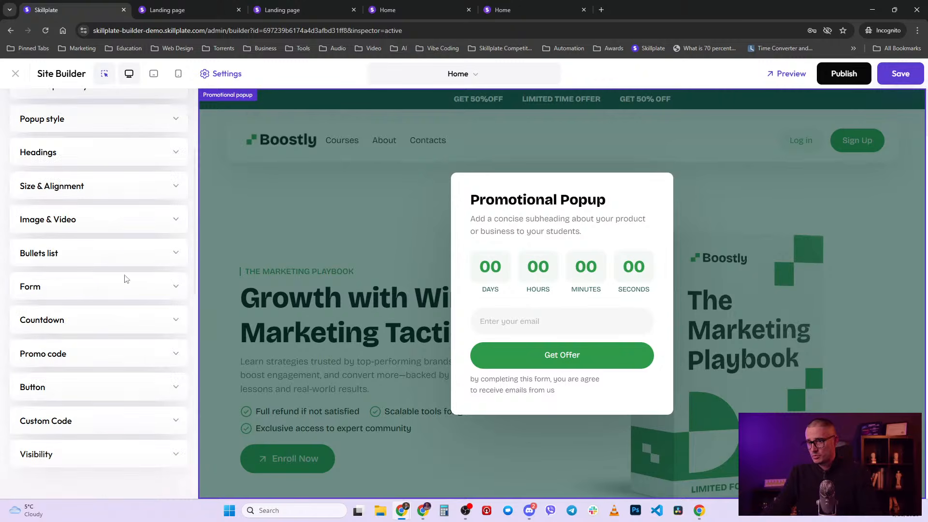
left_click(68, 255)
scroll(67, 267, "down", 1)
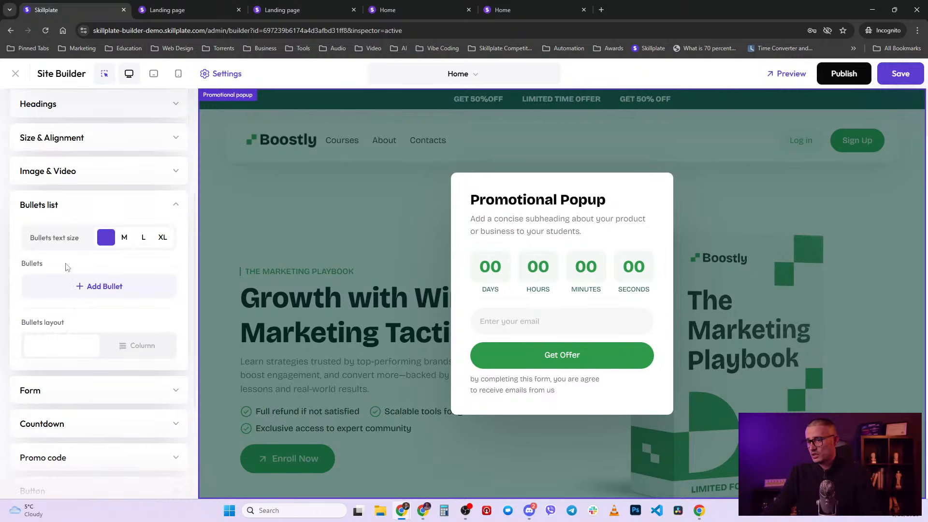
left_click(104, 288)
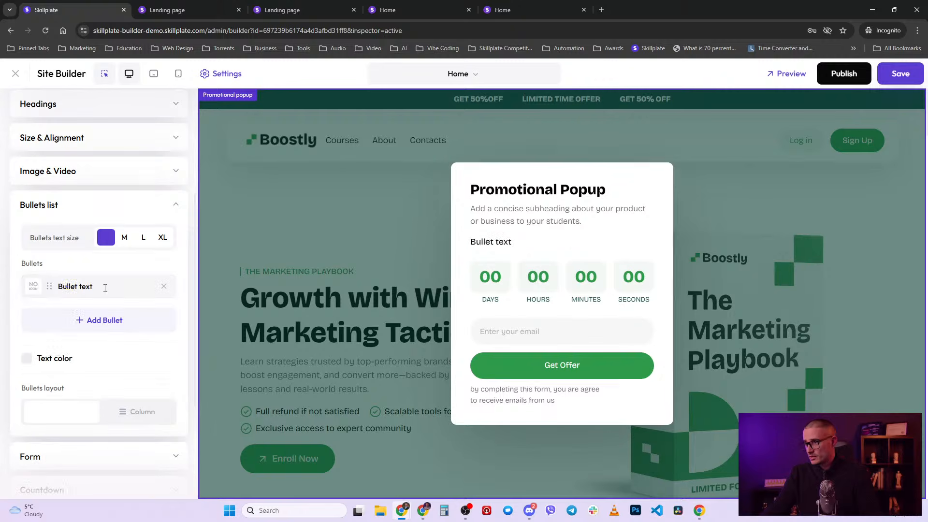
left_click(98, 328)
left_click(34, 287)
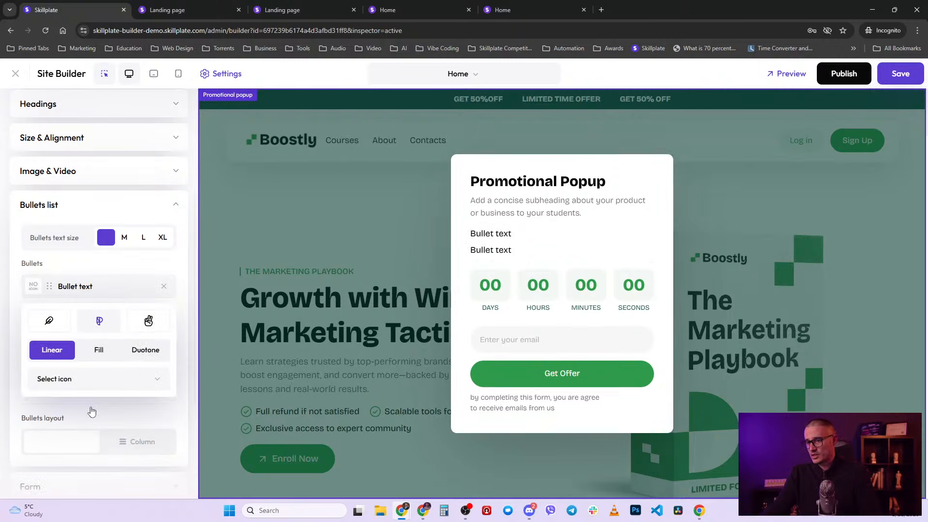
left_click(111, 379)
left_click(89, 440)
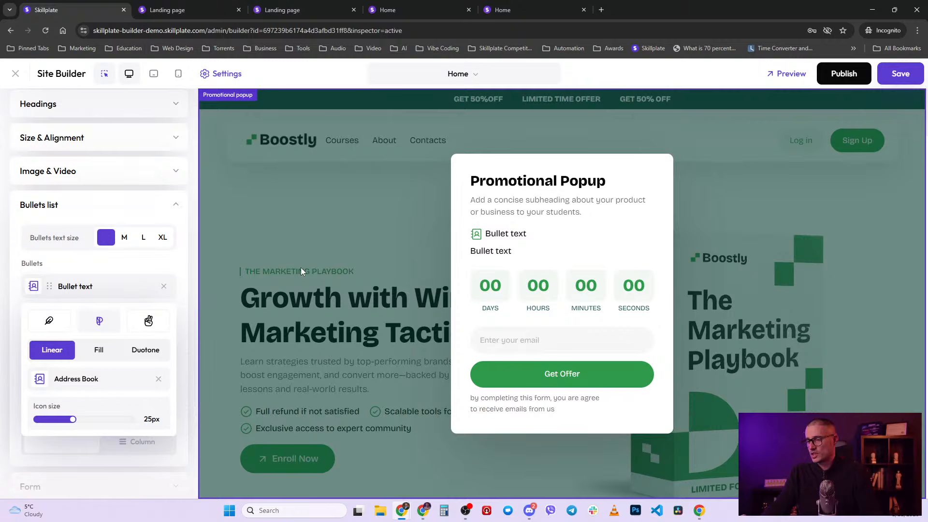
left_click(164, 286)
left_click(164, 287)
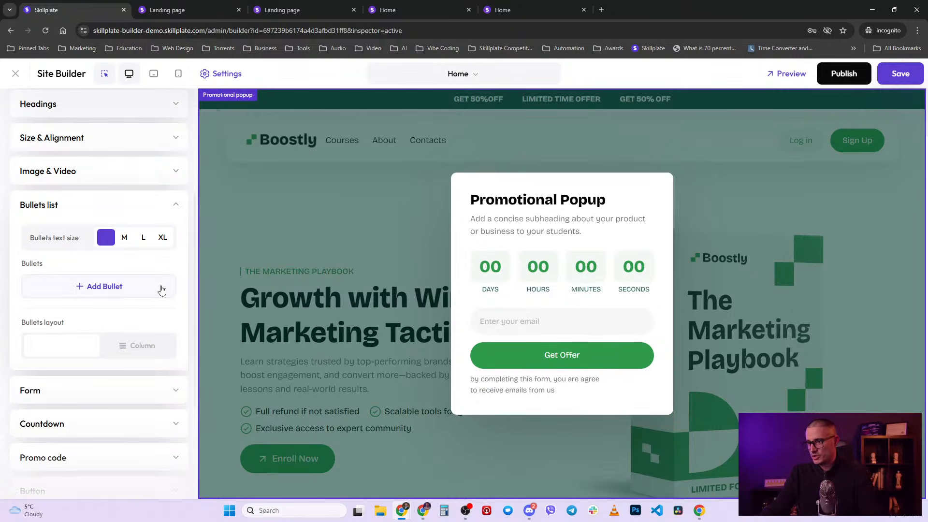
left_click(169, 205)
scroll(119, 296, "down", 1)
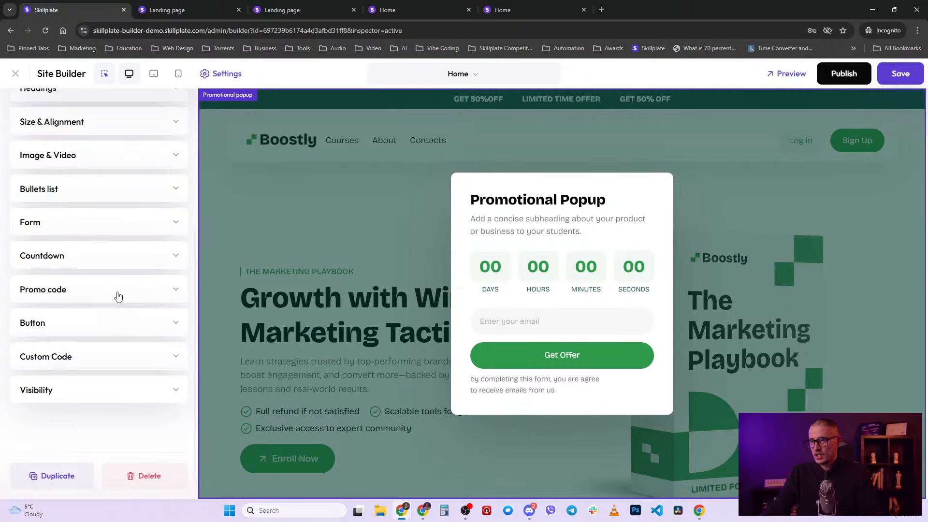
left_click(95, 226)
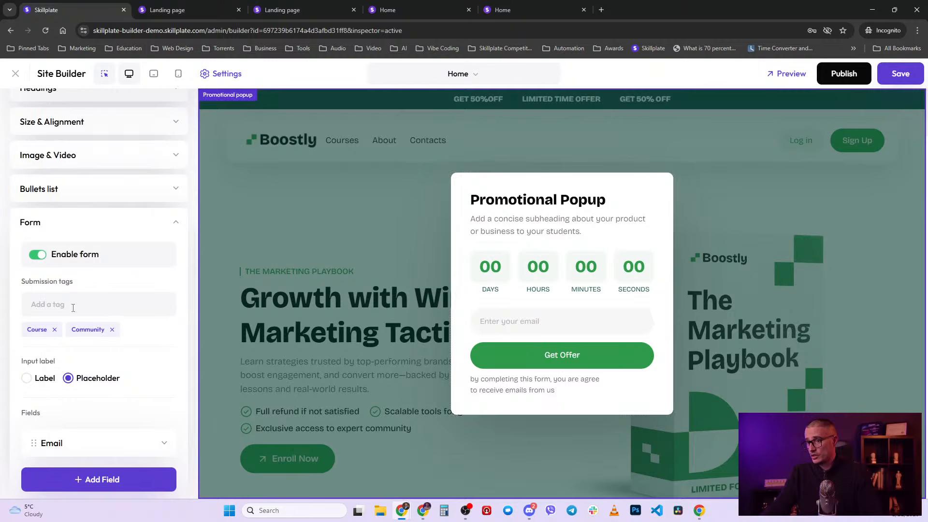
scroll(121, 312, "down", 2)
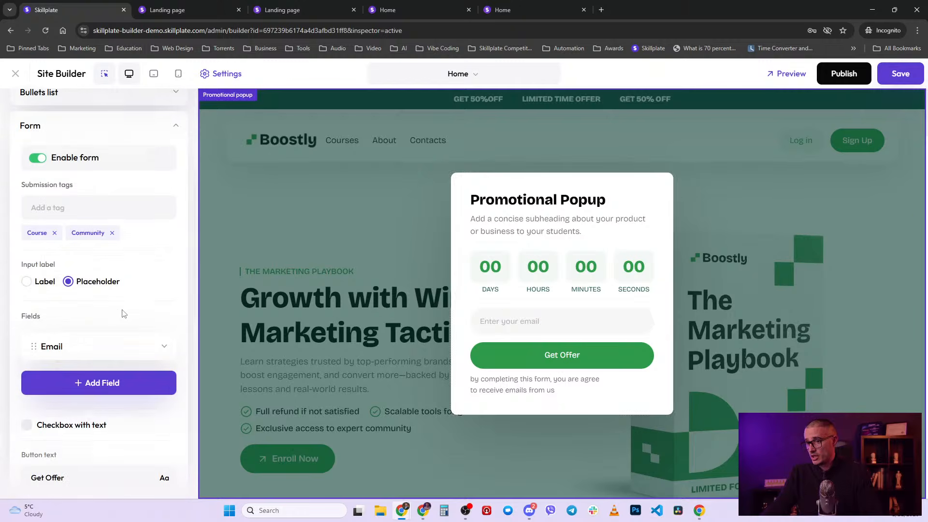
left_click(111, 383)
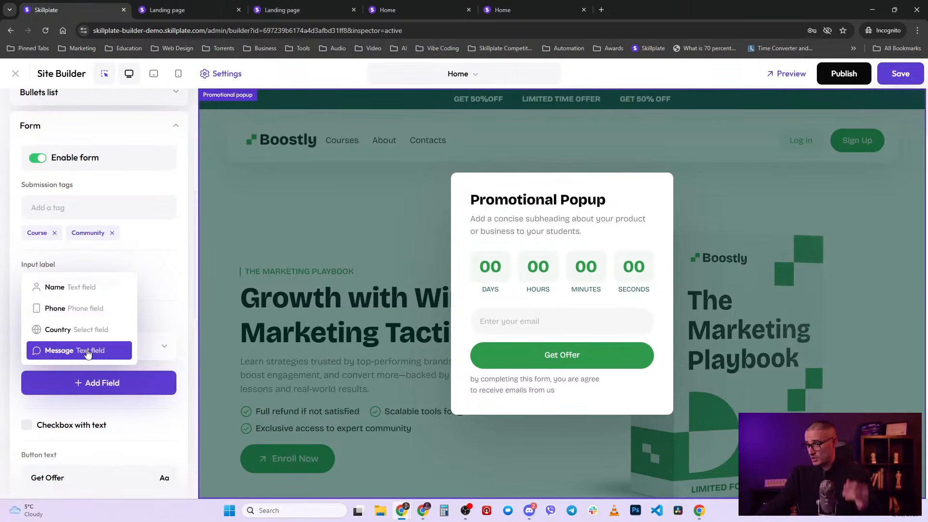
left_click(163, 247)
scroll(176, 170, "up", 1)
left_click(176, 174)
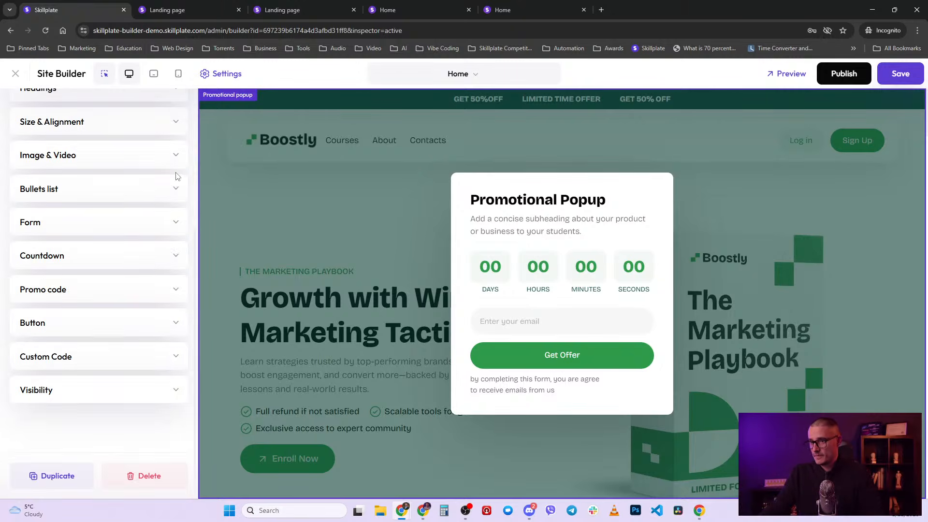
left_click(86, 260)
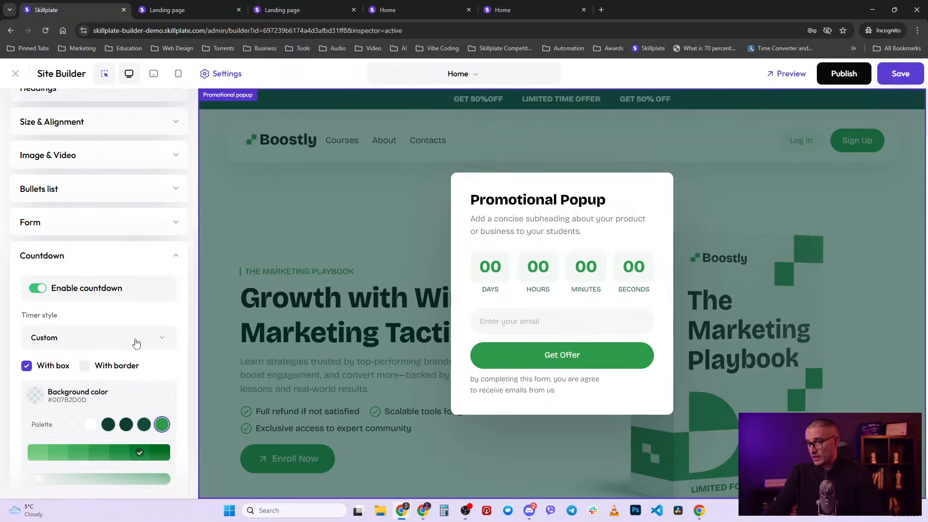
scroll(137, 343, "down", 8)
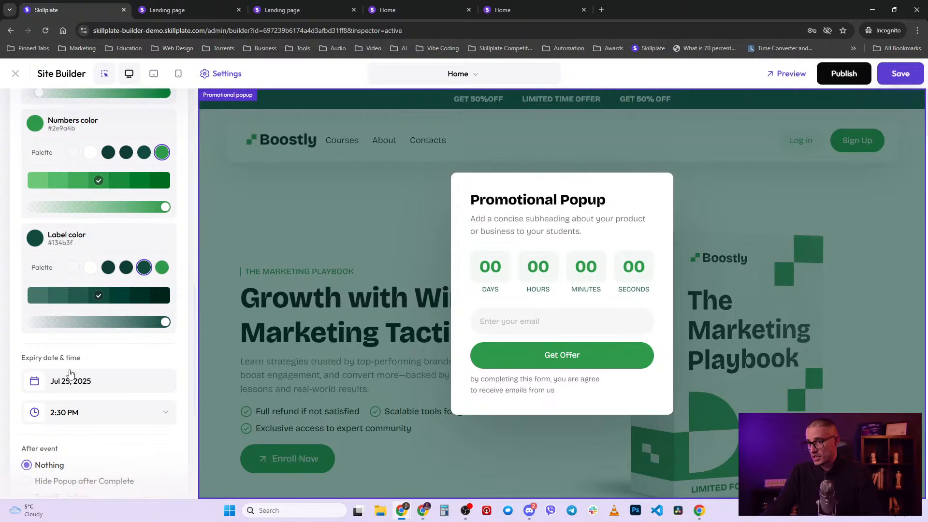
scroll(70, 374, "down", 1)
scroll(155, 316, "down", 2)
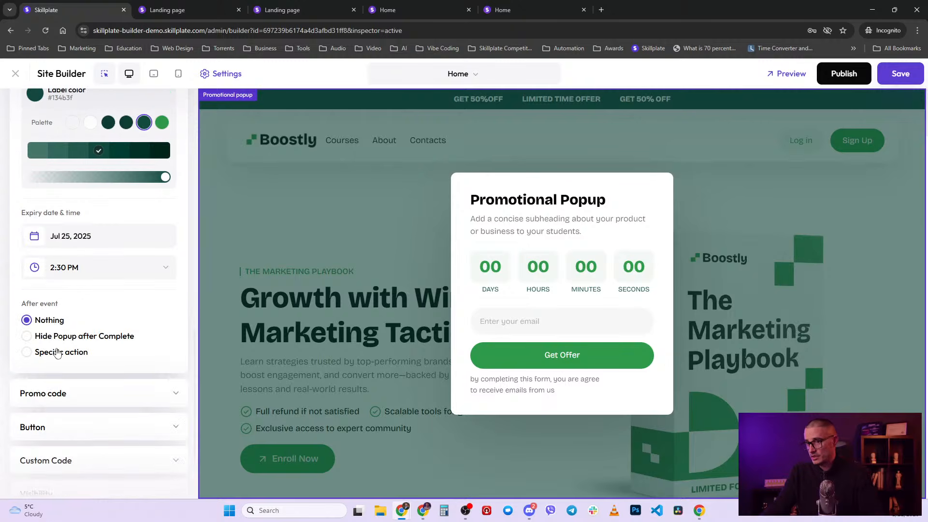
scroll(69, 344, "up", 11)
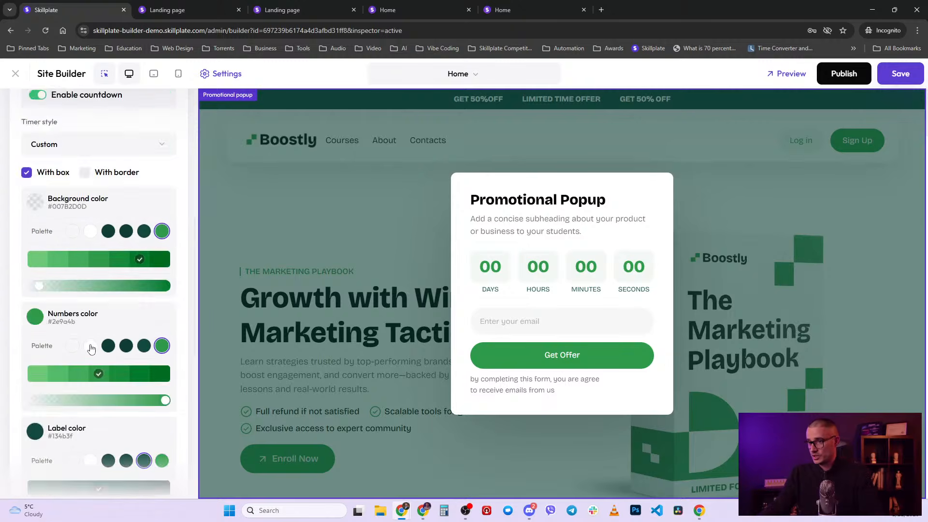
left_click(177, 257)
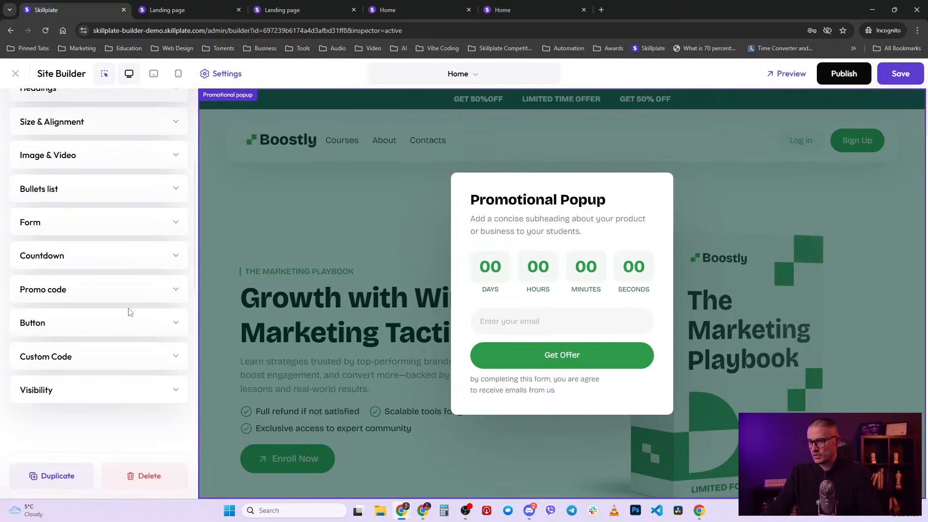
left_click(141, 290)
- Enter the promo code '50-off', replacing the first-typed 'use-this-code'
scroll(92, 293, "down", 1)
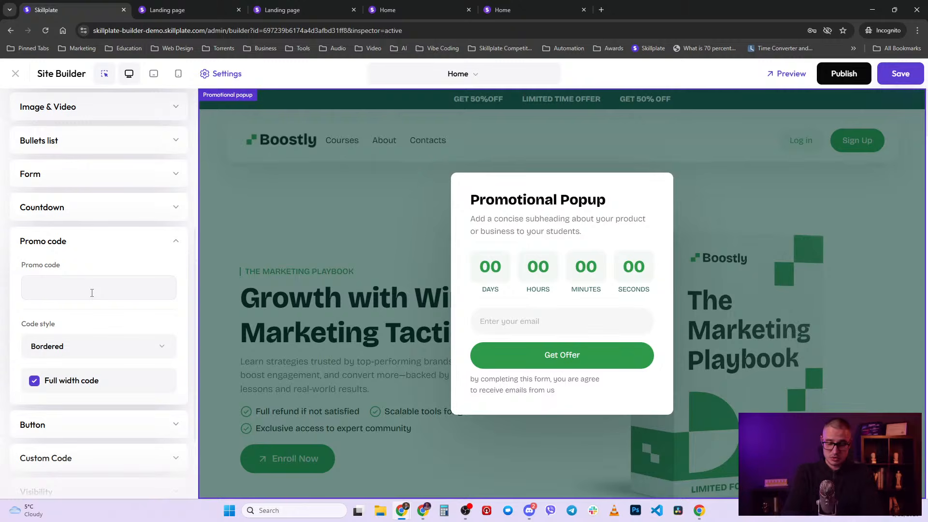
type("use-this")
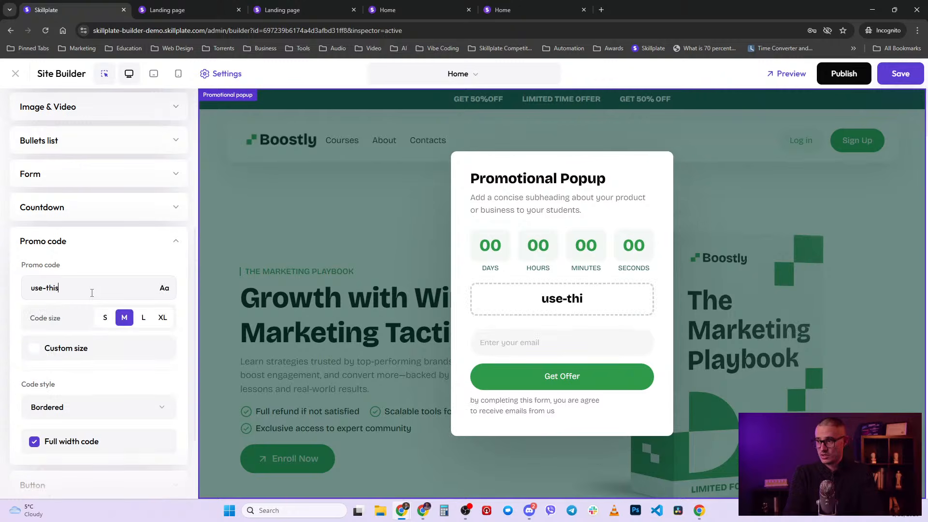
type("-code")
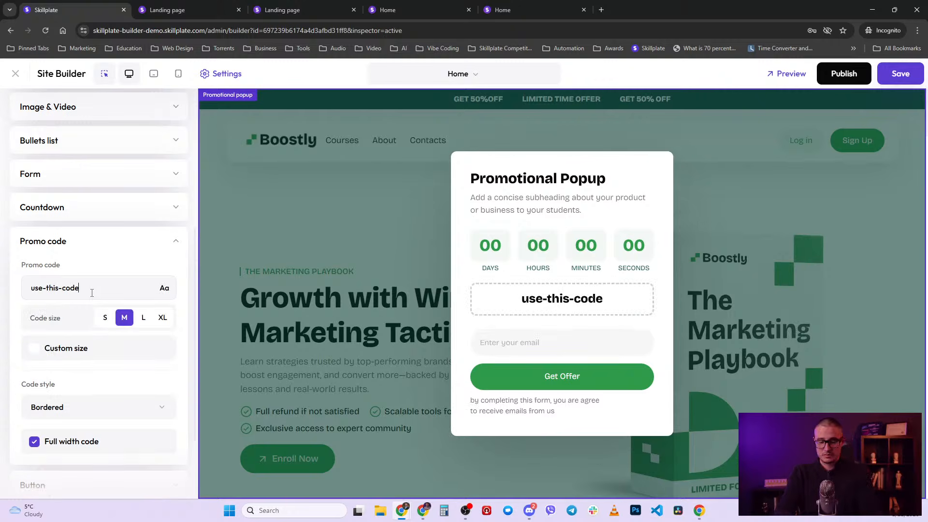
key("ctrl+a")
key("BackSpace")
type("50")
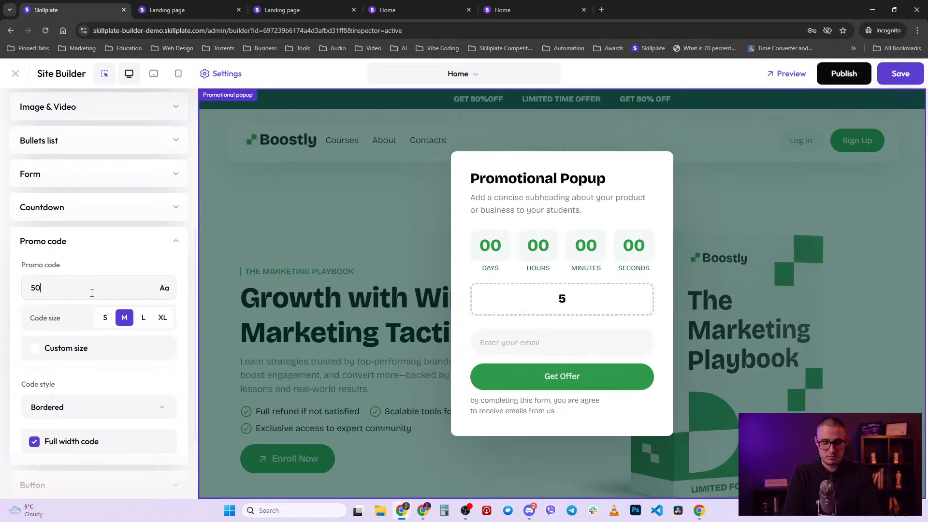
type("-off")
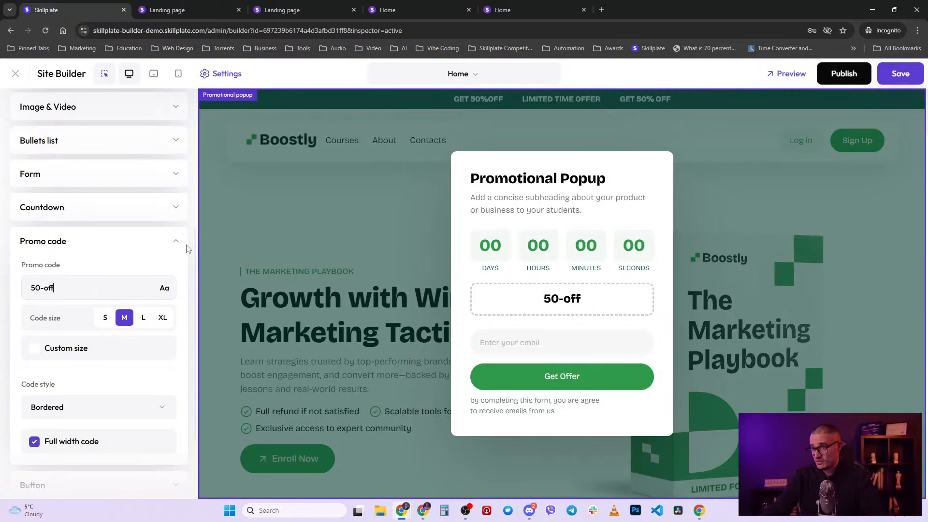
left_click(174, 242)
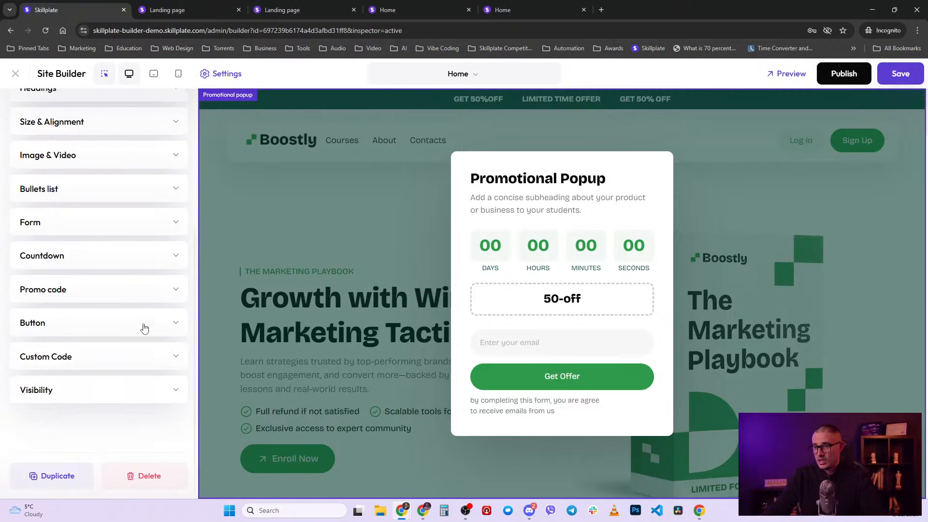
- Look over the popup's button settings and leave them unchanged
left_click(178, 321)
left_click(177, 325)
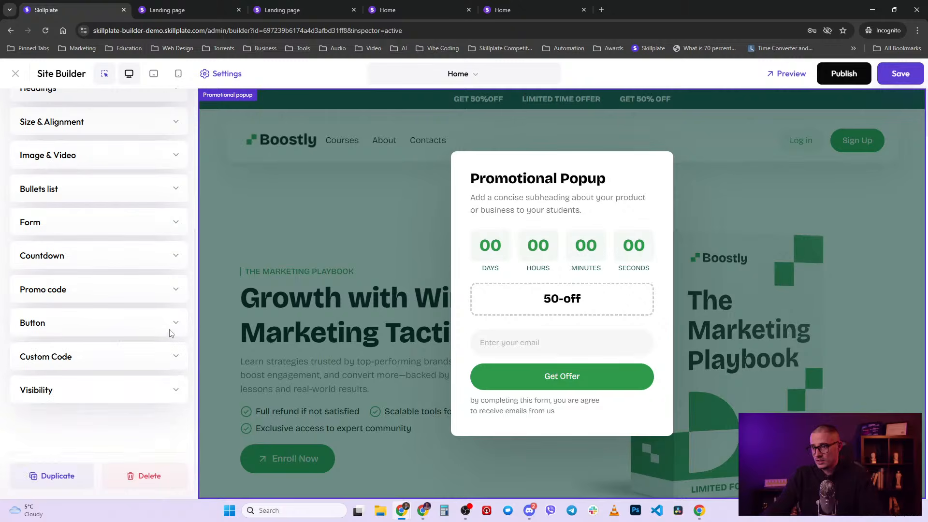
left_click(174, 323)
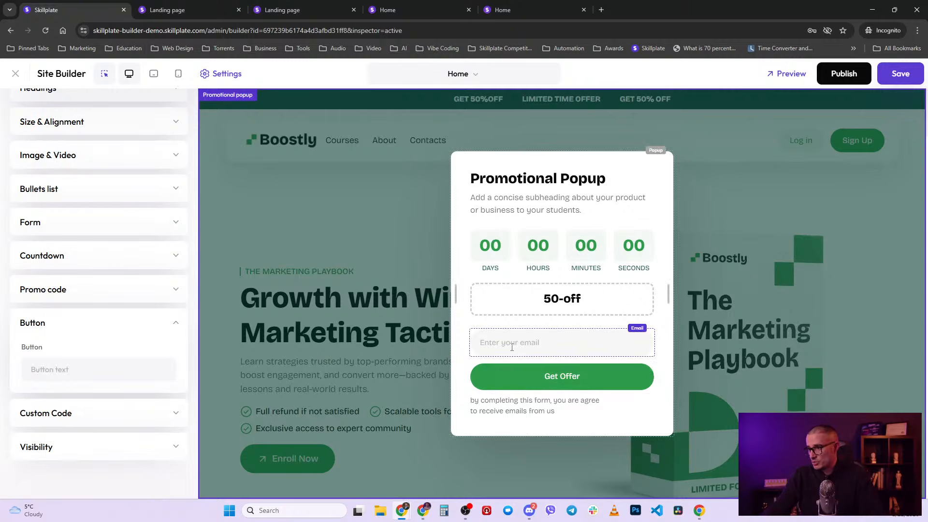
left_click(176, 323)
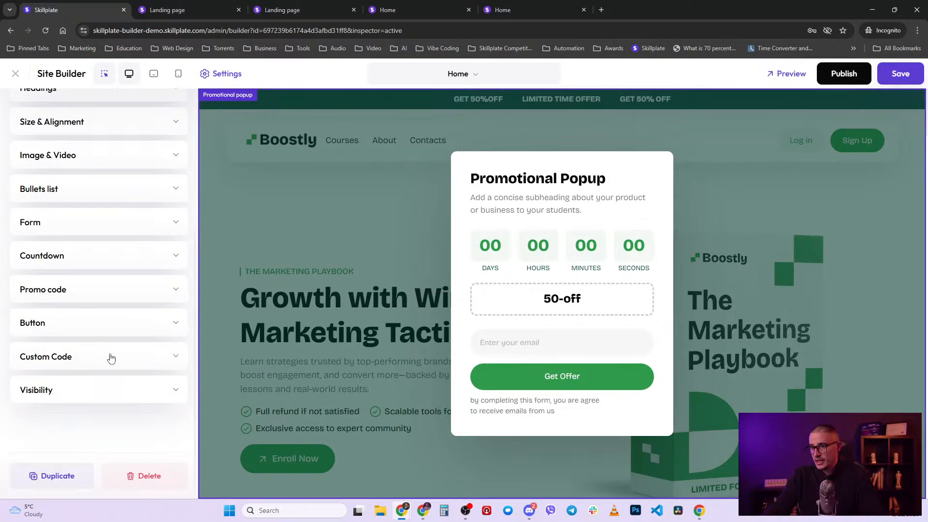
left_click(110, 357)
left_click(43, 347)
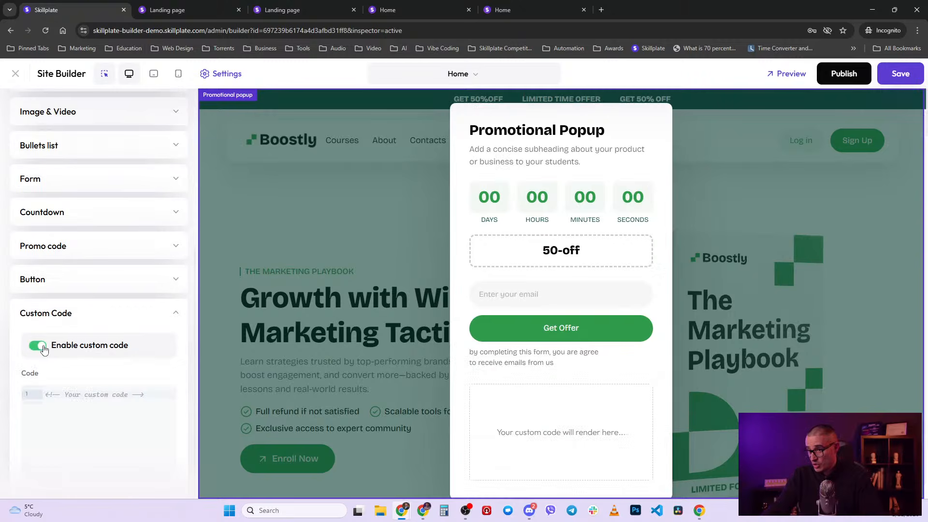
scroll(48, 352, "down", 2)
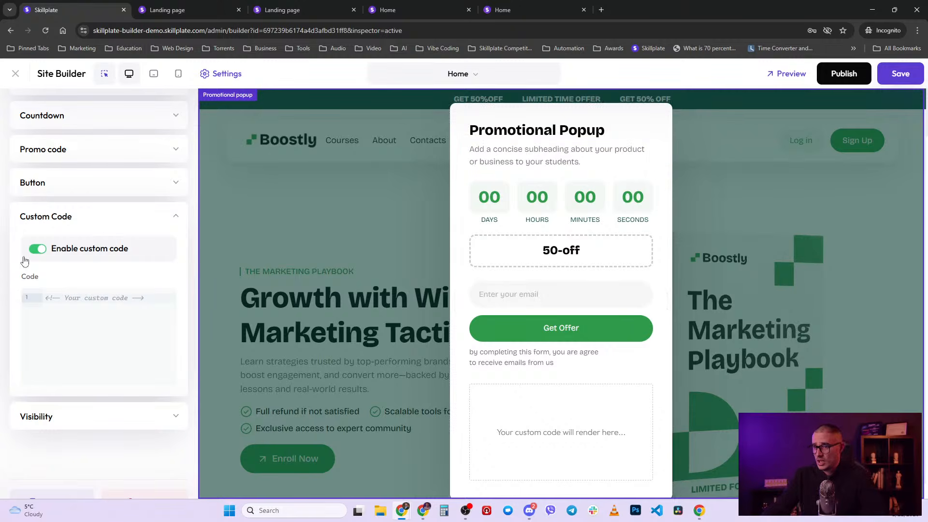
left_click(167, 217)
left_click(176, 392)
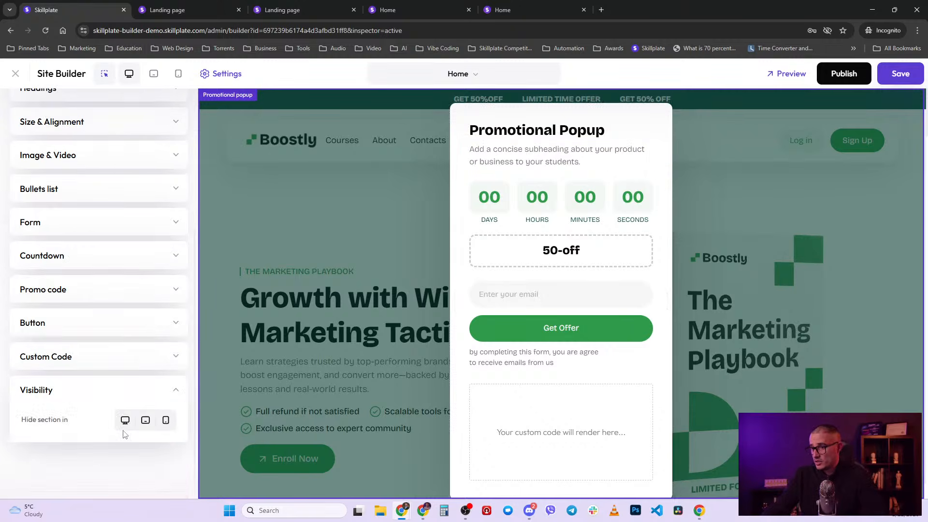
left_click(174, 390)
scroll(169, 403, "up", 5)
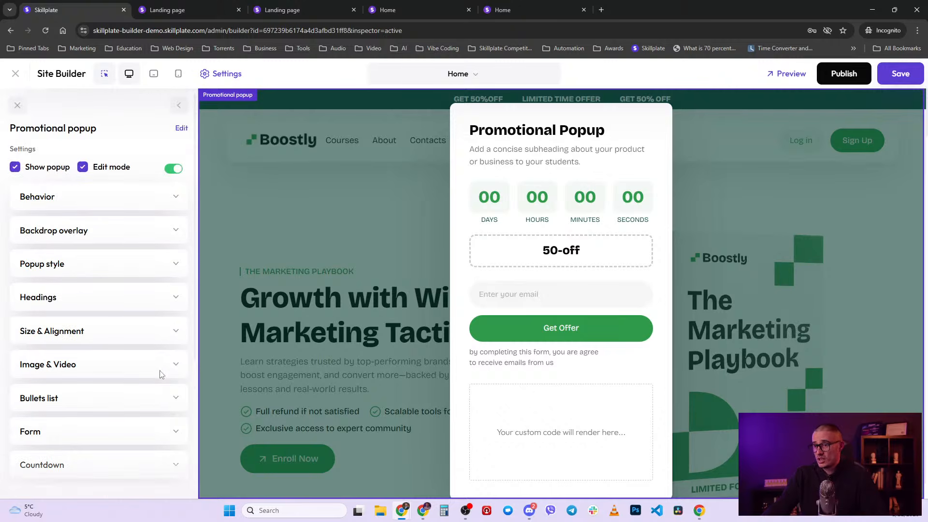
scroll(161, 378, "down", 4)
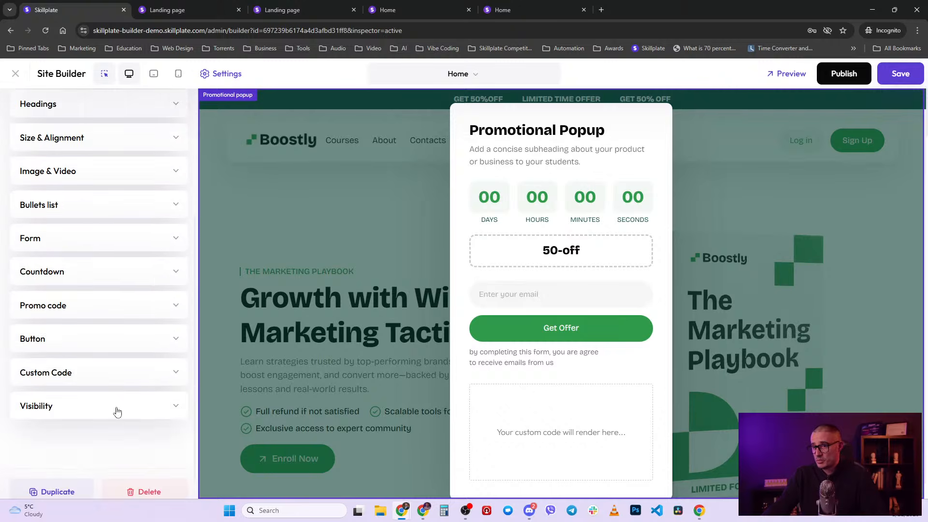
left_click(88, 382)
left_click(39, 405)
left_click(176, 374)
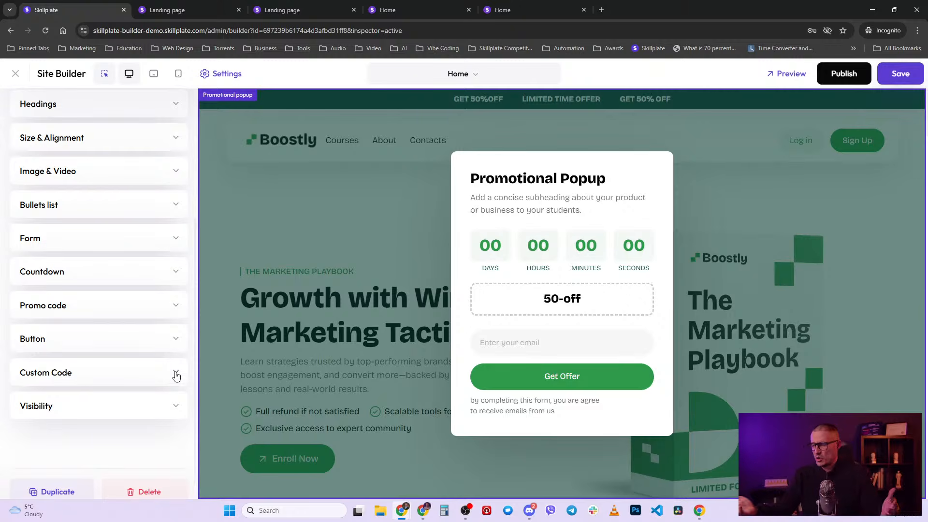
scroll(177, 375, "up", 4)
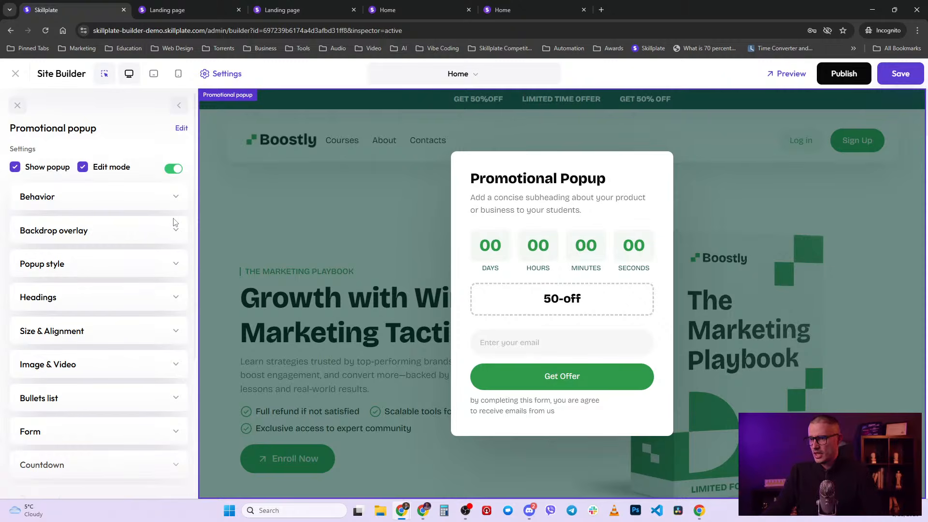
- Publish the site and test the popup on the live Home page
left_click(176, 195)
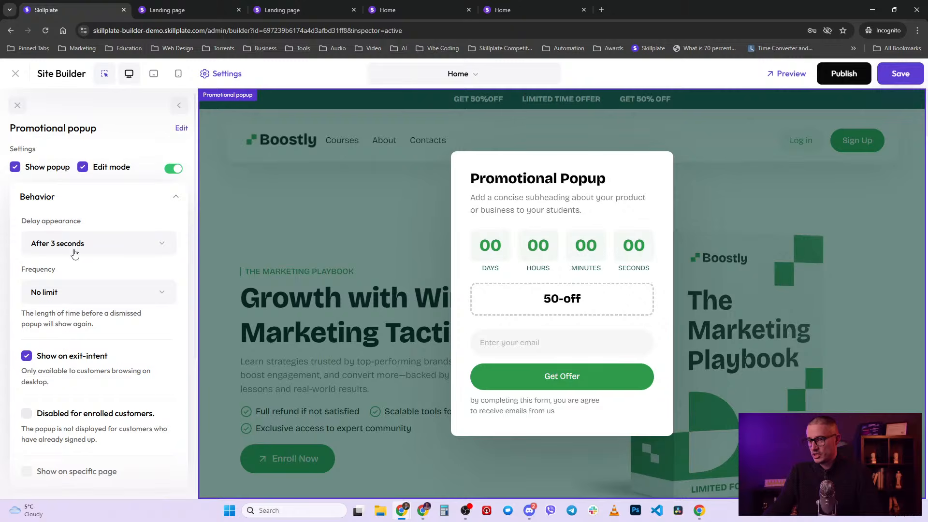
left_click(838, 75)
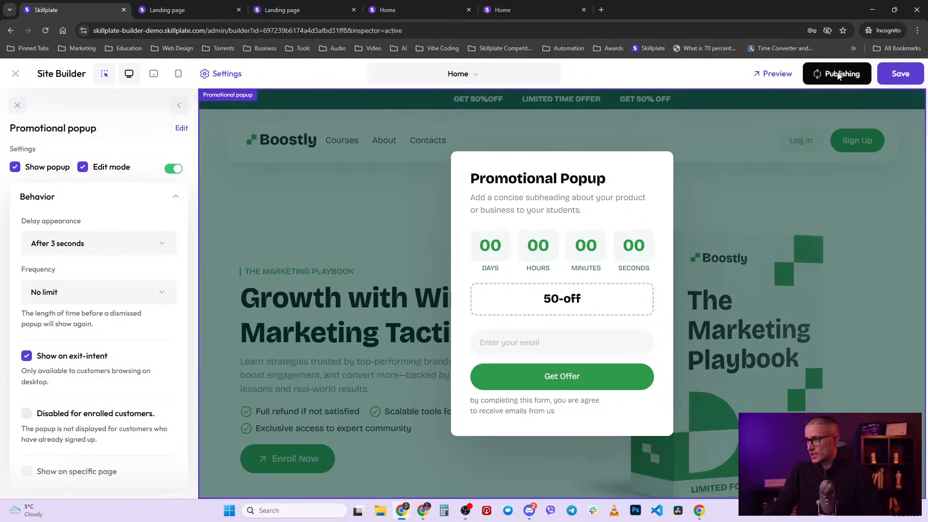
left_click(409, 5)
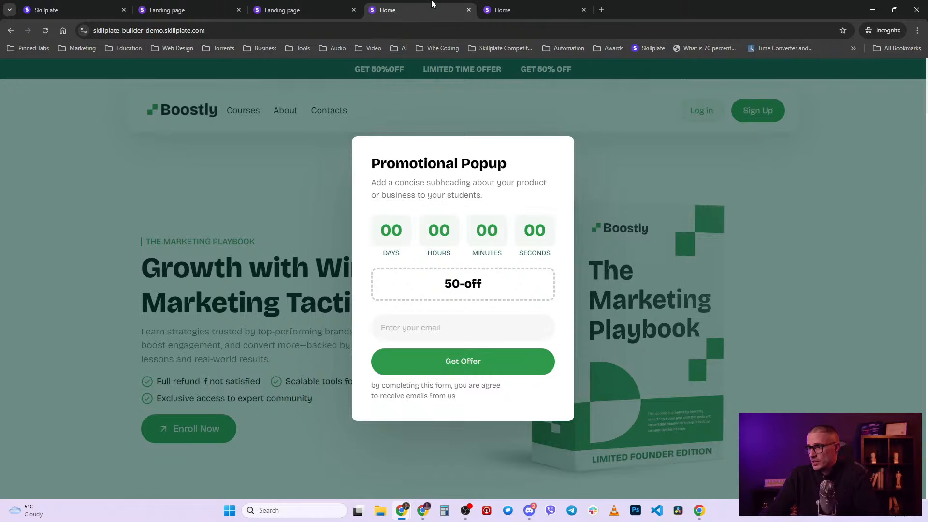
left_click(235, 218)
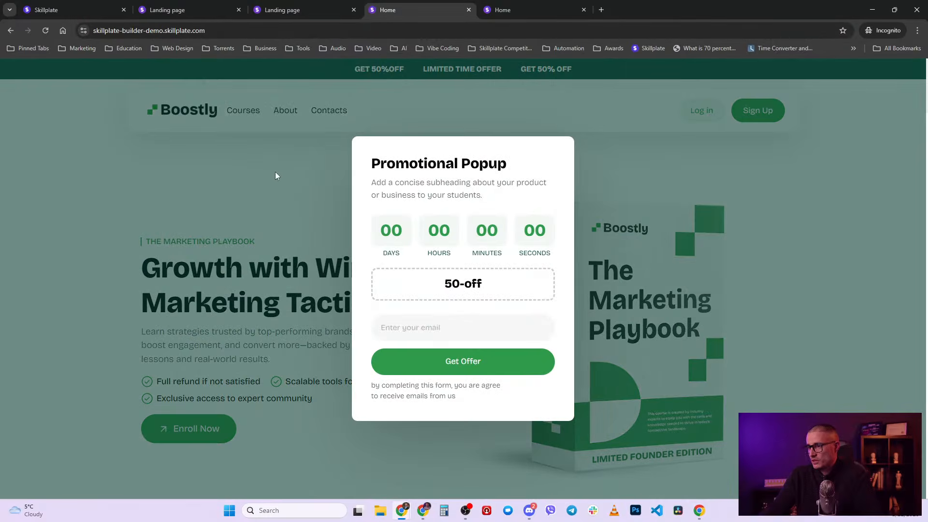
left_click(274, 172)
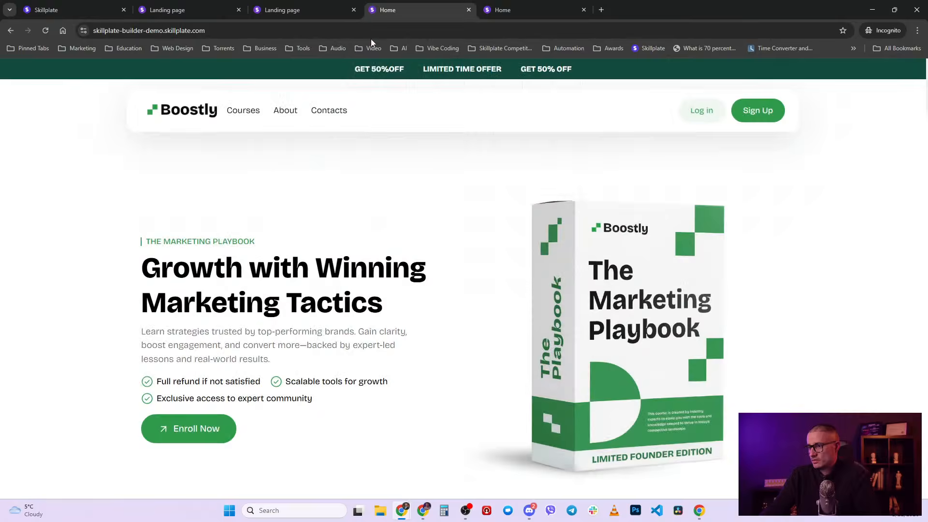
left_click(326, 118)
- Dismiss the repeatedly reappearing popup on the live page and return to the builder
left_click(297, 153)
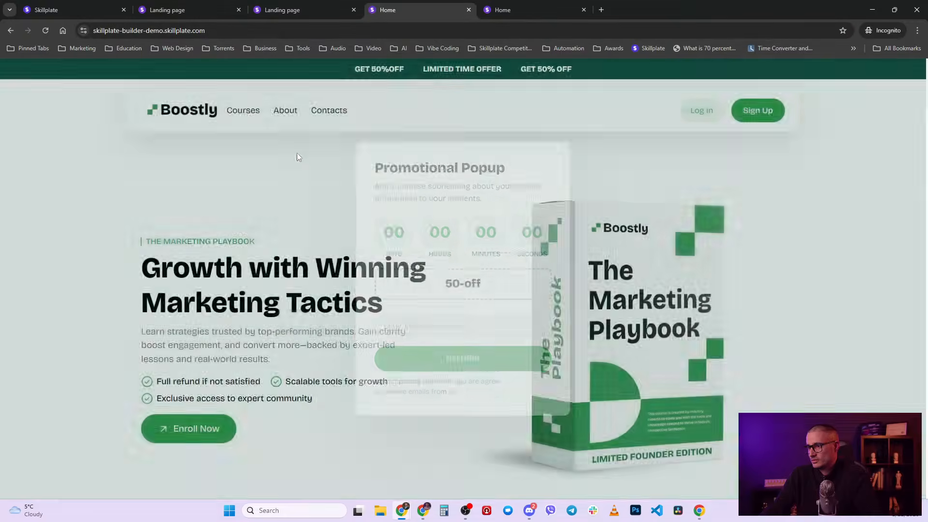
mouse_move(414, 4)
left_click(296, 179)
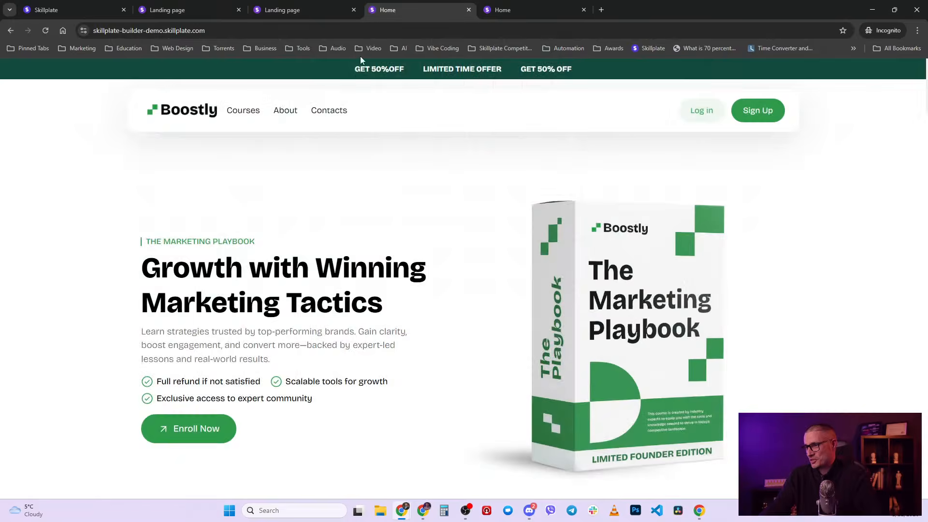
left_click(288, 170)
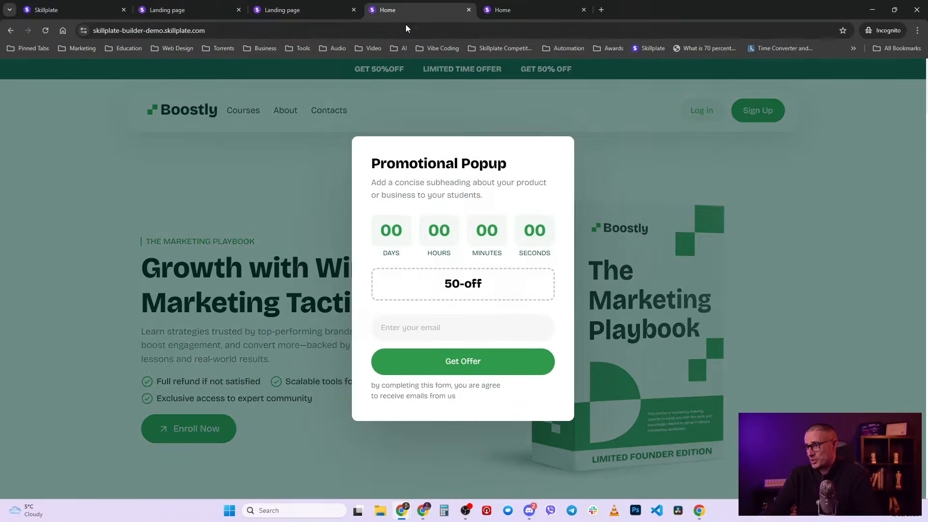
left_click(283, 187)
mouse_move(410, 4)
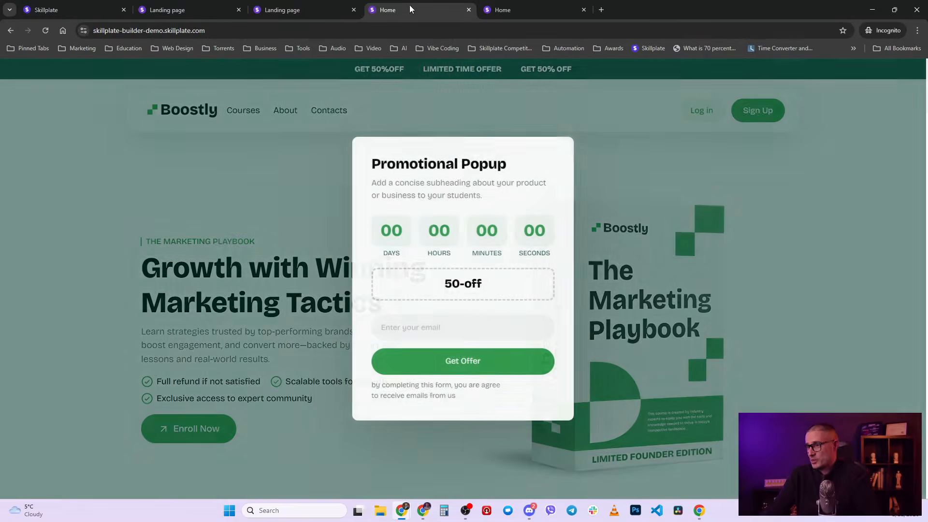
left_click(300, 166)
left_click(194, 14)
left_click(106, 11)
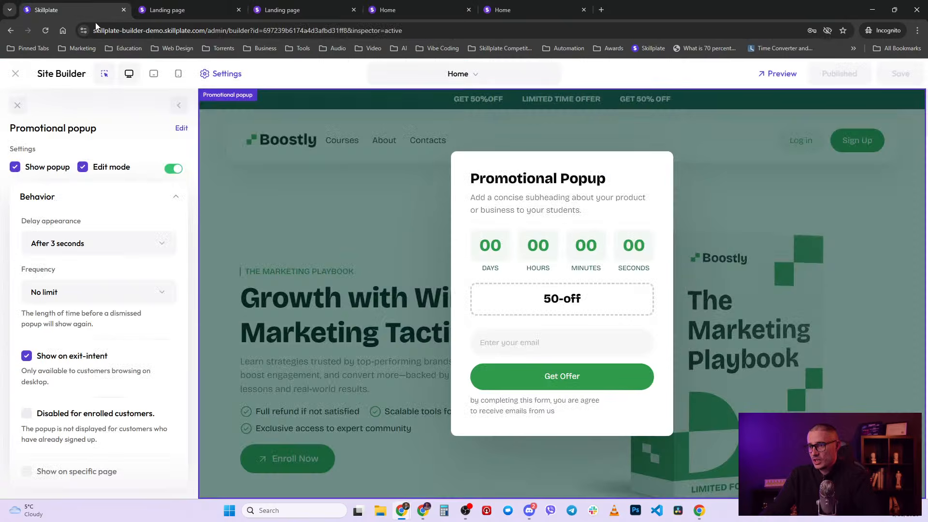
- Set the popup Frequency to Once and publish the change
left_click(85, 296)
scroll(75, 367, "up", 1)
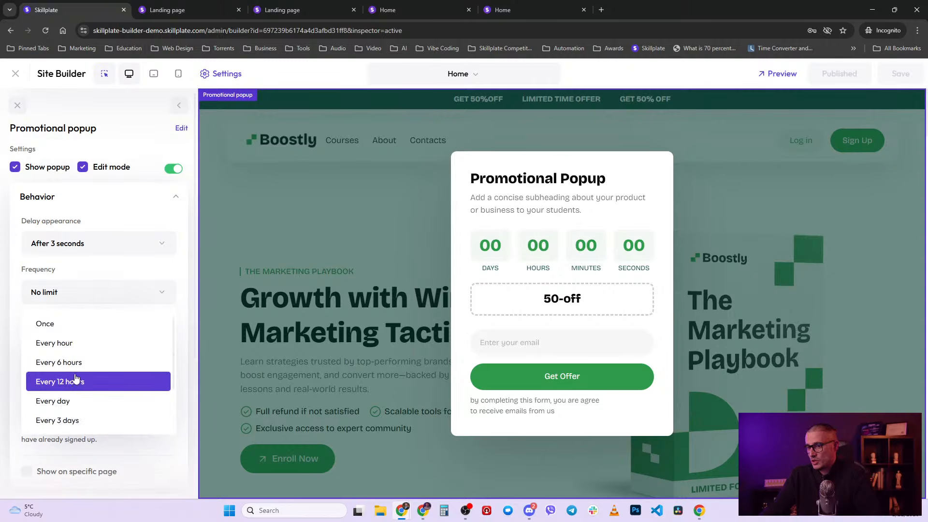
left_click(75, 324)
left_click(837, 73)
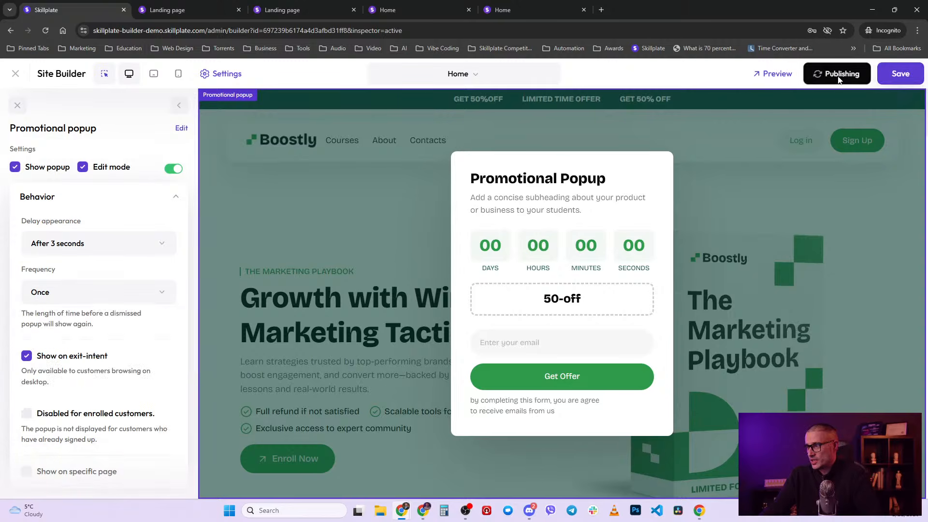
- Verify the popup on the live Home page, then return to the builder's popup settings
left_click(309, 4)
left_click(387, 9)
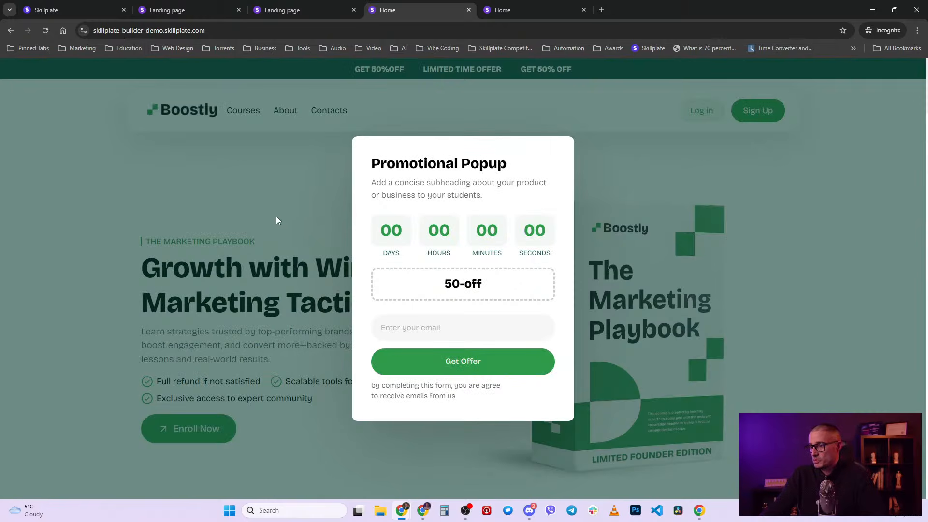
left_click(294, 179)
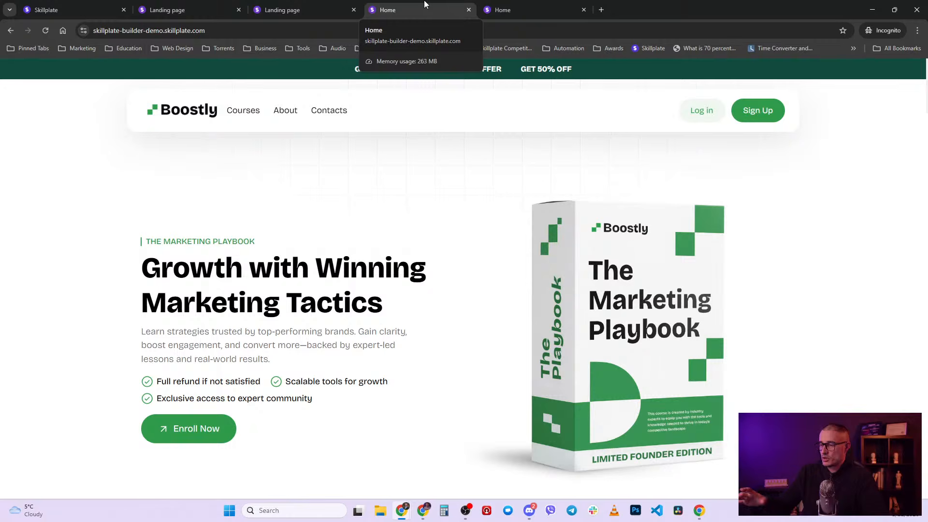
left_click(110, 6)
left_click(175, 196)
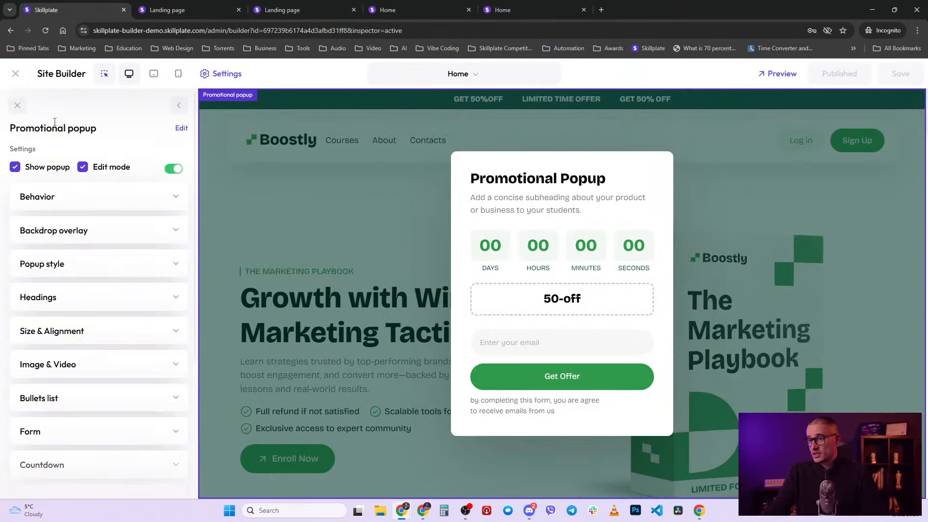
- Turn off edit mode, deselect the 50-off promo code, and hide the popup from the preview
left_click(82, 168)
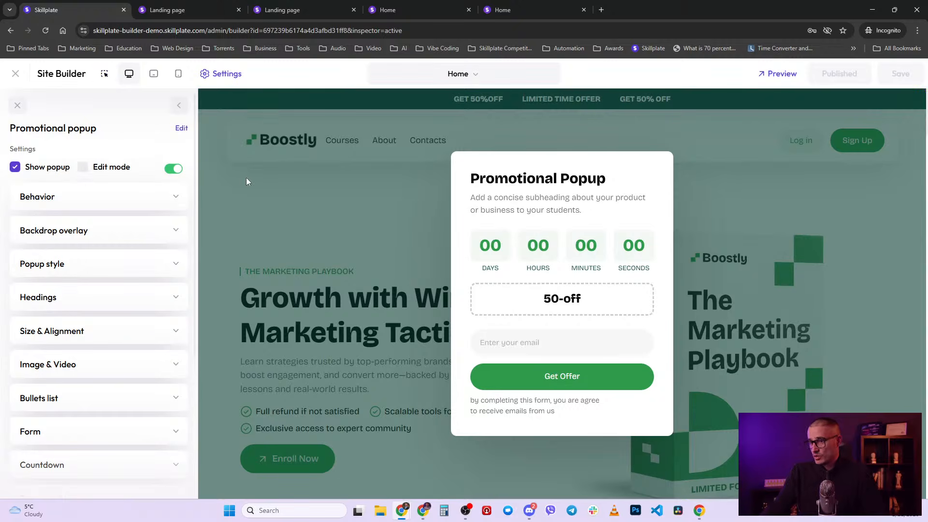
left_click_drag(538, 297, 614, 297)
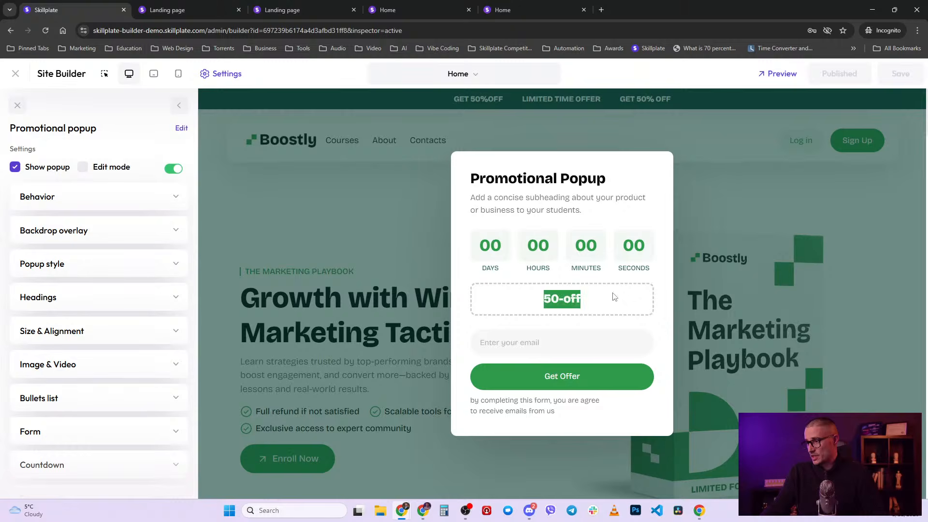
left_click(99, 188)
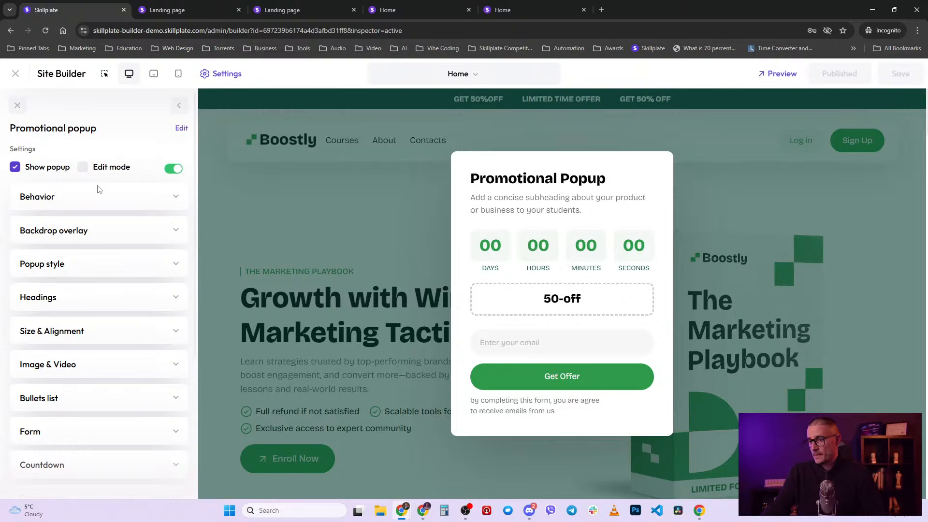
left_click(15, 168)
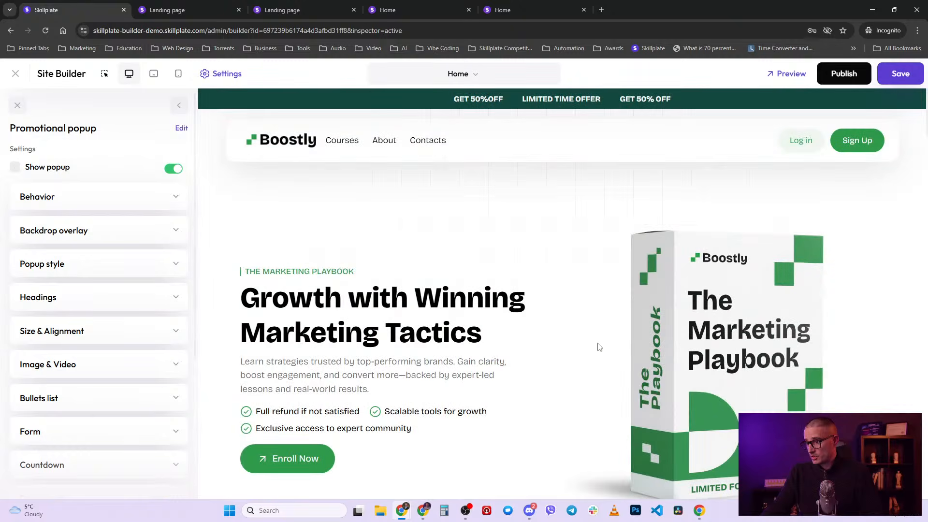
- Return to the Home page sections list and add a second and third popup
left_click(104, 74)
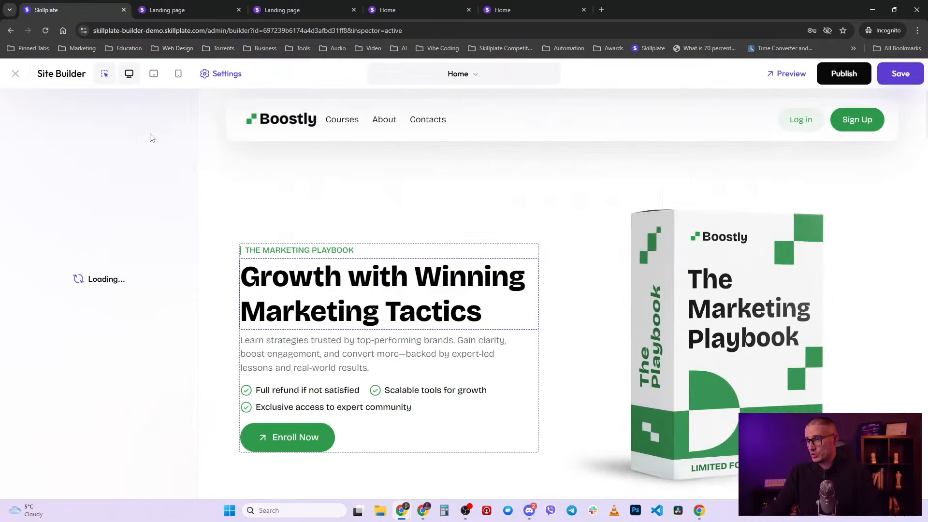
scroll(151, 197, "up", 5)
left_click(179, 105)
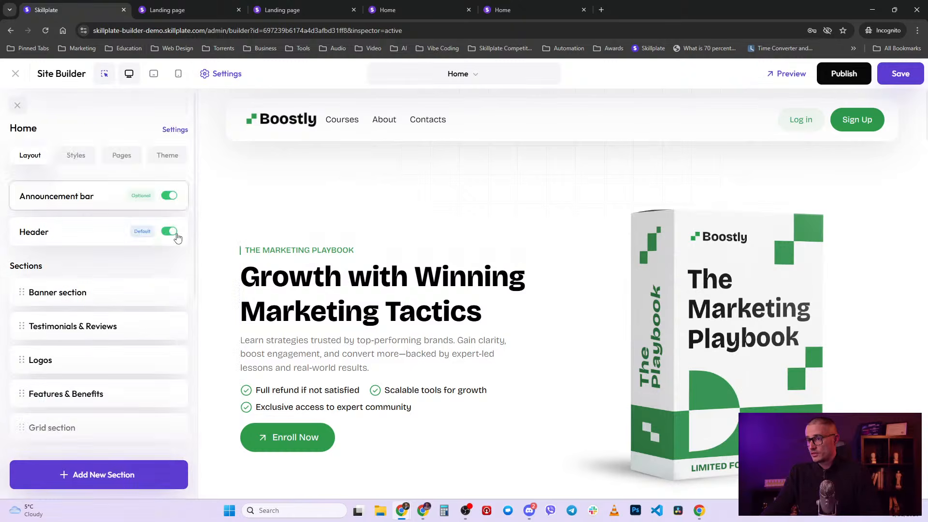
scroll(147, 381, "down", 6)
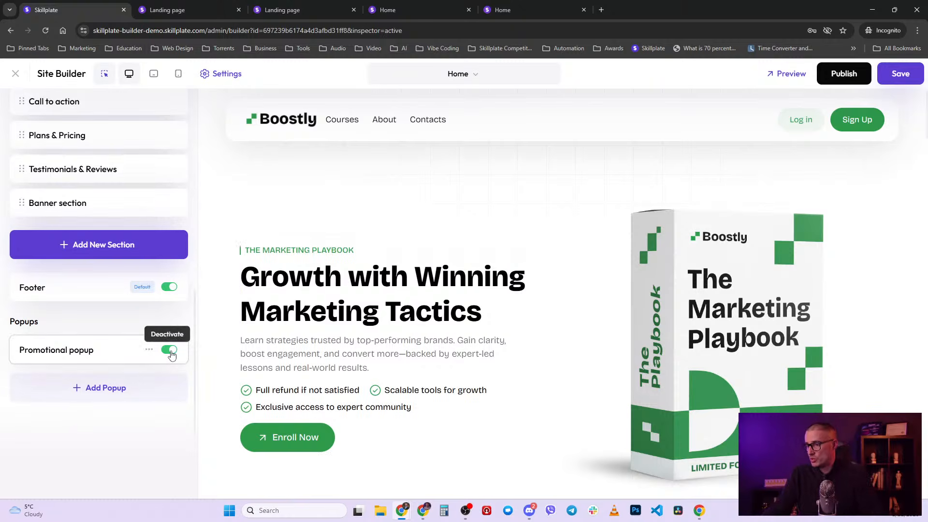
left_click(124, 386)
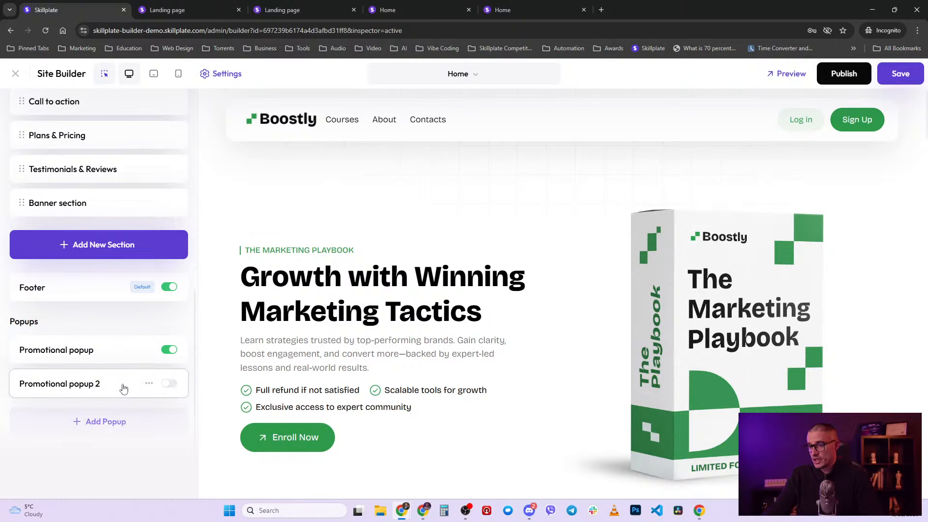
left_click(127, 421)
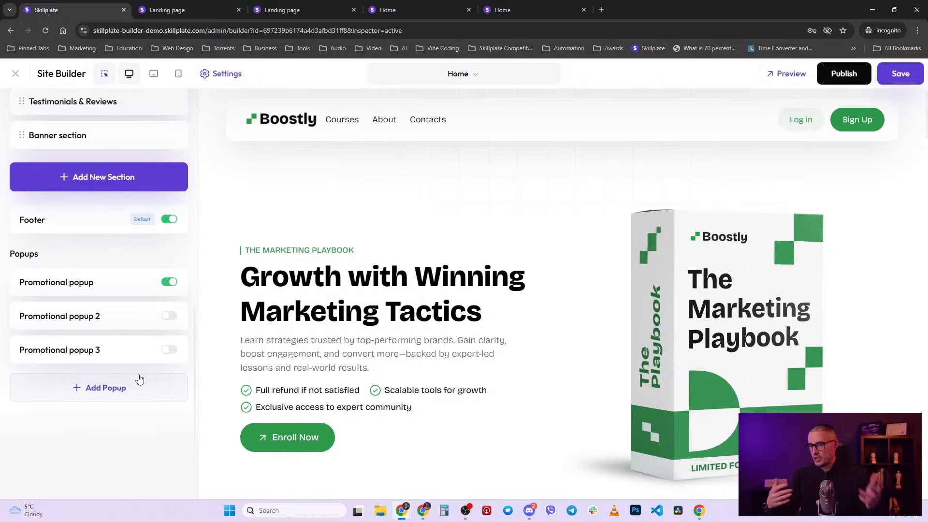
- Reload the builder and switch off the Promotional popup in the page's Popups settings
key("ctrl+r")
left_click(506, 93)
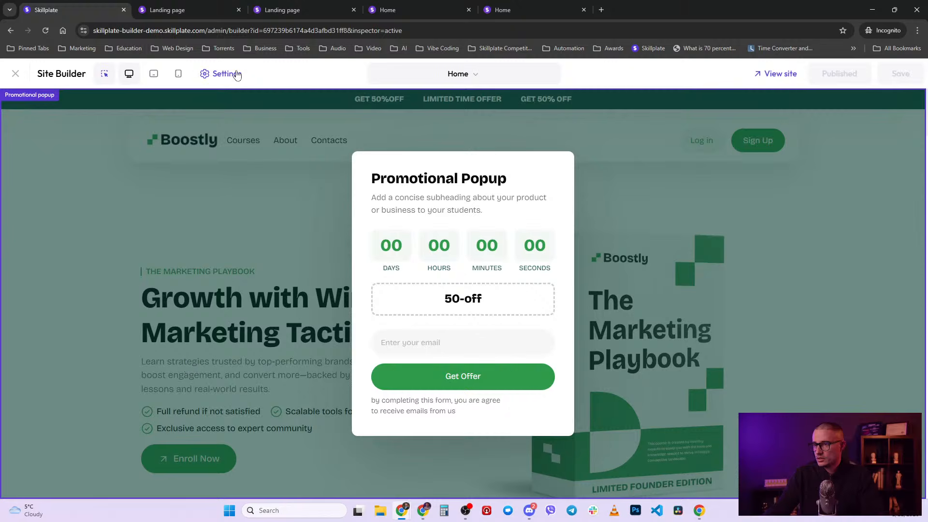
left_click(237, 74)
scroll(137, 348, "down", 6)
scroll(180, 406, "down", 4)
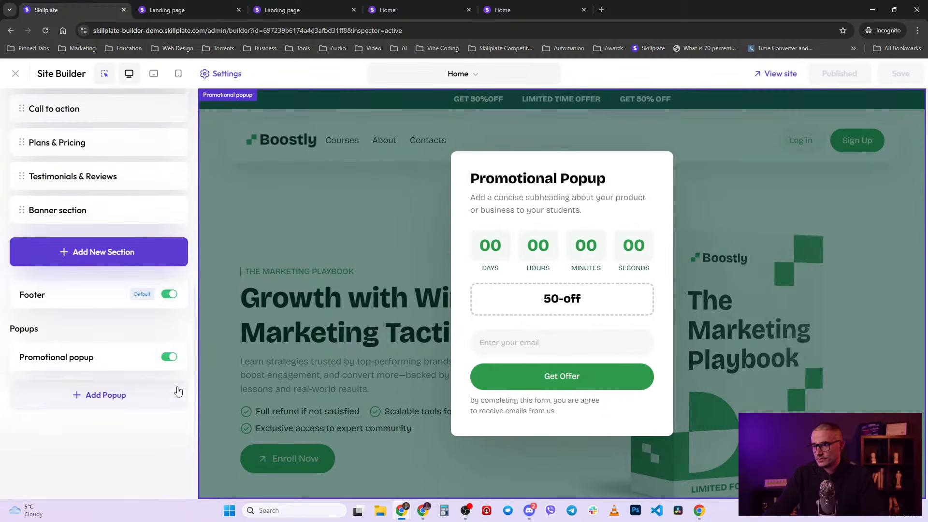
left_click(169, 357)
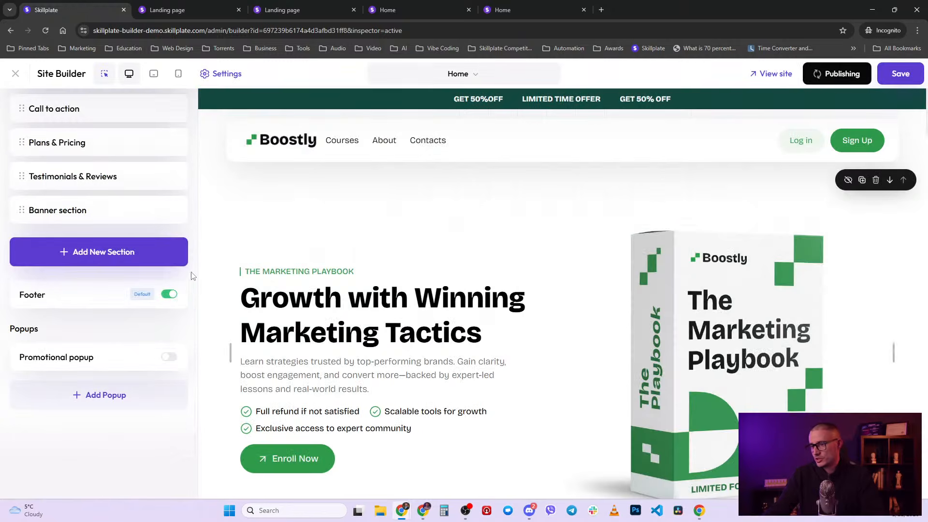
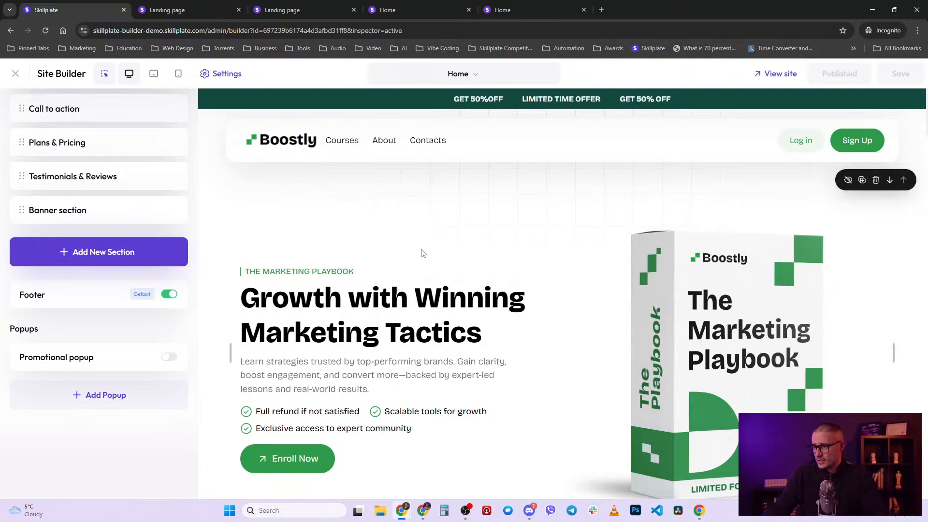
- Close the Home page editor and the Landing page preview tab
scroll(99, 263, "up", 8)
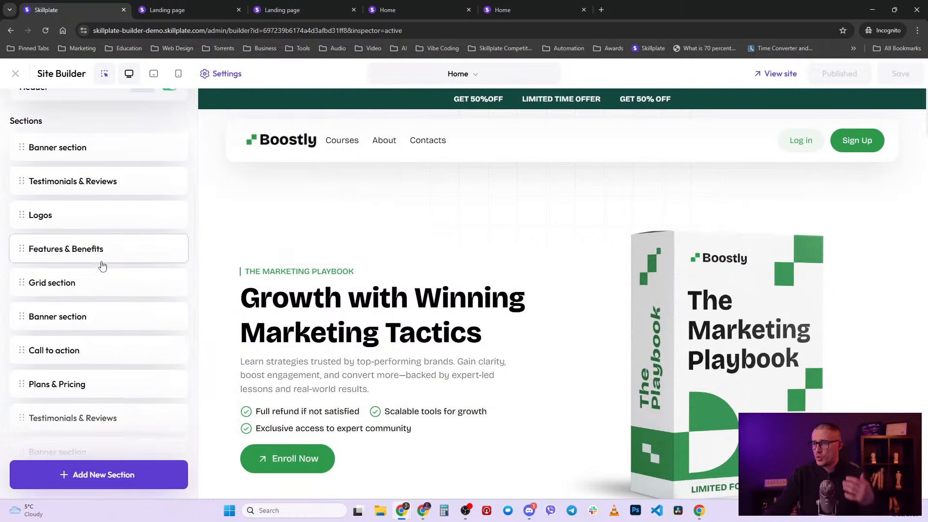
left_click(16, 73)
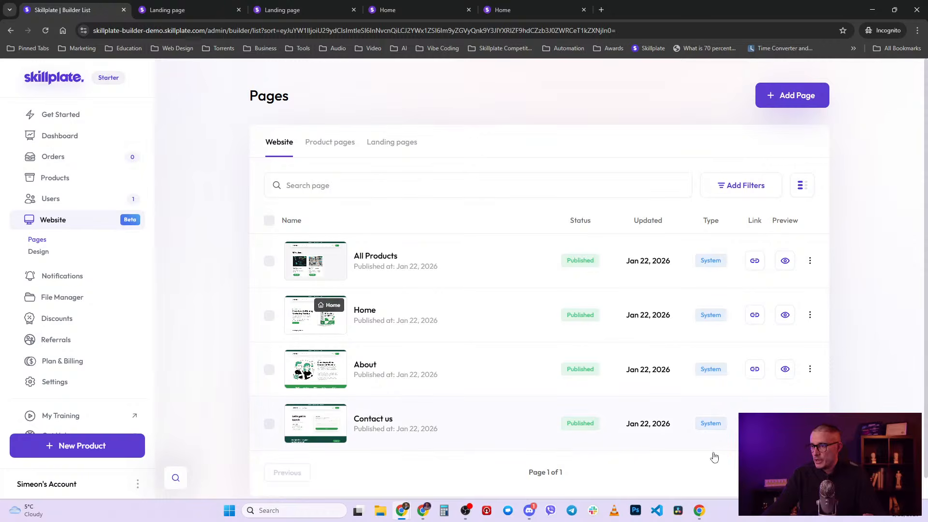
scroll(566, 448, "down", 1)
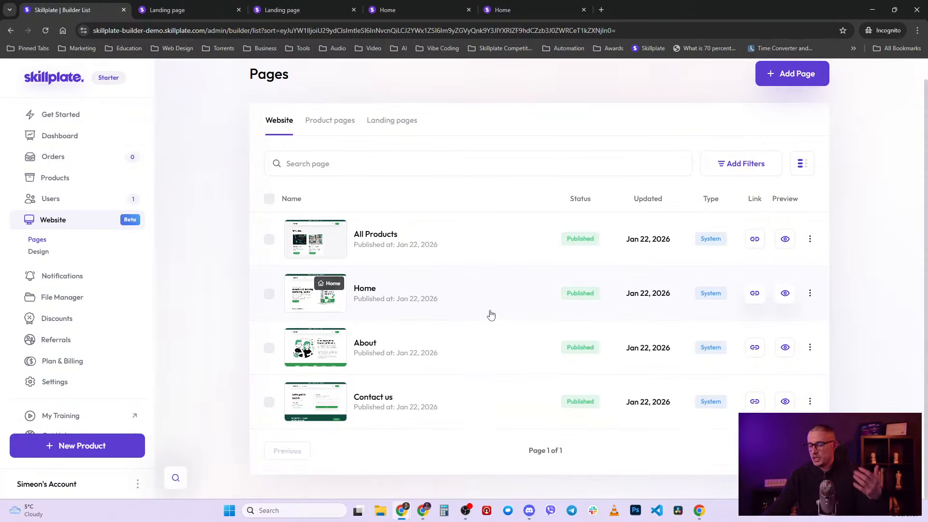
left_click(196, 6)
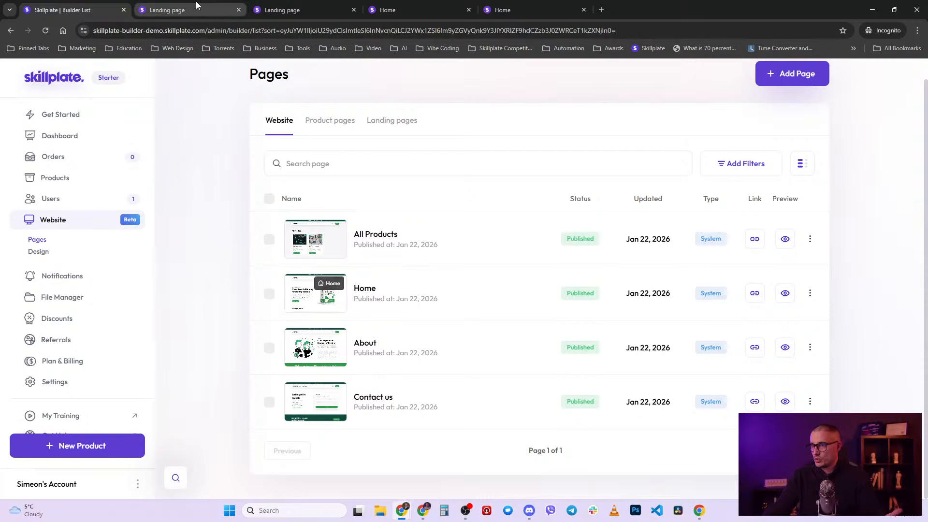
middle_click(167, 10)
- Open the JavaScript for beginners page from the Product pages list for editing
left_click(70, 10)
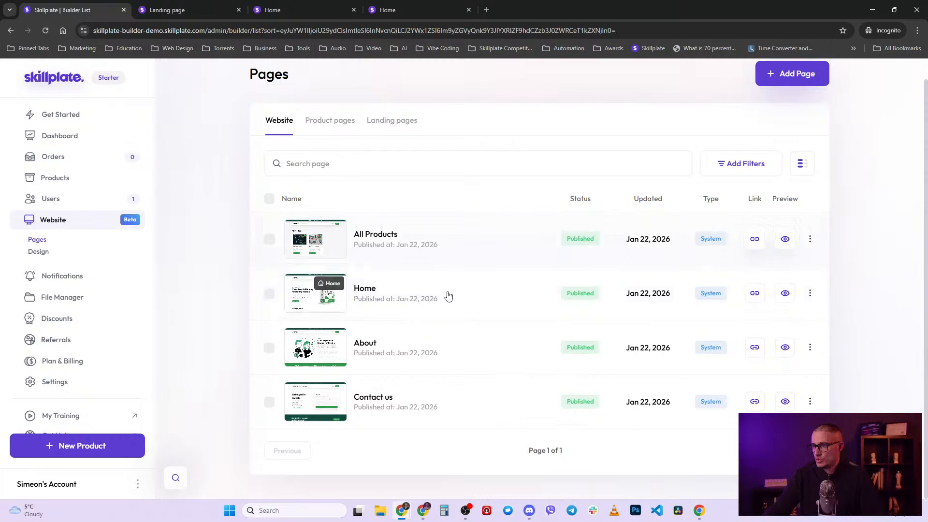
left_click(342, 124)
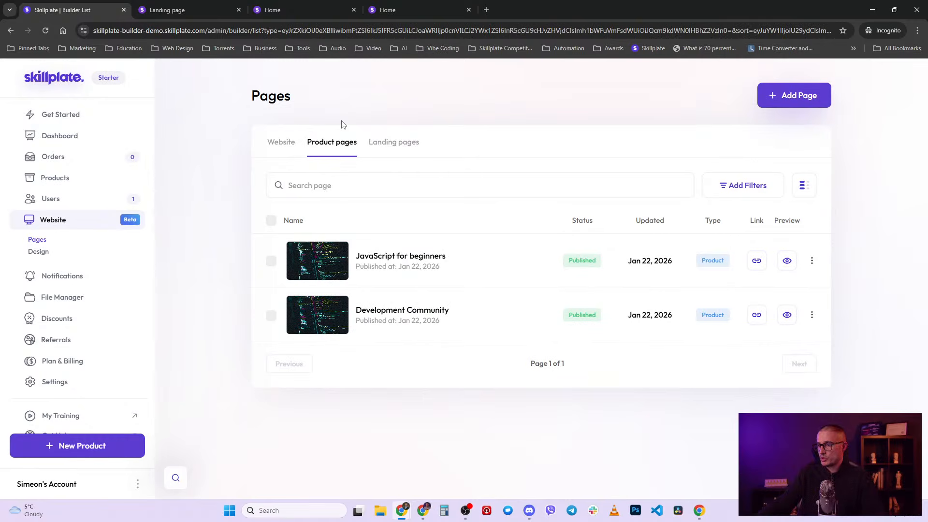
left_click(381, 257)
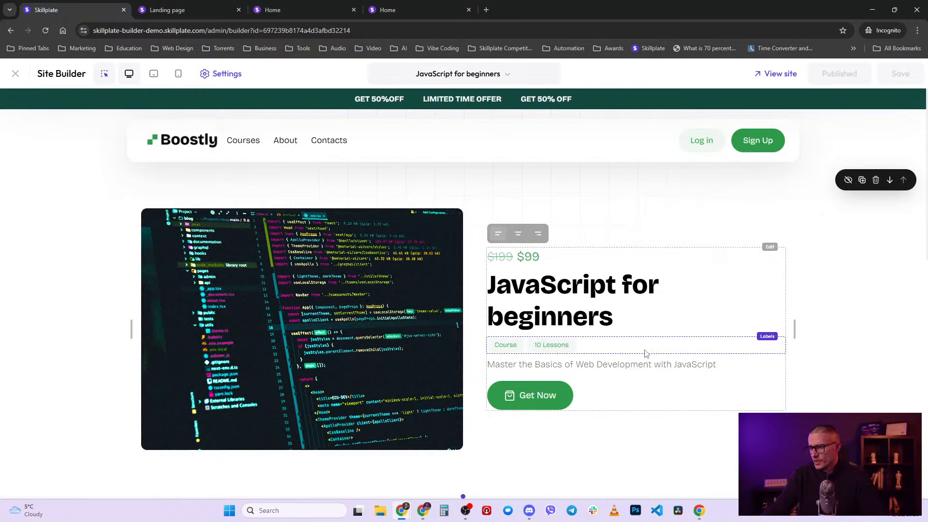
- Close both extra Home preview tabs and return to the page editor
scroll(645, 353, "down", 3)
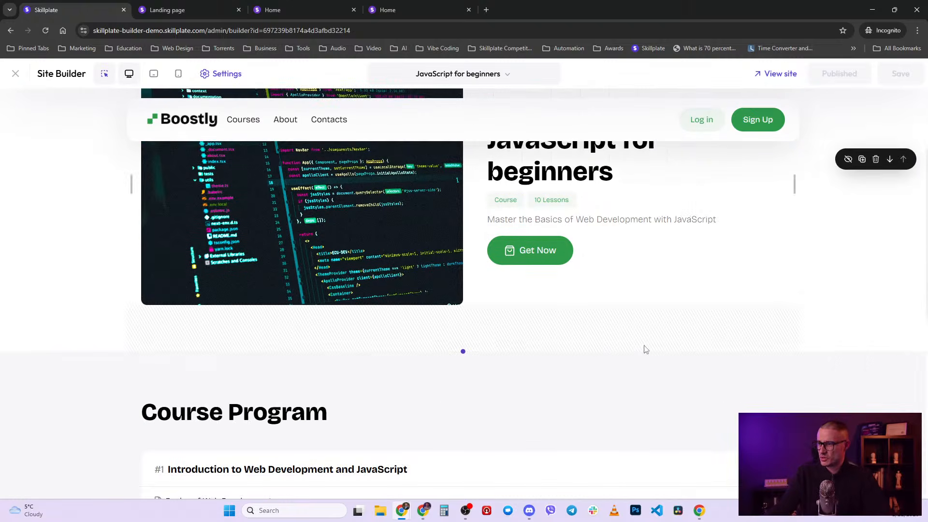
scroll(645, 352, "up", 3)
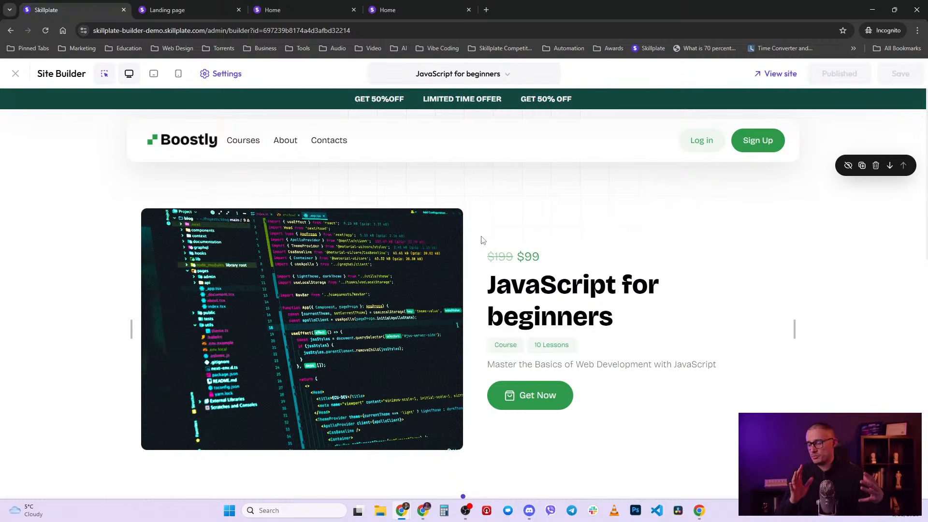
left_click(321, 9)
left_click(442, 6)
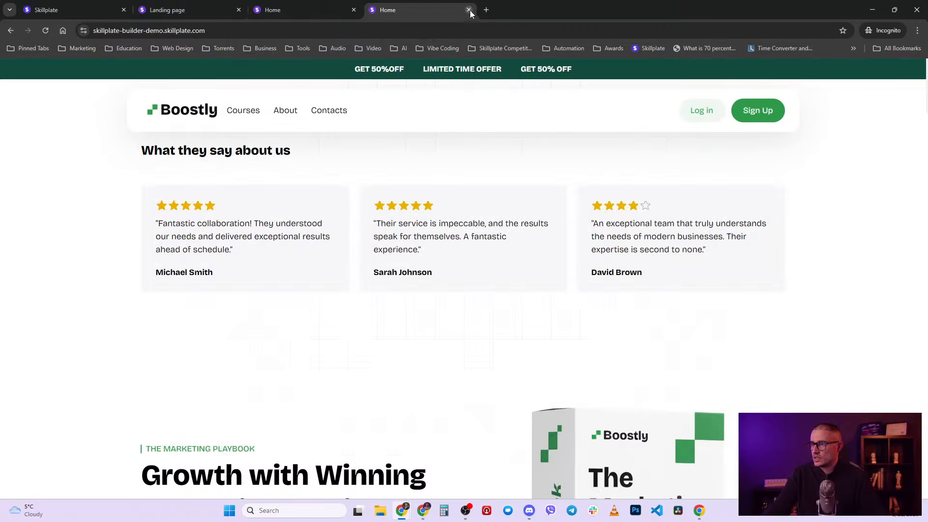
left_click(468, 9)
left_click(354, 9)
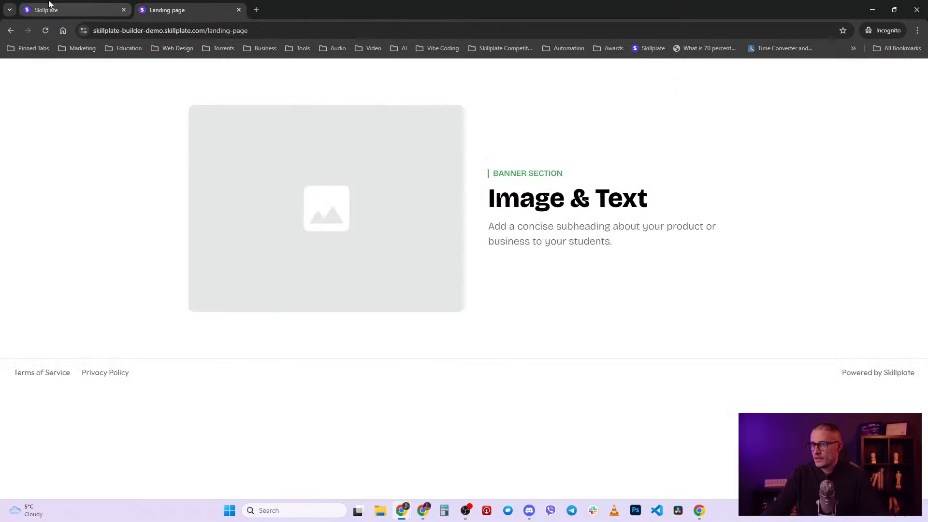
left_click(130, 6)
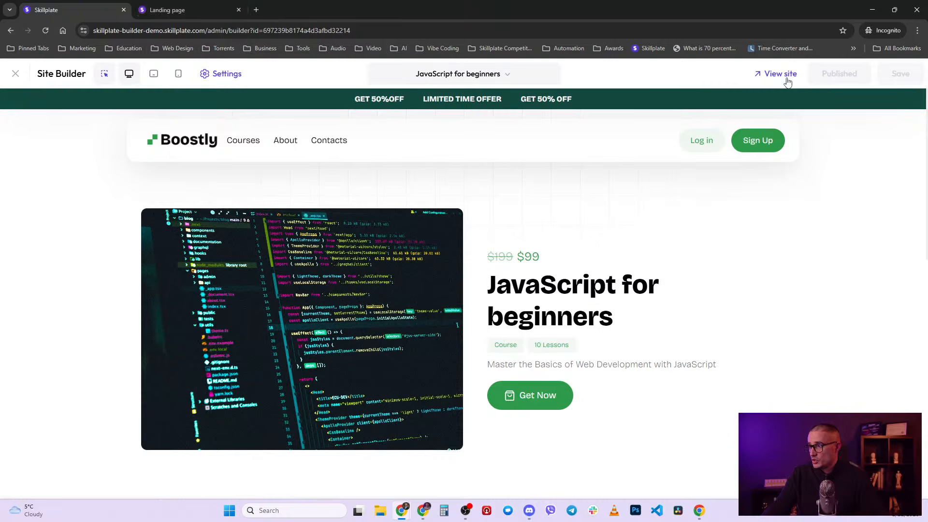
- View the live JavaScript for beginners course page, then return to the builder
left_click(786, 77)
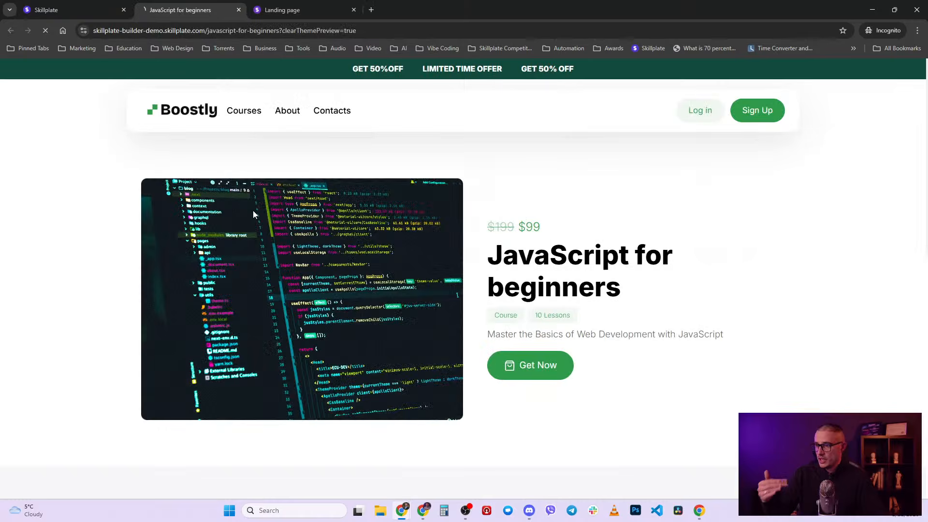
scroll(624, 335, "down", 5)
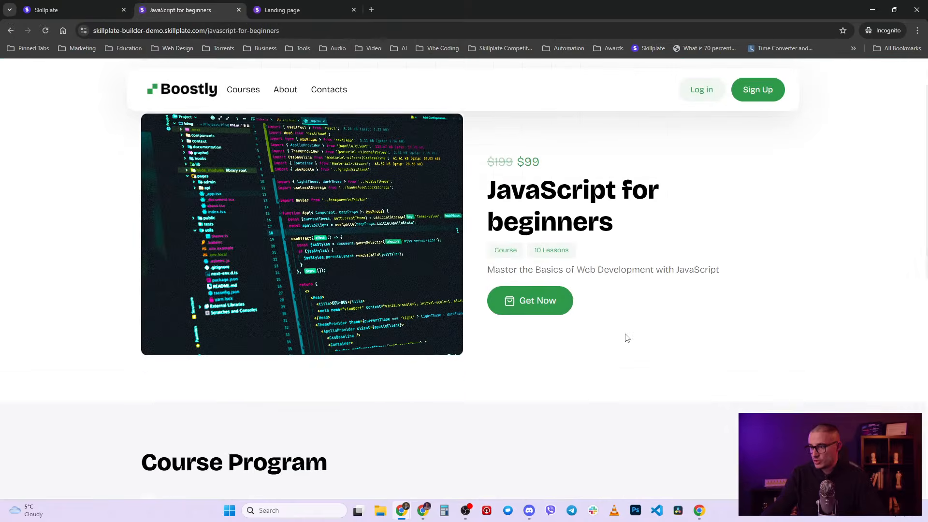
scroll(627, 338, "up", 5)
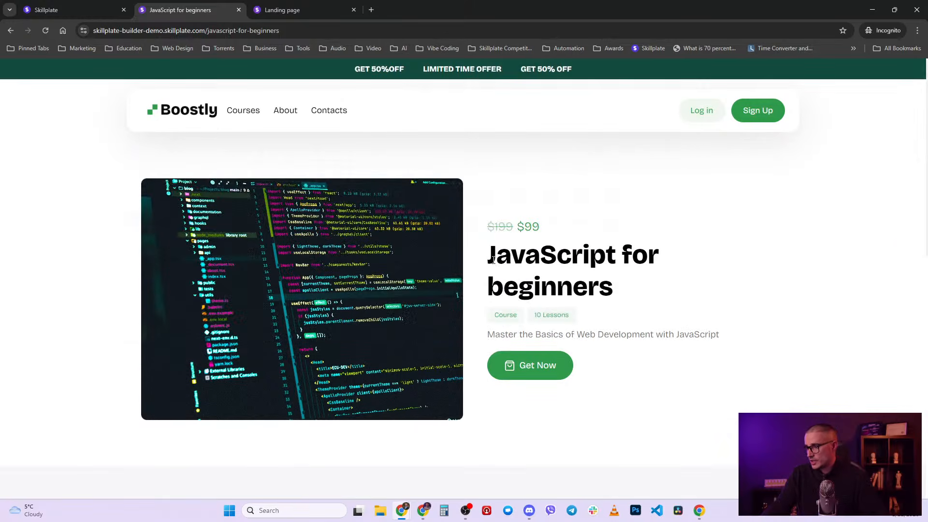
scroll(492, 260, "down", 2)
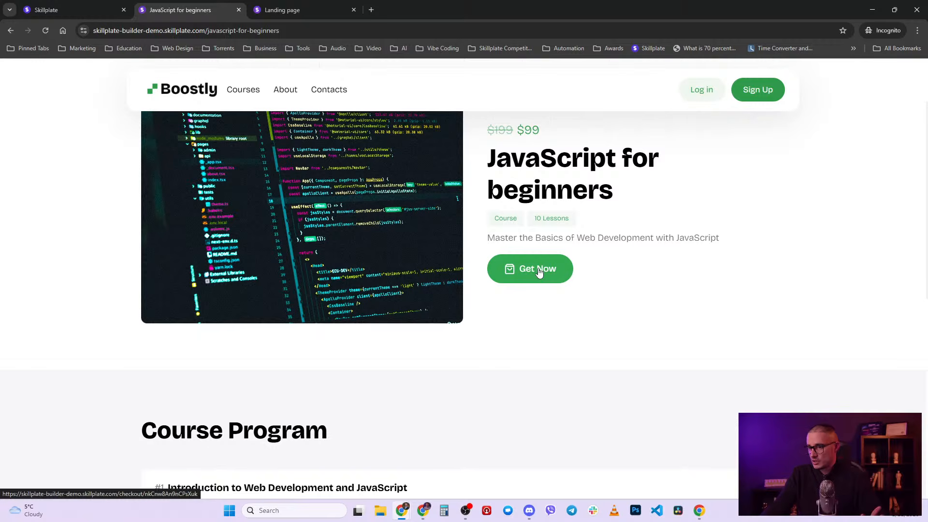
scroll(493, 398, "down", 5)
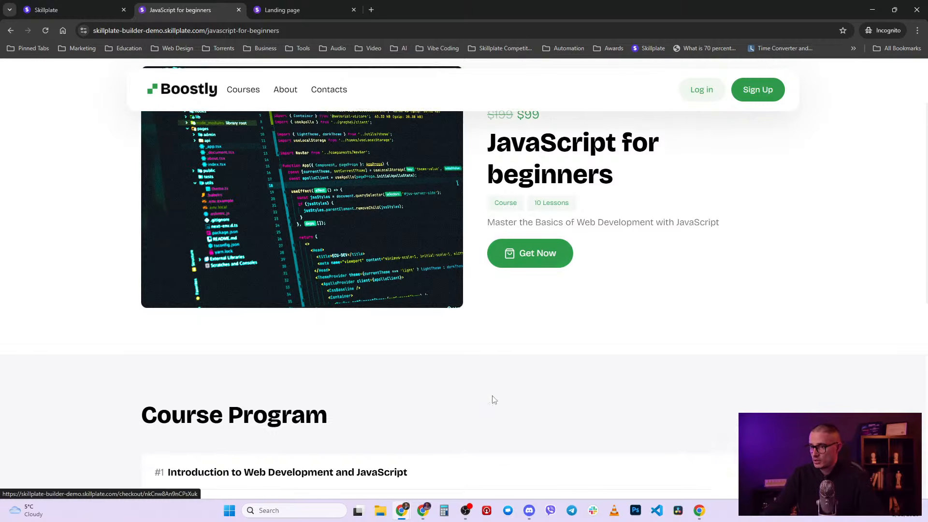
scroll(408, 345, "up", 1)
scroll(408, 345, "up", 2)
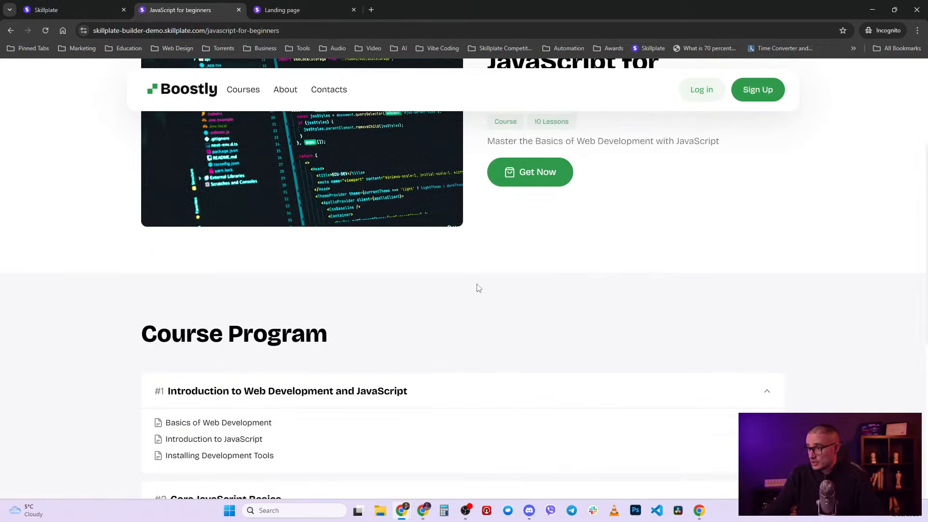
scroll(442, 275, "up", 4)
left_click(50, 6)
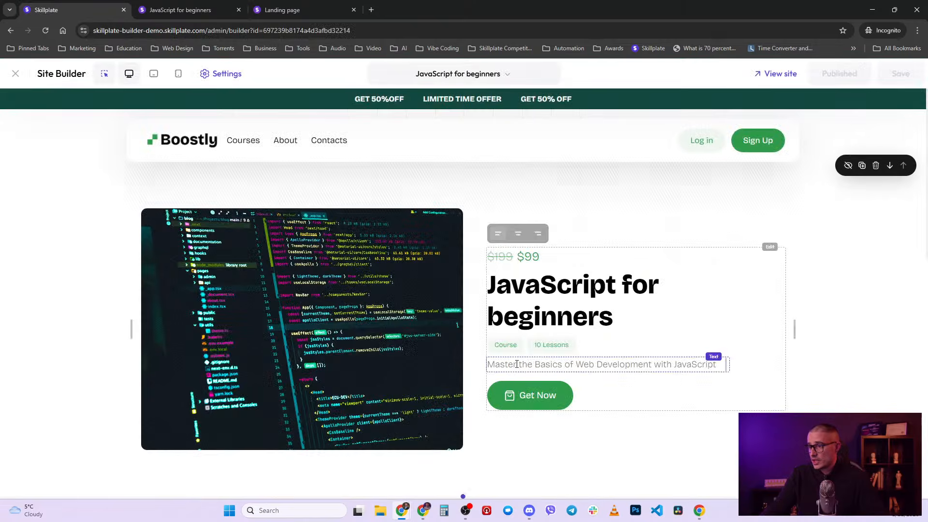
- Open the insert-section list below the course hero, then the site pages list
scroll(503, 419, "down", 2)
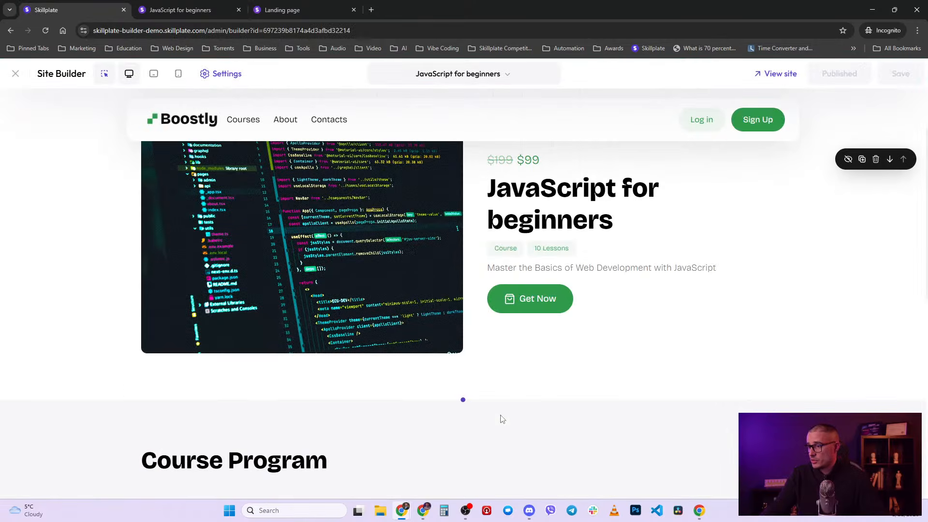
left_click(463, 400)
scroll(139, 370, "down", 3)
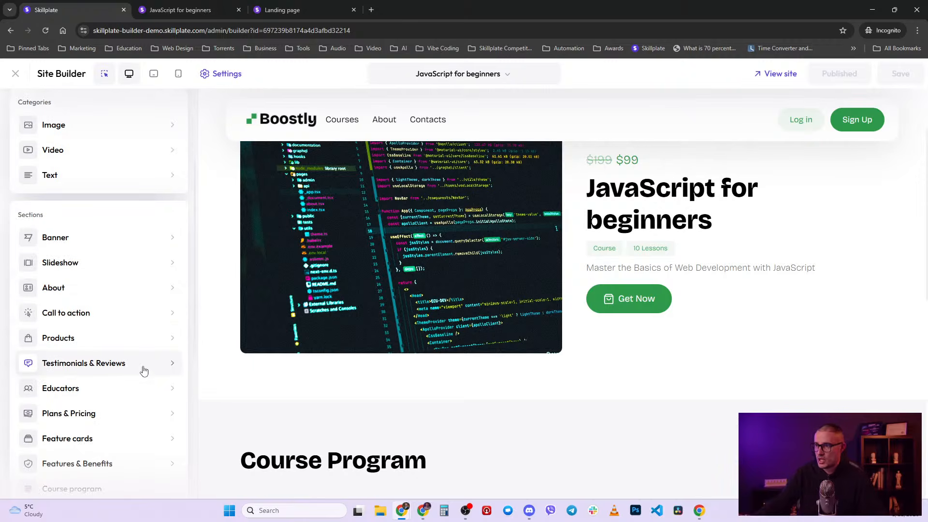
scroll(596, 329, "up", 2)
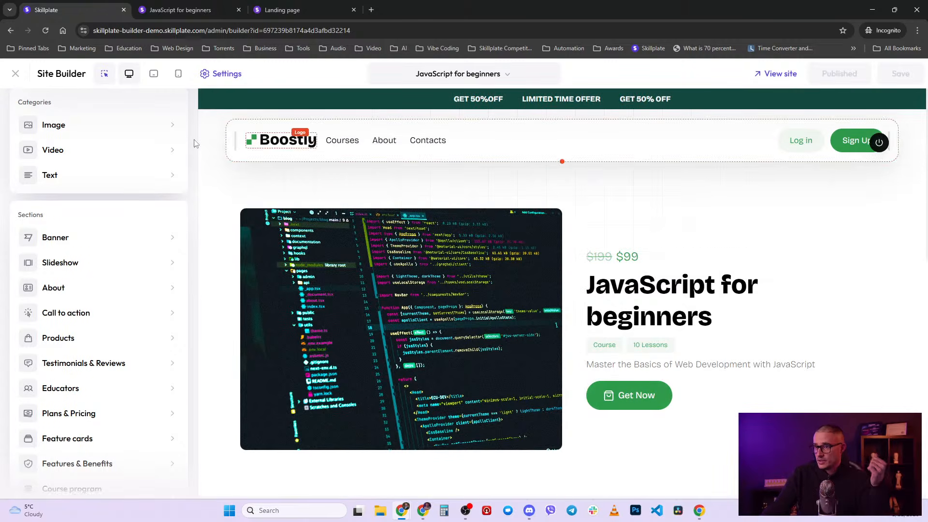
scroll(168, 263, "up", 3)
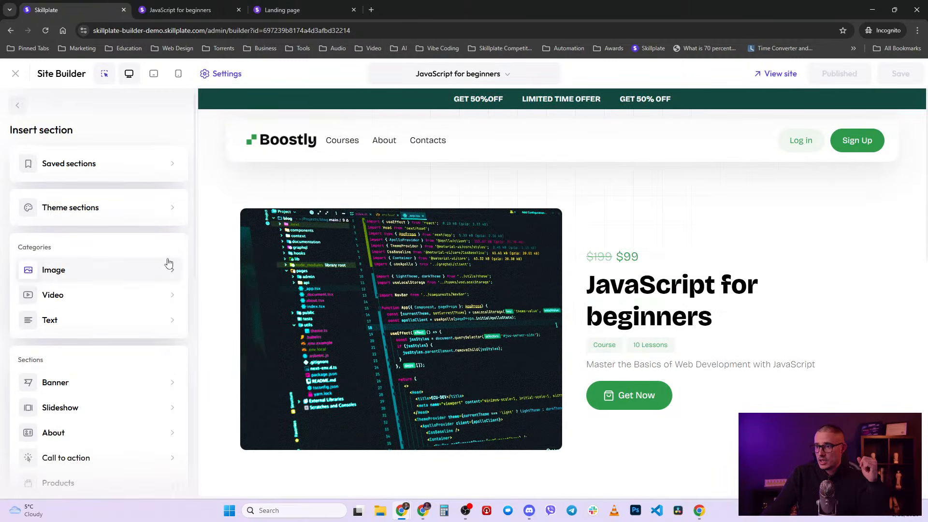
left_click(462, 74)
- On the About page, insert the first Featured Product layout above the logos strip
left_click(437, 224)
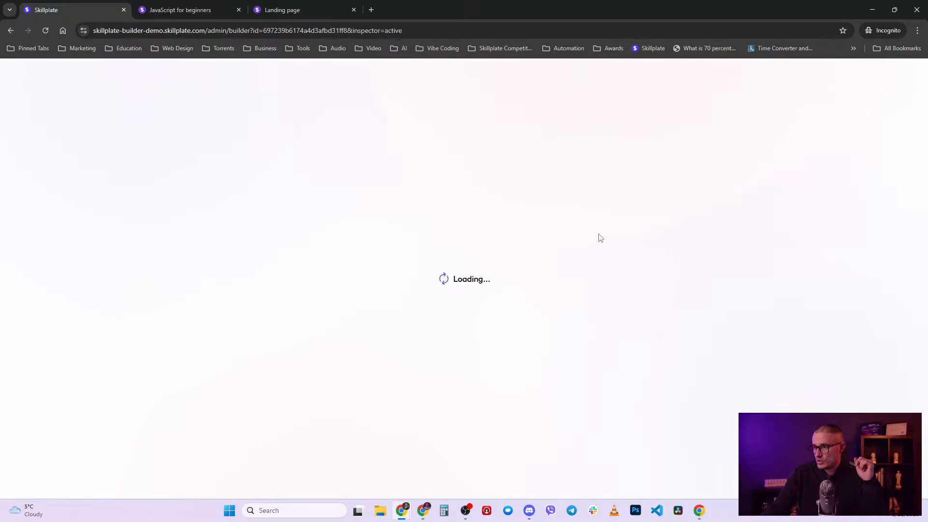
left_click(489, 74)
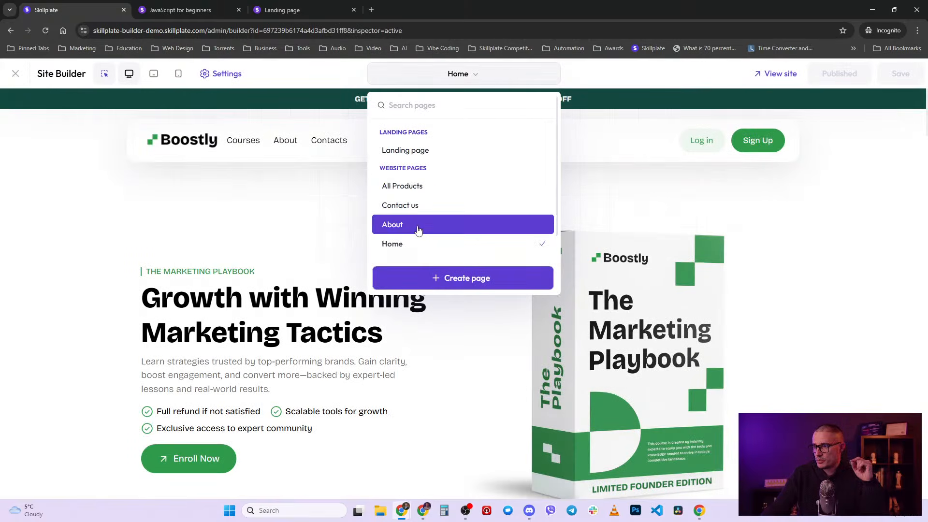
left_click(425, 225)
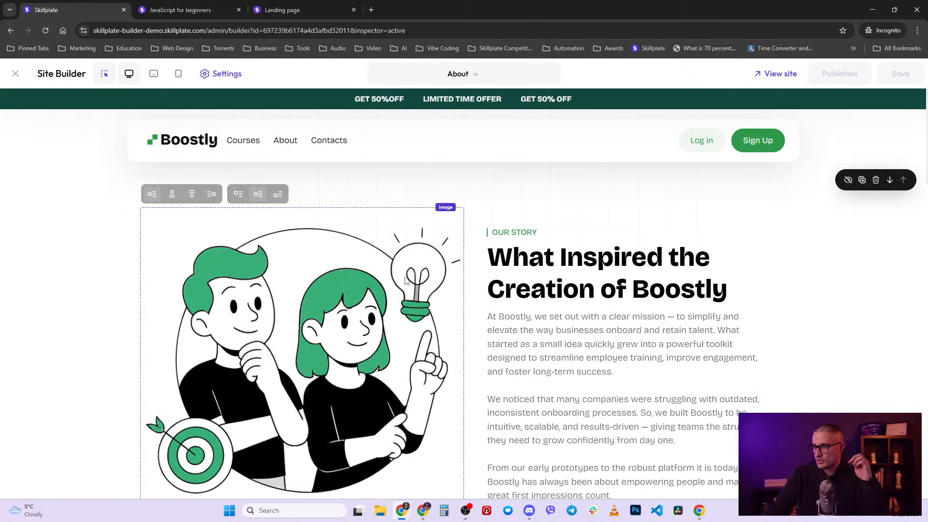
scroll(473, 365, "down", 5)
left_click(462, 372)
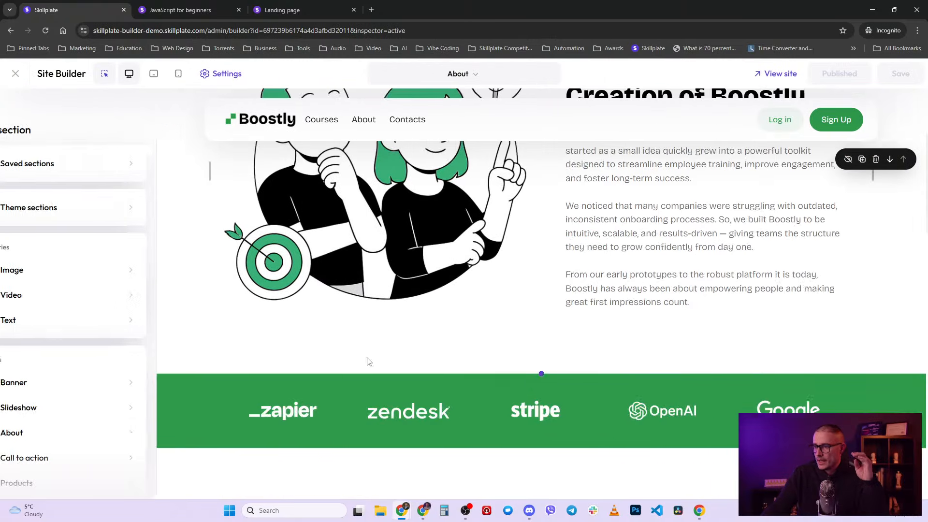
scroll(128, 343, "down", 4)
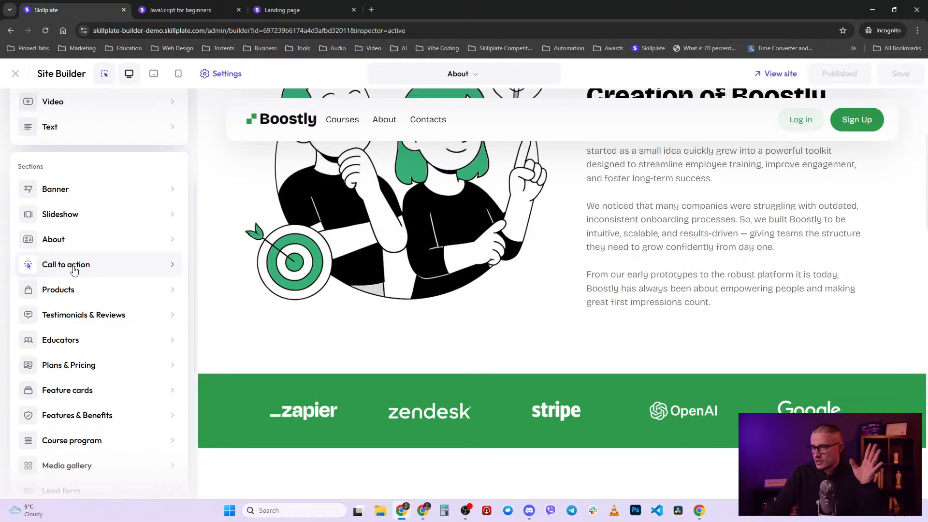
scroll(74, 270, "down", 1)
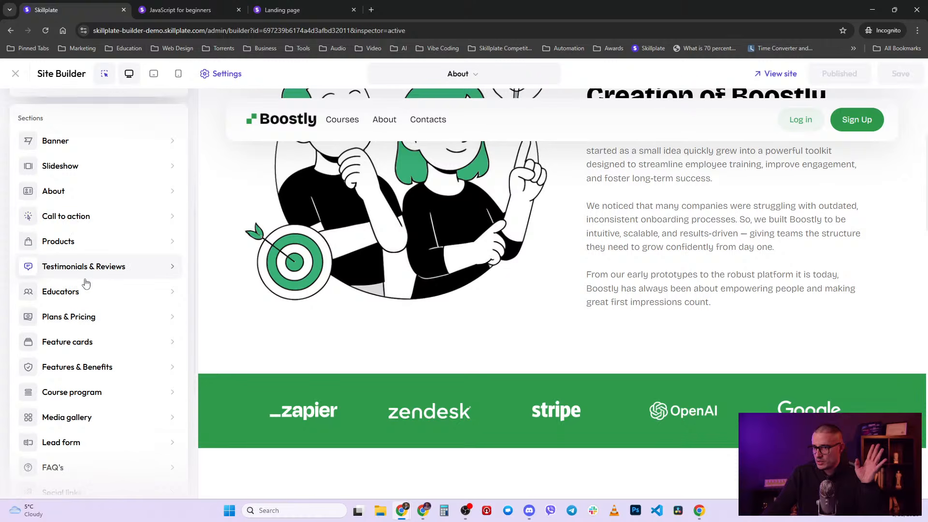
left_click(89, 252)
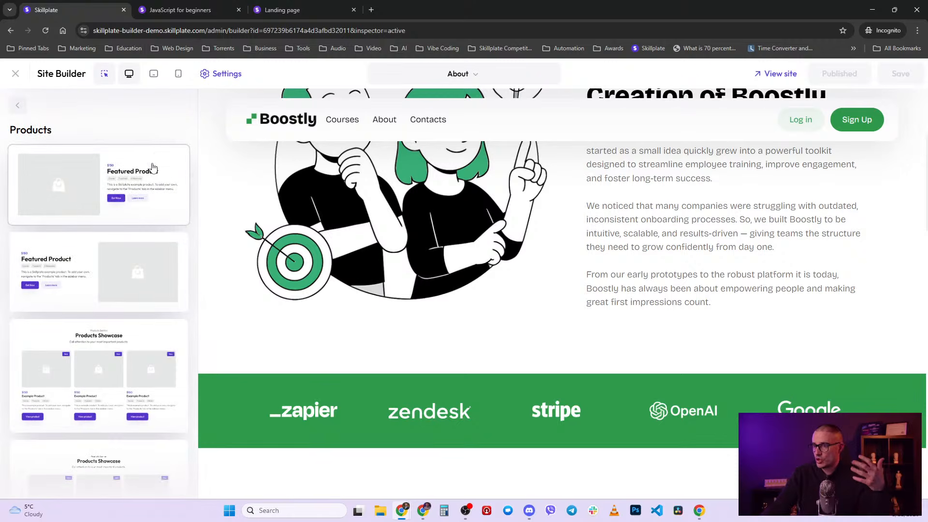
left_click(153, 166)
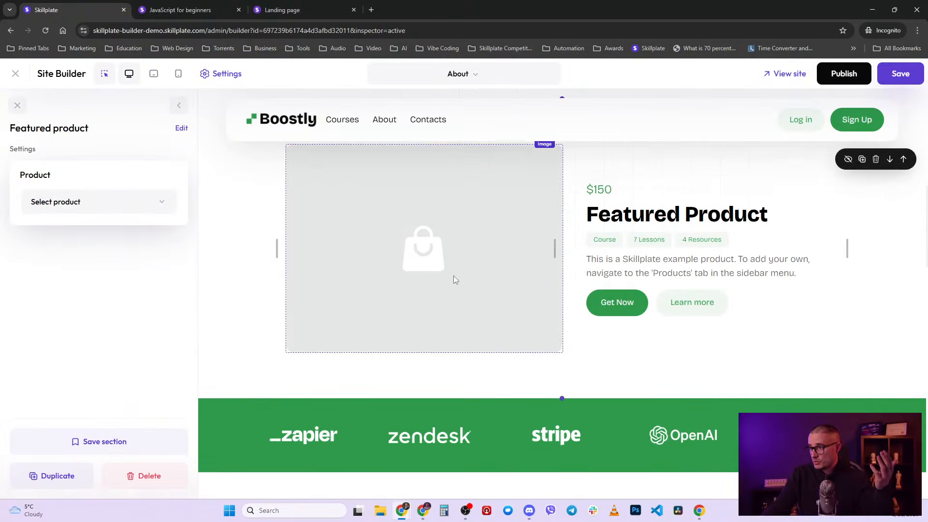
- Choose JavaScript for beginners as the featured product
scroll(484, 261, "up", 1)
left_click(114, 203)
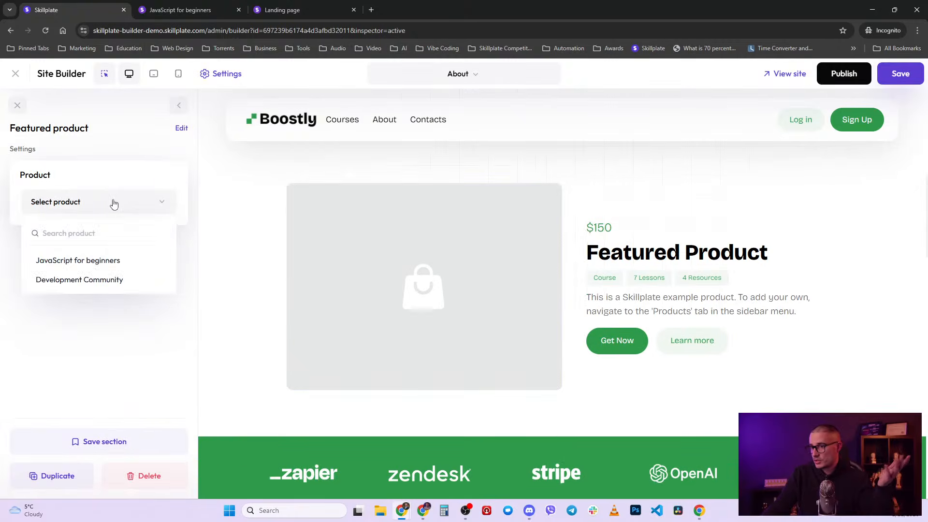
left_click(117, 259)
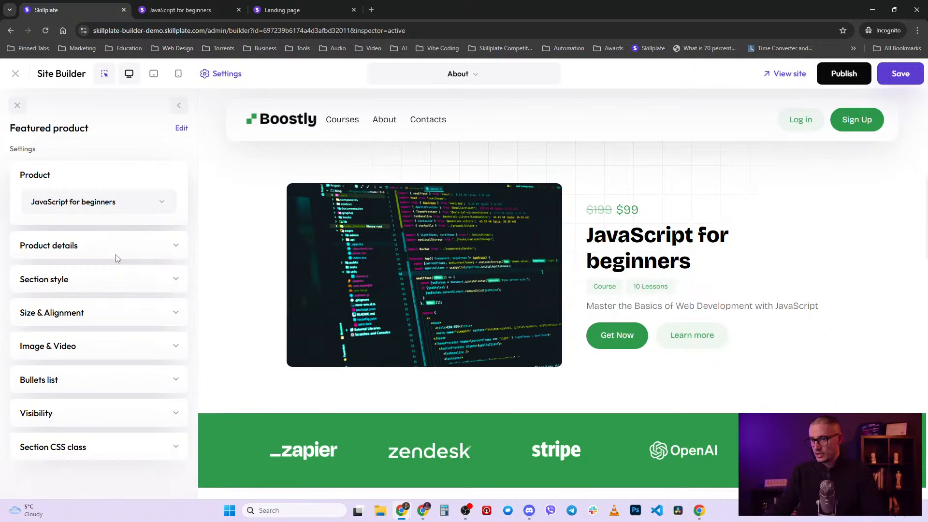
scroll(115, 271, "down", 1)
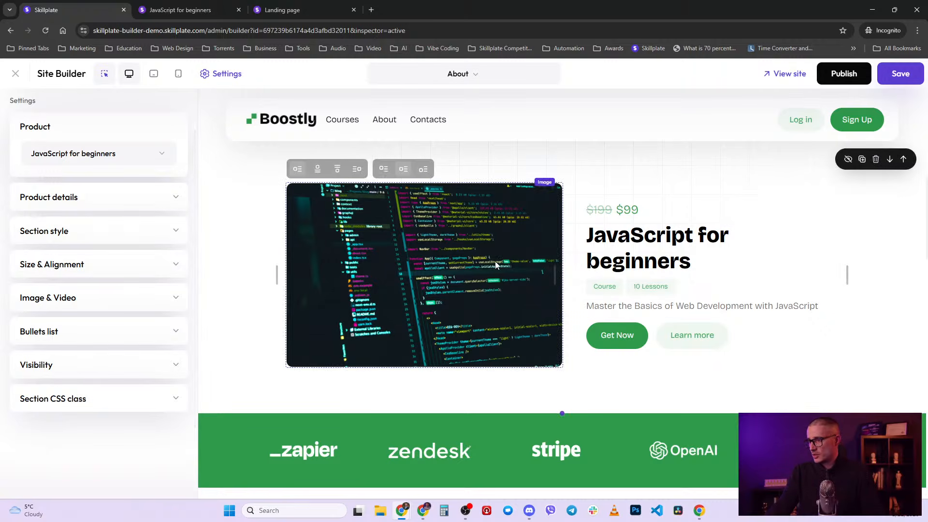
- Inspect the course image settings, then select the course title for editing
left_click(482, 227)
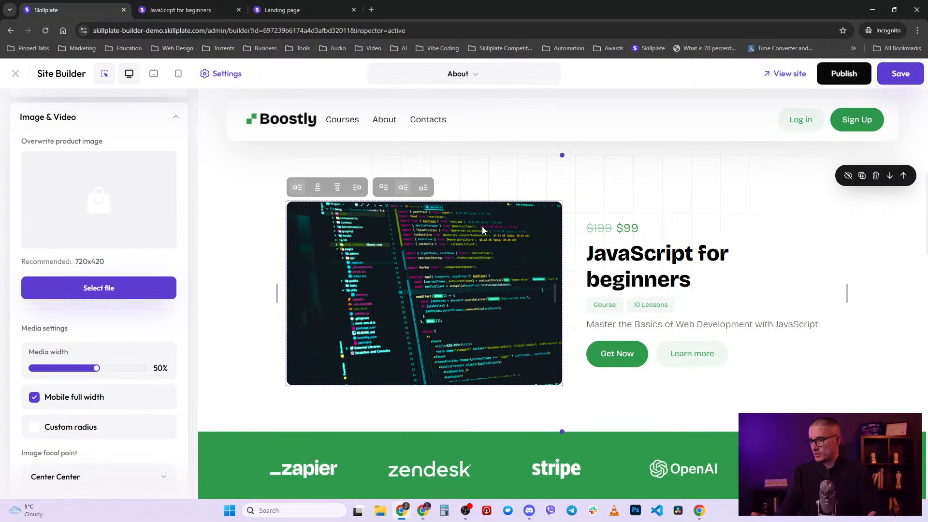
scroll(464, 299, "up", 2)
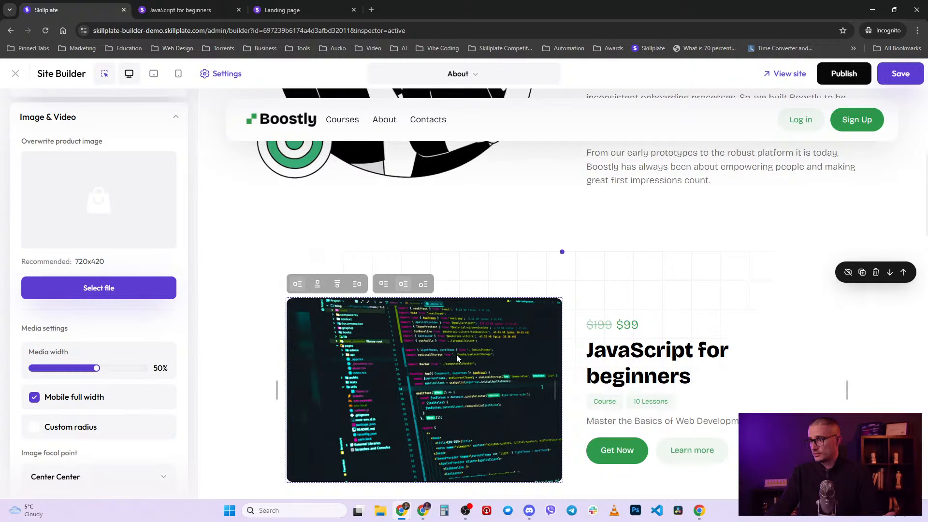
scroll(456, 354, "down", 1)
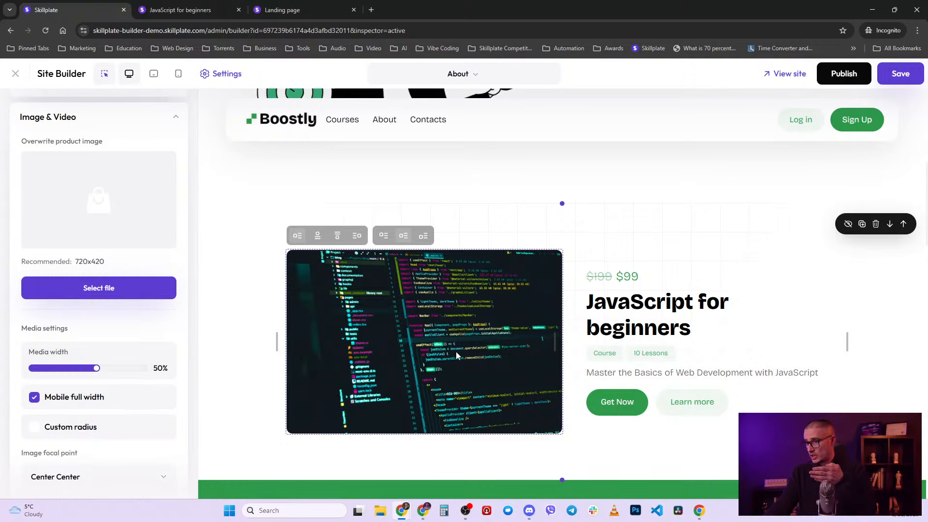
left_click(713, 336)
left_click(713, 336)
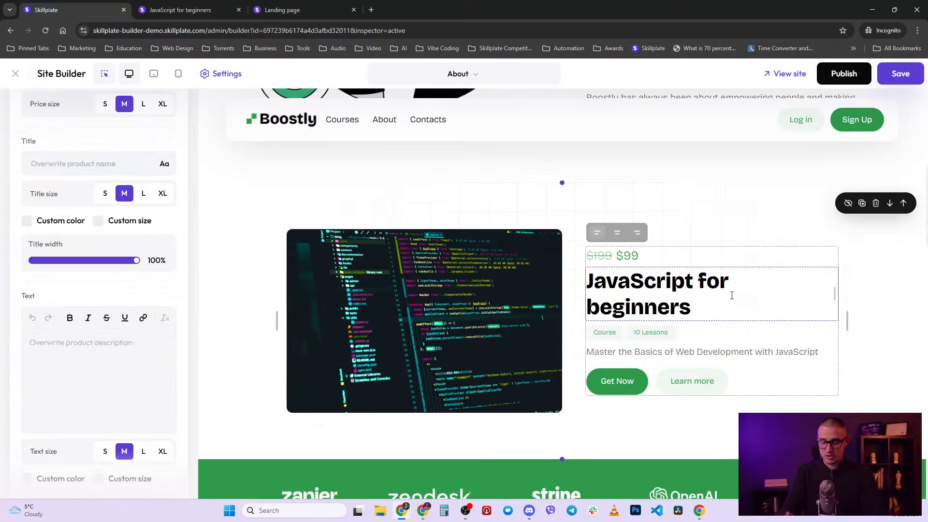
- Replace the course title with 'A much cooler name!', then 'Black friday offer', and select the tag row
key("ctrl+a")
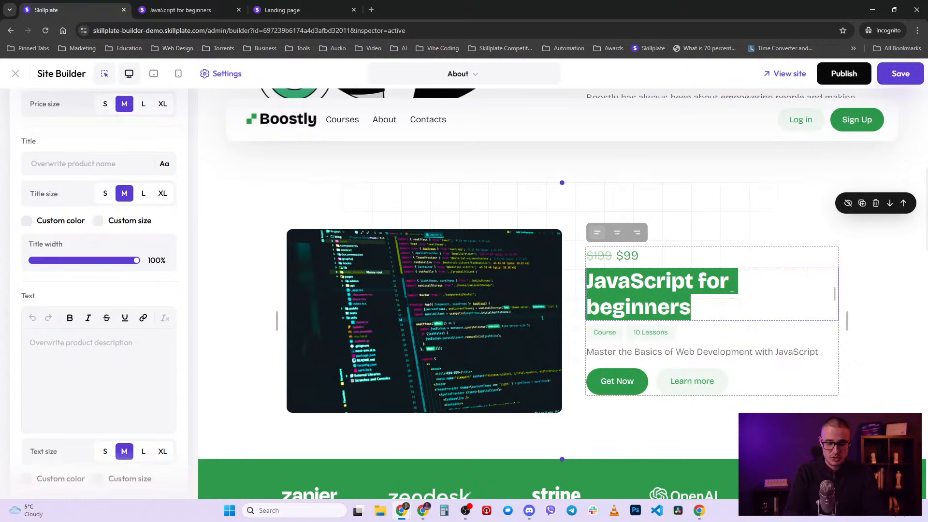
type("A much co")
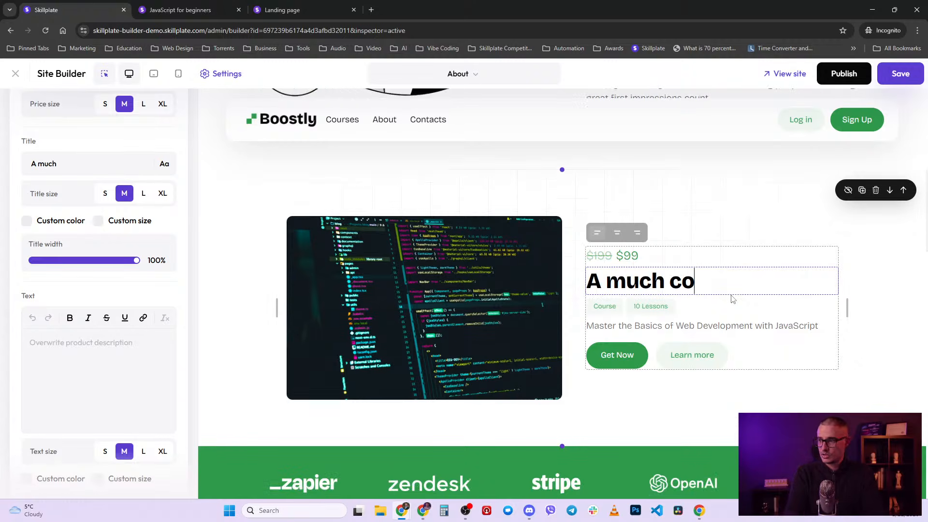
type("oler name!")
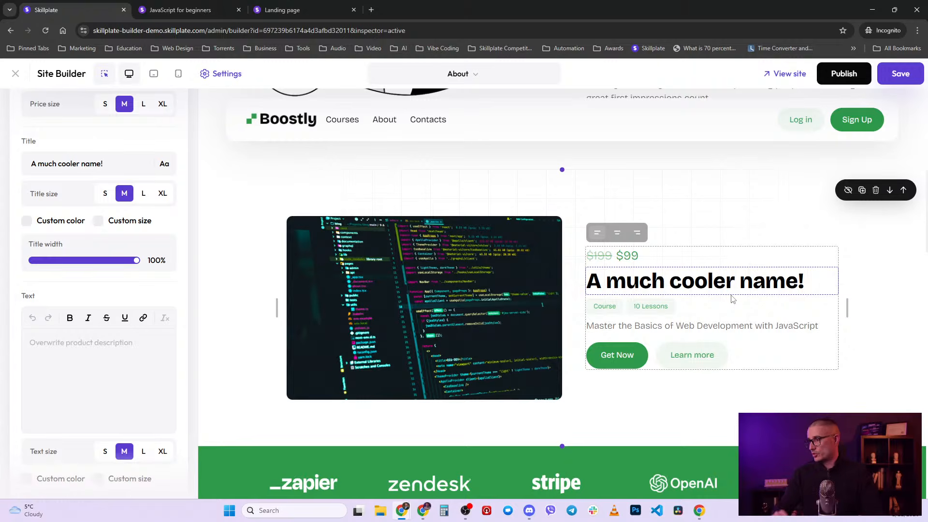
key("ctrl+a")
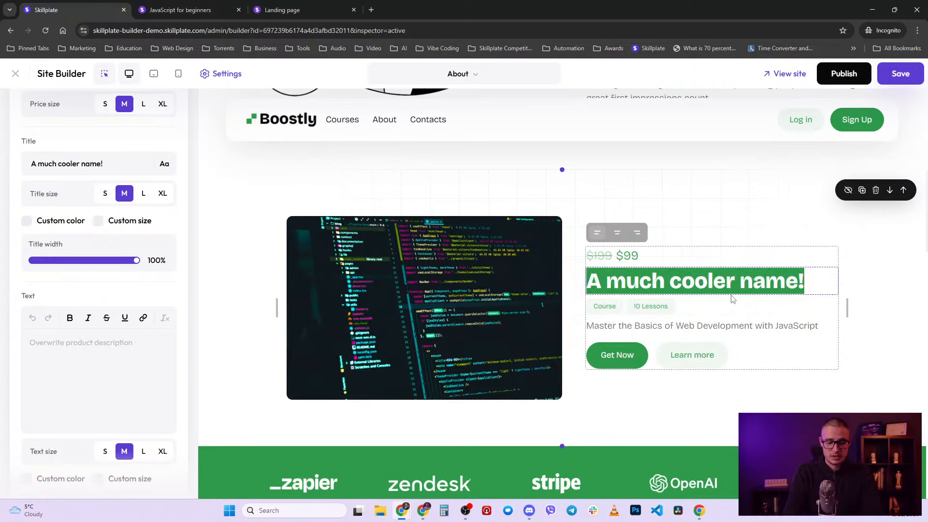
type("Black fridy")
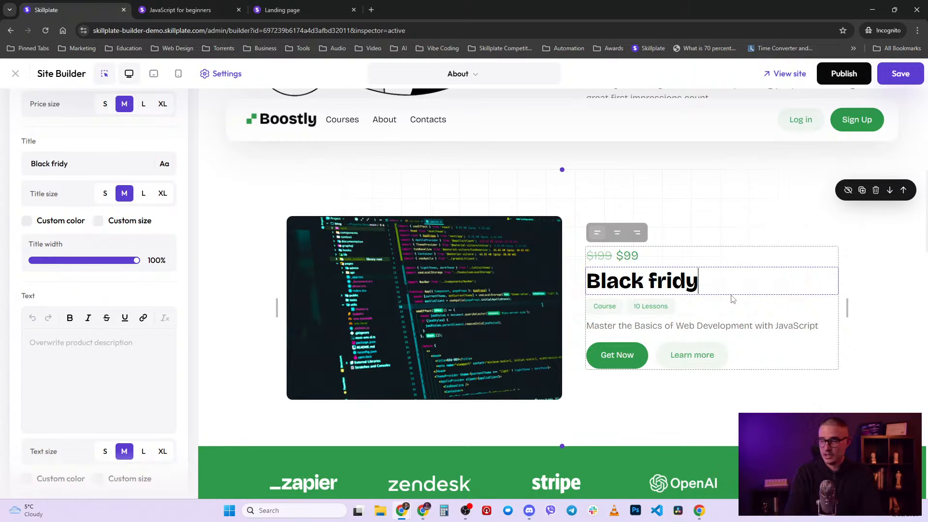
key("BackSpace")
type("ay offer")
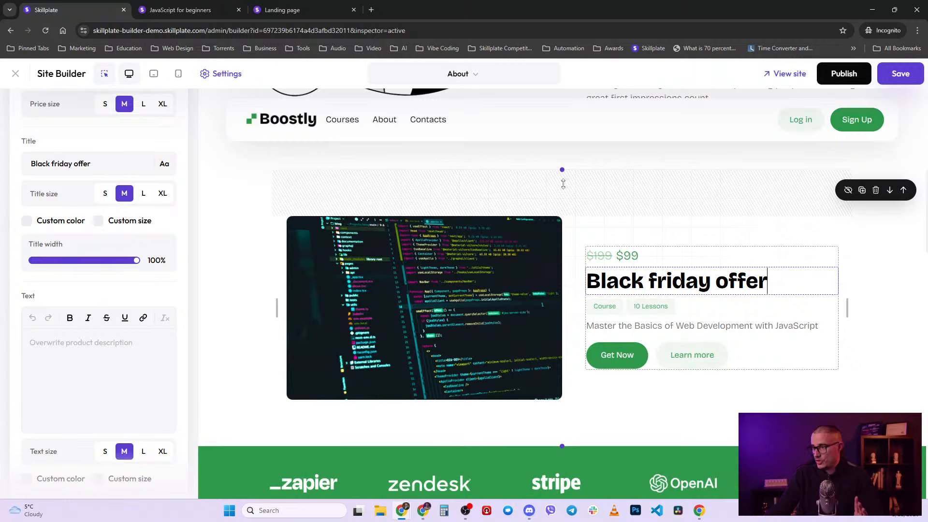
left_click(686, 306)
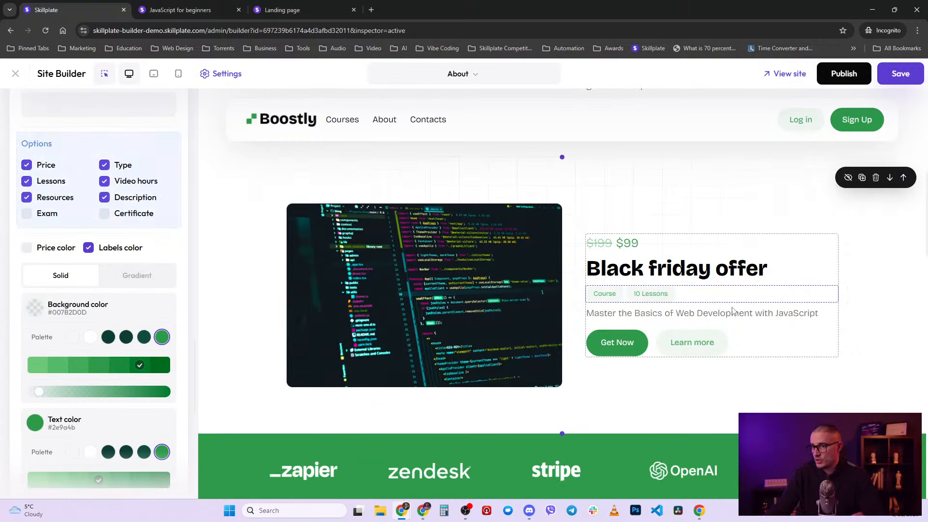
scroll(123, 253, "up", 2)
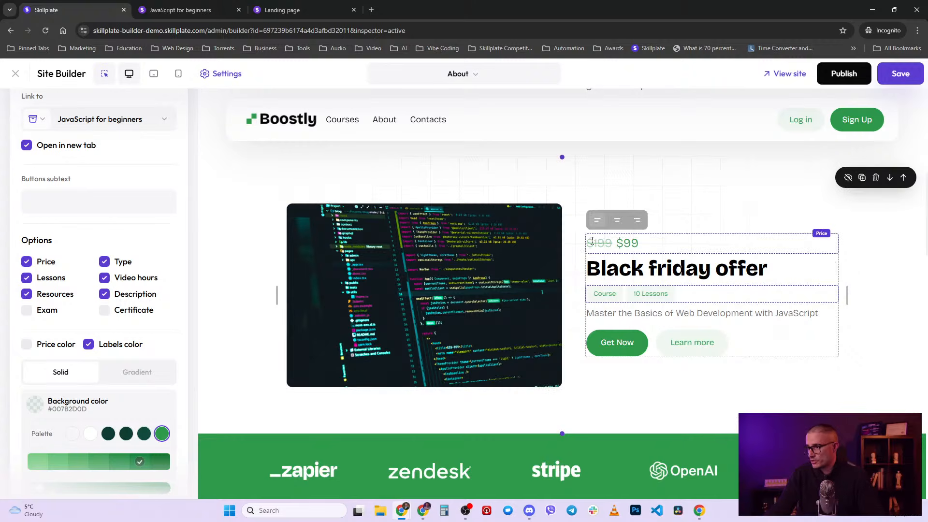
left_click(179, 10)
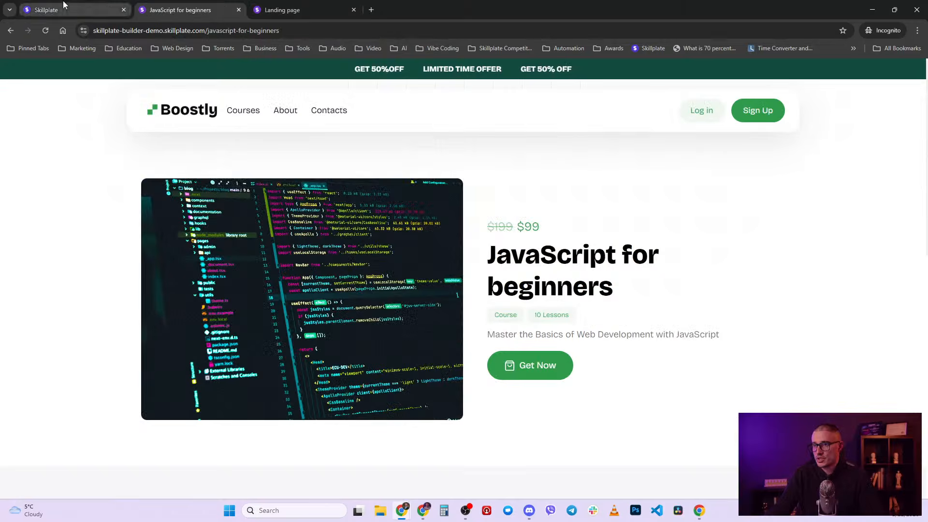
left_click(47, 9)
left_click_drag(228, 30, 85, 30)
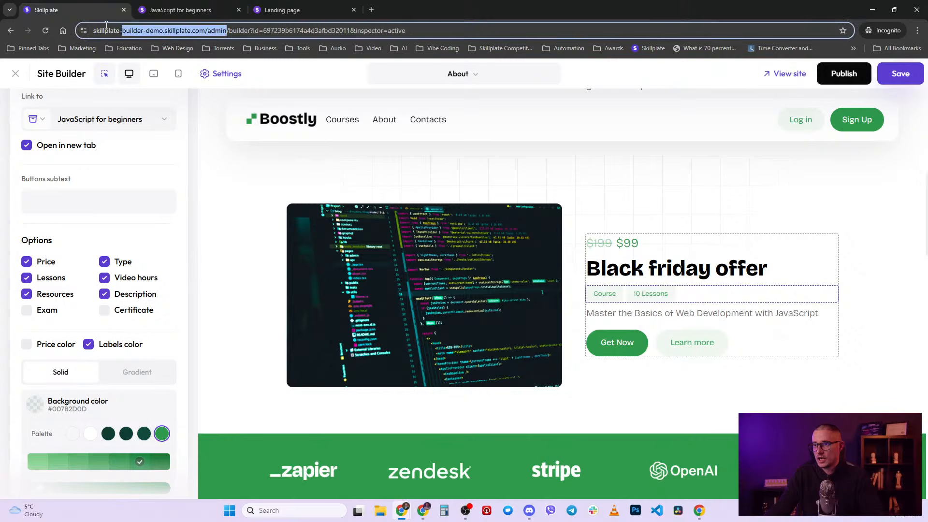
key("ctrl+c")
key("ctrl+t")
key("ctrl+v")
key("Return")
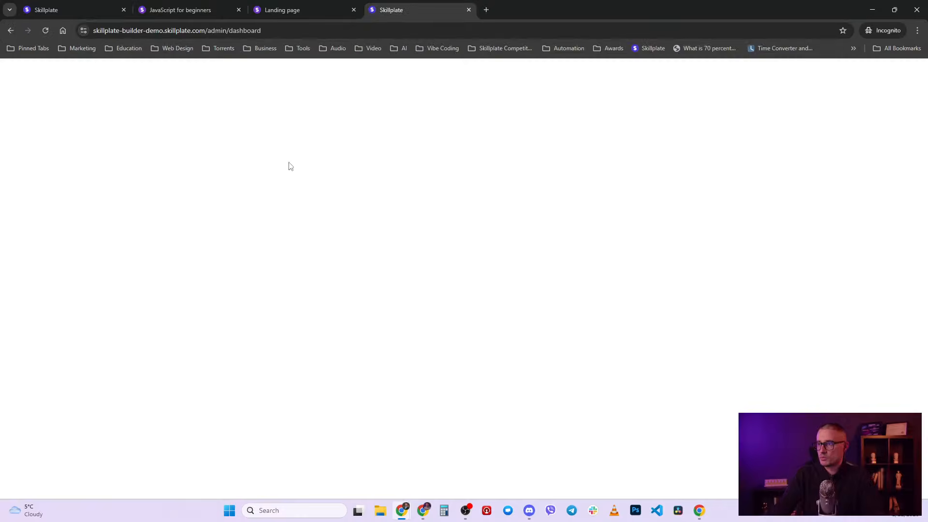
left_click(74, 188)
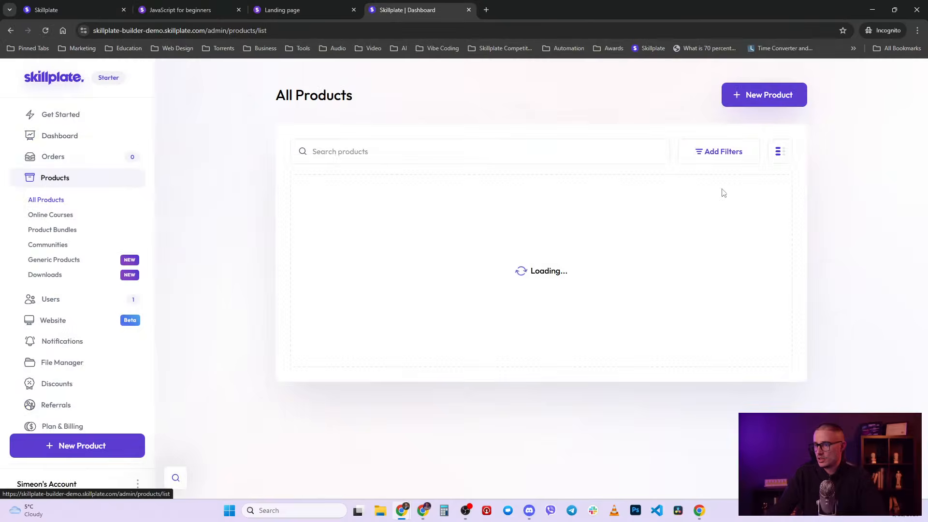
left_click(397, 259)
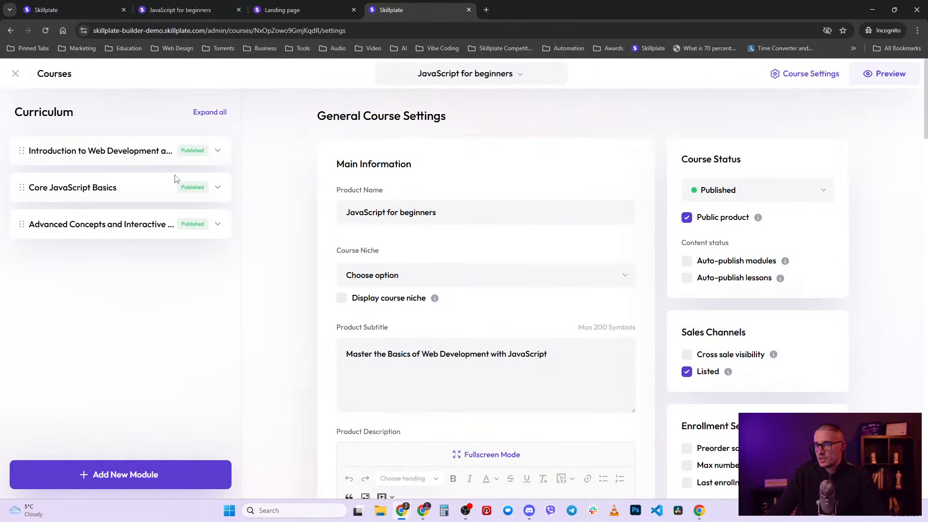
left_click(218, 154)
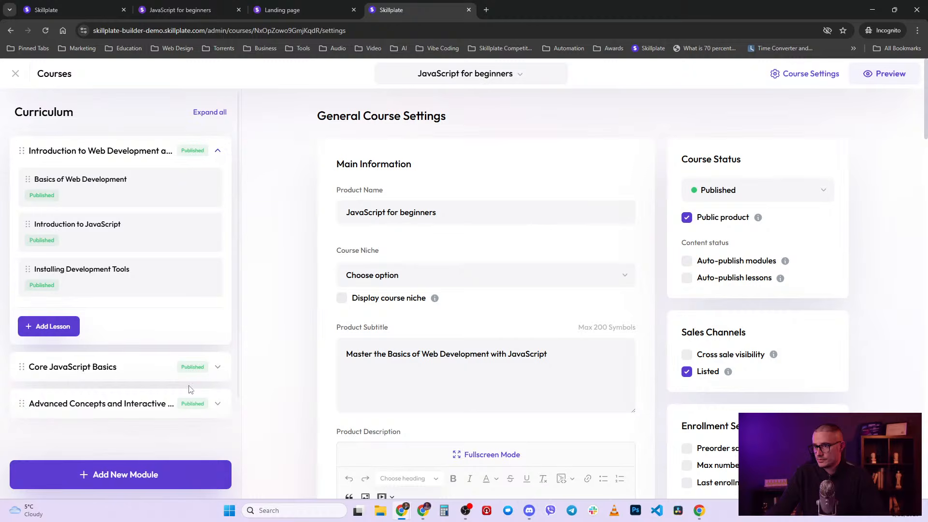
left_click(218, 367)
scroll(114, 276, "down", 4)
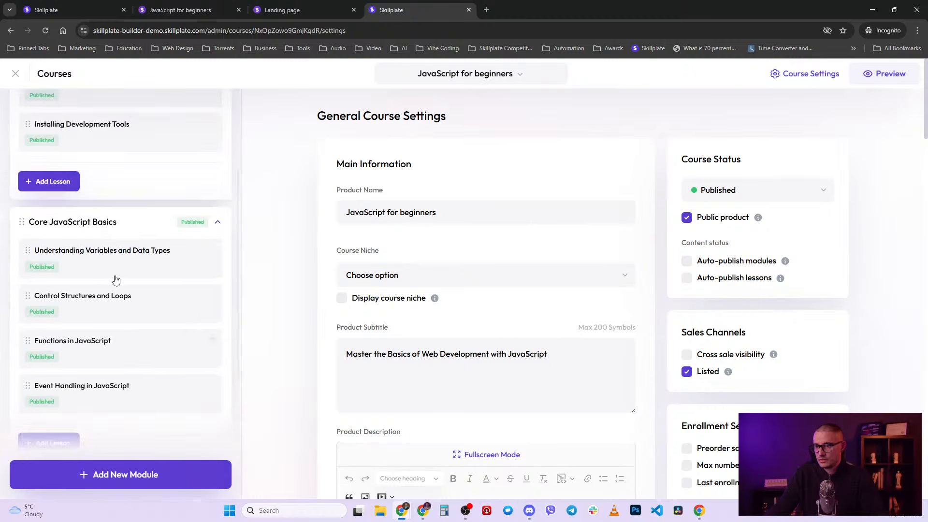
scroll(274, 429, "down", 3)
scroll(217, 406, "down", 3)
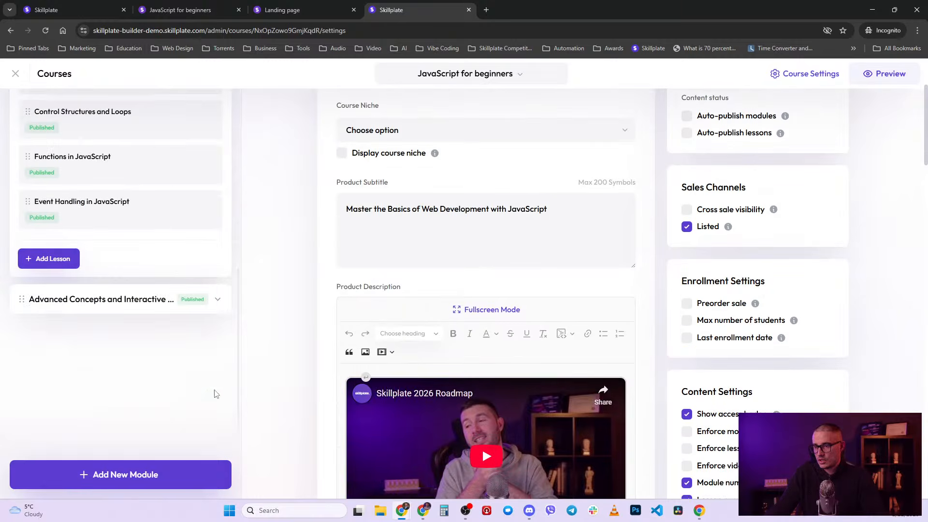
left_click(217, 301)
scroll(157, 285, "up", 5)
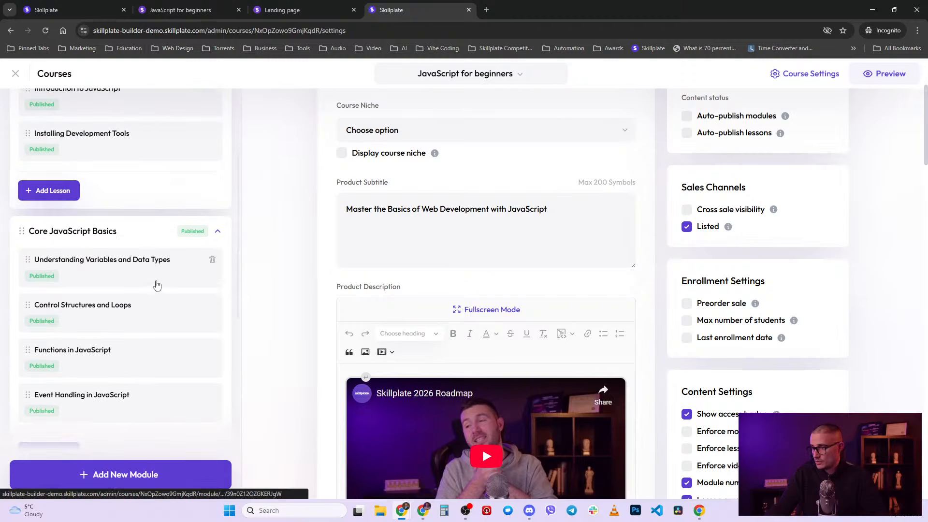
scroll(820, 288, "up", 3)
scroll(642, 377, "down", 10)
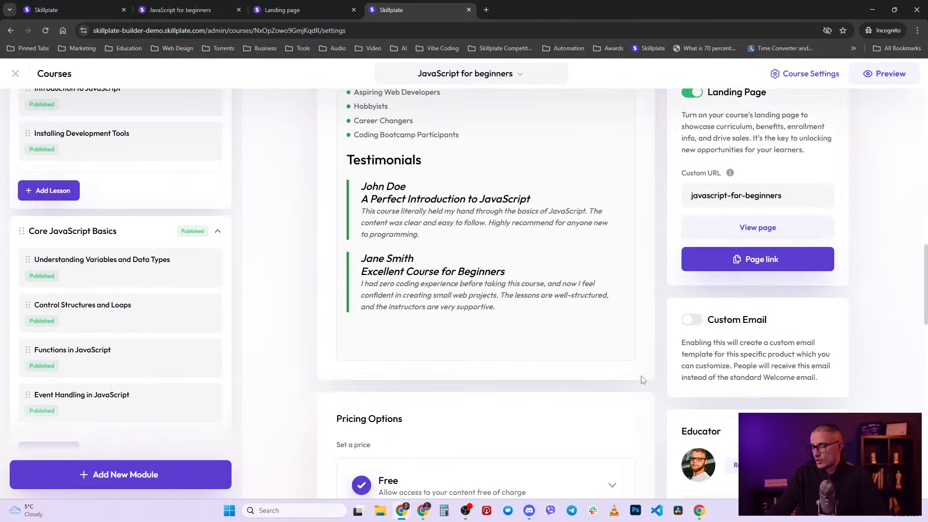
scroll(641, 372, "down", 5)
left_click(484, 309)
scroll(398, 329, "down", 1)
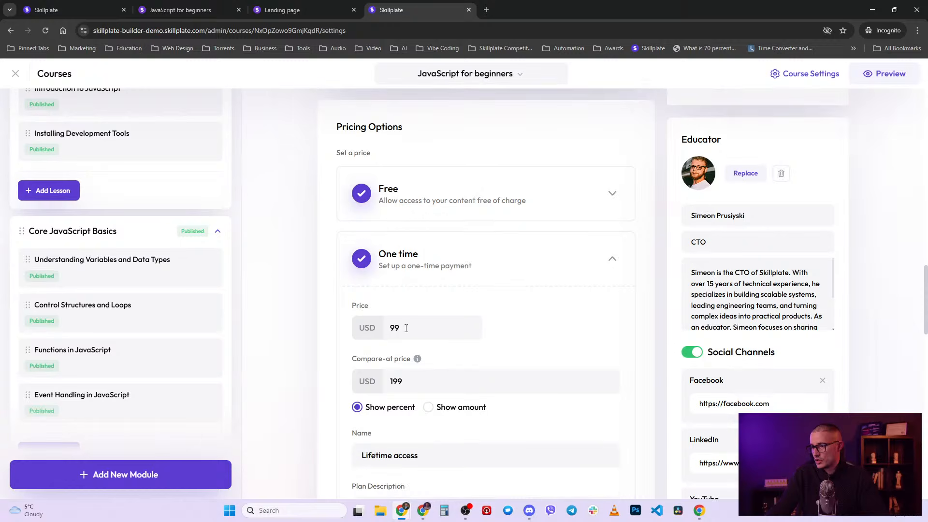
left_click(219, 4)
left_click(89, 7)
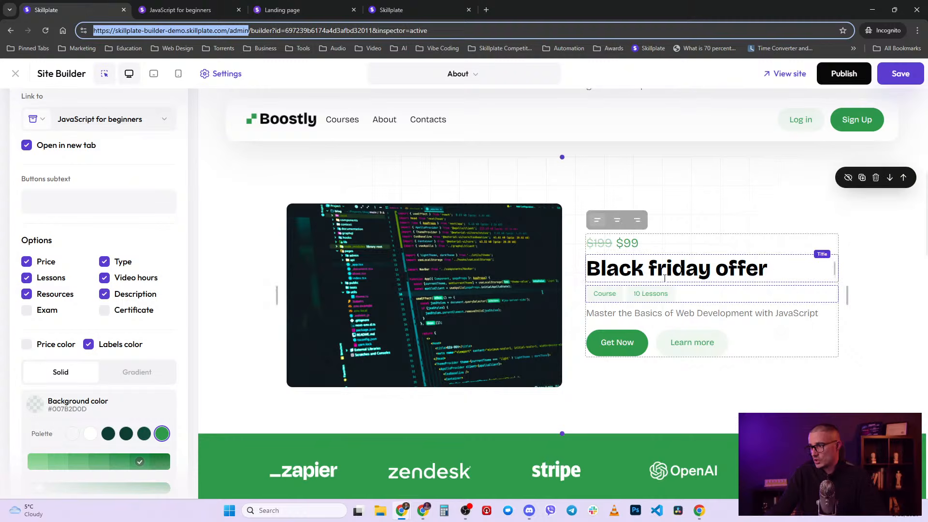
- Retitle the card 'JavaScript for beginners', widen it to fit one line, and view the live course page
left_click(768, 264)
key("ctrl+a")
key("BackSpace")
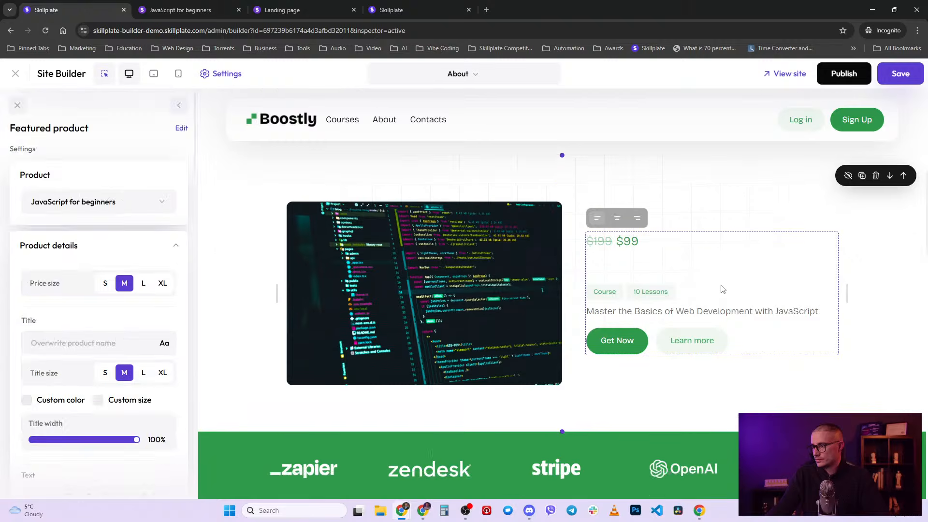
left_click(667, 256)
type("Jav")
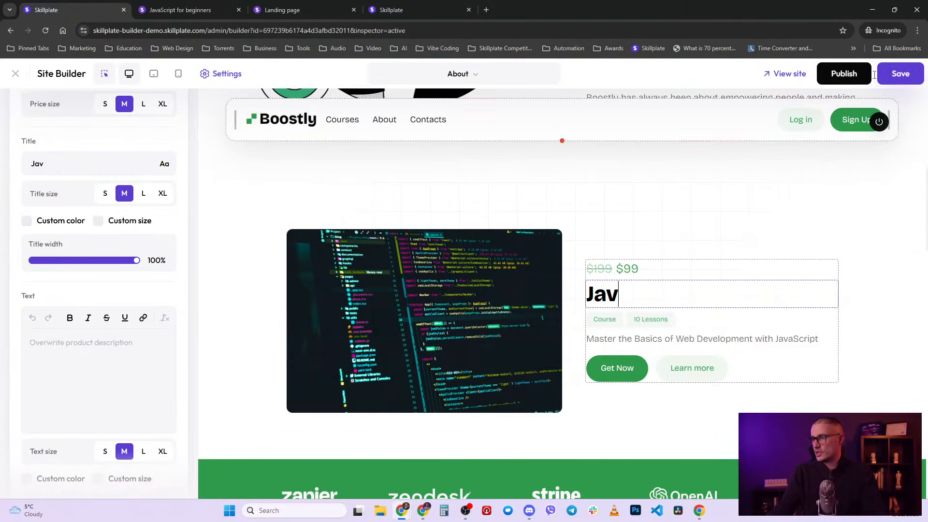
type("a")
type("Script for e")
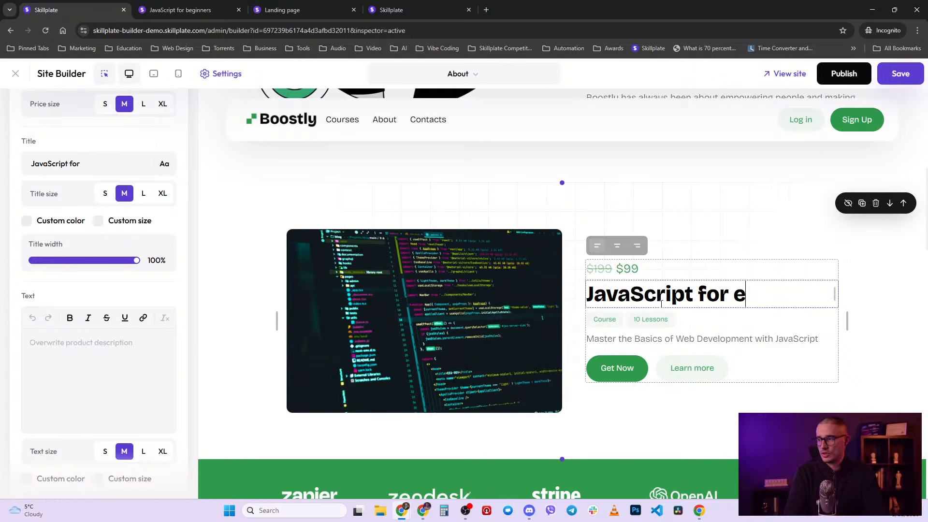
key("BackSpace")
type("be")
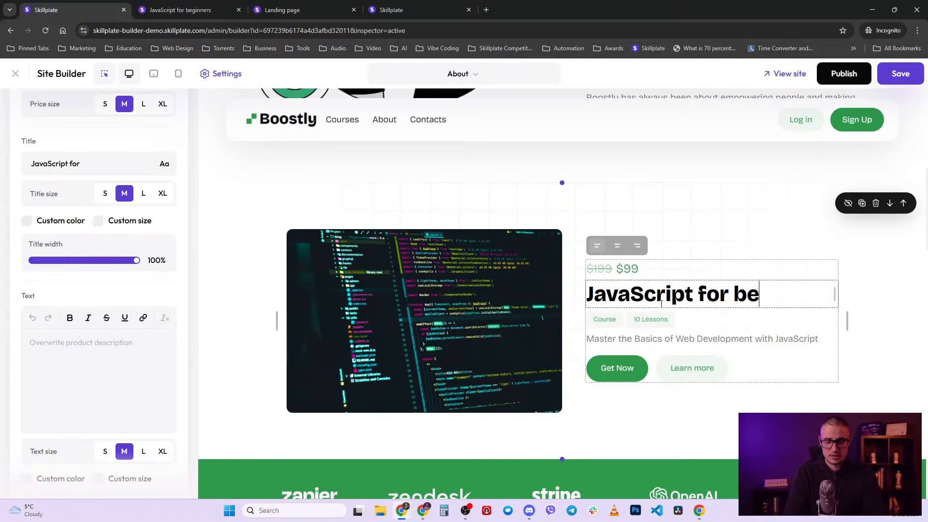
type("gine")
key("BackSpace")
key("BackSpace")
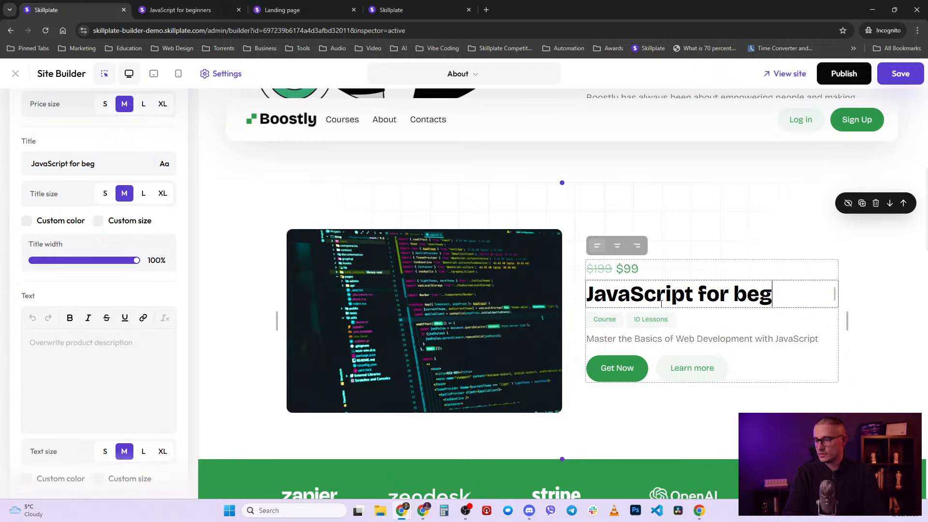
type("inners")
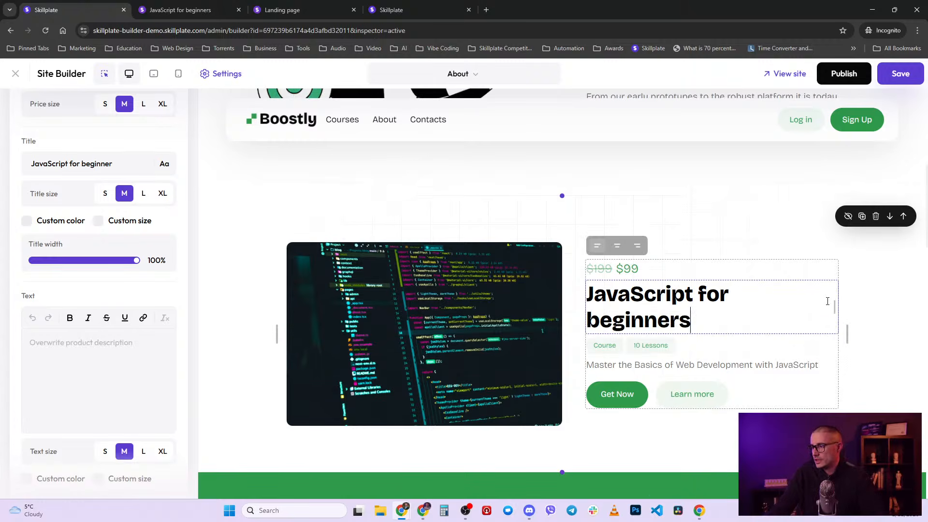
left_click_drag(849, 331, 872, 332)
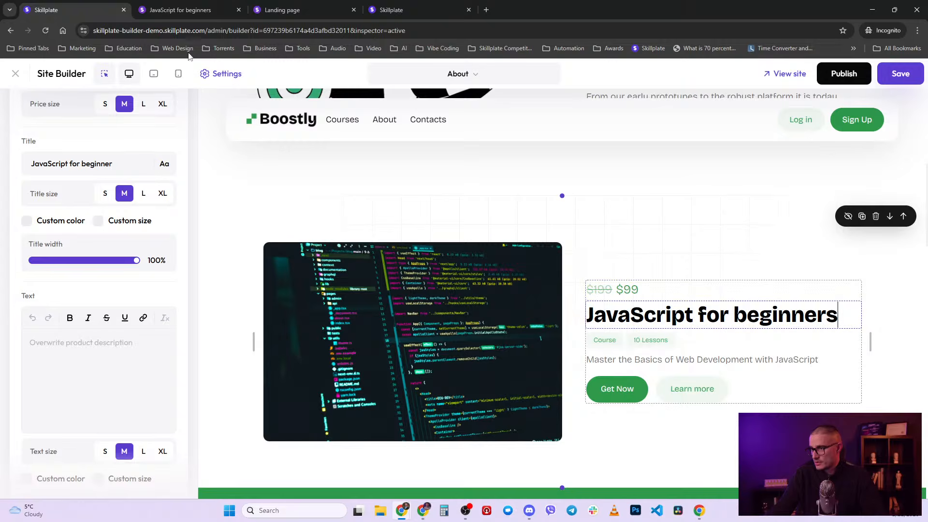
left_click(194, 10)
- Move the course settings tab into second place and return to the site builder
left_click_drag(213, 10, 310, 7)
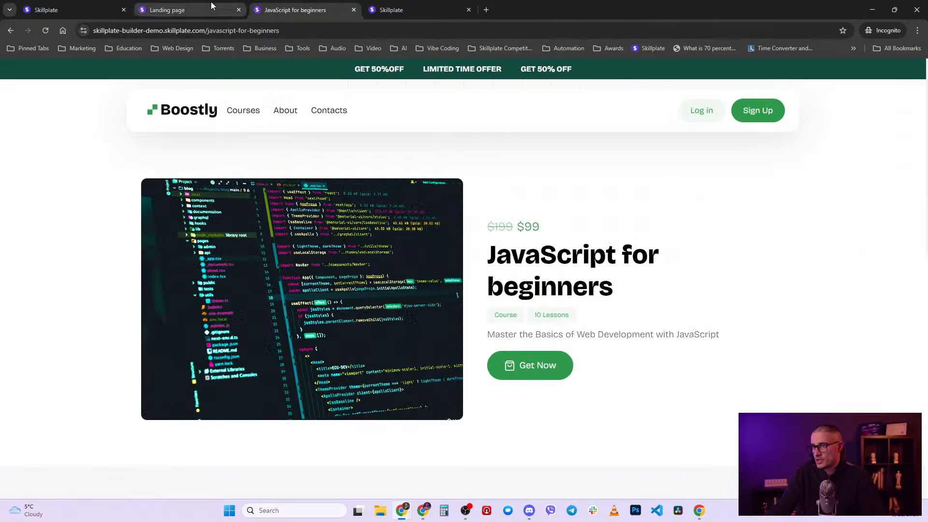
left_click(211, 6)
left_click_drag(394, 5, 202, 8)
scroll(374, 343, "down", 5)
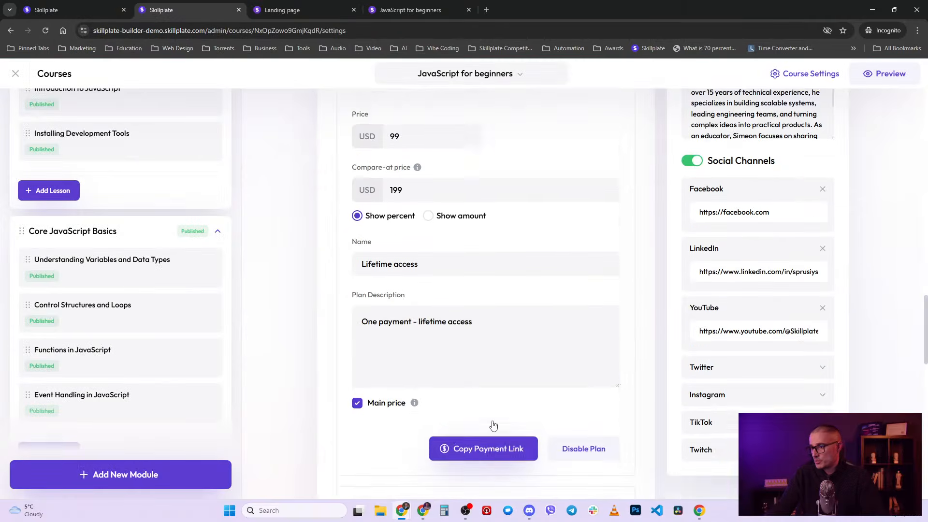
left_click(72, 10)
- On the featured card's labels row, hide then re-show the Course type label
left_click(794, 248)
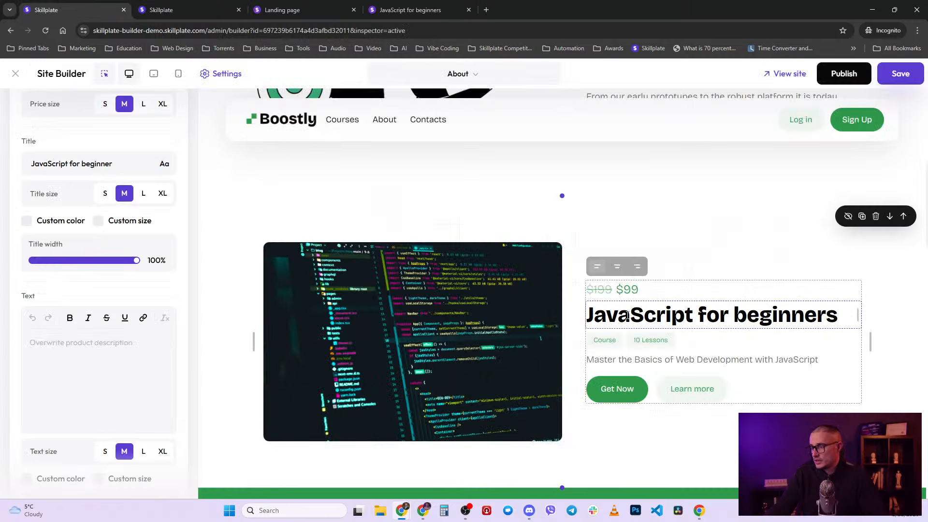
left_click(707, 343)
scroll(707, 344, "down", 1)
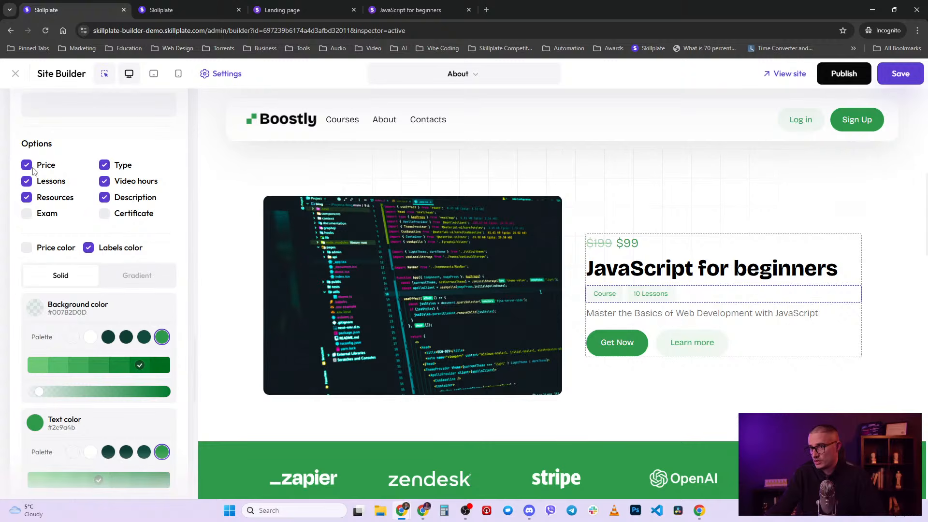
left_click(105, 166)
left_click(105, 166)
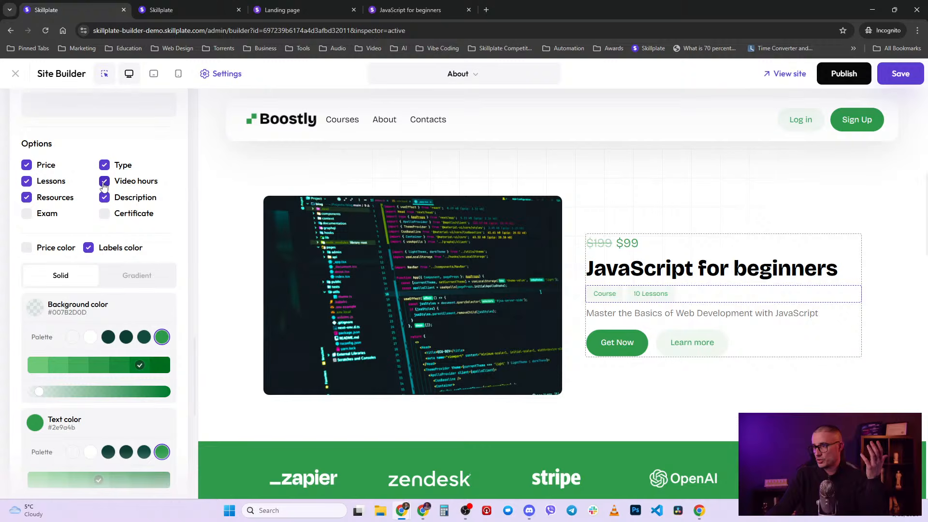
- Check the course settings page again, then go back to the About page builder
left_click(188, 5)
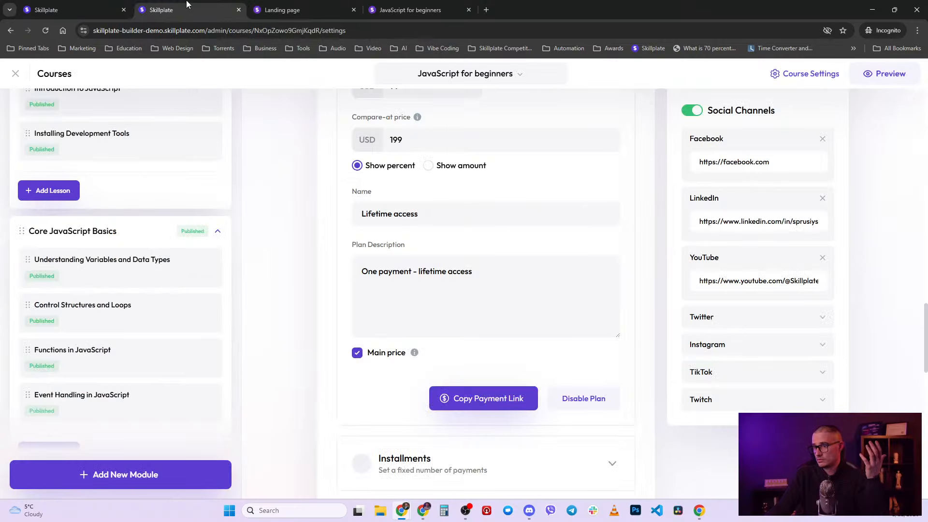
scroll(449, 319, "up", 20)
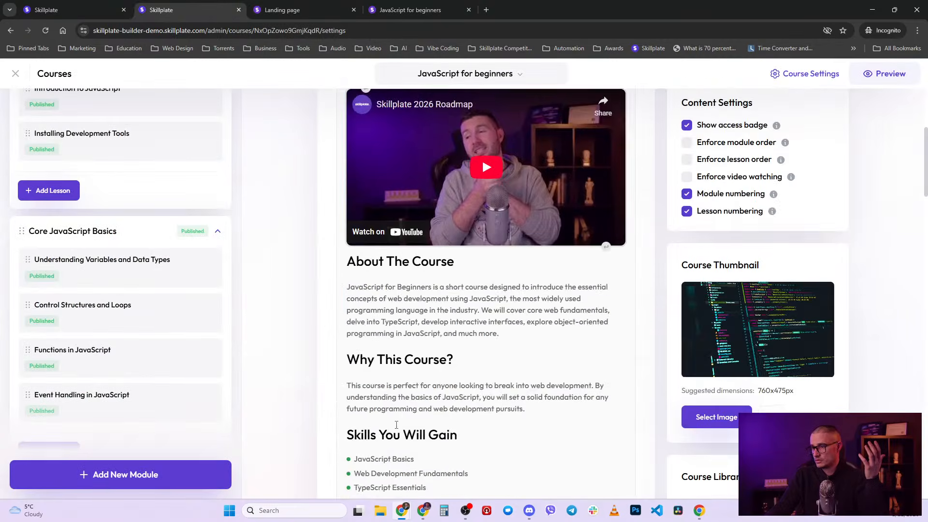
scroll(396, 425, "up", 5)
left_click_drag(548, 354, 326, 344)
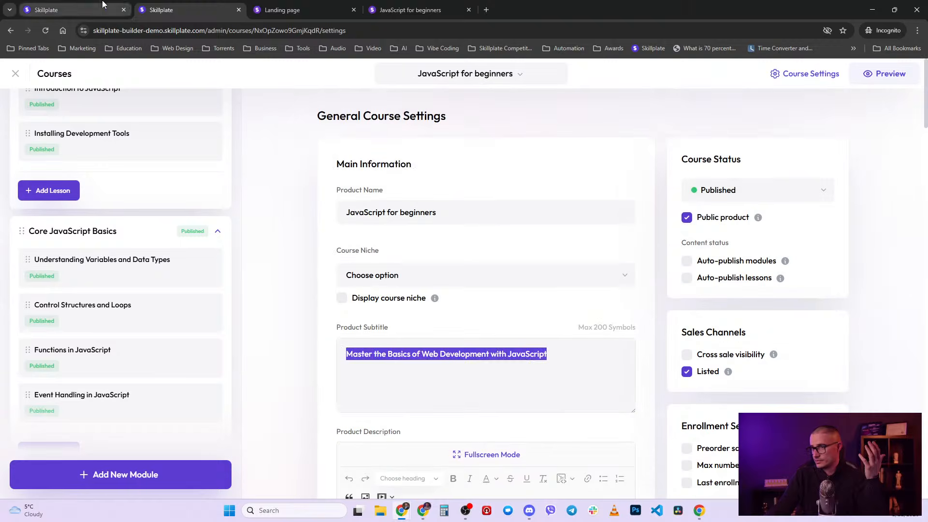
left_click(81, 6)
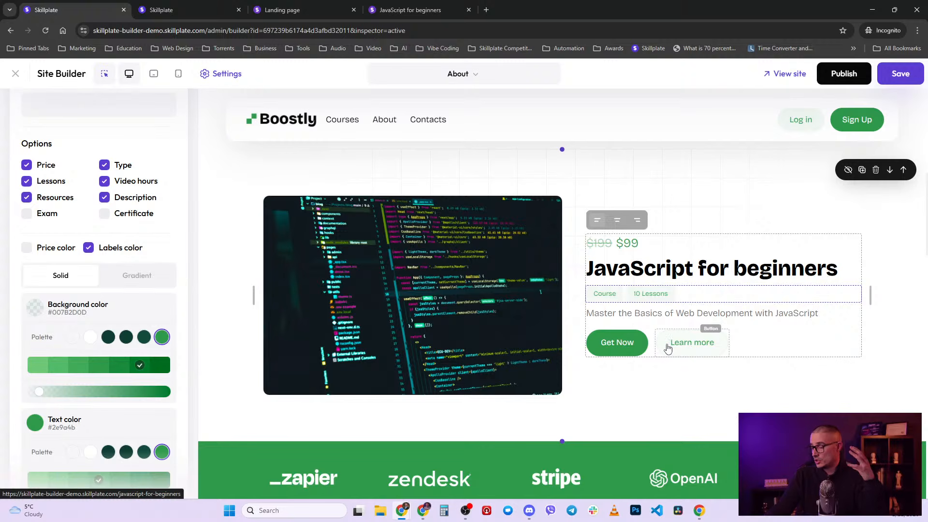
scroll(668, 347, "up", 2)
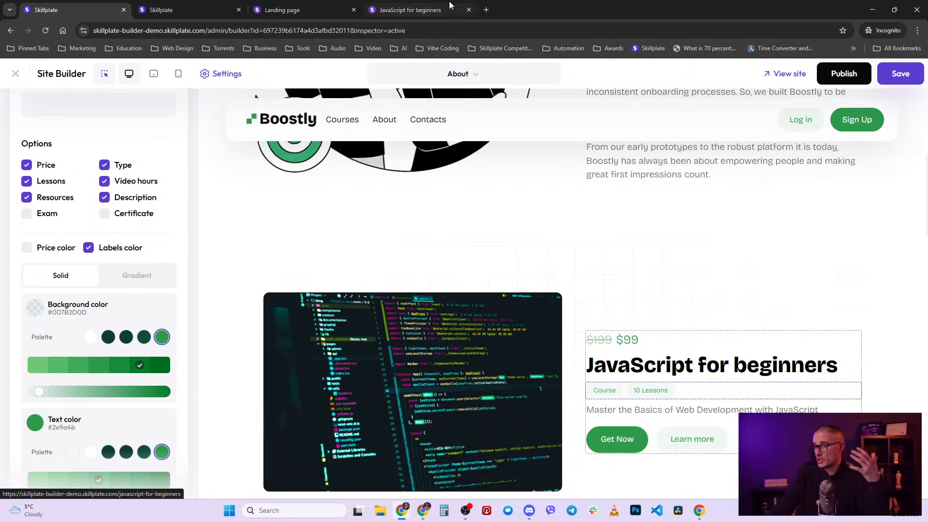
scroll(515, 366, "down", 2)
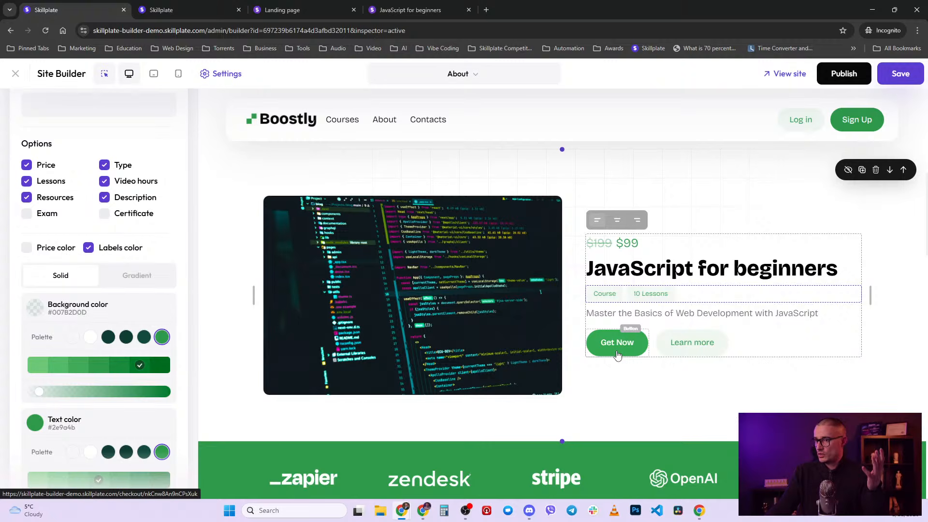
- Collapse Product details and reload the builder with F5, discarding unsaved changes
scroll(118, 337, "up", 2)
scroll(112, 328, "up", 4)
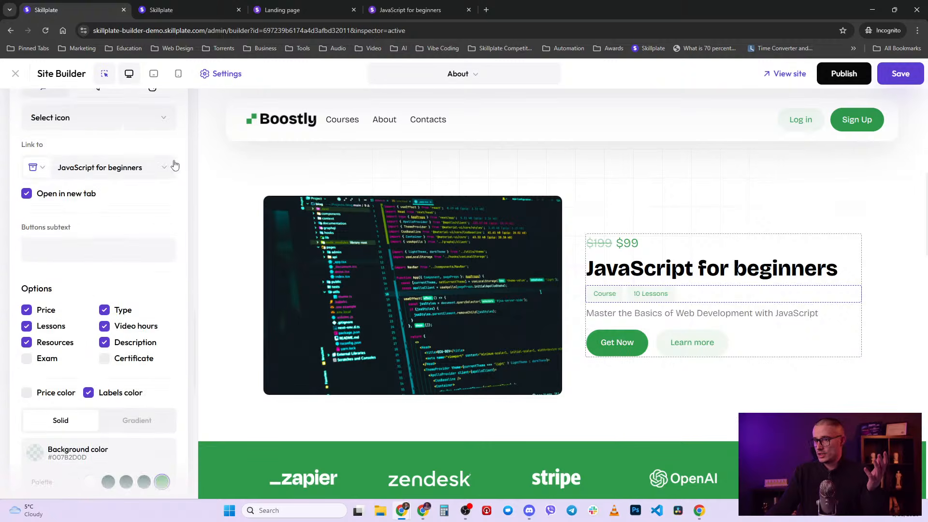
scroll(166, 175, "up", 15)
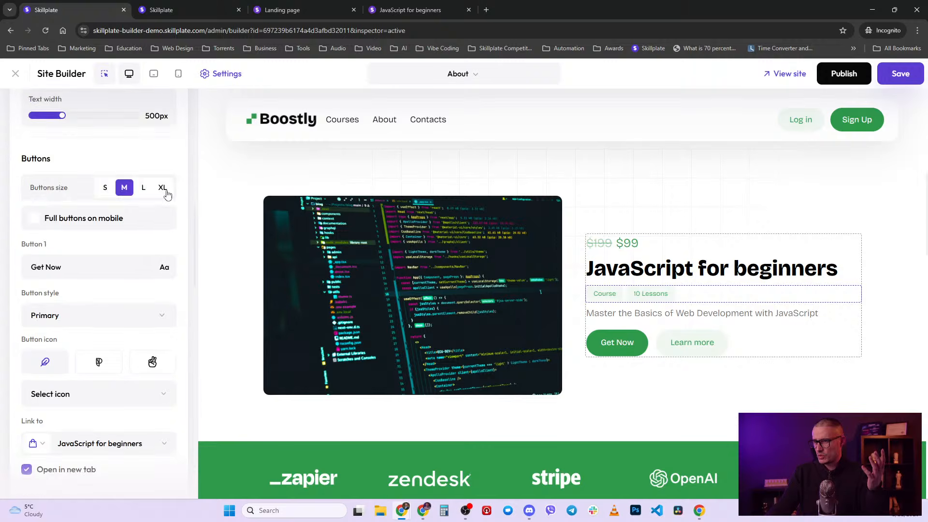
left_click(177, 196)
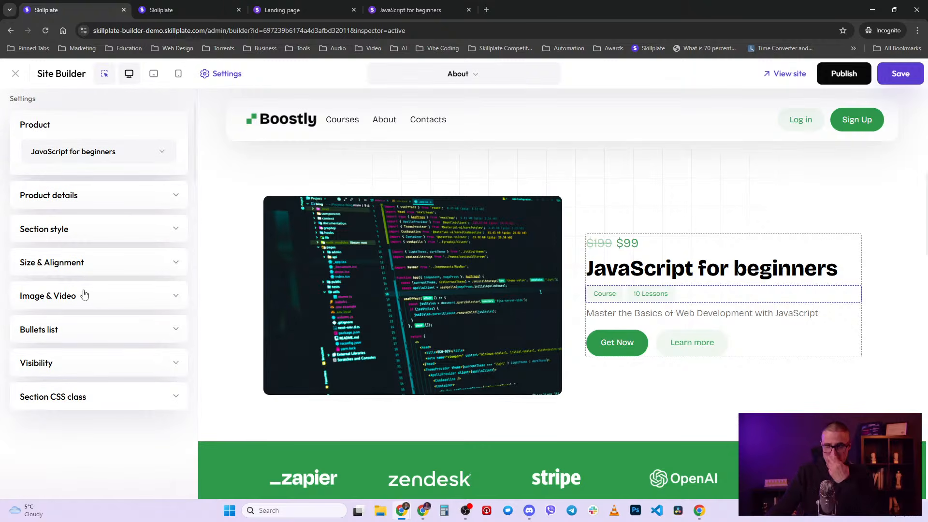
scroll(100, 190, "up", 1)
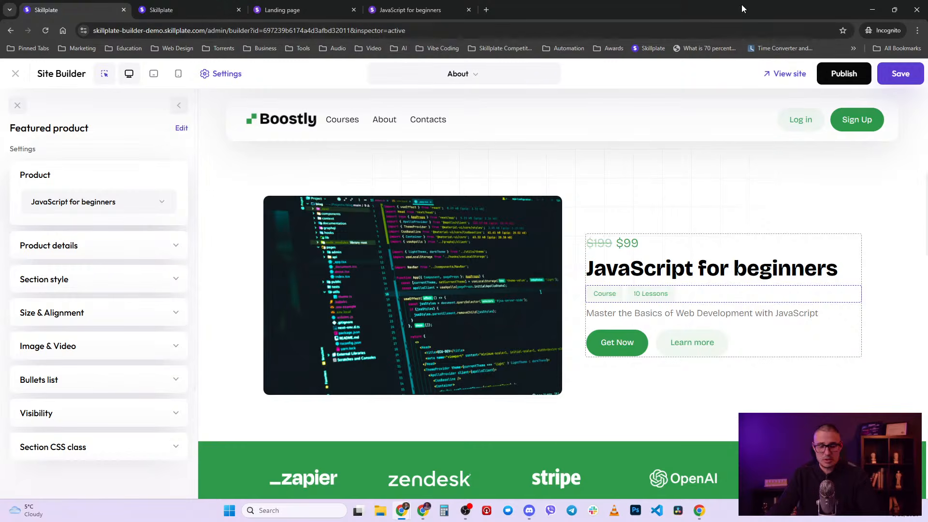
key("F5")
left_click(505, 92)
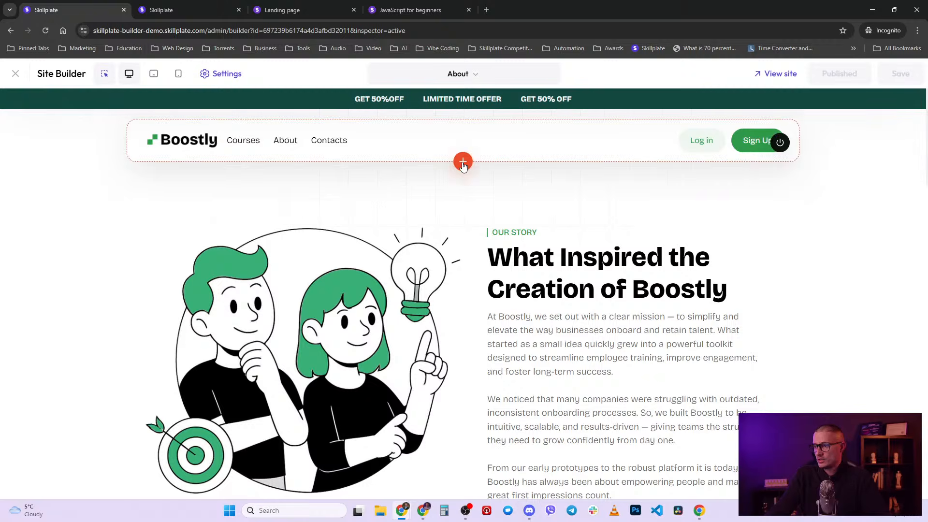
- Add a Featured Product section below the header showing JavaScript for beginners, then open its settings
left_click(462, 162)
scroll(160, 310, "down", 2)
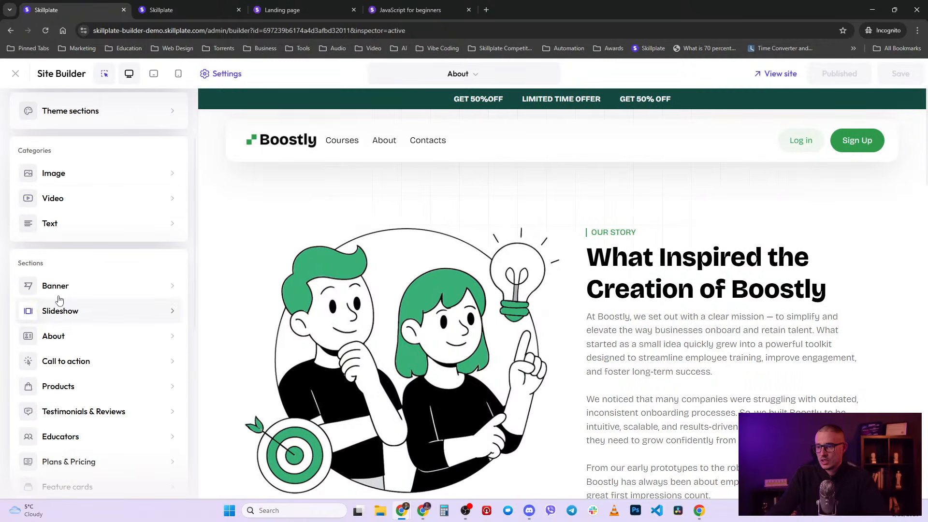
left_click(98, 394)
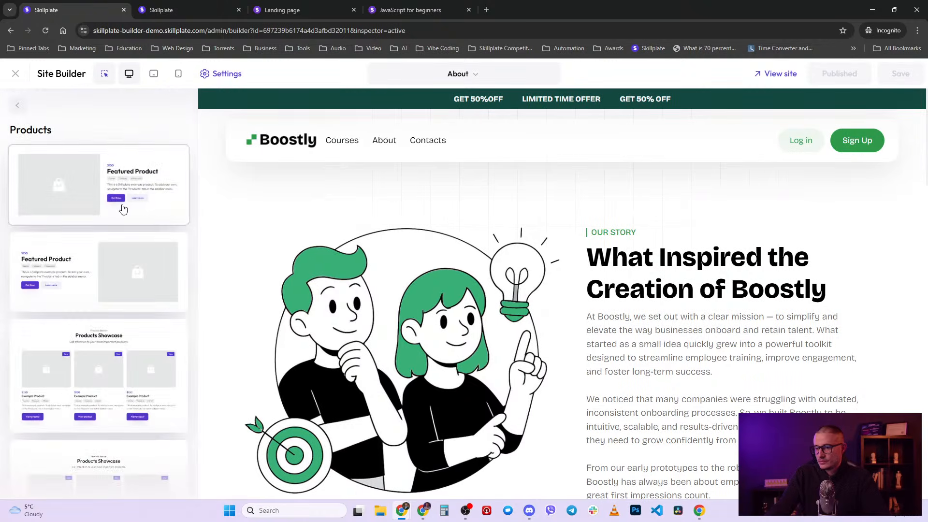
left_click(159, 167)
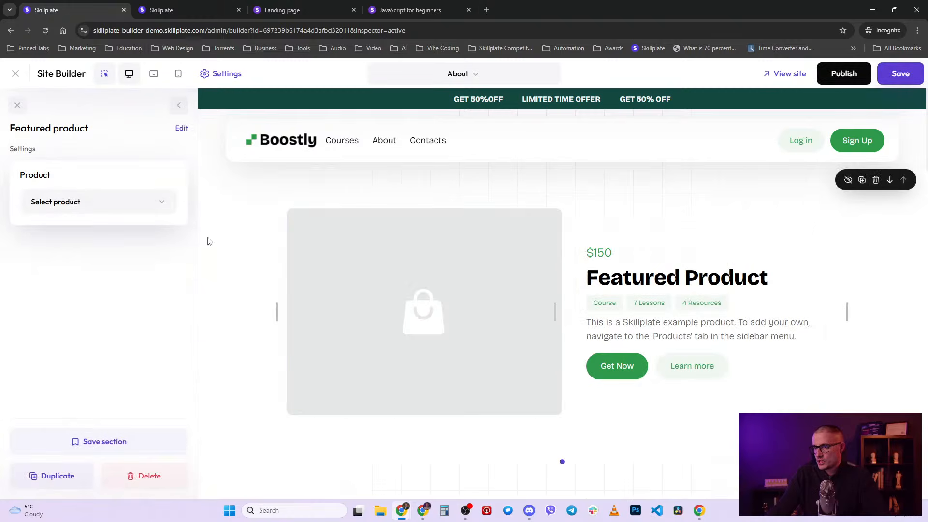
left_click(131, 211)
left_click(101, 261)
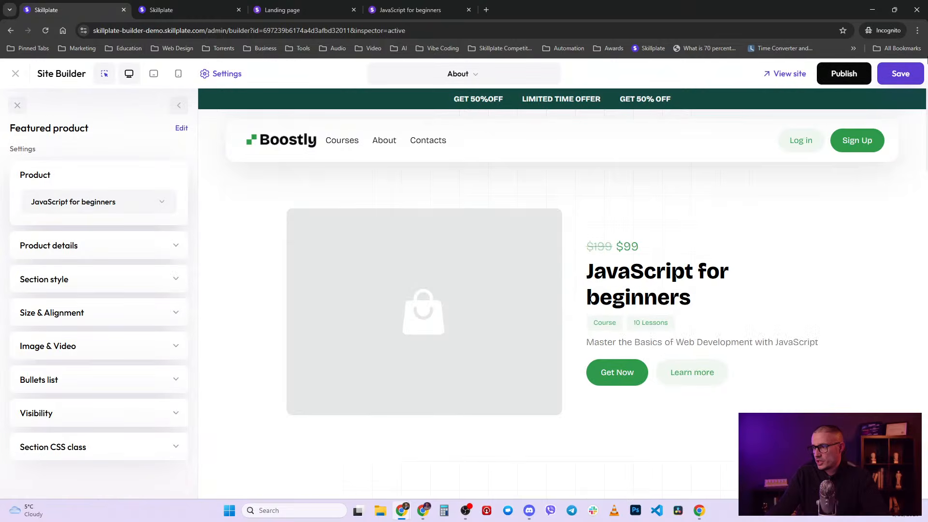
left_click(186, 6)
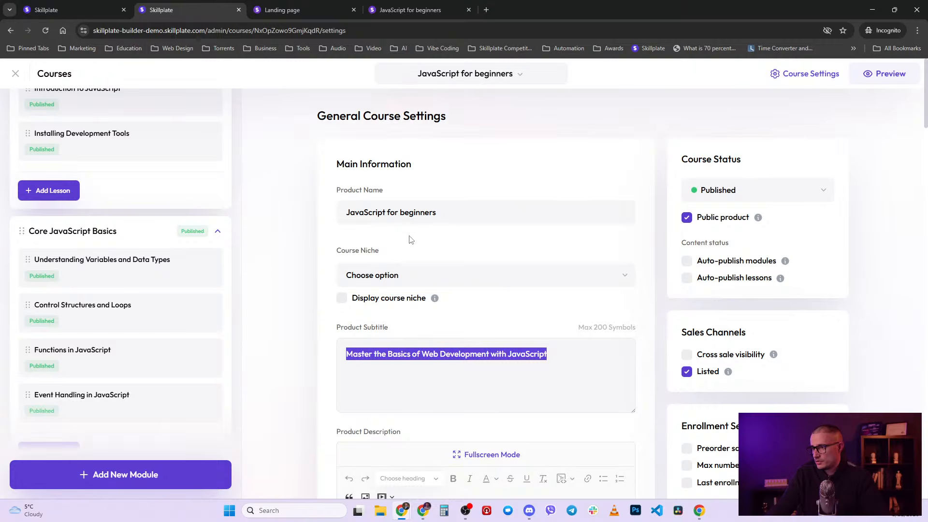
- Add a published Untitled lesson to the Introduction to Web Development module and return to Course Settings
left_click(72, 10)
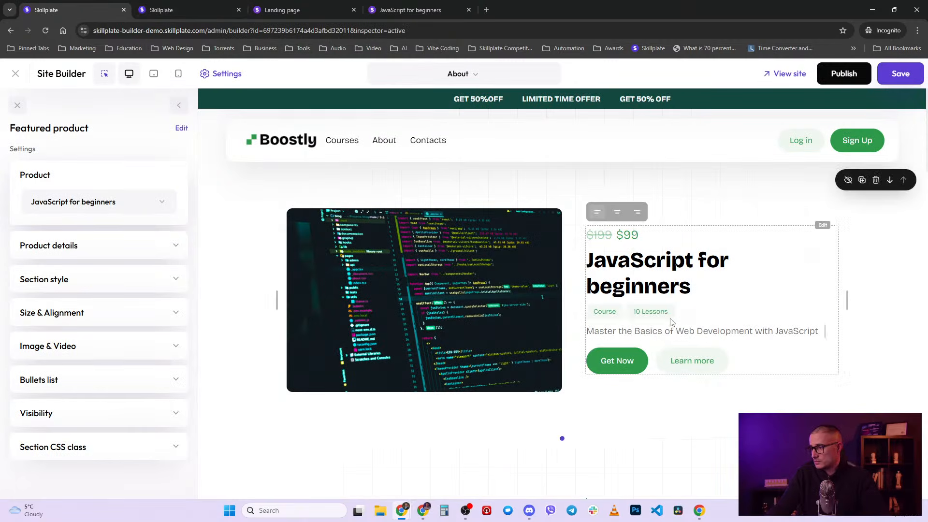
left_click(164, 9)
scroll(156, 298, "up", 3)
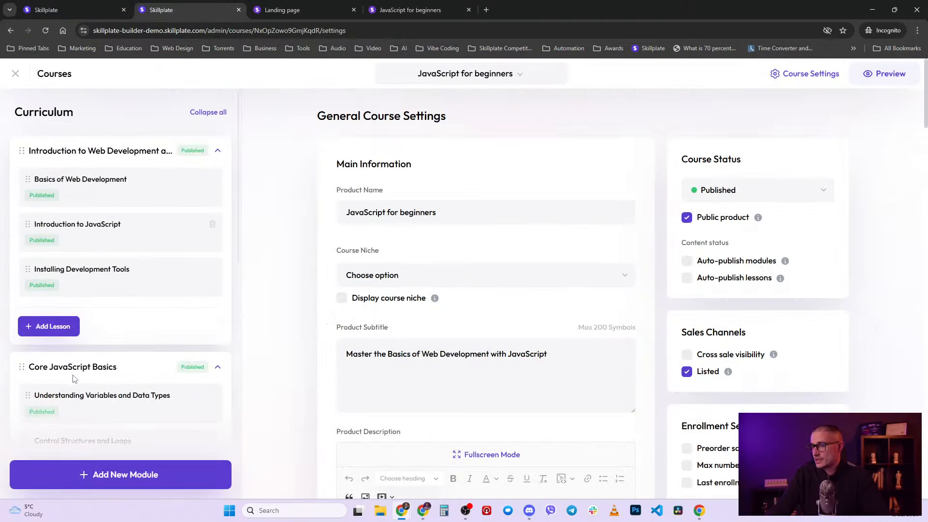
left_click(73, 323)
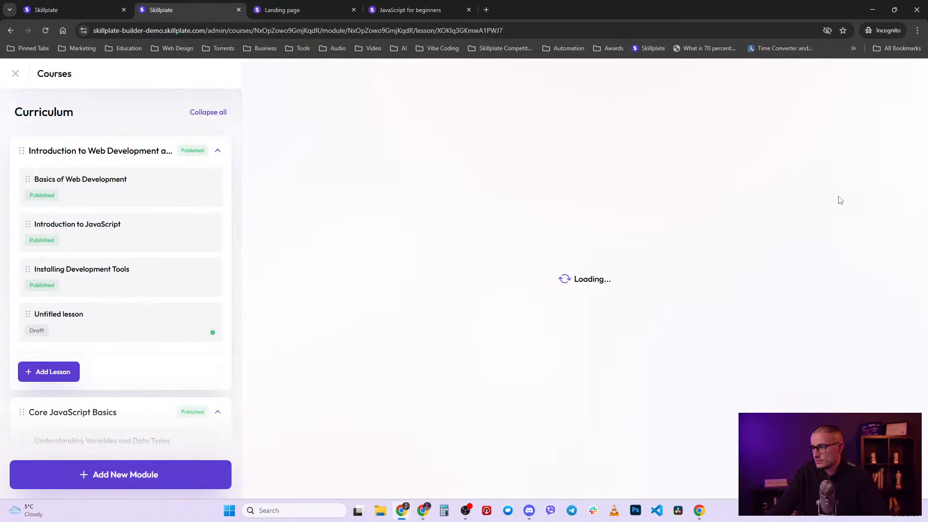
left_click(748, 193)
left_click(746, 240)
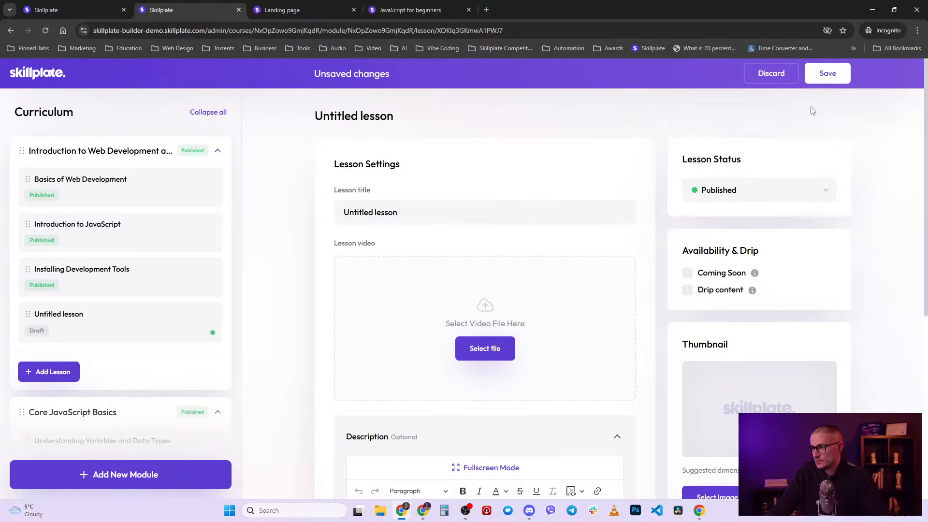
left_click(825, 73)
left_click(808, 76)
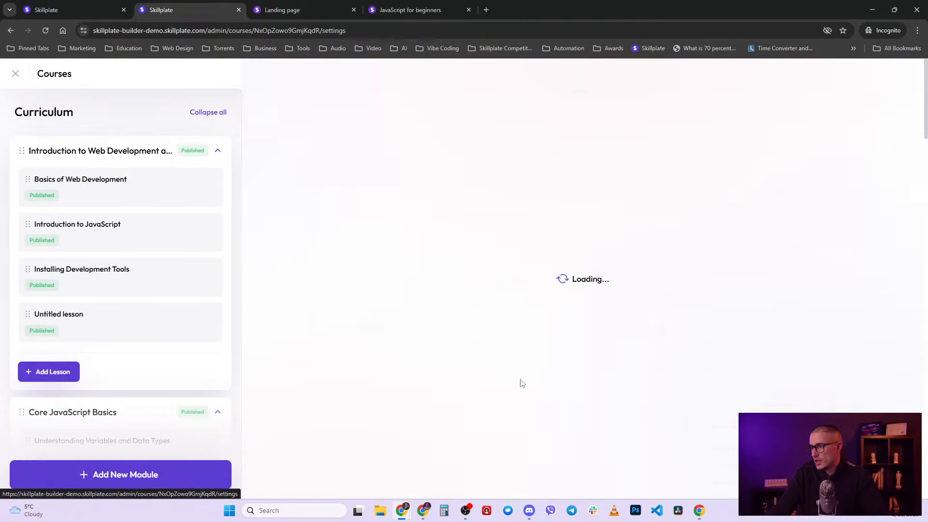
scroll(483, 410, "down", 5)
scroll(483, 406, "down", 15)
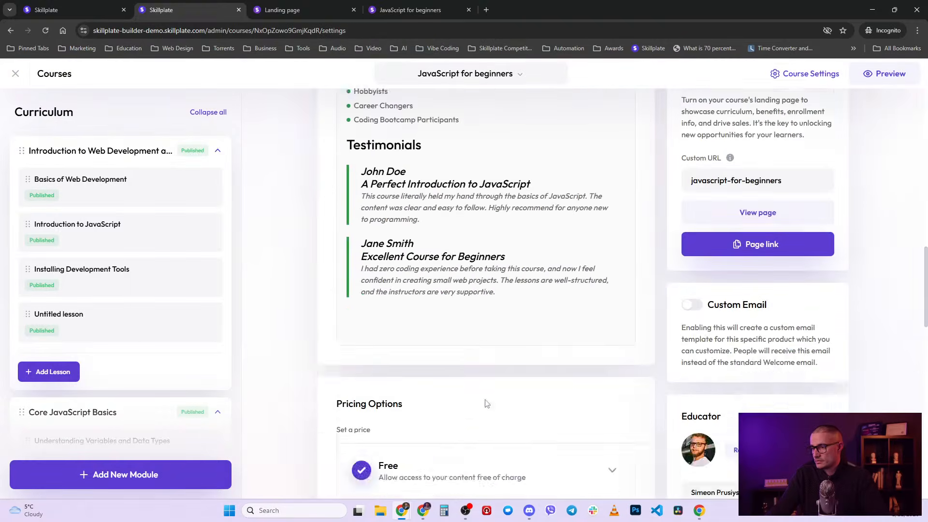
- Select the $99 price, then on the About page browse section templates below the header
double_click(414, 326)
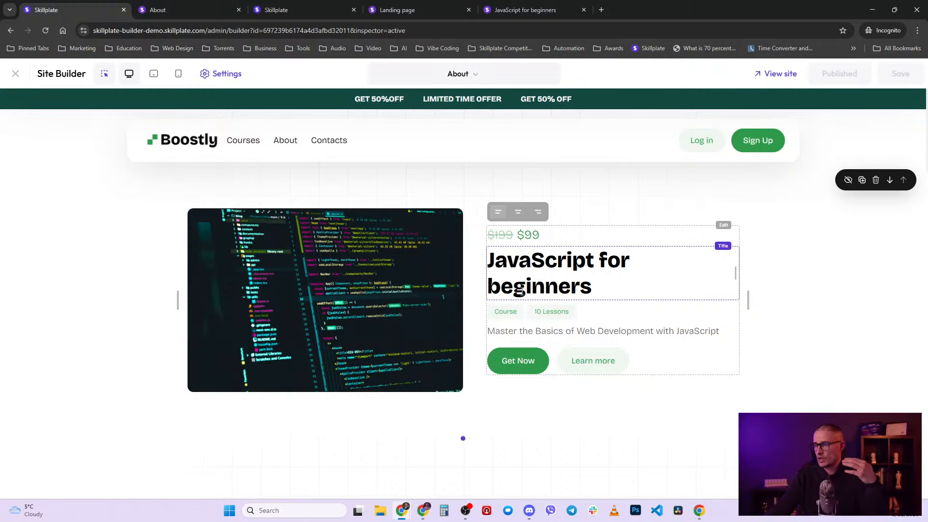
left_click(179, 7)
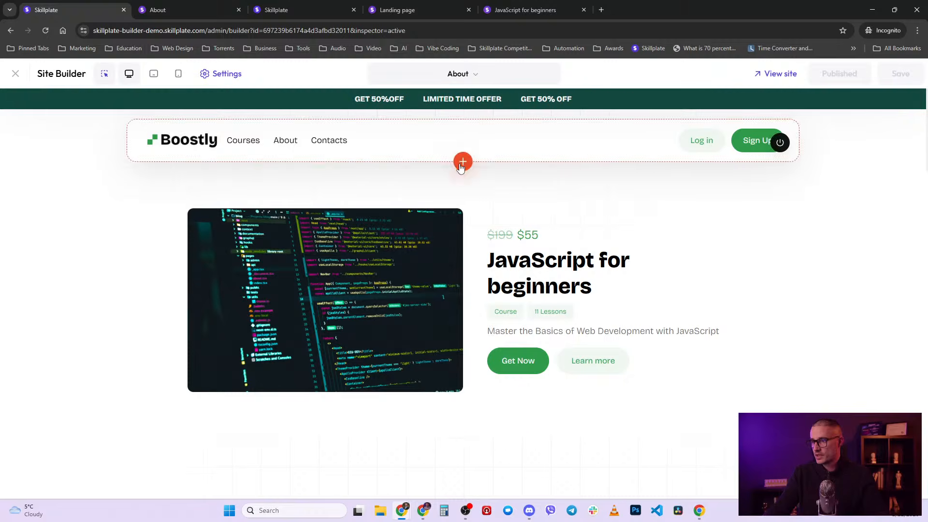
left_click(463, 162)
scroll(54, 360, "down", 2)
left_click(95, 370)
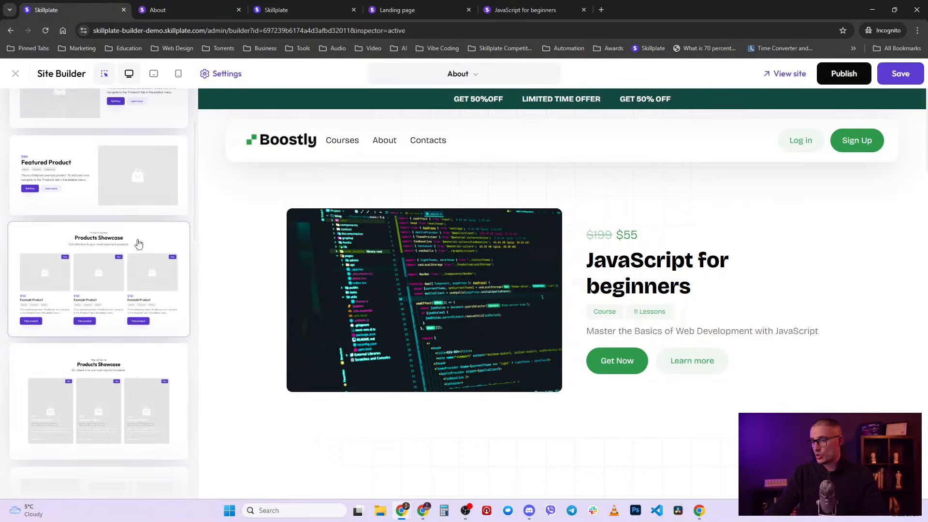
- Insert a Products Showcase section on About and set its example products to three columns, after trying 2-column, 4-column and row layouts
left_click(138, 243)
scroll(567, 315, "down", 2)
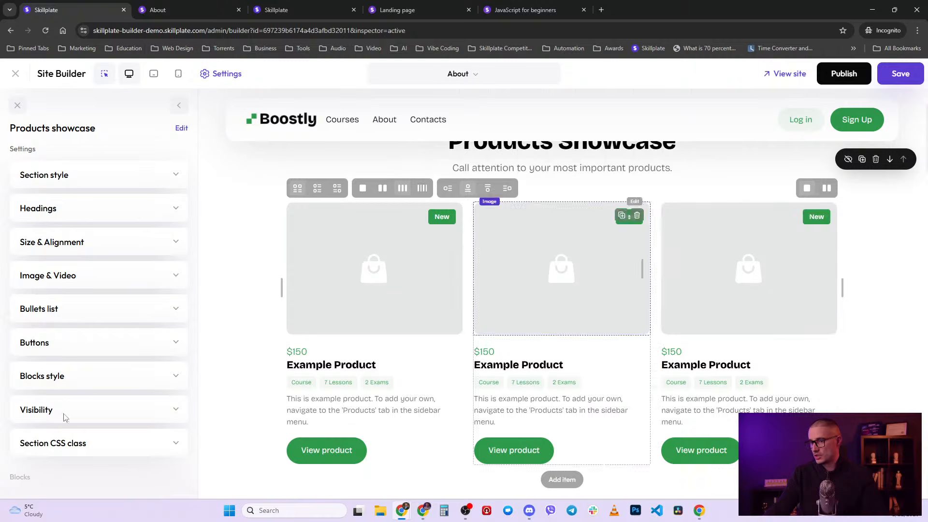
scroll(66, 417, "down", 5)
scroll(349, 331, "up", 2)
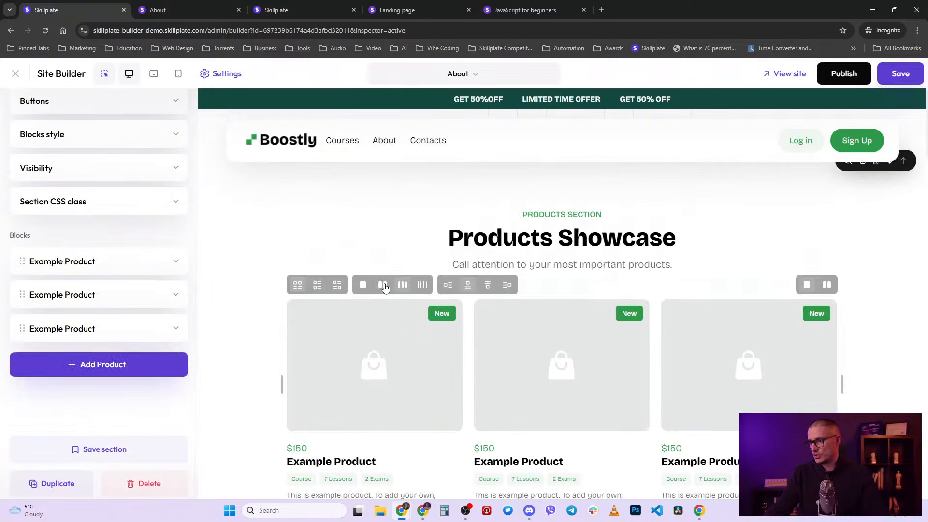
left_click(383, 285)
left_click(422, 286)
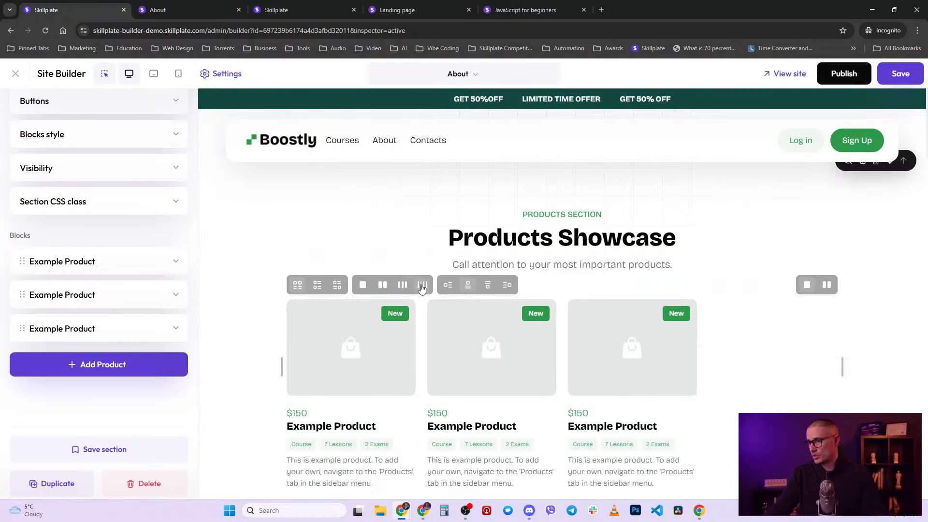
left_click(317, 288)
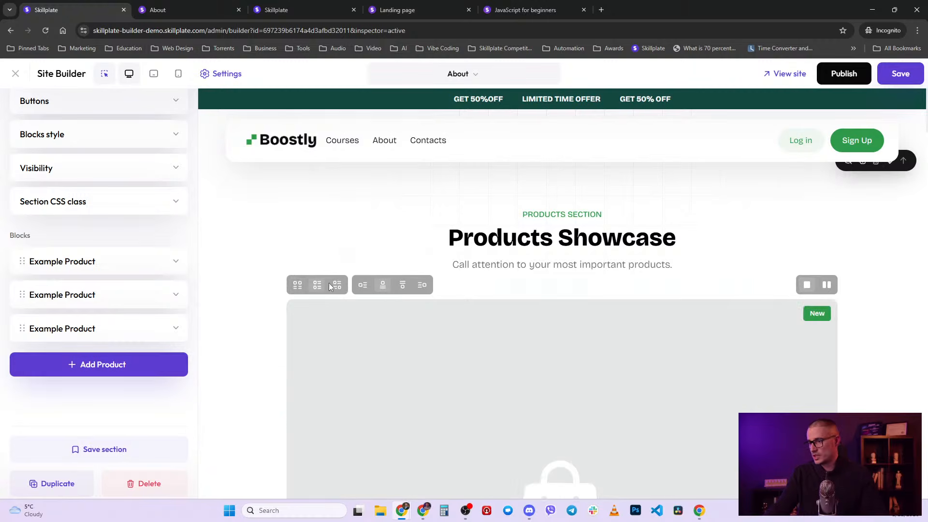
left_click(298, 286)
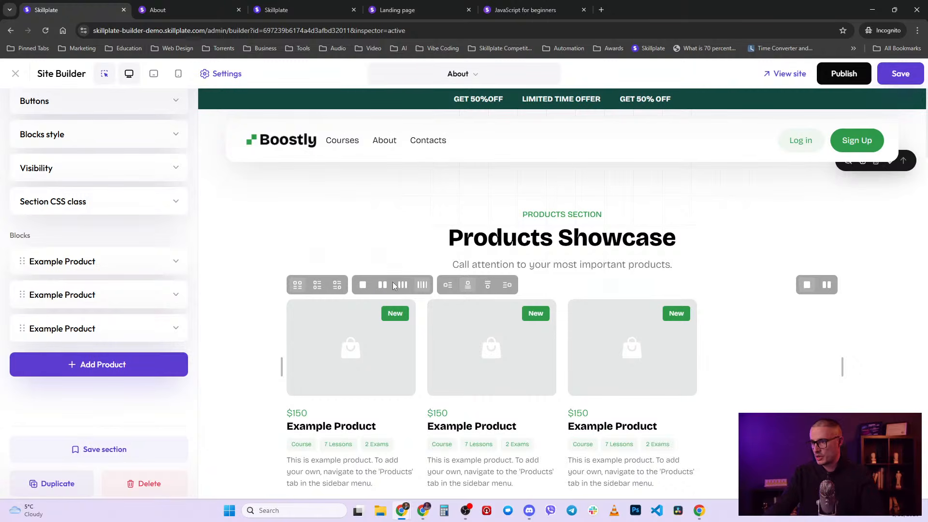
left_click(395, 285)
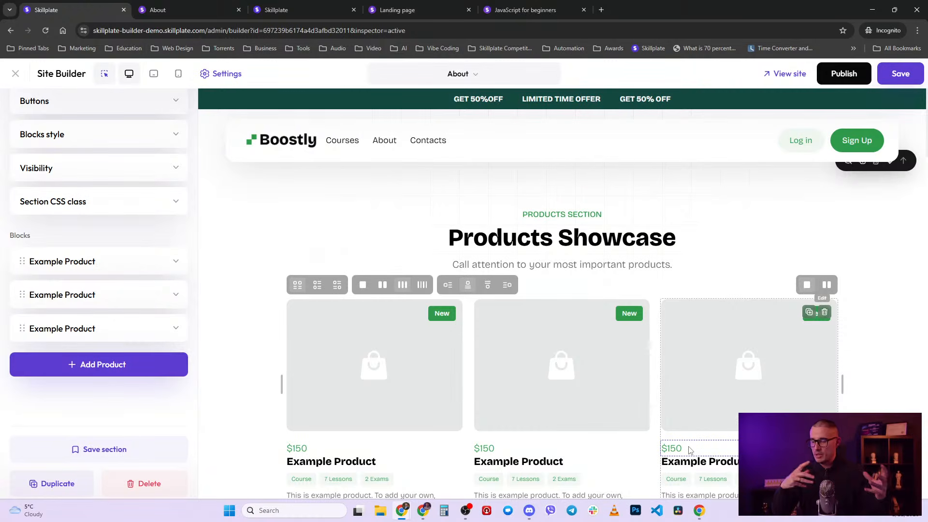
- Switch from About to the All Products page, discarding unsaved changes, and open its layout settings
left_click(477, 74)
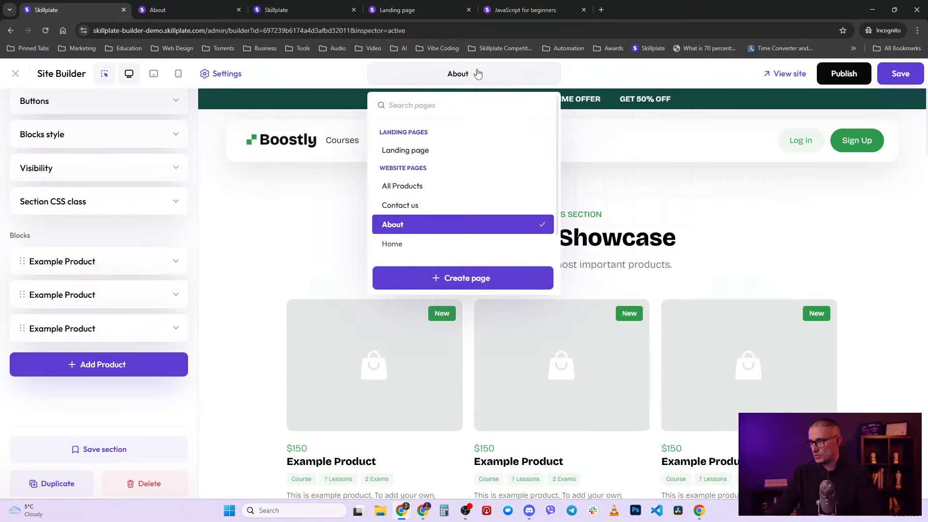
left_click(447, 185)
left_click(507, 101)
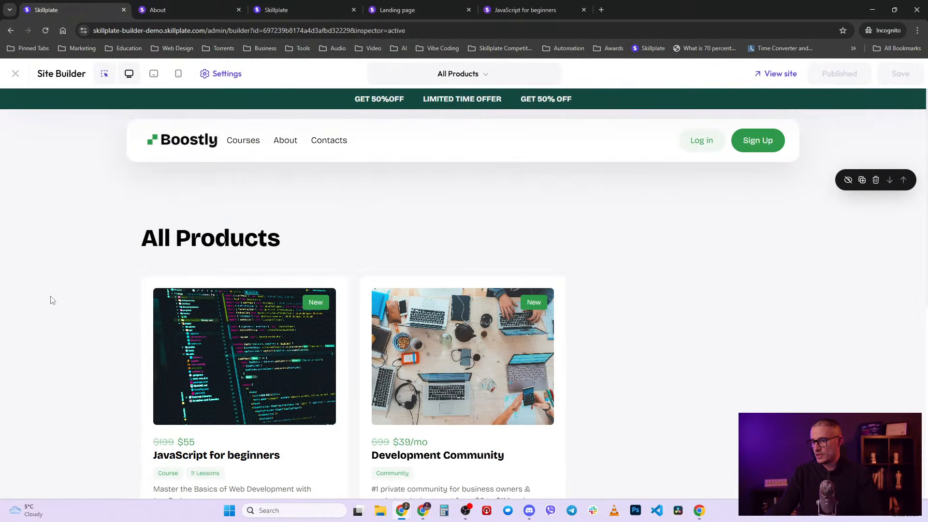
scroll(121, 324, "down", 2)
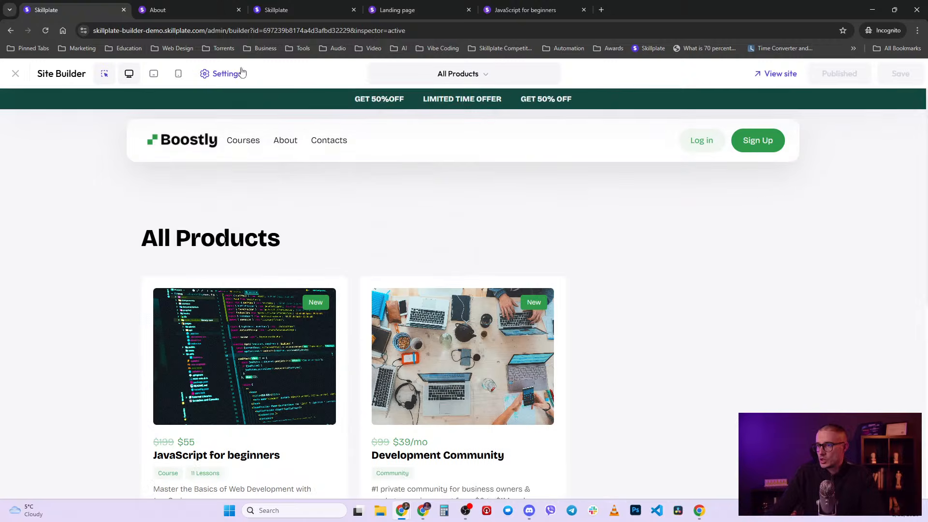
left_click(228, 75)
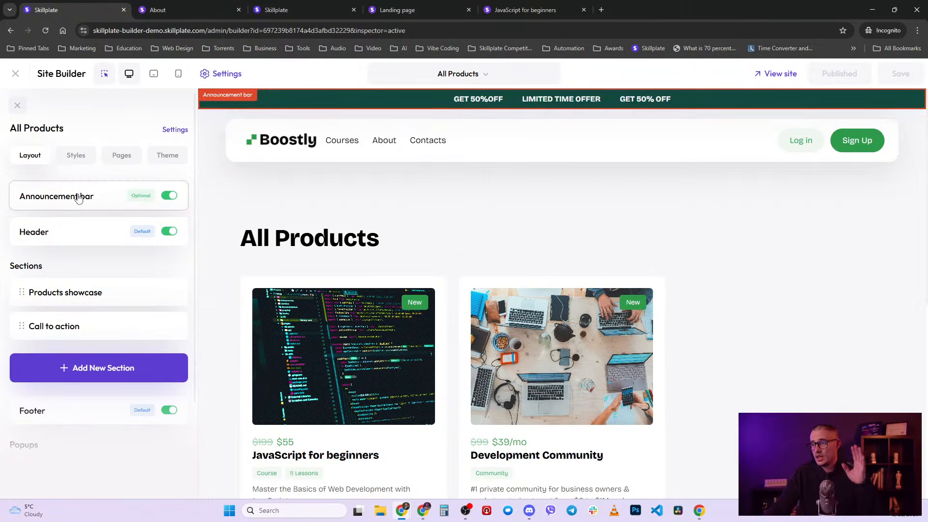
- Switch the builder to the Home page, check the Boostly logo settings, and open the Styles panel
left_click(487, 82)
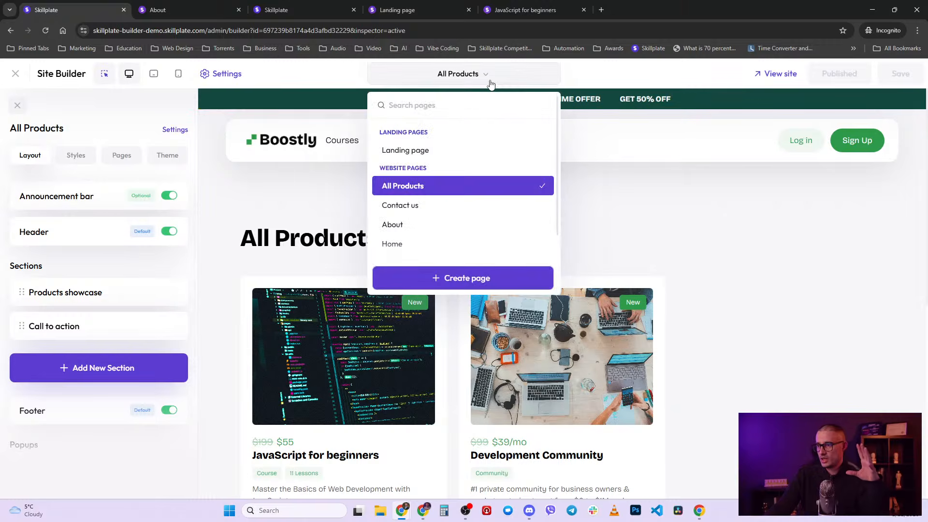
left_click(439, 245)
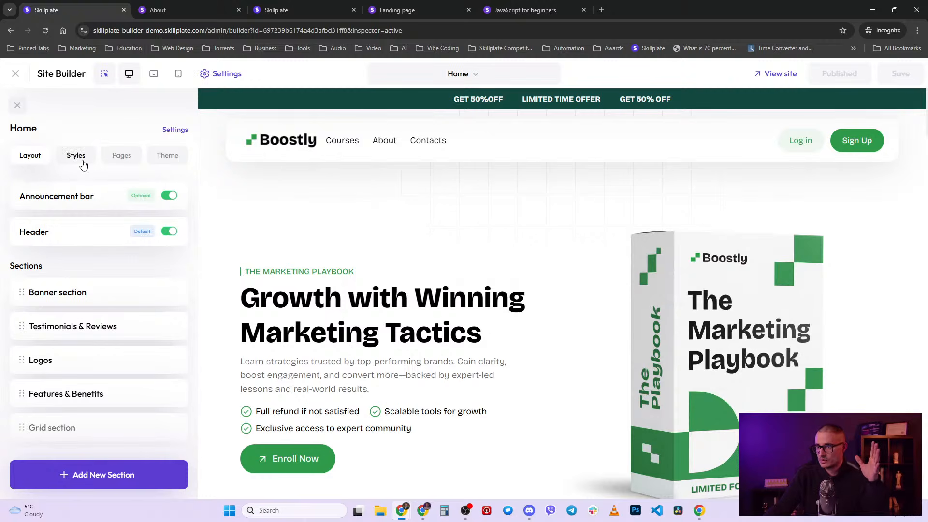
left_click(283, 144)
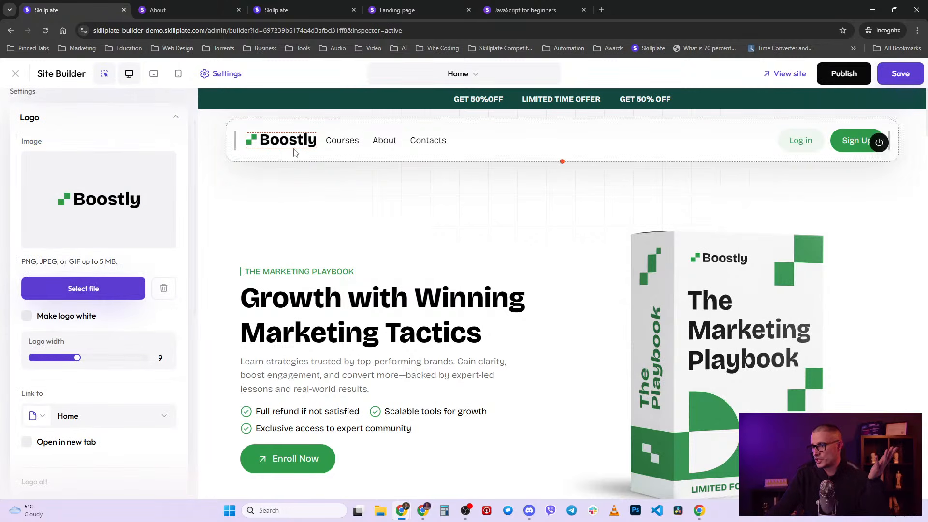
left_click(176, 118)
left_click(179, 106)
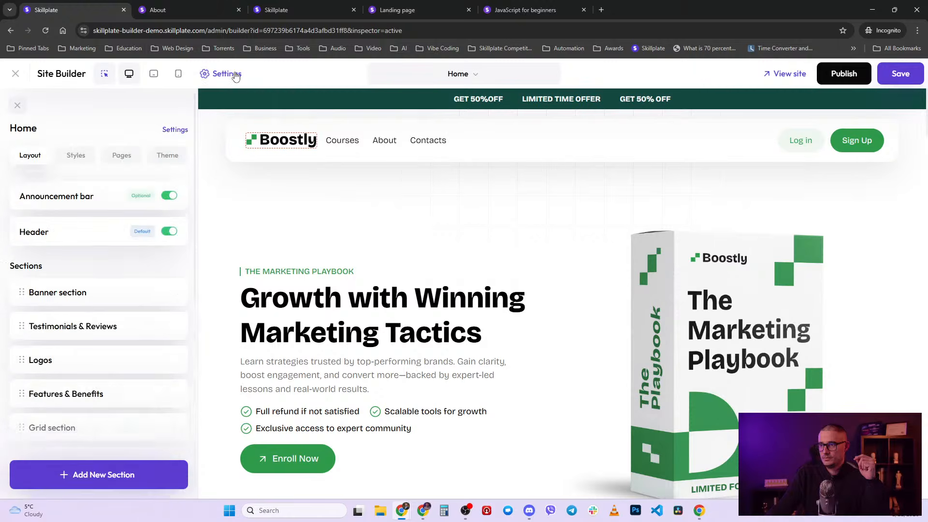
left_click(82, 155)
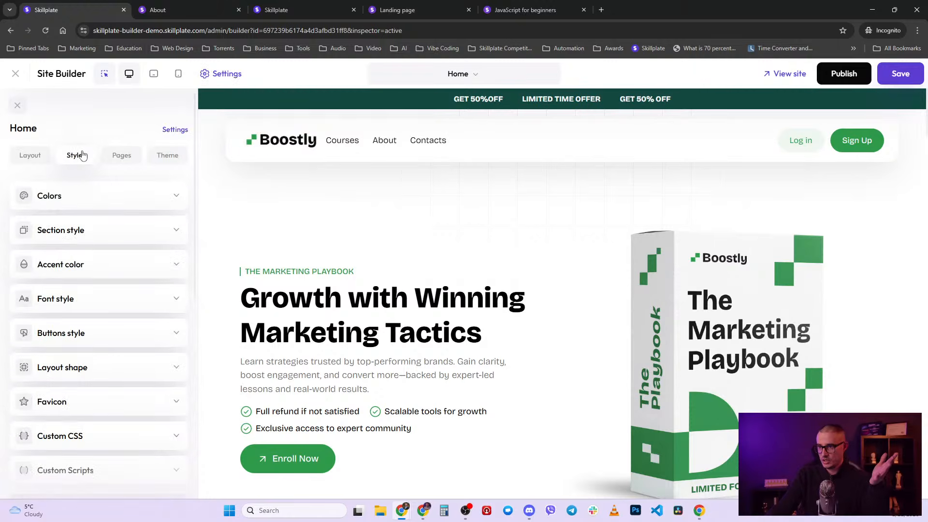
- Apply the blue colour palette after trying the red and orange ones, then begin a custom palette
left_click(93, 198)
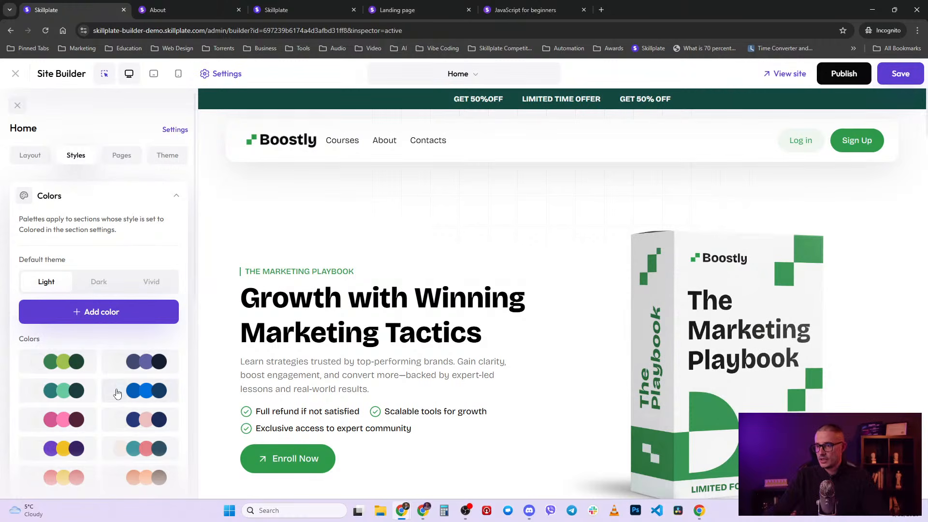
scroll(116, 393, "down", 10)
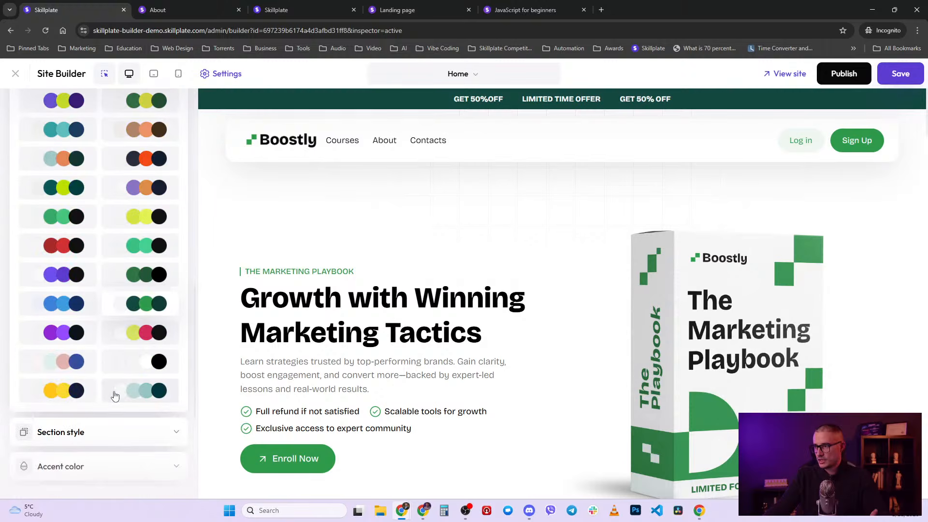
scroll(116, 388, "up", 2)
left_click(75, 337)
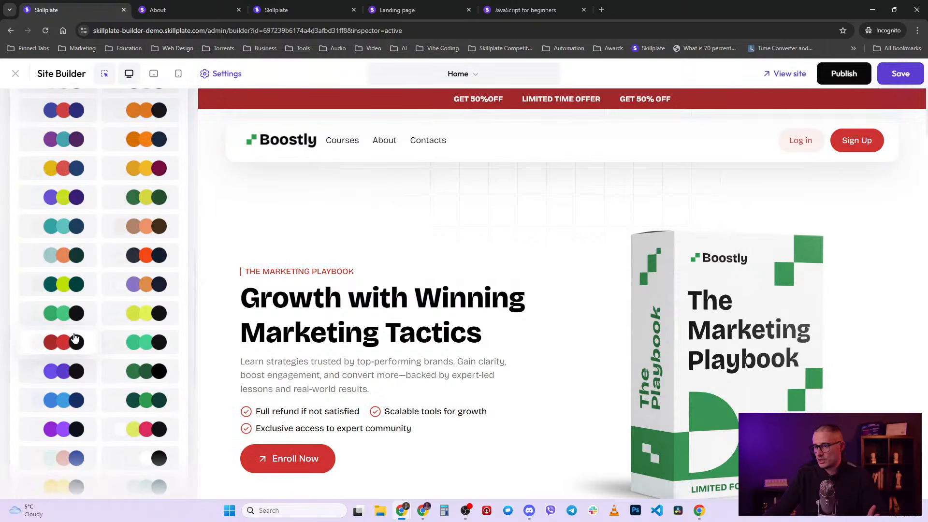
left_click(143, 257)
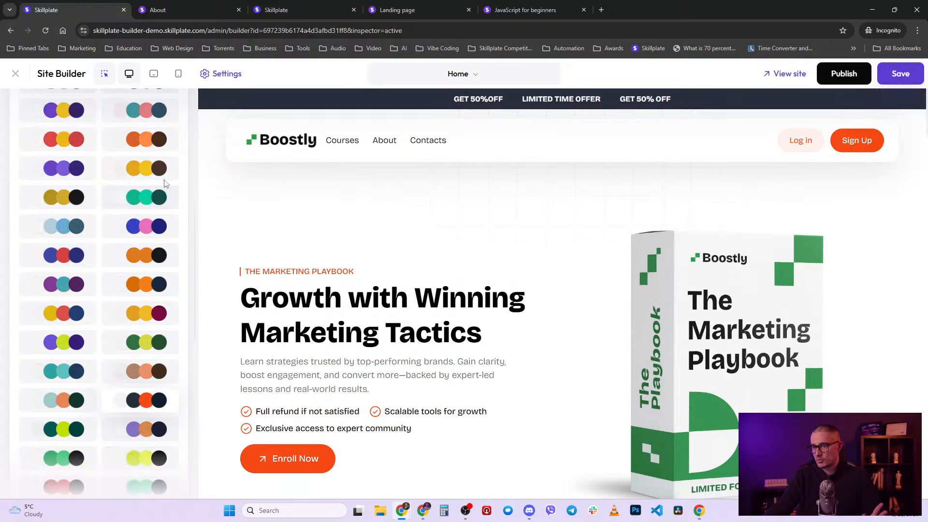
scroll(129, 240, "up", 7)
left_click(136, 251)
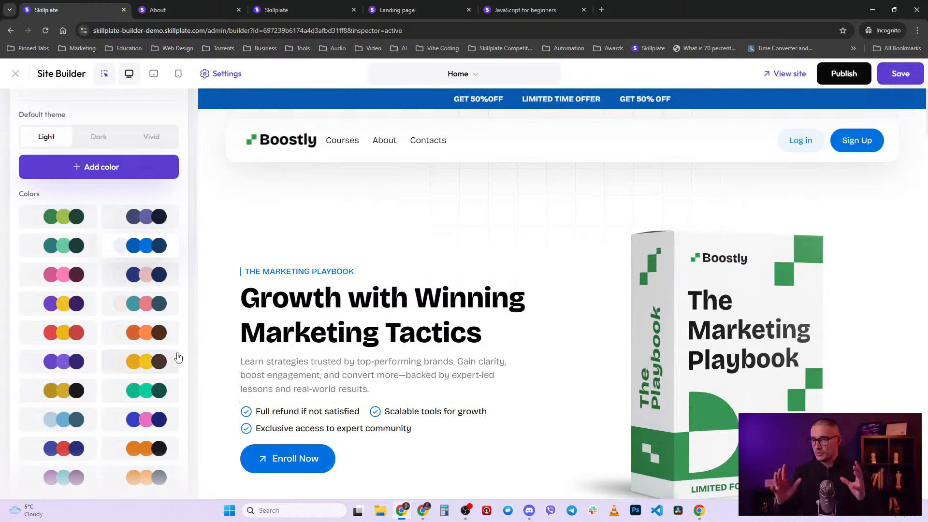
left_click(97, 167)
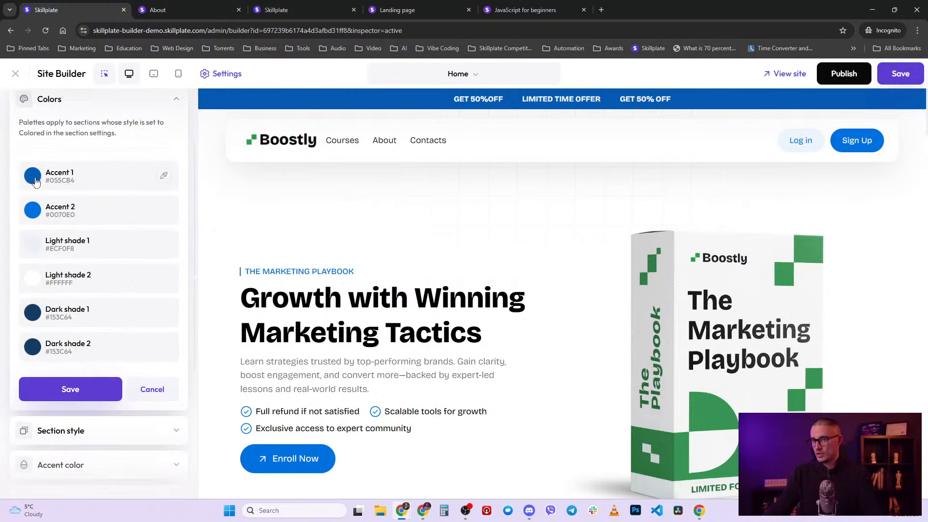
- Set the custom palette's Accent 1 to a dark teal and save the palette
left_click(34, 179)
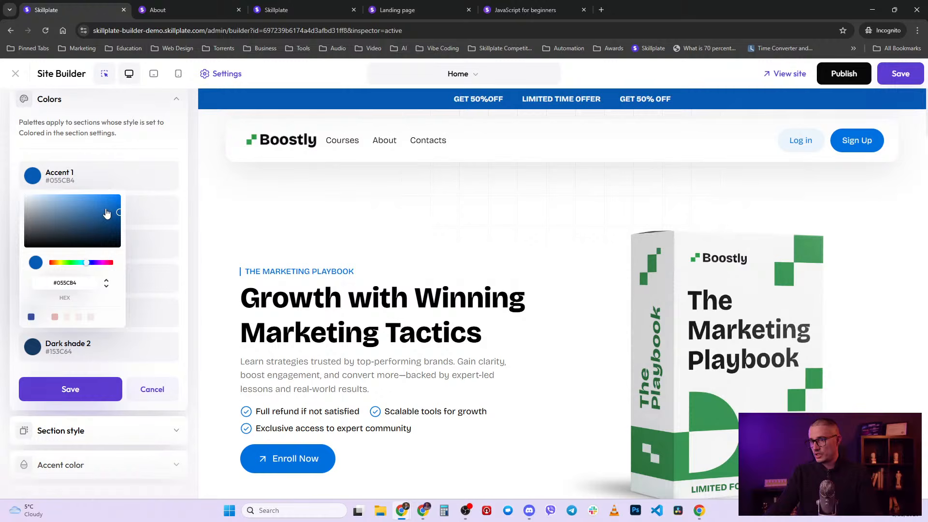
left_click_drag(107, 214, 86, 269)
left_click(85, 266)
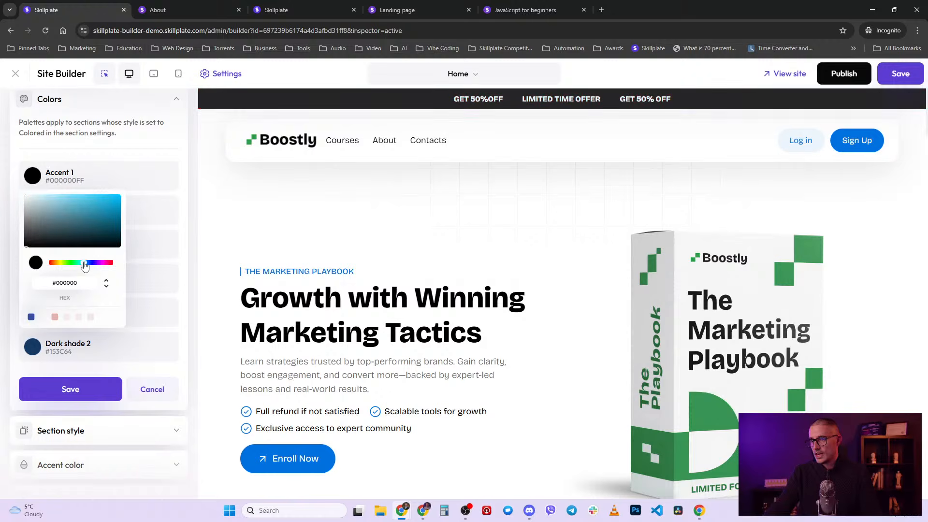
left_click_drag(102, 227, 116, 241)
left_click(160, 166)
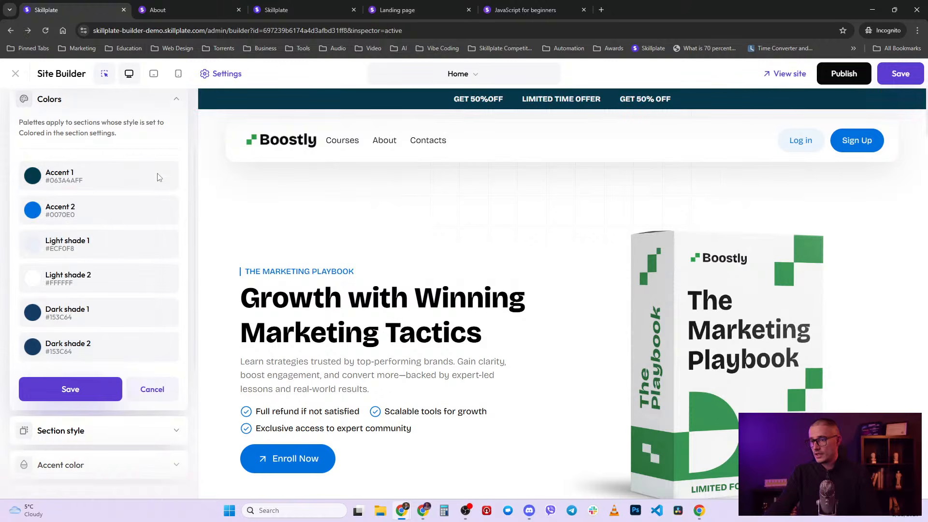
left_click(92, 390)
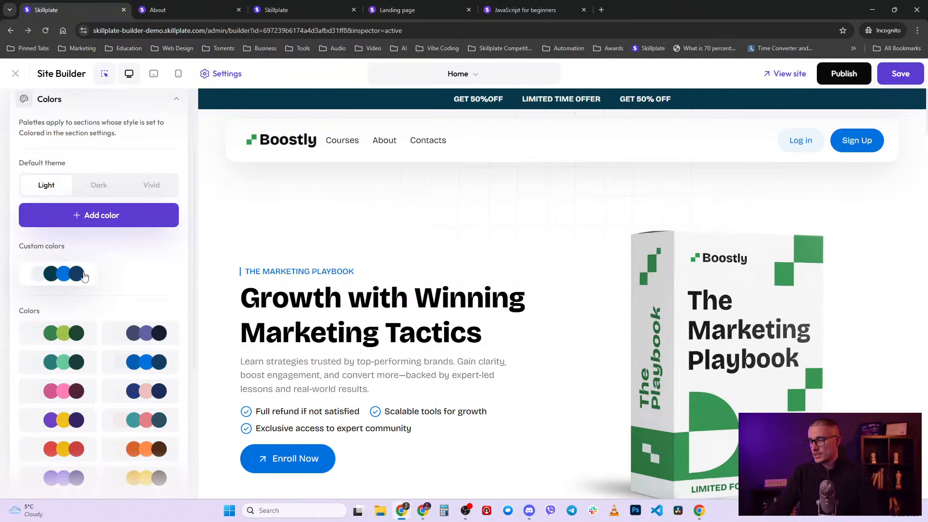
- Apply the new dark teal custom palette after previewing the purple/navy and navy/pink palettes
left_click(162, 342)
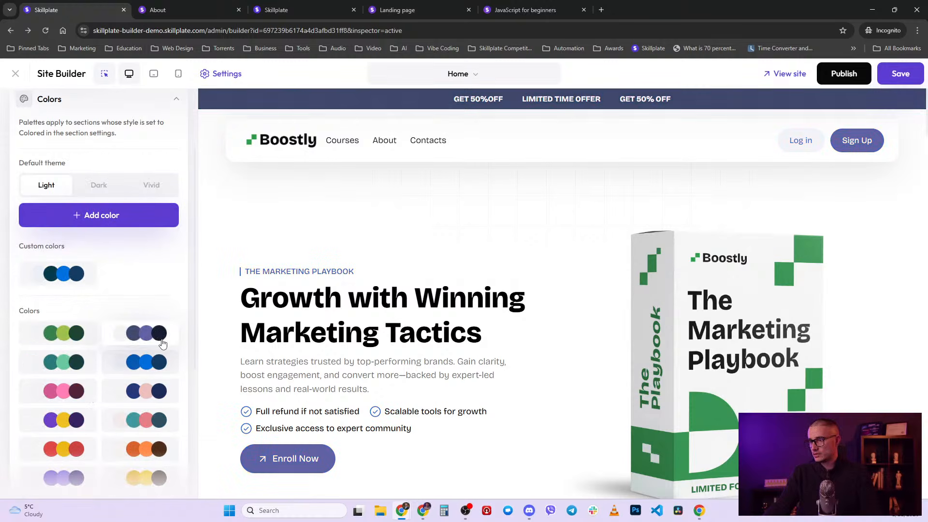
left_click(160, 384)
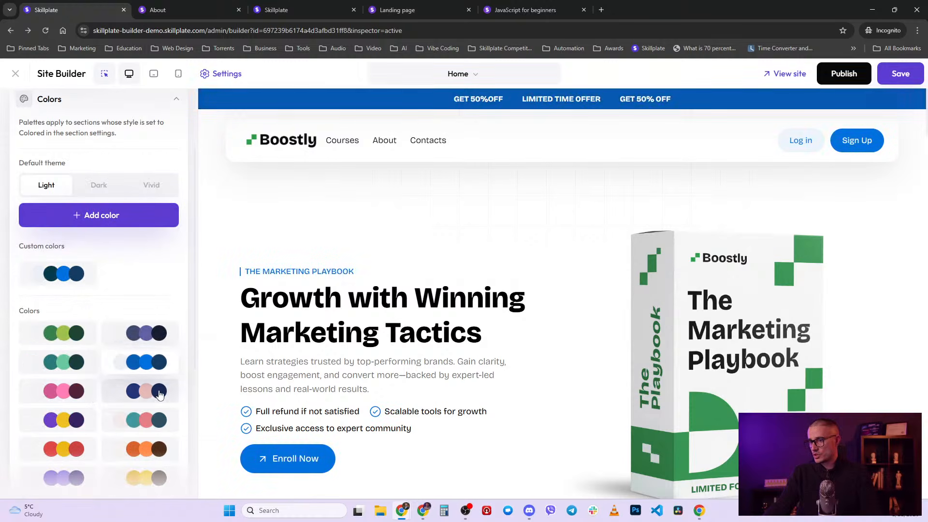
left_click(82, 280)
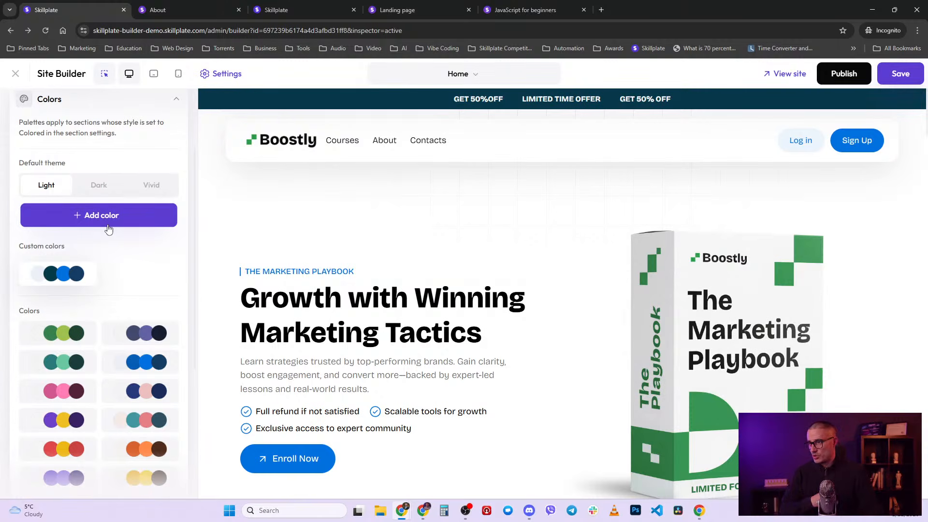
scroll(108, 229, "up", 2)
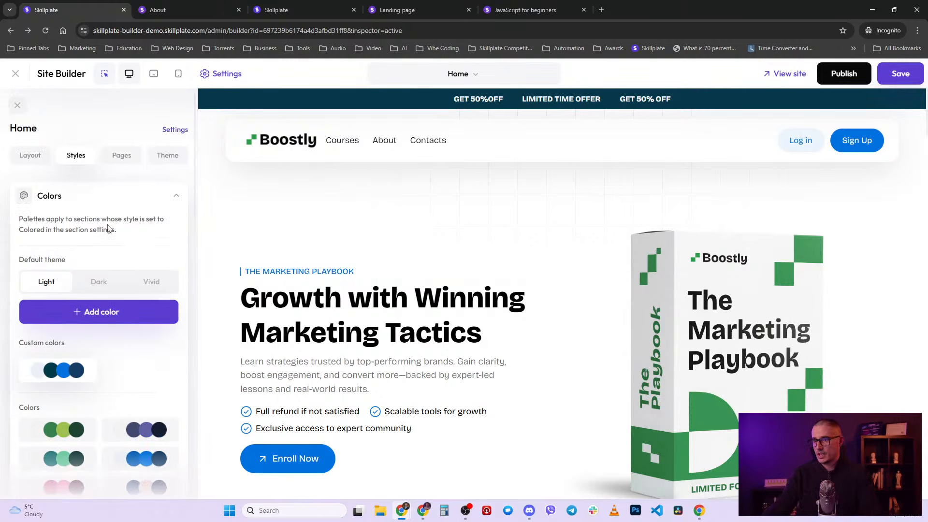
- Collapse Colors and review the site's Layout, Styles, Pages and Theme panels
left_click(178, 196)
scroll(156, 247, "down", 1)
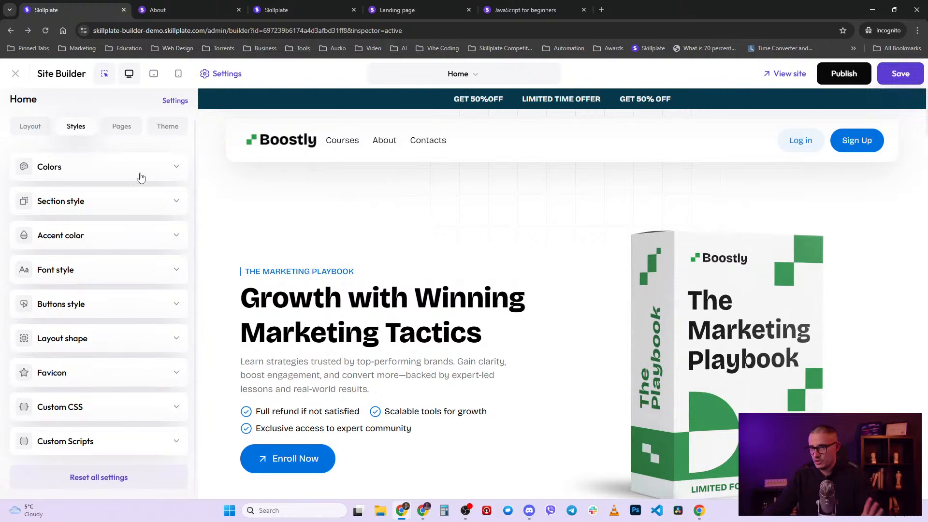
scroll(142, 177, "up", 1)
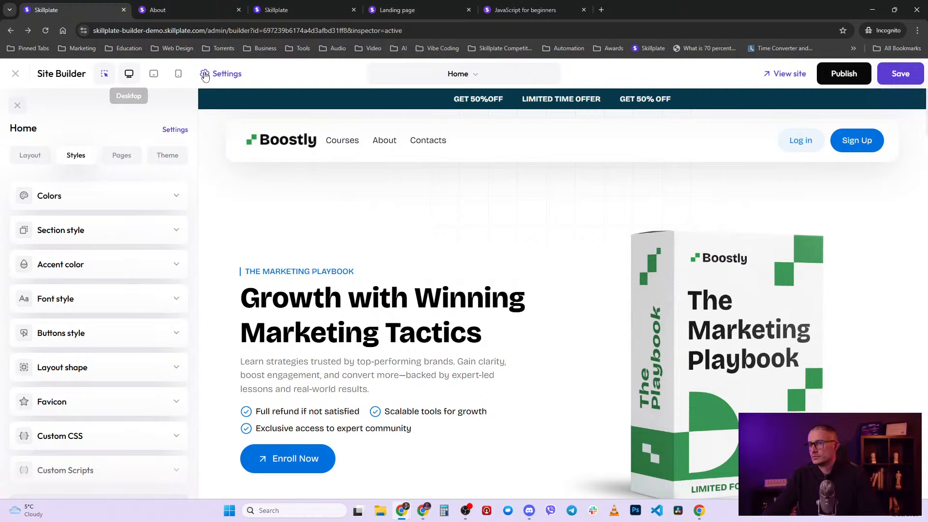
left_click(35, 154)
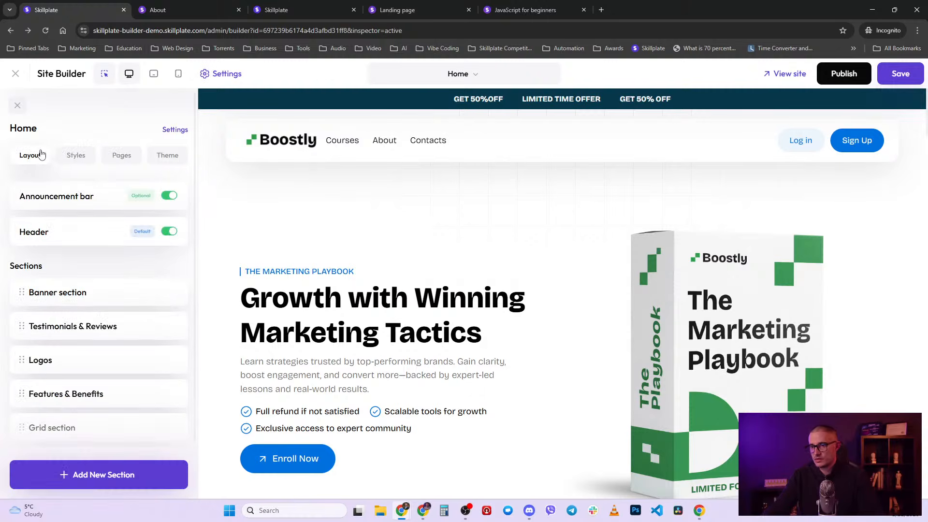
scroll(122, 288, "down", 3)
scroll(122, 288, "up", 3)
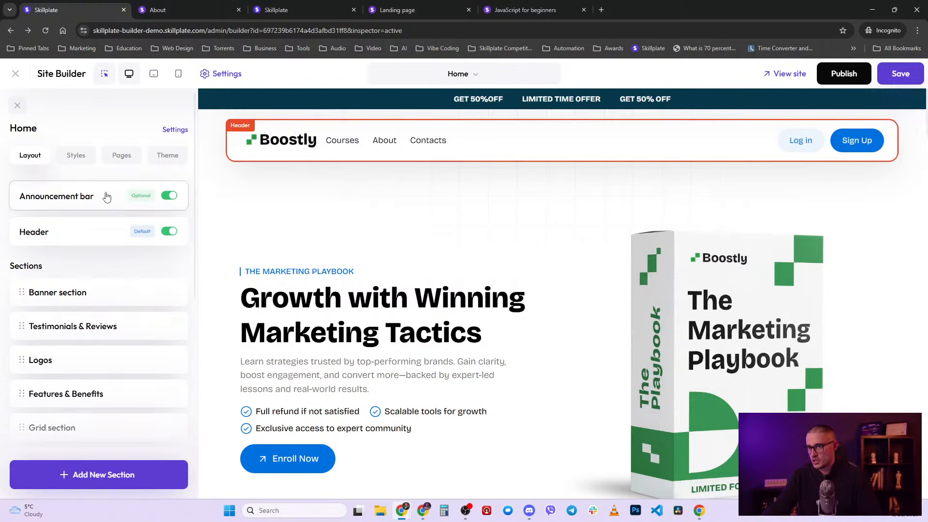
left_click(81, 158)
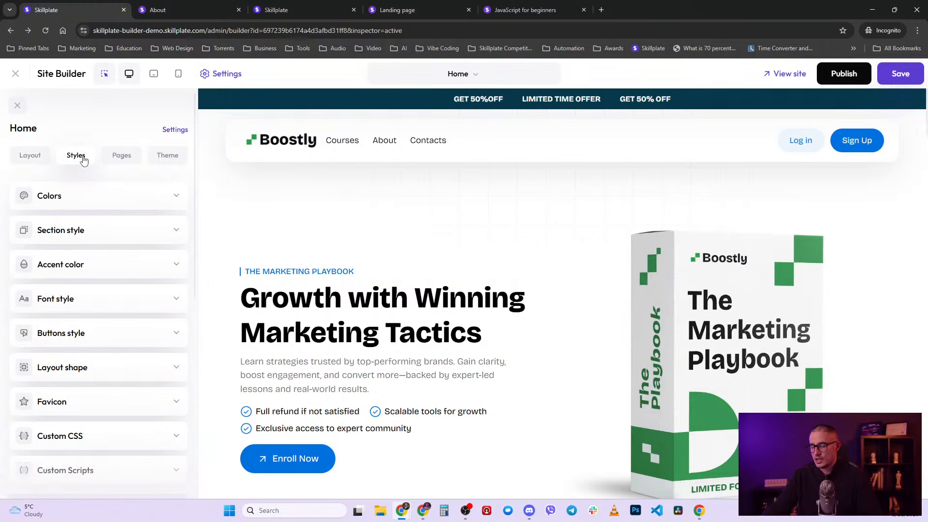
left_click(126, 164)
left_click(176, 159)
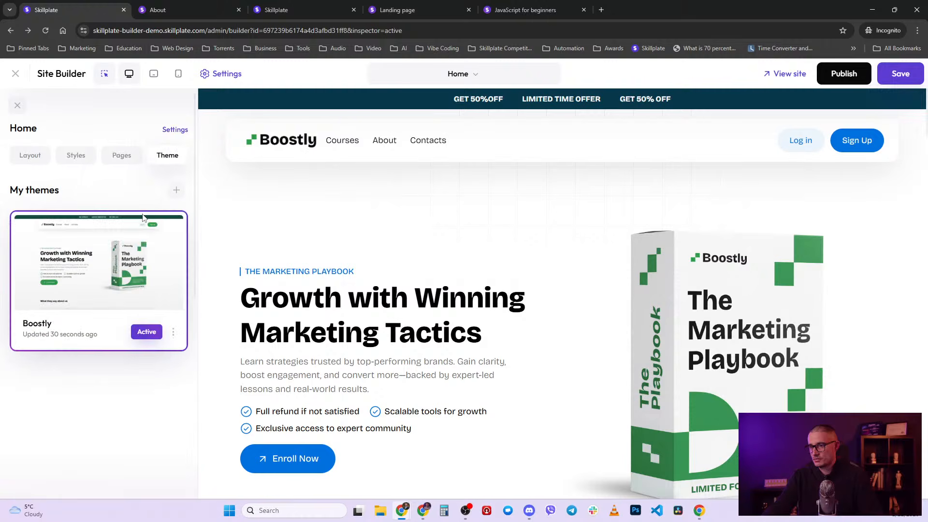
- Open the Home page settings and inspect its Share meta, Page visibility and Name sections
left_click(175, 130)
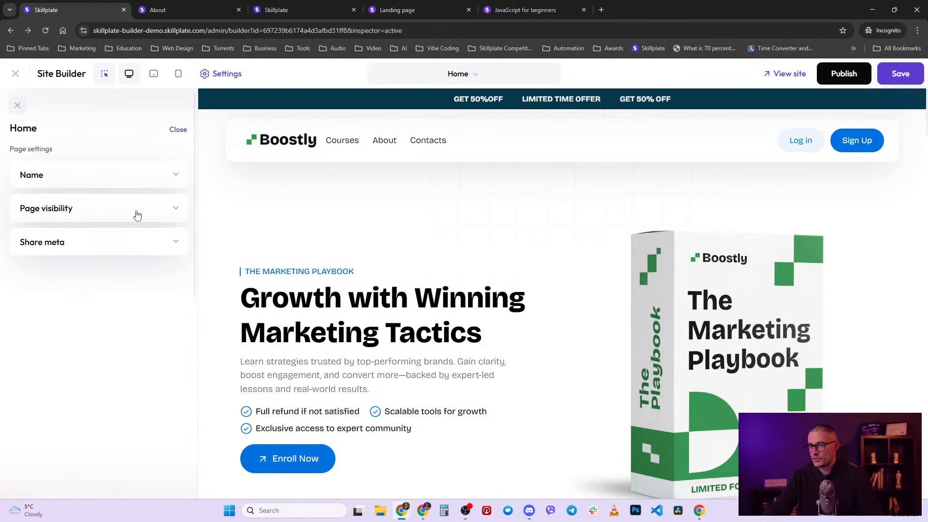
left_click(103, 244)
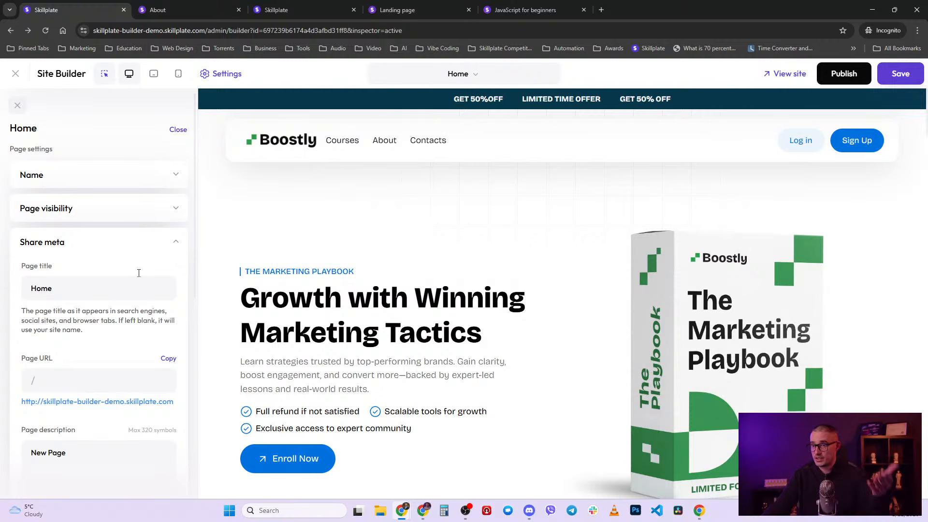
left_click(169, 239)
left_click(176, 213)
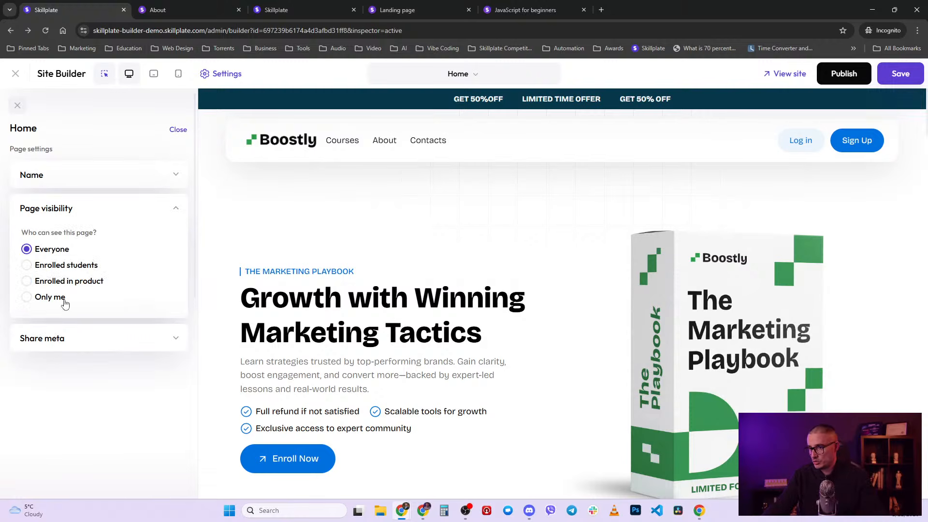
left_click(163, 181)
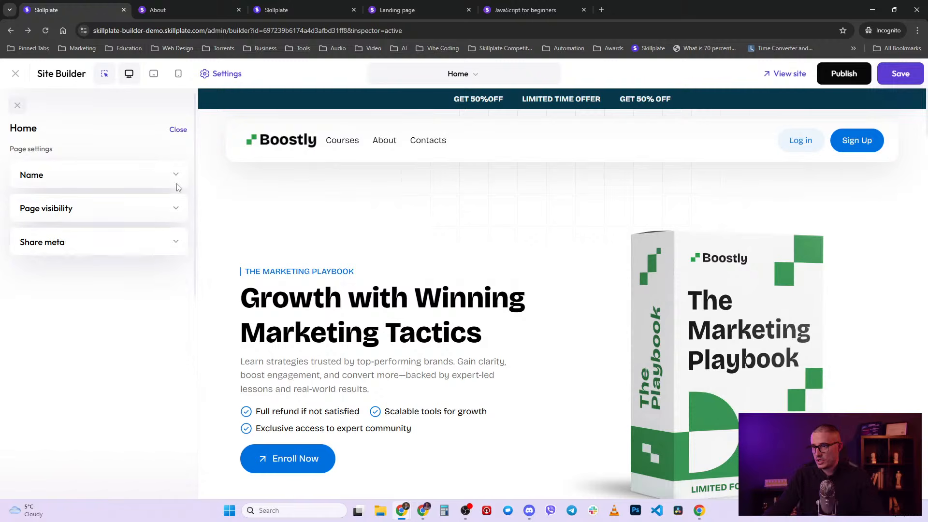
left_click(153, 175)
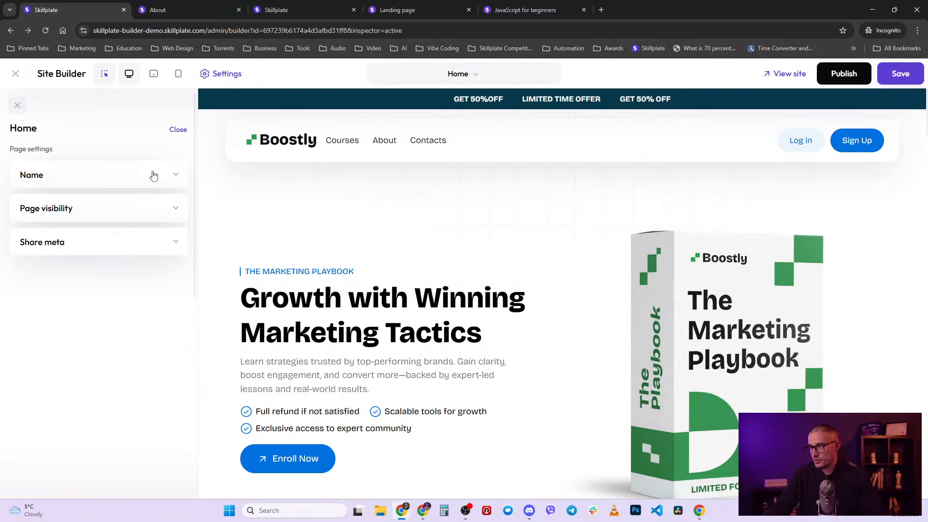
- Save the site, view the live home page by removing /about from the URL, then select the Contacts link
left_click(900, 74)
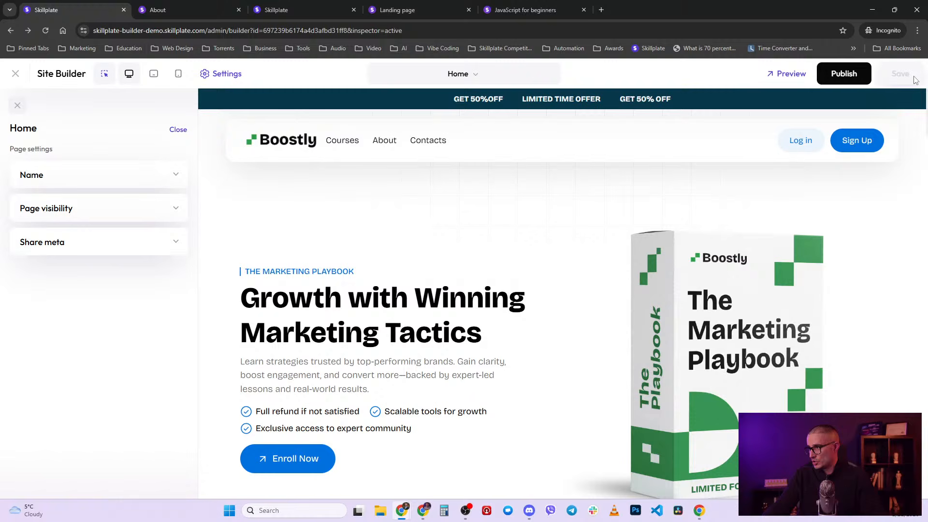
left_click(295, 10)
left_click(200, 7)
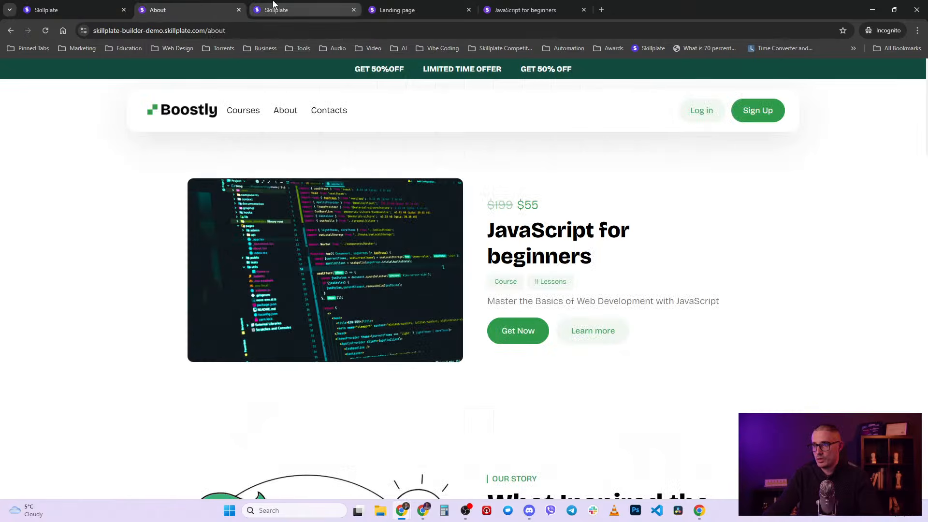
double_click(263, 37)
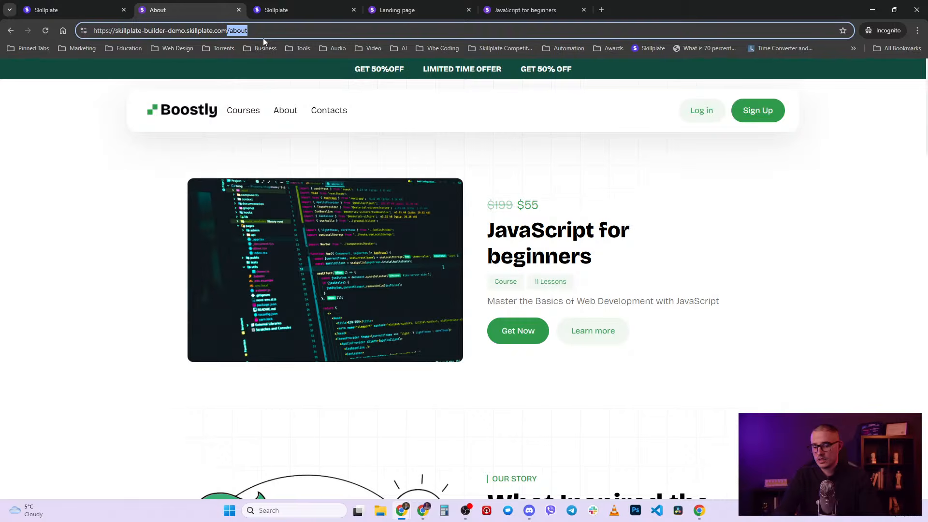
key("BackSpace")
key("Return")
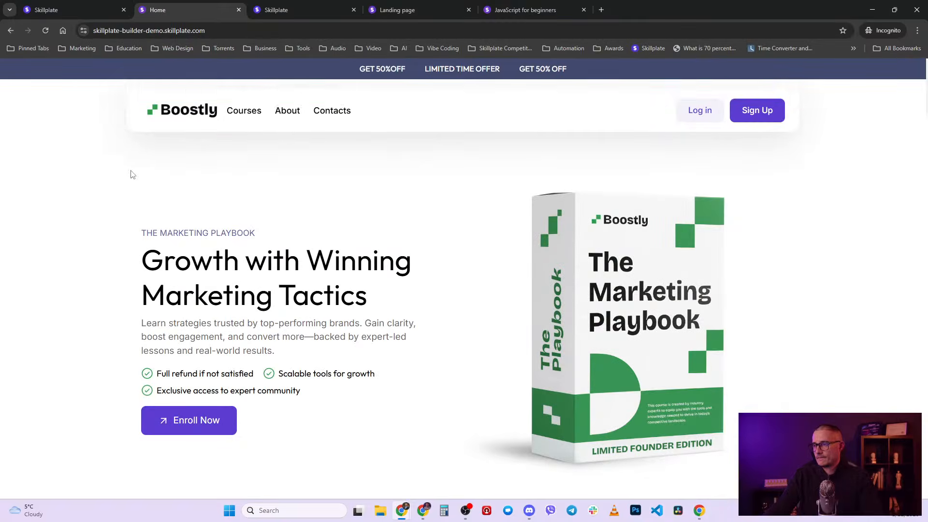
left_click(73, 9)
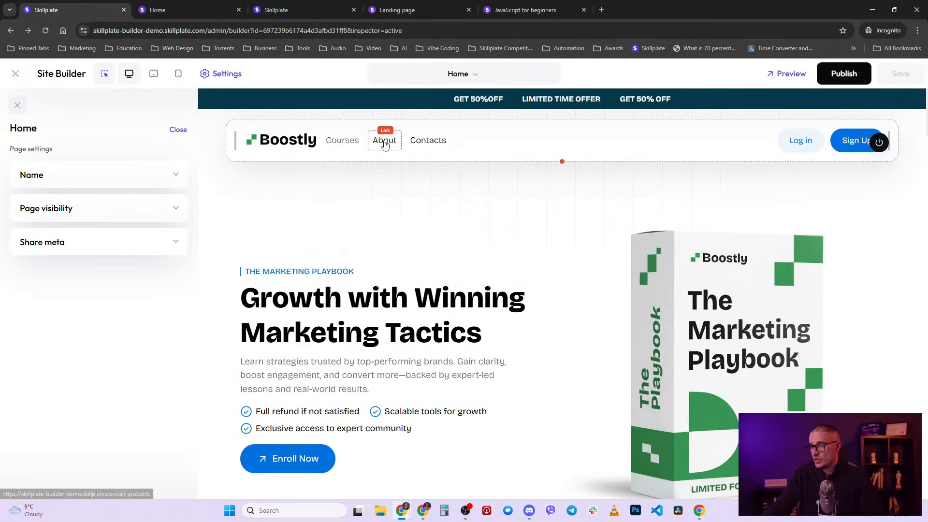
left_click(424, 145)
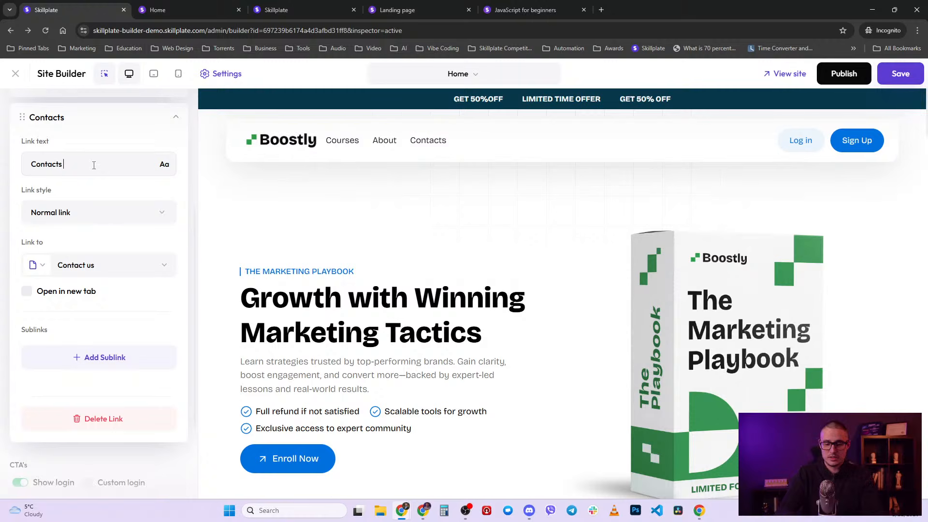
- Rename the menu link to 'Contacts US', save, and check the live Home page
type("S")
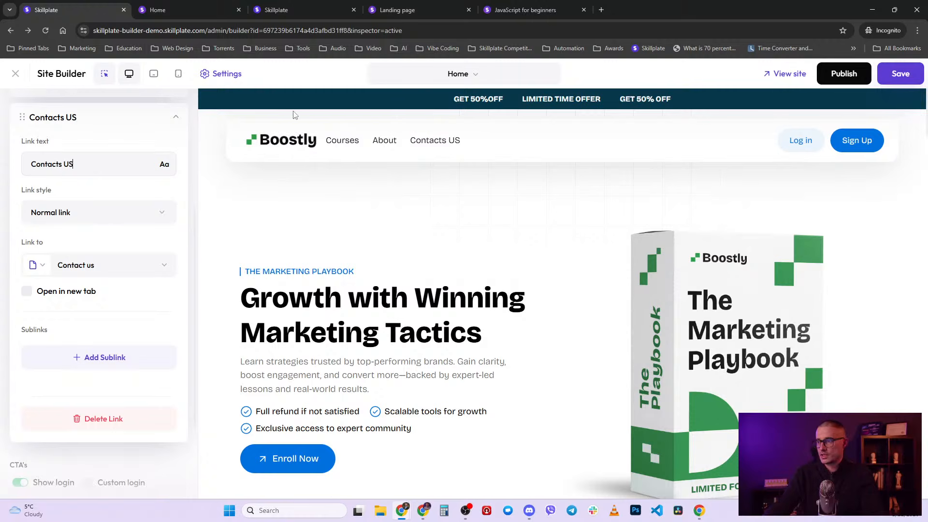
left_click(900, 74)
left_click(182, 5)
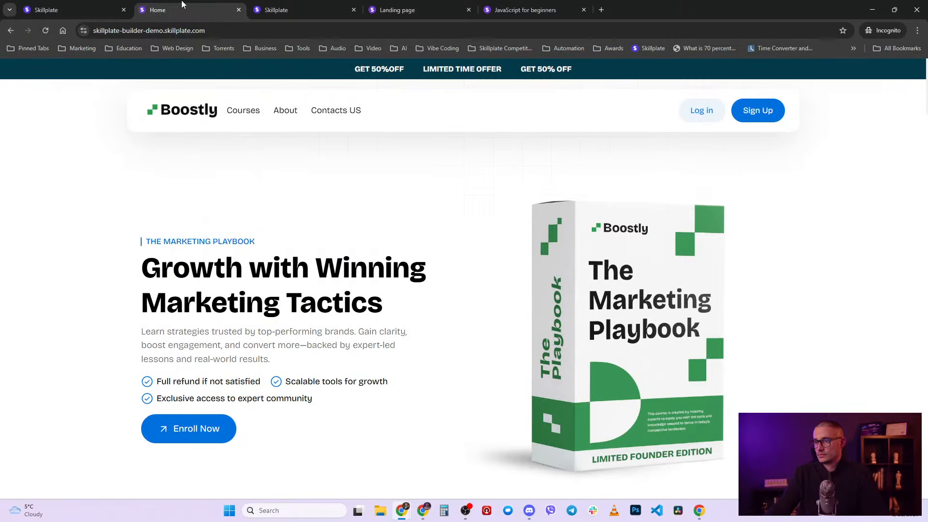
left_click(78, 4)
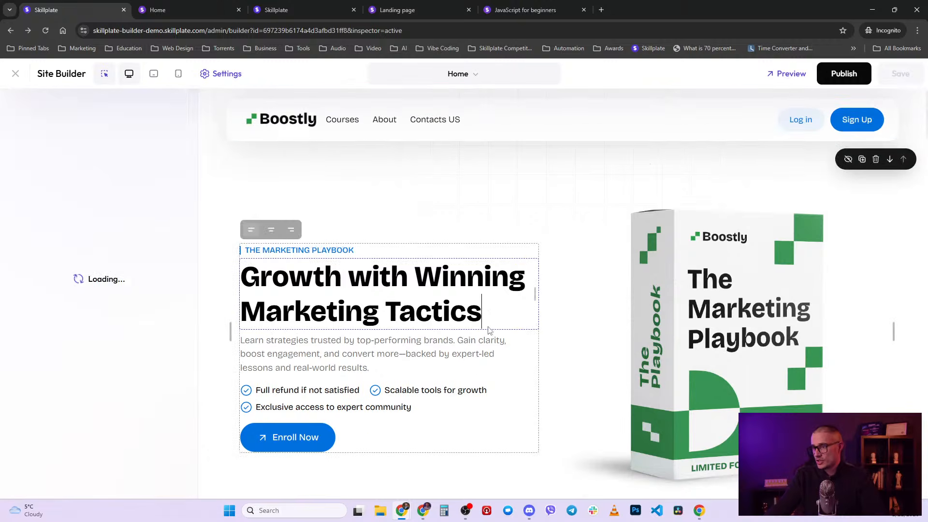
- End the hero headline with '!!!', save, and check the live Home page again
type("!!!")
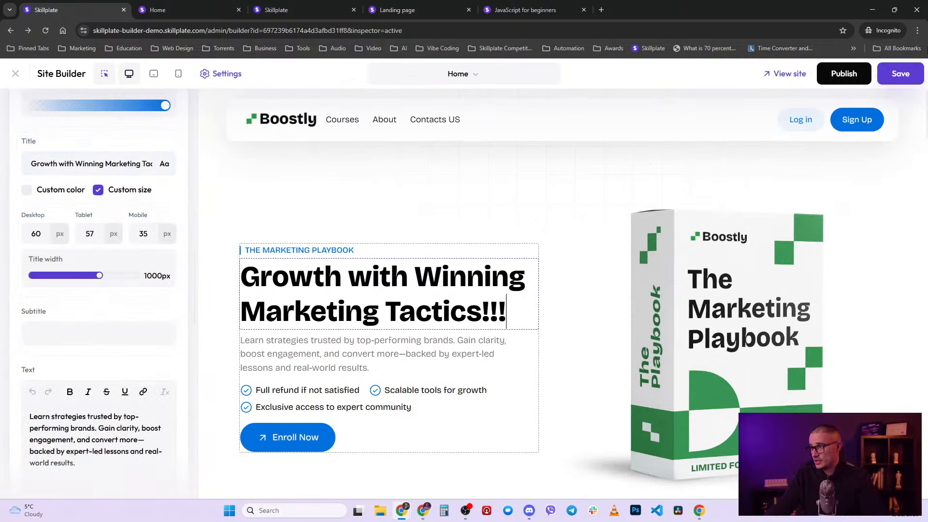
left_click(899, 75)
left_click(183, 5)
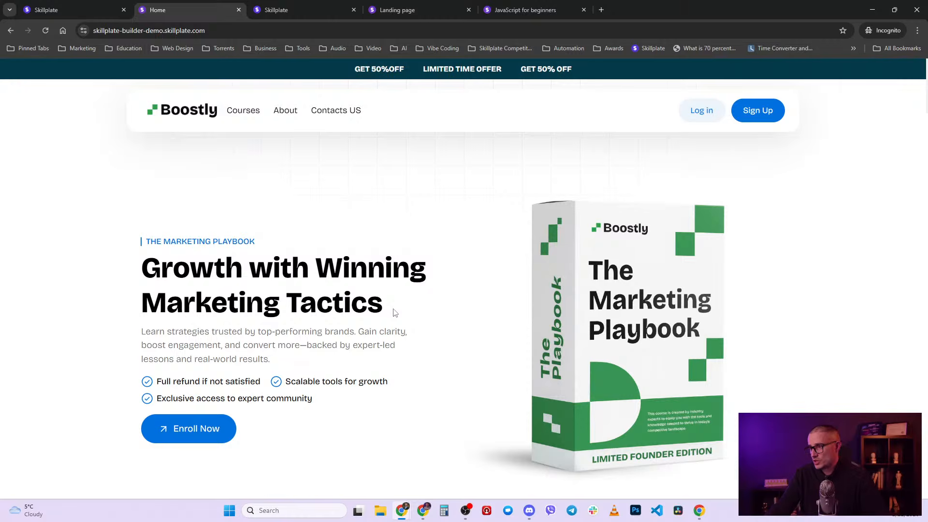
left_click(80, 7)
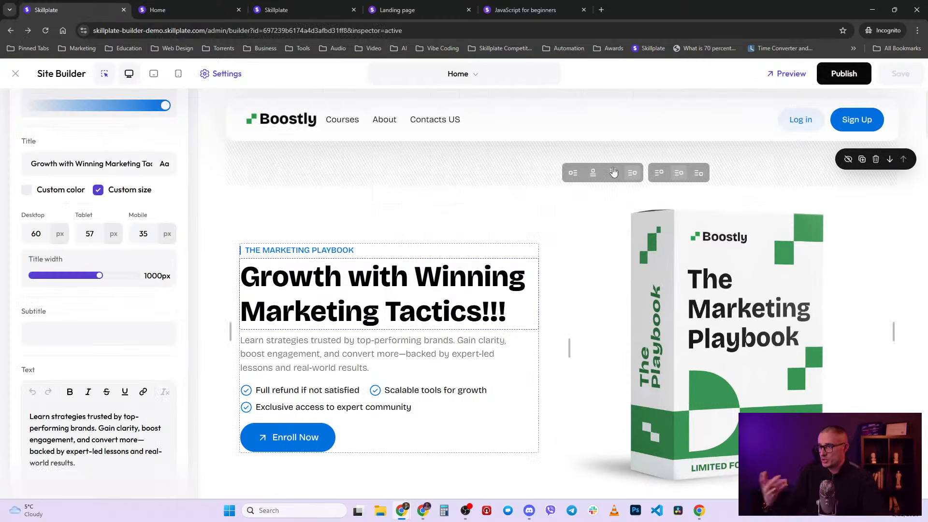
- Publish the saved changes and view the published Home page
scroll(425, 445, "down", 3)
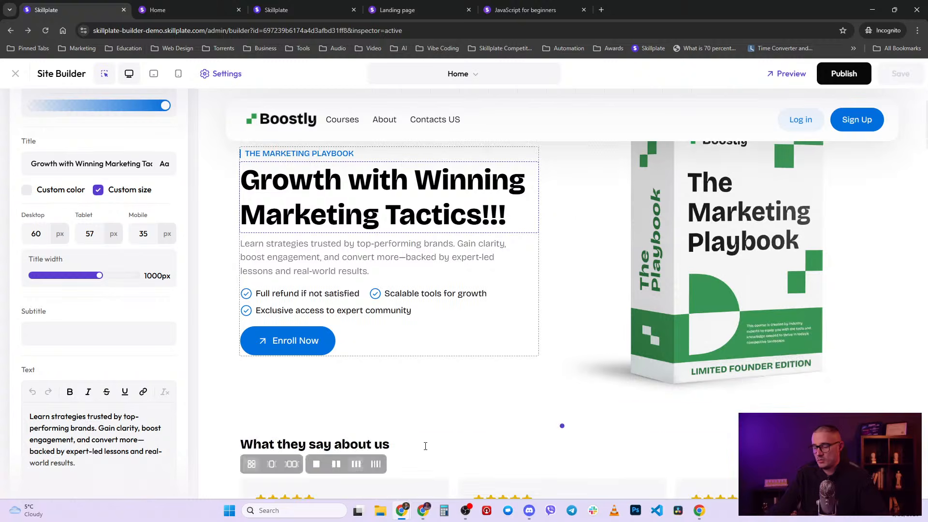
scroll(471, 435, "up", 4)
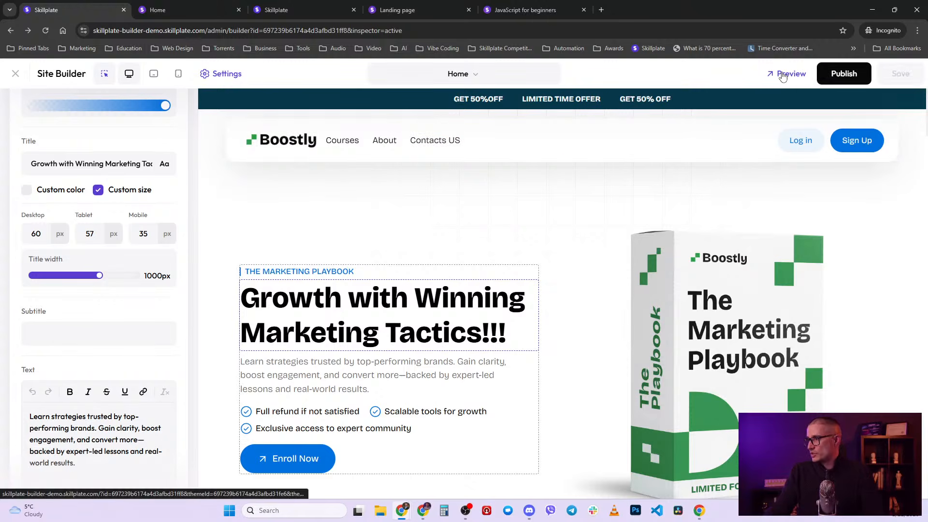
left_click(833, 78)
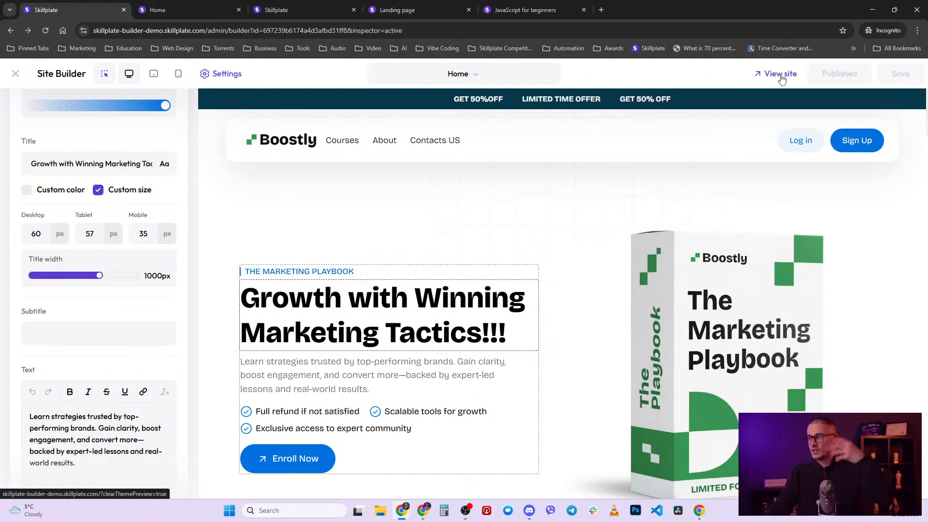
left_click(781, 79)
left_click(190, 5)
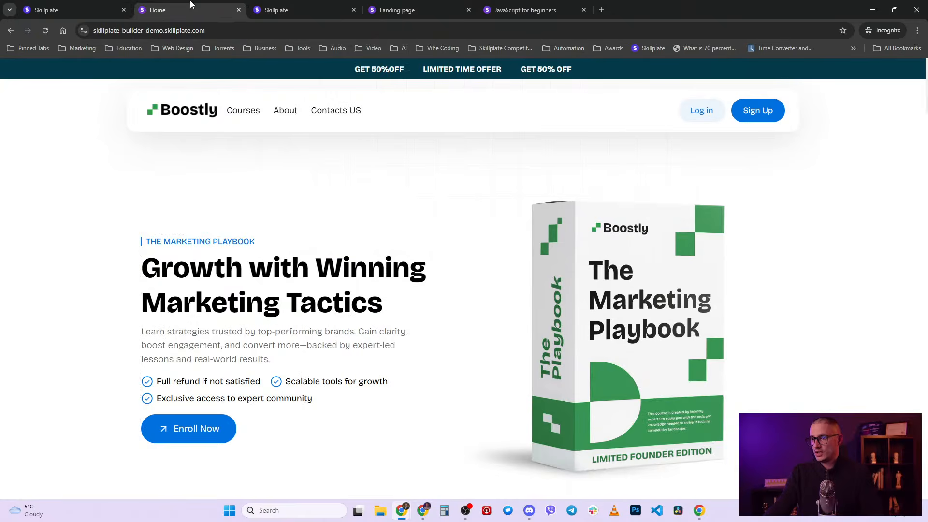
- Close the live Home tab and the course editor, then open the website's Pages list
middle_click(201, 4)
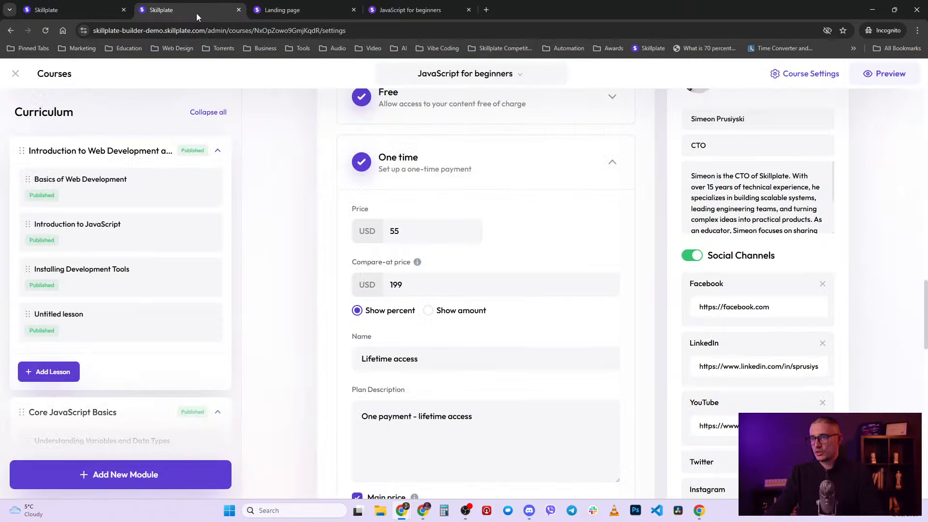
left_click(16, 74)
left_click(45, 315)
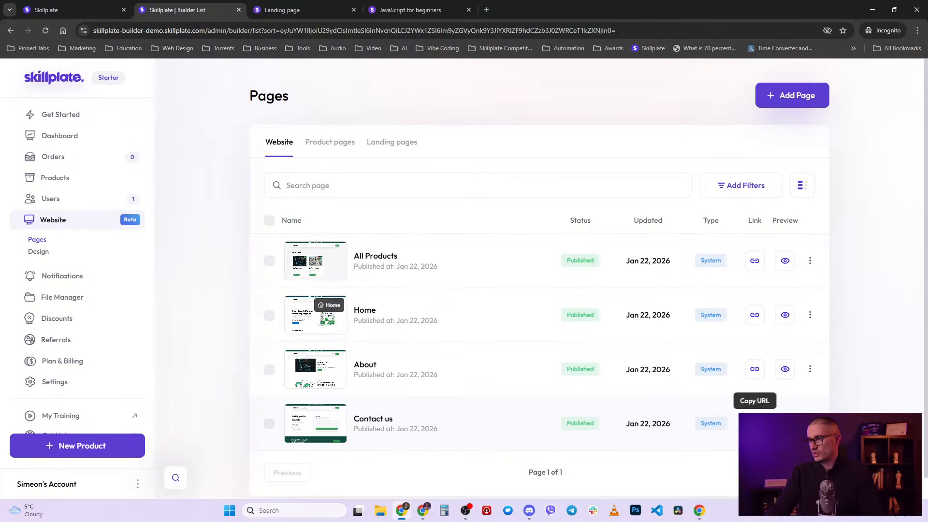
- Back in the site builder, browse the page list and close it without switching pages
left_click(73, 5)
scroll(151, 289, "up", 8)
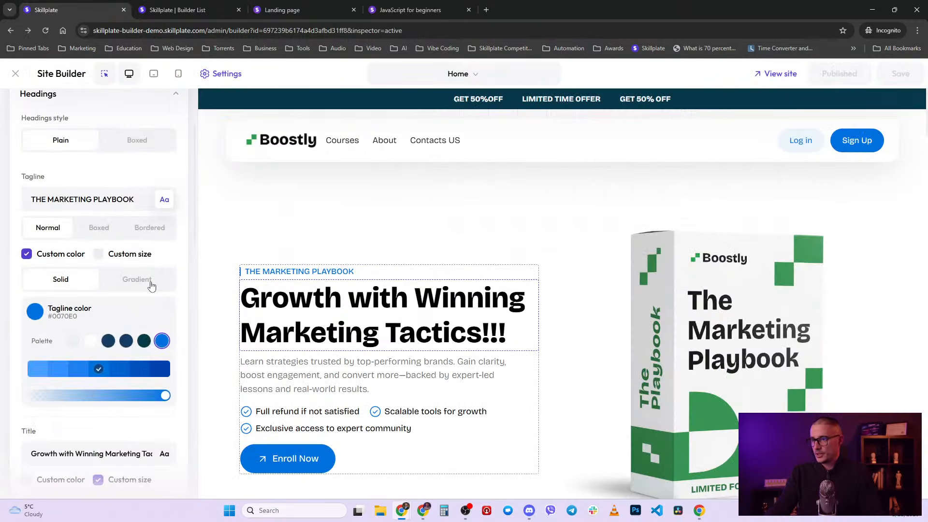
left_click(492, 79)
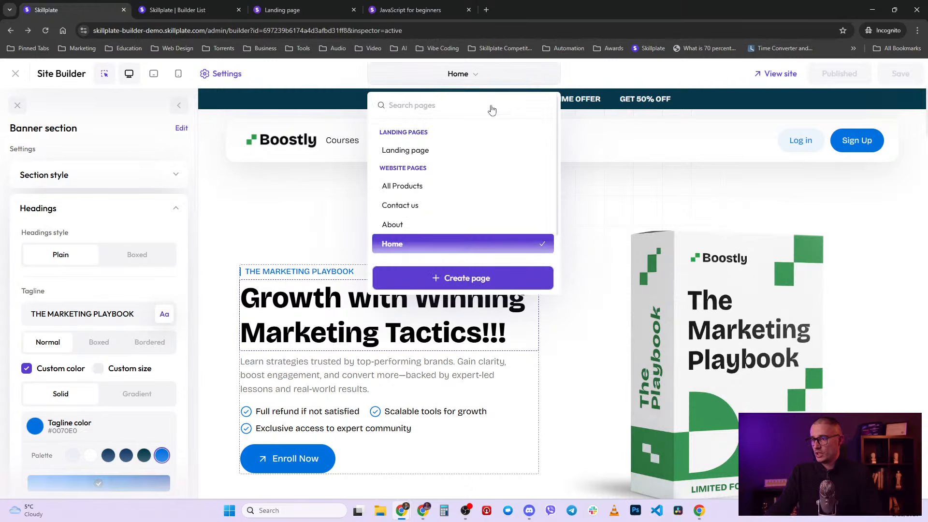
scroll(498, 150, "down", 2)
scroll(498, 155, "up", 2)
scroll(500, 153, "down", 2)
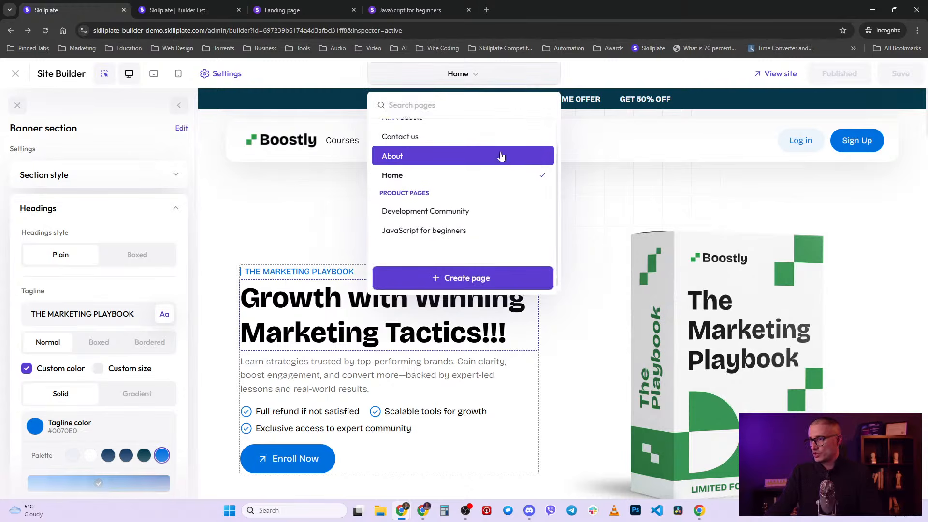
scroll(488, 155, "up", 2)
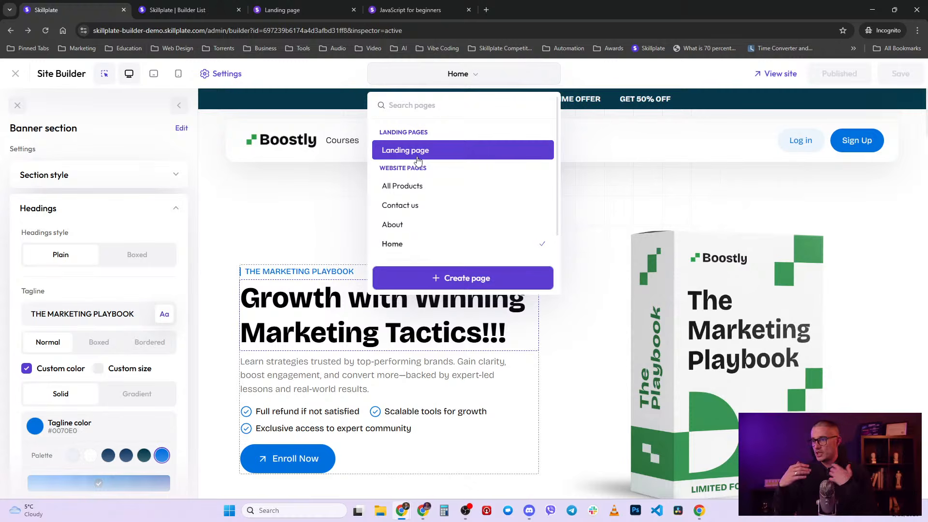
left_click(580, 169)
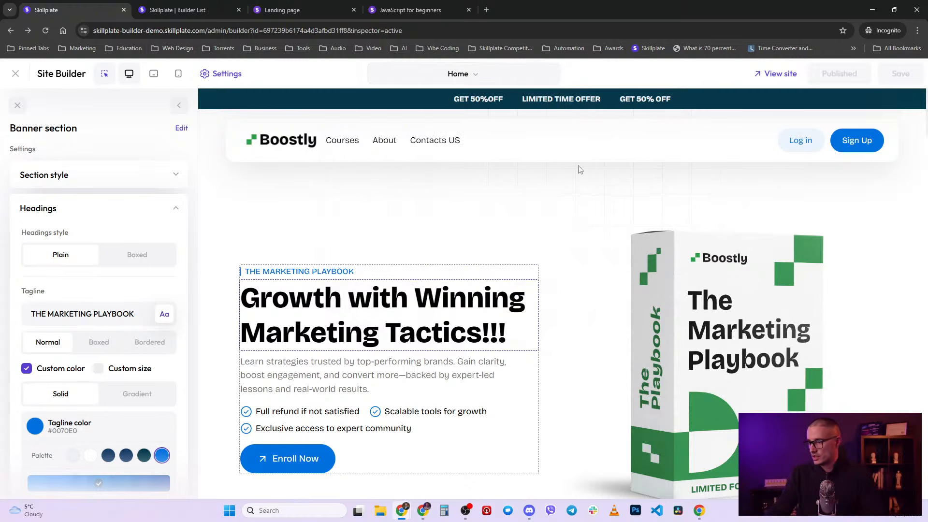
- Collapse the banner's Headings settings and open the Home page's Styles options
scroll(559, 387, "down", 9)
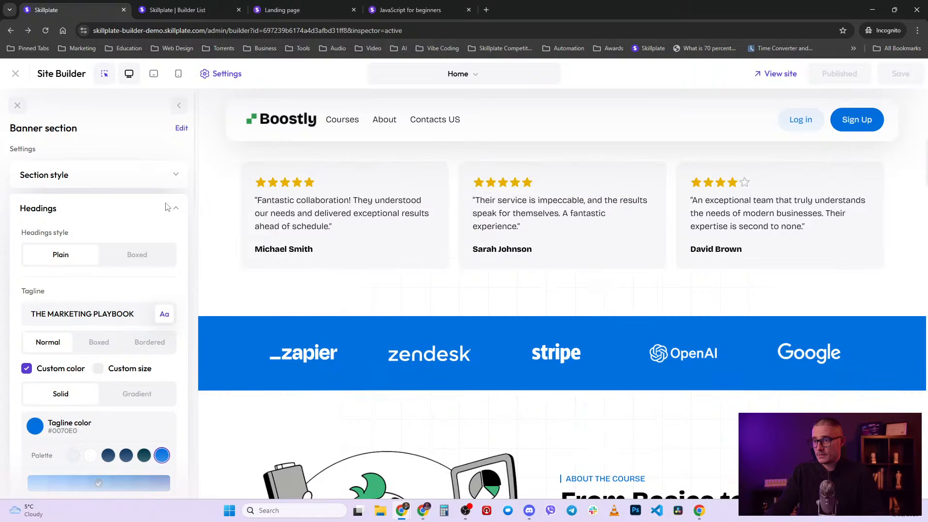
left_click(174, 212)
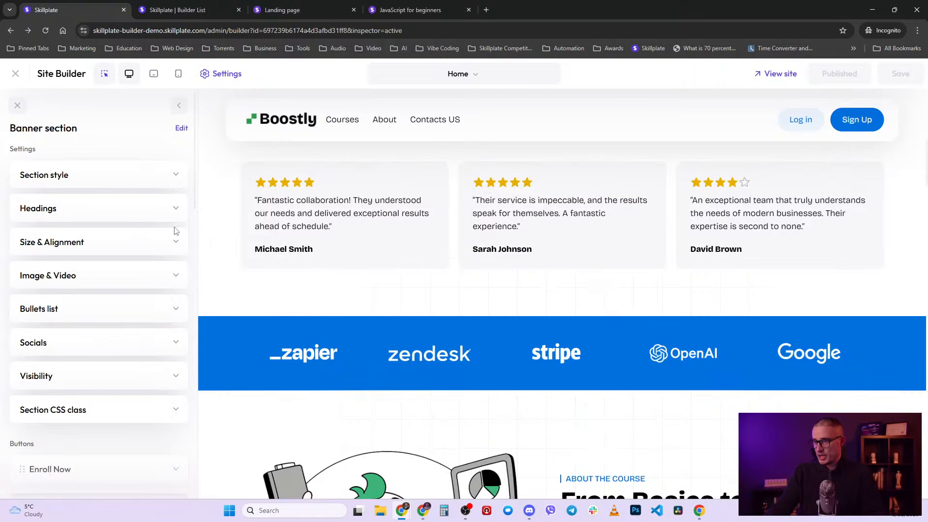
scroll(254, 201, "up", 10)
left_click(222, 74)
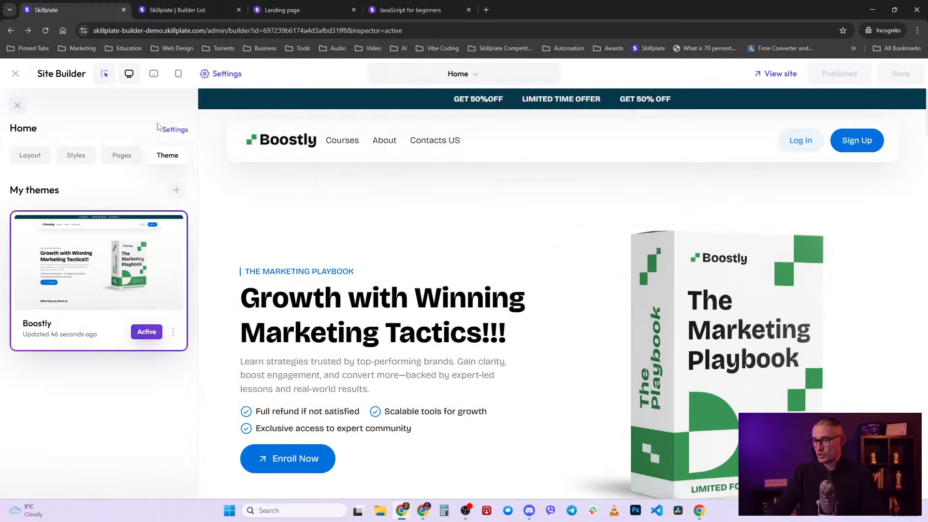
left_click(71, 163)
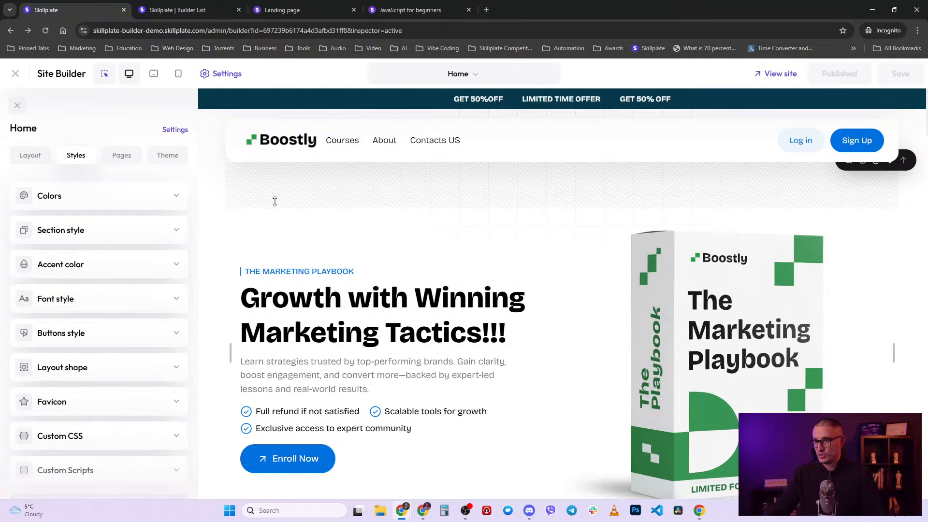
- Create a new page named 'Blog' and open it for customizing
left_click(478, 74)
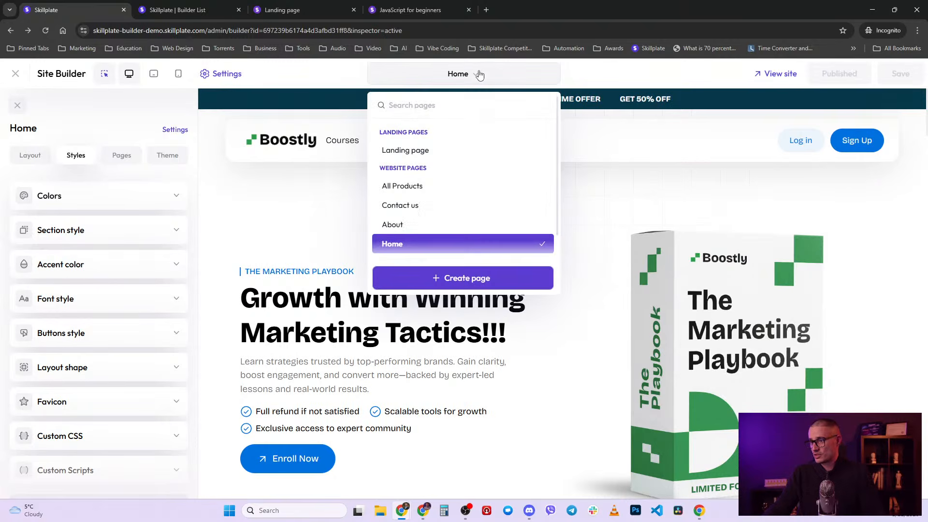
left_click(476, 285)
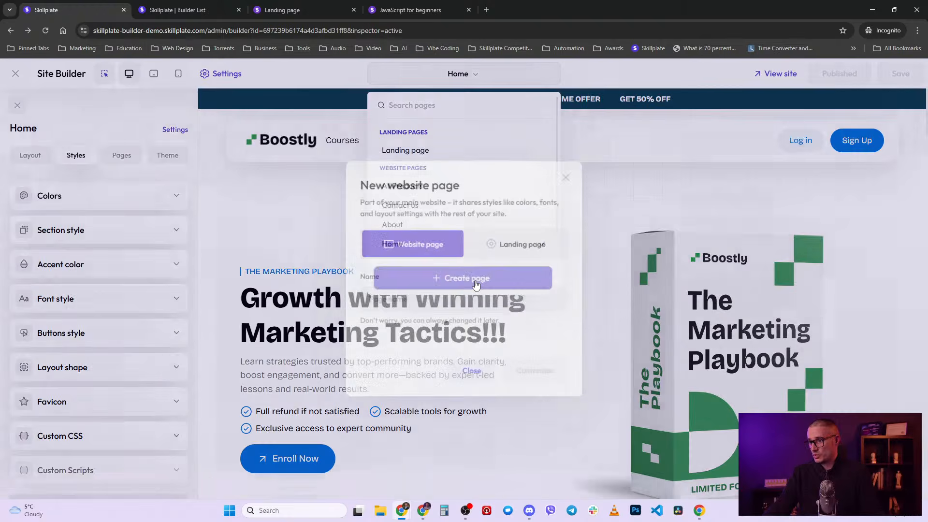
type("Blog")
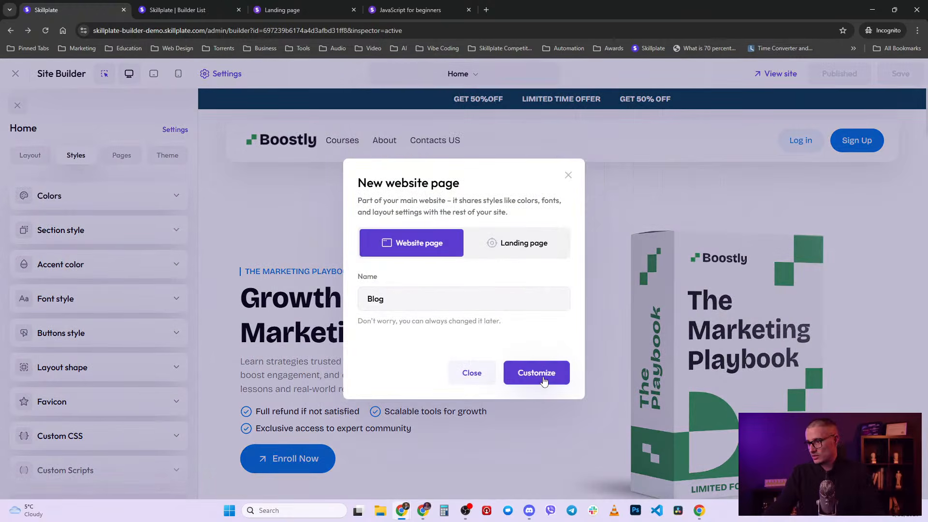
left_click(536, 372)
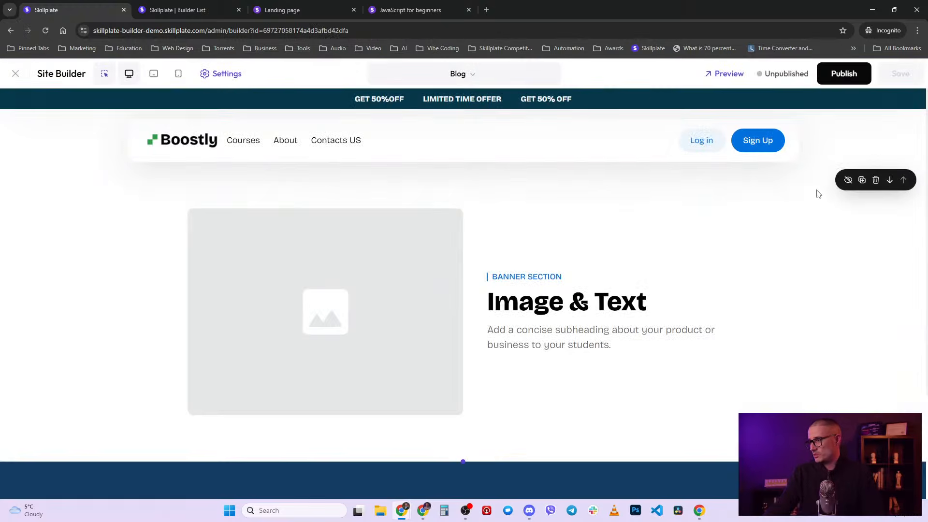
- Delete the placeholder Image & Text banner section from the Blog page
left_click(876, 180)
left_click(582, 322)
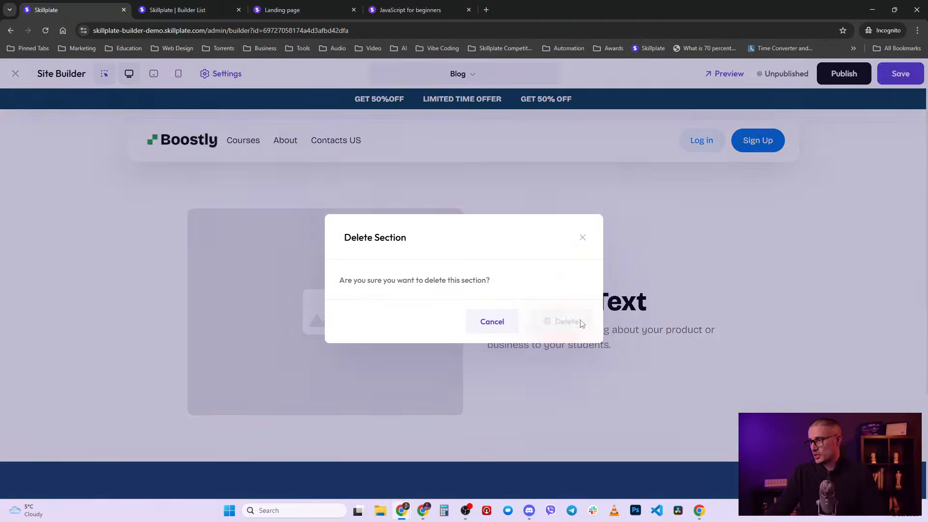
left_click(464, 161)
- Preview the Feature cards templates, then bring up the Media gallery templates instead
scroll(145, 290, "down", 5)
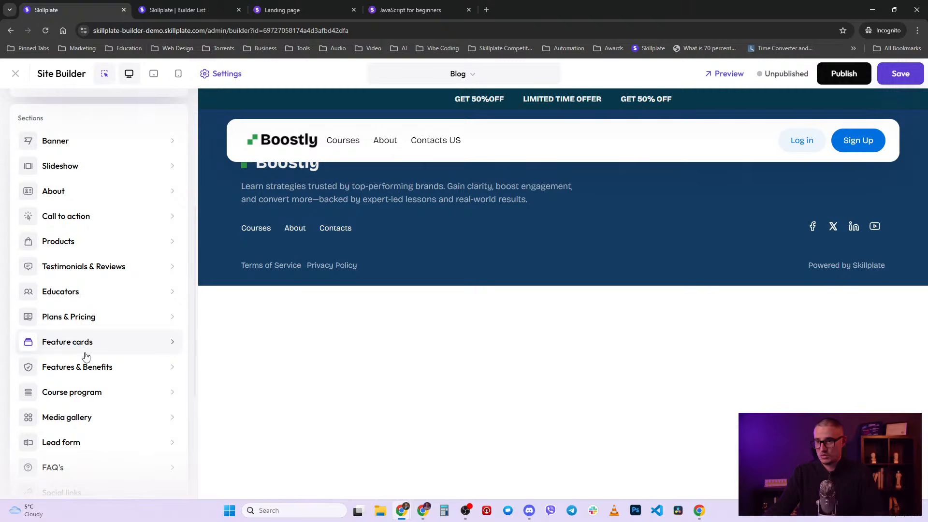
scroll(87, 357, "down", 3)
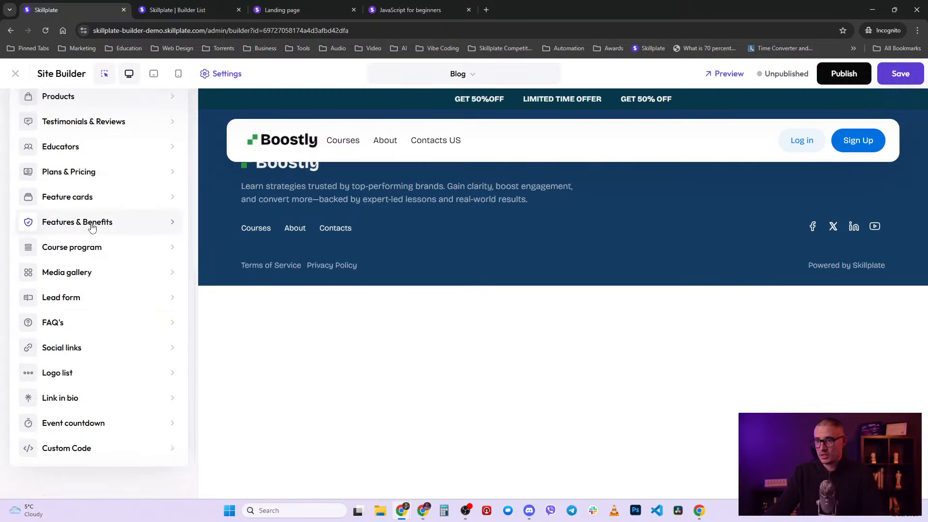
left_click(90, 196)
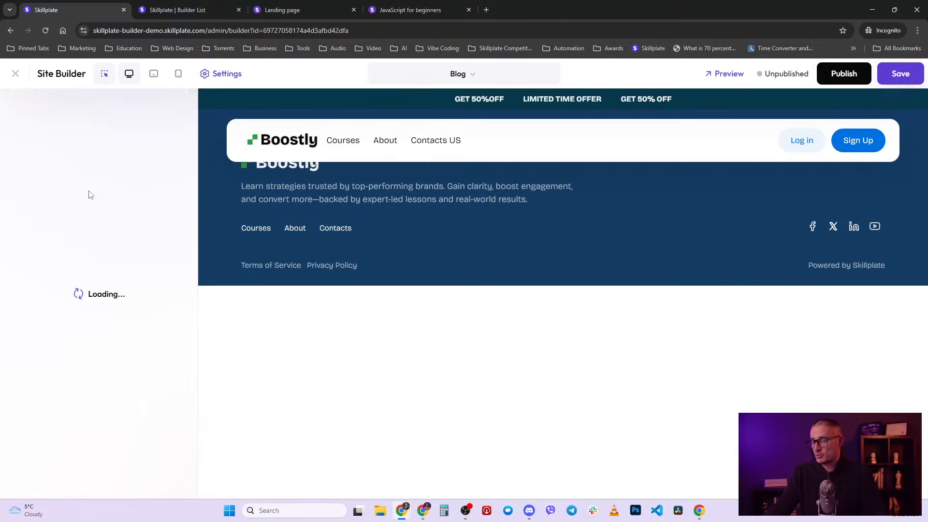
scroll(118, 371, "down", 3)
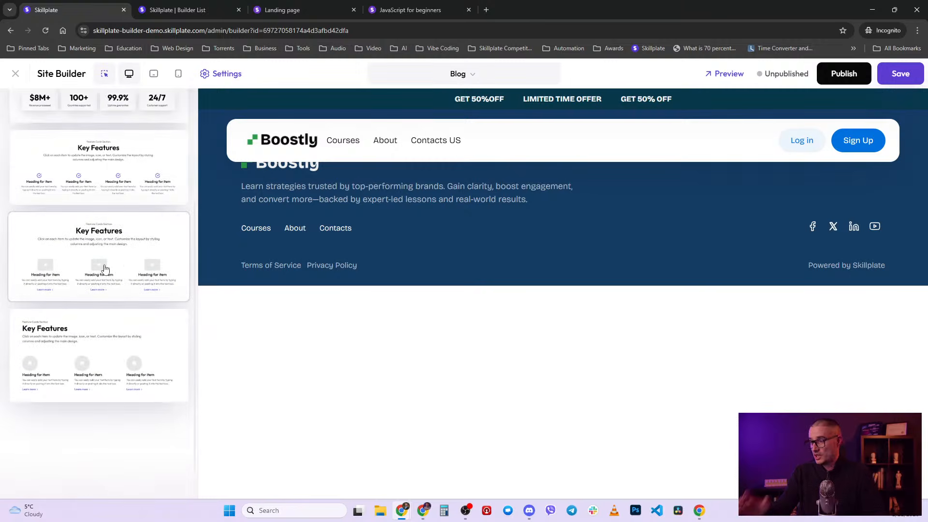
scroll(106, 269, "up", 3)
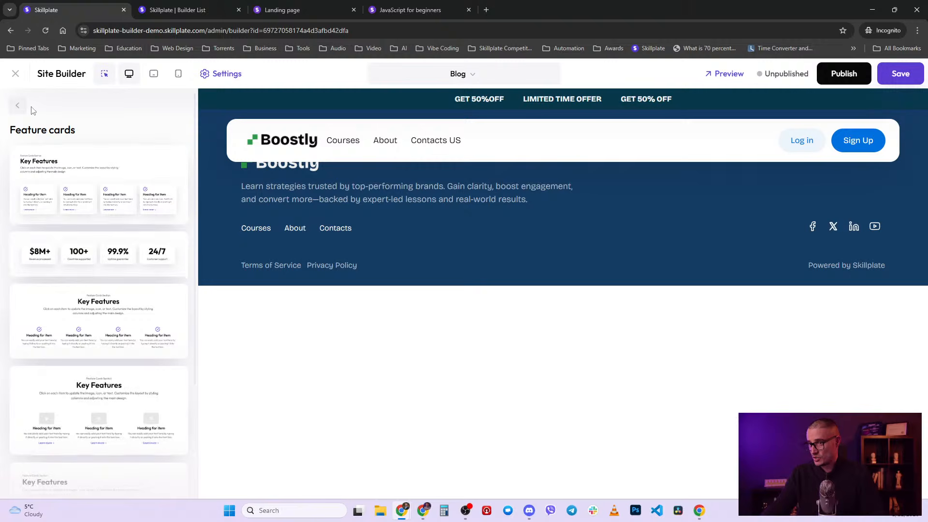
left_click(17, 106)
scroll(97, 356, "down", 5)
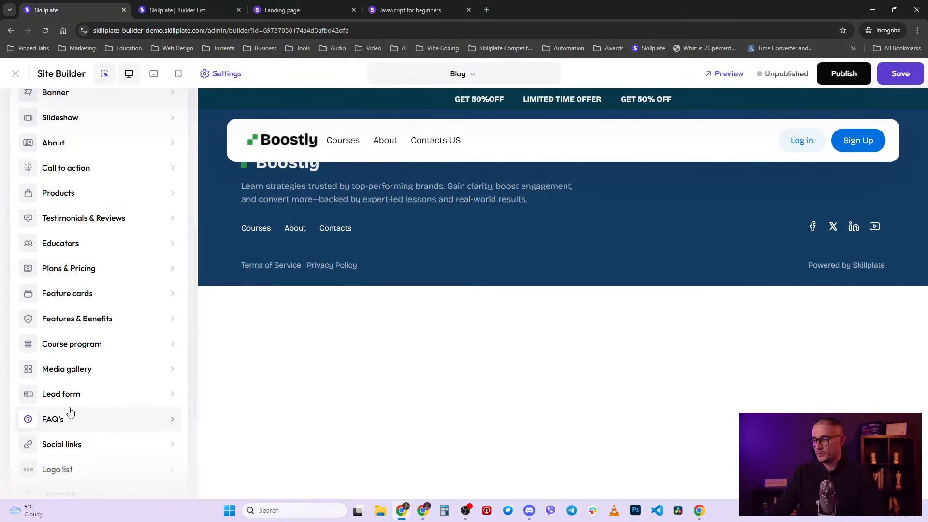
left_click(91, 372)
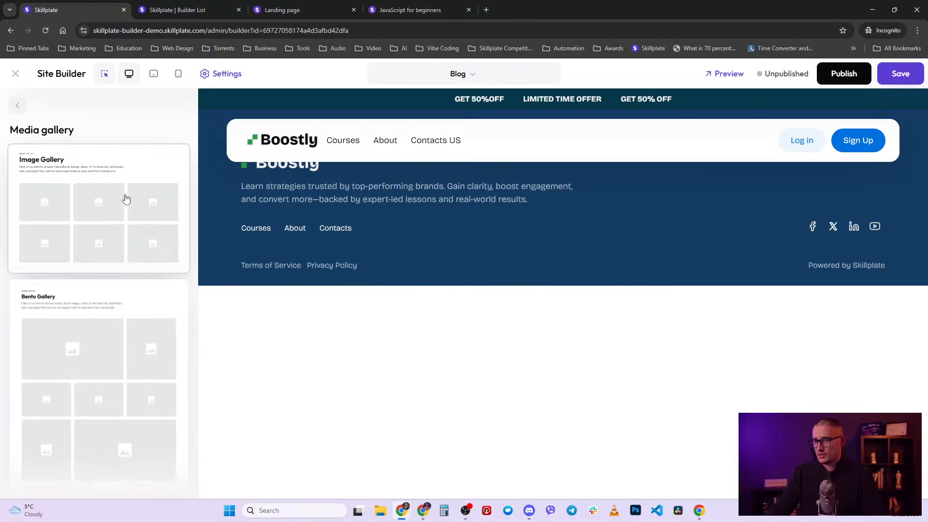
- Insert an Image Gallery and title its first item 'Blog article 1', linked to Contact us
left_click(131, 191)
left_click(420, 385)
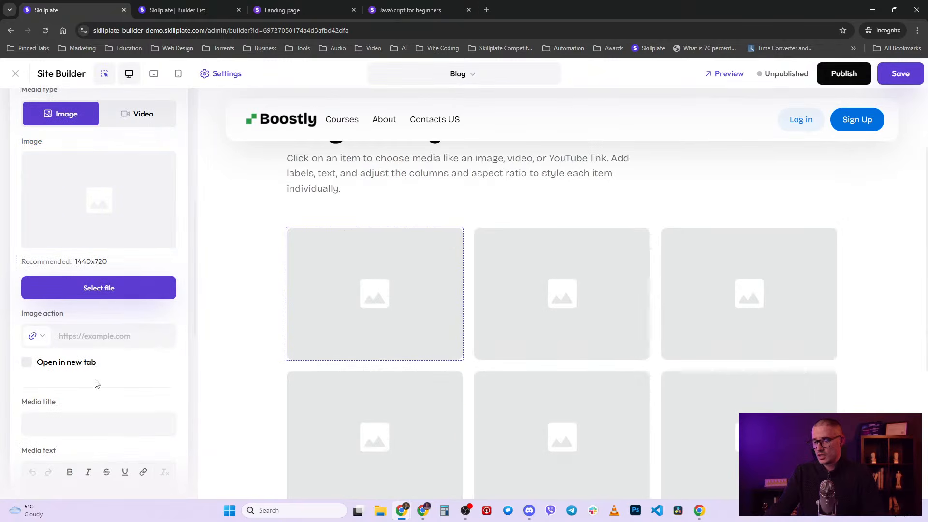
left_click(36, 336)
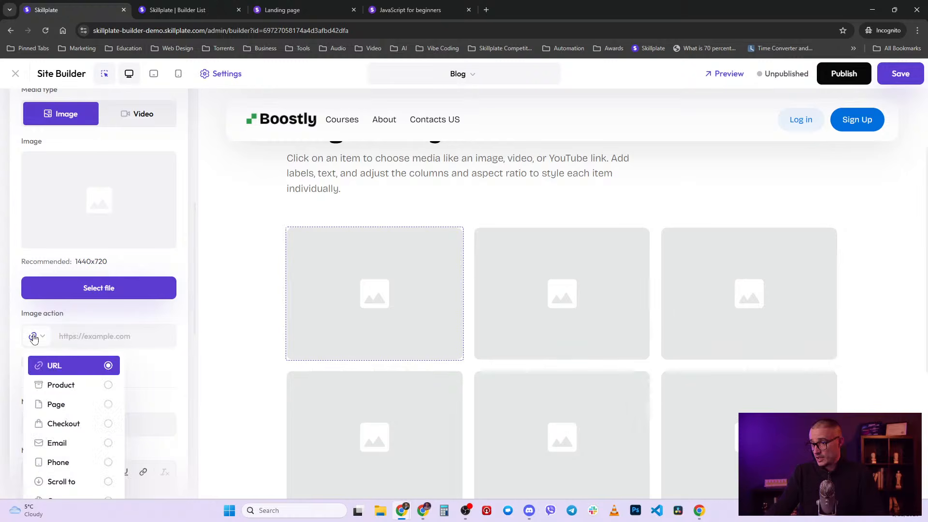
left_click(70, 409)
scroll(97, 314, "down", 2)
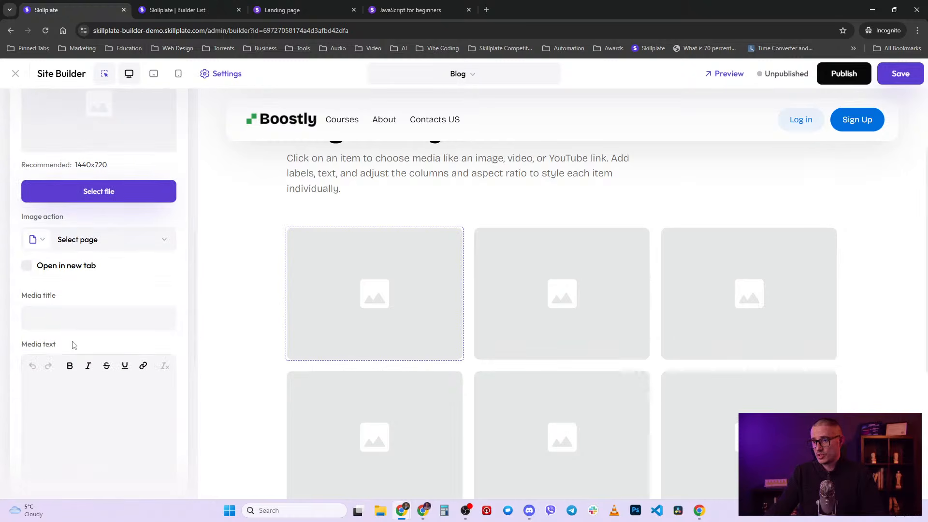
left_click(71, 317)
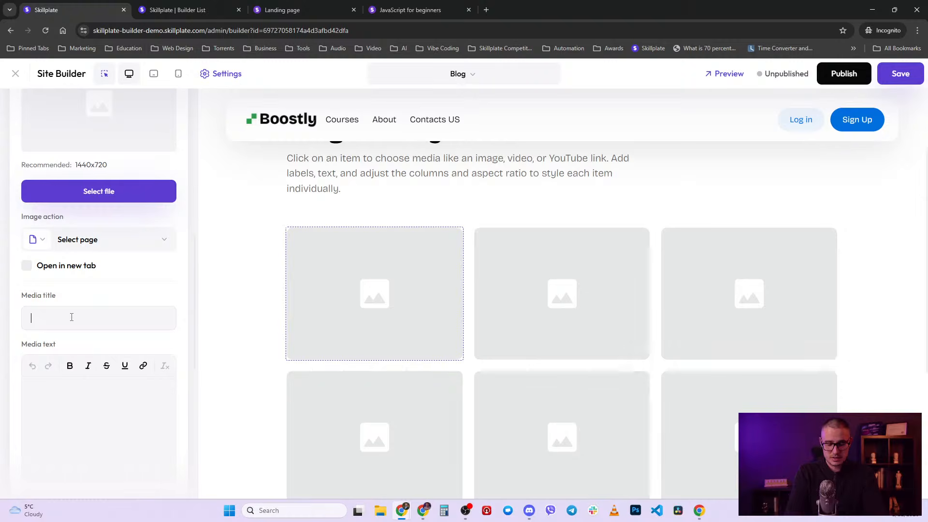
type("Blog")
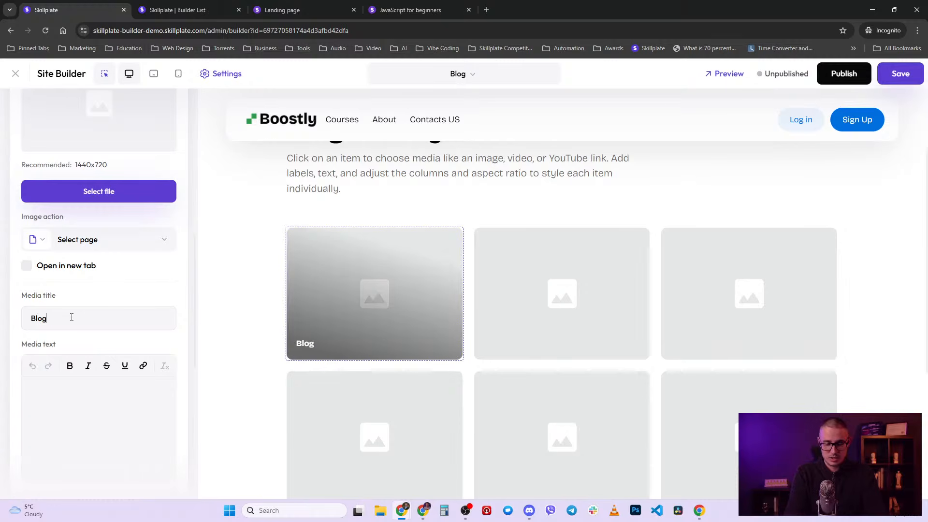
type(" article 1")
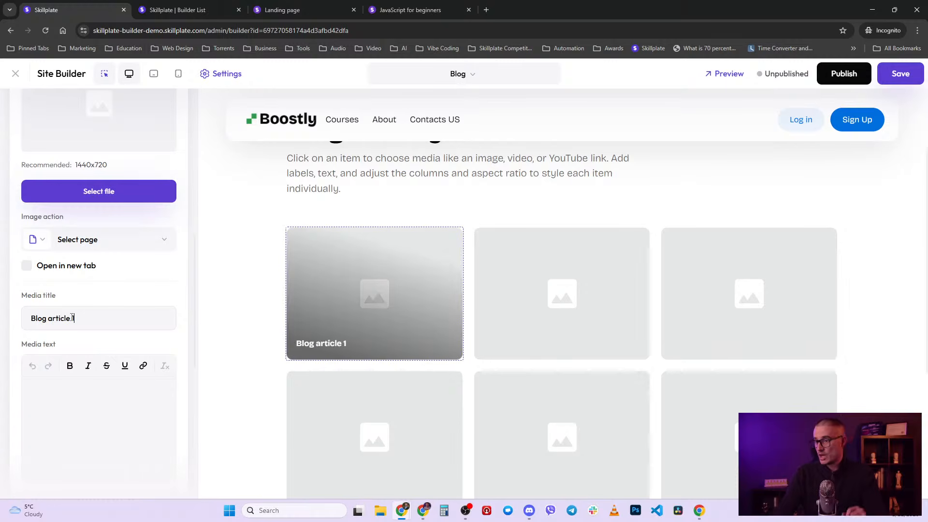
left_click(107, 240)
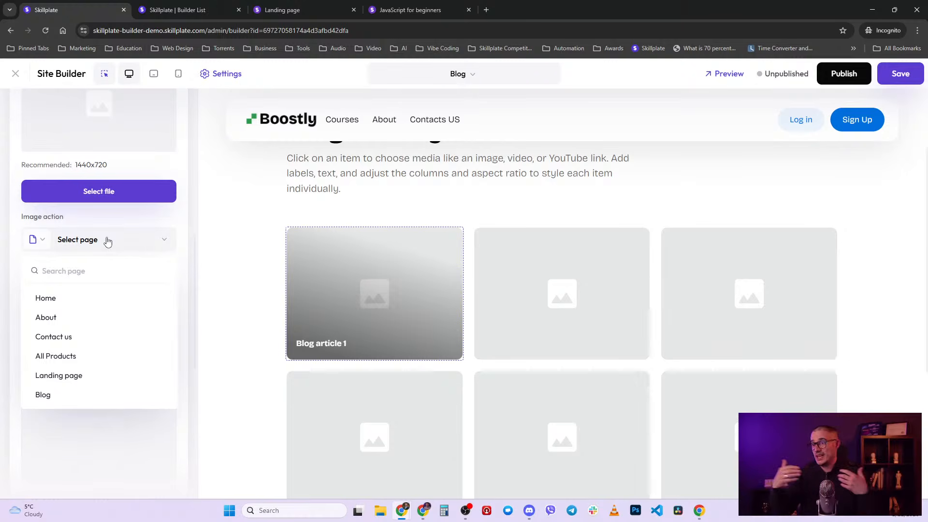
left_click(73, 337)
- Give the first item the uploaded desk photo and retype the heading as 'Checkout my cool articles'
scroll(74, 343, "up", 3)
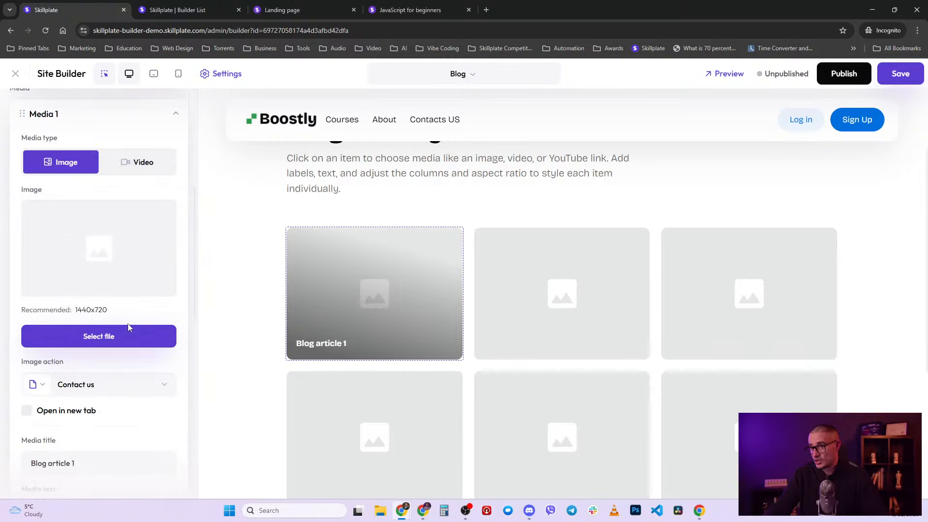
left_click(120, 336)
left_click(89, 284)
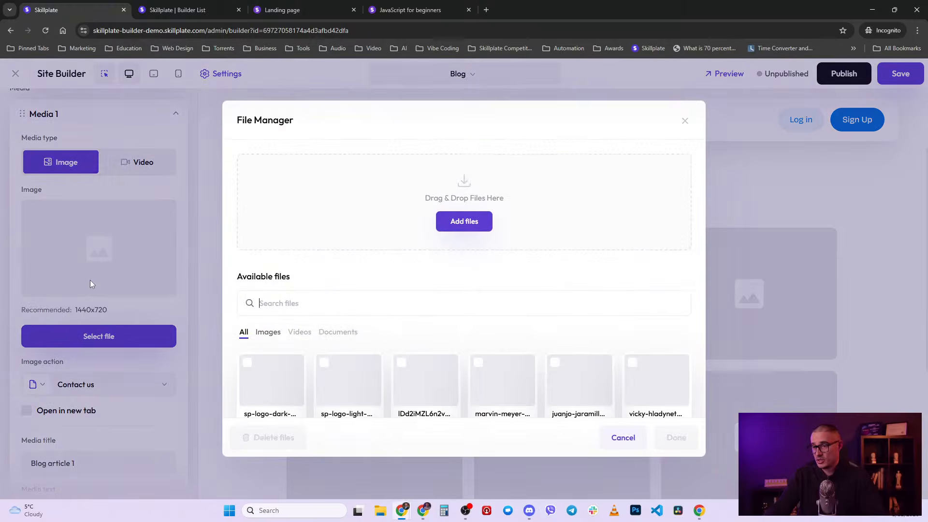
scroll(550, 368, "down", 1)
left_click(667, 438)
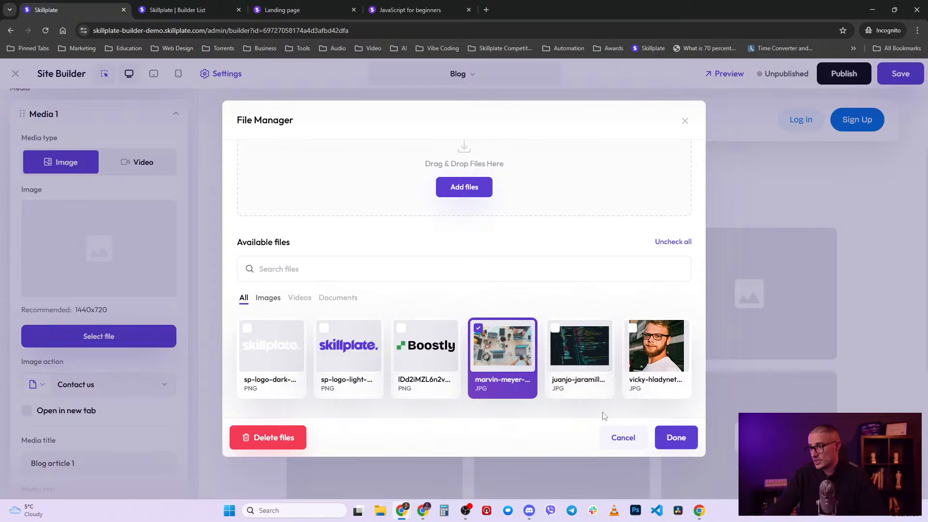
scroll(385, 264, "up", 2)
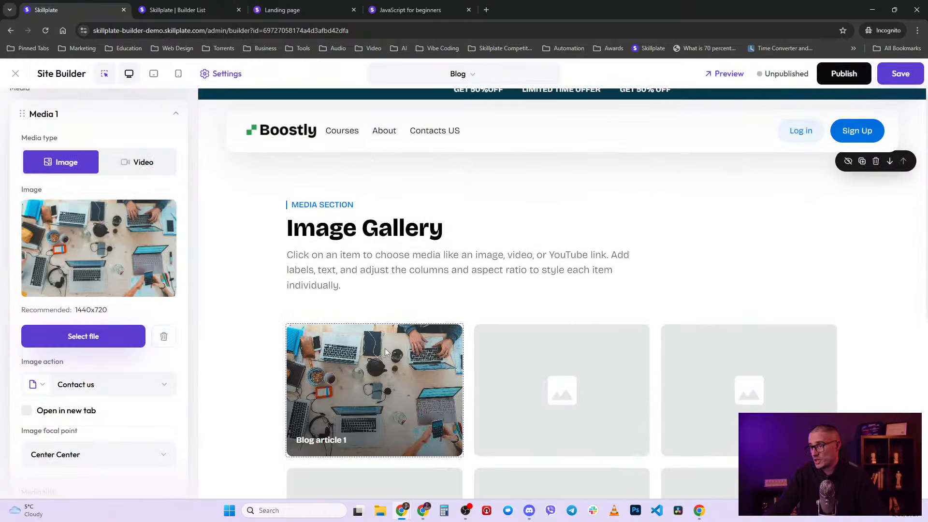
triple_click(384, 231)
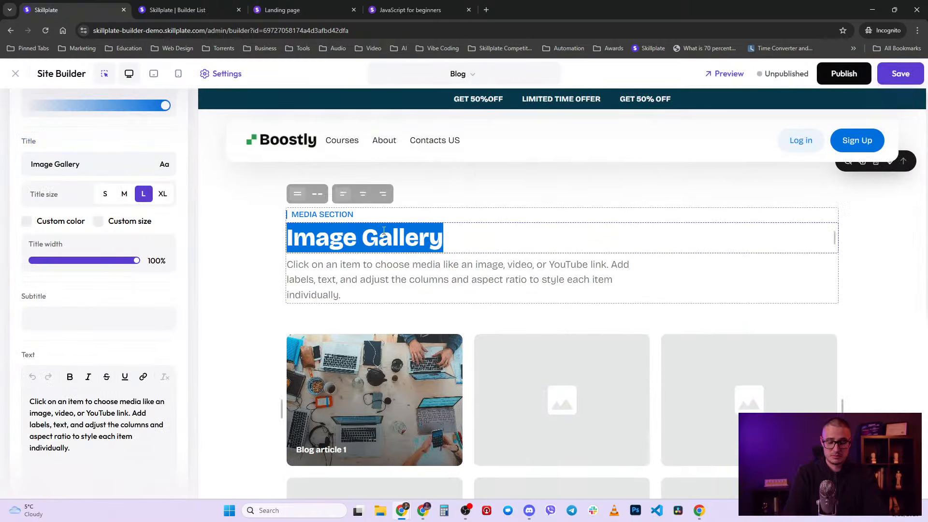
type("Checkou")
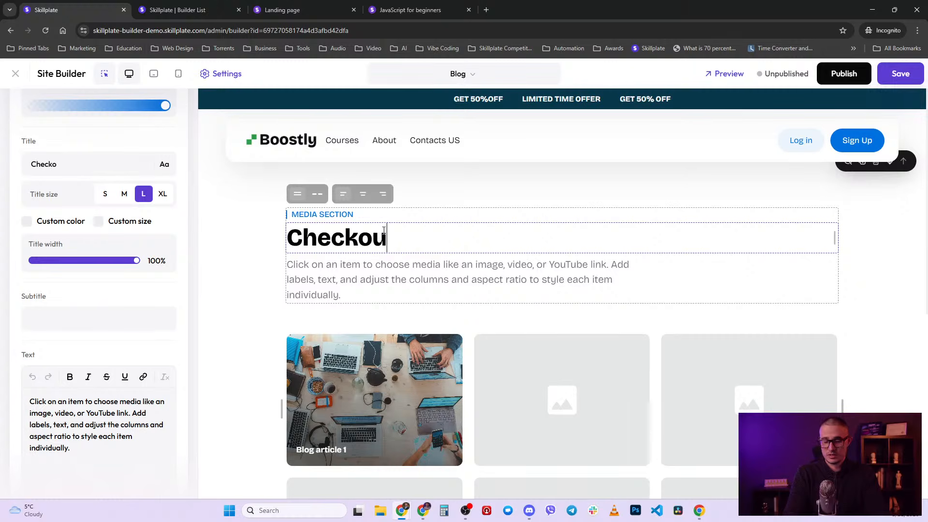
type("t my cool articles")
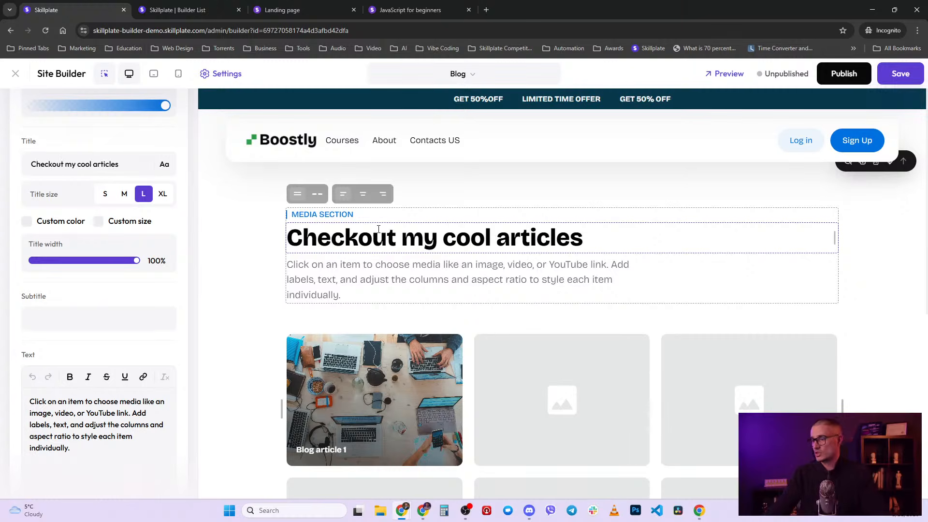
- Scroll the canvas to check the renamed gallery heading, the gallery, and the footer
scroll(358, 315, "down", 2)
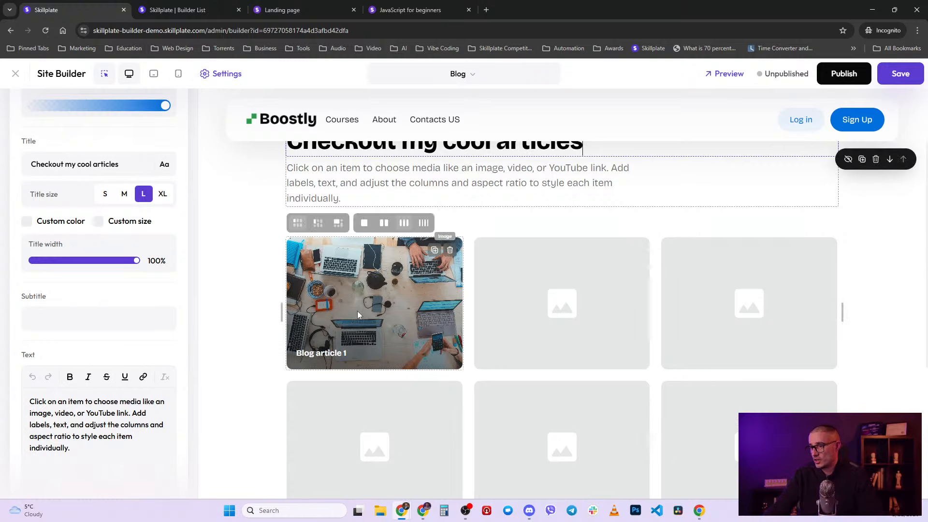
scroll(334, 267, "up", 2)
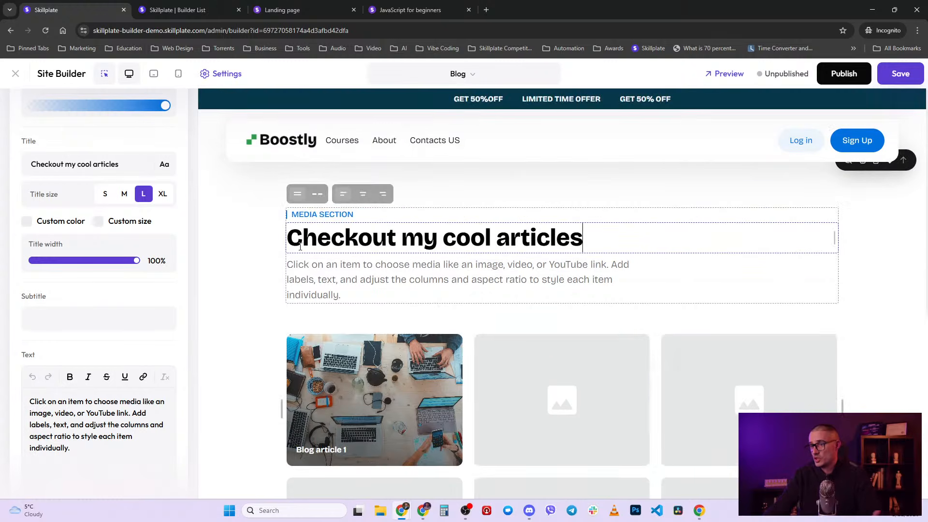
scroll(334, 267, "down", 6)
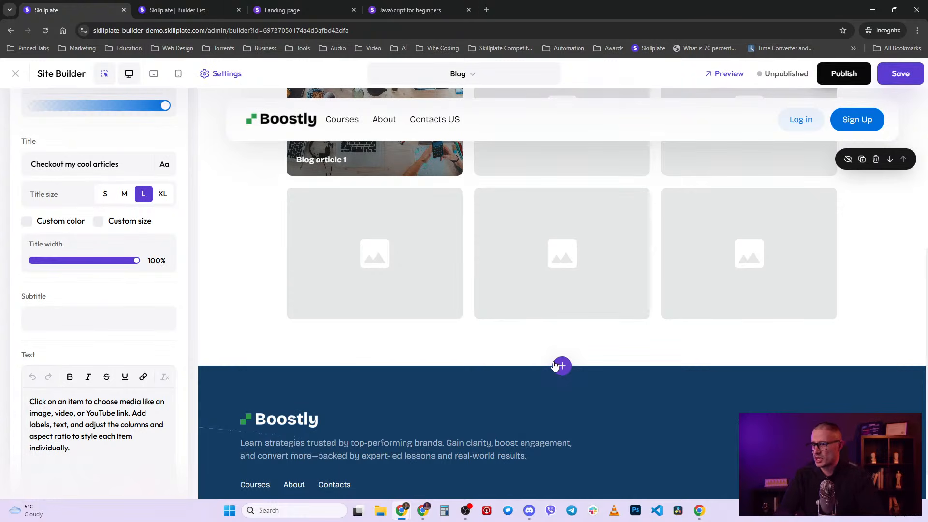
- Point the header's Contacts US link to the Blog page and publish
left_click(420, 124)
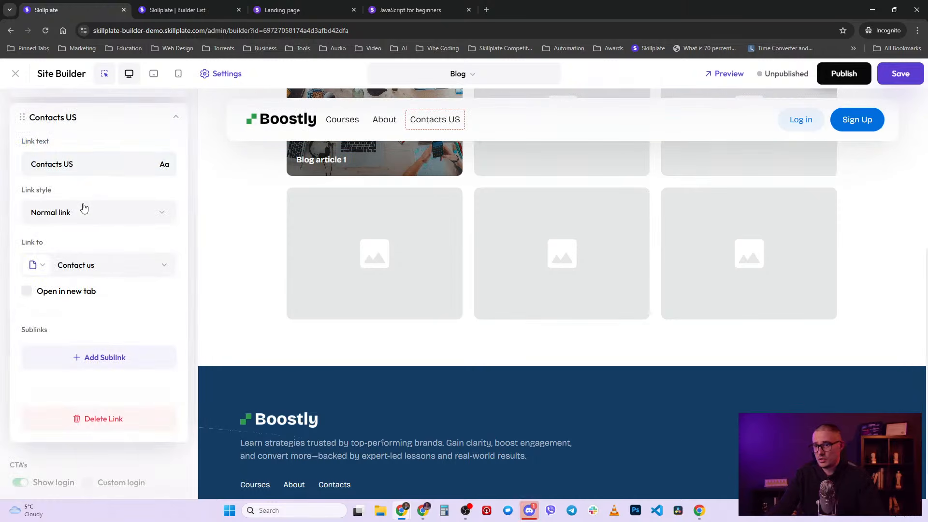
left_click(98, 273)
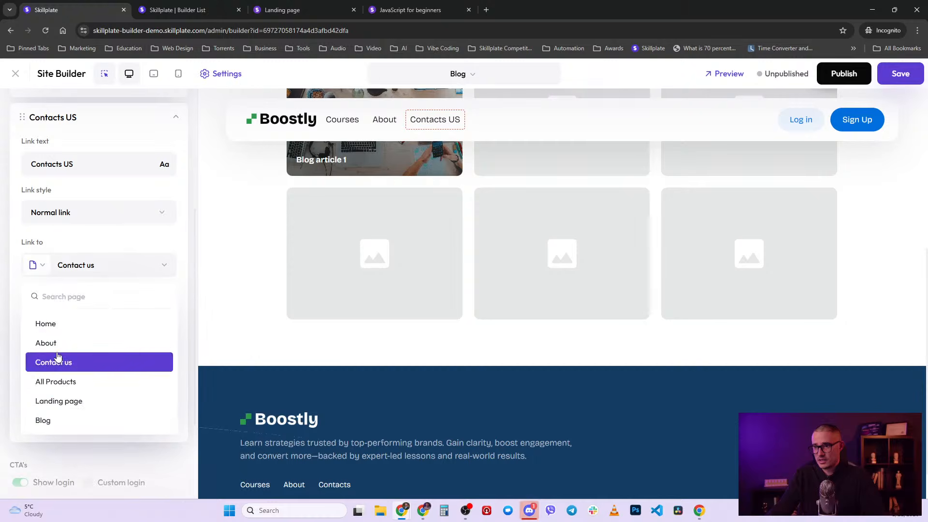
left_click(63, 420)
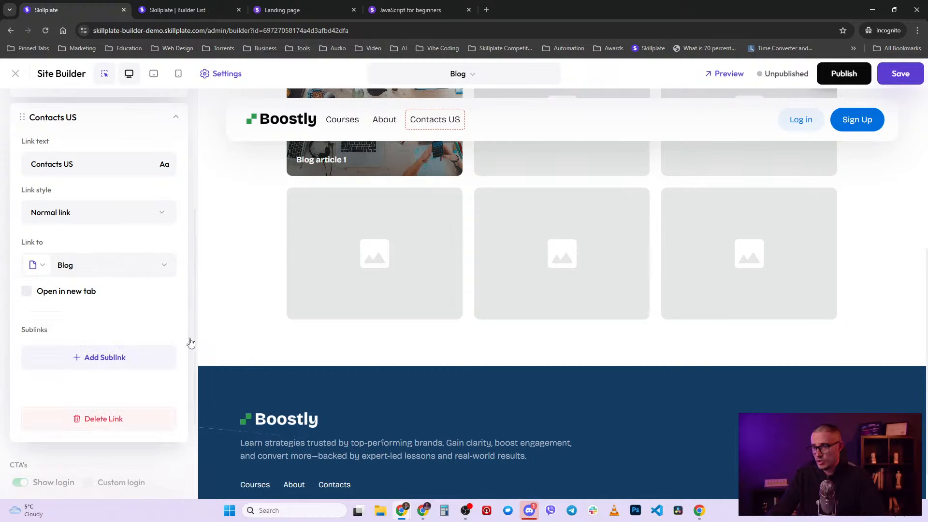
left_click(833, 73)
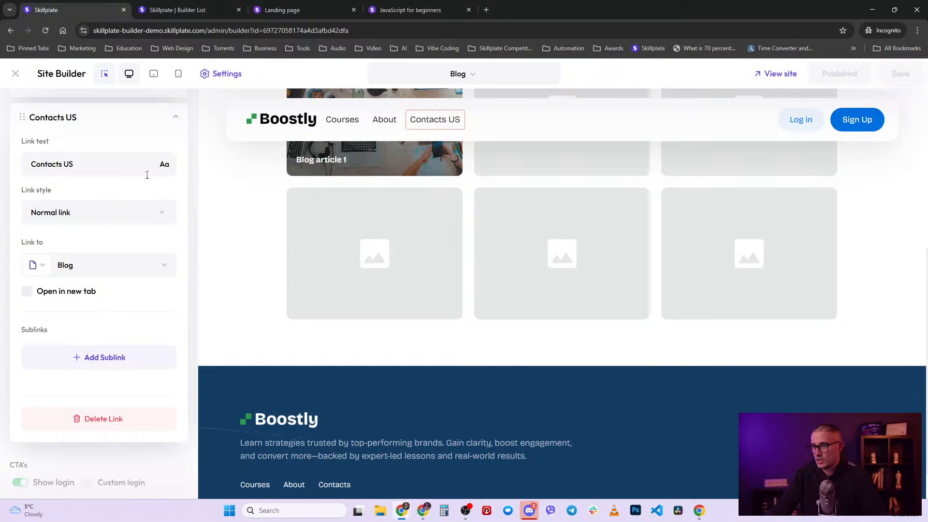
- Rename the header link text to 'Blog' and publish the site again
double_click(83, 160)
key("ctrl+a")
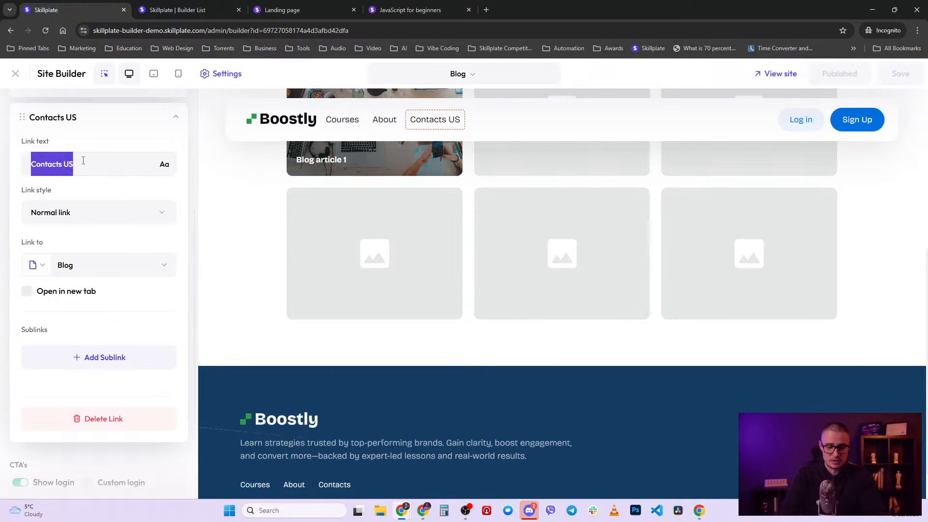
type("Blog")
left_click(845, 74)
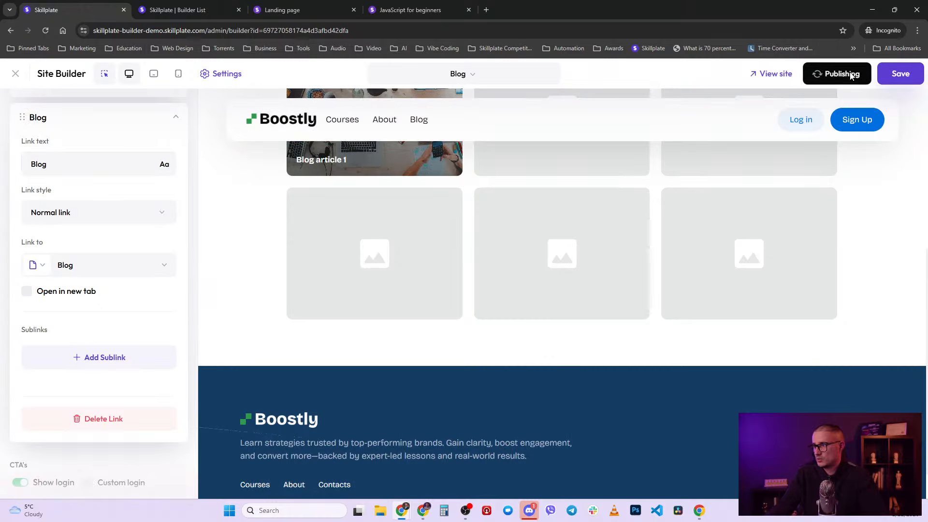
left_click(261, 5)
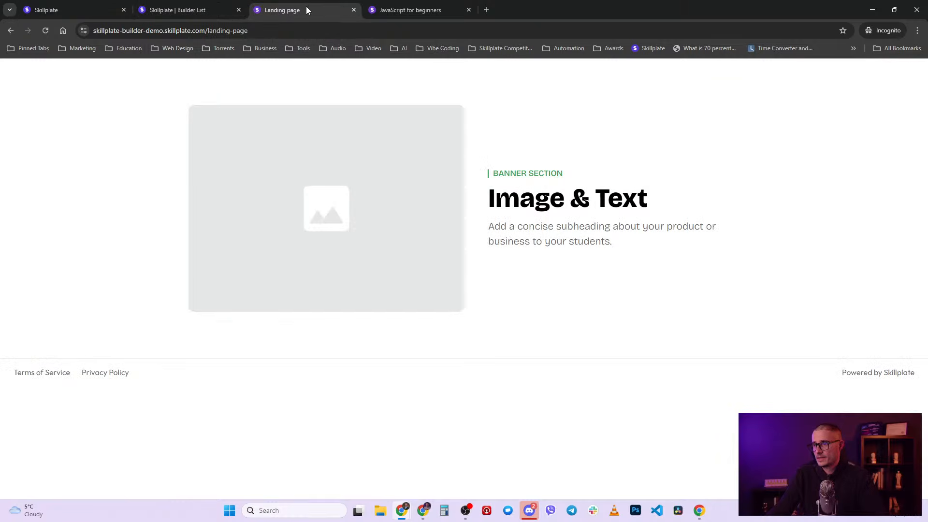
- Load the live site's home page and follow the header's Blog link
left_click(353, 9)
left_click_drag(207, 31, 345, 36)
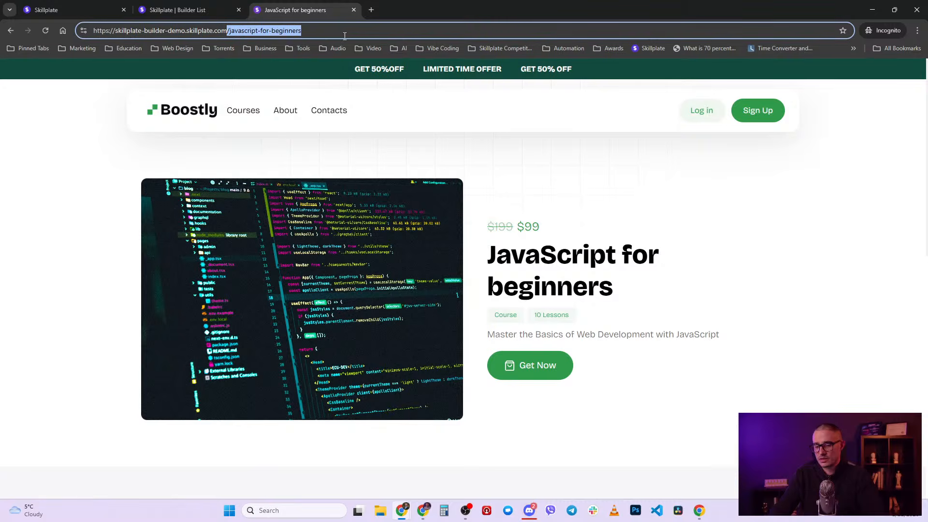
left_click(180, 115)
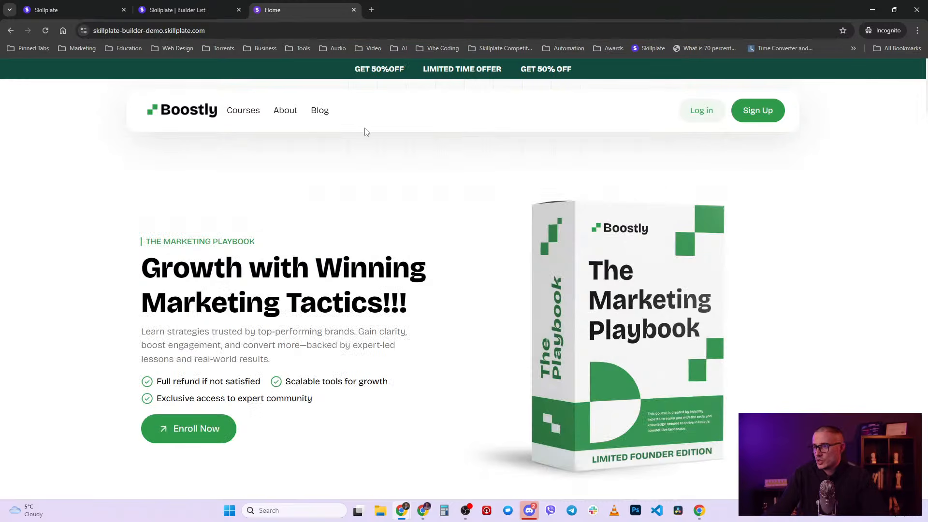
left_click(328, 113)
- Review the live blog page's intro and gallery, then return to the admin Pages list
scroll(289, 285, "down", 4)
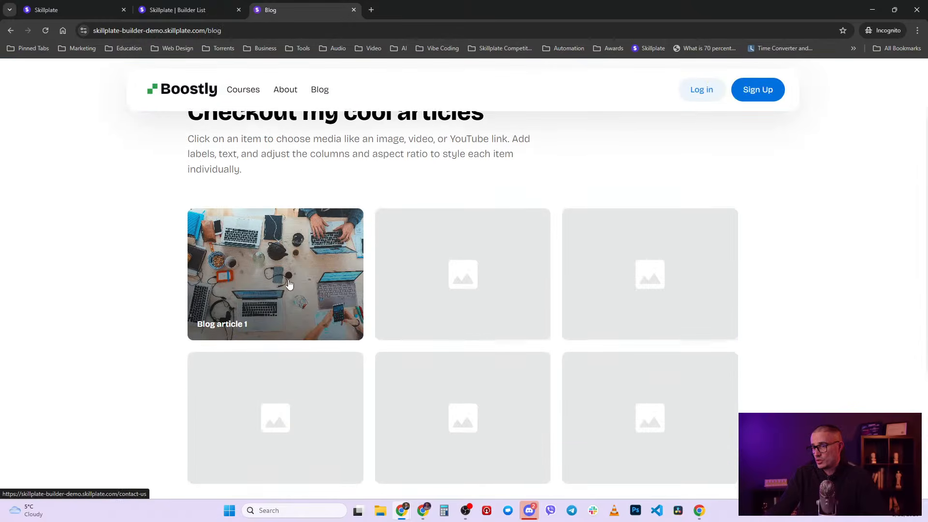
scroll(194, 244, "up", 4)
left_click_drag(194, 234, 393, 245)
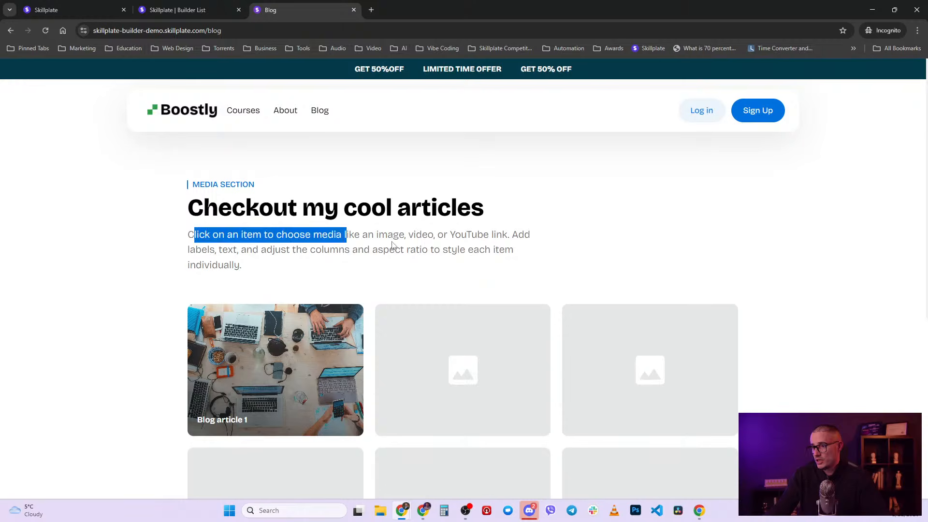
left_click(437, 244)
scroll(441, 248, "down", 3)
scroll(176, 339, "up", 3)
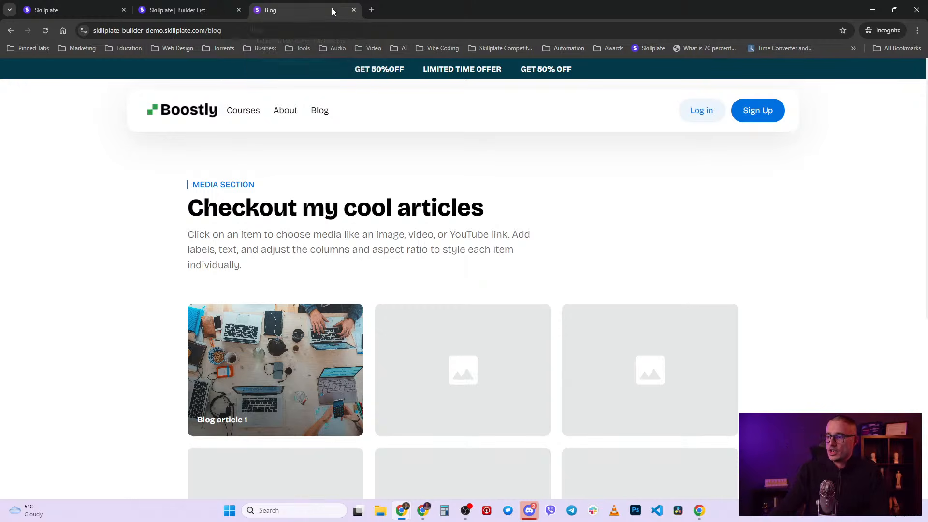
left_click(171, 5)
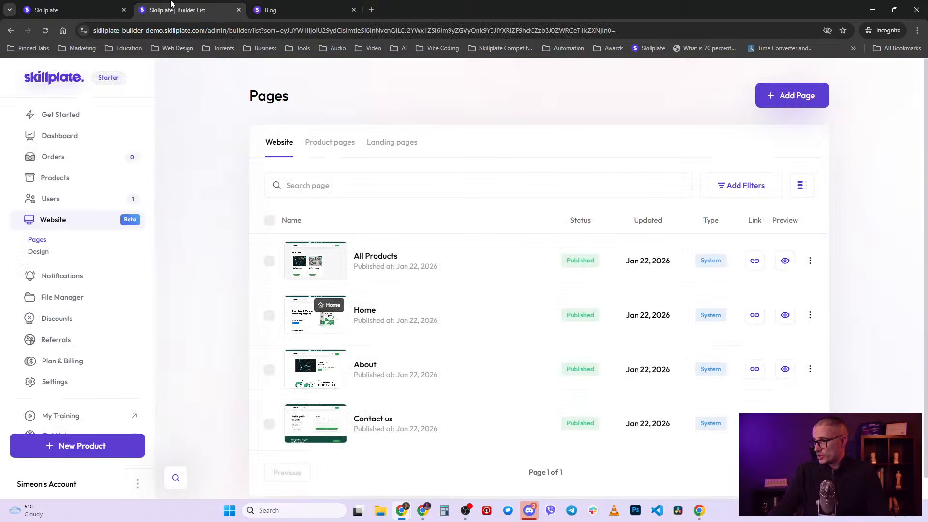
- Insert the second Lead form template, 'Get in touch' with bullets, above the Blog page footer
left_click(91, 4)
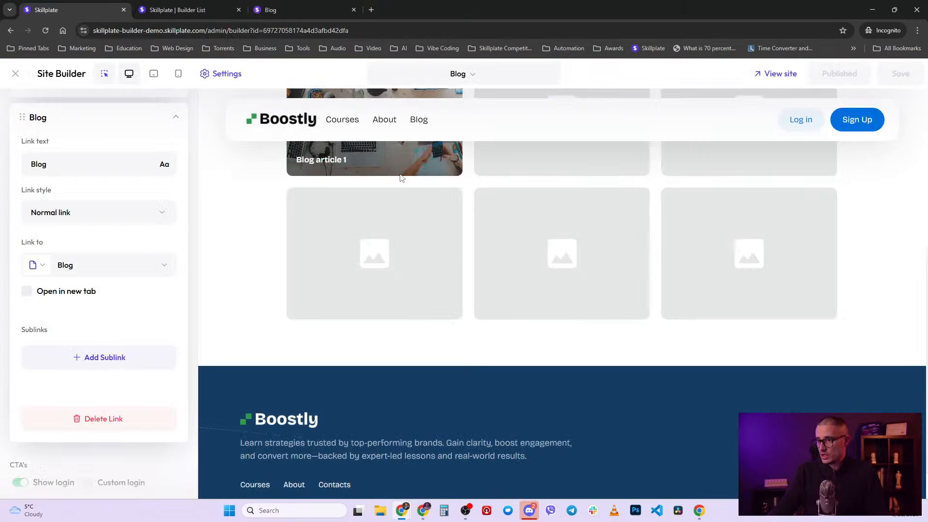
left_click(562, 367)
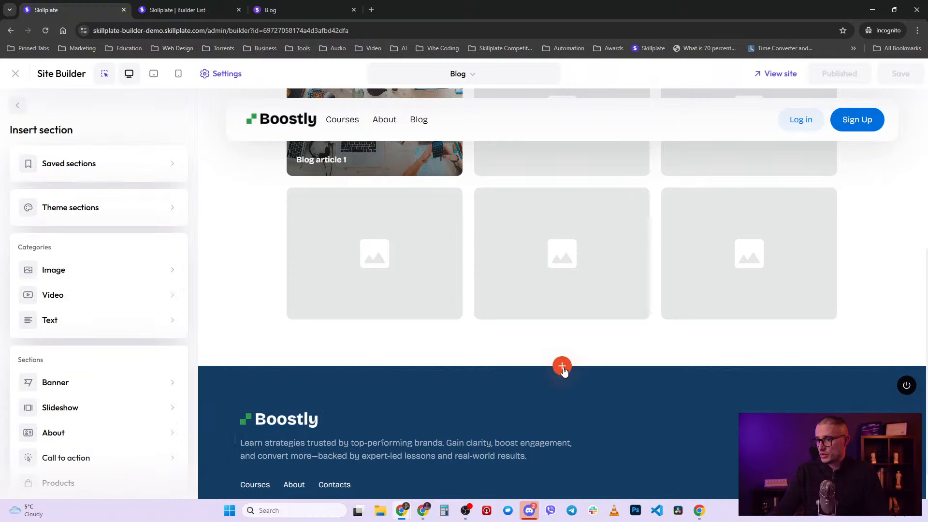
scroll(121, 365, "down", 7)
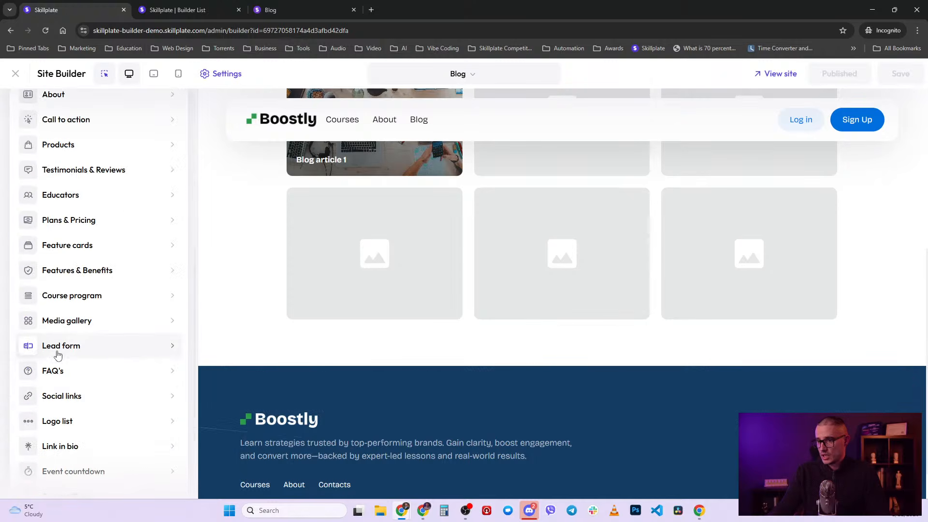
left_click(85, 347)
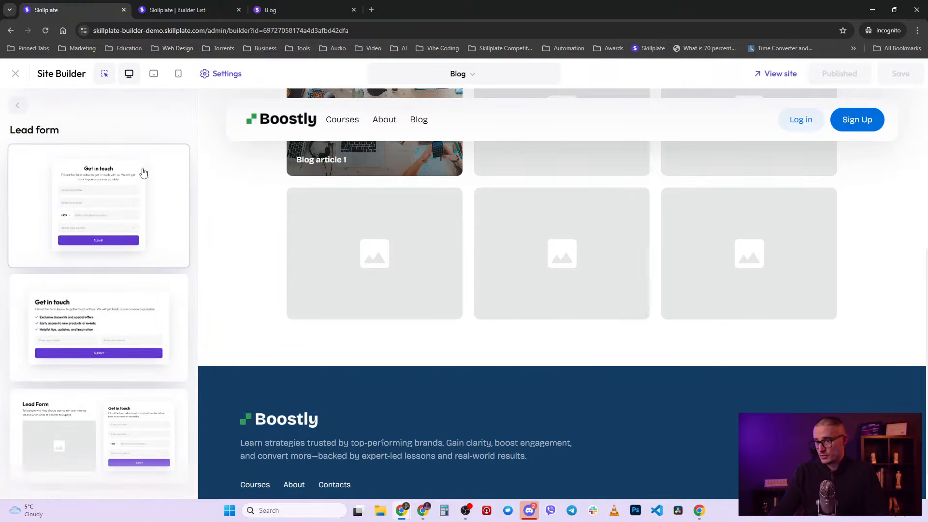
scroll(136, 265, "down", 3)
scroll(135, 265, "down", 1)
scroll(135, 265, "up", 4)
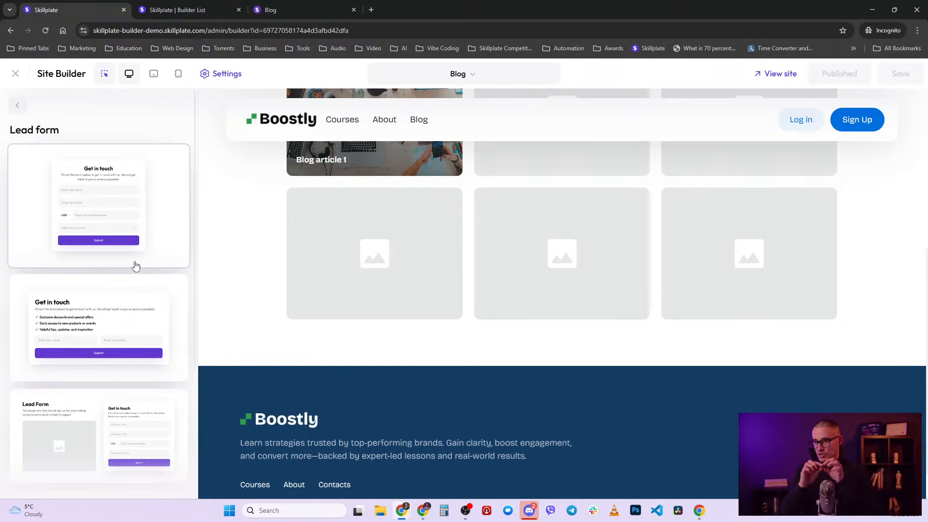
scroll(151, 302, "down", 1)
scroll(151, 302, "up", 1)
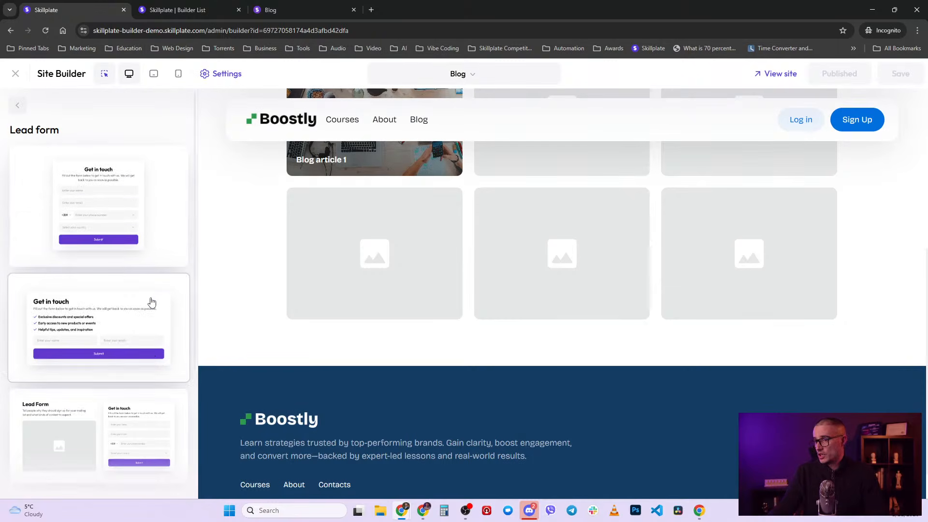
left_click(135, 316)
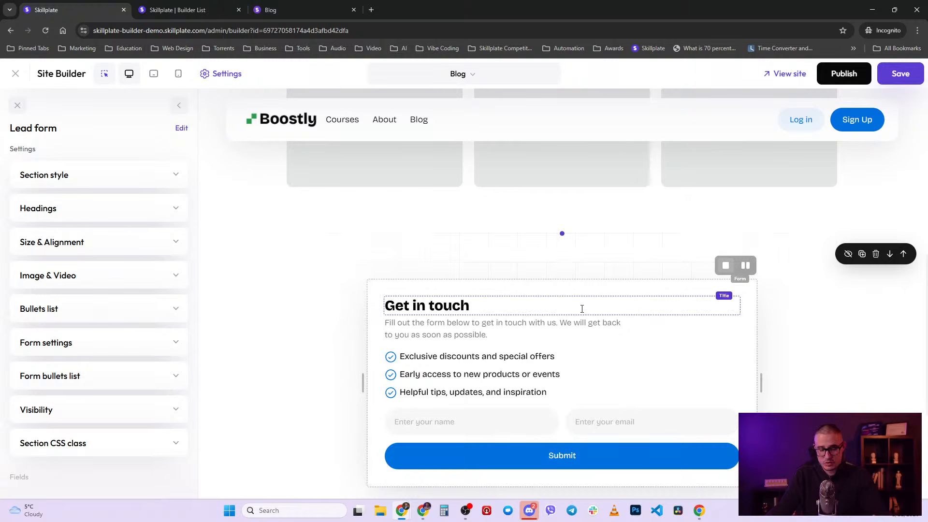
- Inspect the form's Name field settings and the available extra field types
scroll(352, 373, "down", 1)
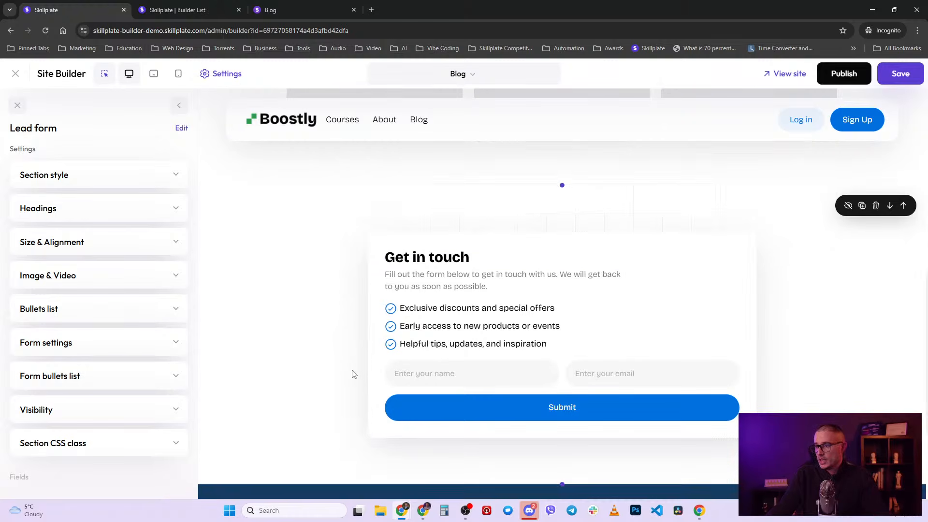
left_click(425, 373)
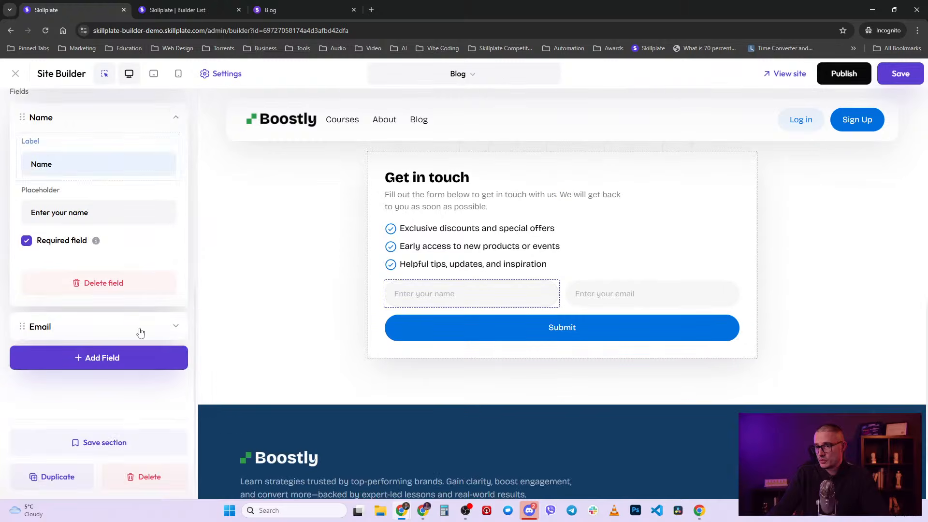
scroll(124, 328, "up", 2)
left_click(178, 215)
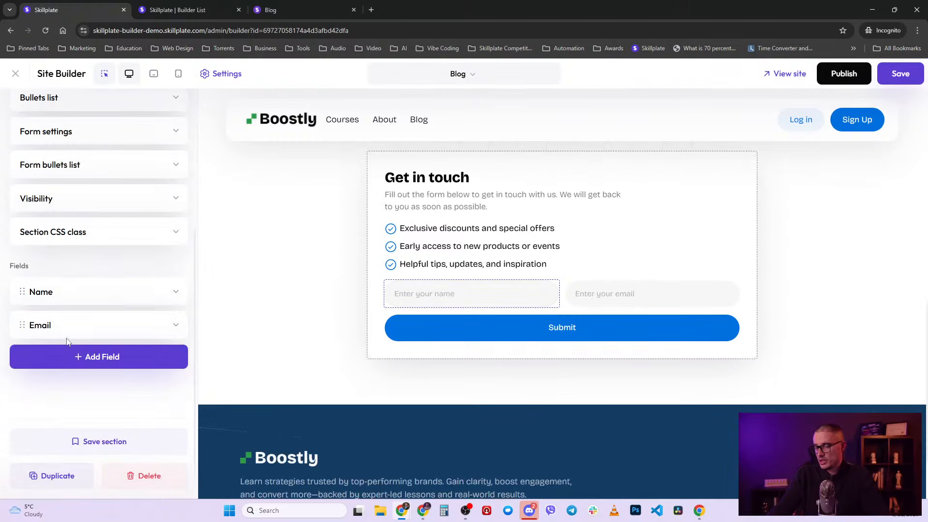
left_click(72, 355)
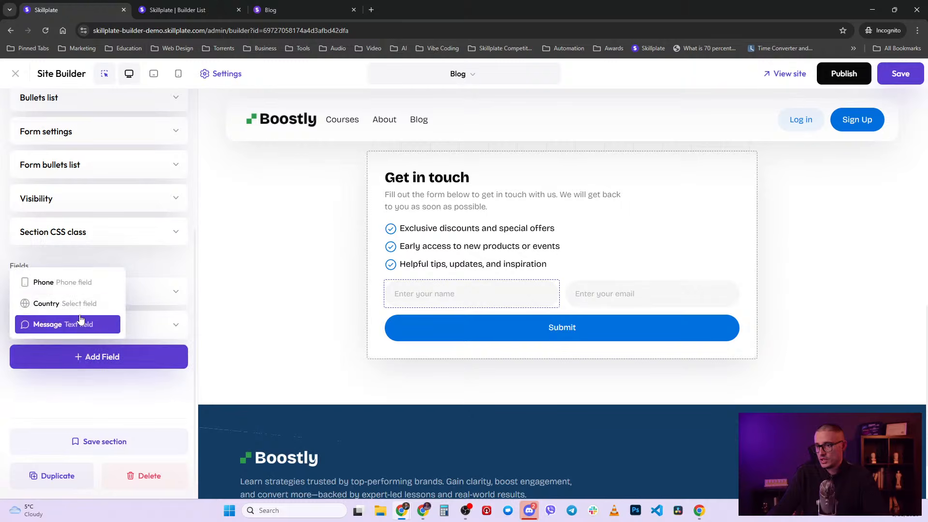
left_click(167, 262)
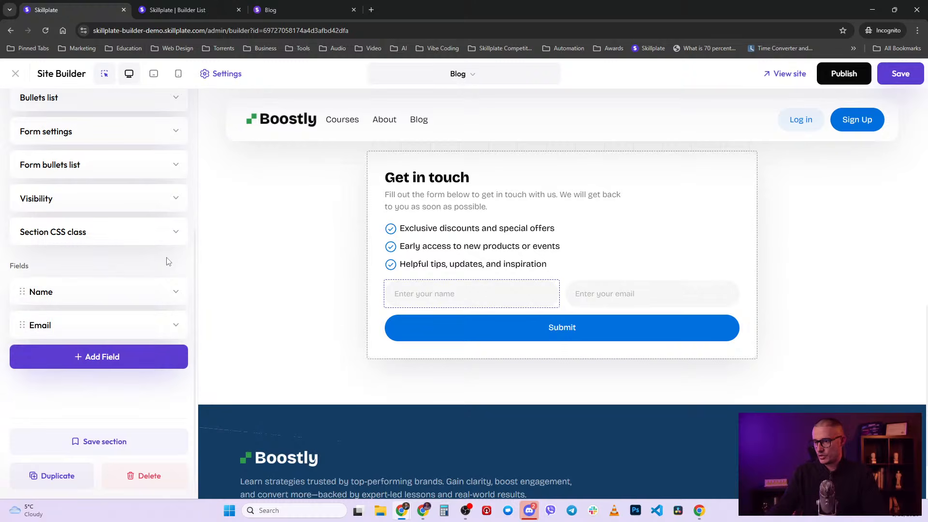
- Add Country and Phone fields to the form, ordering Phone before Country
left_click(145, 355)
left_click(76, 304)
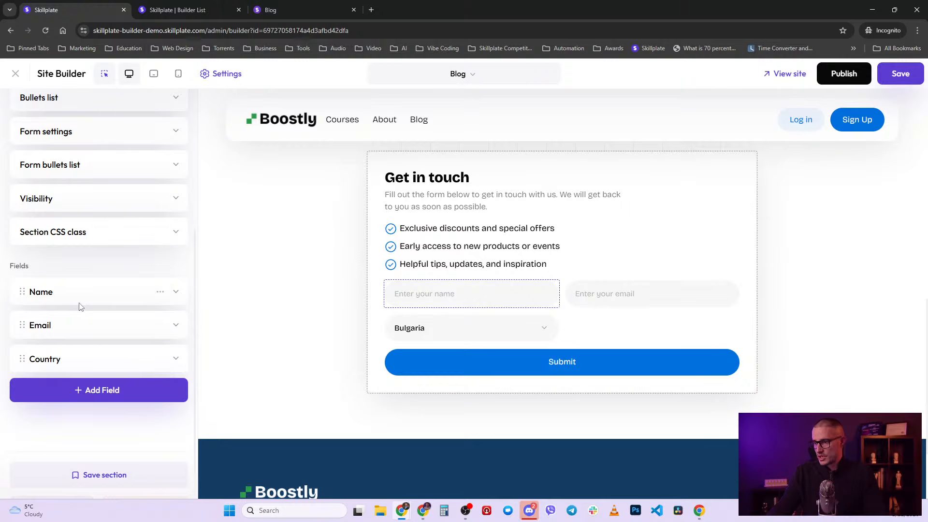
left_click(127, 389)
left_click(79, 337)
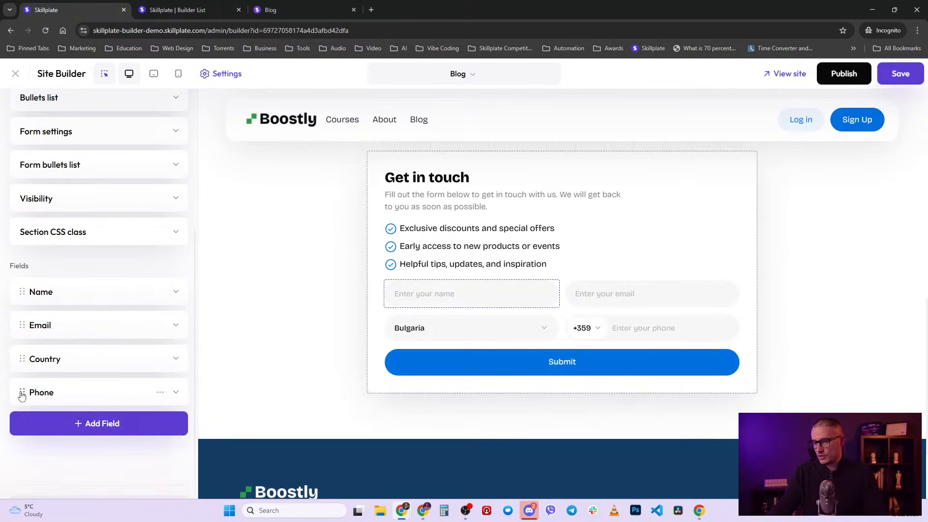
left_click_drag(21, 394, 22, 358)
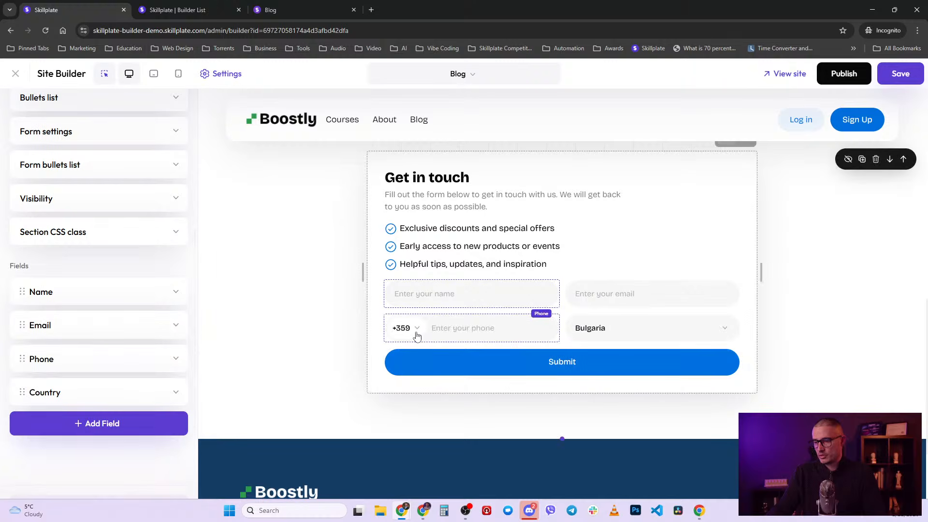
scroll(129, 297, "up", 3)
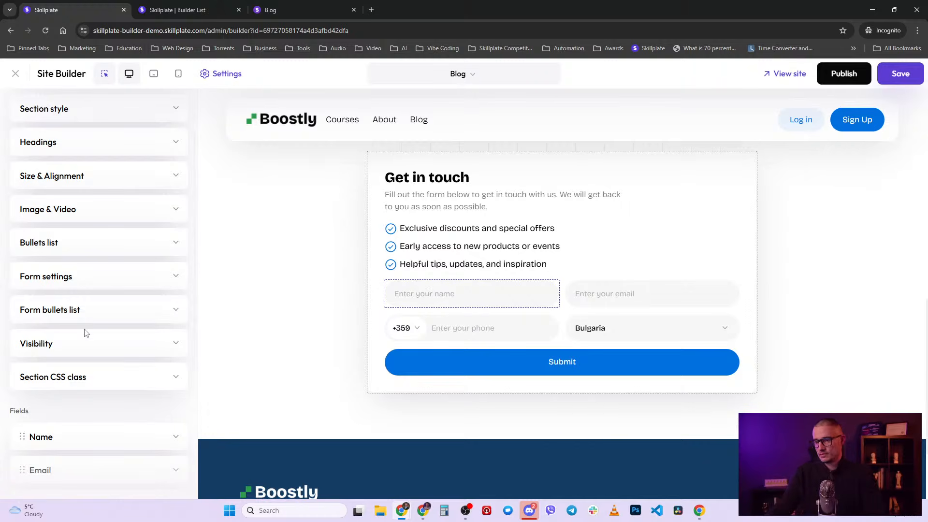
scroll(119, 349, "down", 3)
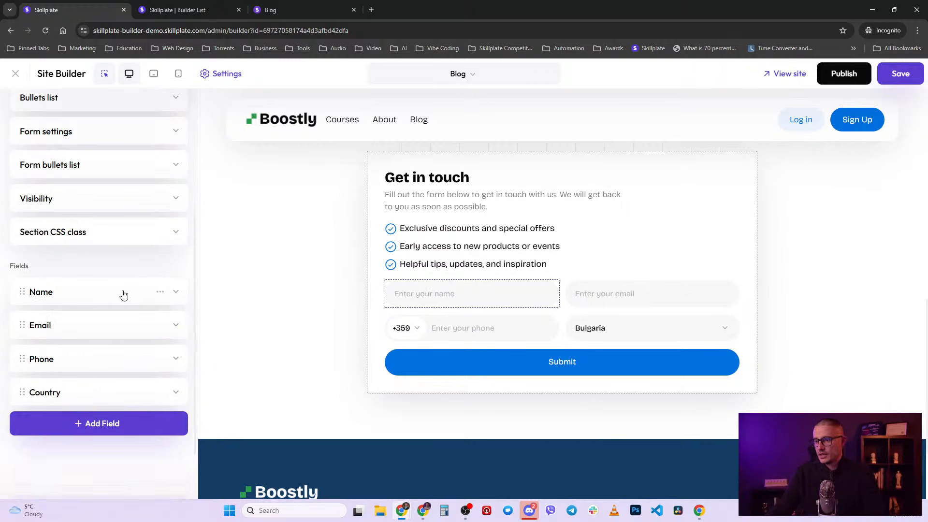
- Try editing the Name field's placeholder and required setting, leaving both unchanged
left_click(124, 293)
scroll(124, 291, "down", 1)
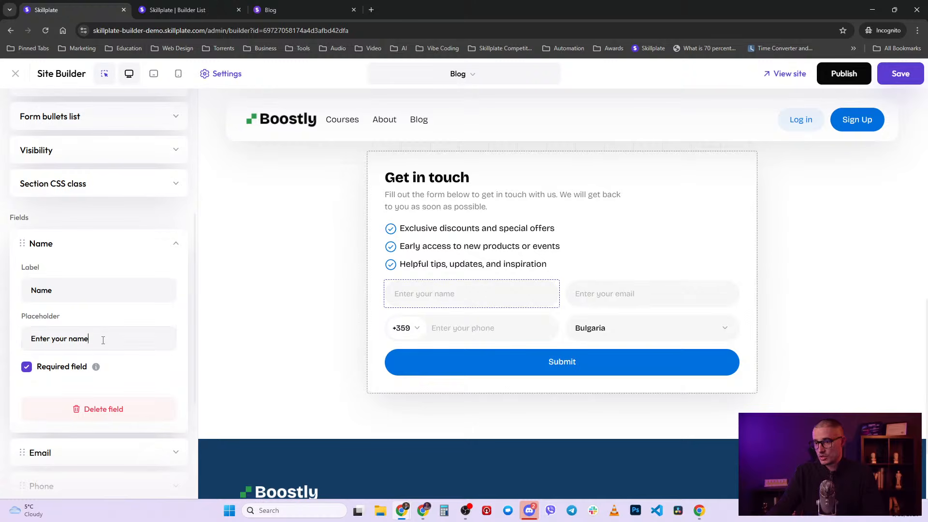
triple_click(103, 340)
key("BackSpace")
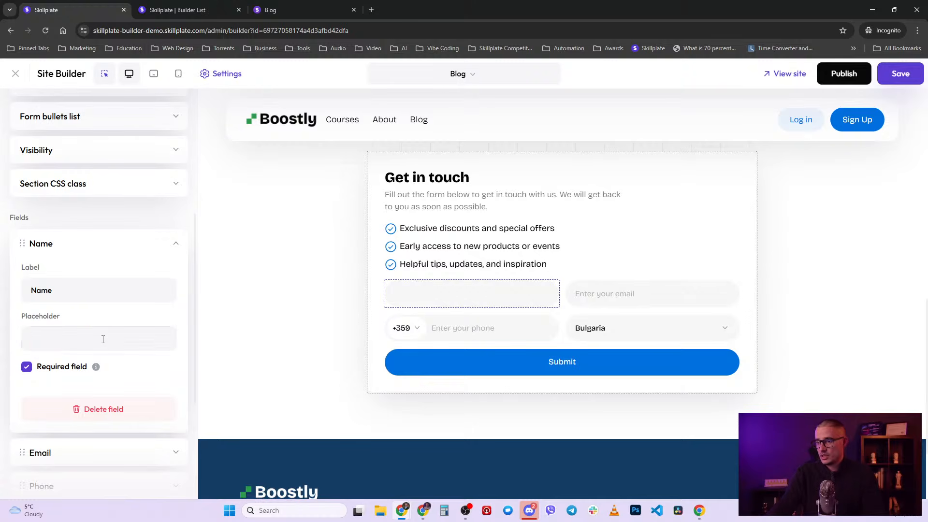
key("ctrl+z")
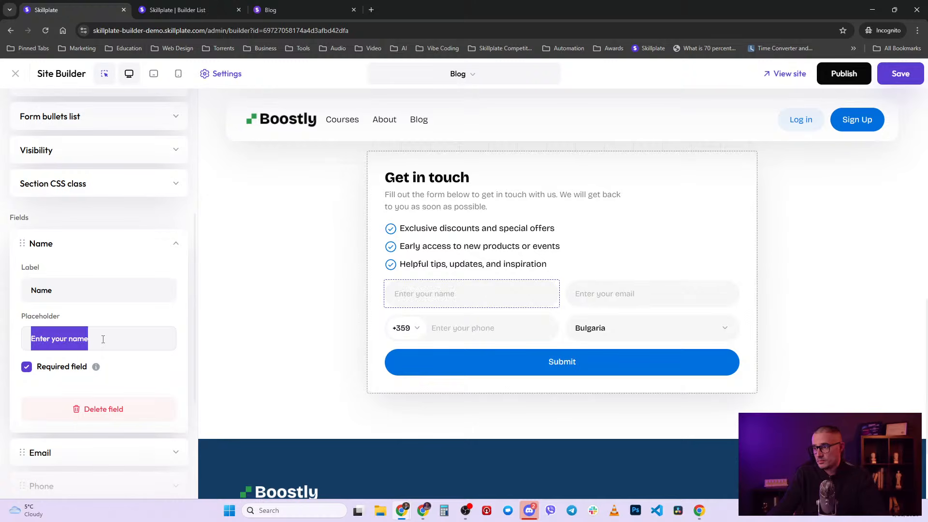
scroll(104, 265, "up", 2)
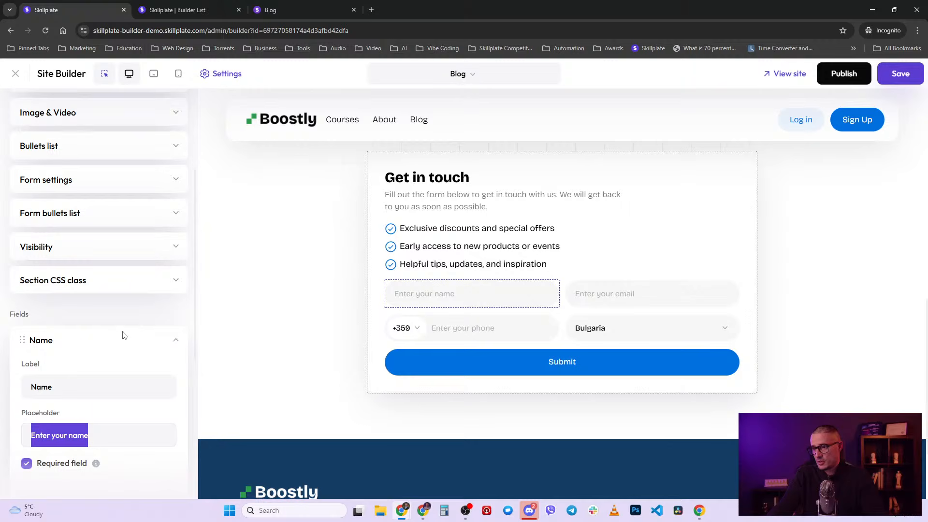
scroll(153, 357, "down", 1)
left_click(123, 386)
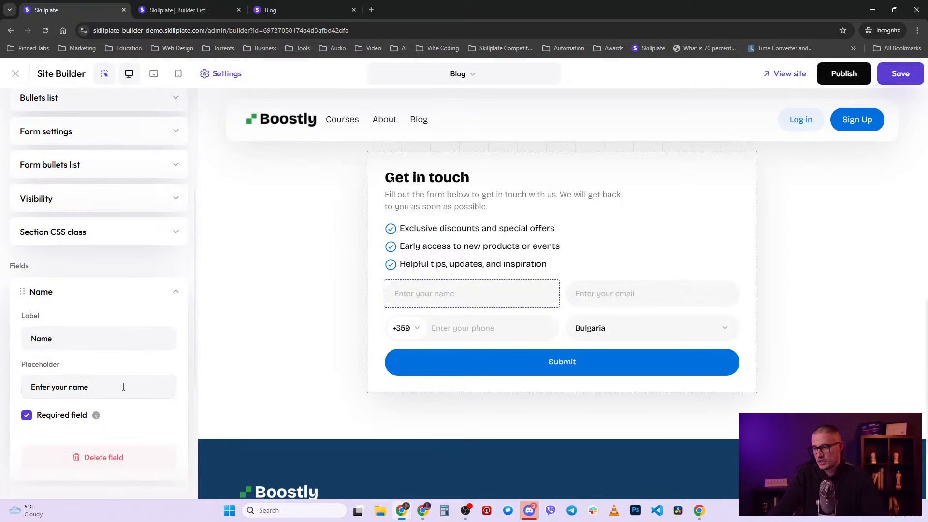
scroll(92, 353, "down", 2)
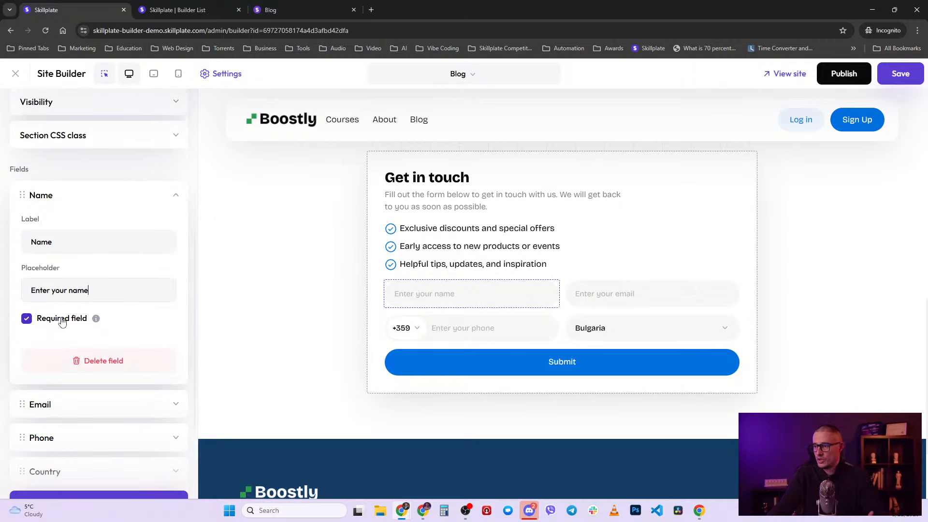
left_click(61, 323)
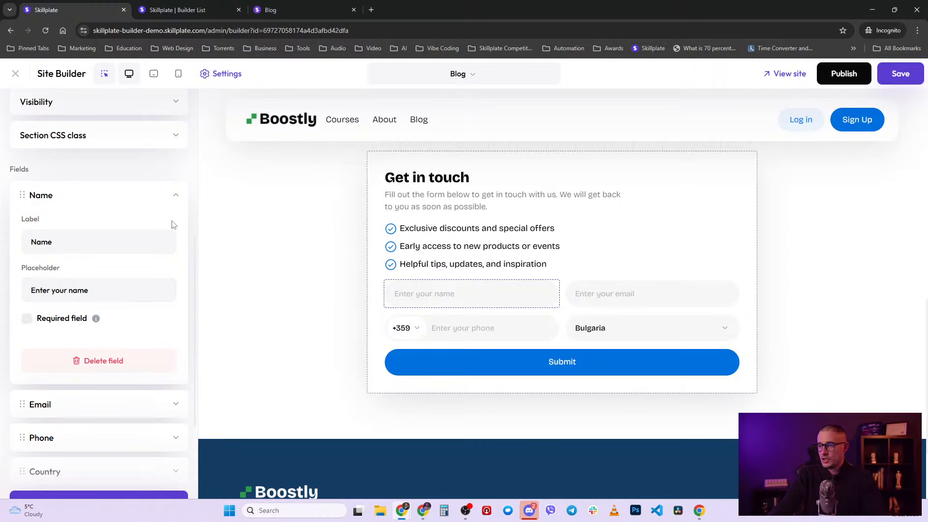
left_click(65, 319)
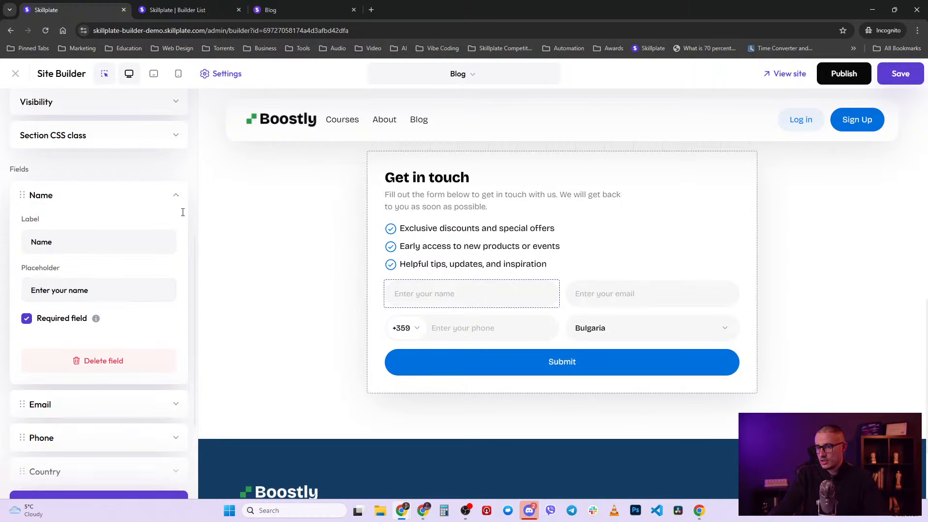
left_click(175, 196)
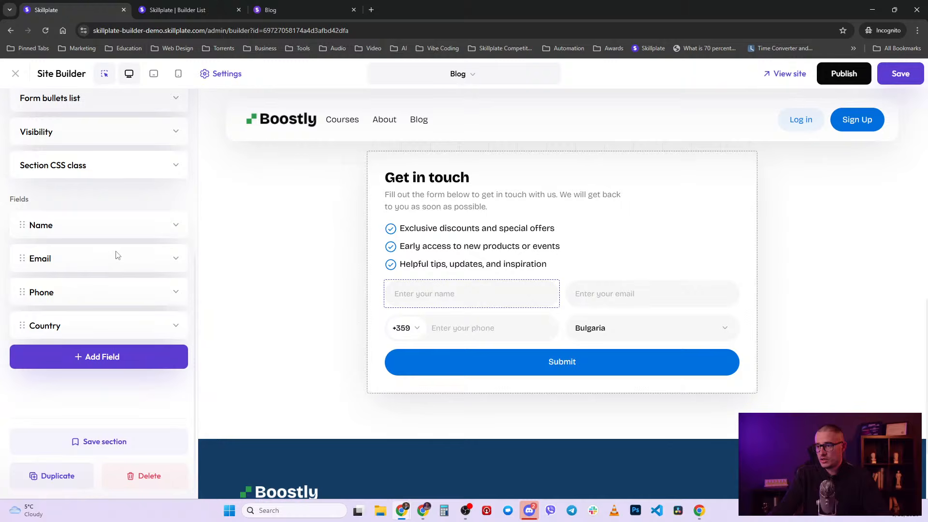
- Check the Email field settings, then delete the Phone field from the form
left_click(110, 268)
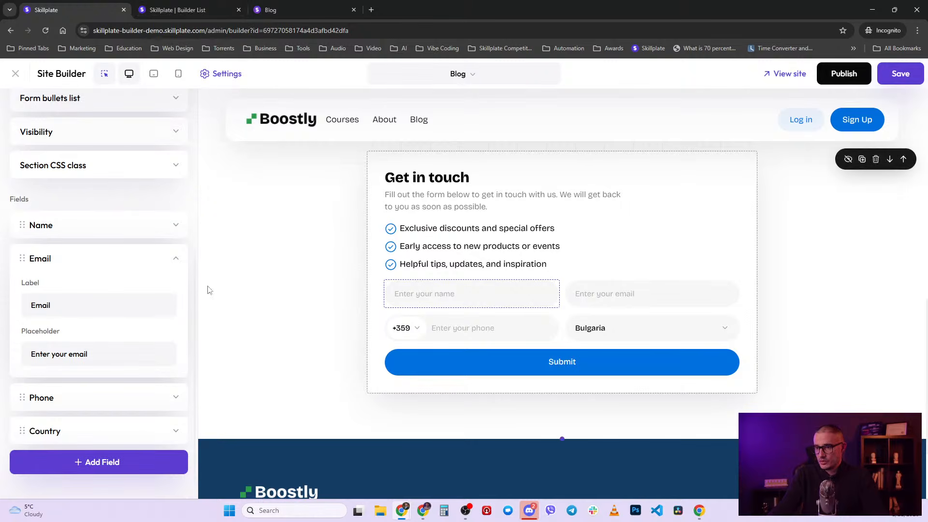
left_click(176, 225)
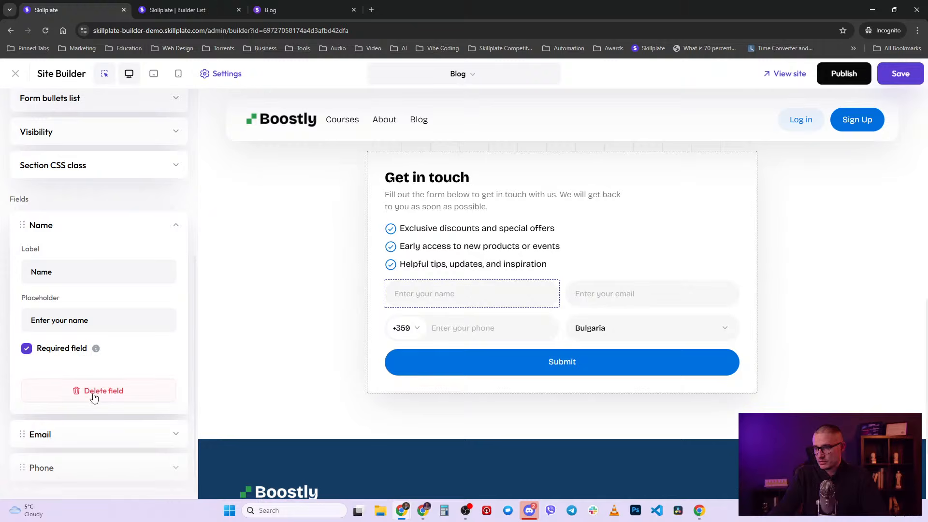
left_click(176, 226)
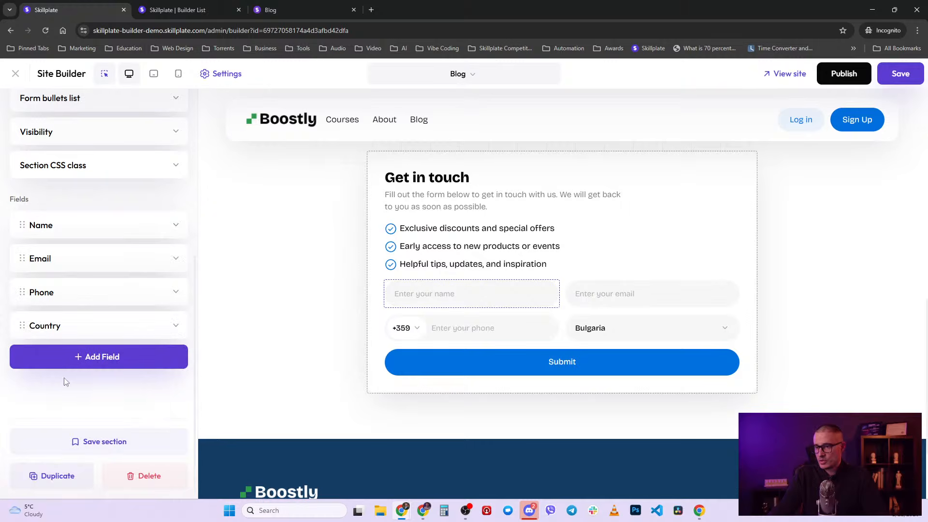
left_click(177, 292)
left_click(101, 457)
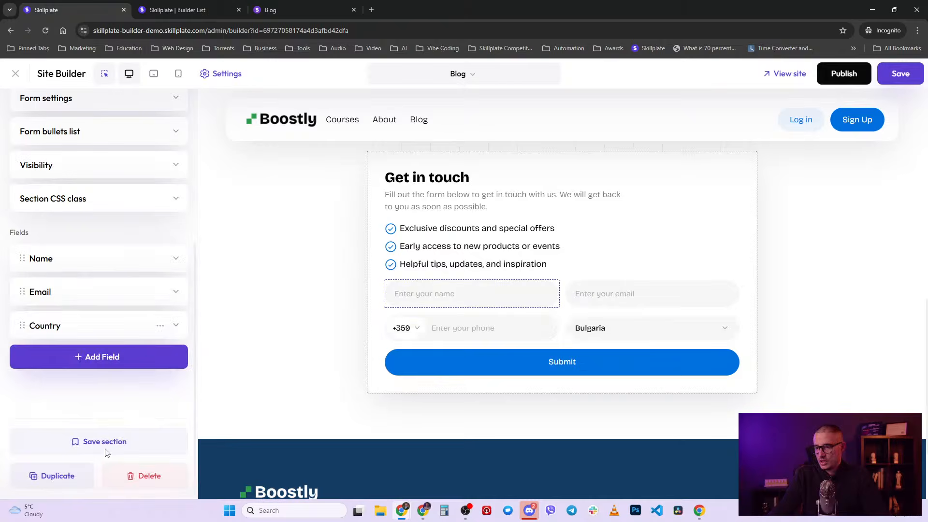
- Delete the Country field from the Get in touch form
left_click(176, 325)
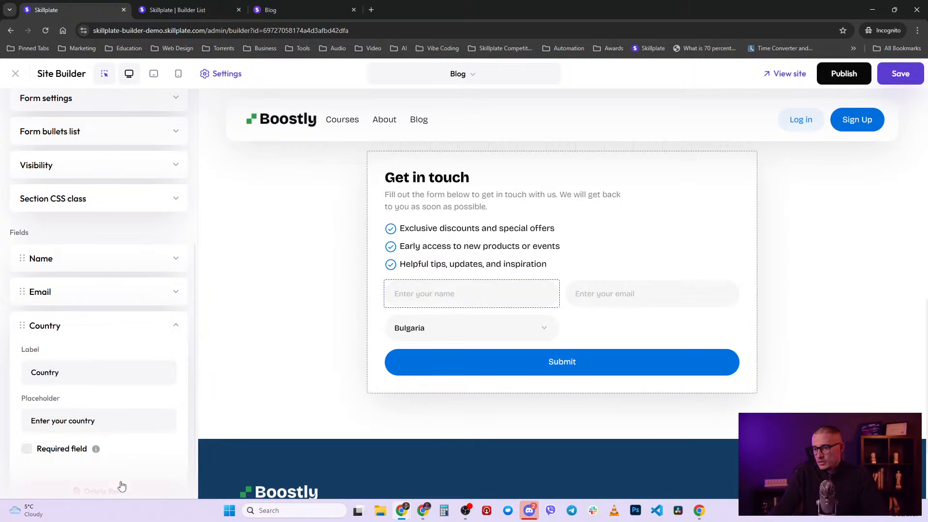
scroll(121, 483, "down", 1)
left_click(128, 445)
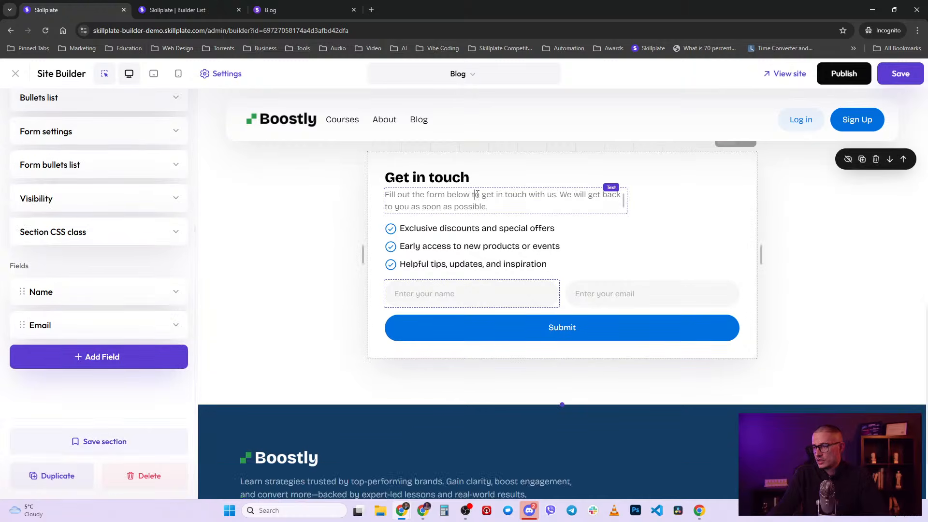
- Change the form's intro text to 'And we will send you something special!' and publish
left_click(477, 193)
triple_click(497, 300)
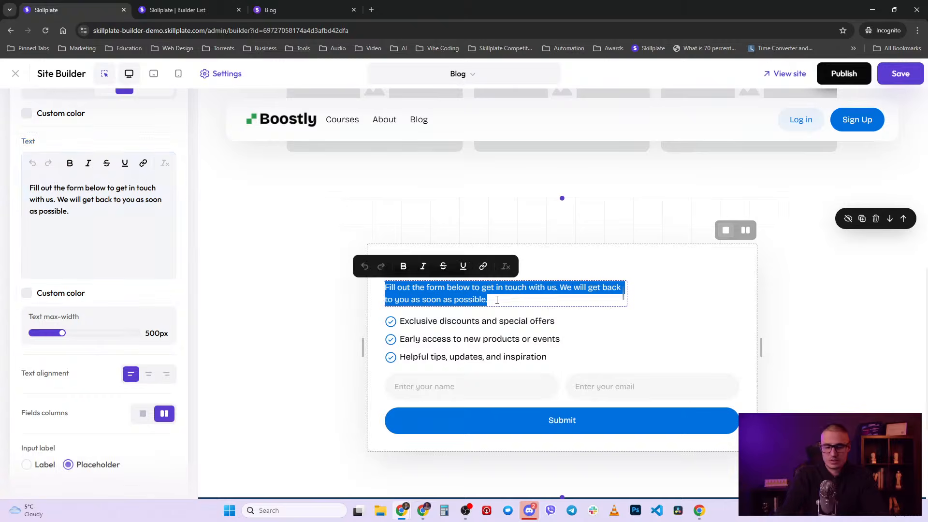
type("And we will se")
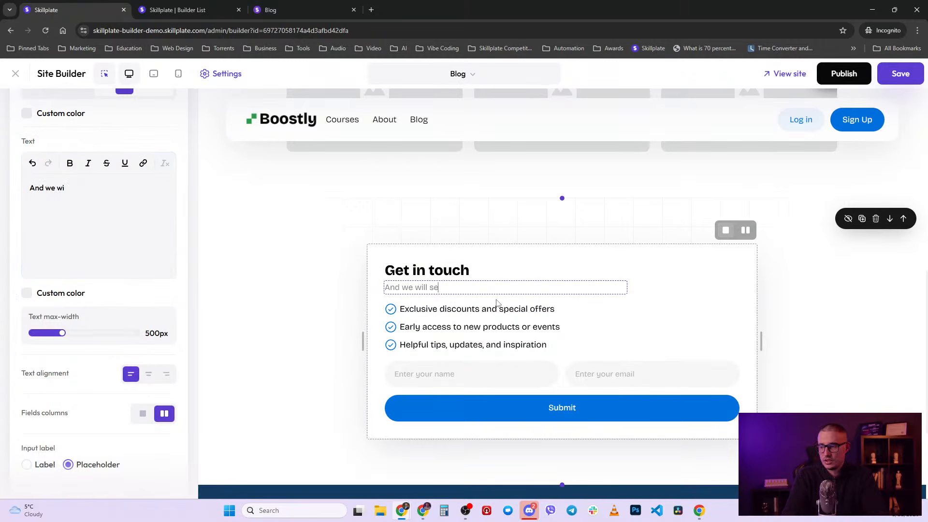
type("nd you something ")
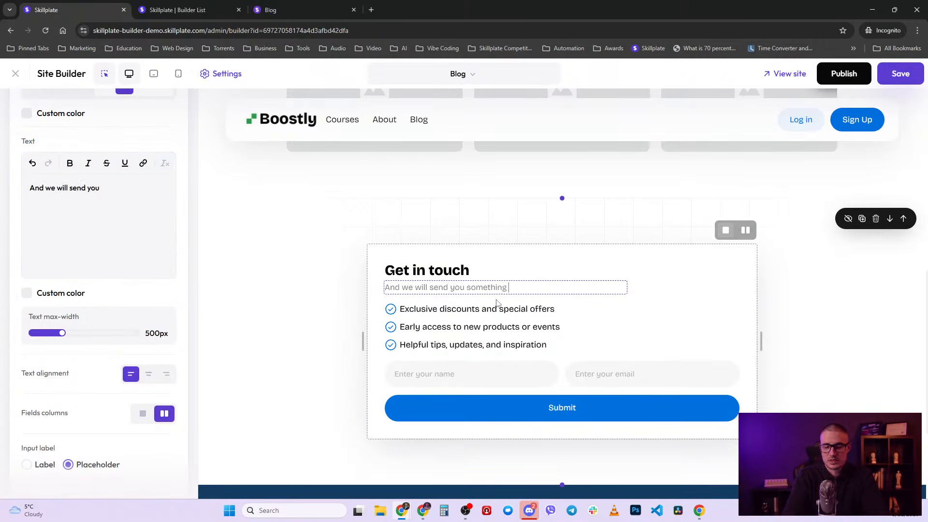
type("special!")
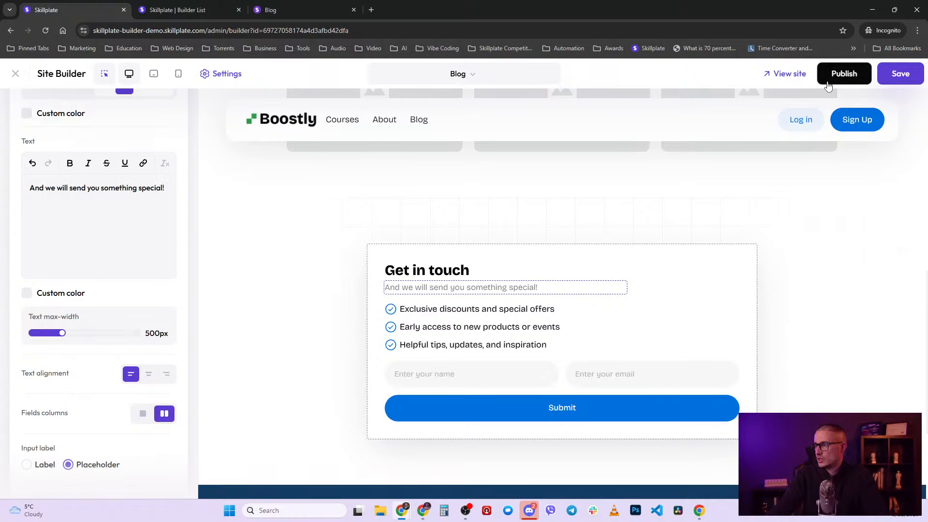
left_click(831, 78)
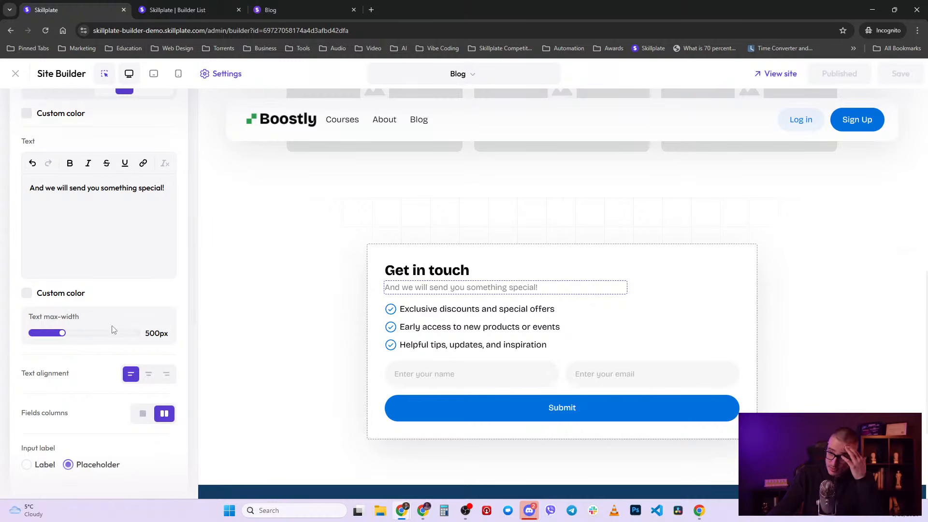
scroll(186, 241, "up", 10)
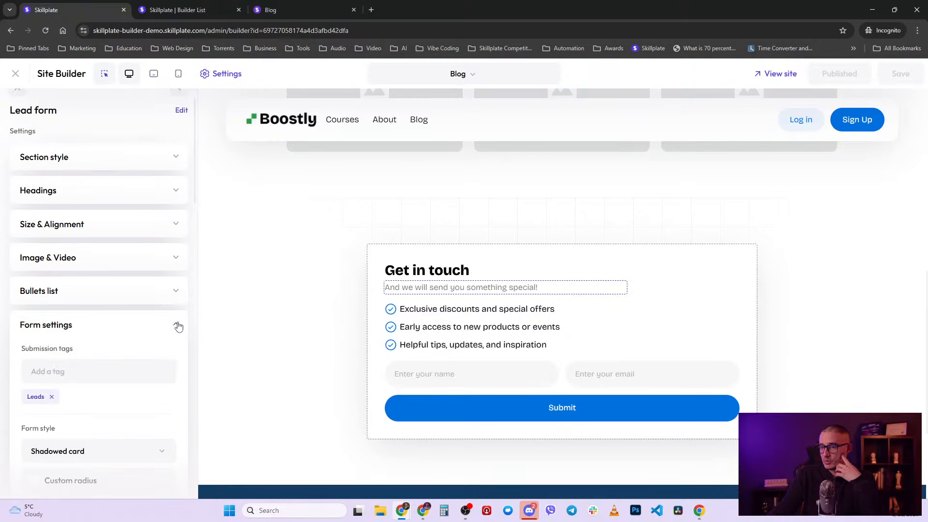
- Review the form settings, adding and then removing a consent checkbox
left_click(178, 326)
left_click(178, 327)
scroll(121, 352, "down", 3)
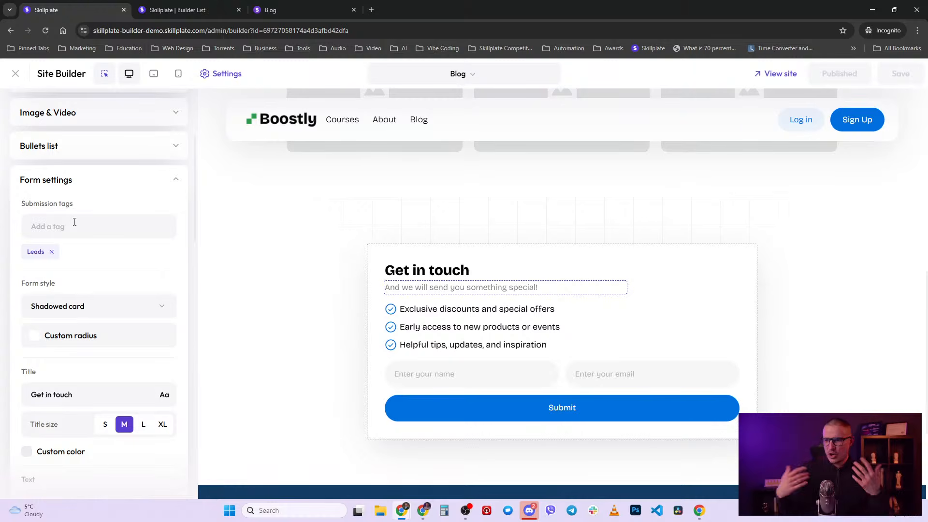
scroll(178, 192, "down", 5)
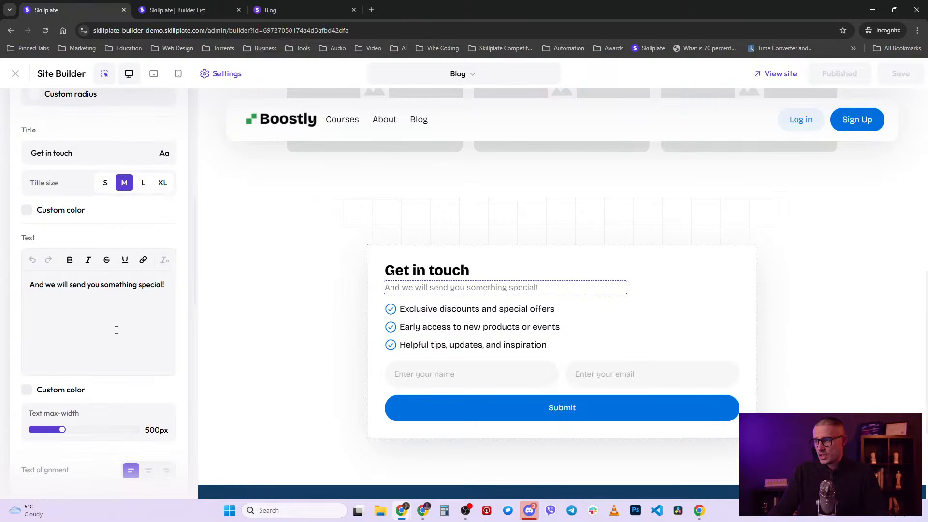
scroll(116, 330, "down", 2)
scroll(94, 318, "down", 5)
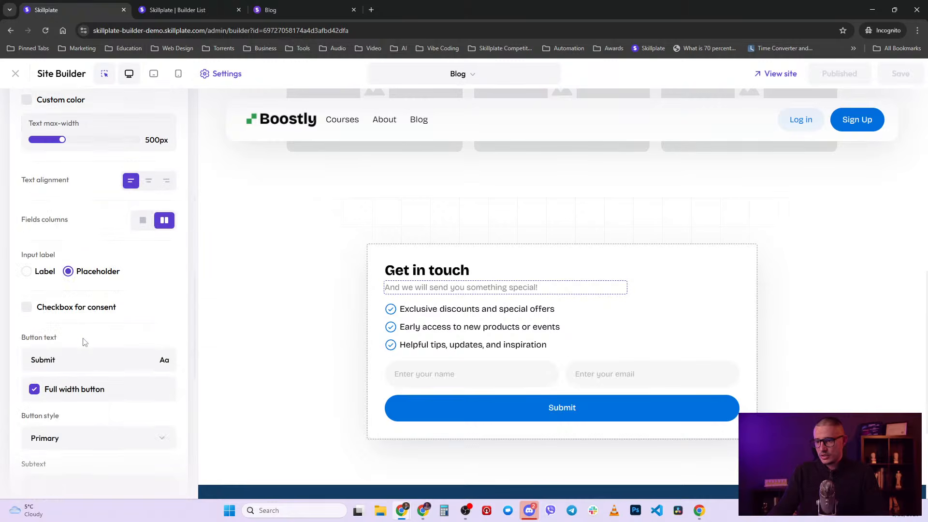
left_click(27, 260)
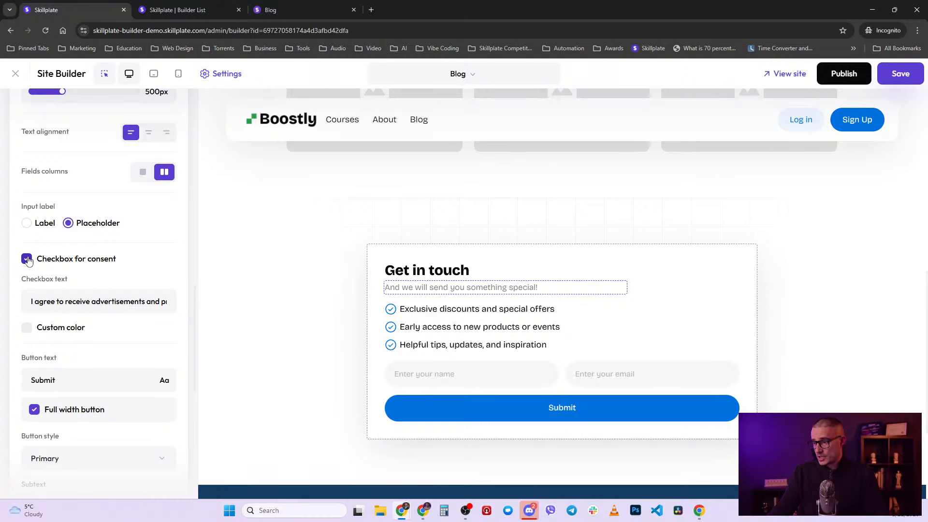
left_click(27, 260)
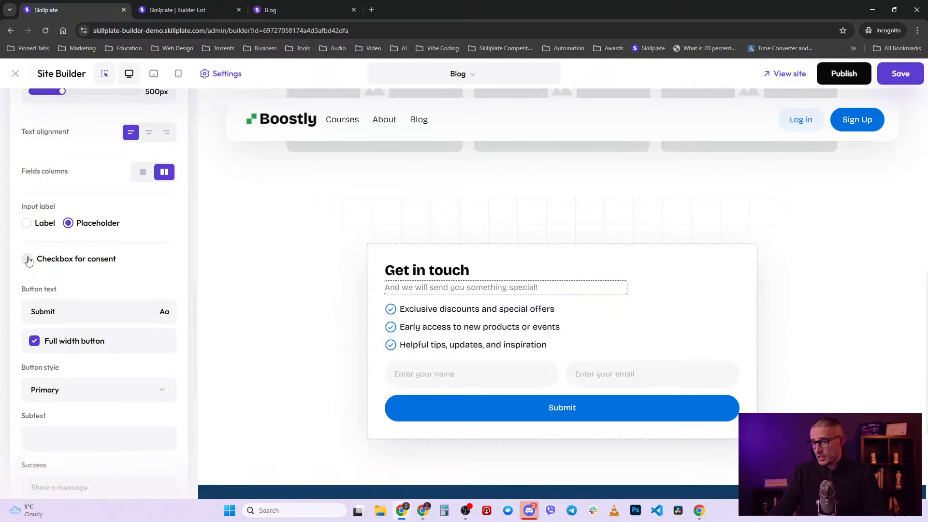
scroll(29, 262, "down", 2)
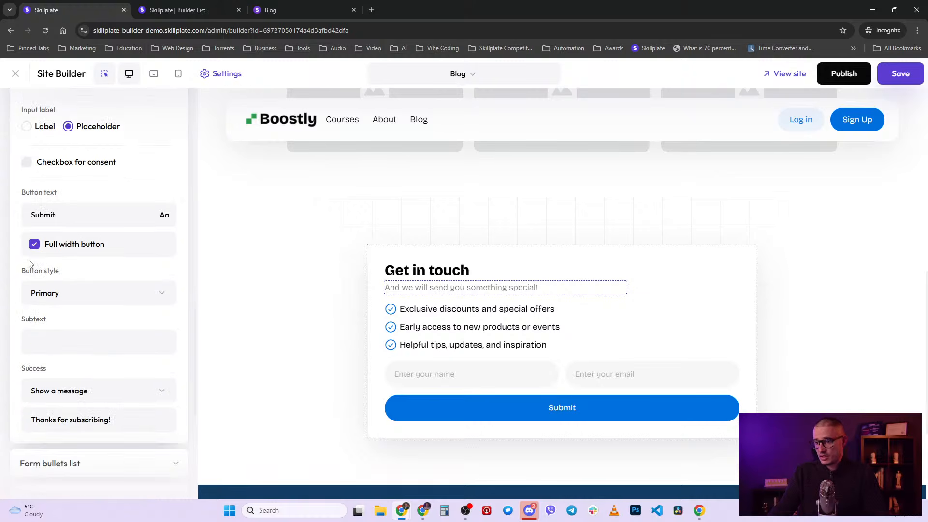
- Keep the success action on showing 'Thanks for subscribing!' instead of Redirect, then publish the Blog page
left_click(111, 396)
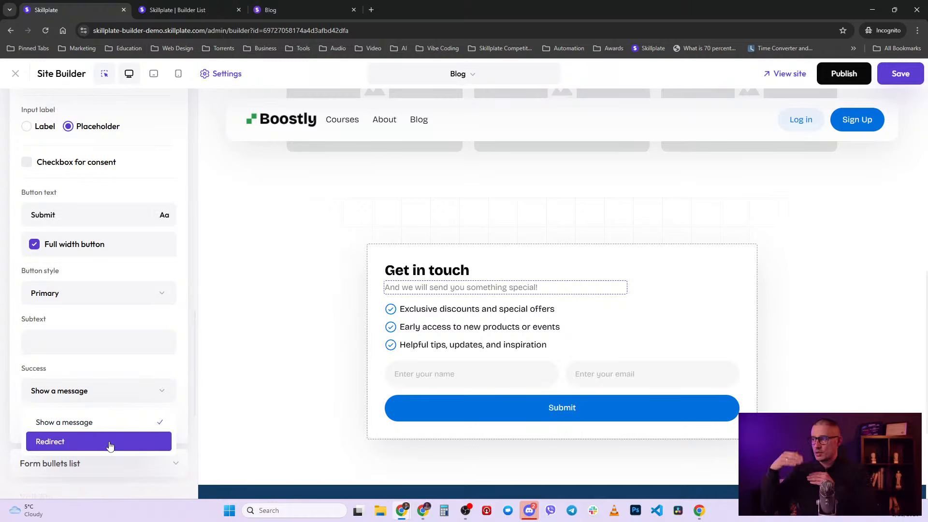
left_click(107, 423)
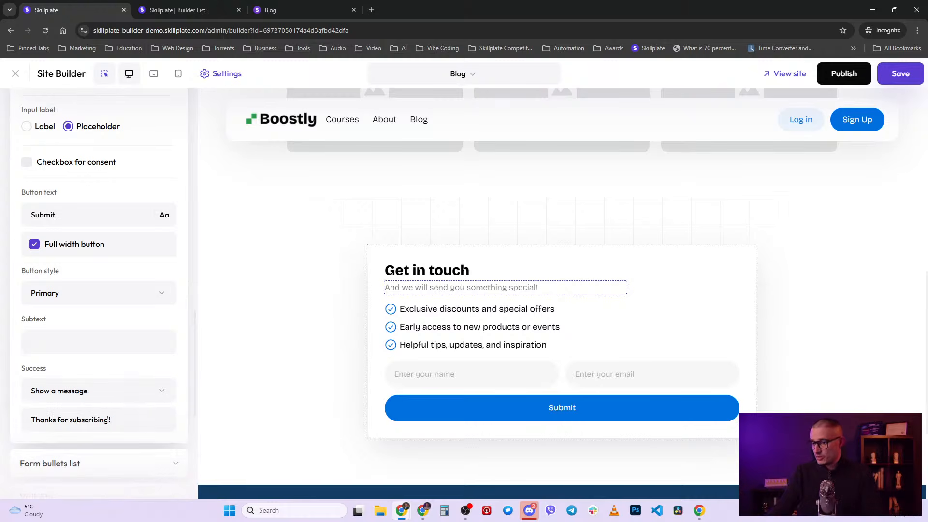
left_click_drag(107, 420, 25, 415)
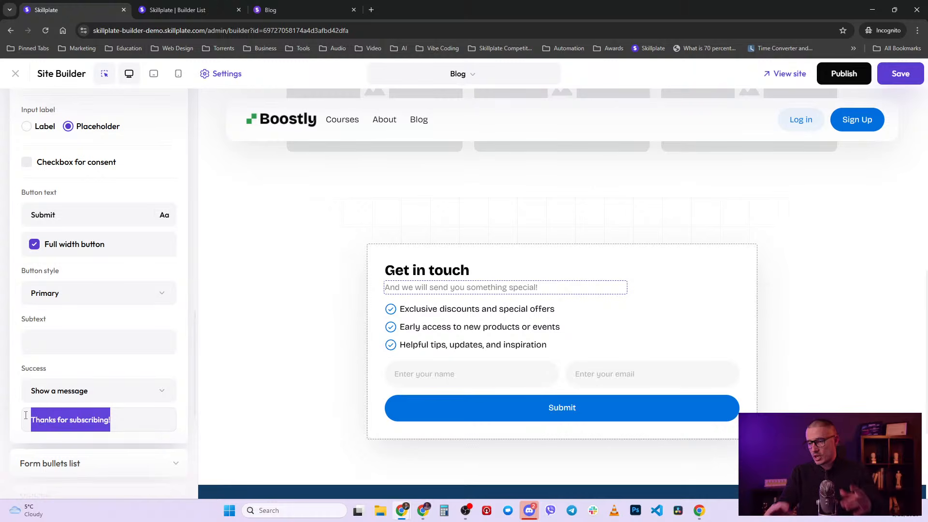
left_click(111, 395)
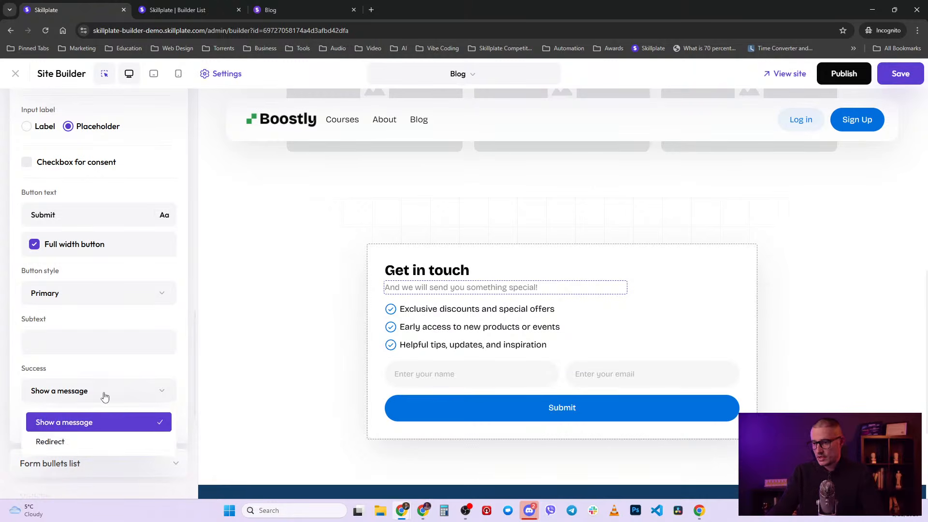
left_click(89, 441)
scroll(128, 377, "down", 1)
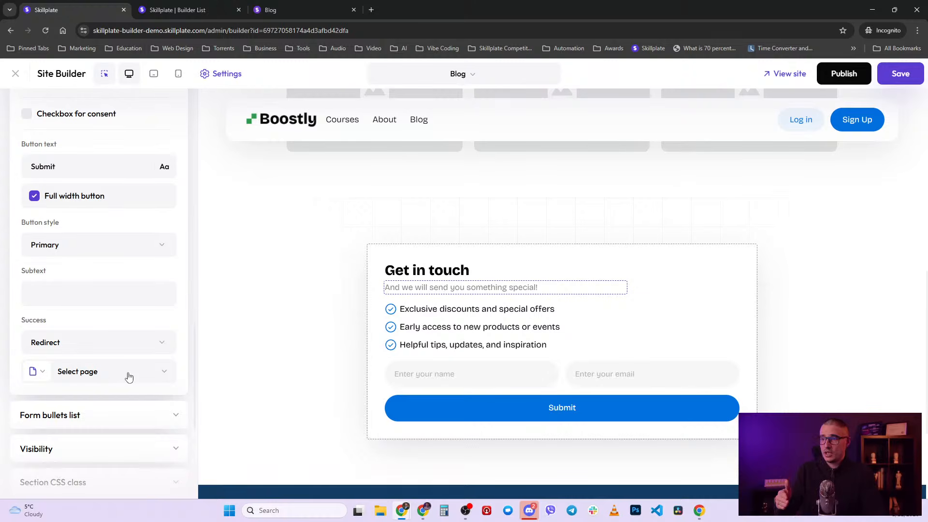
left_click(36, 373)
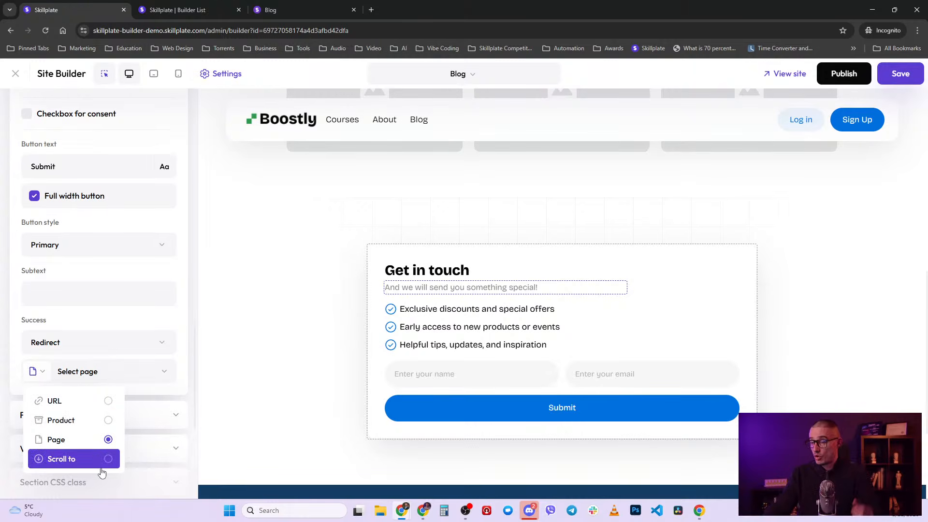
left_click(117, 344)
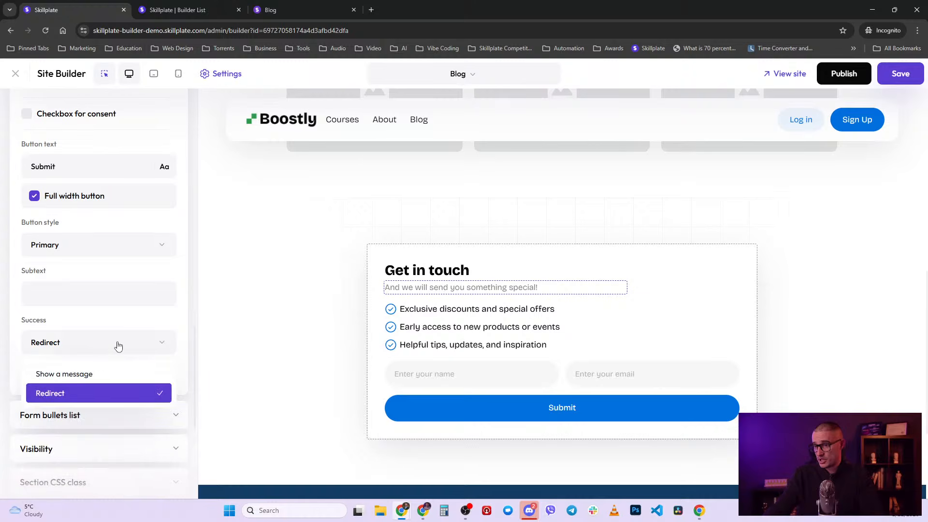
left_click(99, 373)
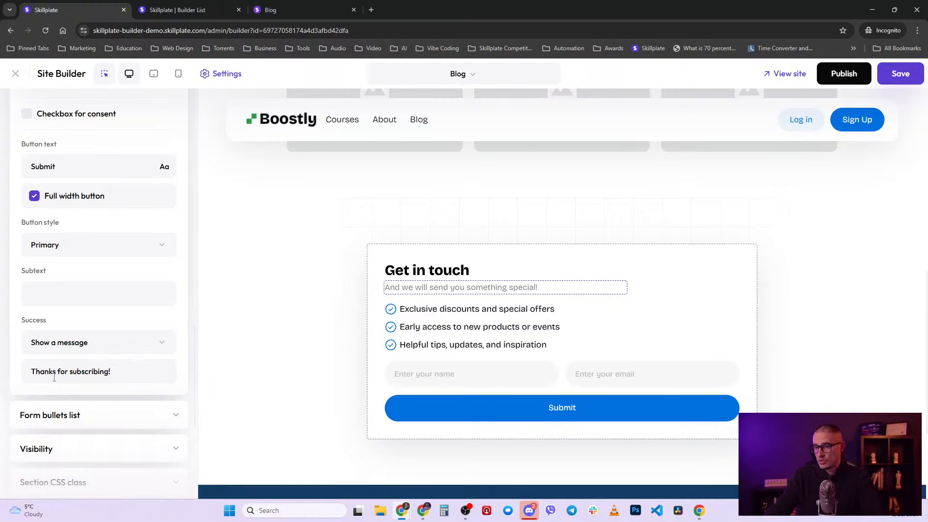
left_click(833, 73)
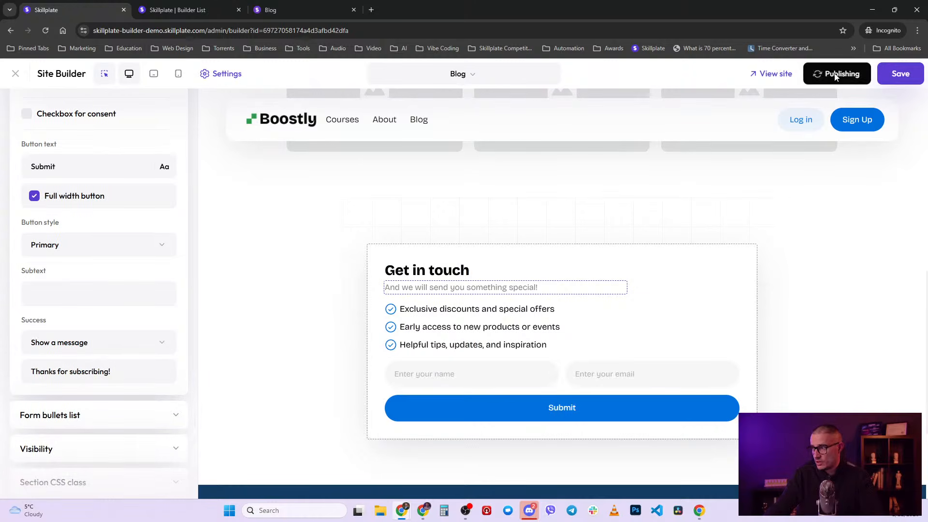
- Open the published Blog page and scroll down to the Get in touch form
left_click(184, 10)
left_click(238, 10)
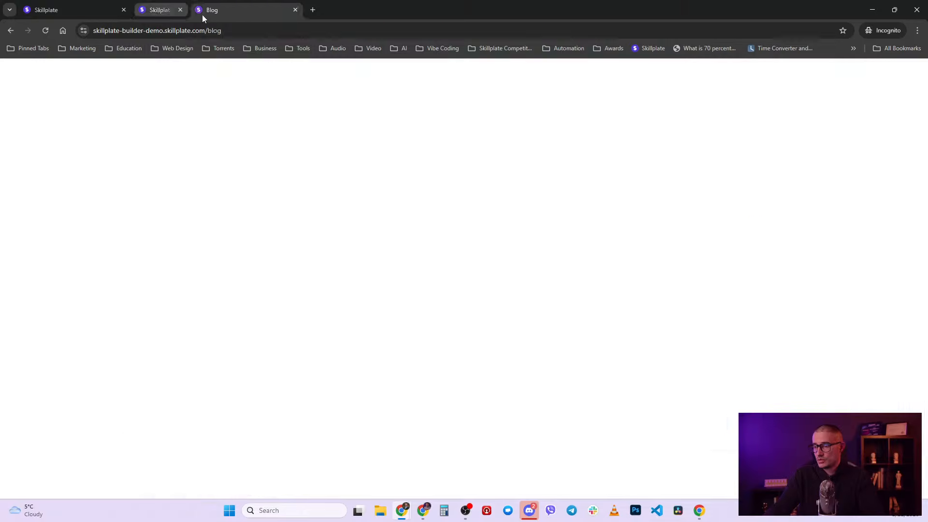
left_click(213, 5)
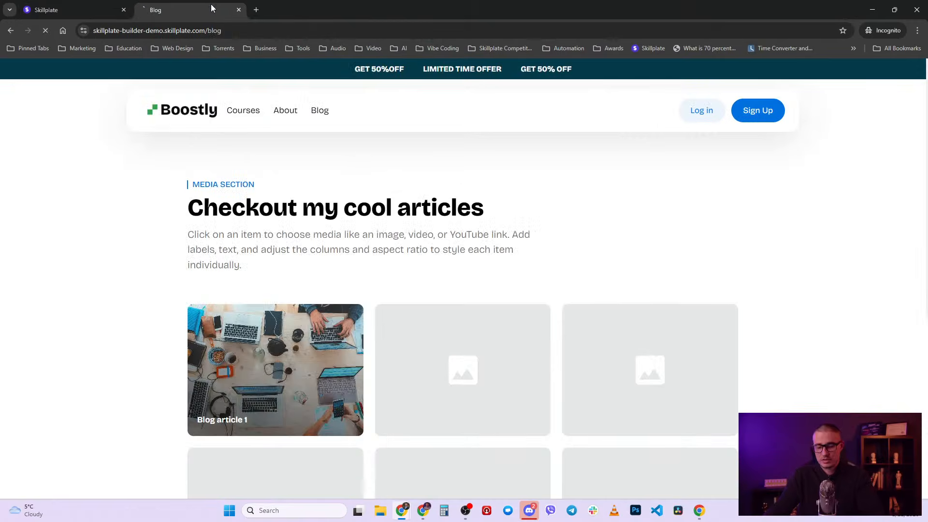
scroll(145, 358, "down", 10)
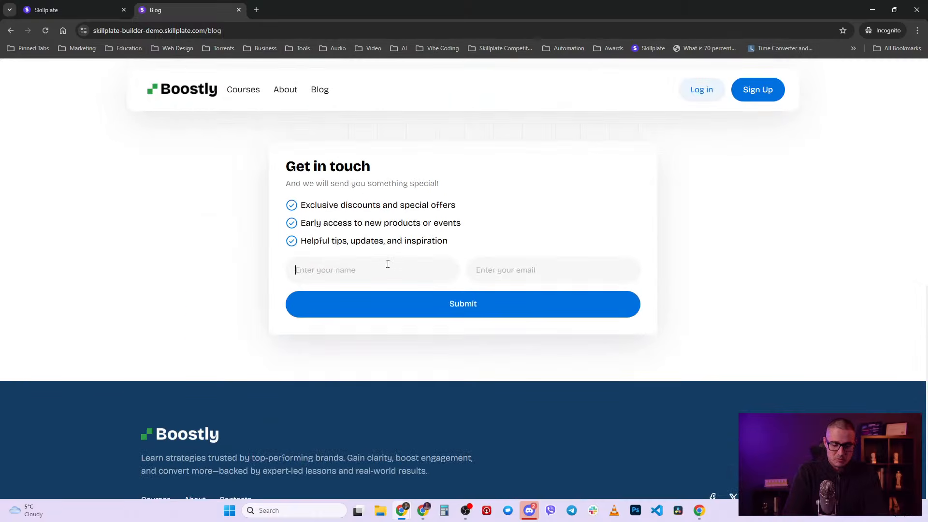
- Enter a test name and email in the form and submit it, getting the thank-you confirmation
type("Joh")
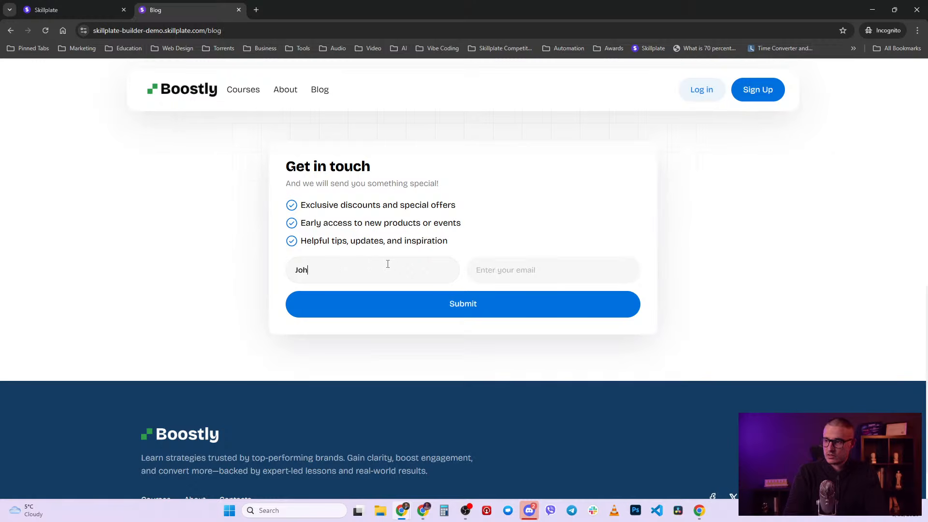
type("n Doe")
key("Tab")
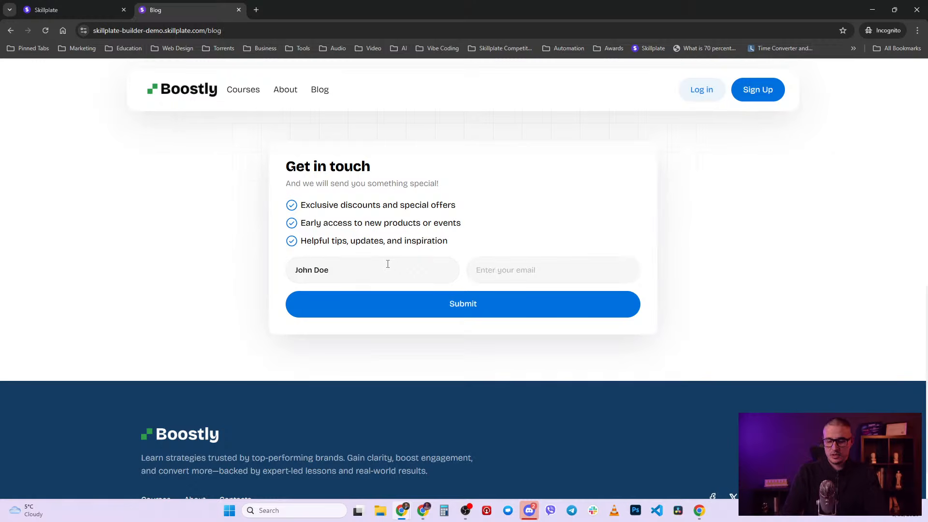
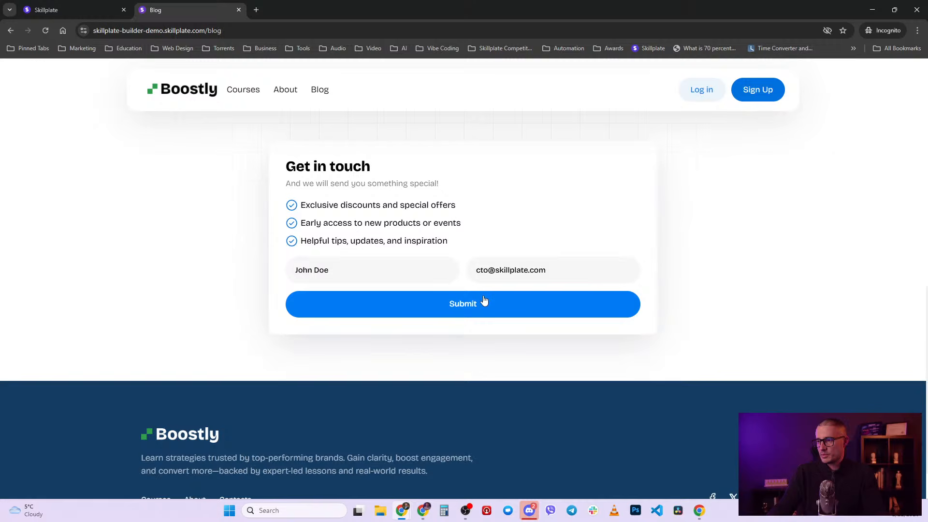
left_click(484, 301)
left_click_drag(285, 327, 368, 330)
- Leave the site builder and go to the admin Leads list under Users
left_click(82, 8)
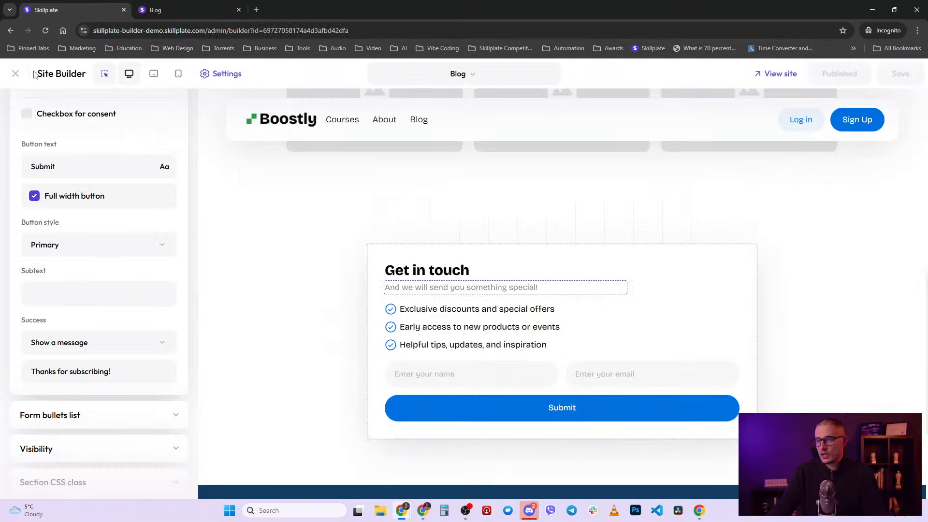
left_click(15, 74)
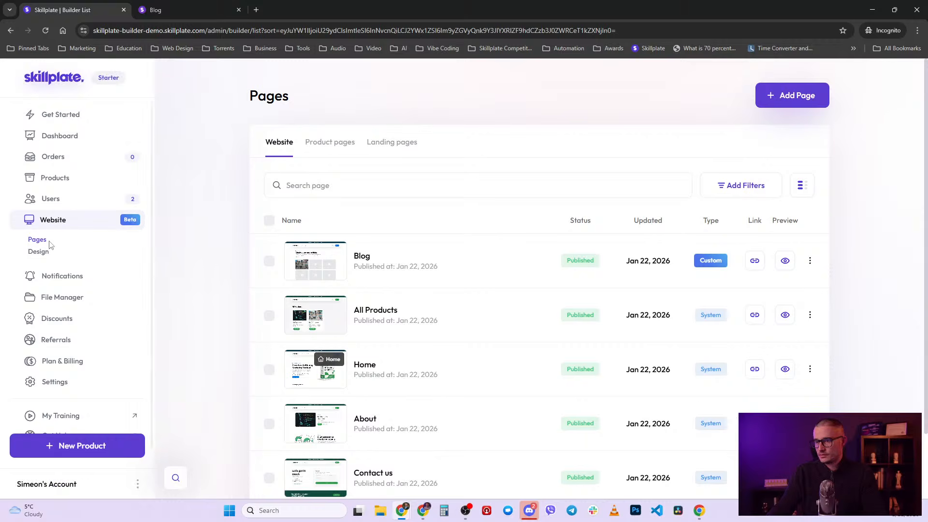
left_click(65, 199)
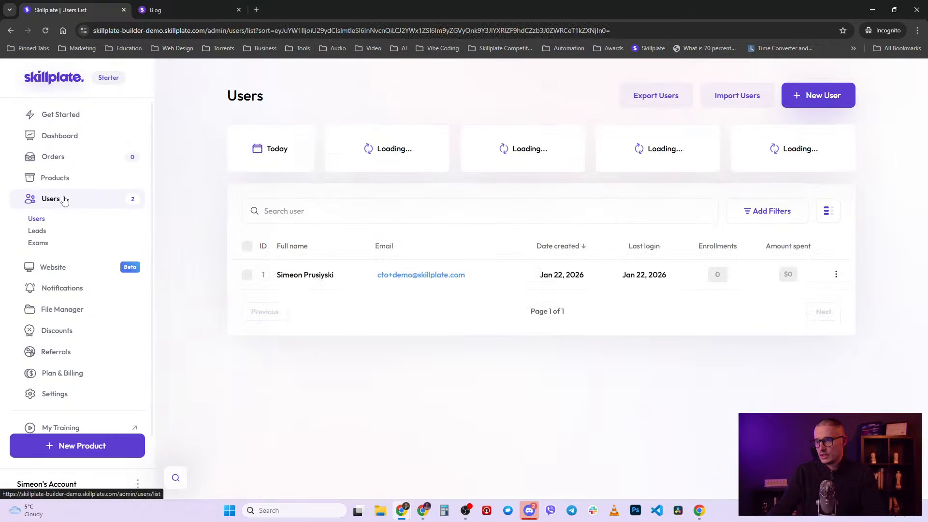
left_click(38, 232)
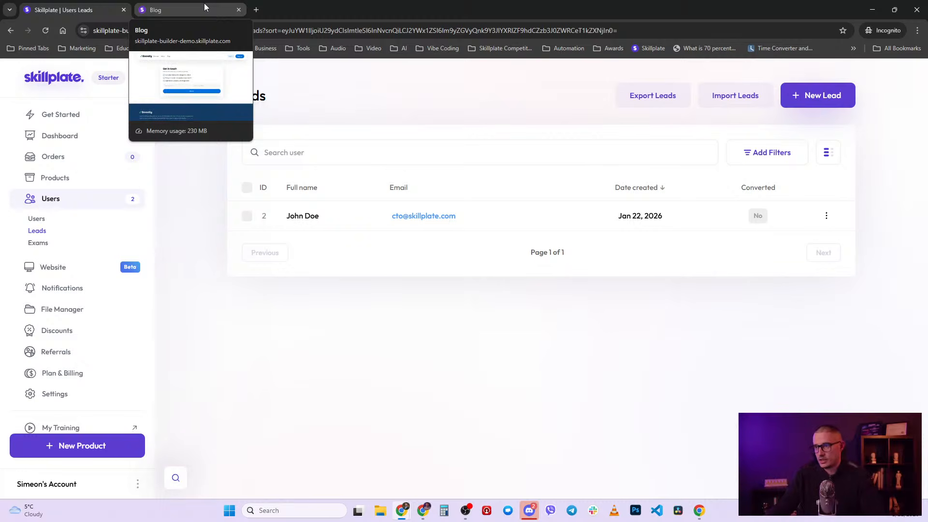
- Inspect the new test lead's details, then return to the Leads list
left_click(292, 218)
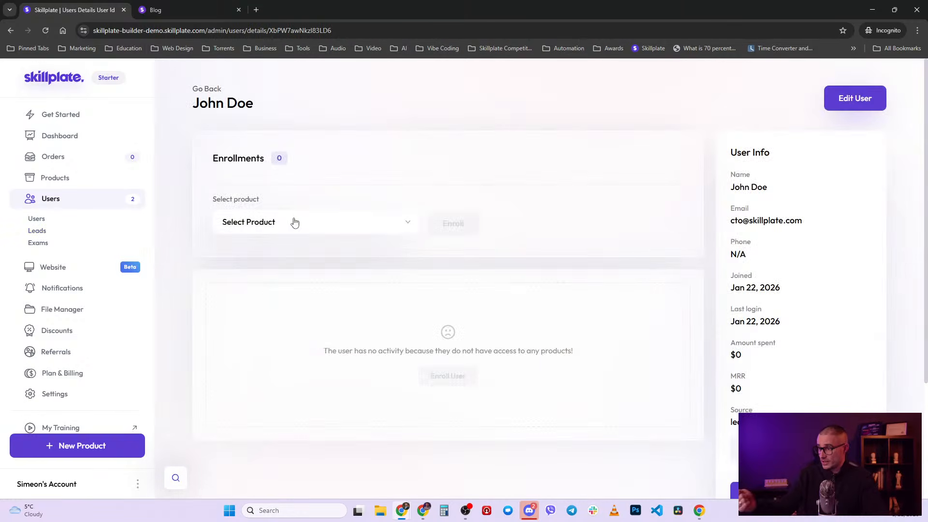
scroll(473, 237, "down", 3)
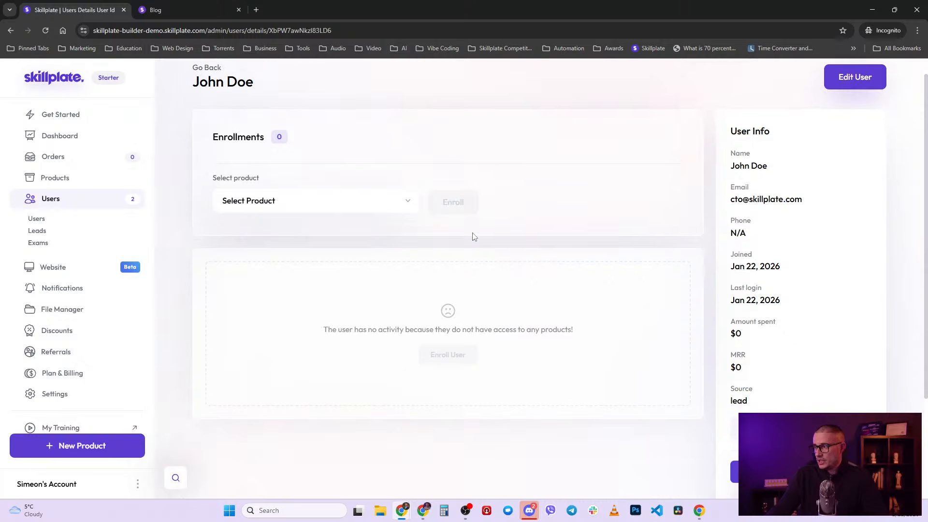
scroll(480, 337, "up", 3)
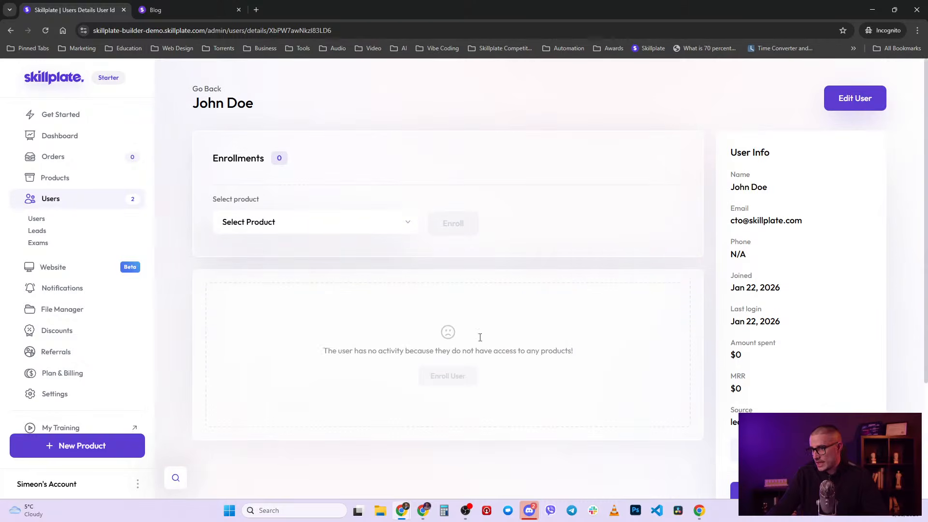
left_click(36, 231)
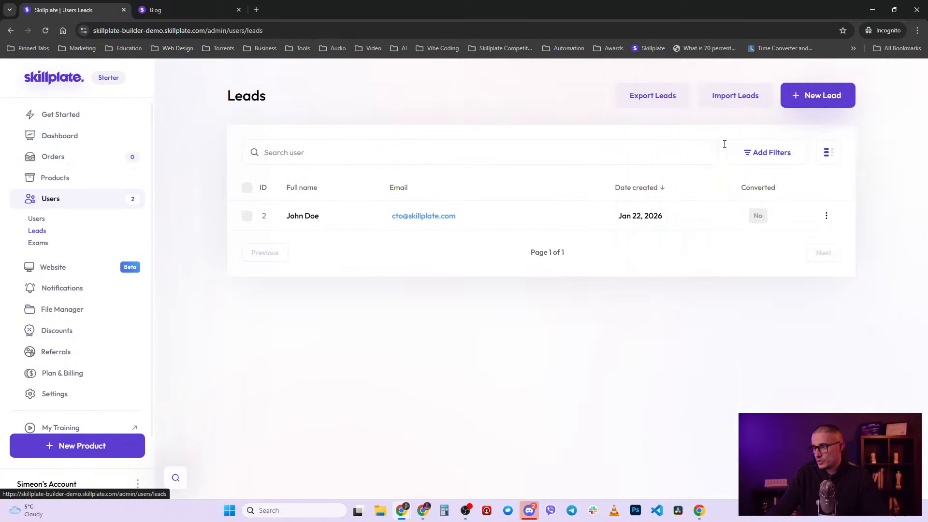
- Check the leads filter options and Users list, then open the Website section's Pages list
left_click(748, 155)
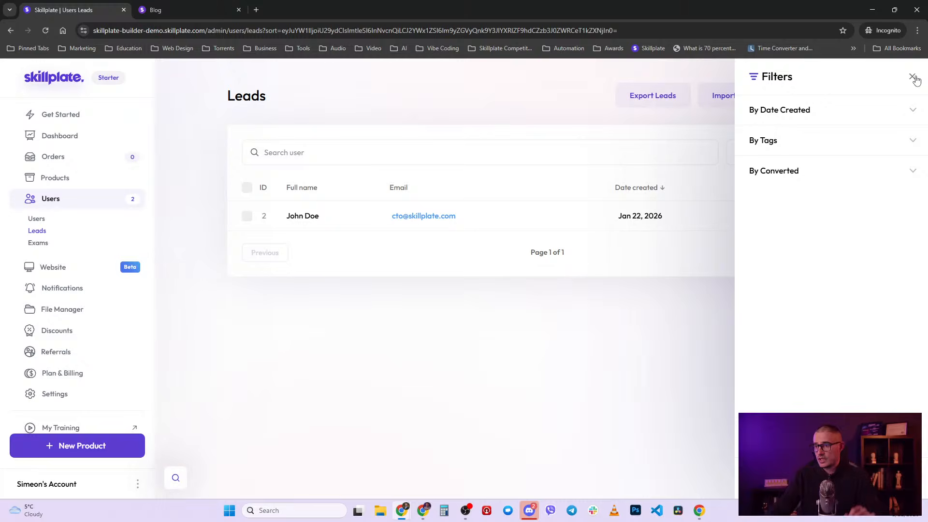
left_click(45, 222)
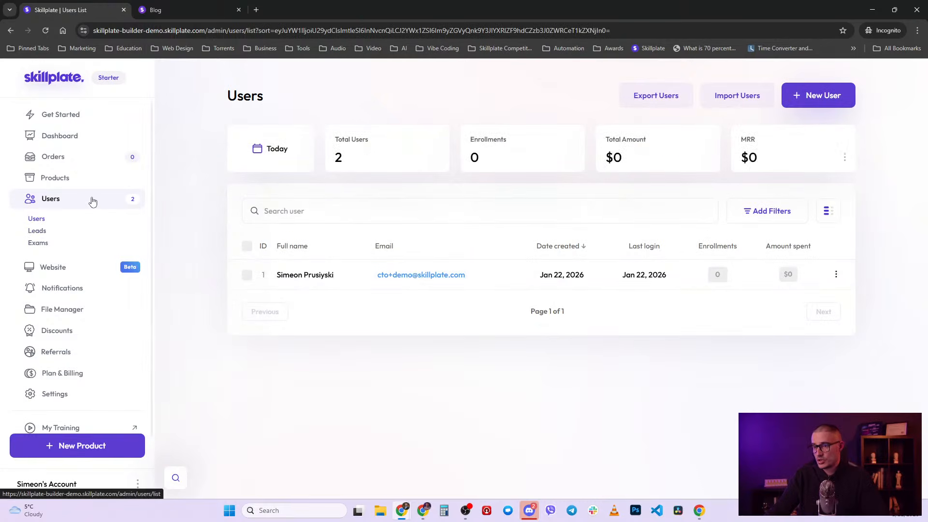
left_click(43, 235)
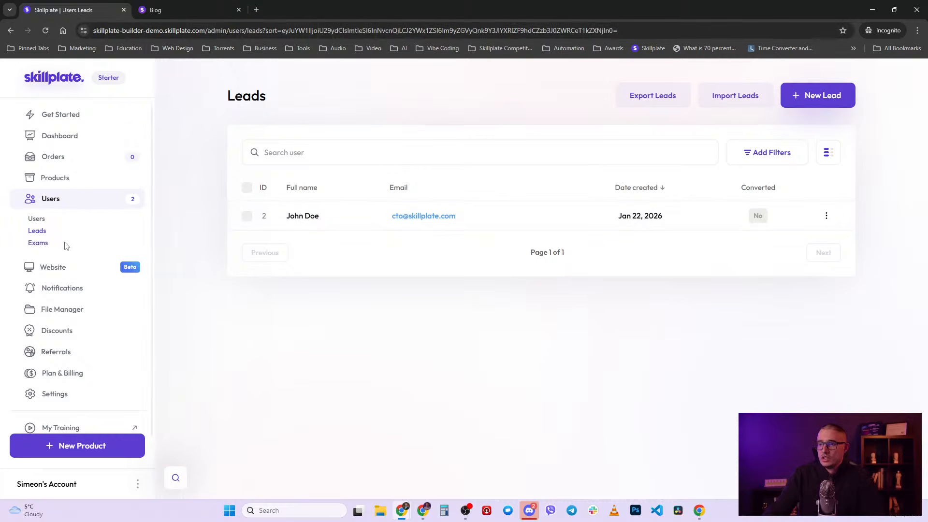
left_click(70, 266)
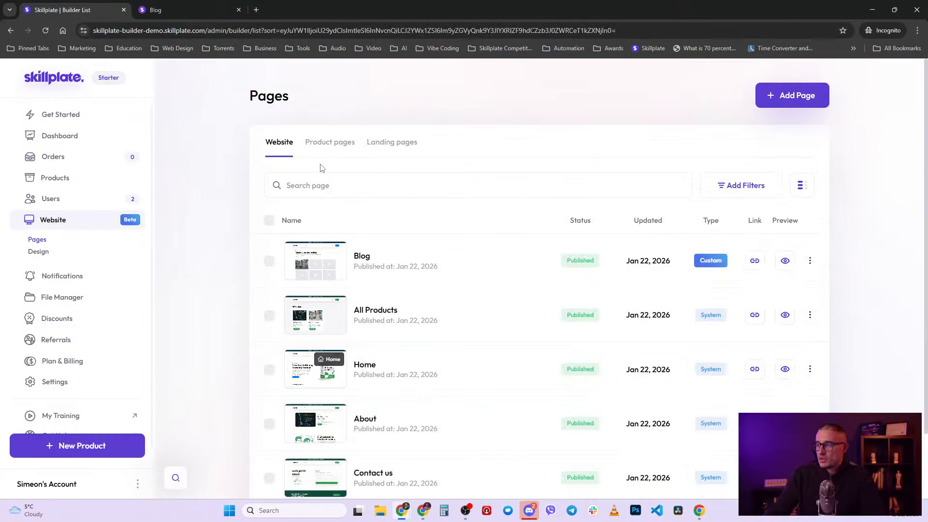
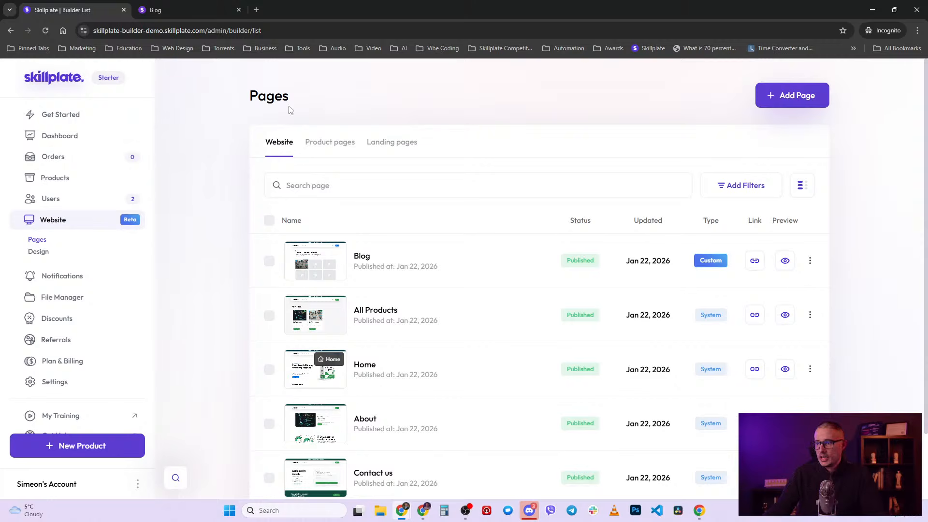
- Open the Users list, which shows one user and a total count of 2, with $0 amounts and MRR
left_click(68, 203)
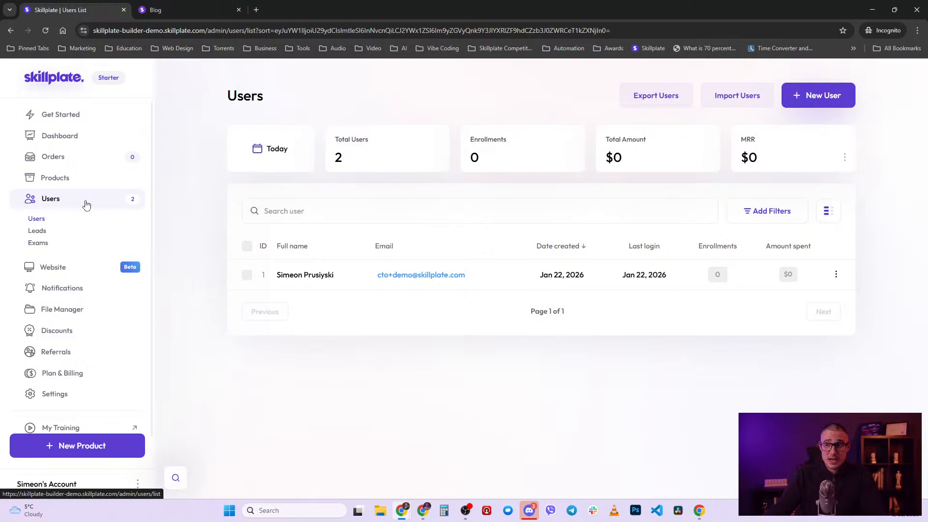
- Go from the Leads list down the sidebar to the academy Settings
left_click(37, 231)
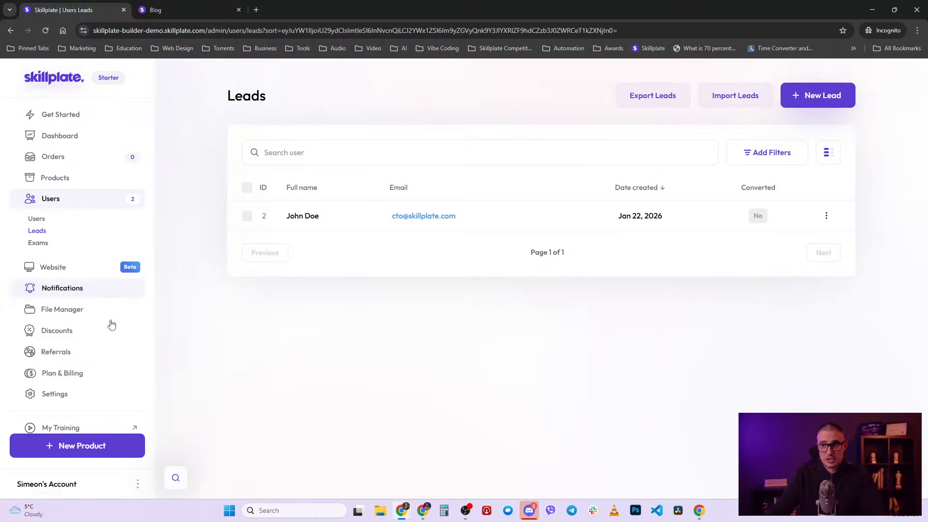
scroll(70, 356, "down", 1)
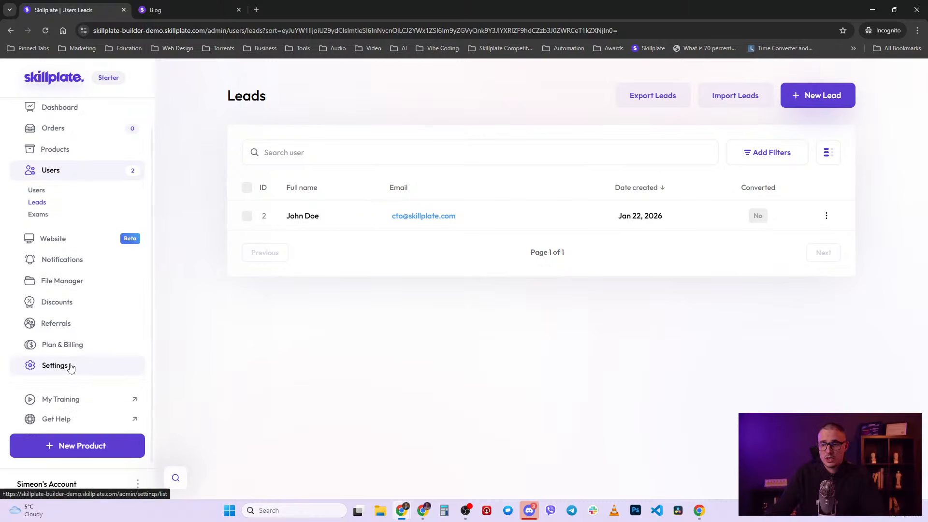
left_click(70, 368)
- Open Webhooks and start a new webhook with User Created as the trigger event
left_click(52, 403)
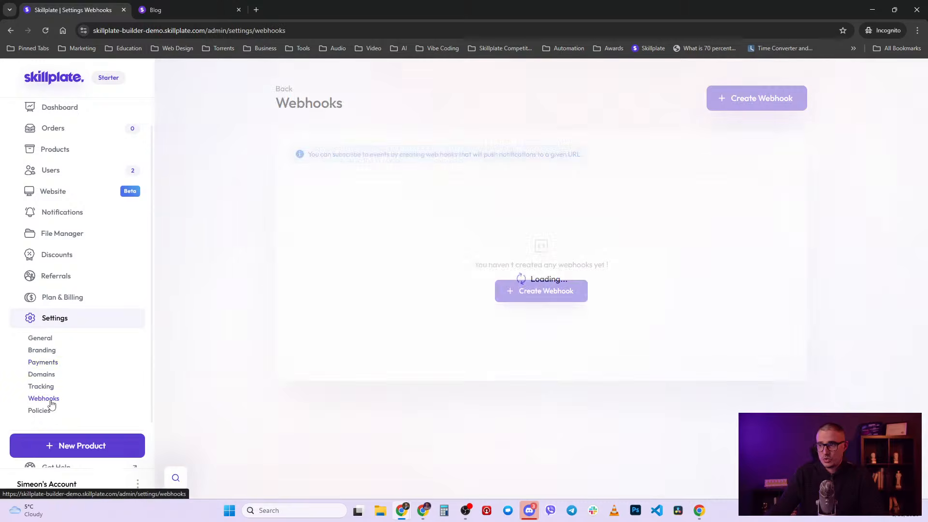
left_click(750, 98)
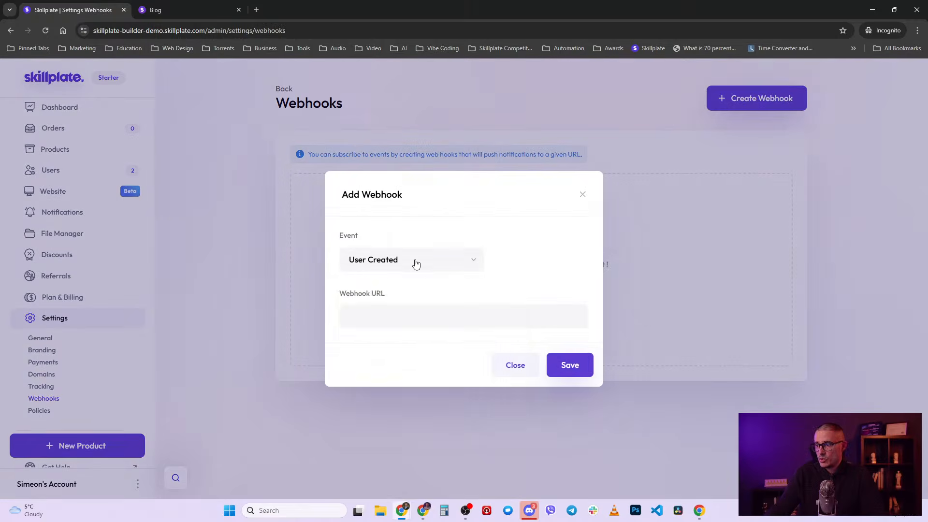
left_click(416, 264)
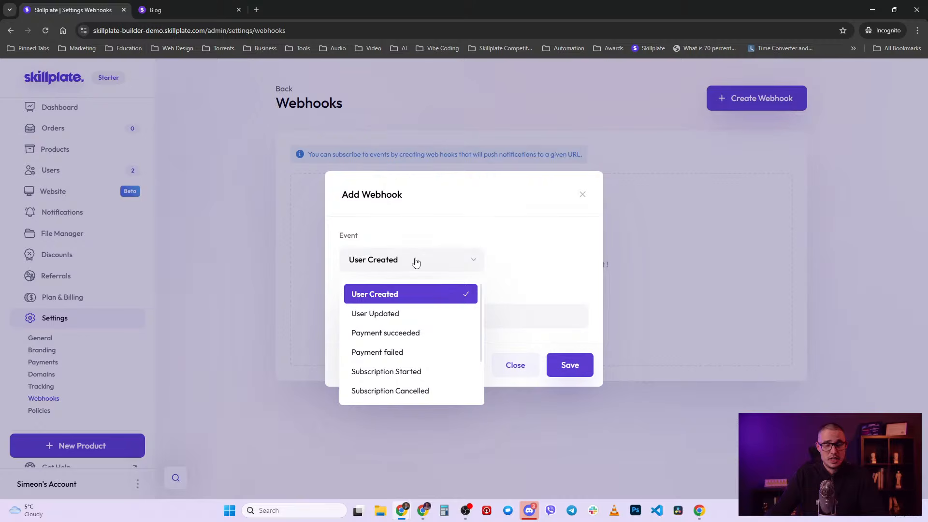
left_click(482, 211)
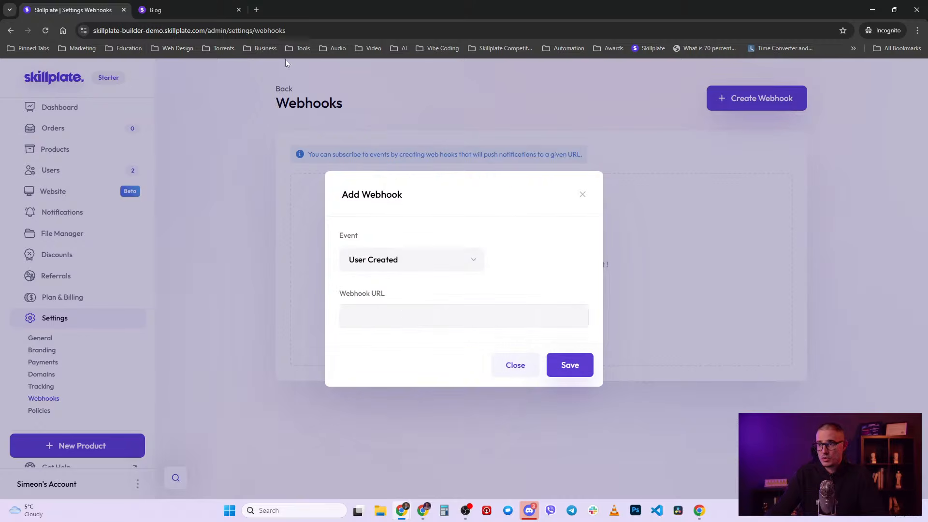
- Get a unique URL from webhook.site in a new tab and paste it into the Webhook URL field
left_click(259, 9)
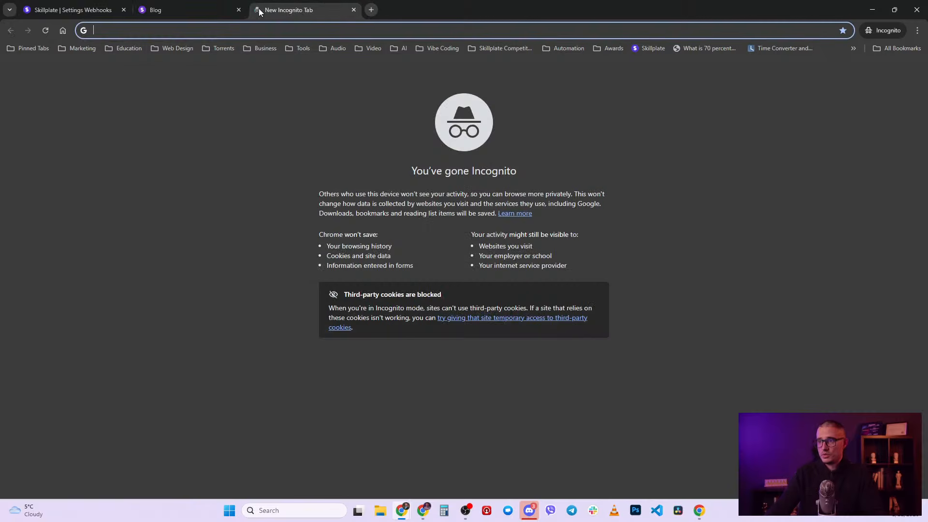
type("webhook.site\\")
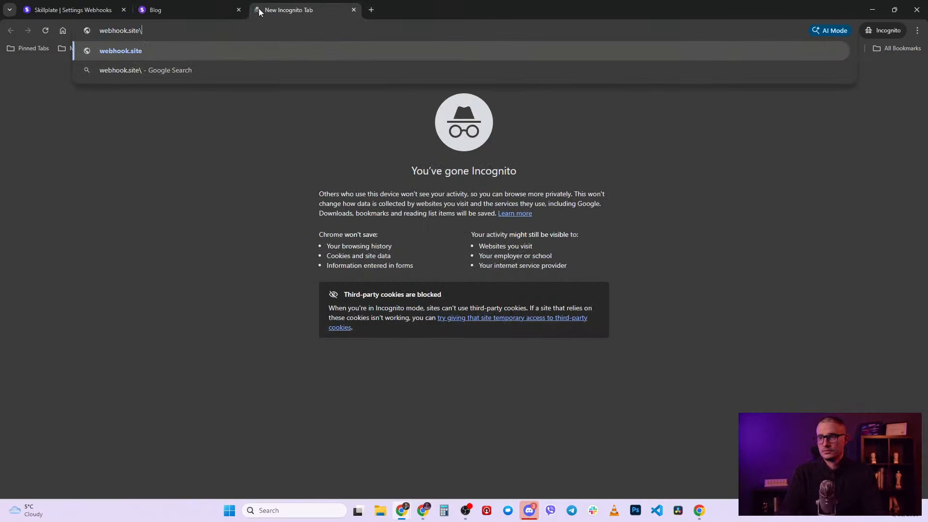
key("Return")
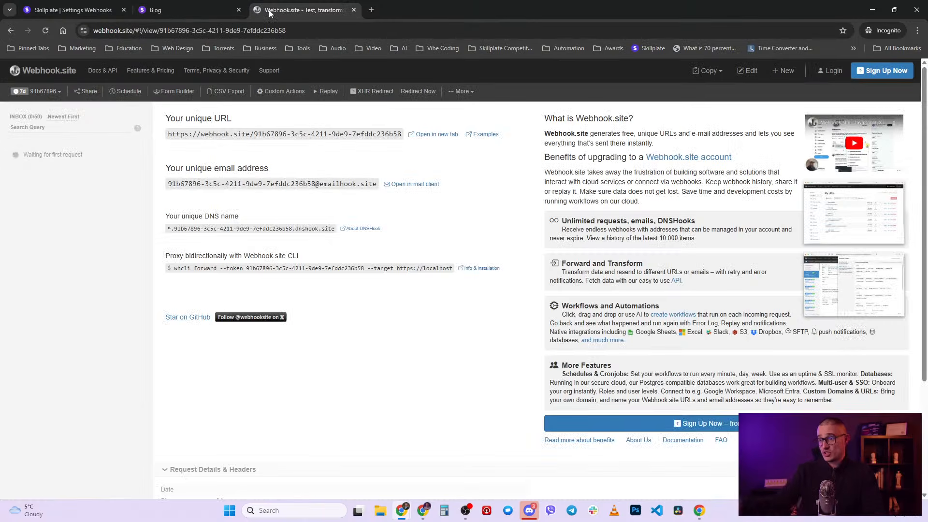
left_click(72, 9)
left_click(469, 317)
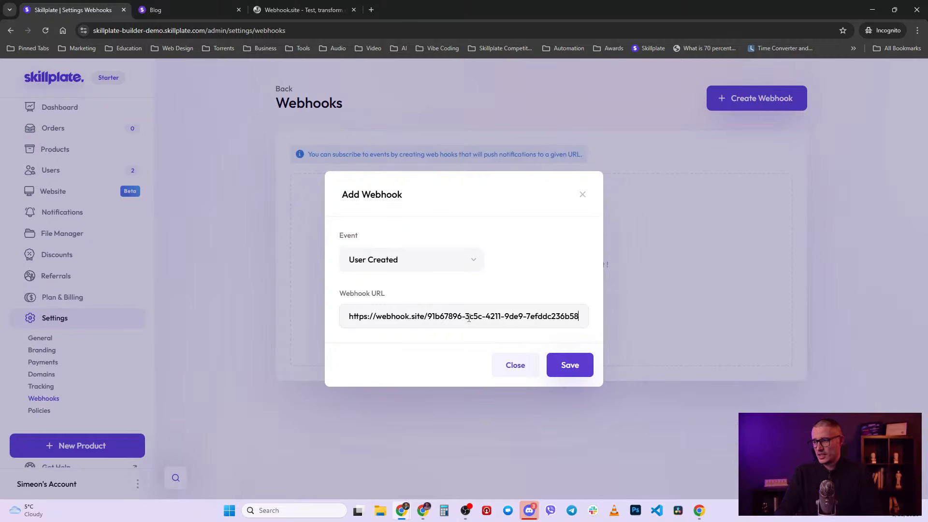
- Save the User Created webhook pointing to webhook.site, then fire a test event from its row
left_click(571, 367)
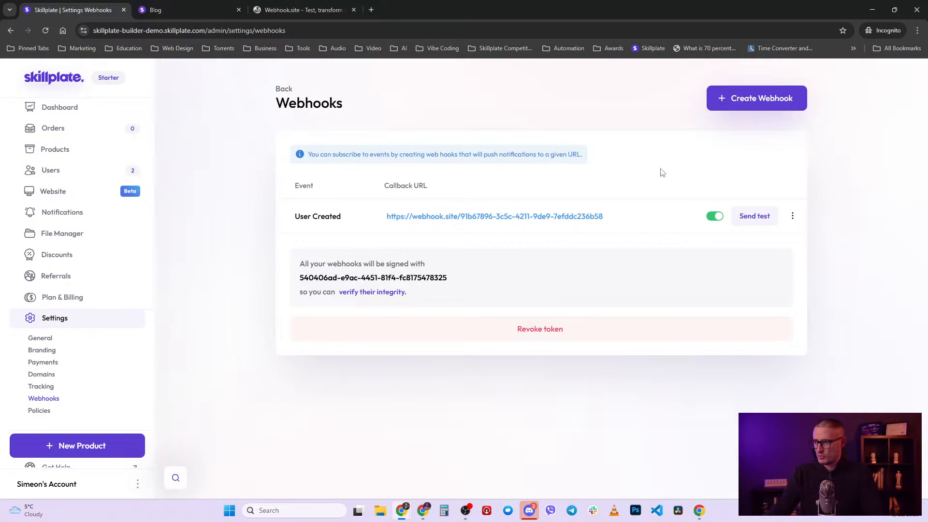
left_click(761, 220)
- In webhook.site, inspect the test payload's first name, last name, email and lead: false fields
left_click(299, 9)
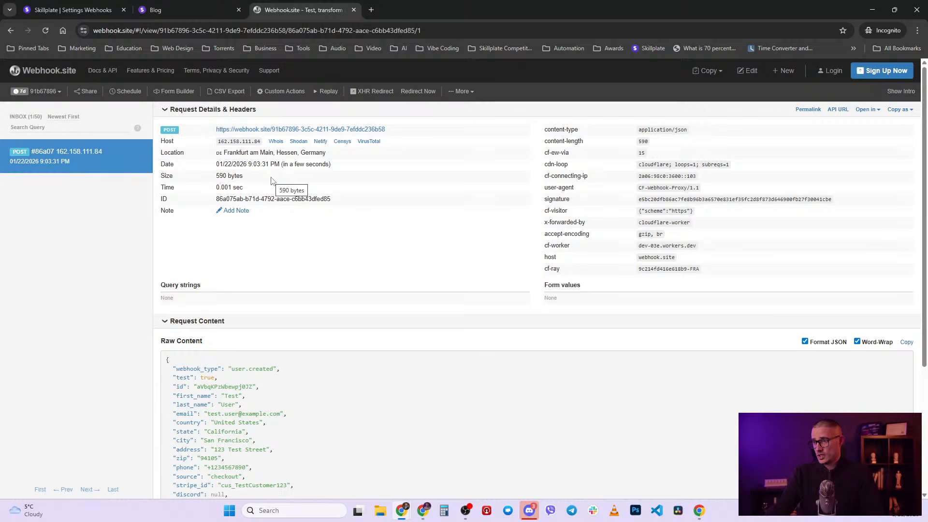
scroll(290, 356, "down", 3)
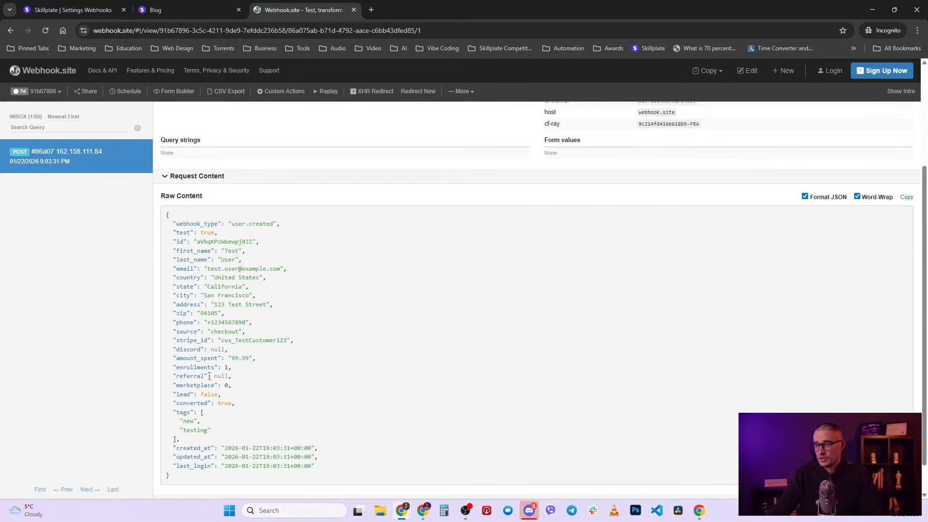
double_click(228, 250)
double_click(224, 259)
left_click_drag(214, 269, 237, 277)
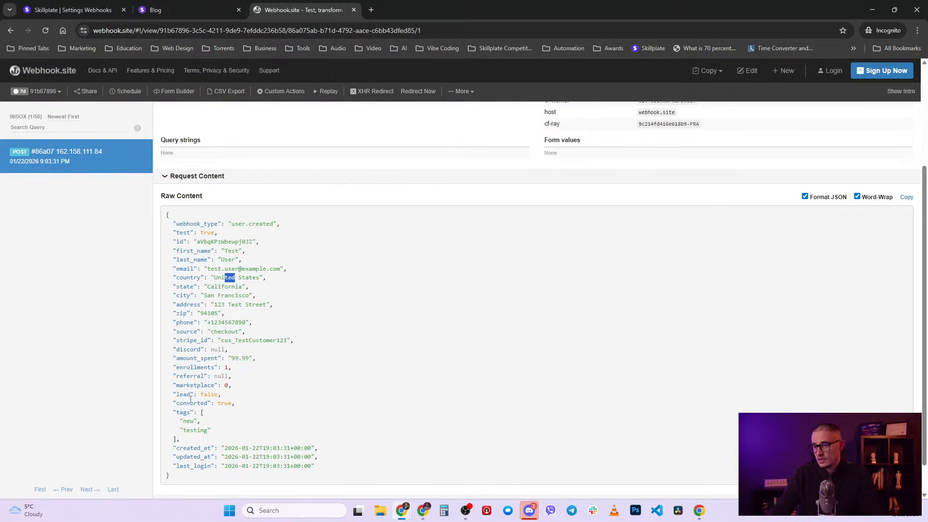
left_click_drag(176, 394, 192, 394)
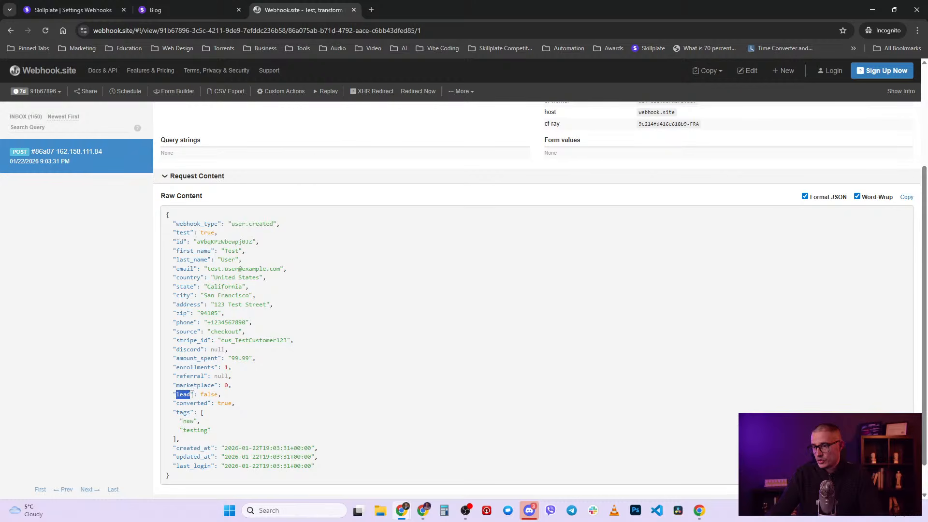
double_click(205, 395)
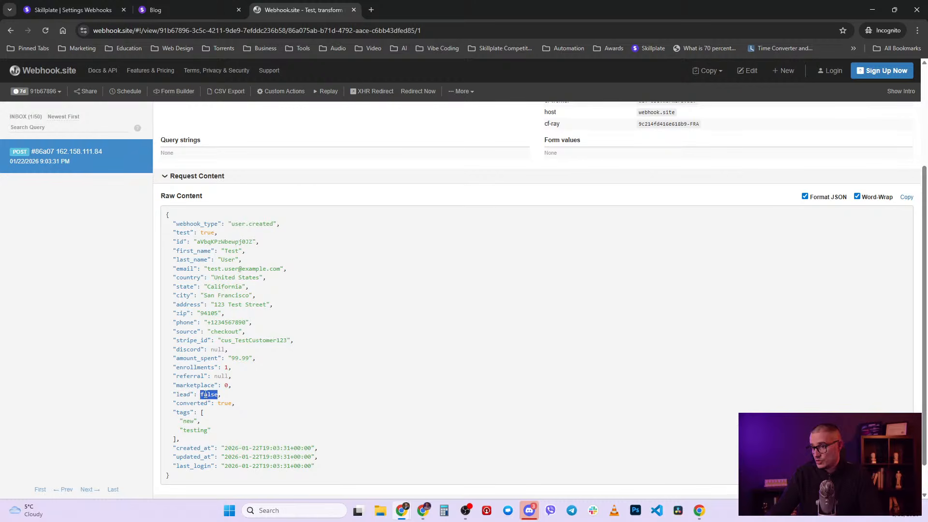
- Highlight the tags array ('new', 'testing'), the full JSON payload and the city value
left_click_drag(173, 412, 183, 440)
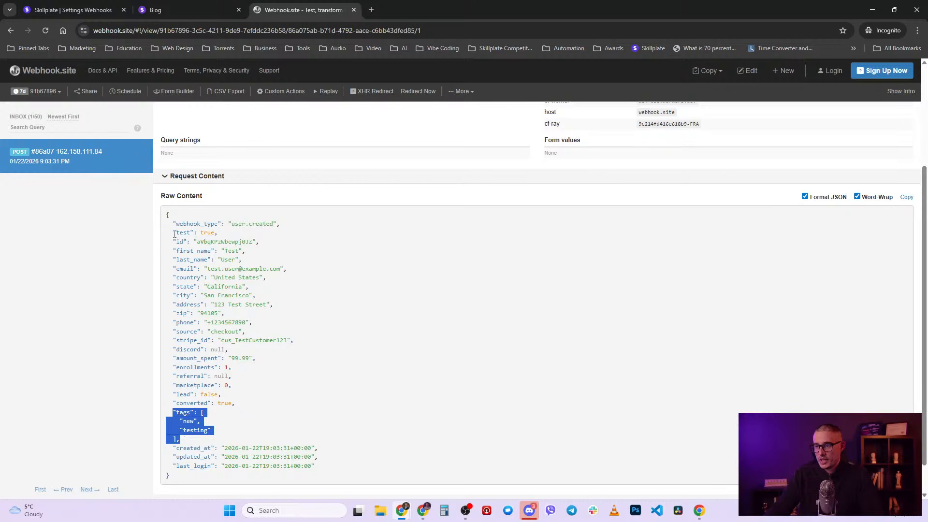
left_click_drag(167, 214, 222, 480)
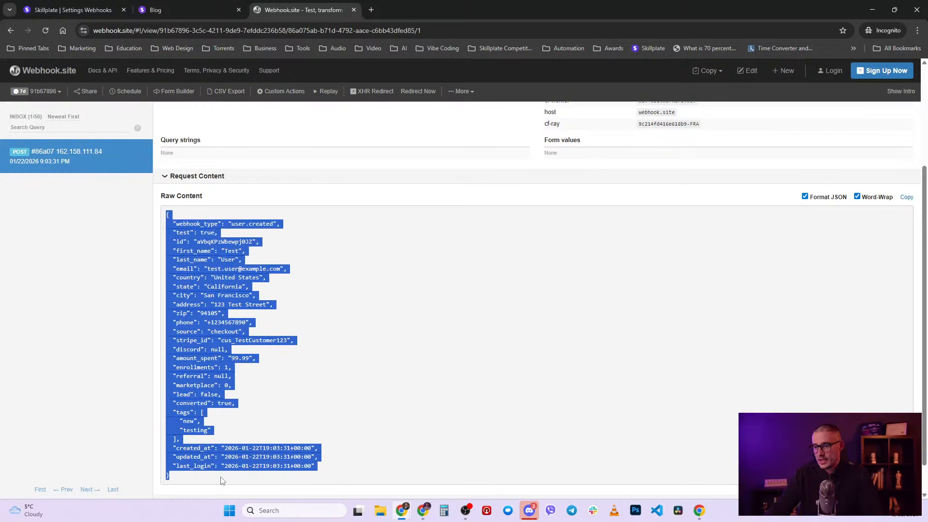
left_click(272, 403)
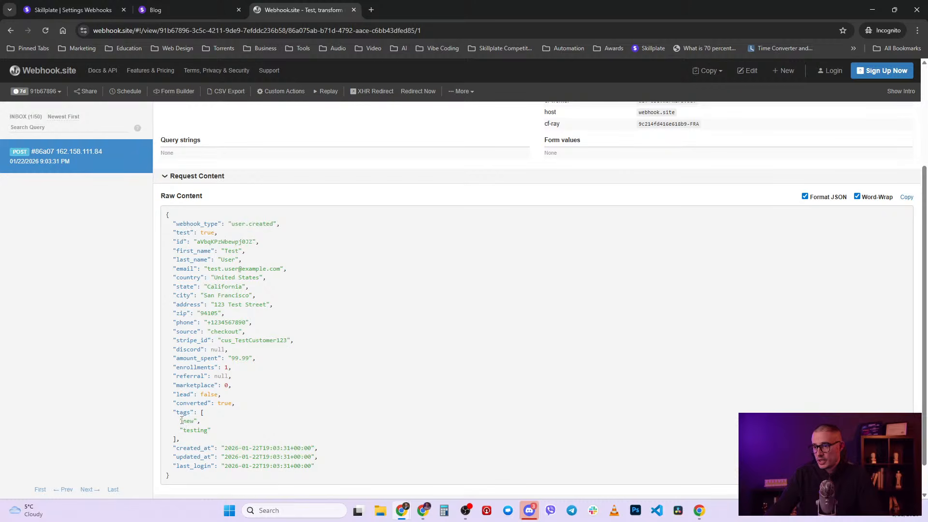
left_click_drag(181, 419, 198, 420)
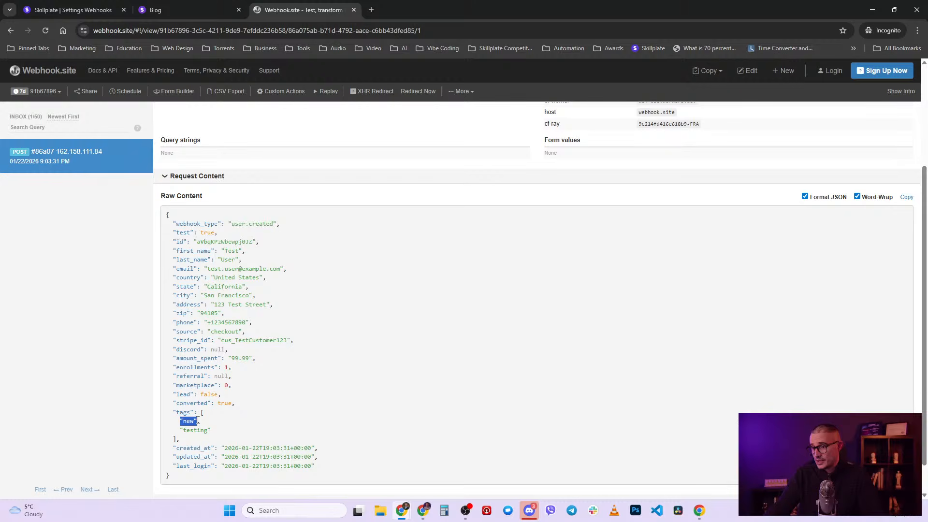
left_click_drag(211, 295, 233, 294)
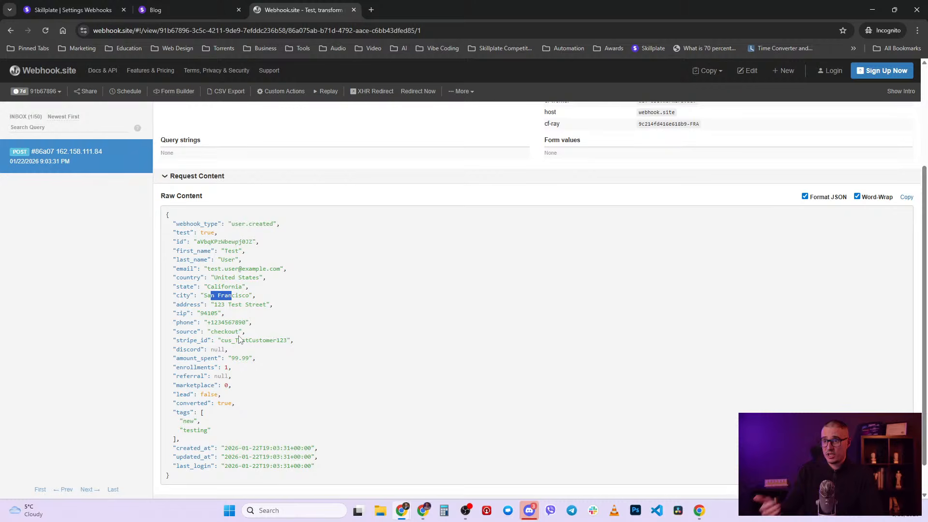
- Back in Skillplate, look over the Users and Leads lists, then open the New User form
left_click(110, 6)
left_click(67, 171)
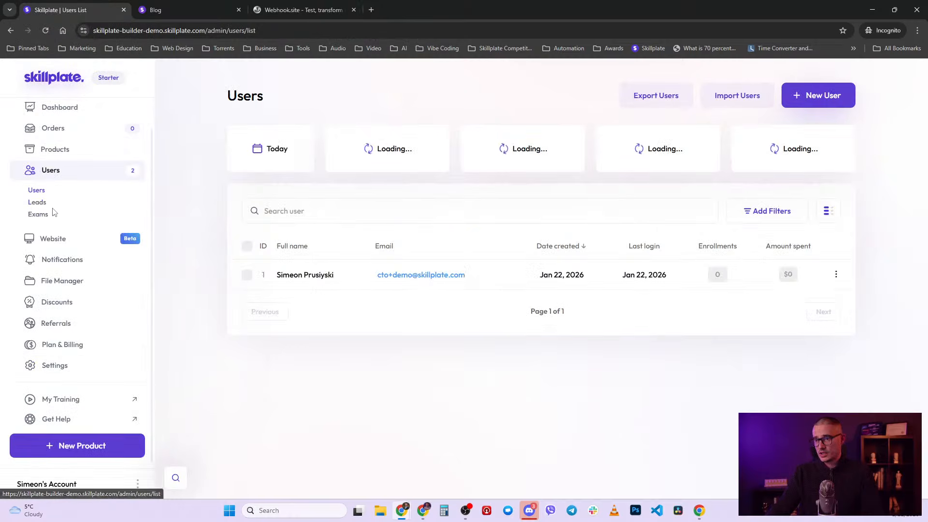
left_click(37, 202)
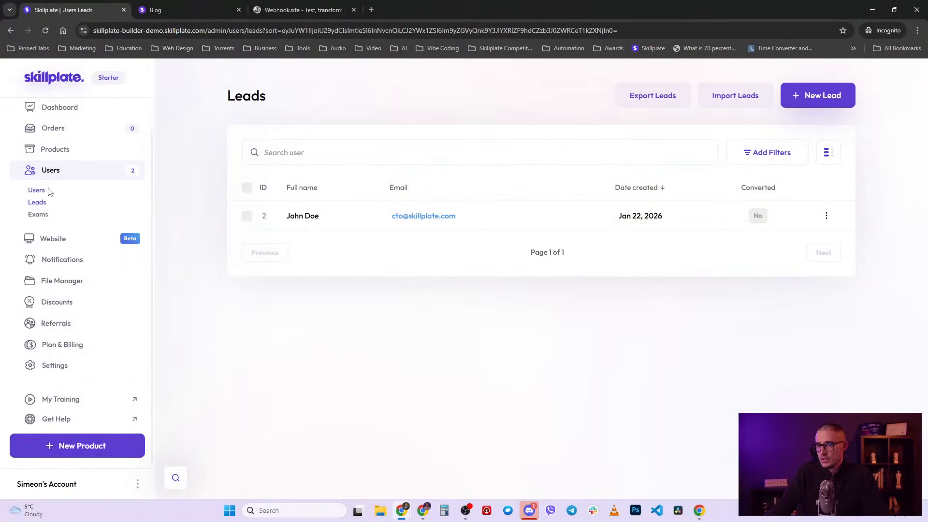
left_click(34, 190)
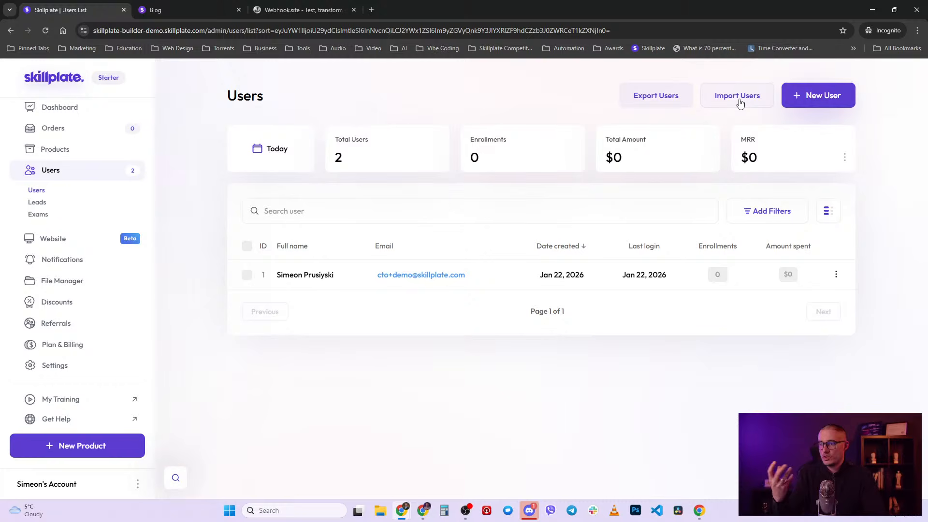
left_click(797, 101)
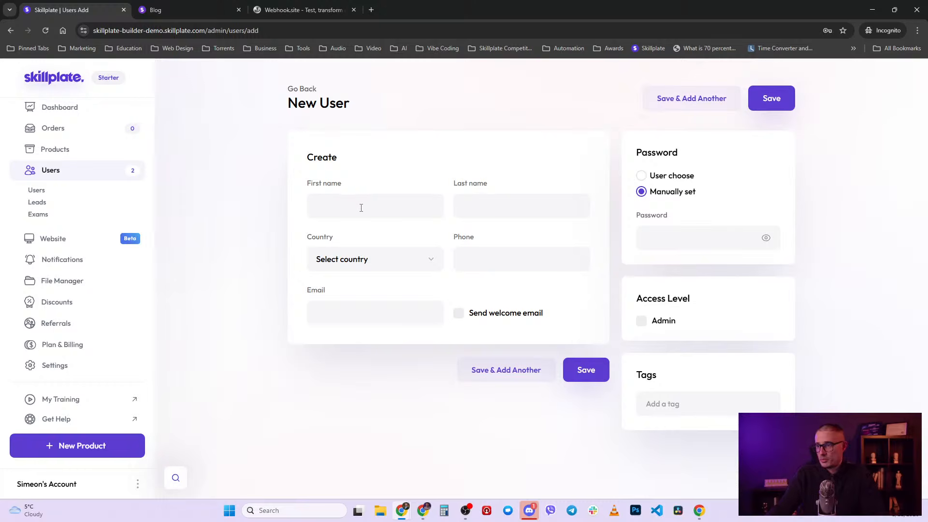
- Switch the new user's Password to 'User choose', leave the form unsaved, and go to Website Pages
left_click(460, 198)
left_click(426, 148)
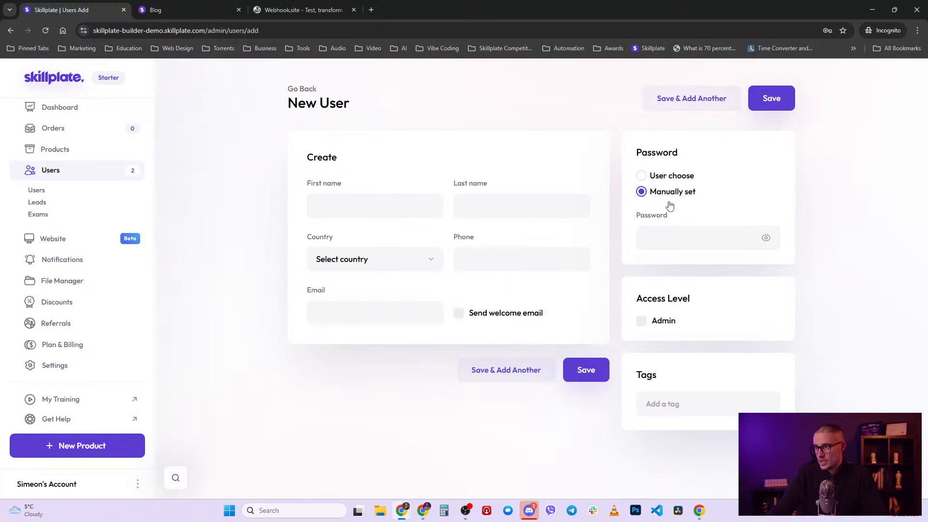
left_click(668, 239)
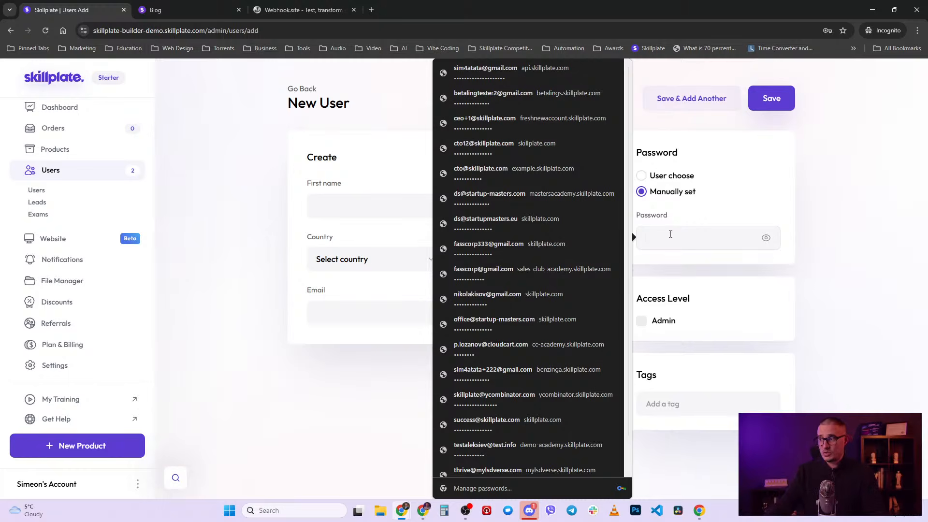
left_click(672, 179)
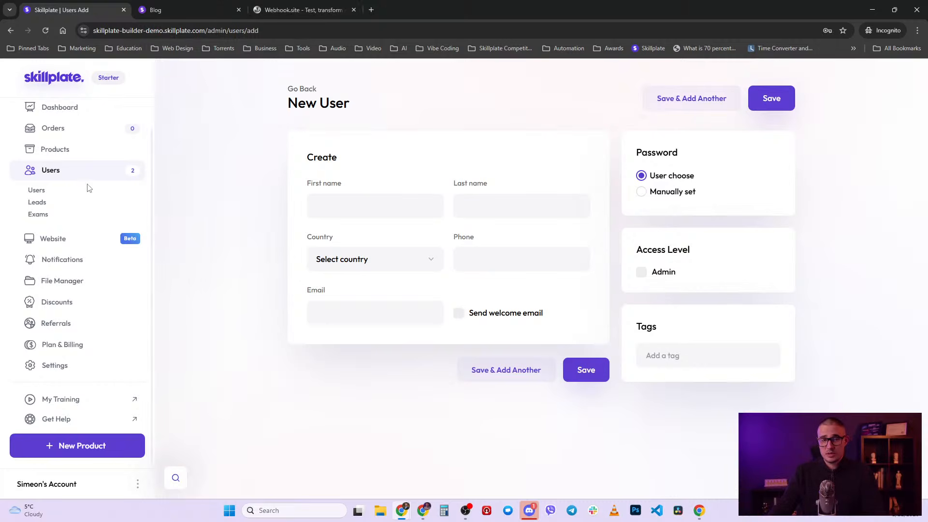
left_click(74, 239)
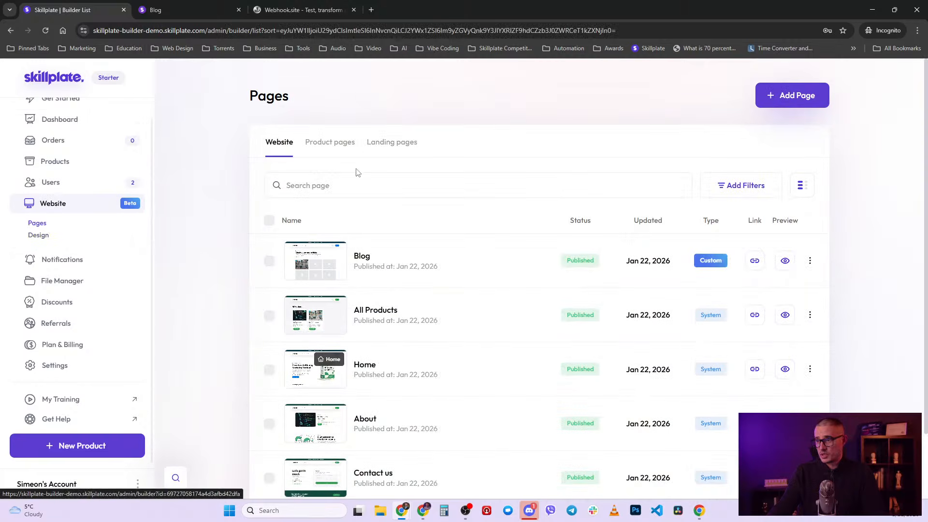
- Set the Landing page's visibility to students enrolled in JavaScript for beginners
left_click(392, 142)
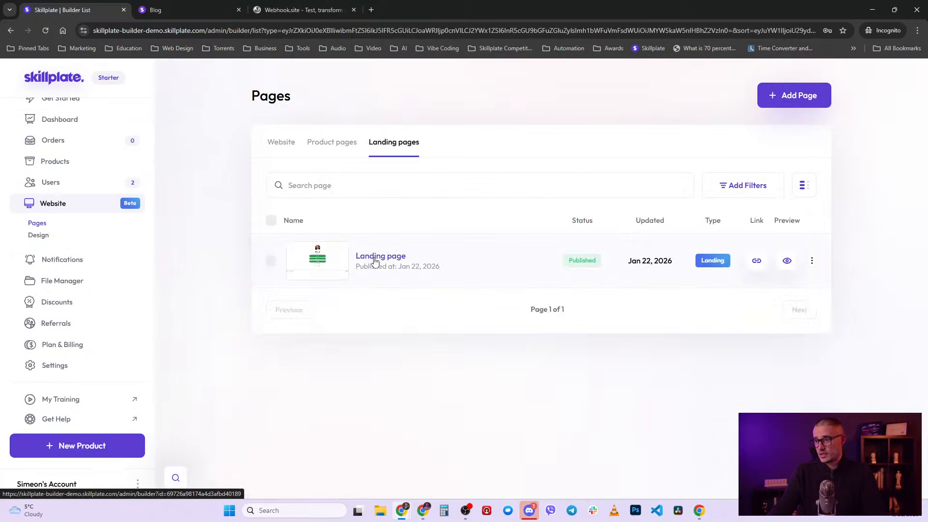
left_click(374, 261)
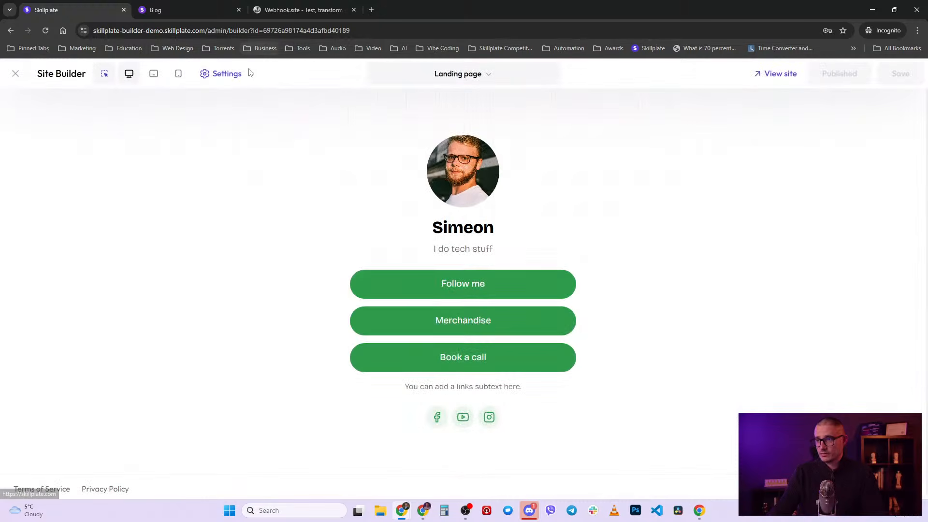
left_click(220, 74)
left_click(175, 130)
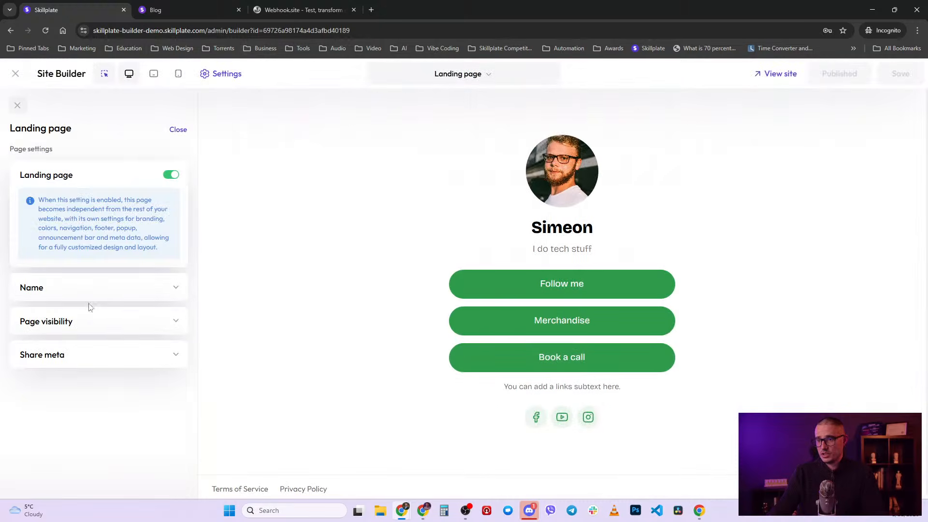
left_click(115, 320)
scroll(122, 334, "down", 2)
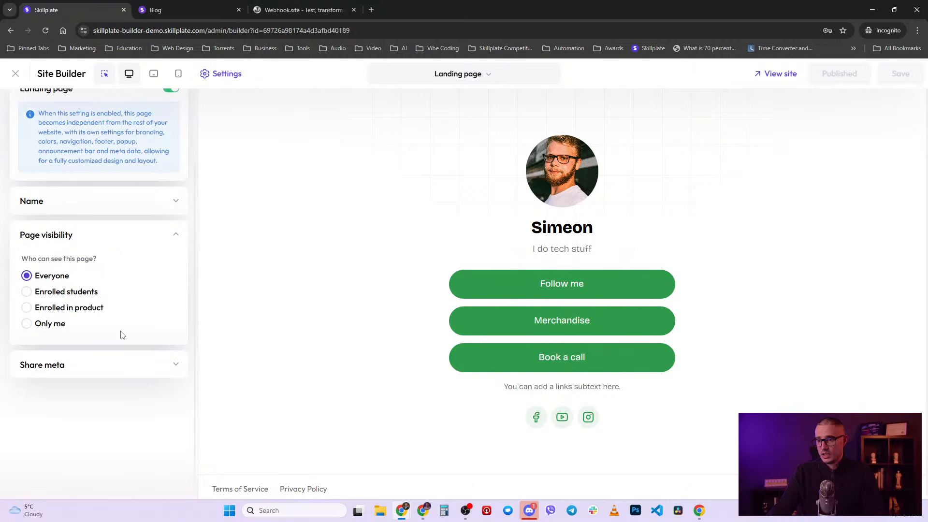
left_click(59, 292)
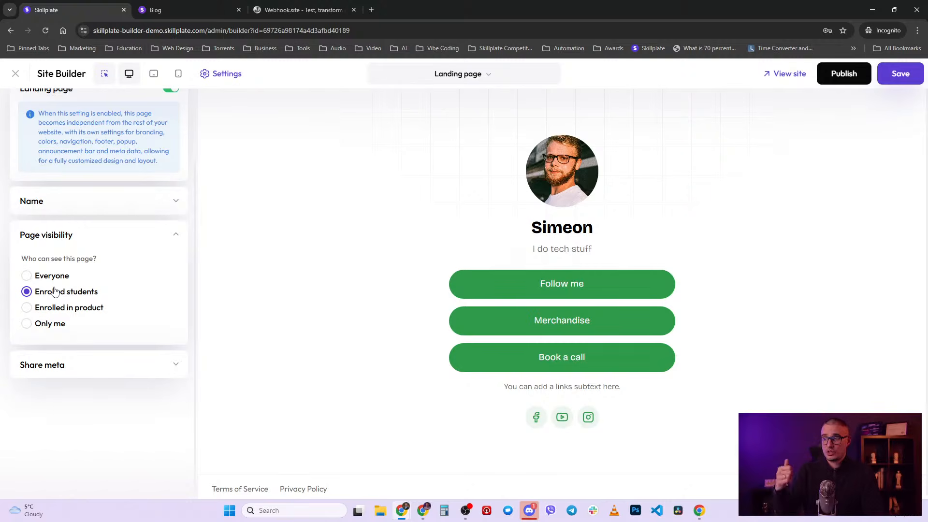
left_click(66, 314)
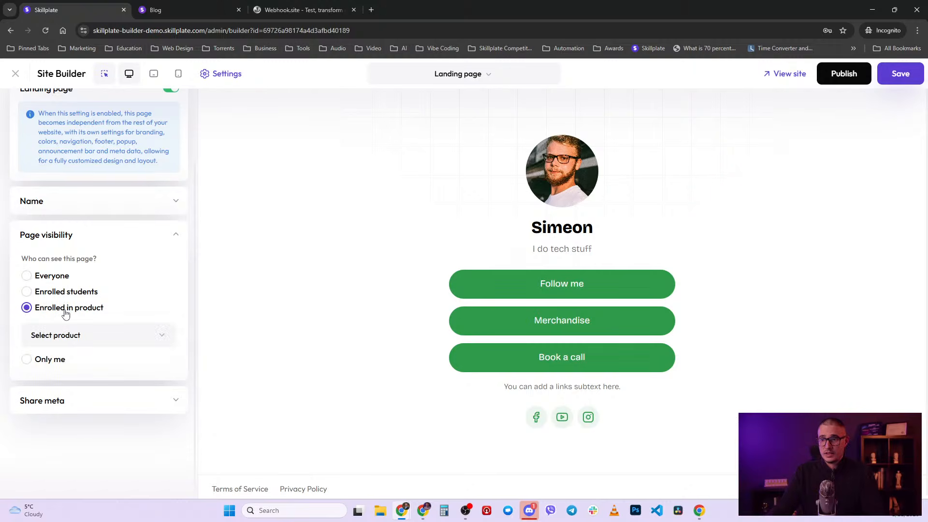
left_click(78, 339)
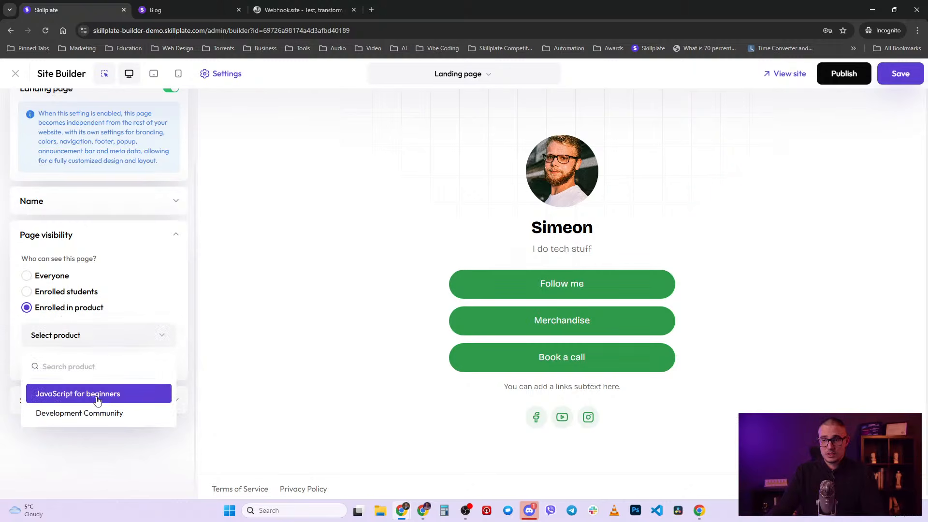
left_click(97, 394)
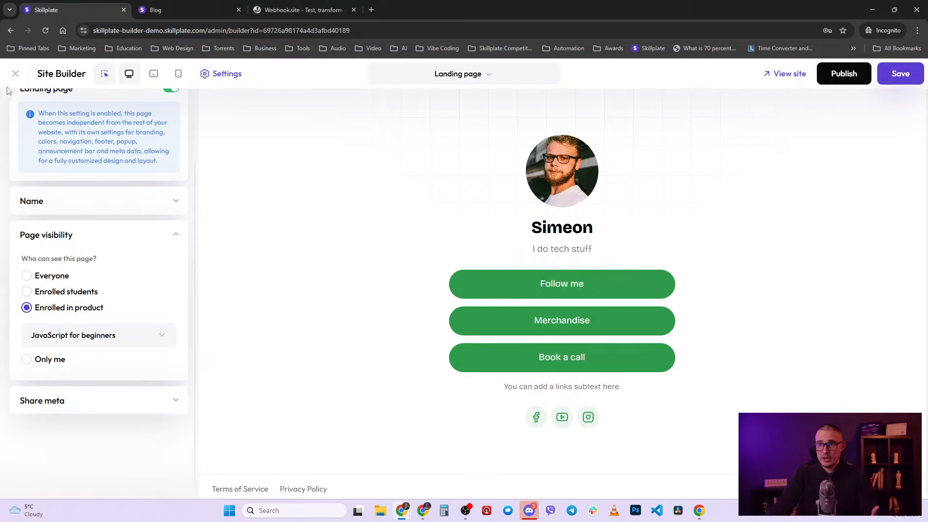
- Exit the site builder and bring up the Email Notifications settings
left_click(15, 74)
left_click(506, 98)
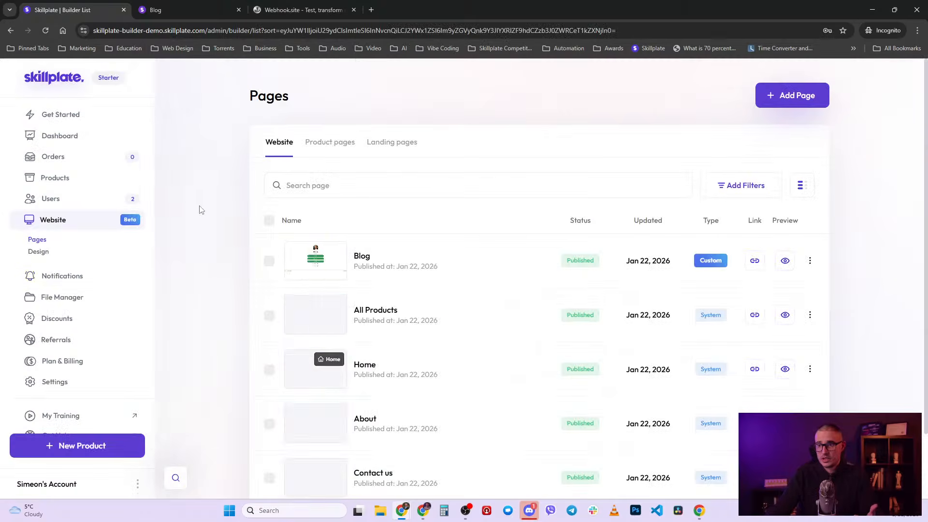
left_click(77, 276)
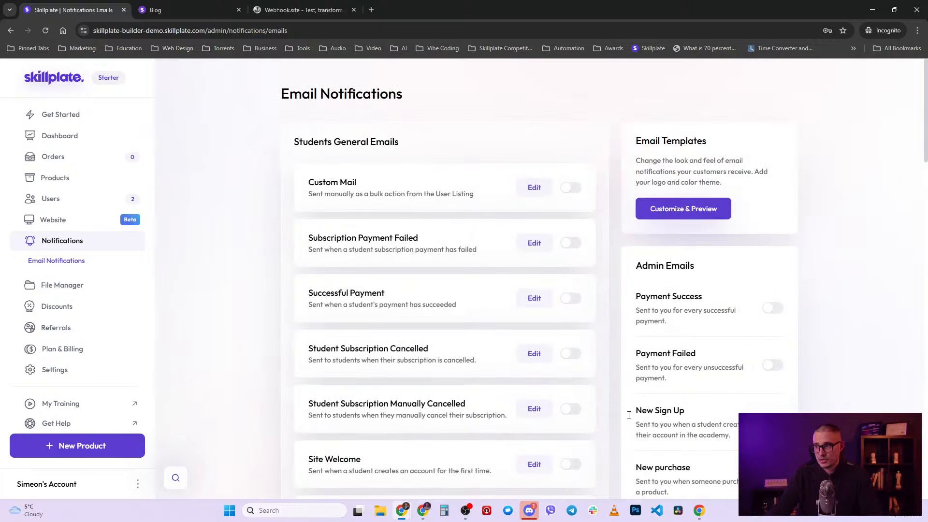
scroll(433, 389, "down", 9)
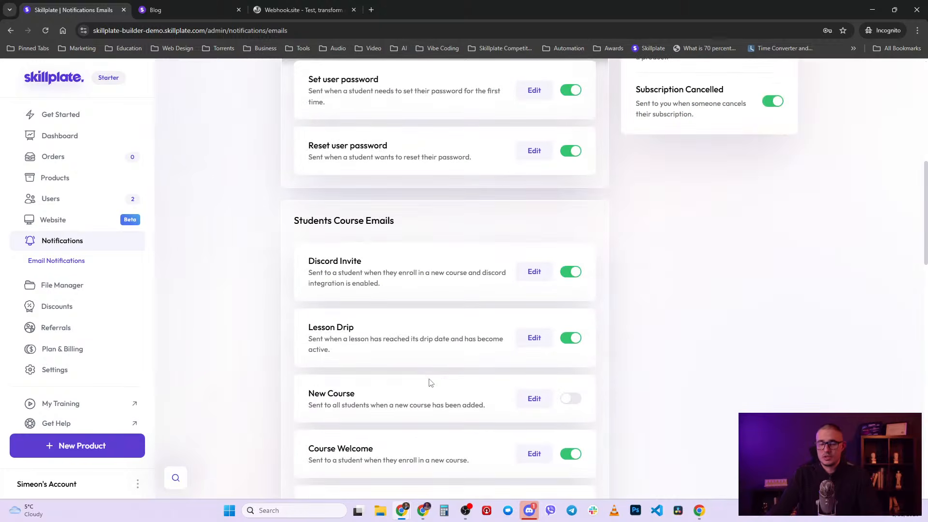